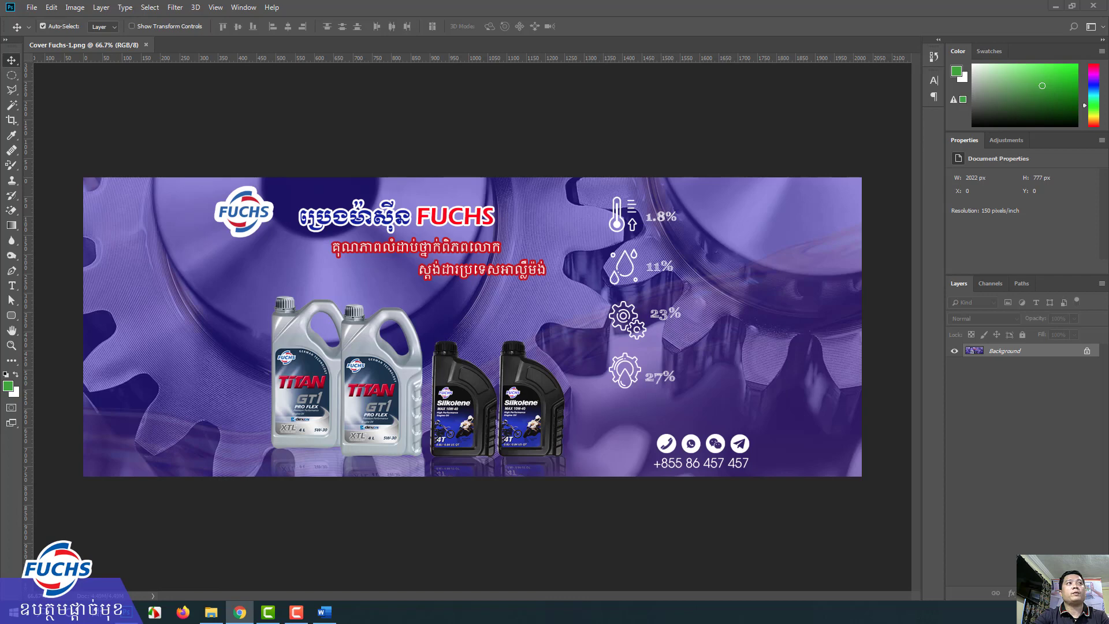
Switch from Photoshop to the Fuchs lubricants video page on YouTube in Chrome
{"action": "key", "text": "alt+Tab"}
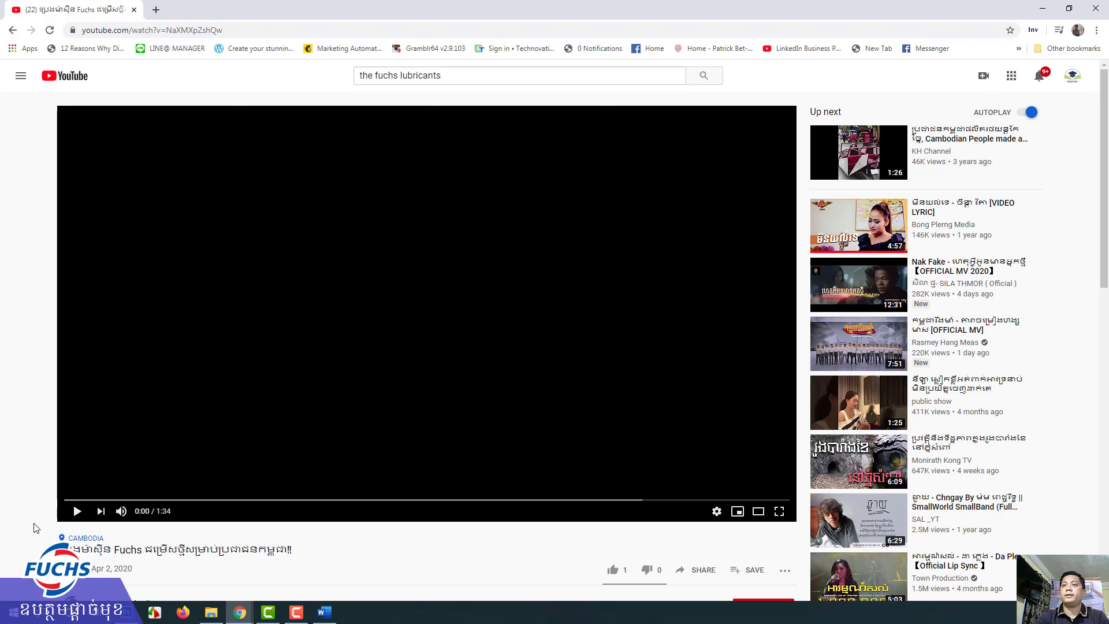
Play the Fuchs video in full-screen mode
{"action": "left_click", "coordinate": [75, 513]}
{"action": "key", "text": "F11"}
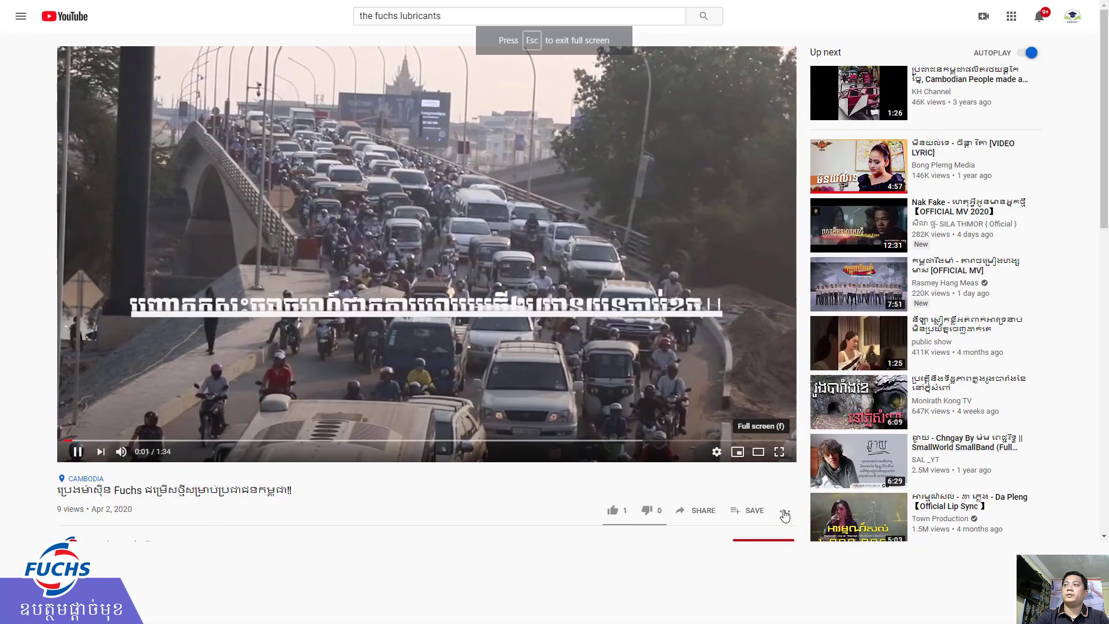
{"action": "key", "text": "f"}
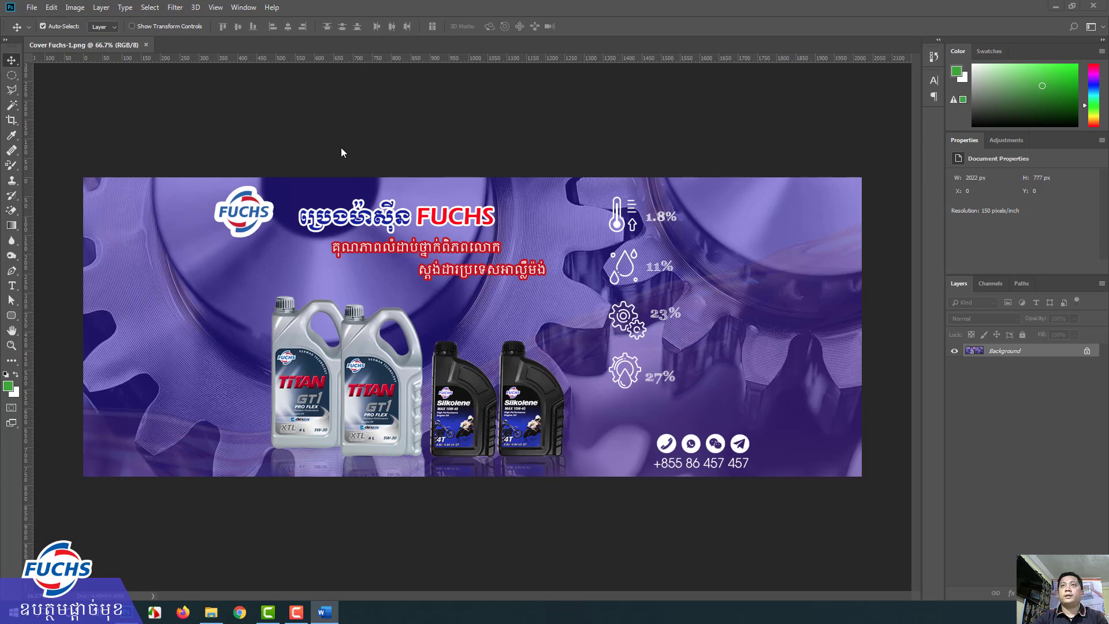
Create a blank A4 portrait print document, 2480 × 3508 px at 300 ppi
{"action": "left_click", "coordinate": [32, 8]}
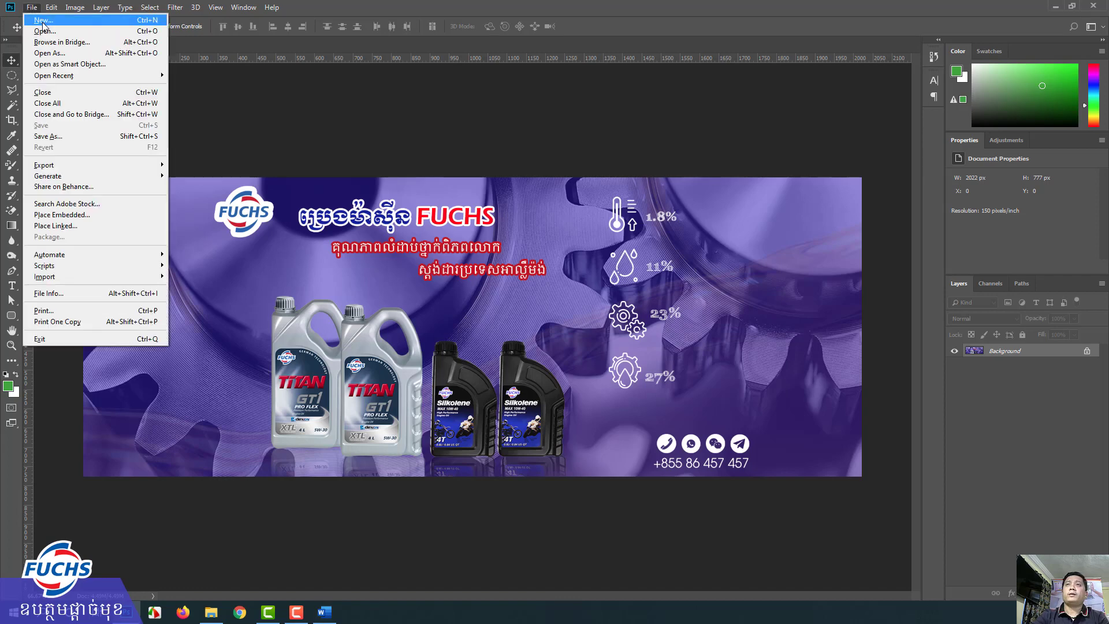
{"action": "left_click", "coordinate": [43, 21]}
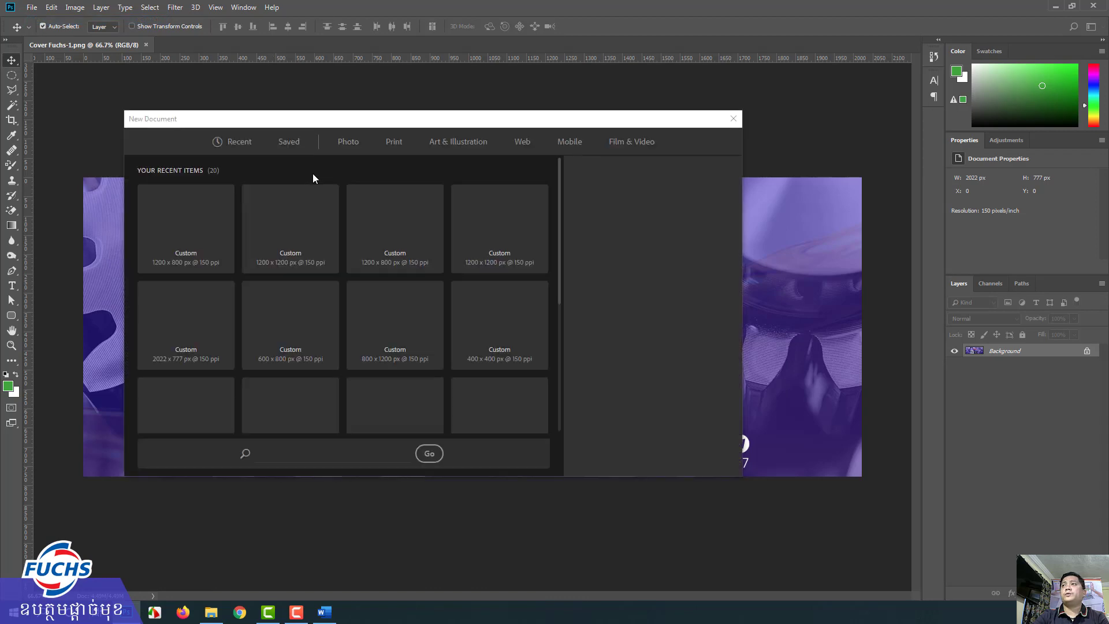
{"action": "left_click", "coordinate": [393, 142]}
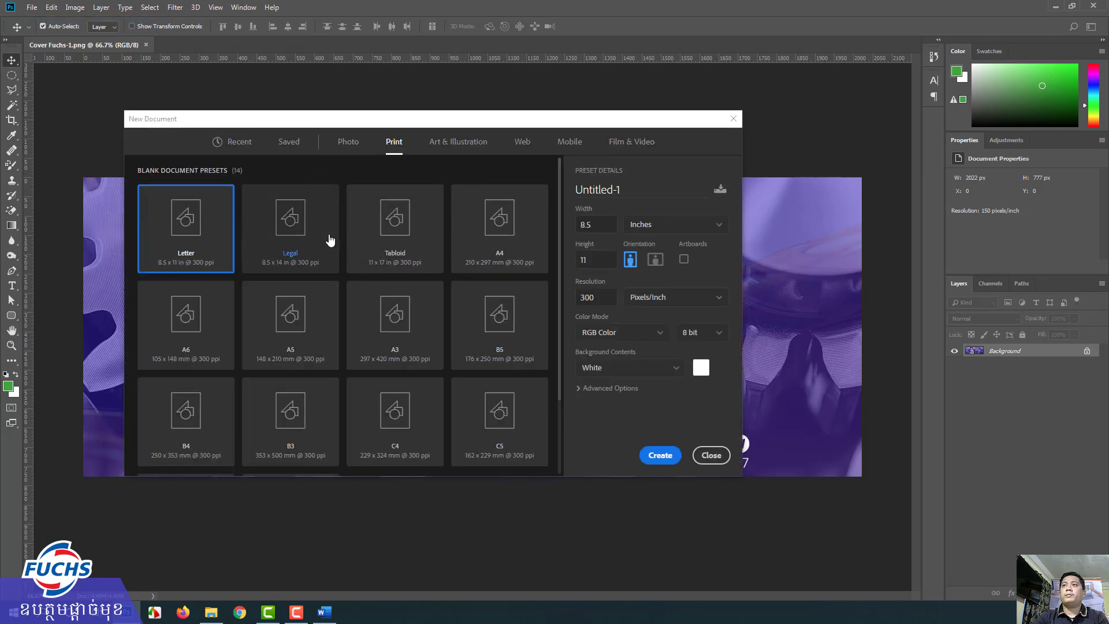
{"action": "left_click", "coordinate": [496, 228]}
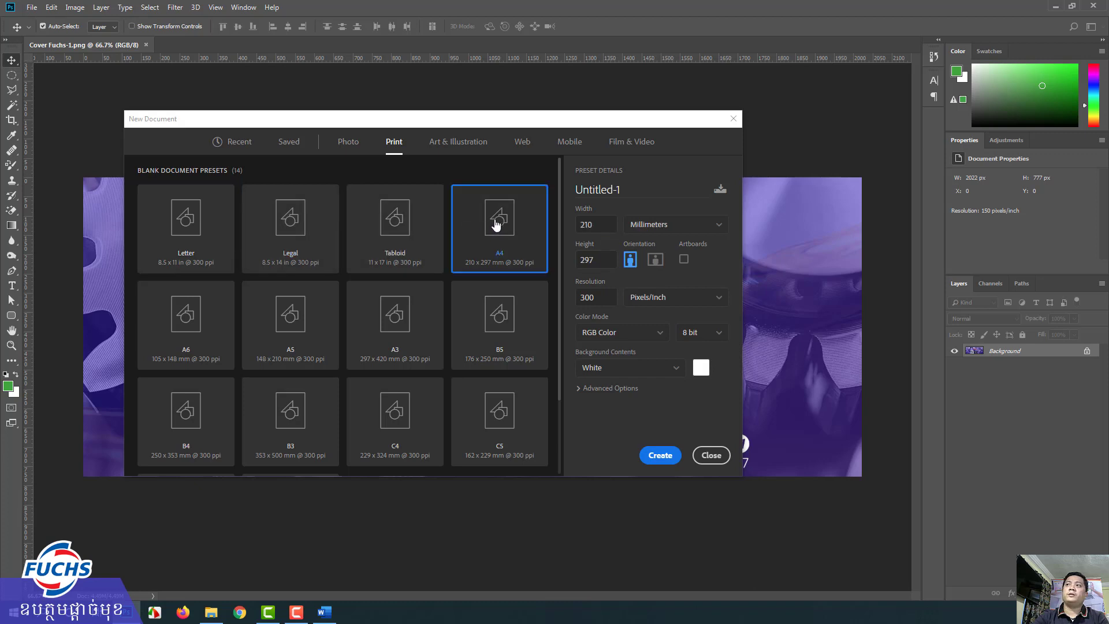
{"action": "left_click", "coordinate": [654, 259]}
{"action": "left_click", "coordinate": [630, 262]}
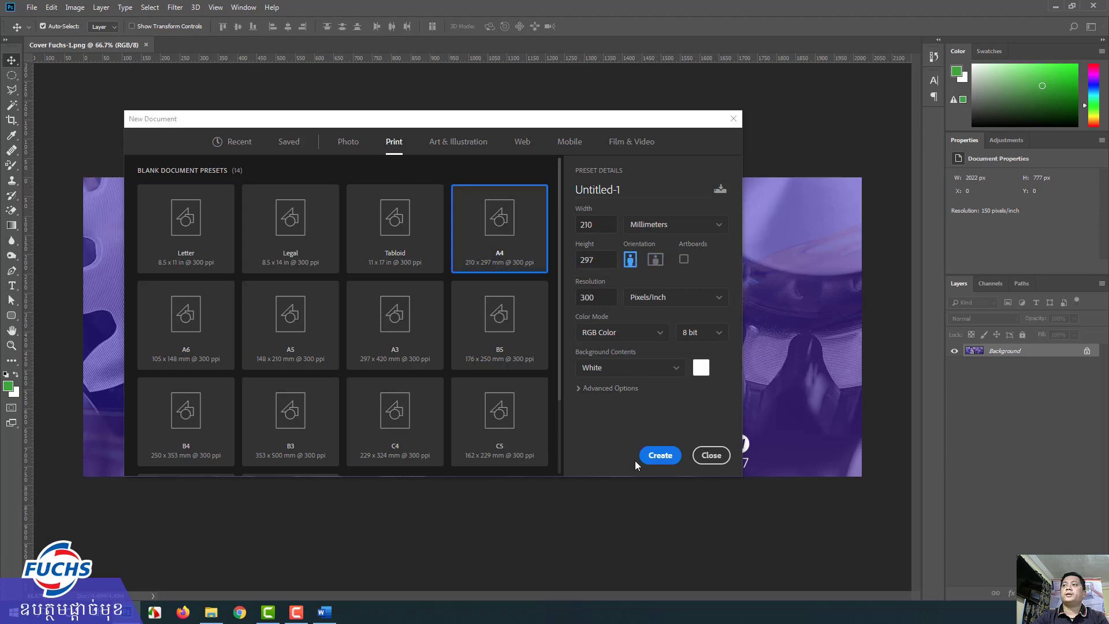
{"action": "left_click", "coordinate": [658, 458]}
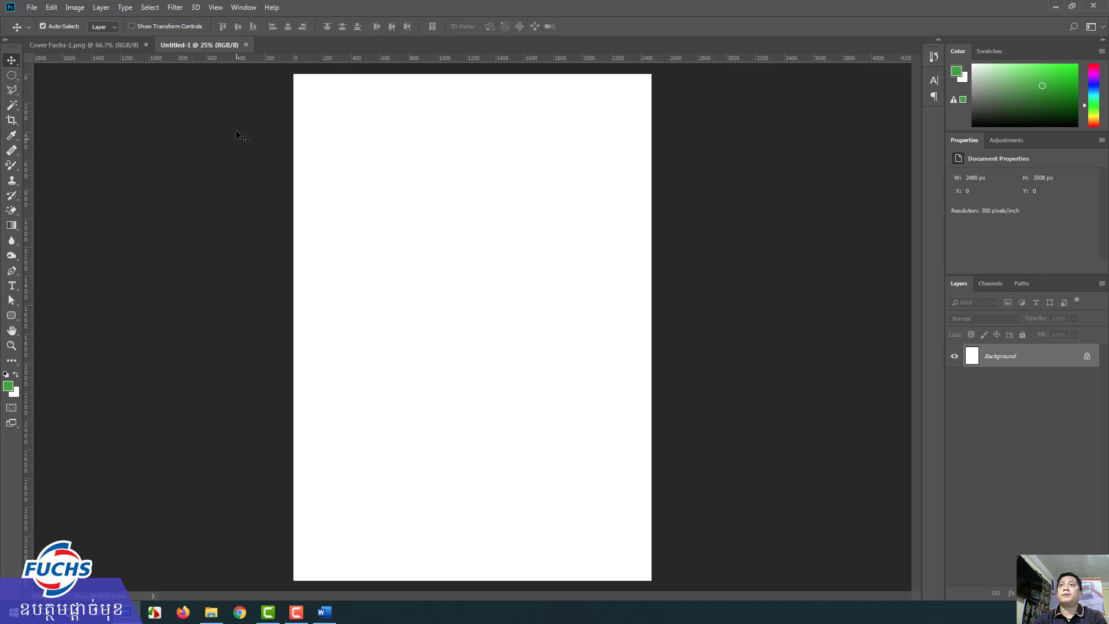
Close the blank Untitled-1 A4 document, leaving only the Fuchs cover open
{"action": "left_click", "coordinate": [246, 45]}
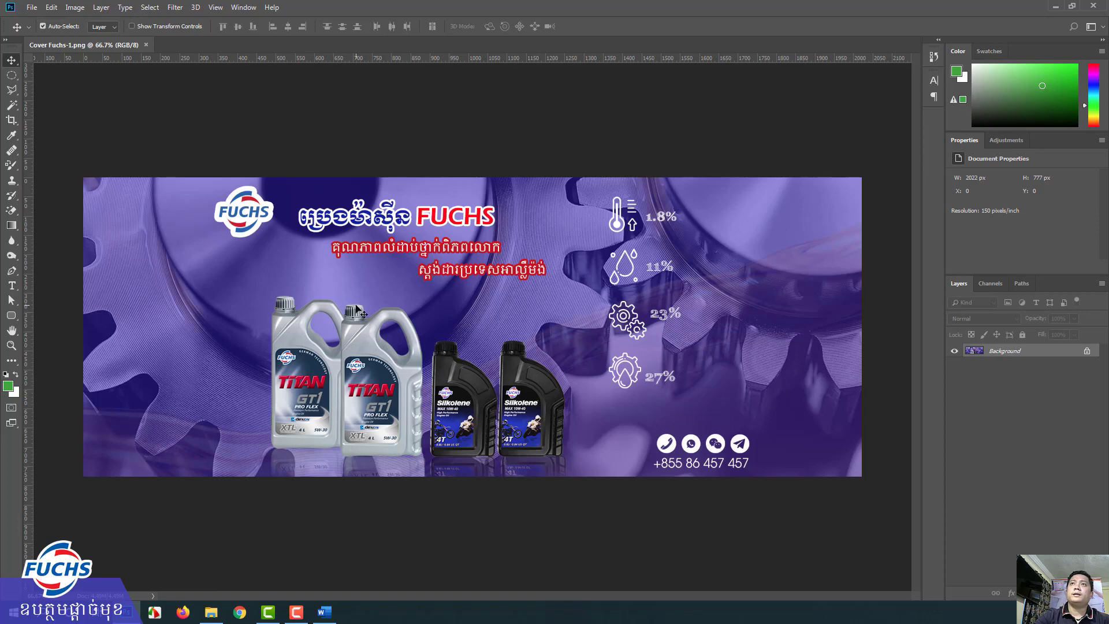
Create a blank A4 landscape print document, 3508 × 2480 px at 300 ppi
{"action": "left_click", "coordinate": [36, 8]}
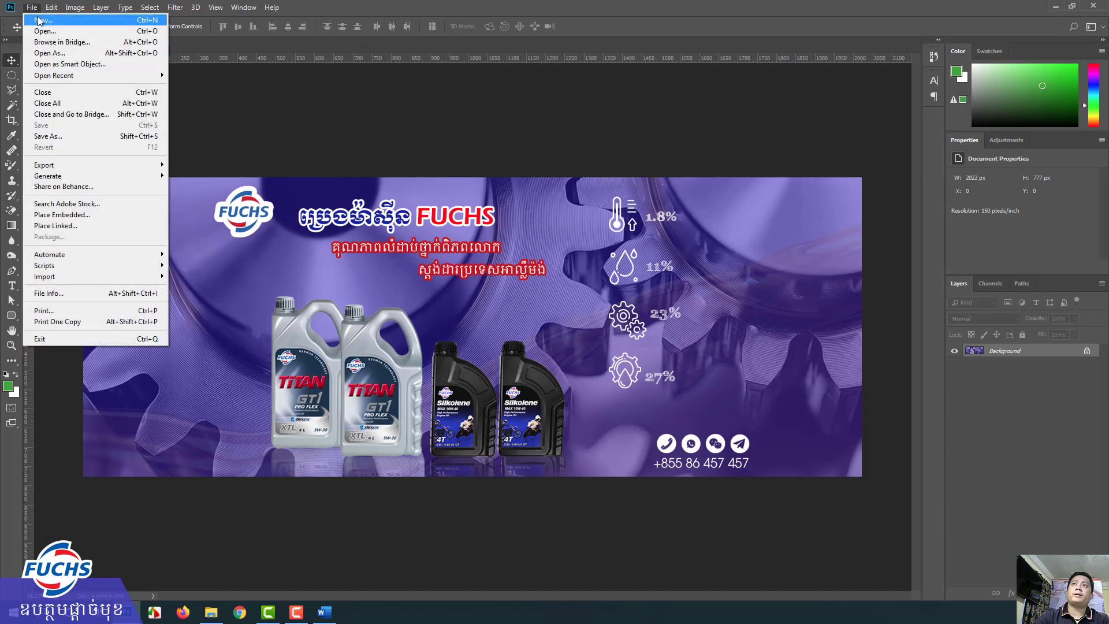
{"action": "left_click", "coordinate": [40, 19]}
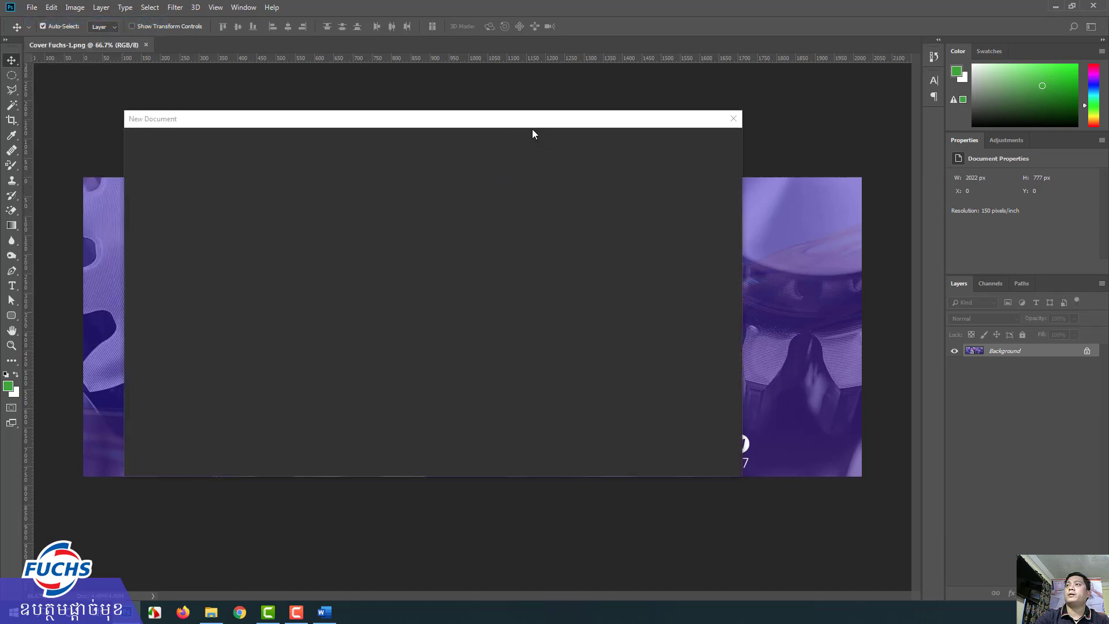
{"action": "left_click", "coordinate": [393, 142]}
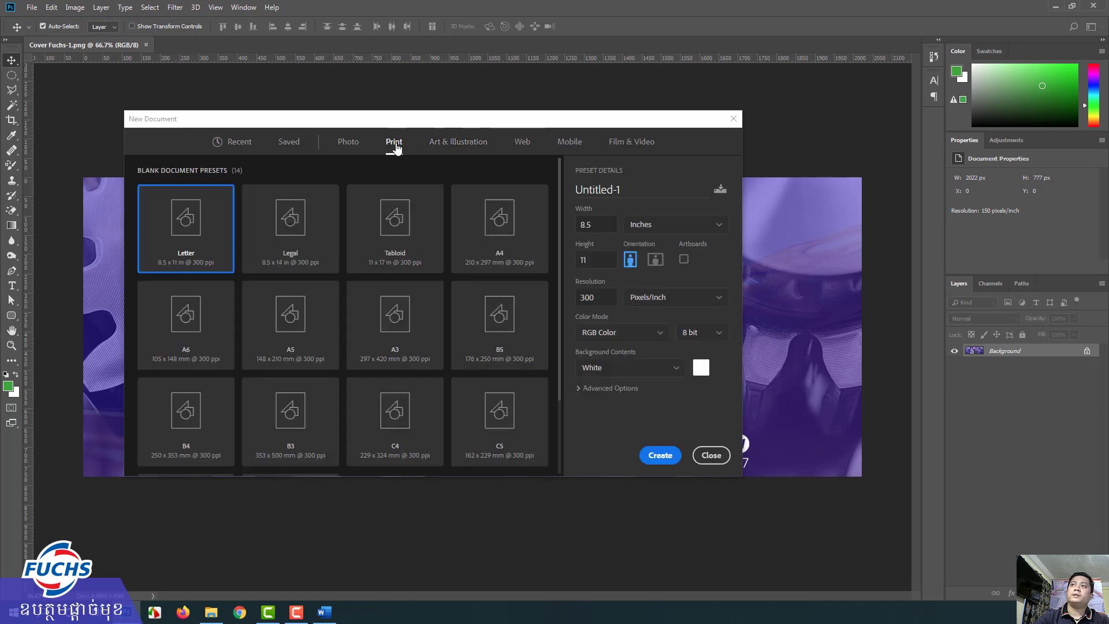
{"action": "left_click", "coordinate": [500, 227]}
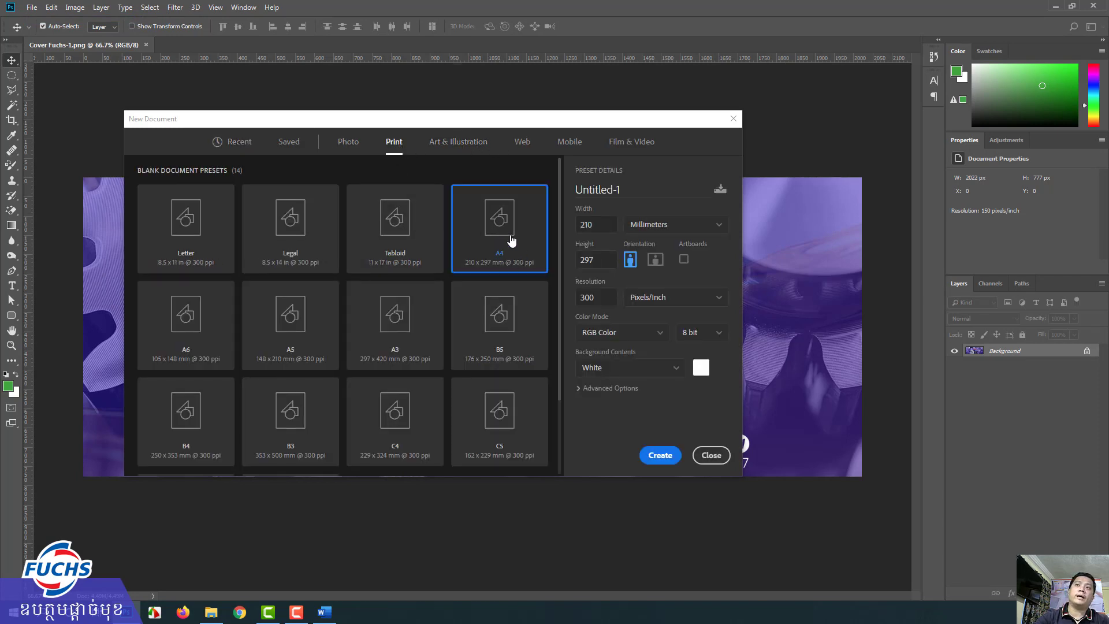
{"action": "left_click", "coordinate": [655, 259]}
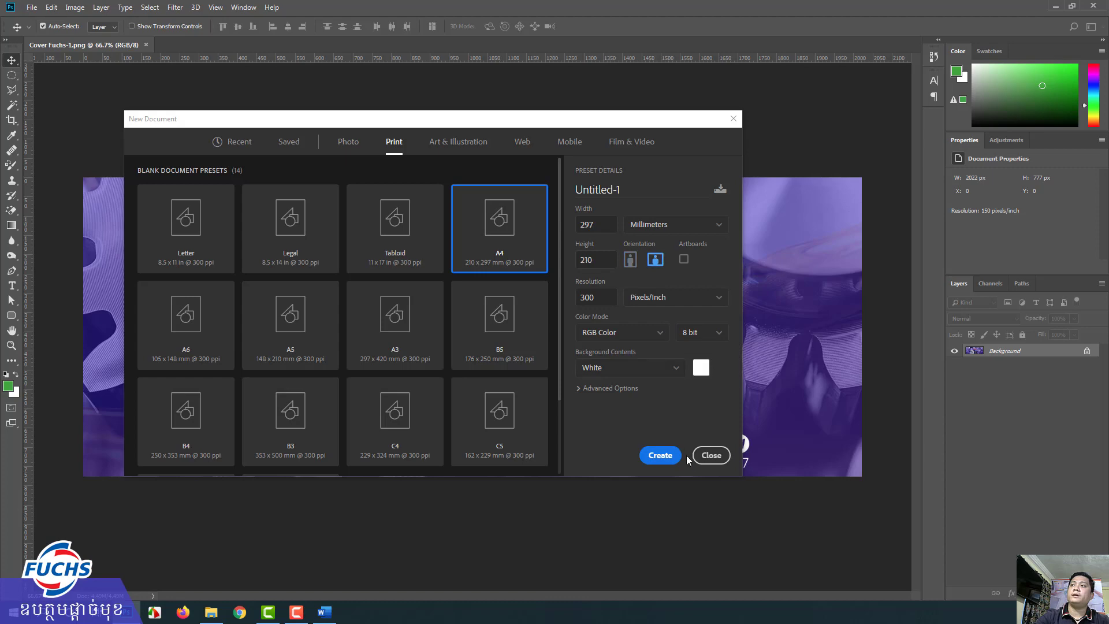
{"action": "left_click", "coordinate": [660, 454]}
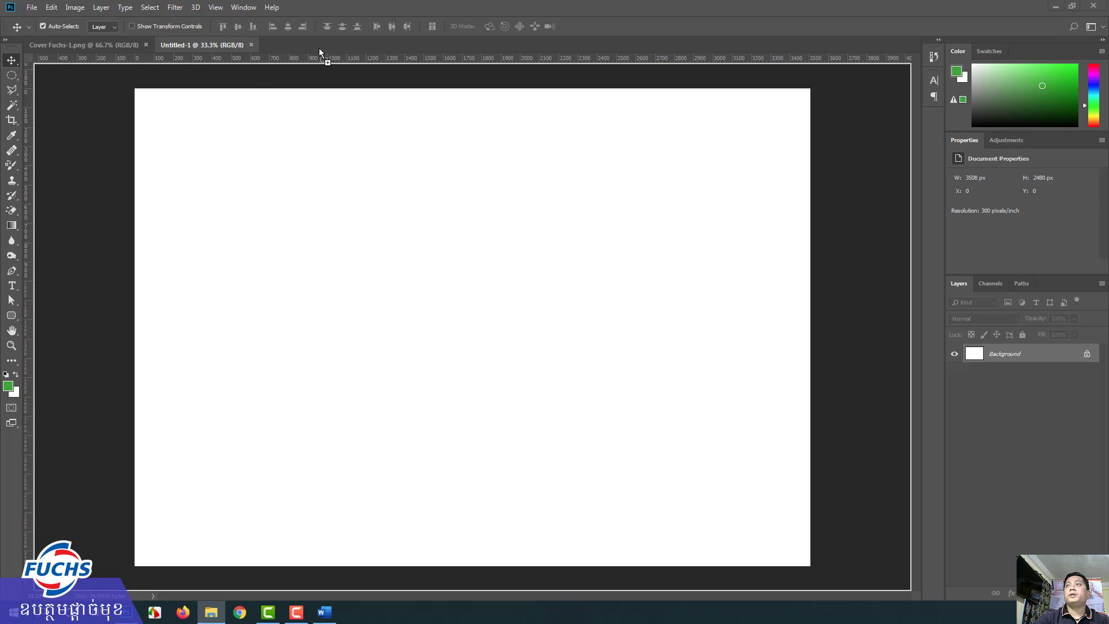
Drag the EX-04 sun-care artwork onto the blank landscape page and position it top-left
{"action": "mouse_move", "coordinate": [319, 47]}
{"action": "left_mouse_down"}
{"action": "mouse_move", "coordinate": [325, 60]}
{"action": "mouse_move", "coordinate": [321, 51]}
{"action": "left_mouse_up"}
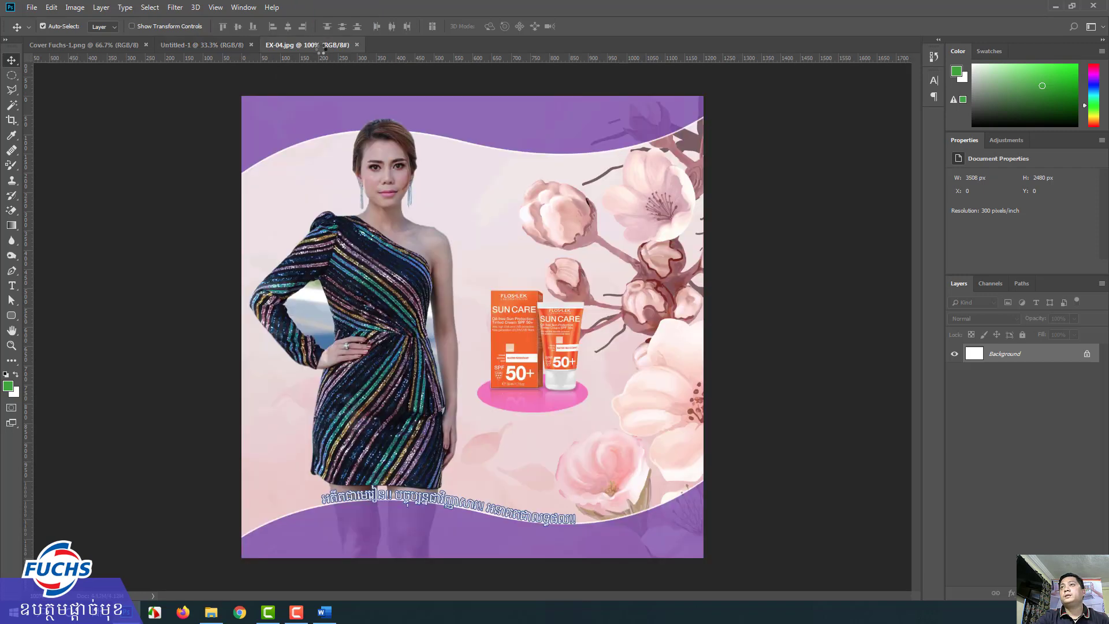
{"action": "left_click_drag", "start_coordinate": [254, 110], "coordinate": [312, 194]}
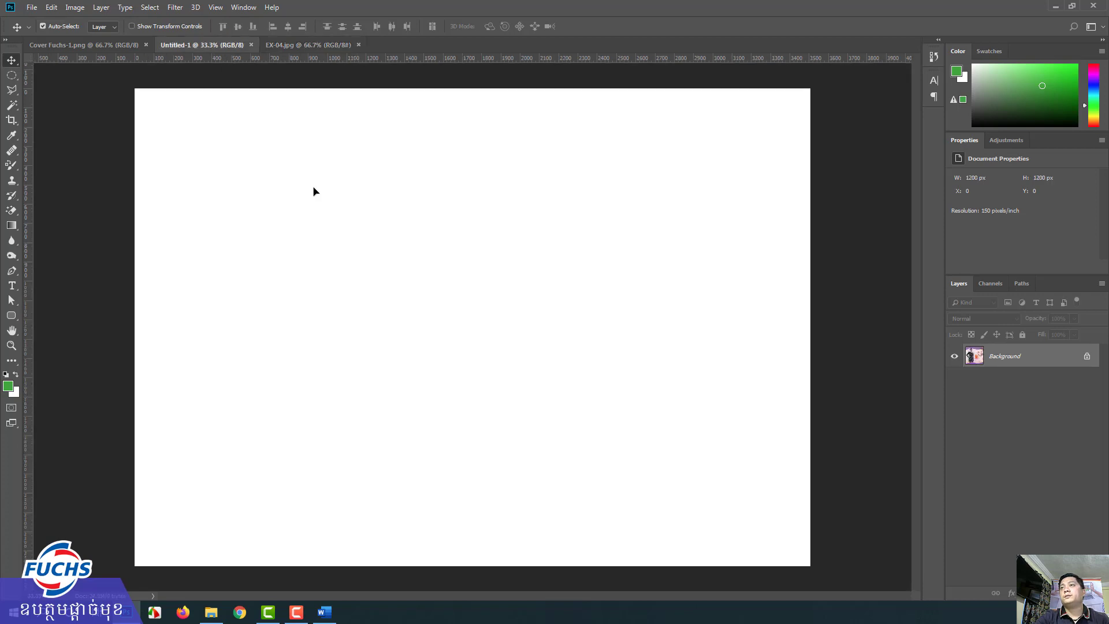
{"action": "mouse_move", "coordinate": [312, 193]}
{"action": "left_mouse_down"}
{"action": "mouse_move", "coordinate": [343, 242]}
{"action": "mouse_move", "coordinate": [298, 224]}
{"action": "left_mouse_up"}
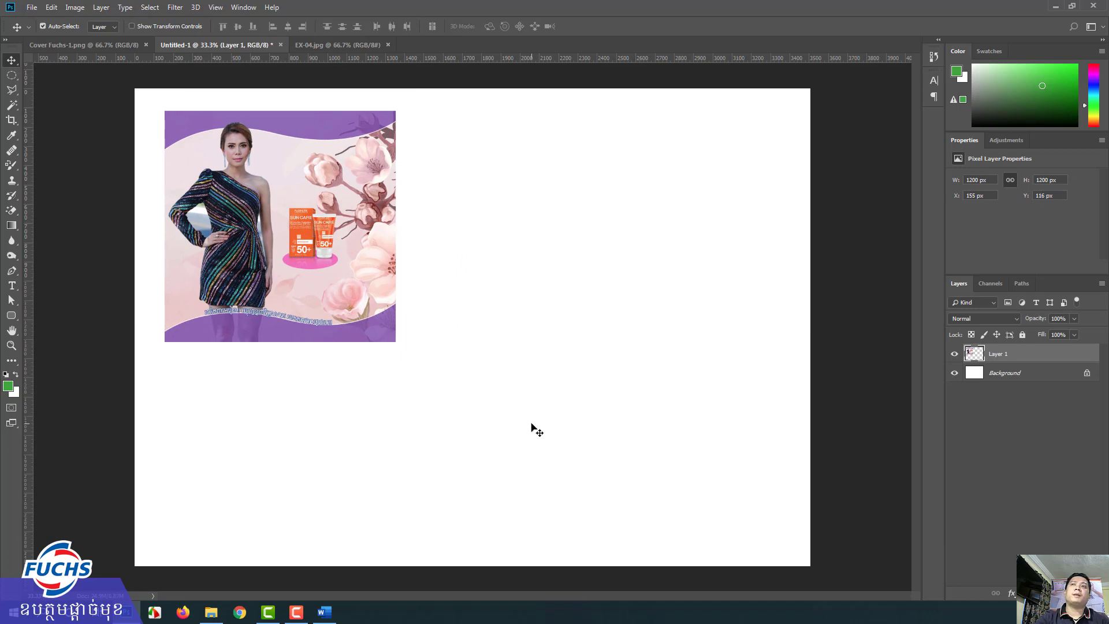
{"action": "mouse_move", "coordinate": [319, 319]}
{"action": "left_mouse_down"}
{"action": "mouse_move", "coordinate": [504, 350]}
{"action": "mouse_move", "coordinate": [334, 324]}
{"action": "left_mouse_up"}
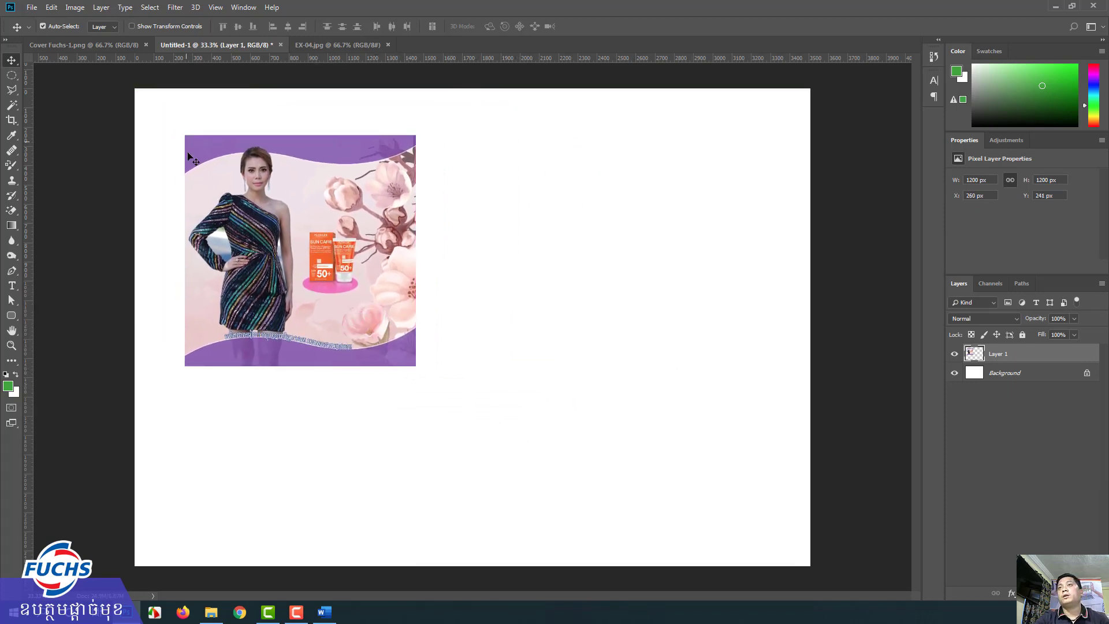
{"action": "left_click_drag", "start_coordinate": [241, 232], "coordinate": [220, 199]}
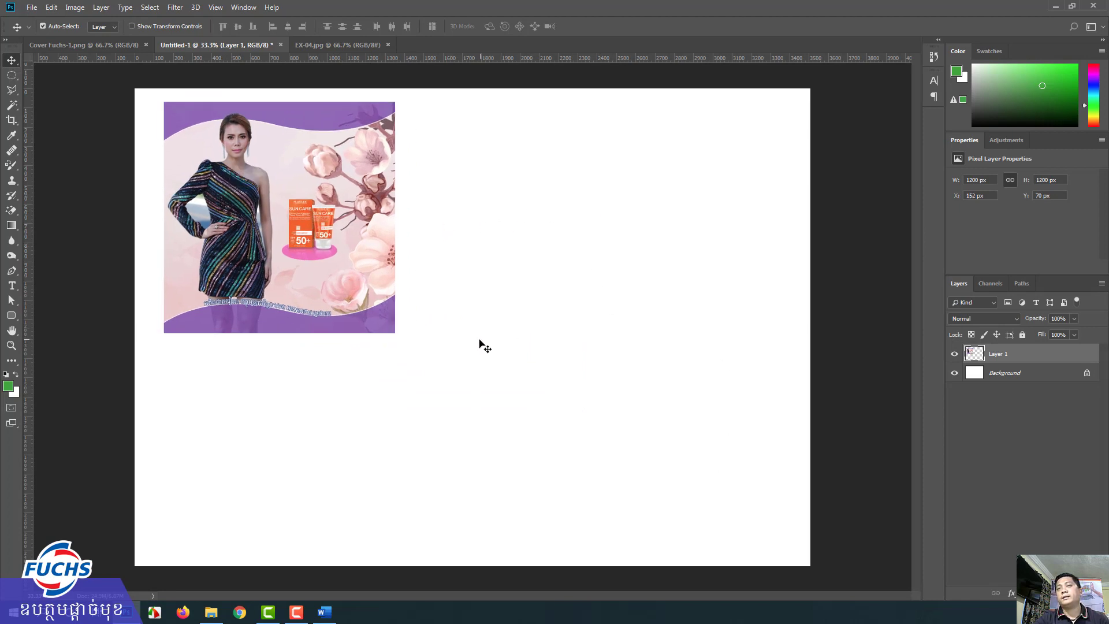
Close the landscape page without saving and close EX-04.jpg, then bring up the Word outline
{"action": "left_click", "coordinate": [281, 45]}
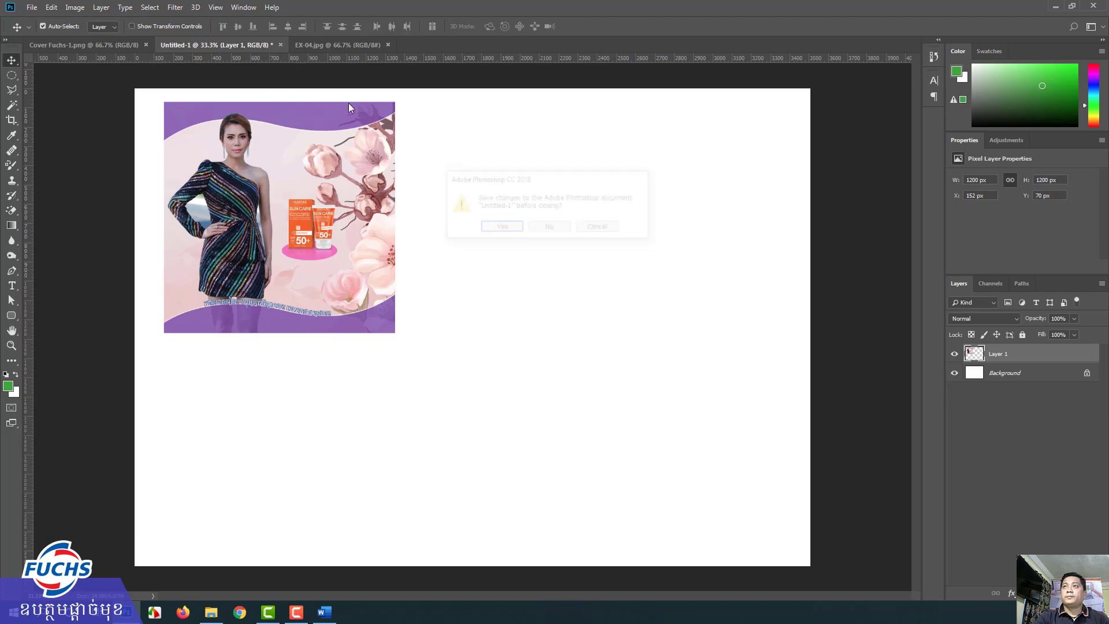
{"action": "left_click", "coordinate": [537, 229]}
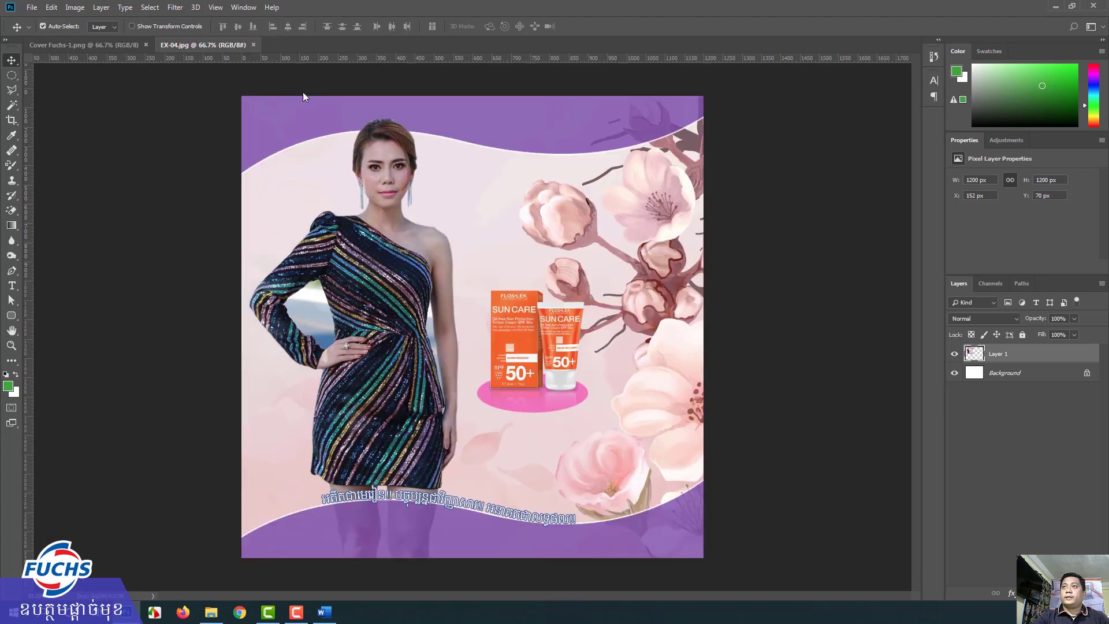
{"action": "left_click", "coordinate": [252, 45]}
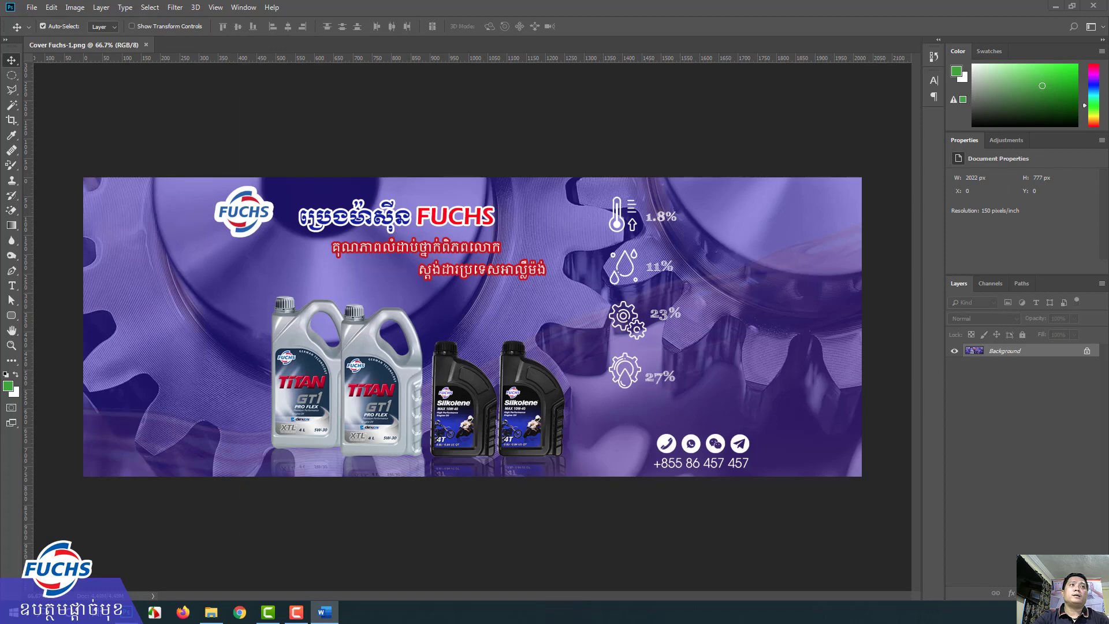
{"action": "left_click", "coordinate": [324, 612]}
Center the Word course outline, undo an accidental indent, and highlight the font-related items
{"action": "left_click_drag", "start_coordinate": [40, 67], "coordinate": [336, 57]}
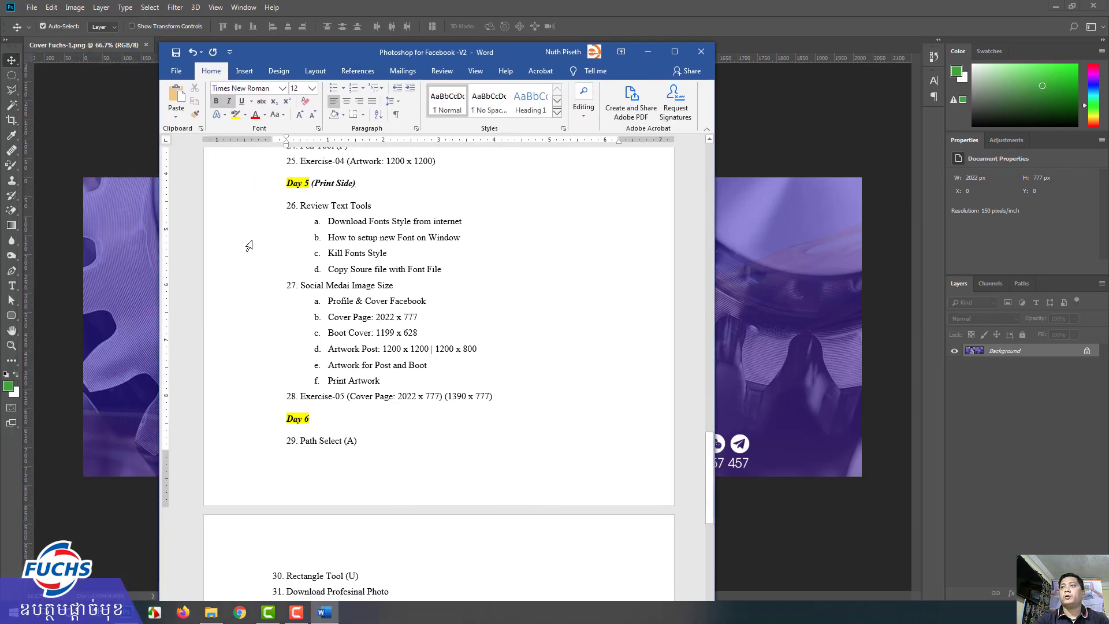
{"action": "left_click_drag", "start_coordinate": [292, 206], "coordinate": [379, 206]}
{"action": "key", "text": "ctrl+z"}
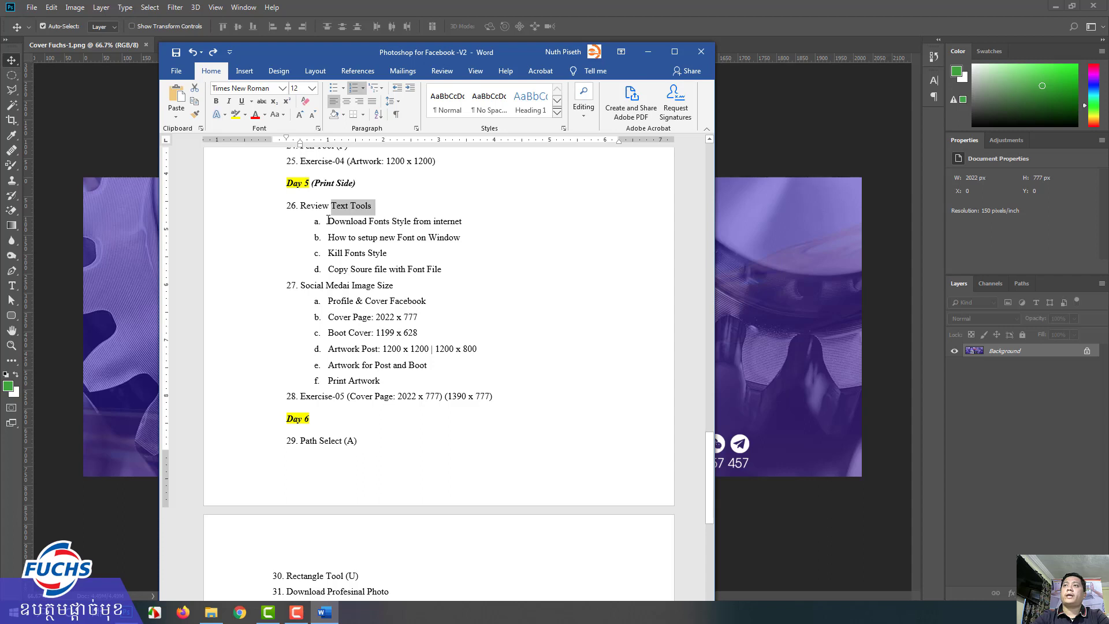
{"action": "left_click_drag", "start_coordinate": [328, 220], "coordinate": [464, 220]}
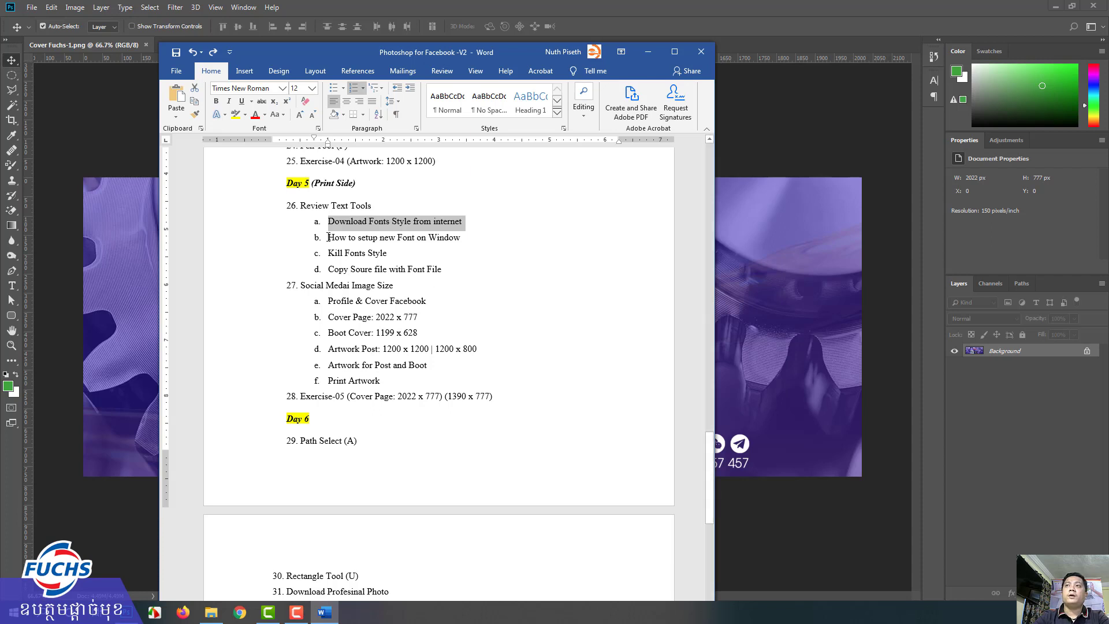
{"action": "left_click_drag", "start_coordinate": [328, 237], "coordinate": [458, 235]}
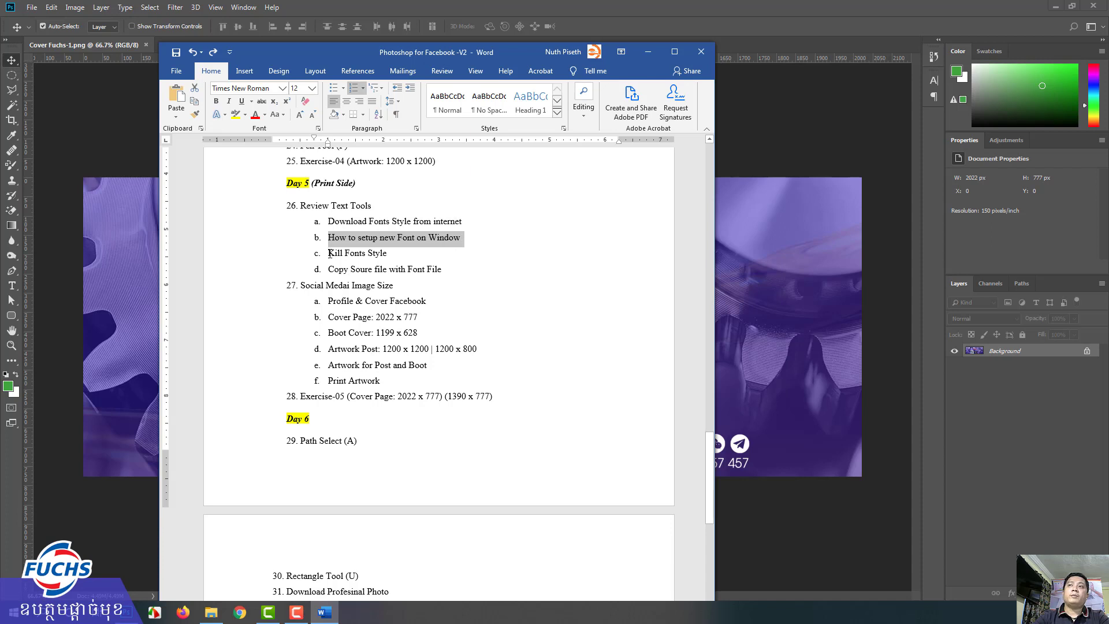
{"action": "left_click_drag", "start_coordinate": [329, 253], "coordinate": [379, 253]}
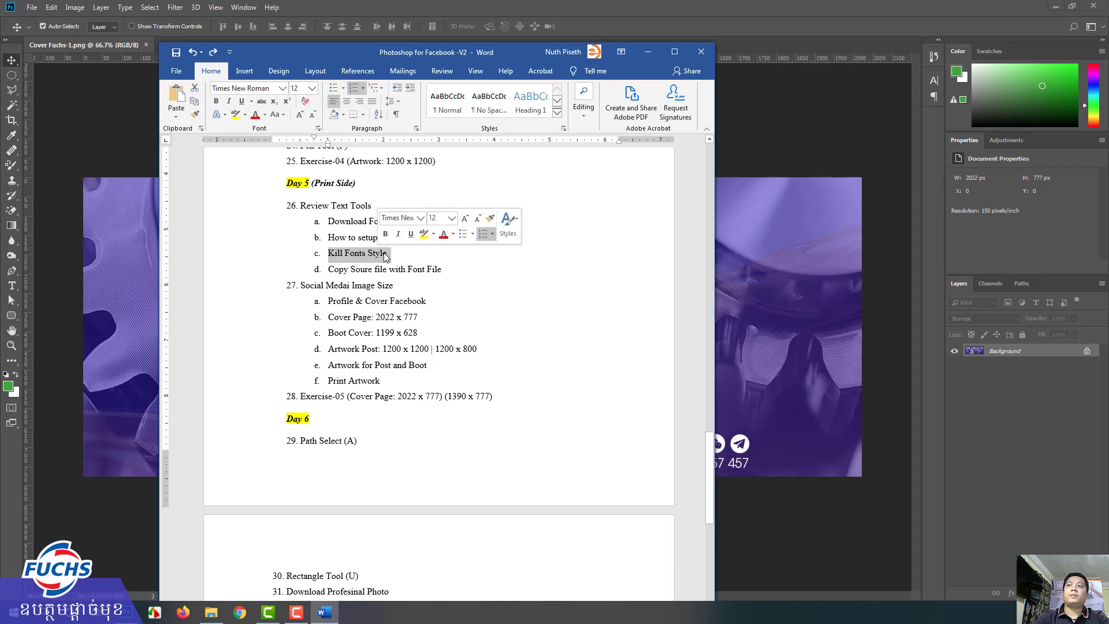
Highlight the source-file line, Social Medai Image Size heading and cover size, then minimize Word
{"action": "left_click", "coordinate": [365, 253]}
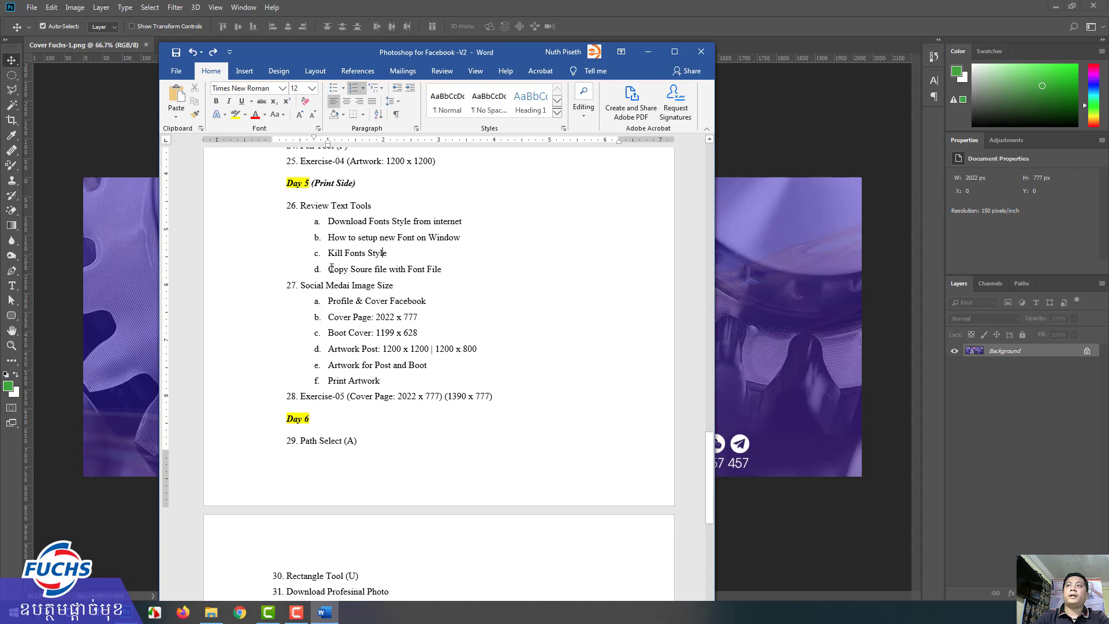
{"action": "left_click_drag", "start_coordinate": [328, 269], "coordinate": [438, 267]}
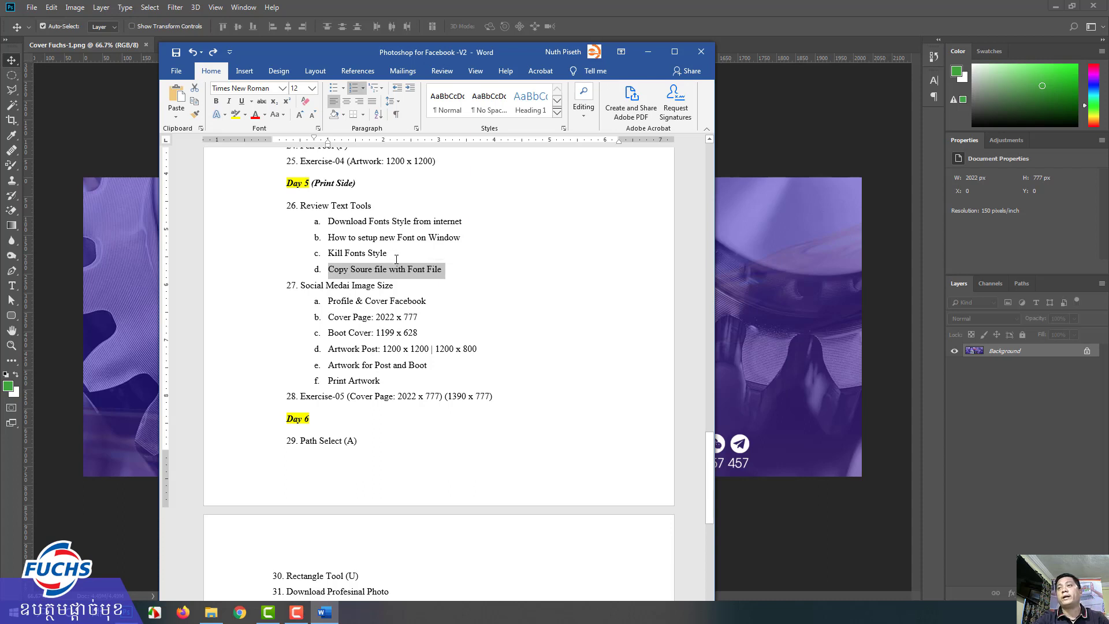
{"action": "left_click", "coordinate": [413, 269]}
{"action": "left_click_drag", "start_coordinate": [350, 269], "coordinate": [442, 269]}
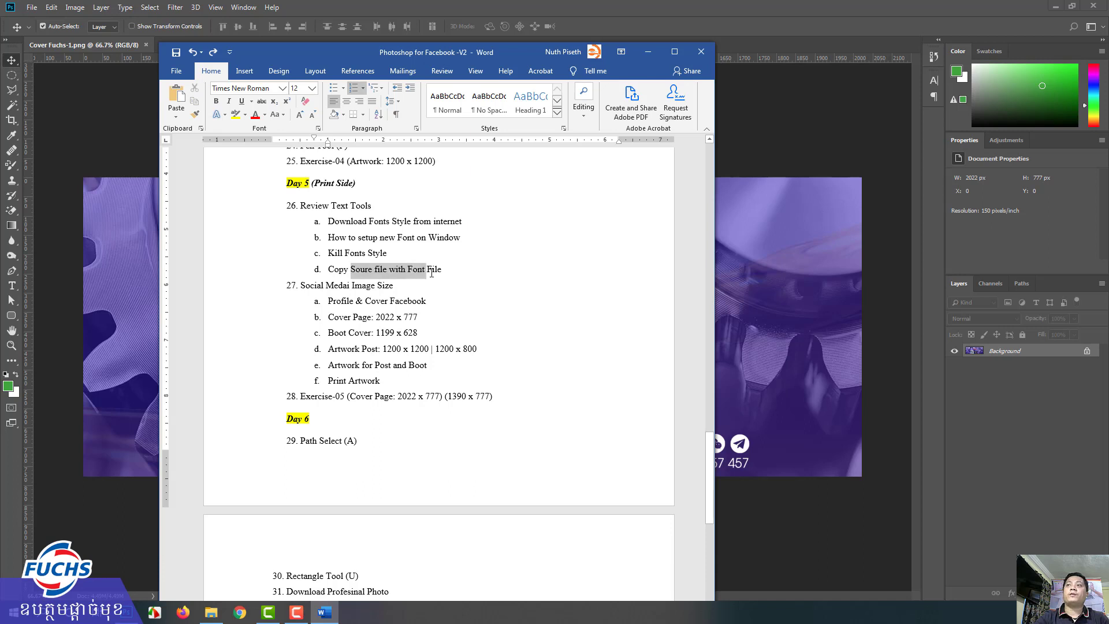
{"action": "left_click", "coordinate": [413, 269]}
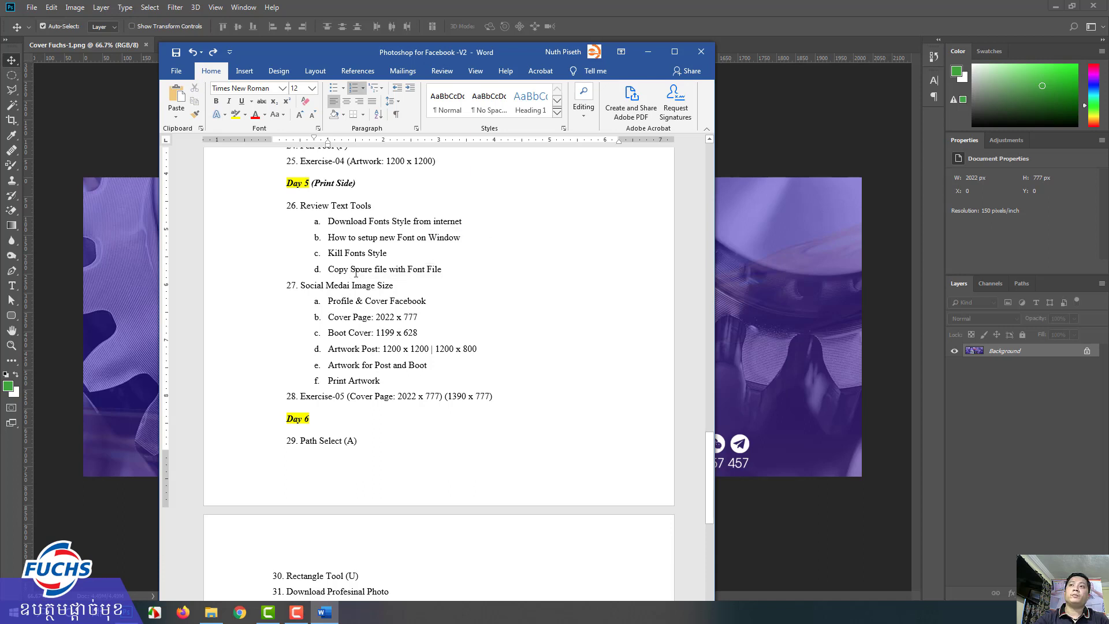
{"action": "left_click_drag", "start_coordinate": [351, 269], "coordinate": [408, 269]}
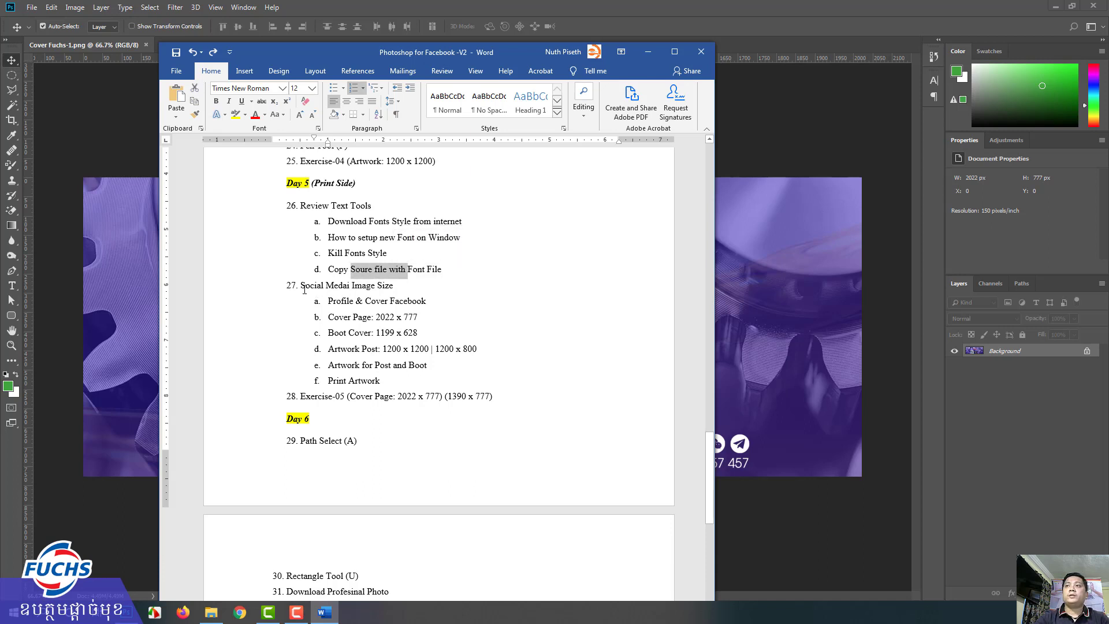
{"action": "left_click_drag", "start_coordinate": [301, 285], "coordinate": [387, 287]}
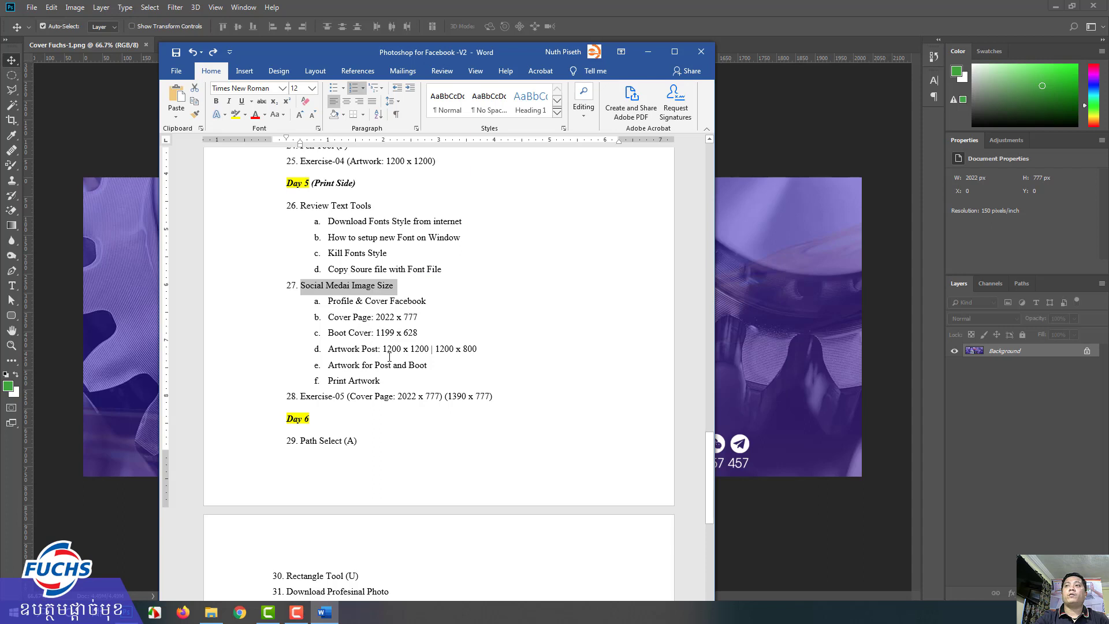
{"action": "left_click_drag", "start_coordinate": [389, 399], "coordinate": [425, 397]}
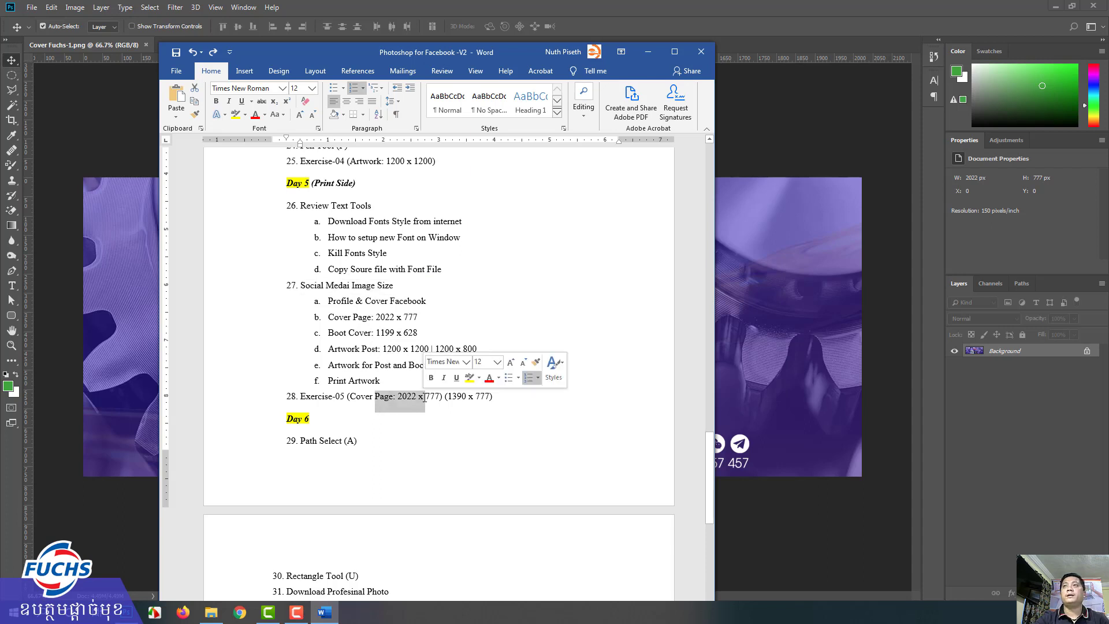
{"action": "left_click", "coordinate": [648, 51]}
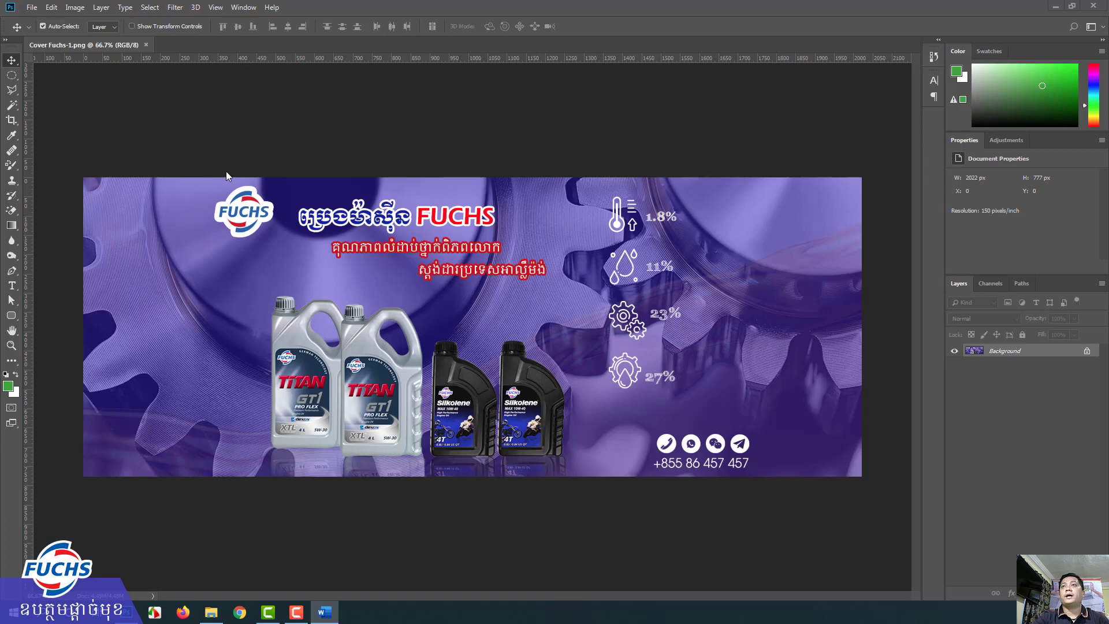
{"action": "left_click", "coordinate": [32, 8]}
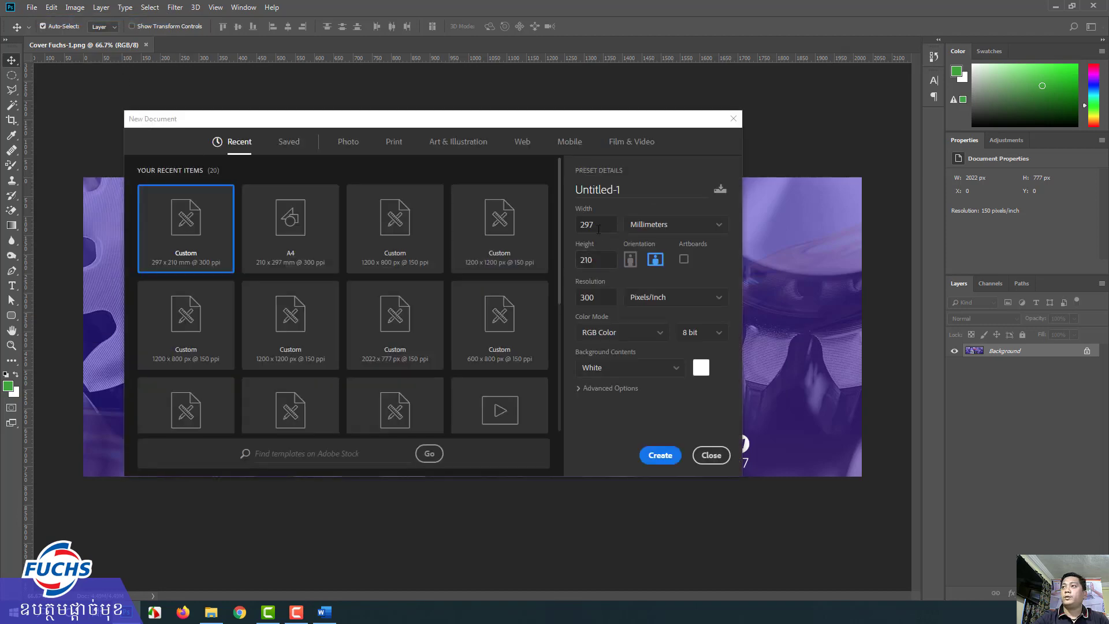
Switch units to pixels, set 1200 × 1200 at 150 ppi, and create the square document
{"action": "double_click", "coordinate": [598, 229]}
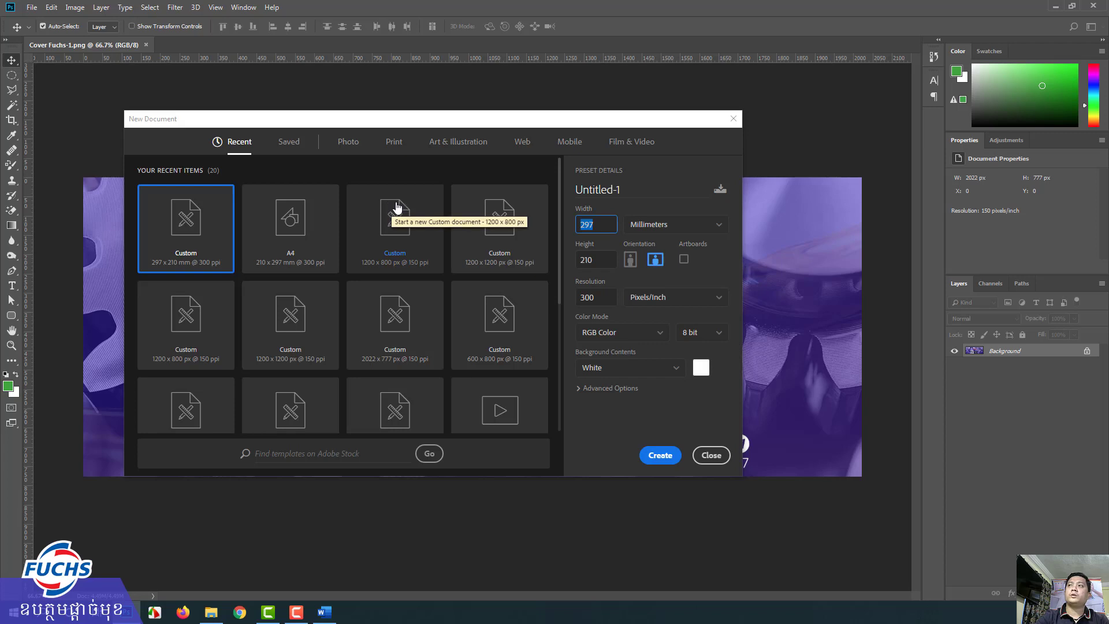
{"action": "left_click", "coordinate": [668, 225]}
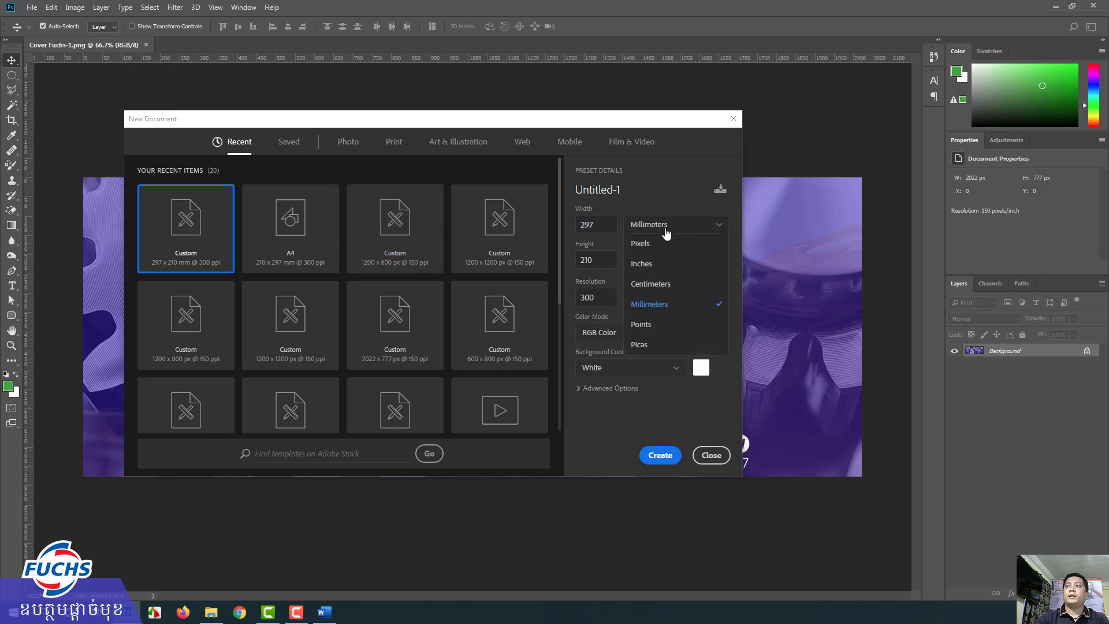
{"action": "left_click", "coordinate": [639, 244]}
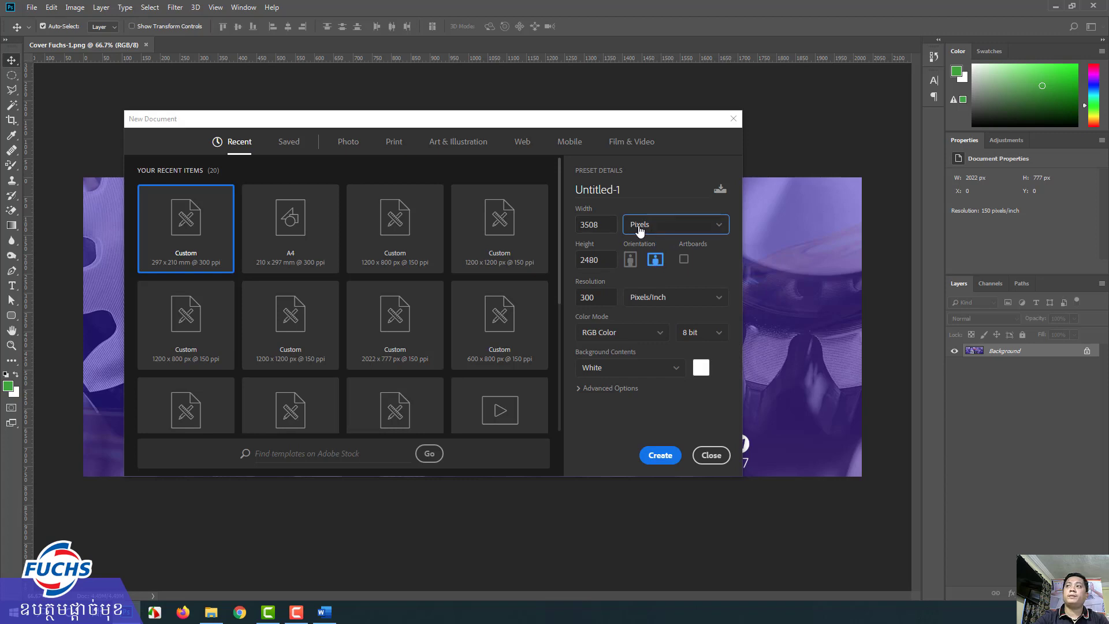
{"action": "double_click", "coordinate": [604, 225]}
{"action": "type", "text": "1200"}
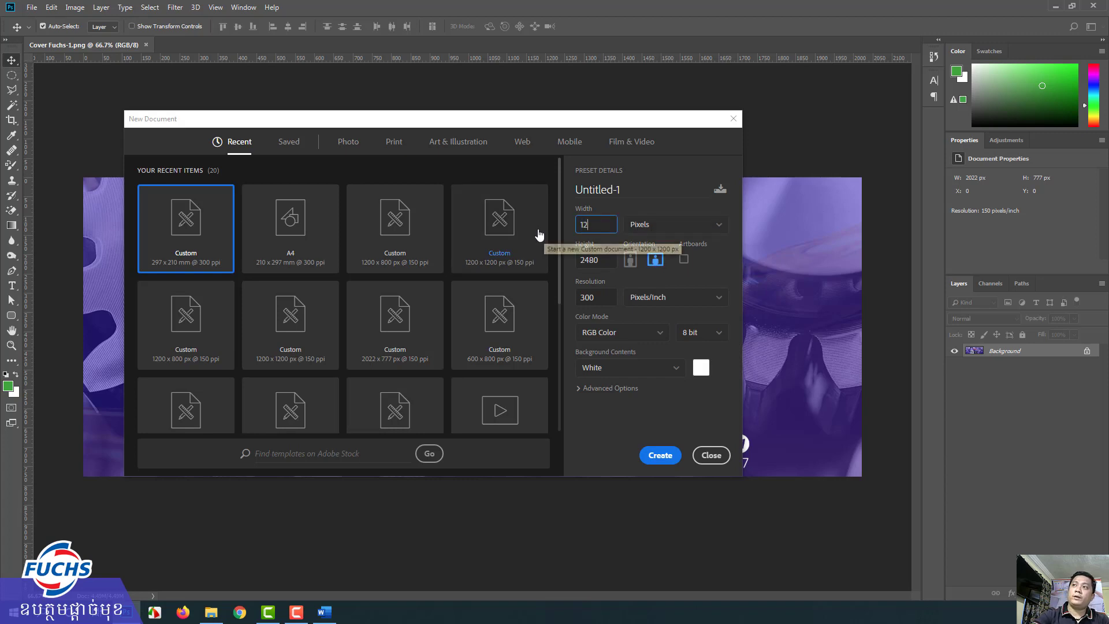
{"action": "key", "text": "Tab"}
{"action": "type", "text": "1"}
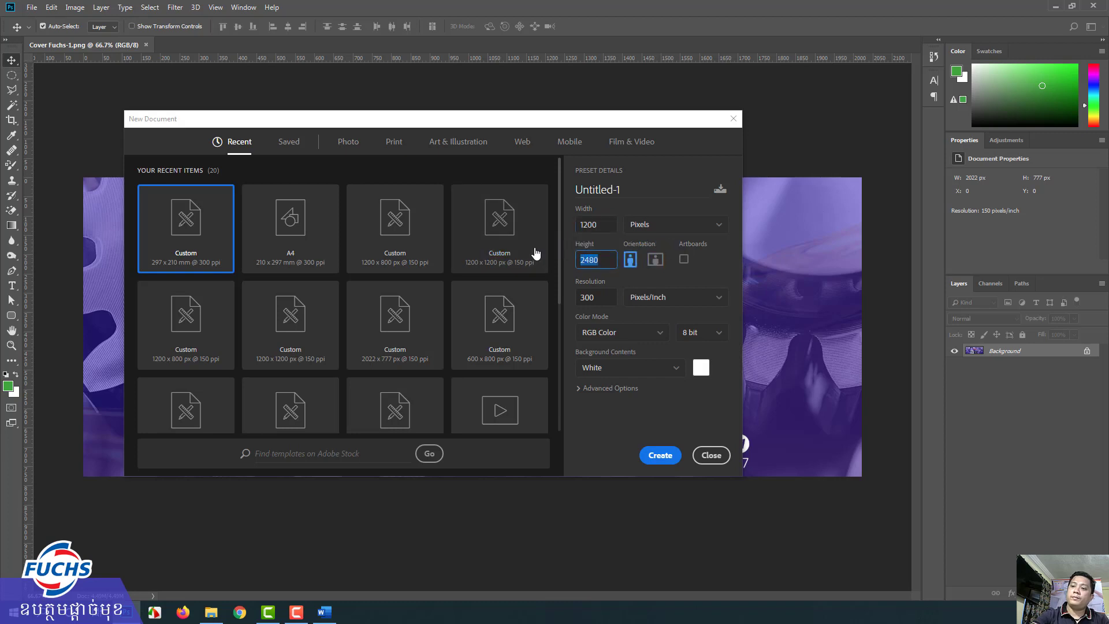
{"action": "type", "text": "200"}
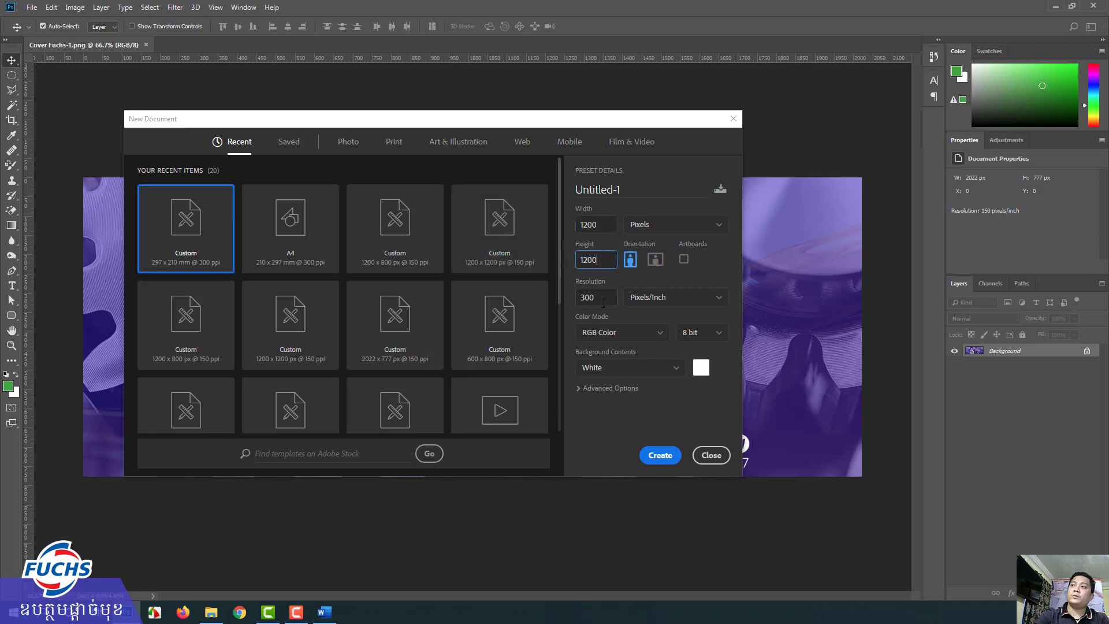
{"action": "key", "text": "Tab"}
{"action": "type", "text": "150"}
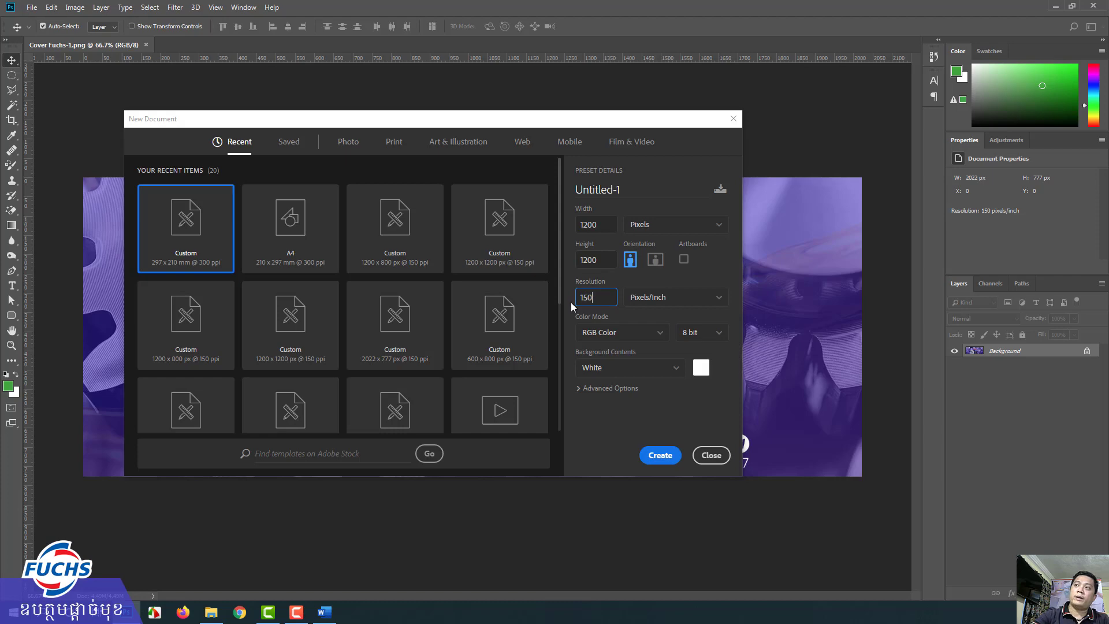
{"action": "left_click", "coordinate": [661, 456]}
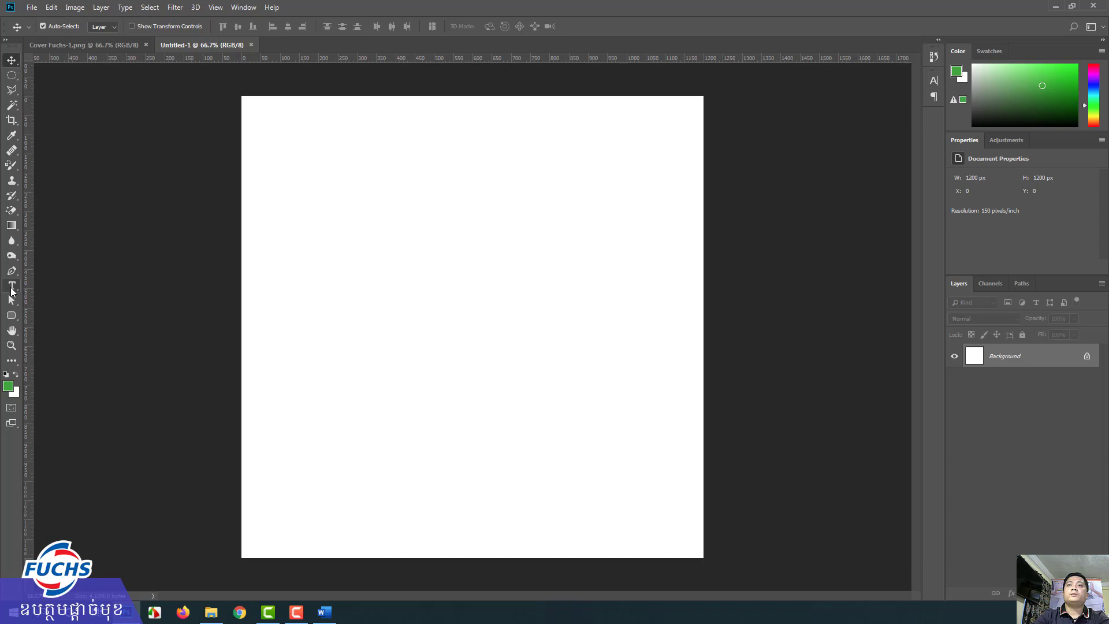
On Cover Fuchs-1, decline the locked-background conversion and drag the red Khmer tagline toward the new document
{"action": "left_click", "coordinate": [12, 286]}
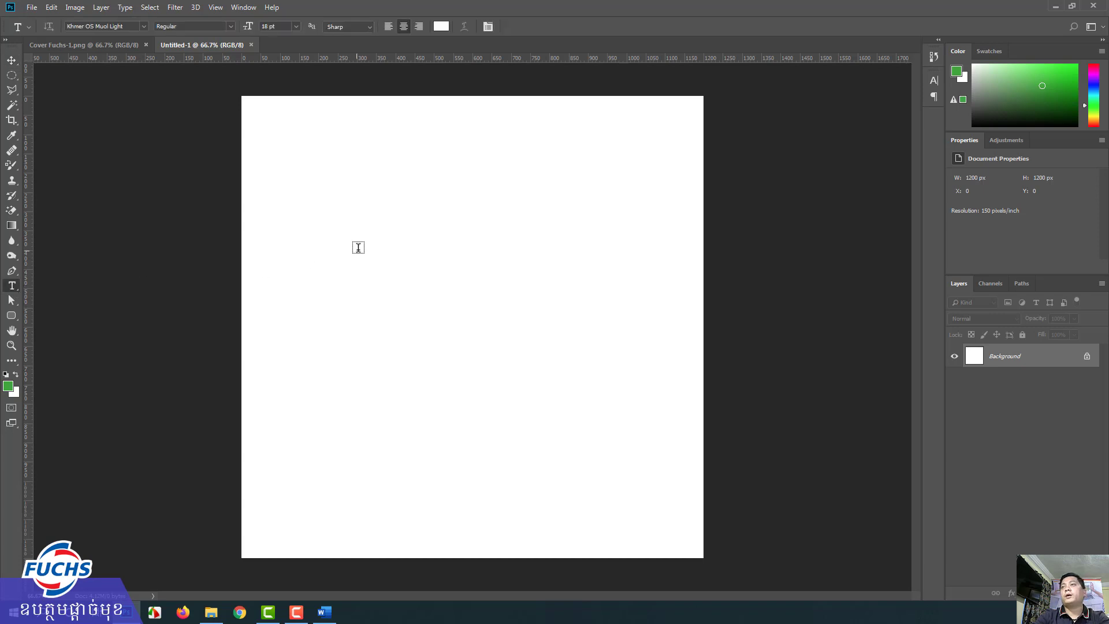
{"action": "left_click", "coordinate": [11, 60]}
{"action": "left_click", "coordinate": [68, 50]}
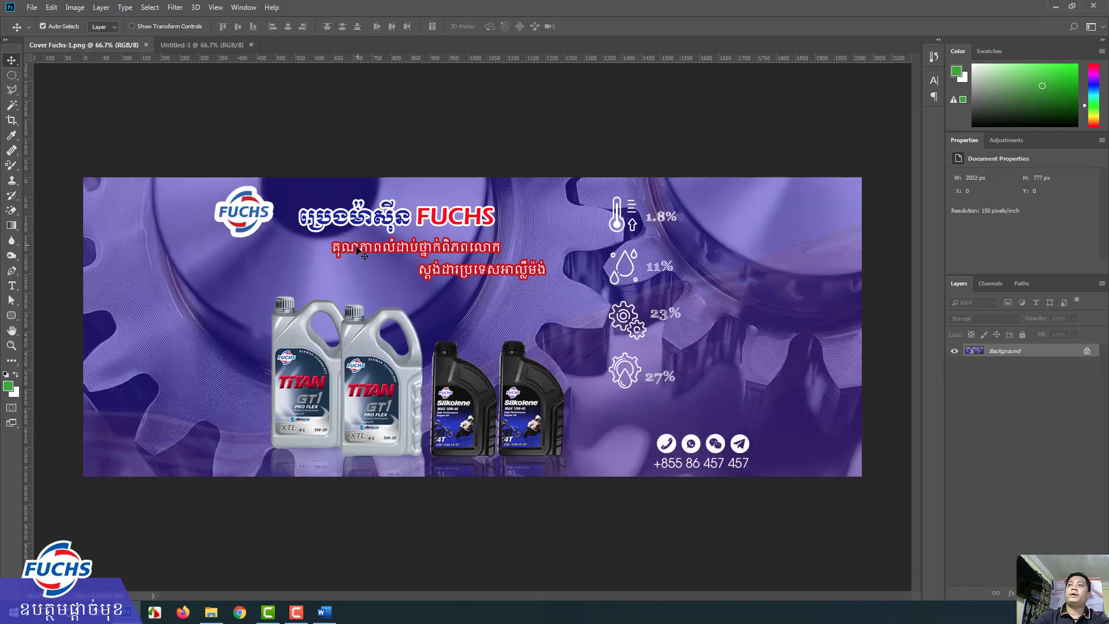
{"action": "left_click_drag", "start_coordinate": [338, 248], "coordinate": [361, 252]}
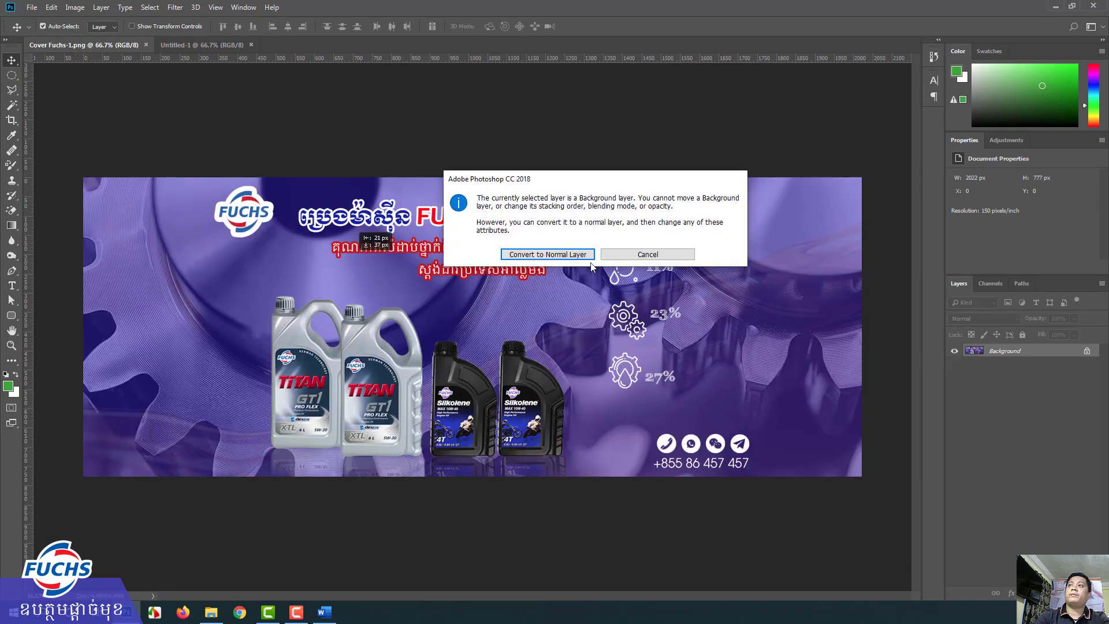
{"action": "key", "text": "Escape"}
{"action": "mouse_move", "coordinate": [452, 254]}
{"action": "left_mouse_down"}
{"action": "mouse_move", "coordinate": [349, 254]}
{"action": "mouse_move", "coordinate": [377, 254]}
{"action": "left_mouse_up"}
{"action": "left_click", "coordinate": [635, 253]}
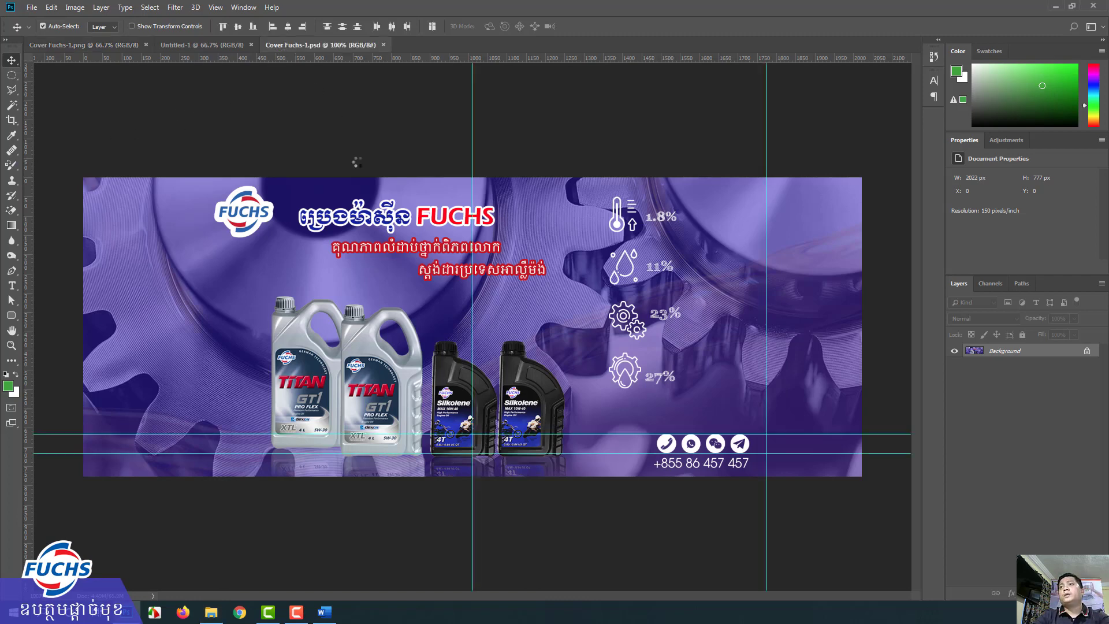
{"action": "left_click_drag", "start_coordinate": [379, 255], "coordinate": [226, 171]}
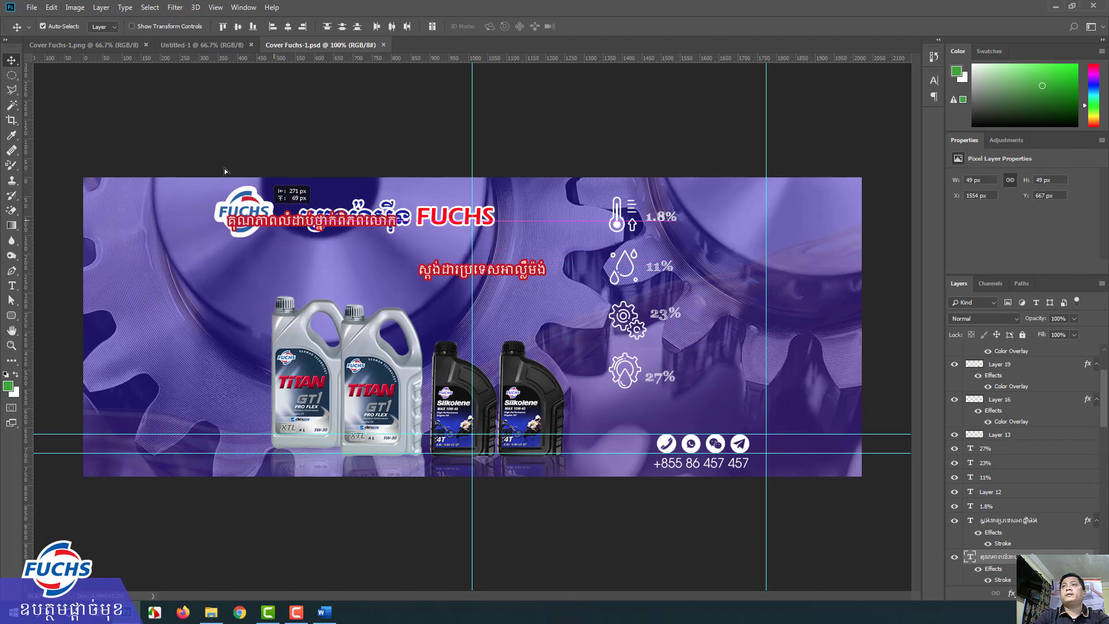
Drop the red Khmer tagline into Untitled-1 as a text layer and commit it
{"action": "key", "text": "ctrl+z"}
{"action": "left_click", "coordinate": [202, 44]}
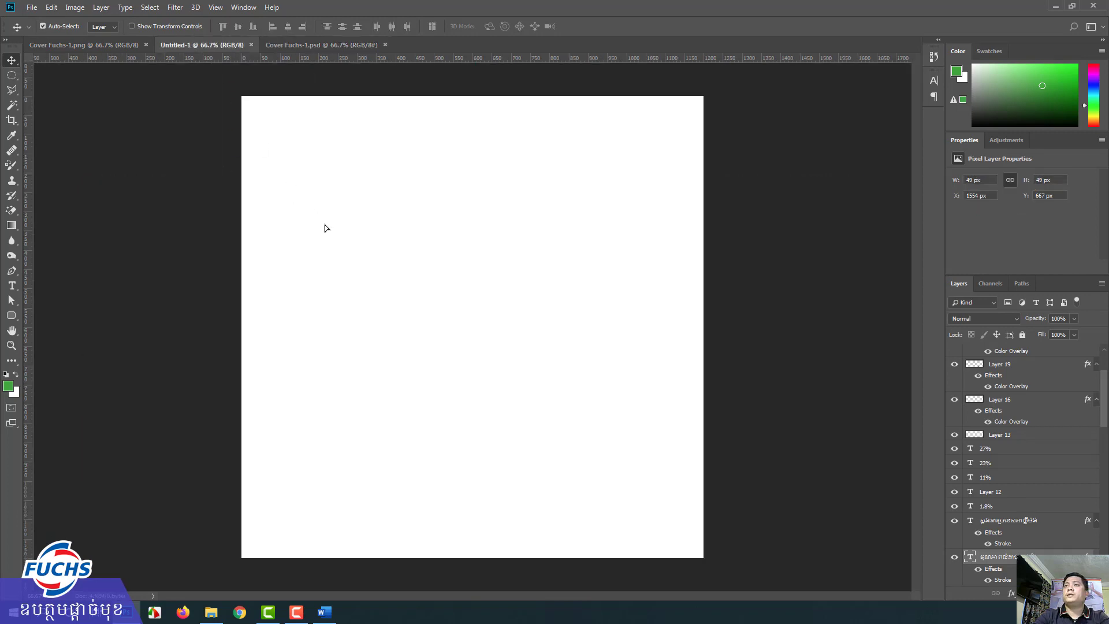
{"action": "left_click_drag", "start_coordinate": [340, 230], "coordinate": [441, 240]}
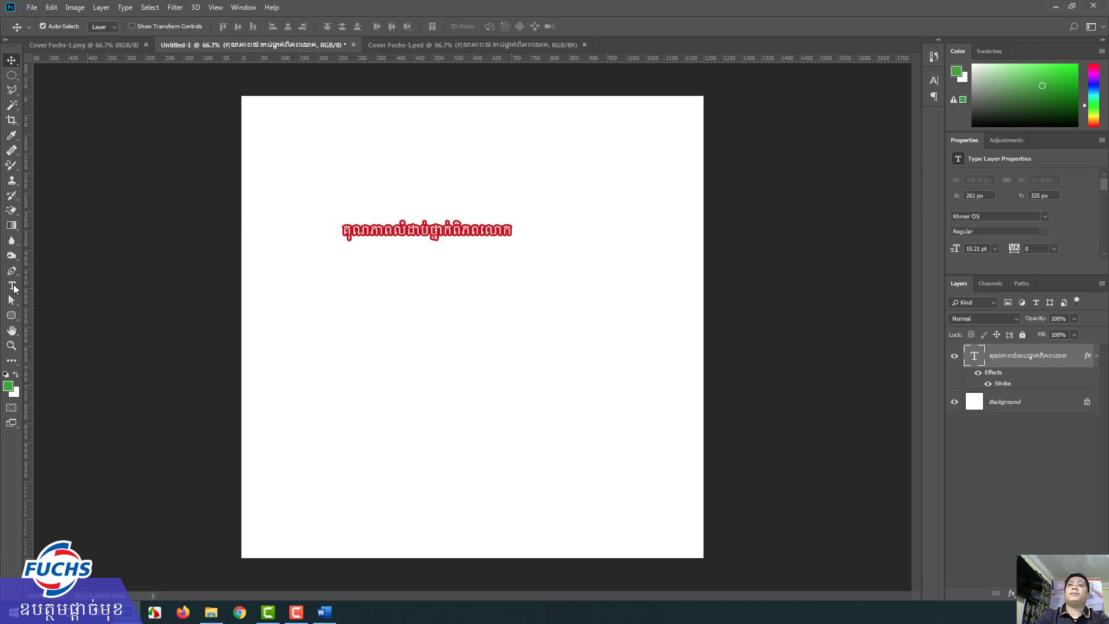
{"action": "left_click", "coordinate": [12, 285]}
{"action": "left_click", "coordinate": [371, 232]}
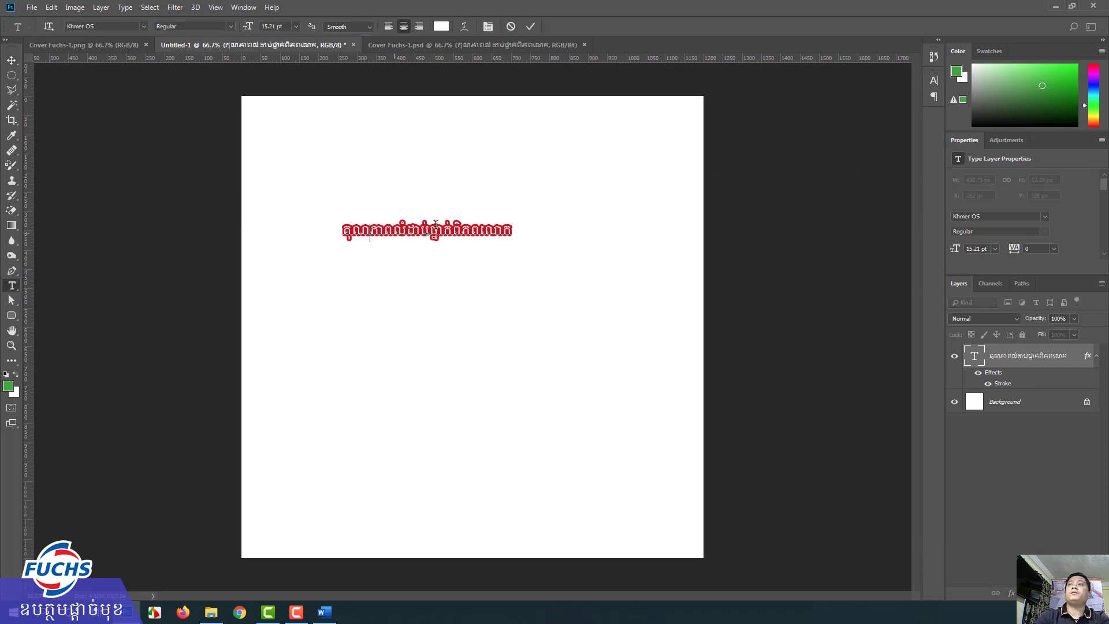
{"action": "double_click", "coordinate": [381, 234]}
{"action": "left_click", "coordinate": [381, 234]}
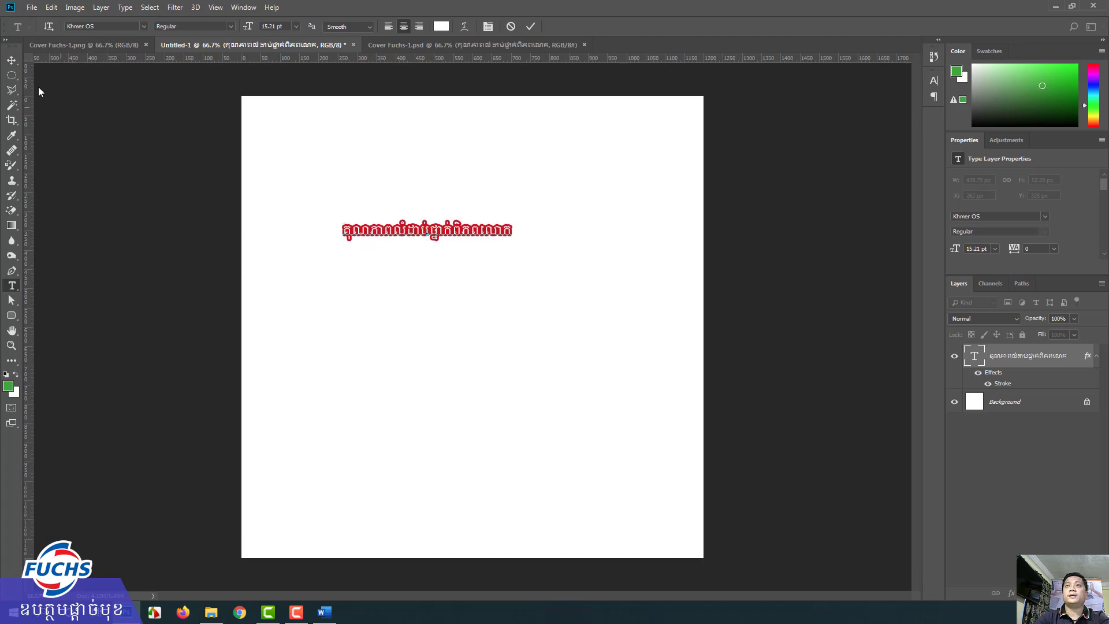
{"action": "left_click", "coordinate": [11, 60]}
Reposition the tagline near the top middle of the square page
{"action": "left_click_drag", "start_coordinate": [396, 236], "coordinate": [396, 221]}
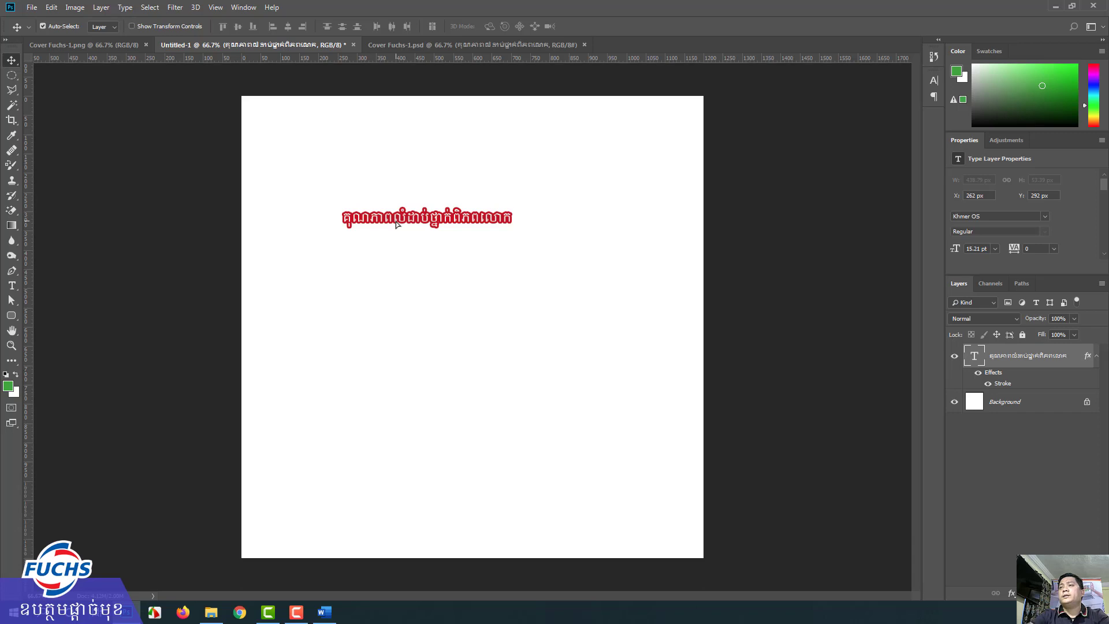
{"action": "left_click_drag", "start_coordinate": [396, 225], "coordinate": [409, 222]}
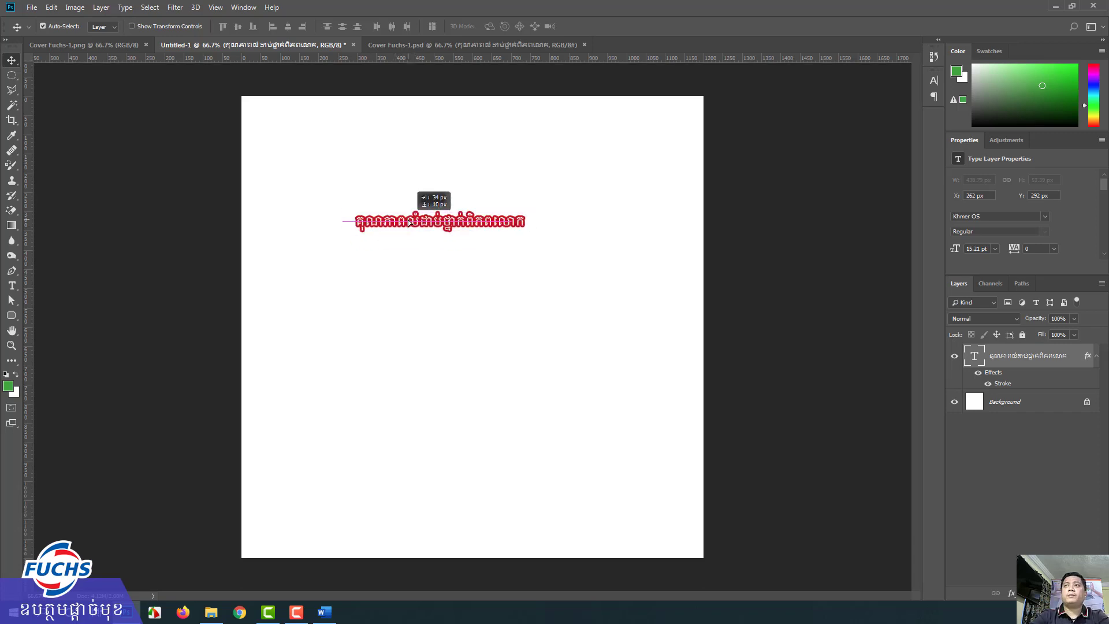
{"action": "left_click_drag", "start_coordinate": [409, 223], "coordinate": [409, 222]}
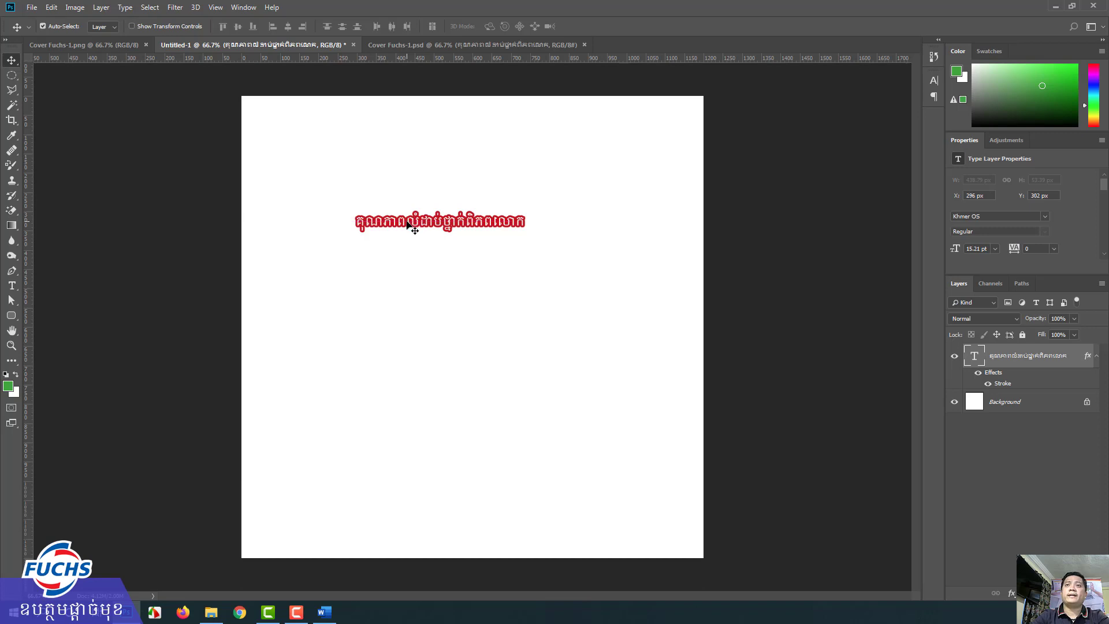
{"action": "mouse_move", "coordinate": [423, 219]}
{"action": "left_mouse_down"}
{"action": "mouse_move", "coordinate": [431, 210]}
{"action": "mouse_move", "coordinate": [416, 206]}
{"action": "left_mouse_up"}
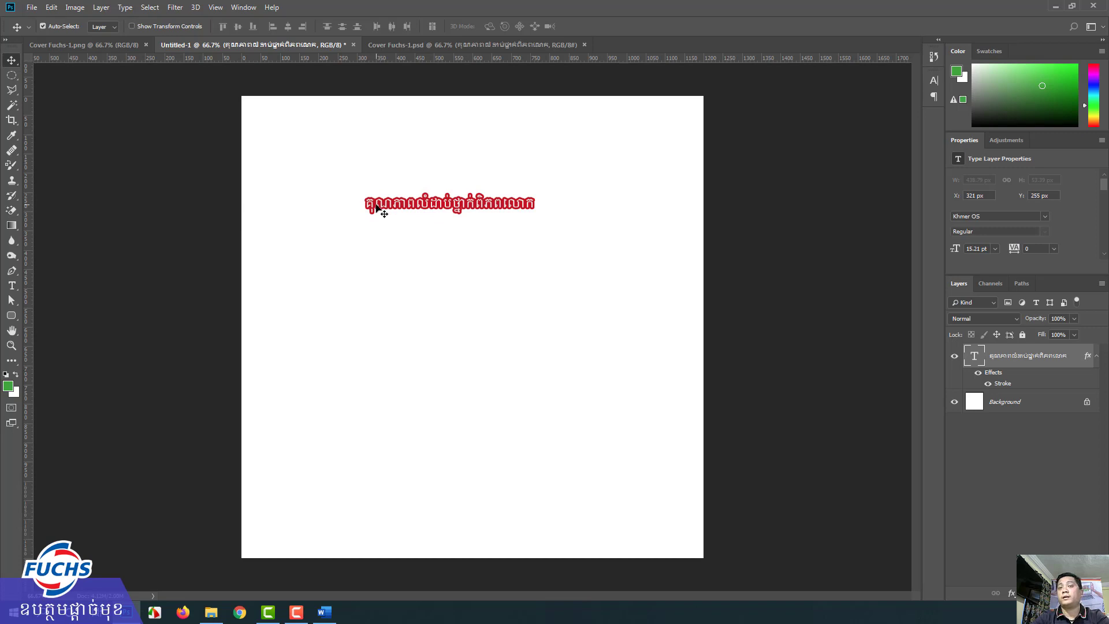
{"action": "mouse_move", "coordinate": [376, 207]}
{"action": "left_mouse_down"}
{"action": "mouse_move", "coordinate": [364, 203]}
{"action": "mouse_move", "coordinate": [437, 239]}
{"action": "left_mouse_up"}
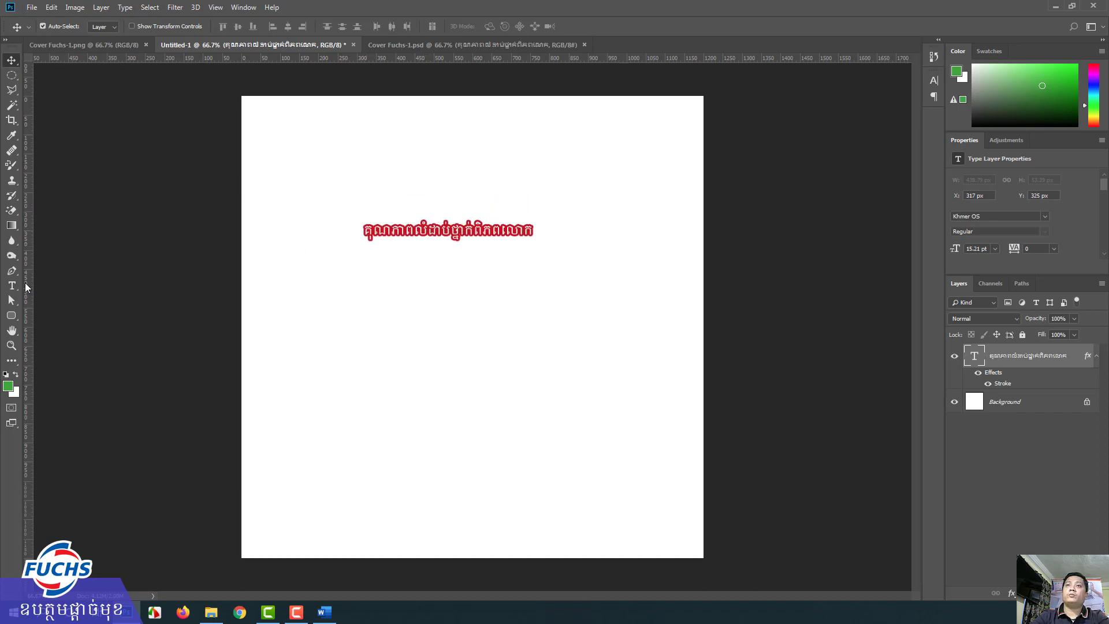
Add the text FUCHS to the purple Fuchs banner and shift it right
{"action": "left_click", "coordinate": [1003, 402]}
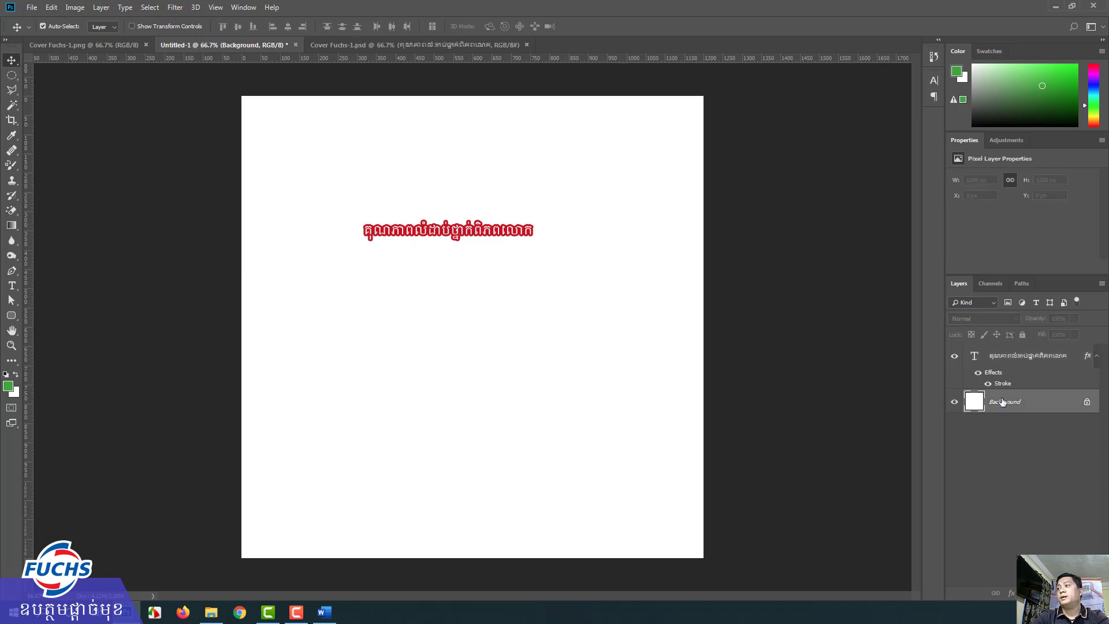
{"action": "left_click", "coordinate": [102, 46]}
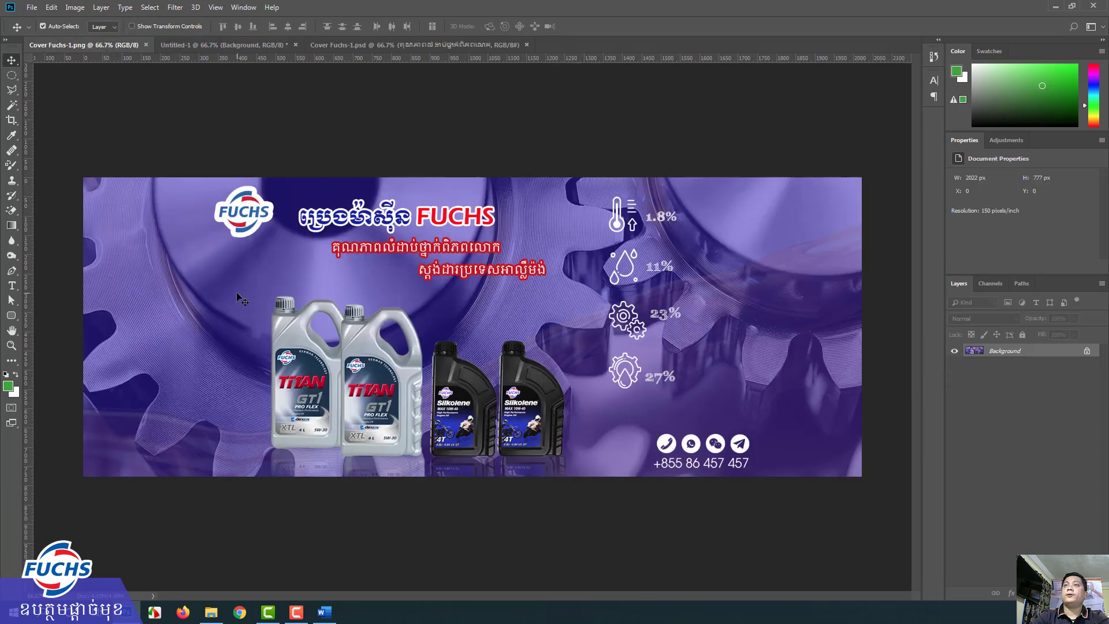
{"action": "left_click", "coordinate": [12, 285]}
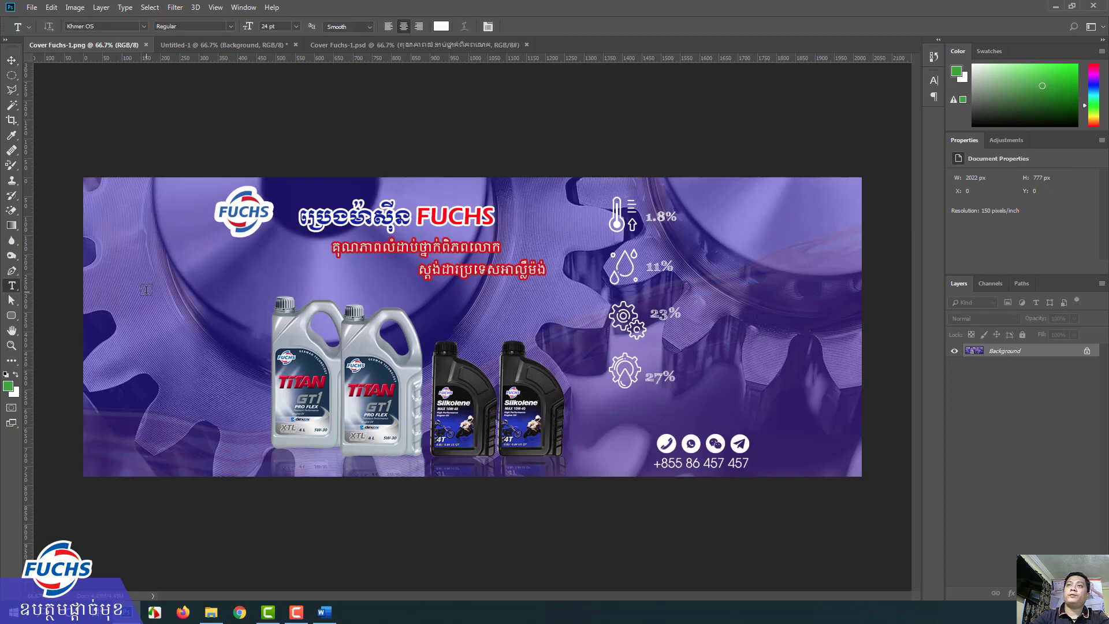
{"action": "left_click", "coordinate": [298, 371]}
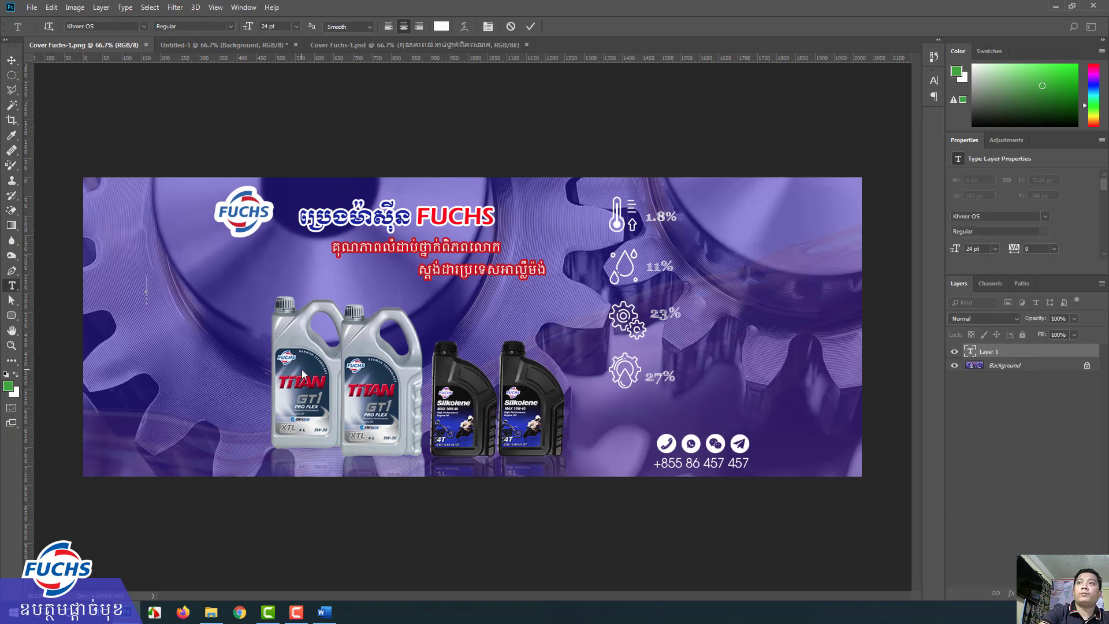
{"action": "type", "text": "FUCHS"}
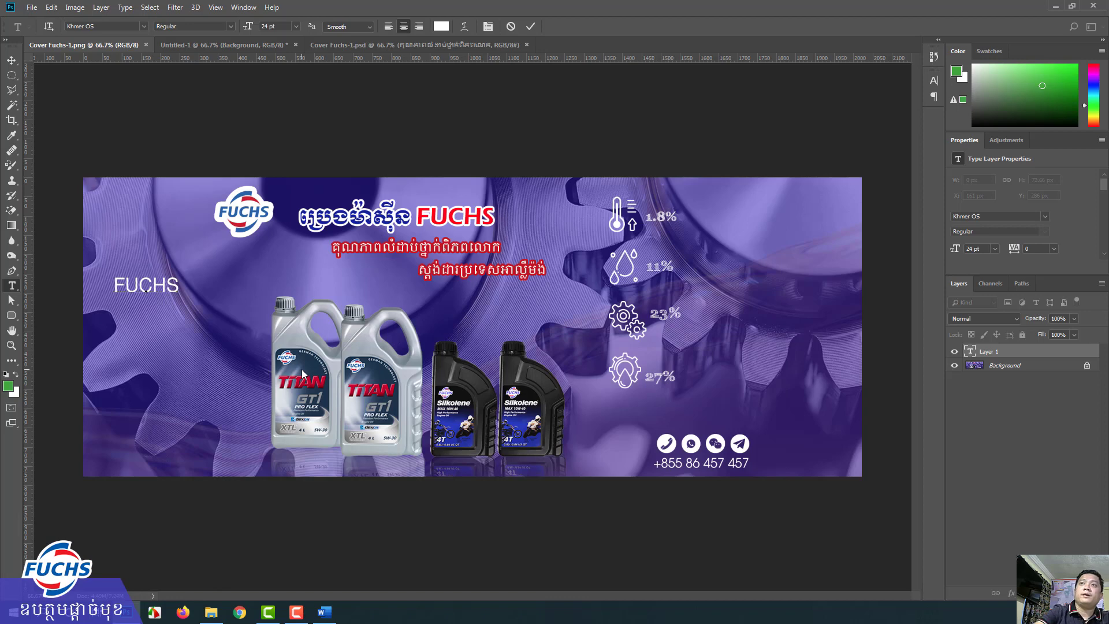
{"action": "left_click", "coordinate": [10, 61]}
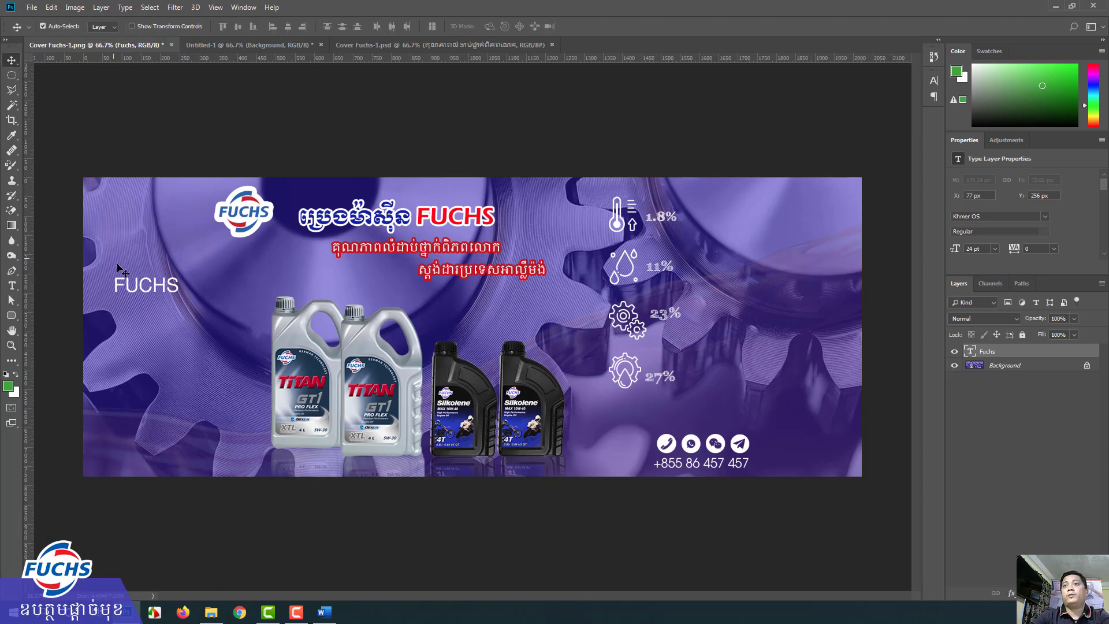
{"action": "left_click_drag", "start_coordinate": [138, 287], "coordinate": [188, 287]}
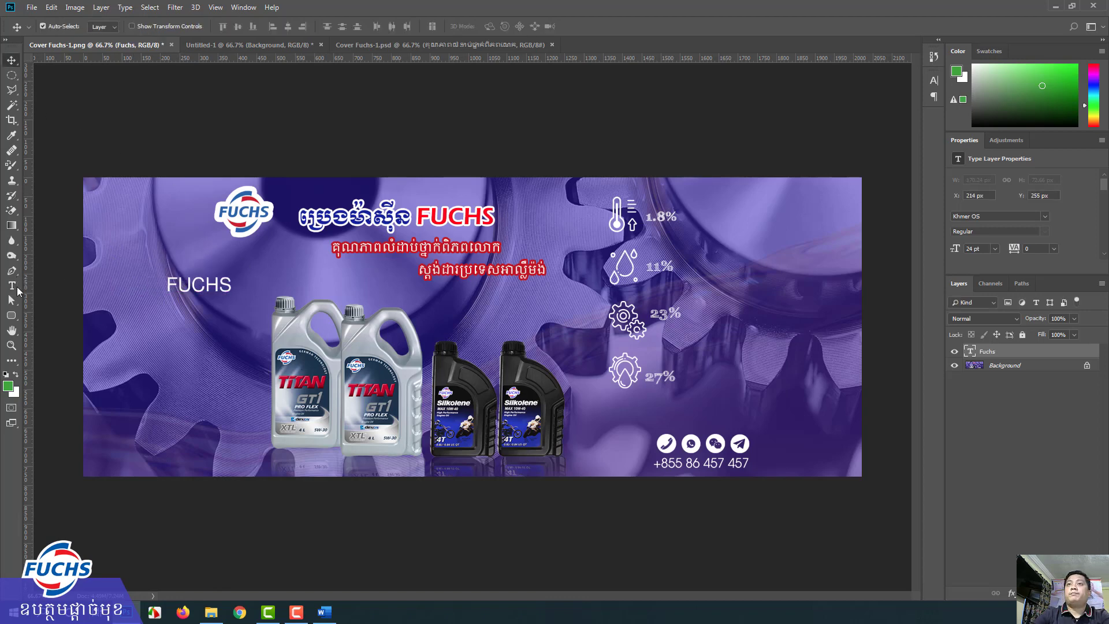
Turn off All Caps in the Character panel so the text reads Fuchs
{"action": "left_click", "coordinate": [11, 285]}
{"action": "left_click", "coordinate": [173, 285]}
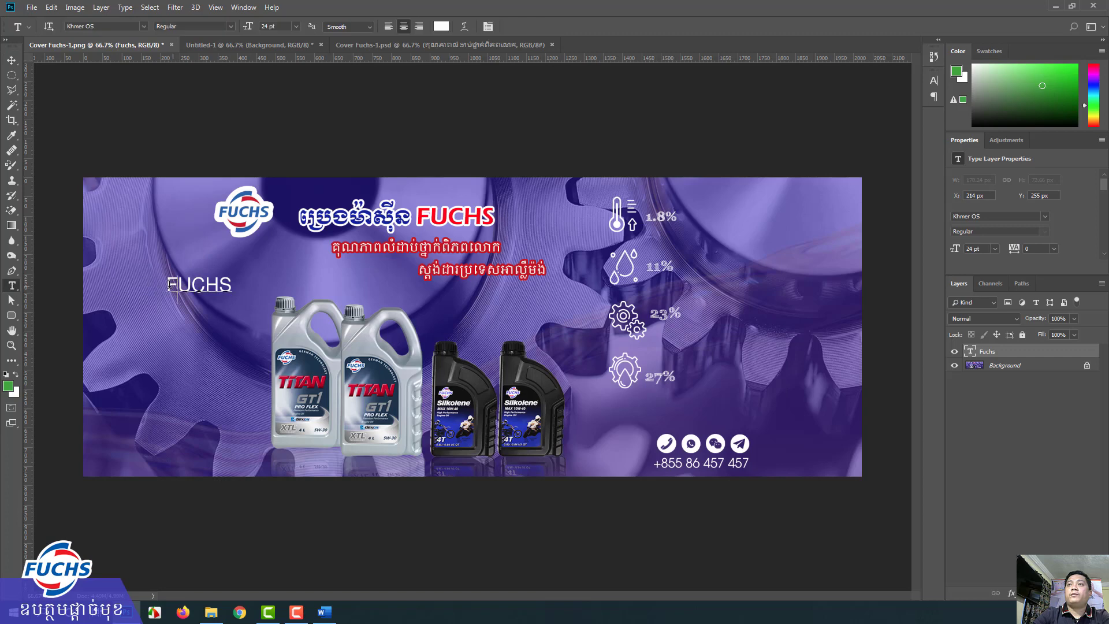
{"action": "left_click_drag", "start_coordinate": [168, 285], "coordinate": [234, 283]}
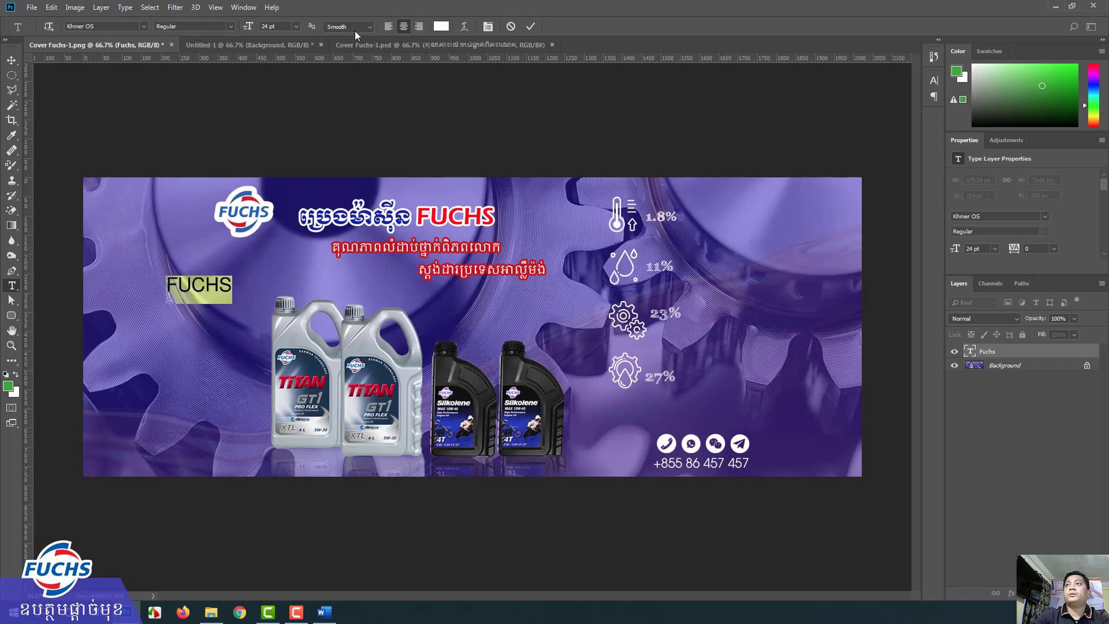
{"action": "left_click", "coordinate": [489, 27]}
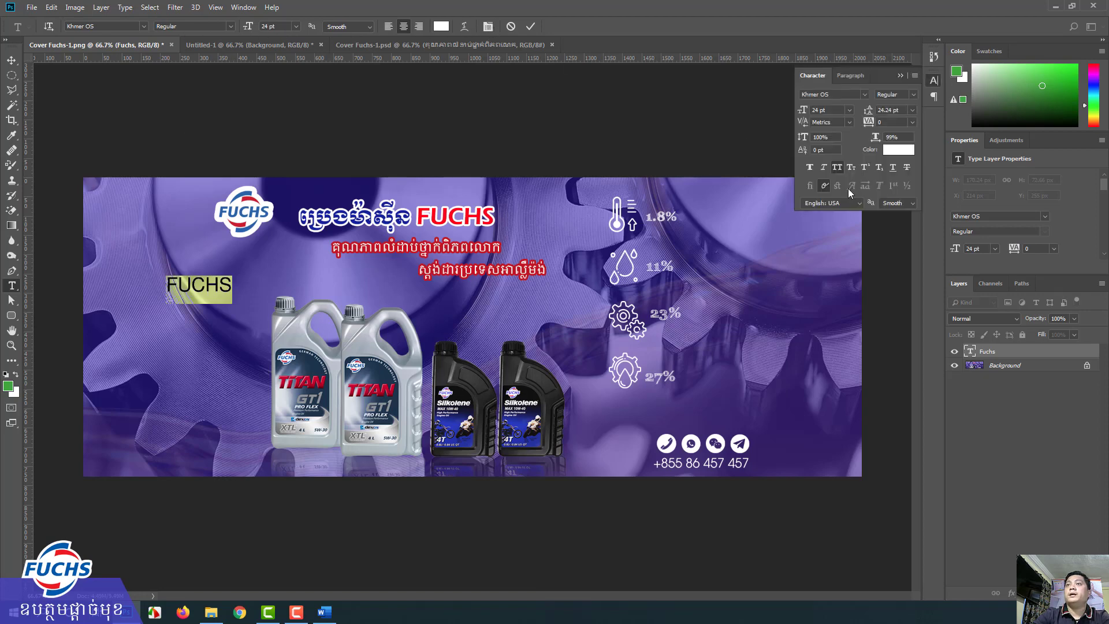
{"action": "left_click", "coordinate": [178, 284]}
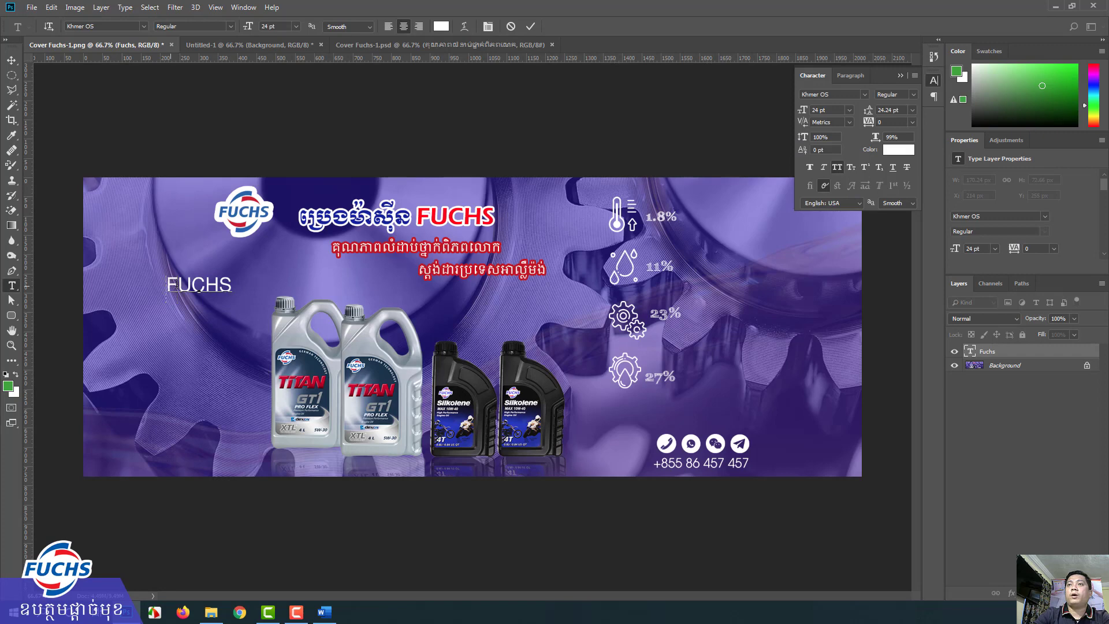
{"action": "left_click_drag", "start_coordinate": [176, 286], "coordinate": [242, 286]}
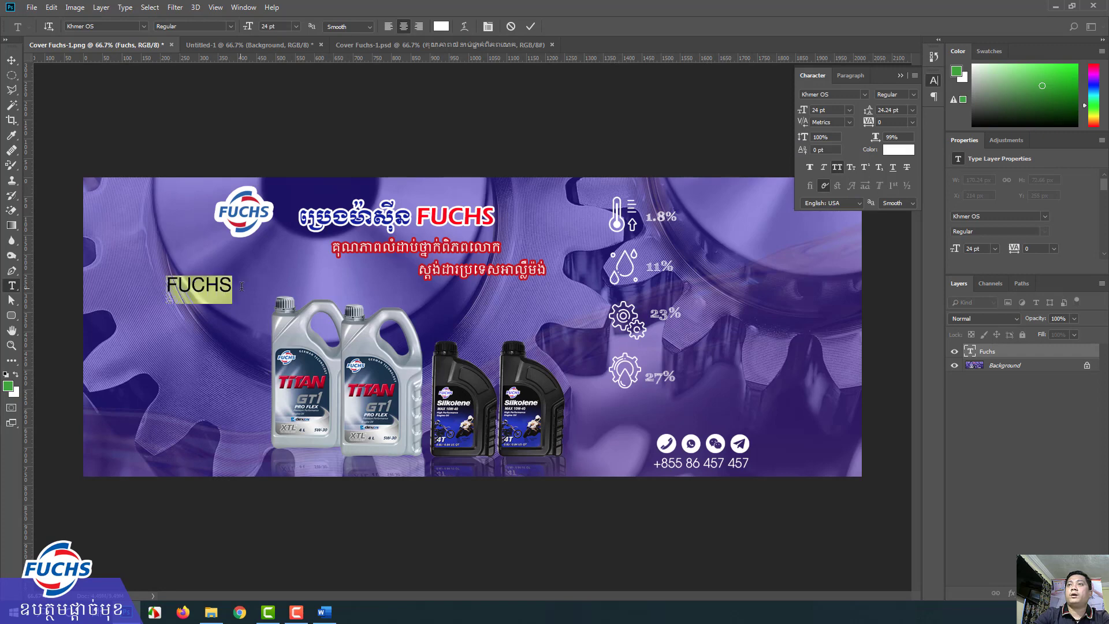
{"action": "left_click", "coordinate": [841, 169]}
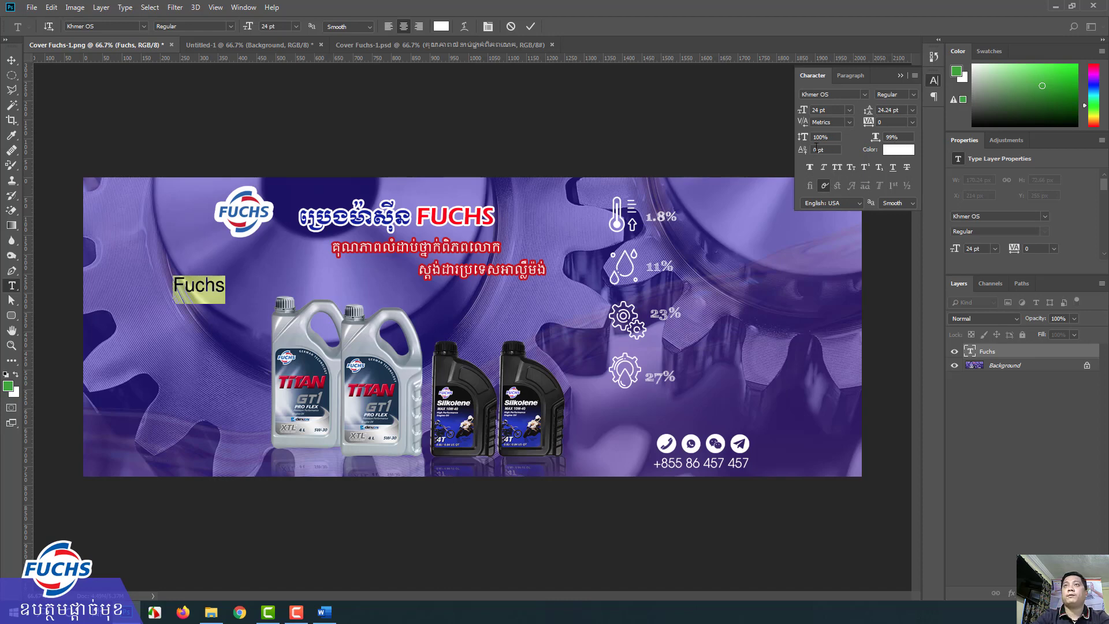
{"action": "left_click", "coordinate": [12, 60]}
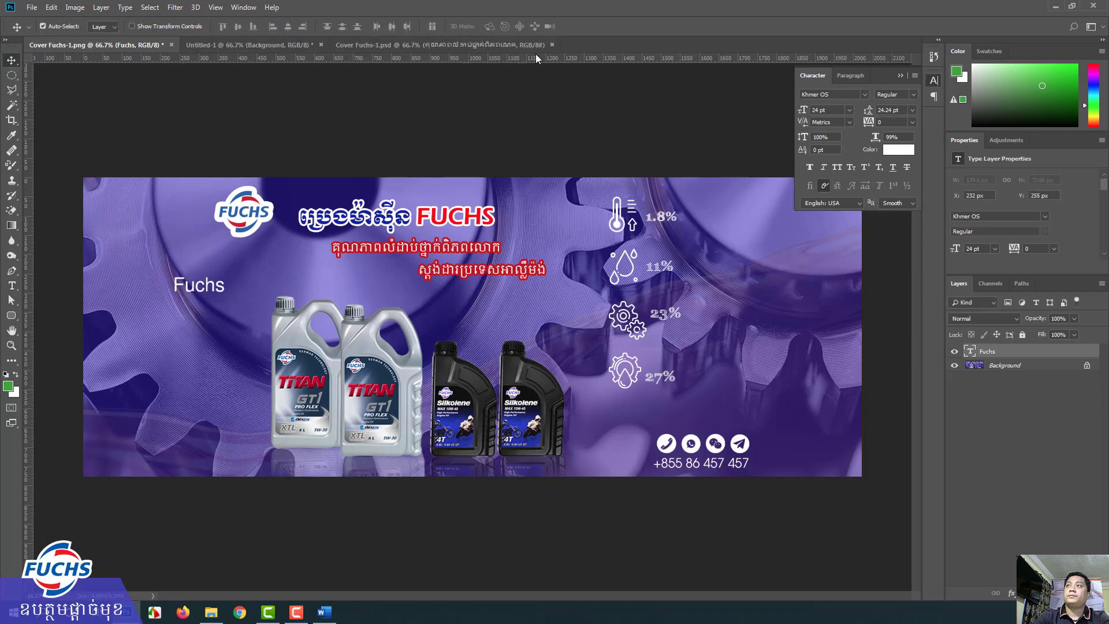
Close the Cover Fuchs-1.psd copy and nudge the Fuchs text left and up
{"action": "left_click", "coordinate": [552, 44]}
{"action": "left_click", "coordinate": [289, 44]}
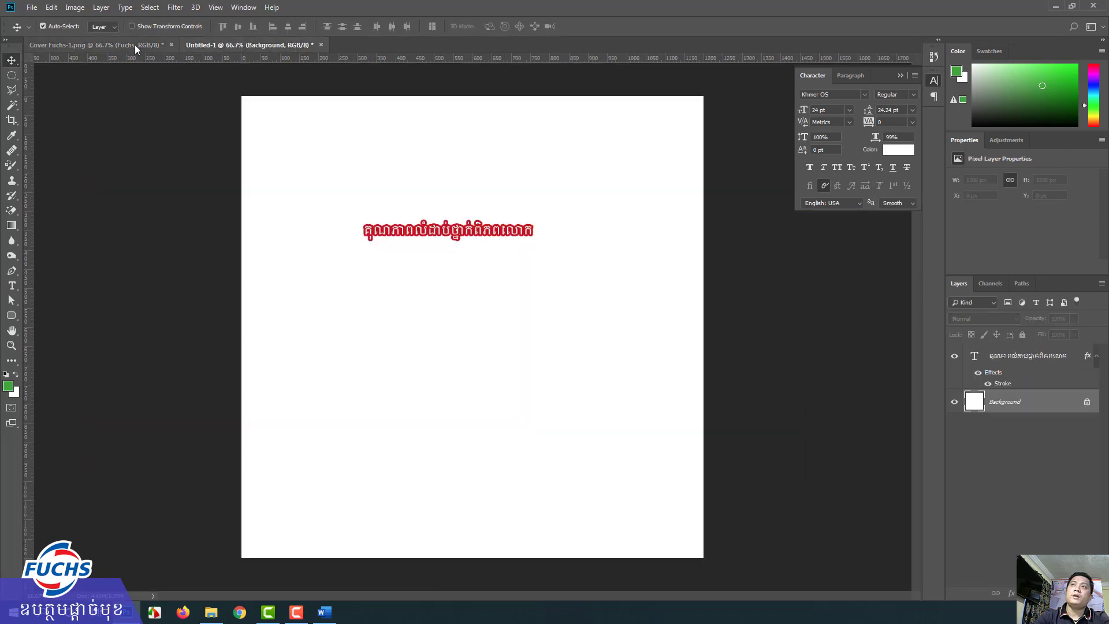
{"action": "left_click", "coordinate": [135, 45]}
{"action": "left_click_drag", "start_coordinate": [203, 289], "coordinate": [191, 283]}
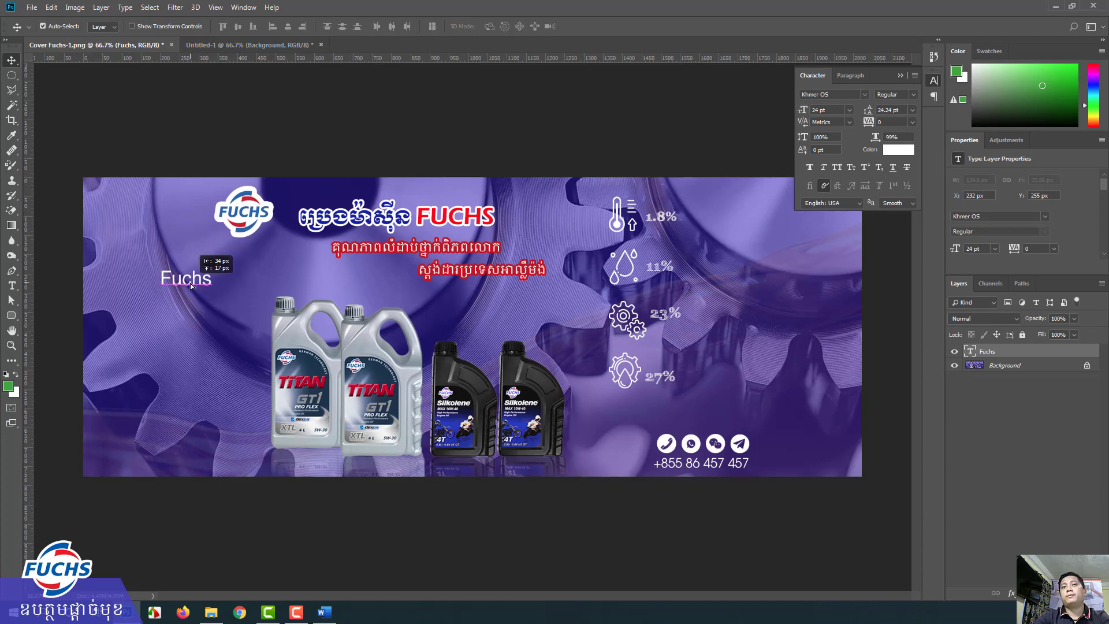
{"action": "left_click_drag", "start_coordinate": [191, 285], "coordinate": [191, 284]}
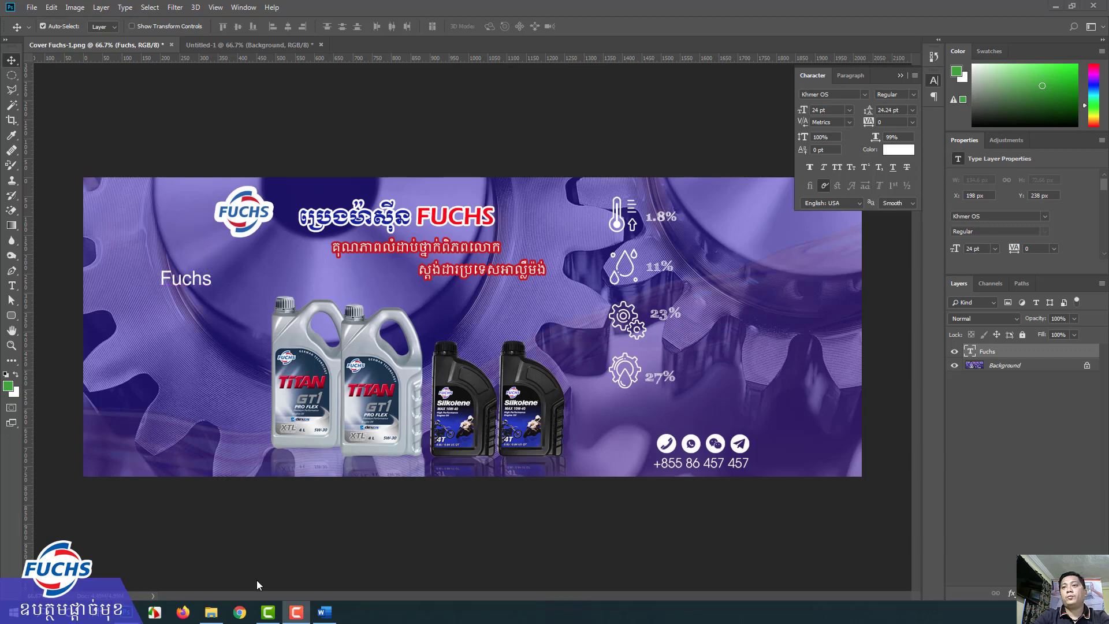
{"action": "left_click", "coordinate": [239, 613]}
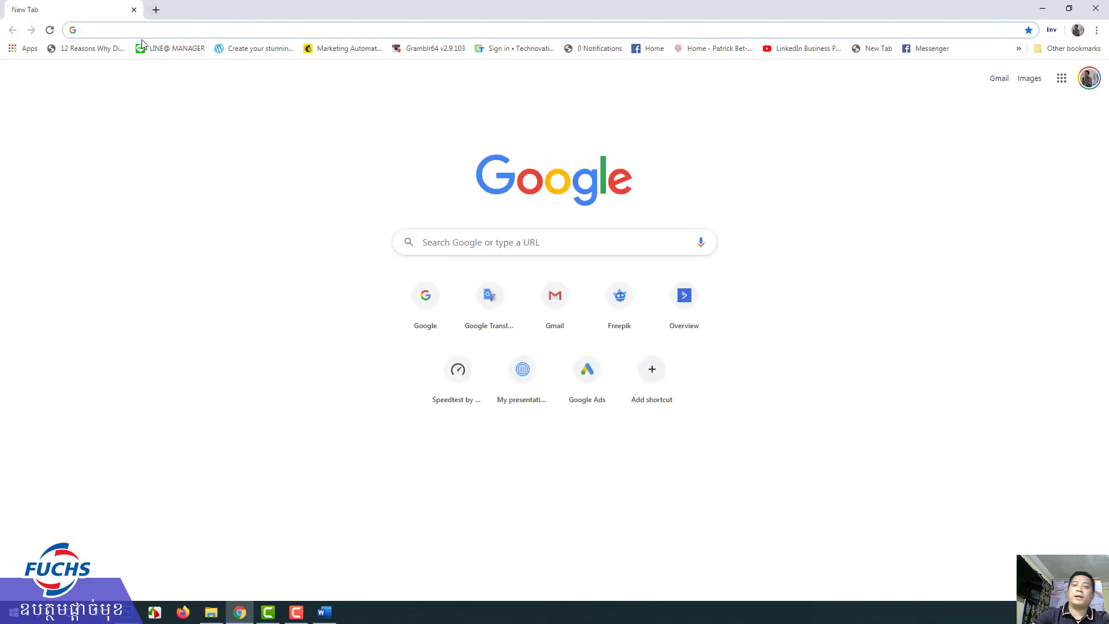
Search Google for the 'font style free download' suggestion
{"action": "type", "text": "go"}
{"action": "key", "text": "Return"}
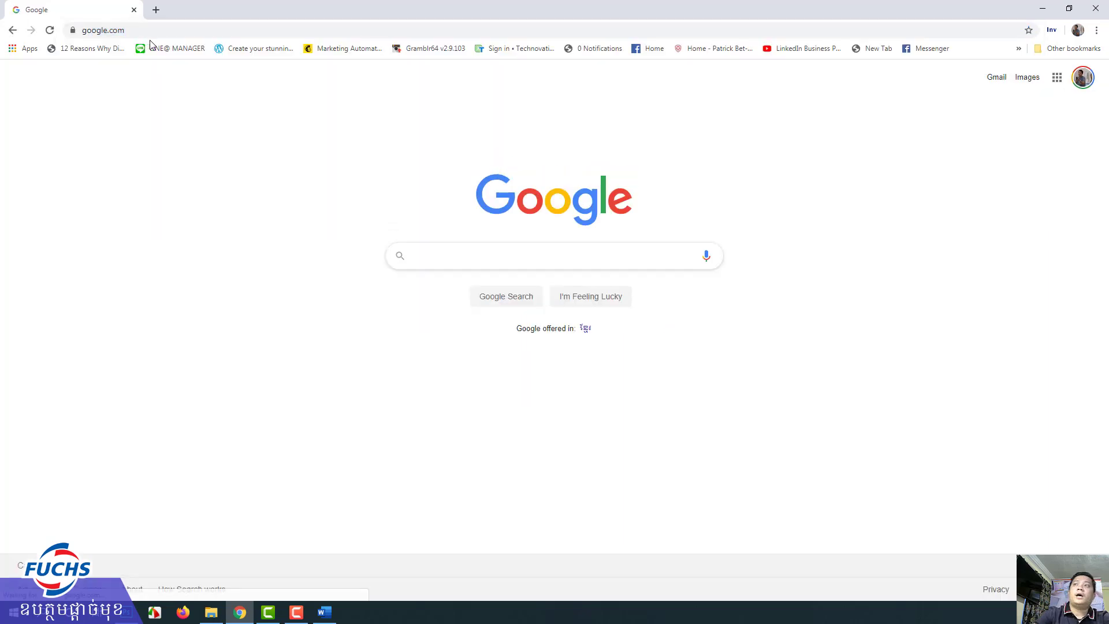
{"action": "left_click", "coordinate": [420, 254]}
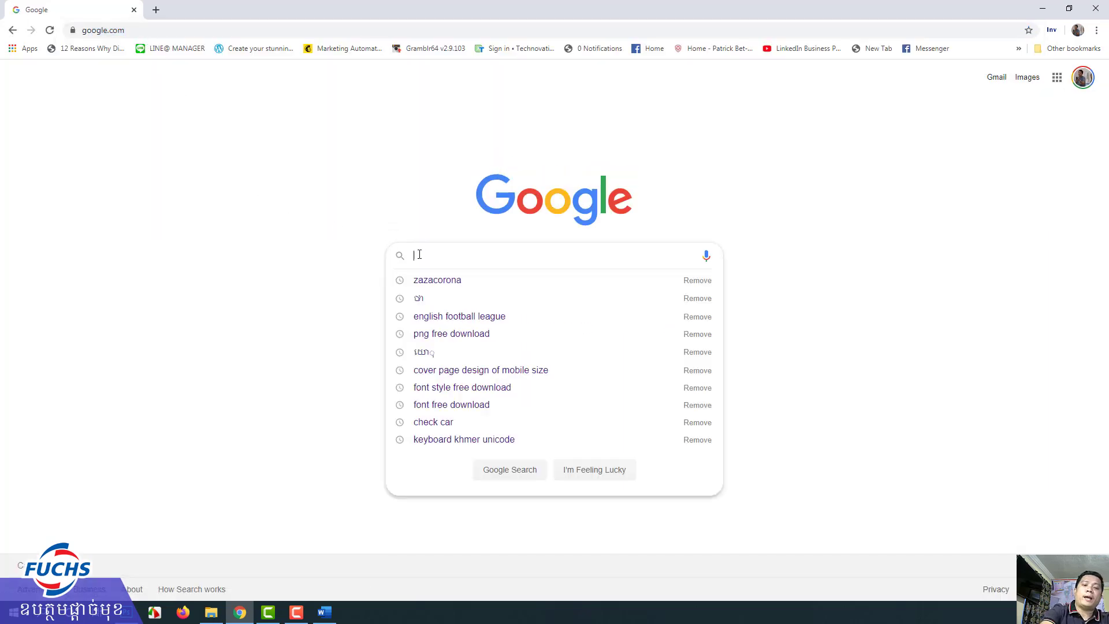
{"action": "type", "text": "Fre"}
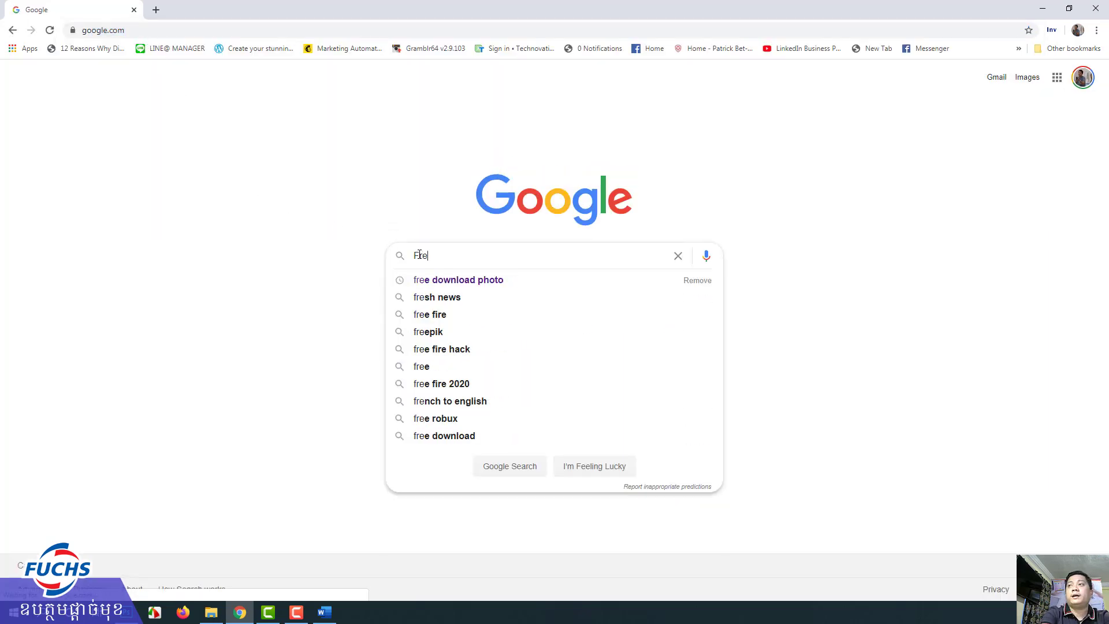
{"action": "type", "text": "e"}
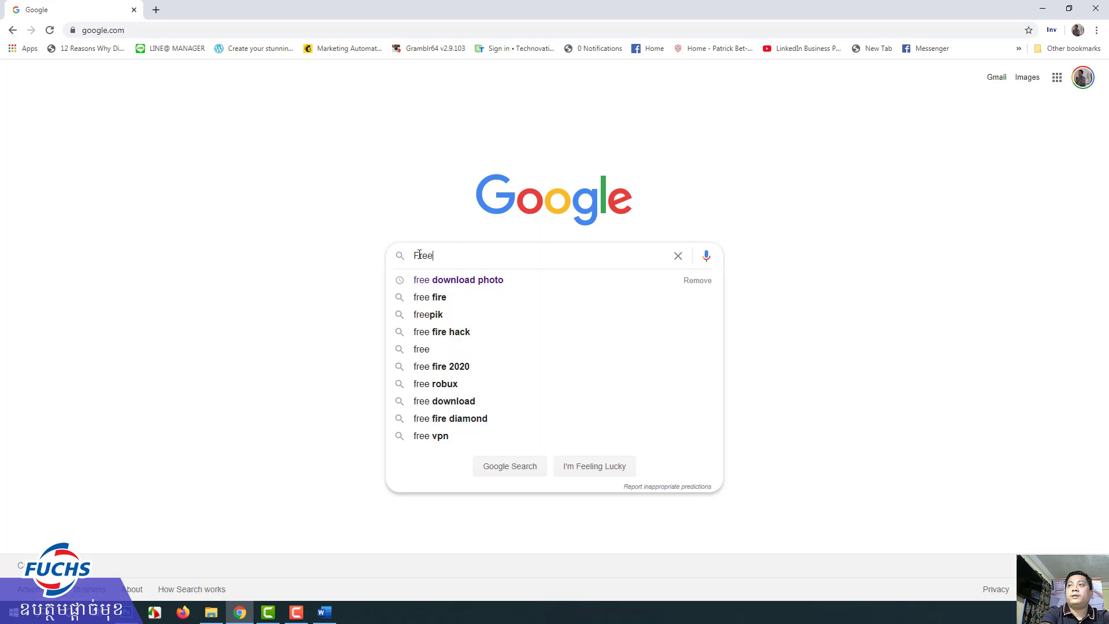
{"action": "type", "text": " fo"}
{"action": "key", "text": "BackSpace"}
{"action": "key", "text": "BackSpace"}
{"action": "key", "text": "BackSpace"}
{"action": "key", "text": "BackSpace"}
{"action": "key", "text": "BackSpace"}
{"action": "key", "text": "BackSpace"}
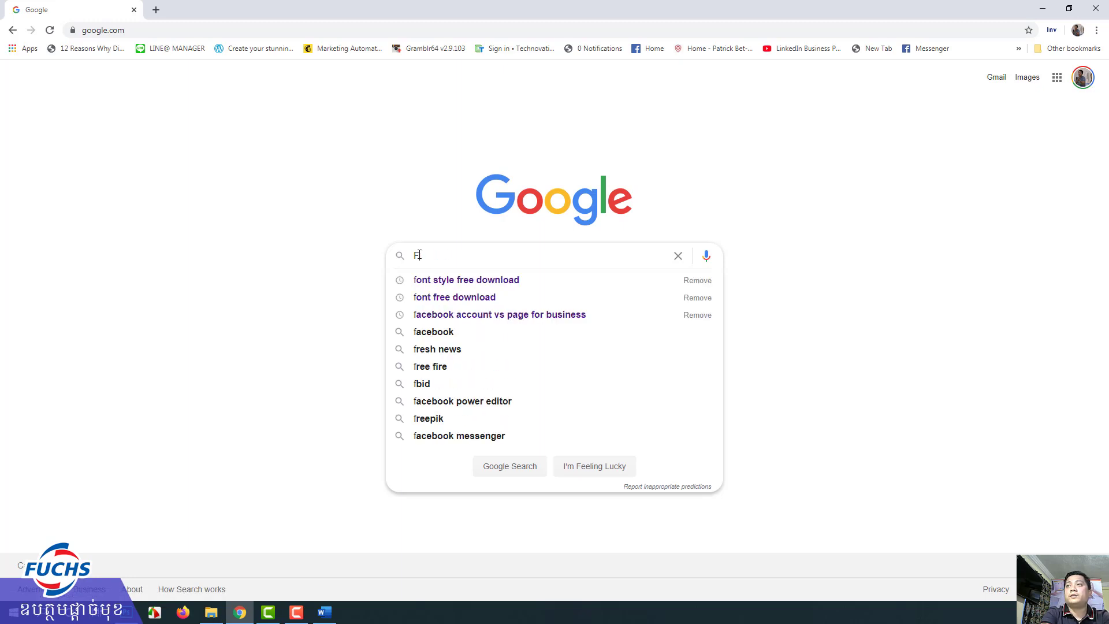
{"action": "key", "text": "BackSpace"}
{"action": "type", "text": "Font sy"}
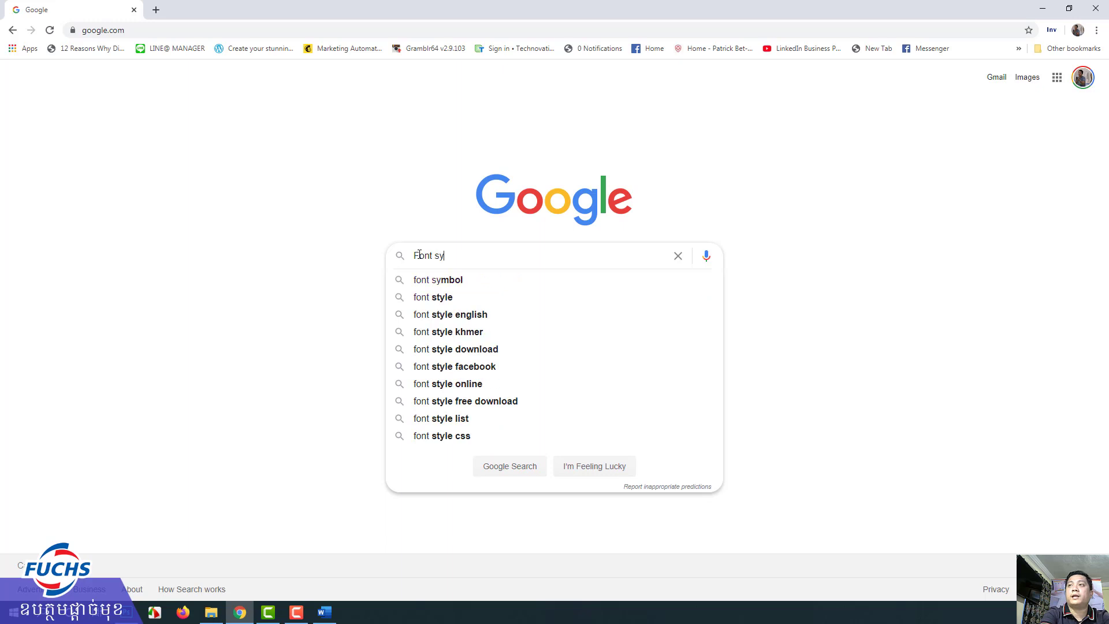
{"action": "key", "text": "BackSpace"}
{"action": "type", "text": "tyle"}
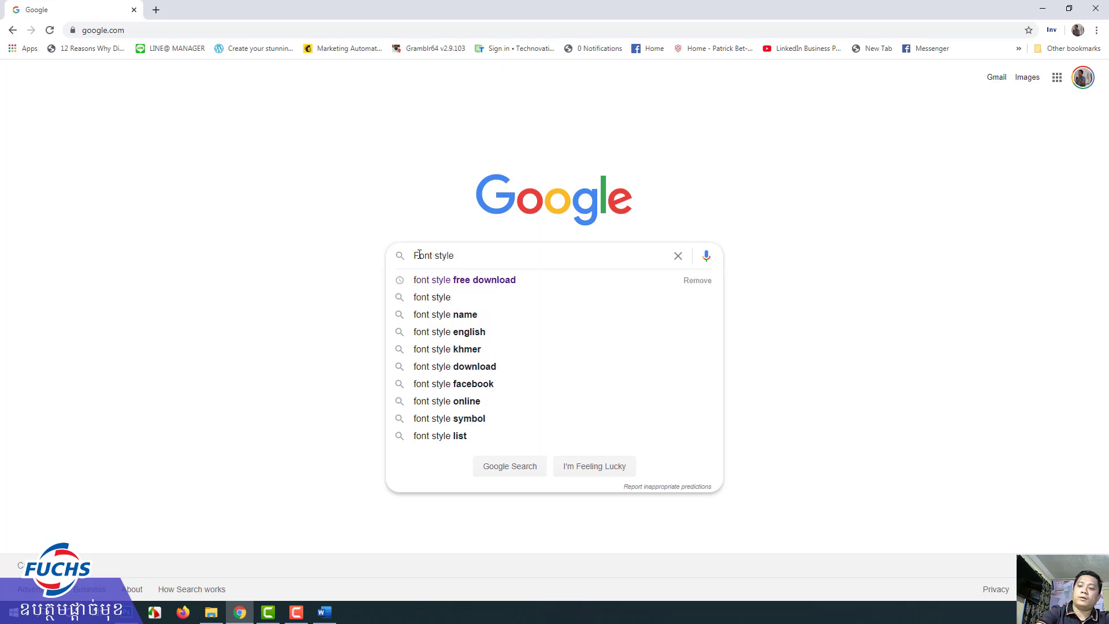
{"action": "key", "text": "Down"}
{"action": "key", "text": "Return"}
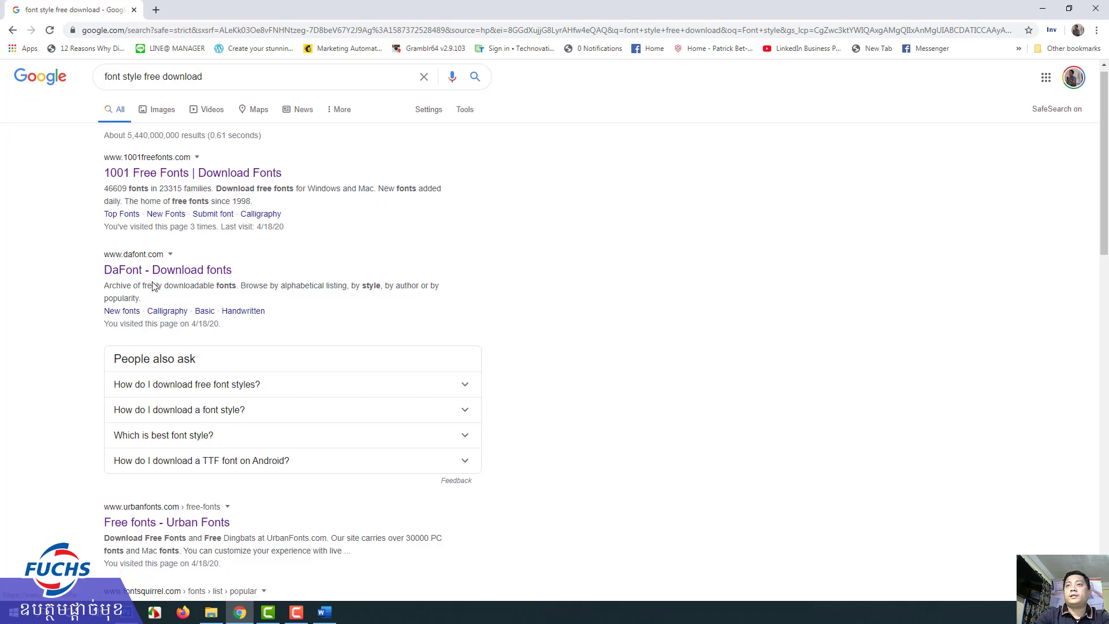
Scan the results and open the 1001 Free Fonts result in a new tab
{"action": "scroll", "coordinate": [154, 300], "scroll_direction": "down", "scroll_amount": 3}
{"action": "scroll", "coordinate": [184, 433], "scroll_direction": "down", "scroll_amount": 1}
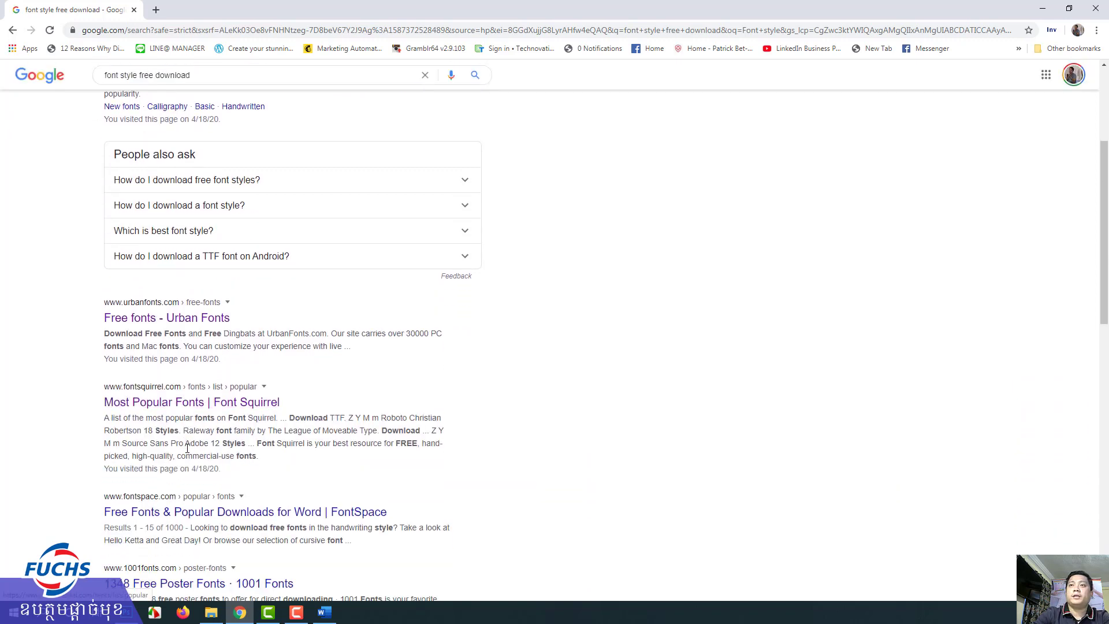
{"action": "scroll", "coordinate": [168, 337], "scroll_direction": "up", "scroll_amount": 3}
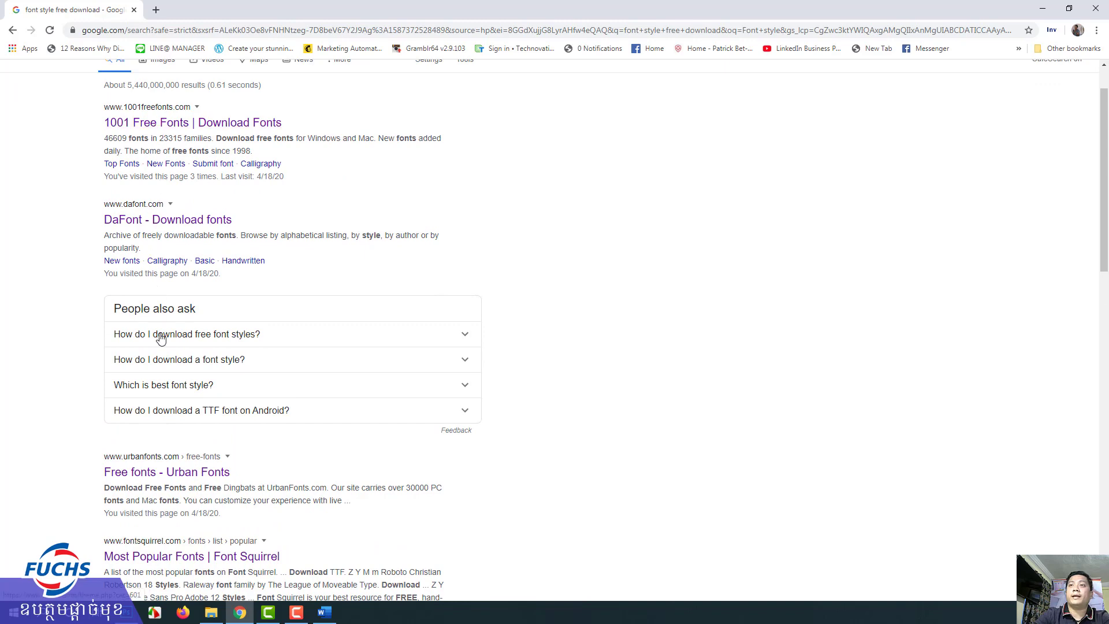
{"action": "scroll", "coordinate": [185, 480], "scroll_direction": "down", "scroll_amount": 2}
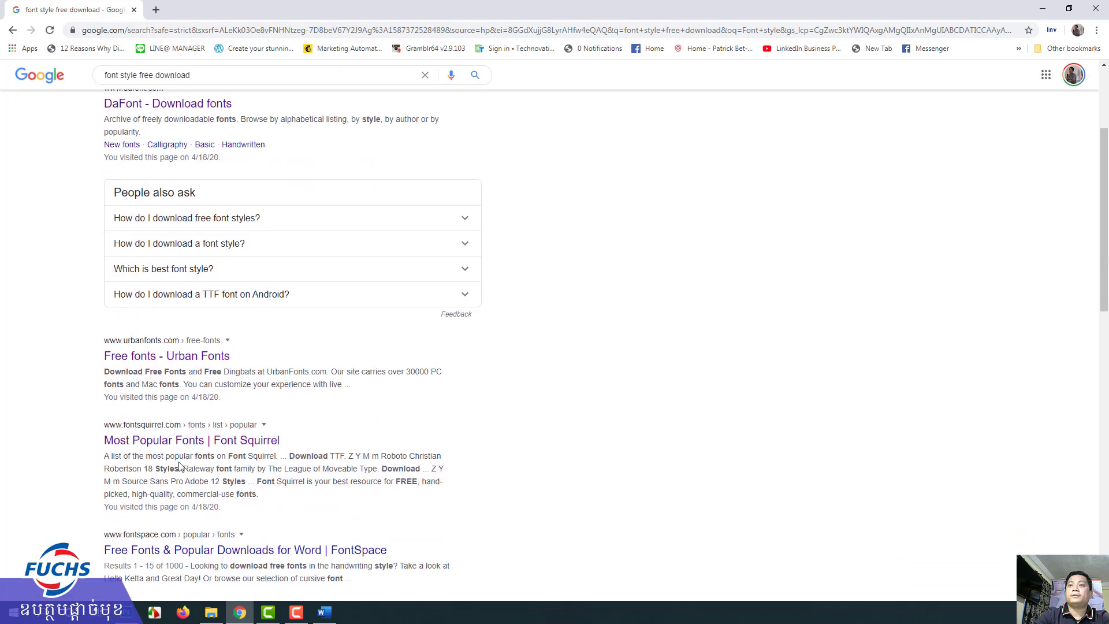
{"action": "scroll", "coordinate": [183, 466], "scroll_direction": "down", "scroll_amount": 1}
{"action": "scroll", "coordinate": [180, 456], "scroll_direction": "up", "scroll_amount": 2}
{"action": "scroll", "coordinate": [180, 454], "scroll_direction": "up", "scroll_amount": 1}
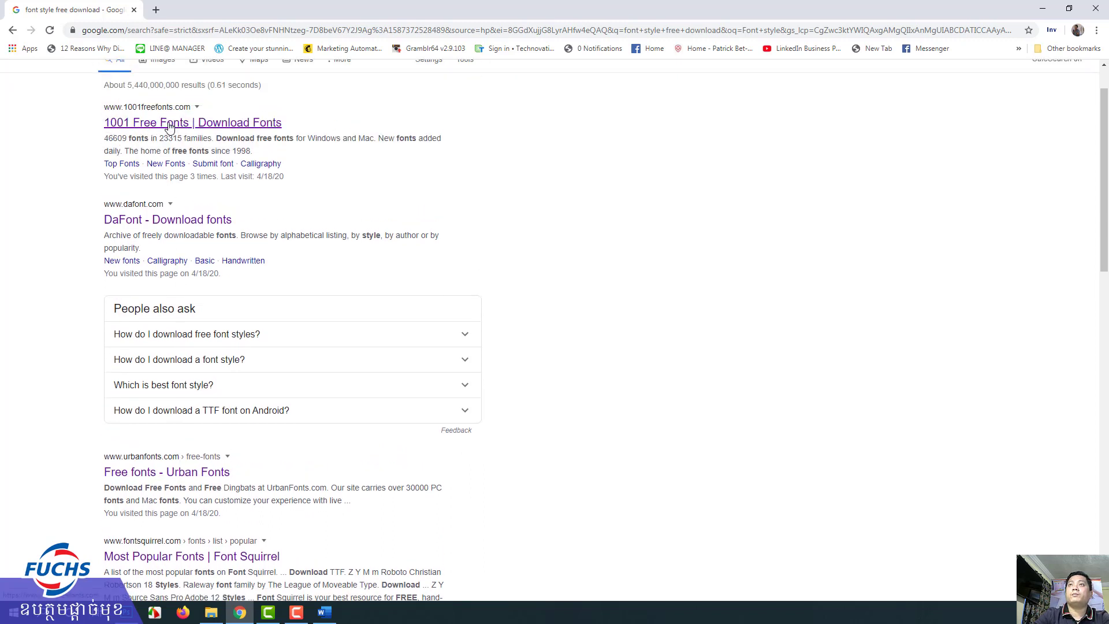
{"action": "right_click", "coordinate": [166, 123]}
{"action": "key", "text": "Escape"}
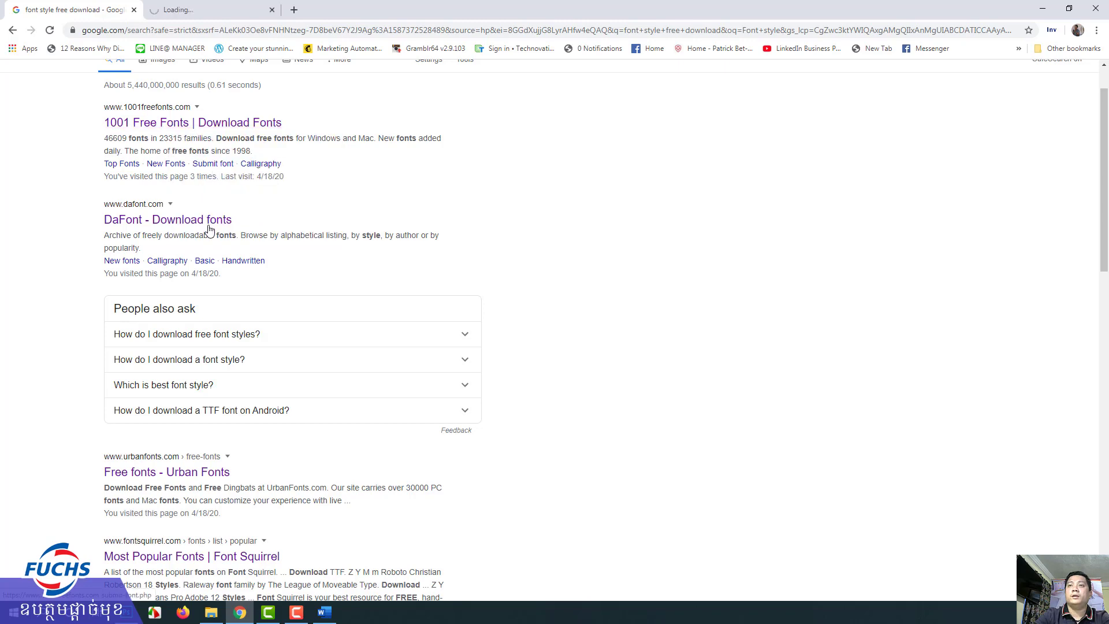
Scroll through the remaining results, then minimize Chrome to reveal Photoshop
{"action": "scroll", "coordinate": [213, 231], "scroll_direction": "down", "scroll_amount": 3}
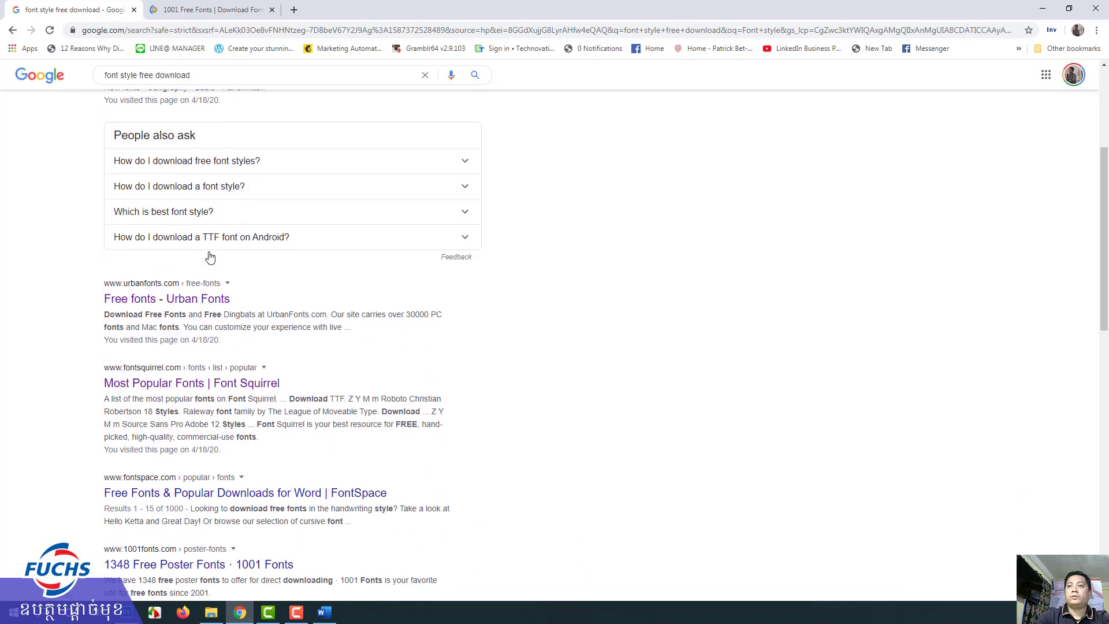
{"action": "scroll", "coordinate": [209, 257], "scroll_direction": "down", "scroll_amount": 3}
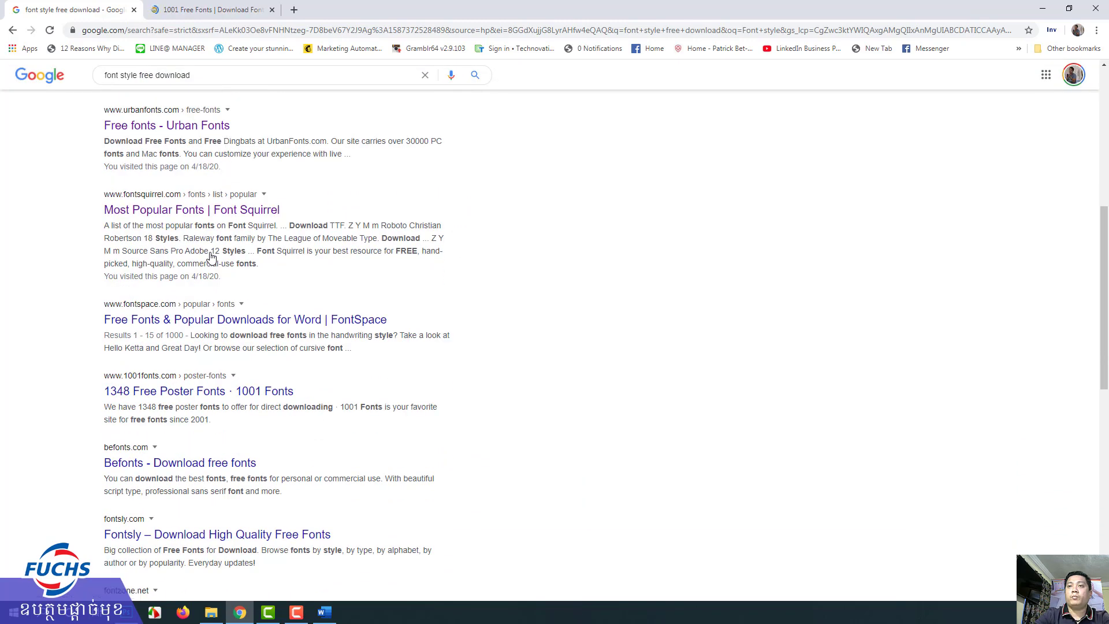
{"action": "scroll", "coordinate": [211, 258], "scroll_direction": "down", "scroll_amount": 2}
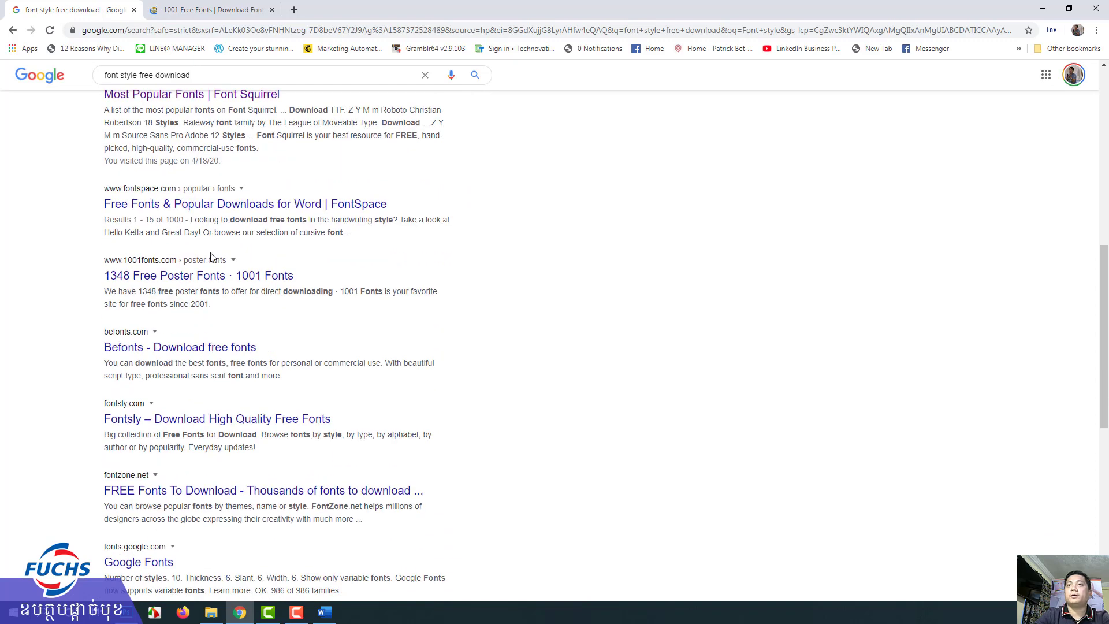
{"action": "scroll", "coordinate": [211, 257], "scroll_direction": "up", "scroll_amount": 3}
{"action": "scroll", "coordinate": [211, 257], "scroll_direction": "up", "scroll_amount": 2}
{"action": "scroll", "coordinate": [211, 257], "scroll_direction": "up", "scroll_amount": 2}
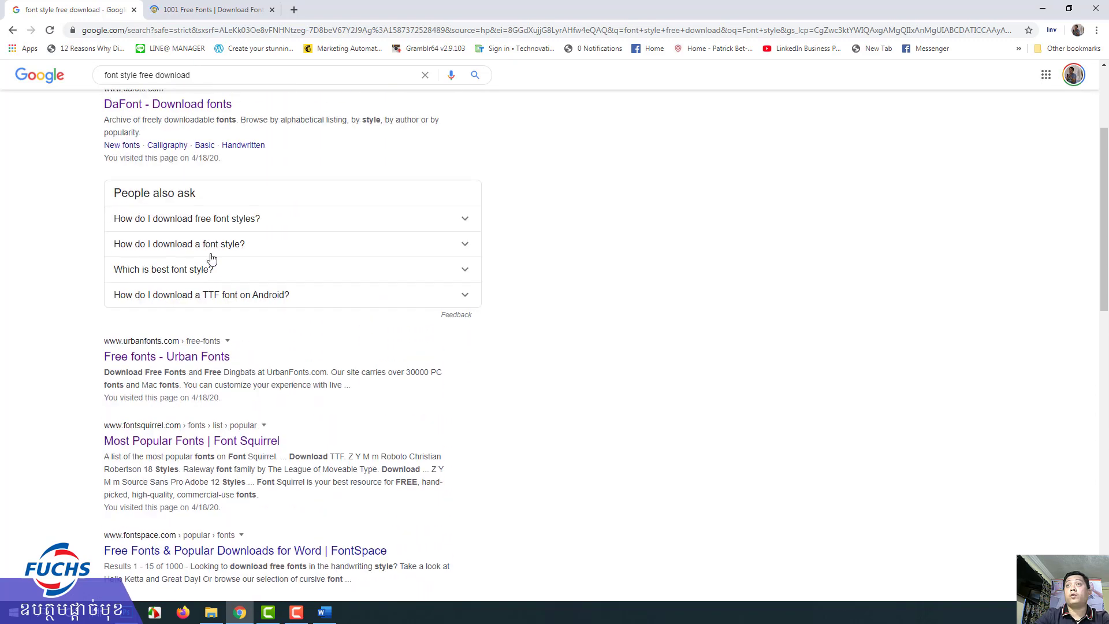
{"action": "scroll", "coordinate": [212, 258], "scroll_direction": "up", "scroll_amount": 2}
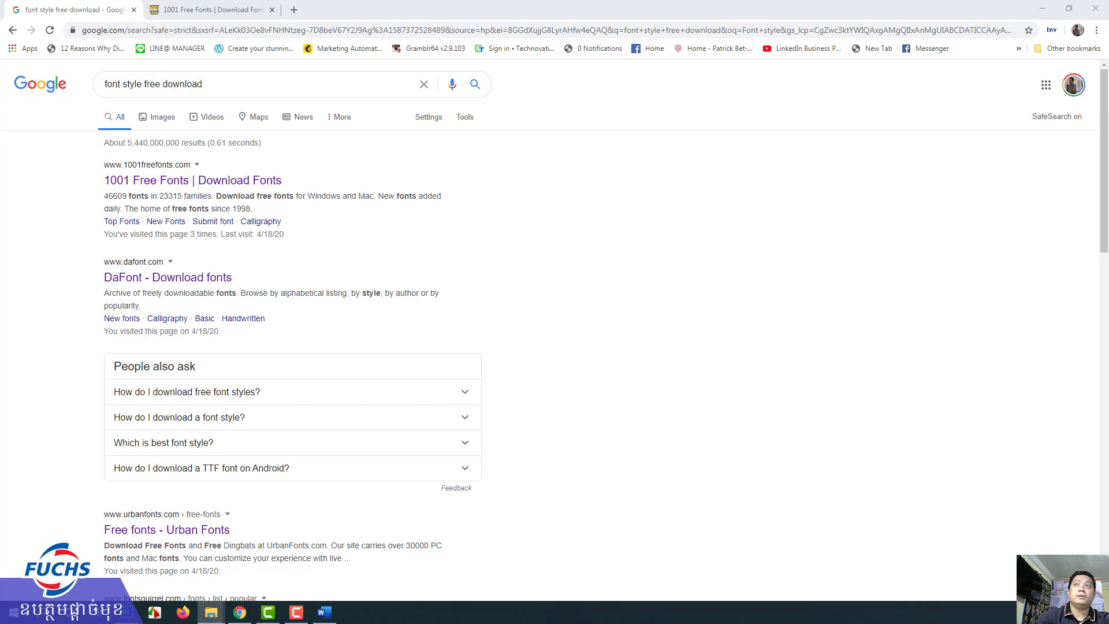
{"action": "left_click", "coordinate": [1043, 8]}
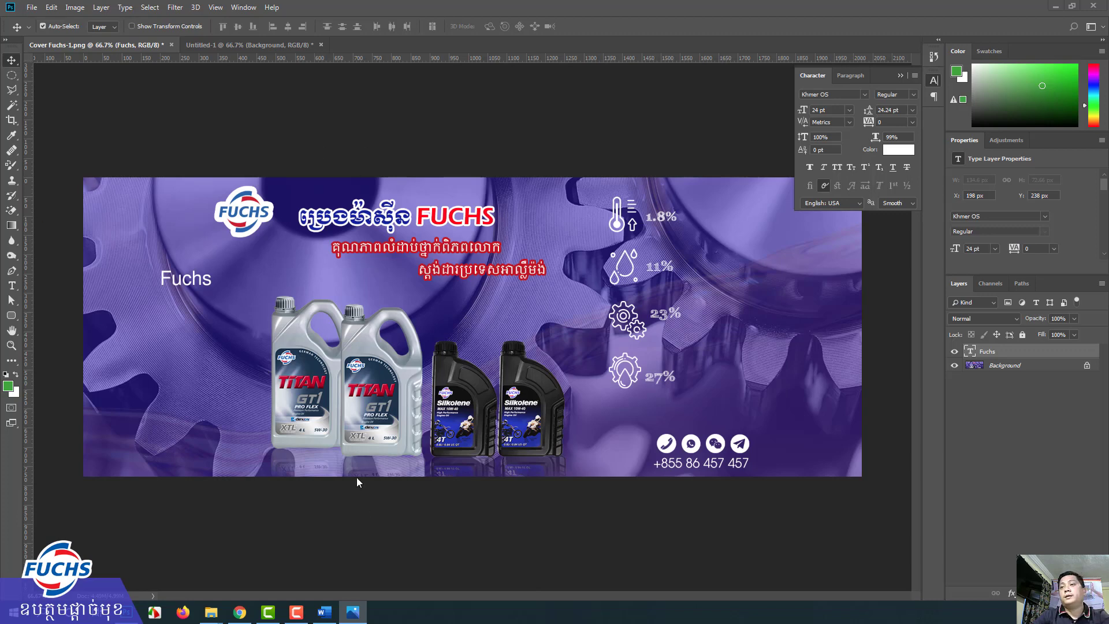
Restore Chrome from the taskbar to show the free font search results
{"action": "left_click", "coordinate": [239, 612]}
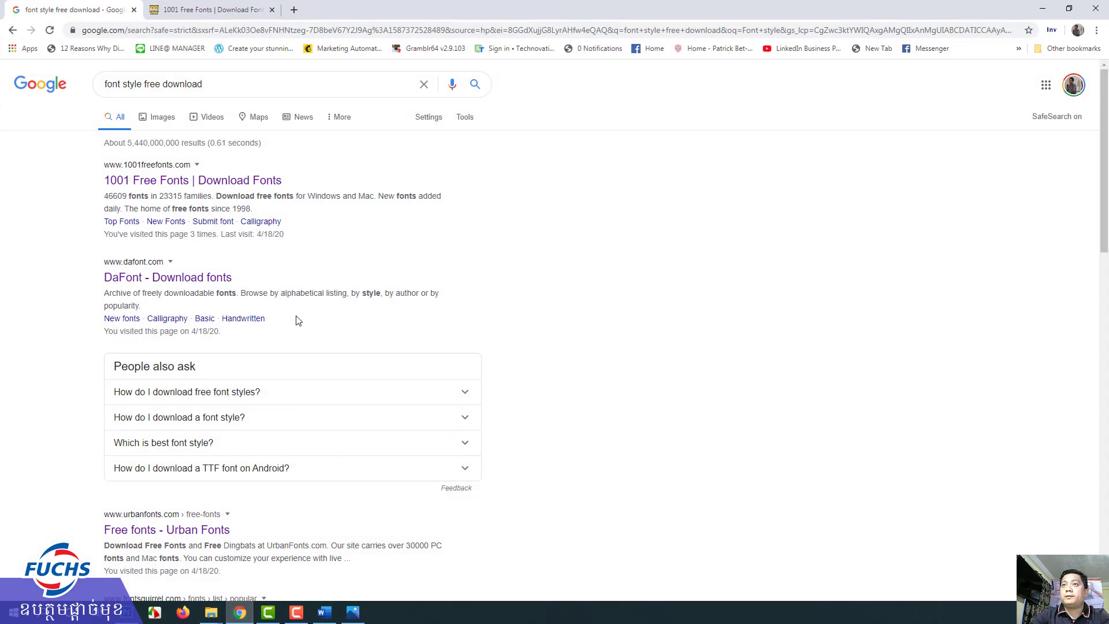
{"action": "scroll", "coordinate": [298, 320], "scroll_direction": "down", "scroll_amount": 1}
{"action": "scroll", "coordinate": [299, 321], "scroll_direction": "down", "scroll_amount": 1}
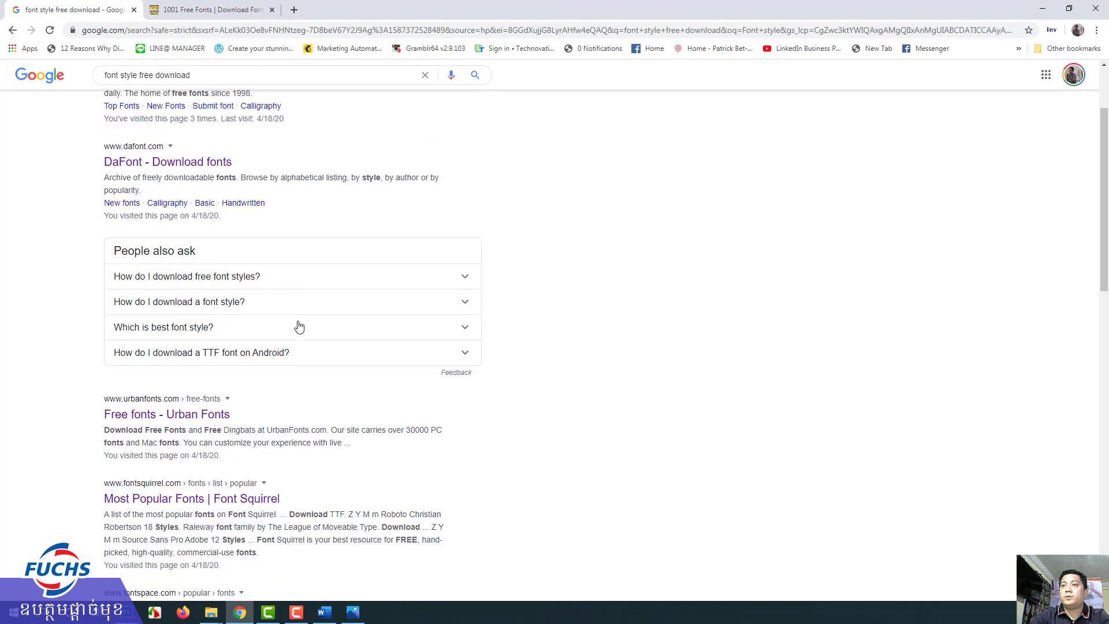
{"action": "scroll", "coordinate": [299, 323], "scroll_direction": "down", "scroll_amount": 1}
{"action": "scroll", "coordinate": [300, 328], "scroll_direction": "down", "scroll_amount": 1}
{"action": "scroll", "coordinate": [299, 327], "scroll_direction": "down", "scroll_amount": 1}
{"action": "scroll", "coordinate": [299, 327], "scroll_direction": "down", "scroll_amount": 2}
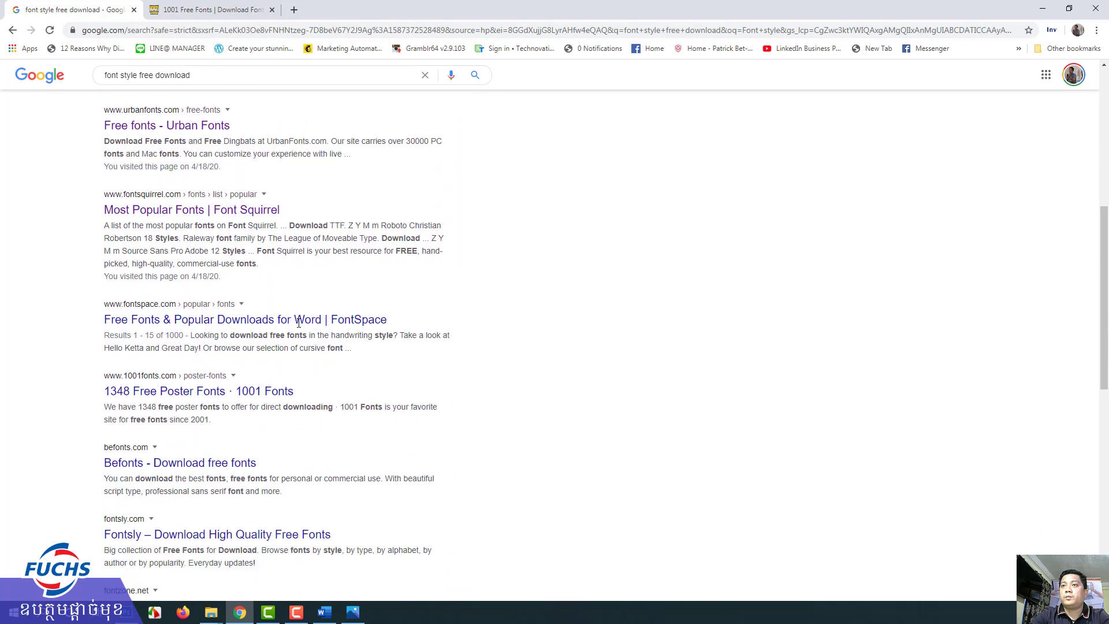
{"action": "scroll", "coordinate": [299, 328], "scroll_direction": "down", "scroll_amount": 1}
{"action": "scroll", "coordinate": [298, 328], "scroll_direction": "down", "scroll_amount": 2}
{"action": "scroll", "coordinate": [299, 328], "scroll_direction": "down", "scroll_amount": 2}
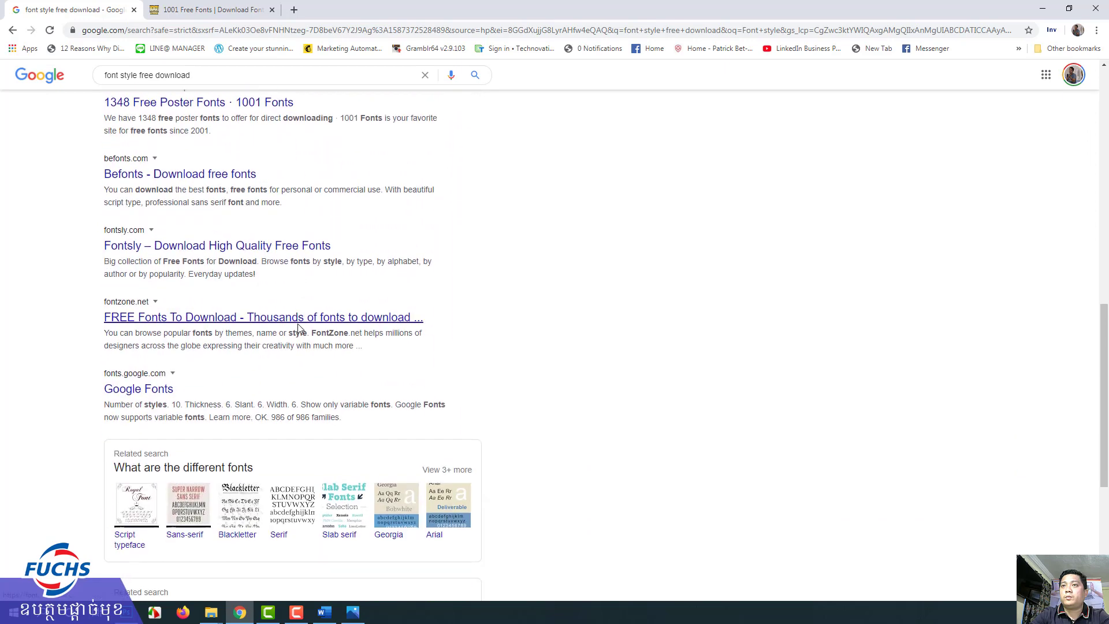
{"action": "scroll", "coordinate": [299, 329], "scroll_direction": "down", "scroll_amount": 2}
{"action": "scroll", "coordinate": [299, 329], "scroll_direction": "down", "scroll_amount": 3}
{"action": "scroll", "coordinate": [298, 329], "scroll_direction": "up", "scroll_amount": 7}
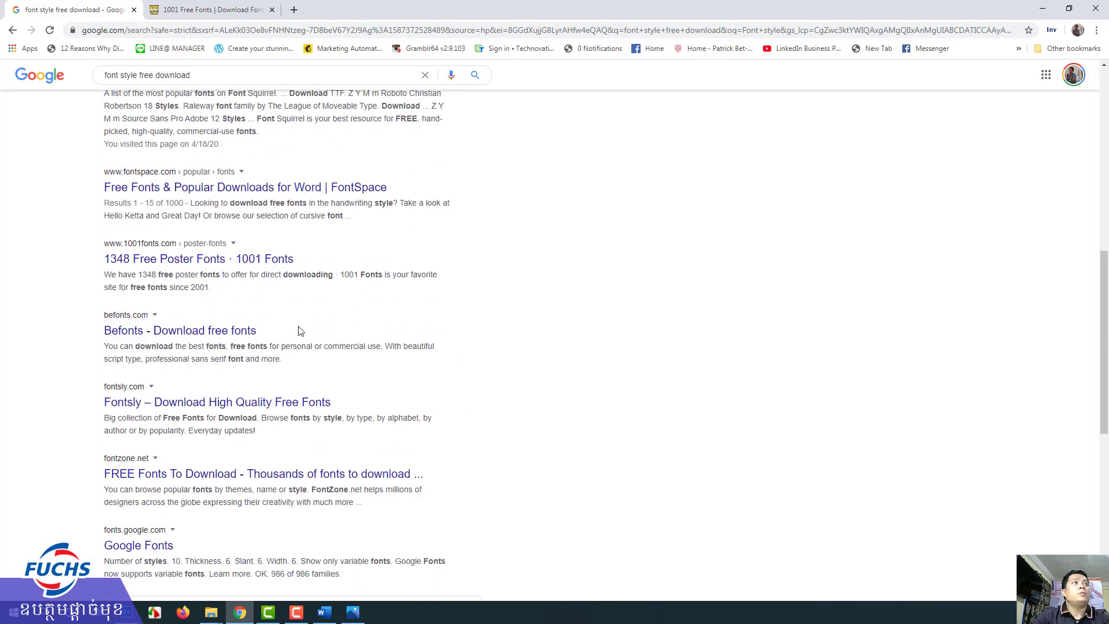
{"action": "scroll", "coordinate": [300, 328], "scroll_direction": "up", "scroll_amount": 9}
{"action": "scroll", "coordinate": [312, 318], "scroll_direction": "up", "scroll_amount": 2}
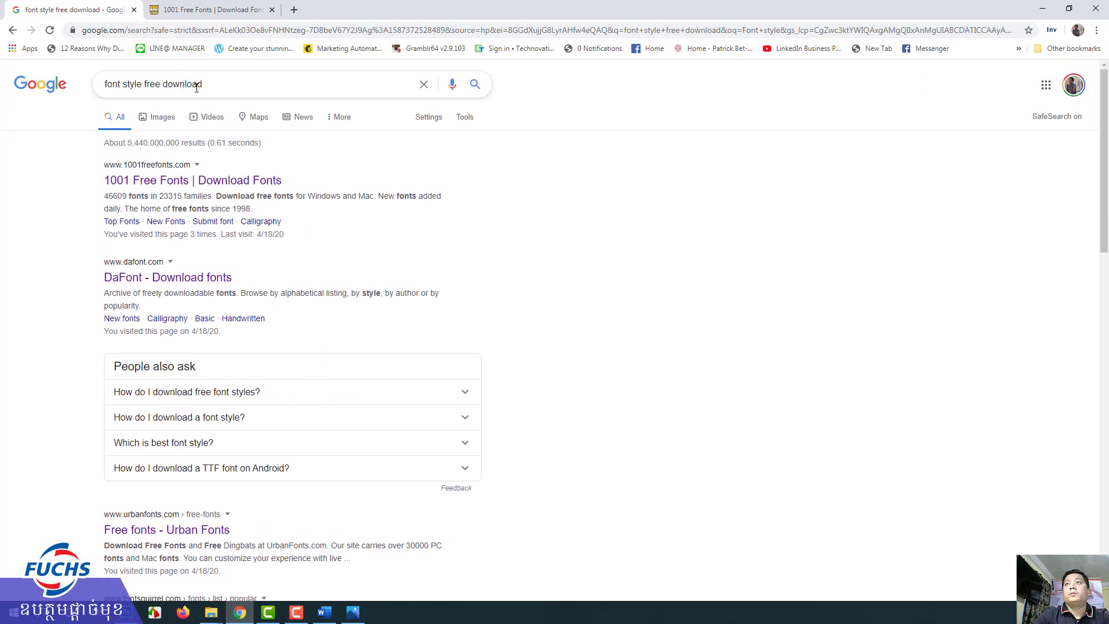
{"action": "left_click", "coordinate": [197, 10]}
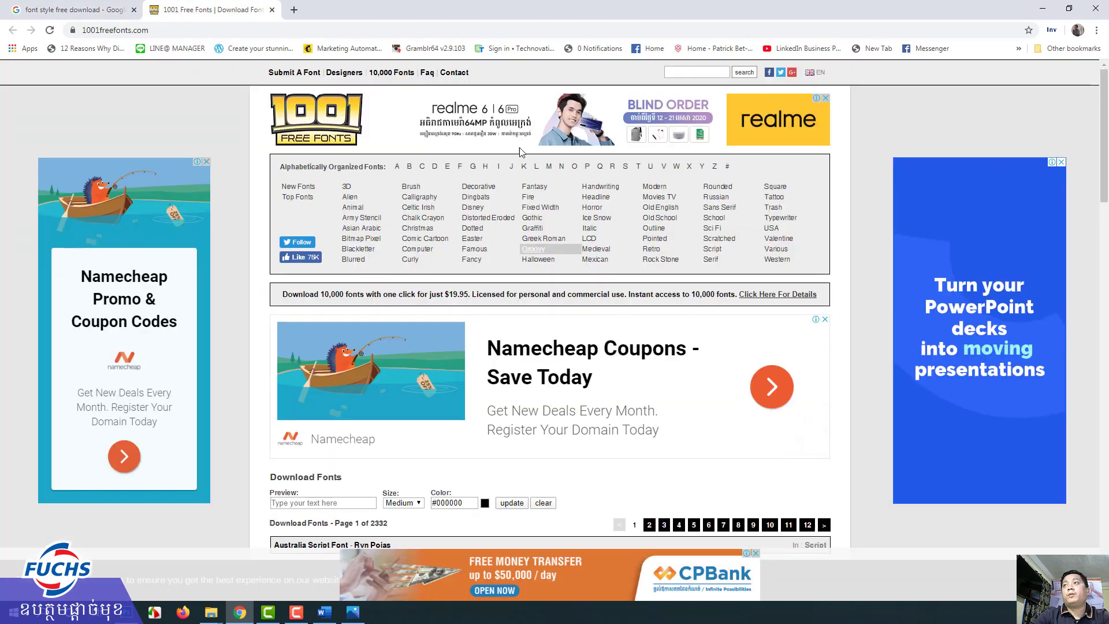
{"action": "scroll", "coordinate": [419, 363], "scroll_direction": "down", "scroll_amount": 4}
{"action": "scroll", "coordinate": [419, 362], "scroll_direction": "down", "scroll_amount": 4}
{"action": "scroll", "coordinate": [419, 362], "scroll_direction": "down", "scroll_amount": 5}
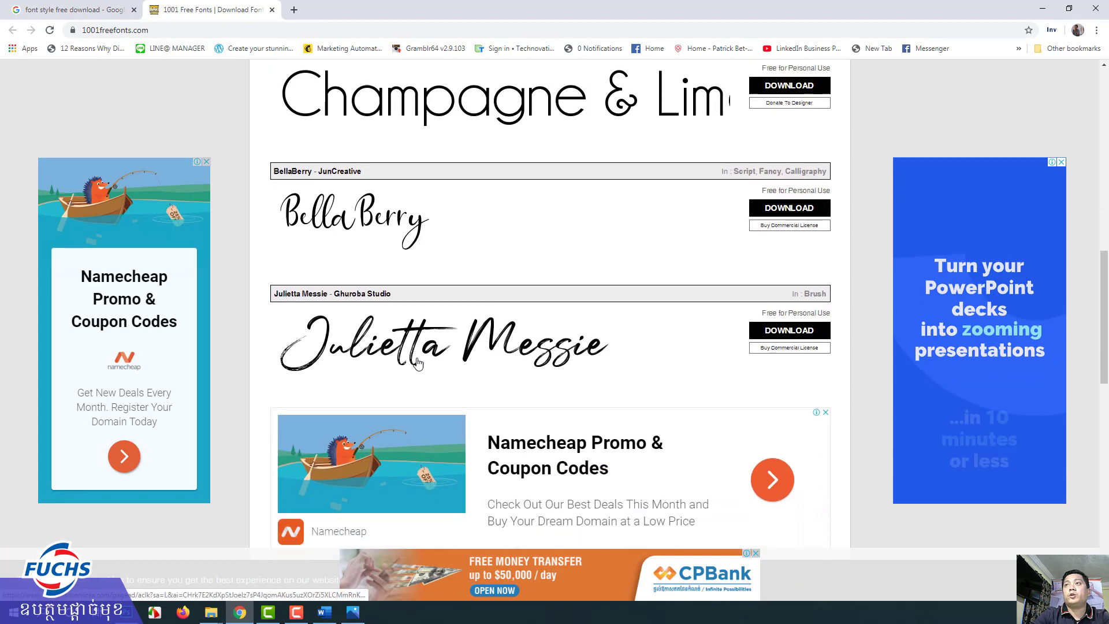
{"action": "scroll", "coordinate": [419, 362], "scroll_direction": "down", "scroll_amount": 3}
{"action": "scroll", "coordinate": [419, 362], "scroll_direction": "up", "scroll_amount": 8}
{"action": "scroll", "coordinate": [419, 362], "scroll_direction": "up", "scroll_amount": 3}
{"action": "left_click", "coordinate": [39, 11]}
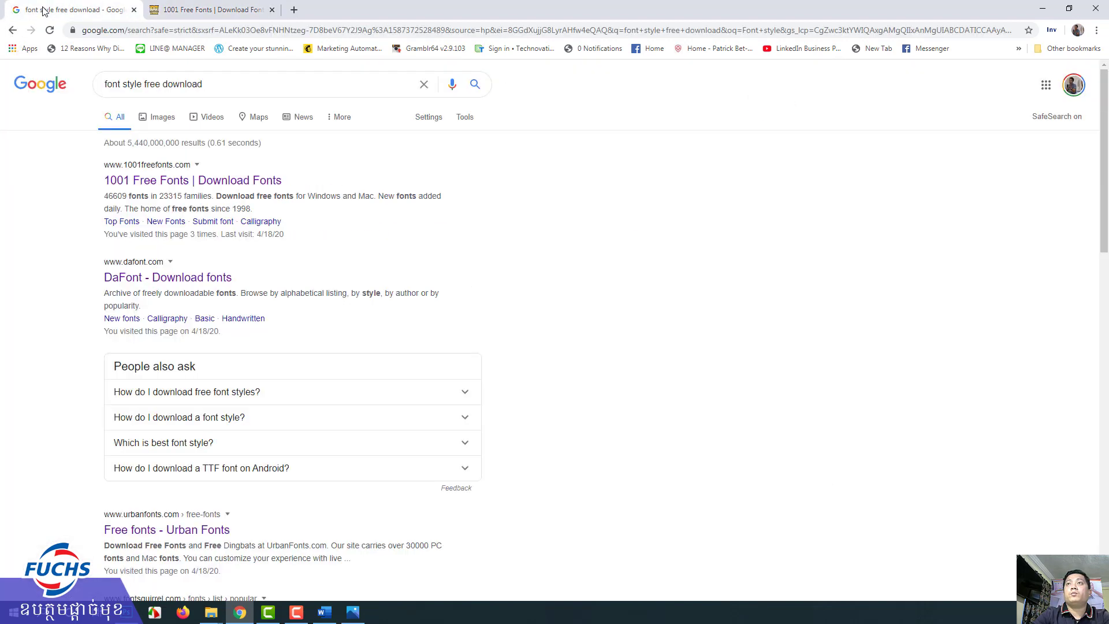
Replace the search query with 'most popular fonts' and run it
{"action": "left_click_drag", "start_coordinate": [211, 85], "coordinate": [51, 87]}
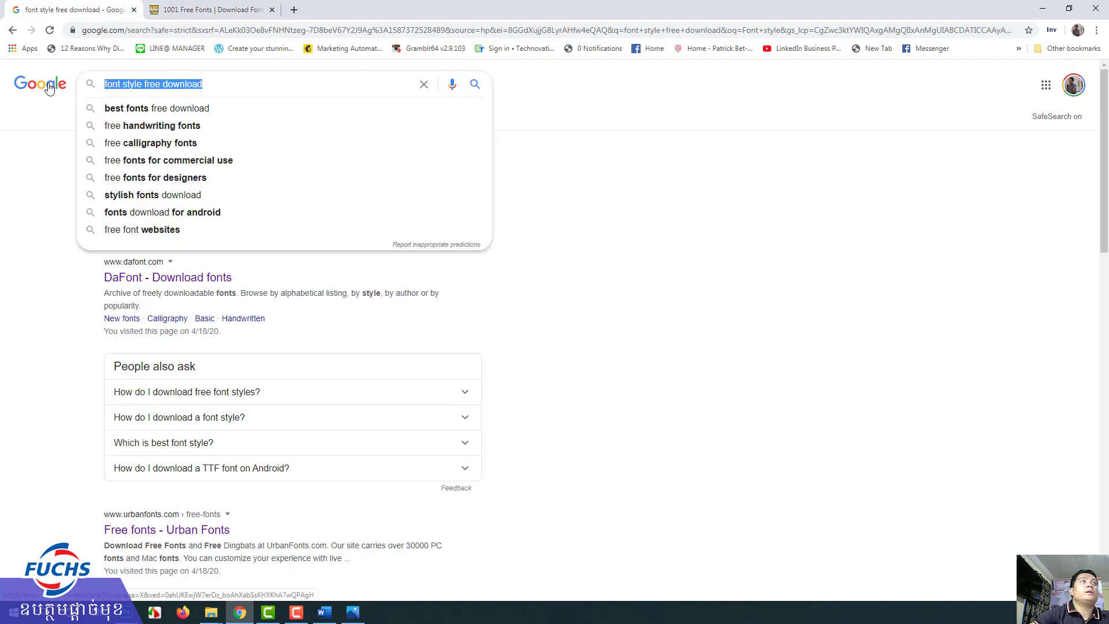
{"action": "type", "text": "most"}
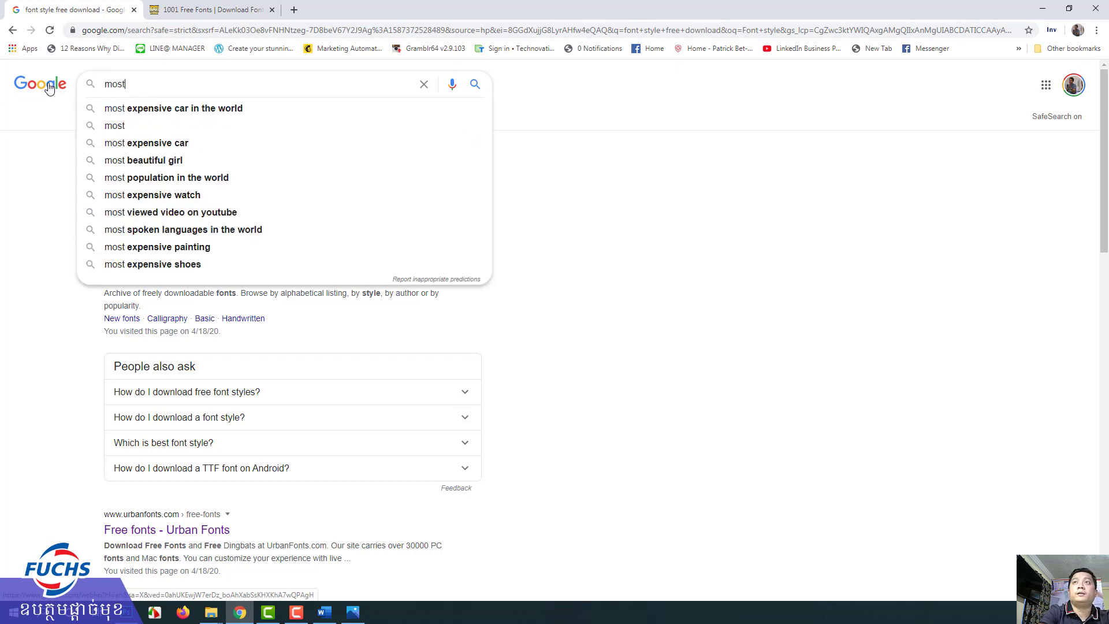
{"action": "type", "text": " poo"}
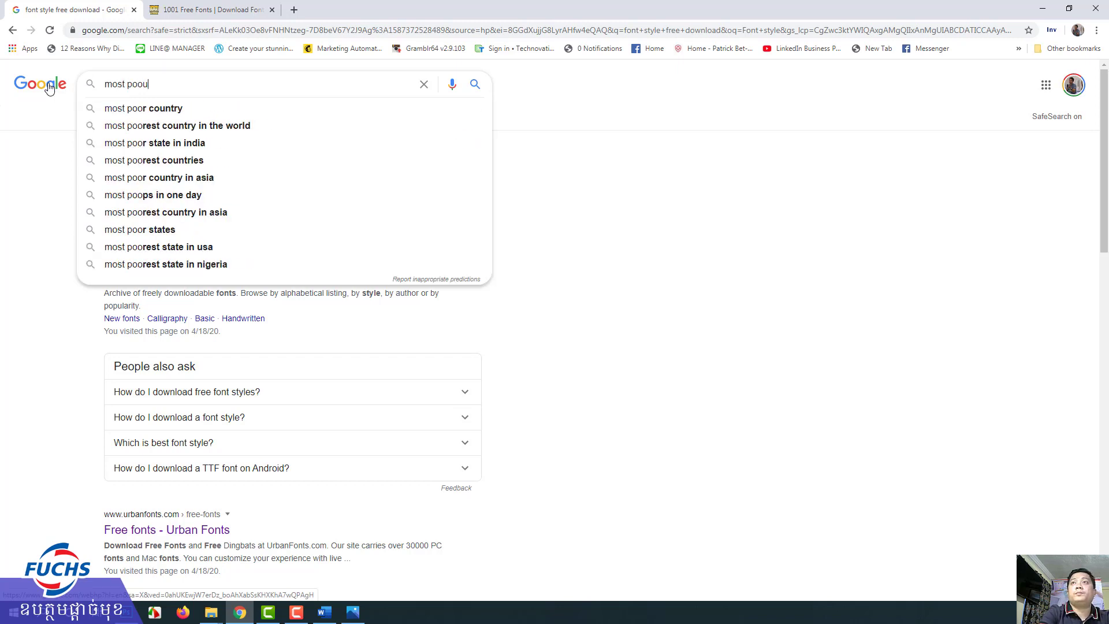
{"action": "type", "text": "u"}
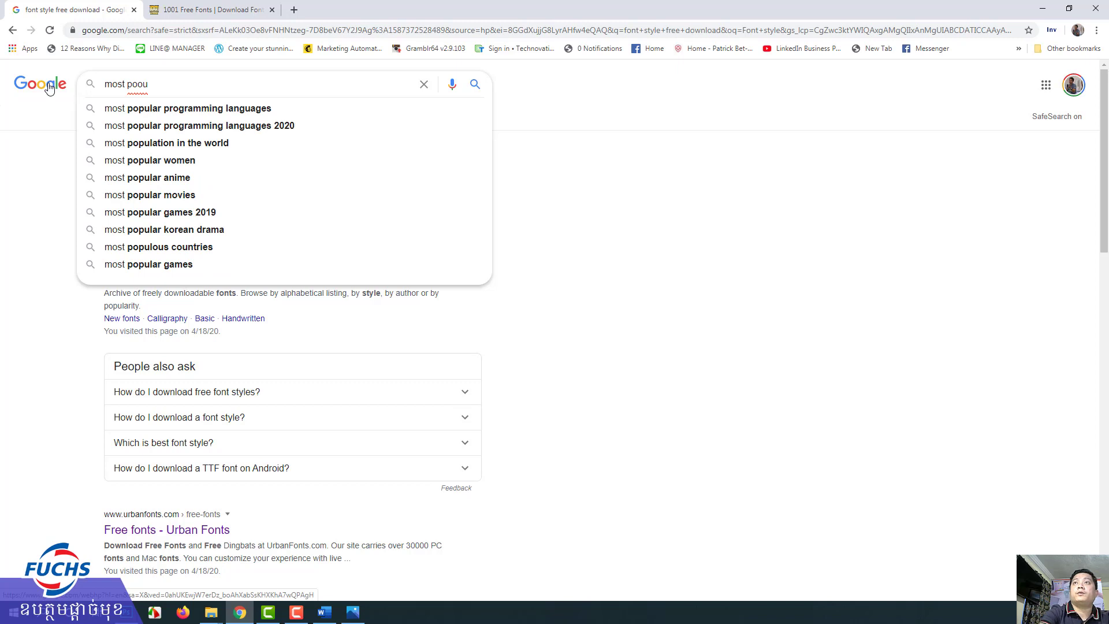
{"action": "key", "text": "BackSpace"}
{"action": "key", "text": "BackSpace"}
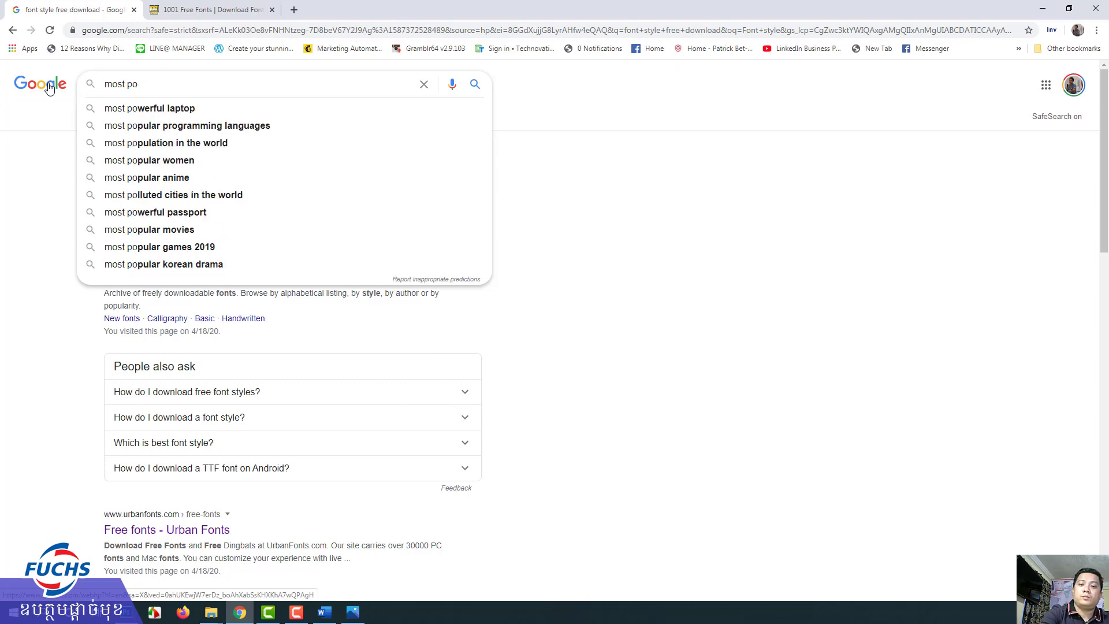
{"action": "type", "text": "pul"}
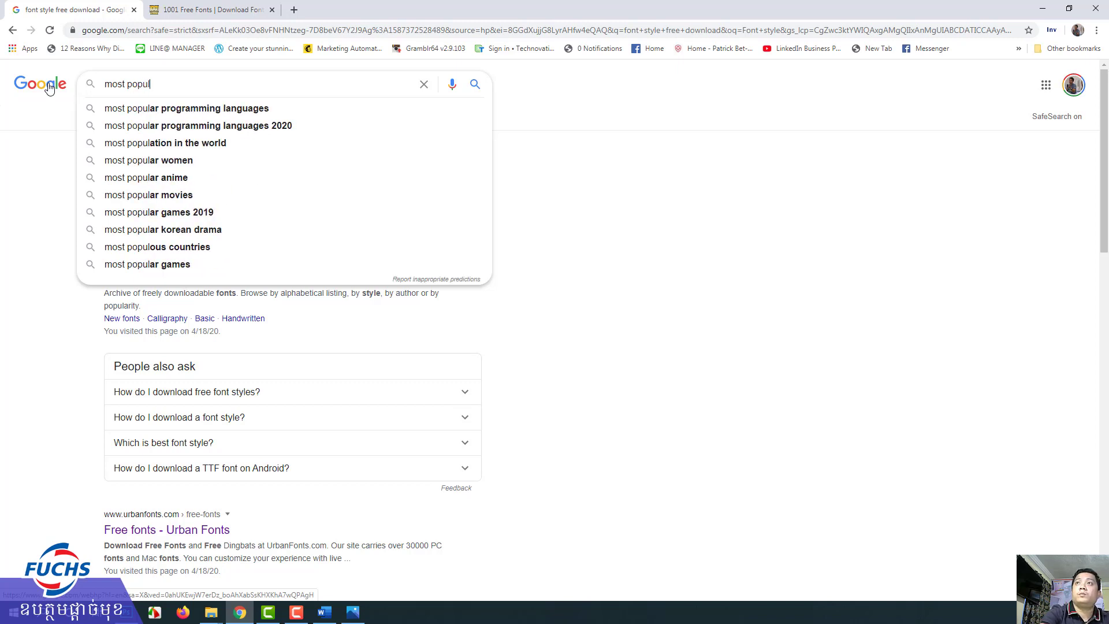
{"action": "type", "text": "ar font"}
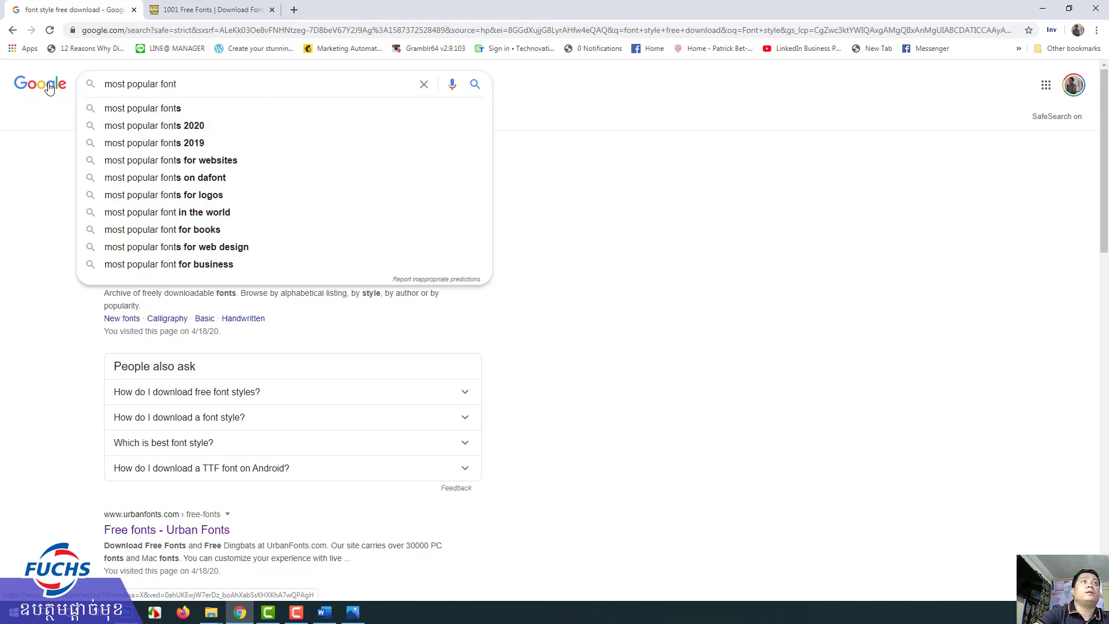
{"action": "type", "text": "s"}
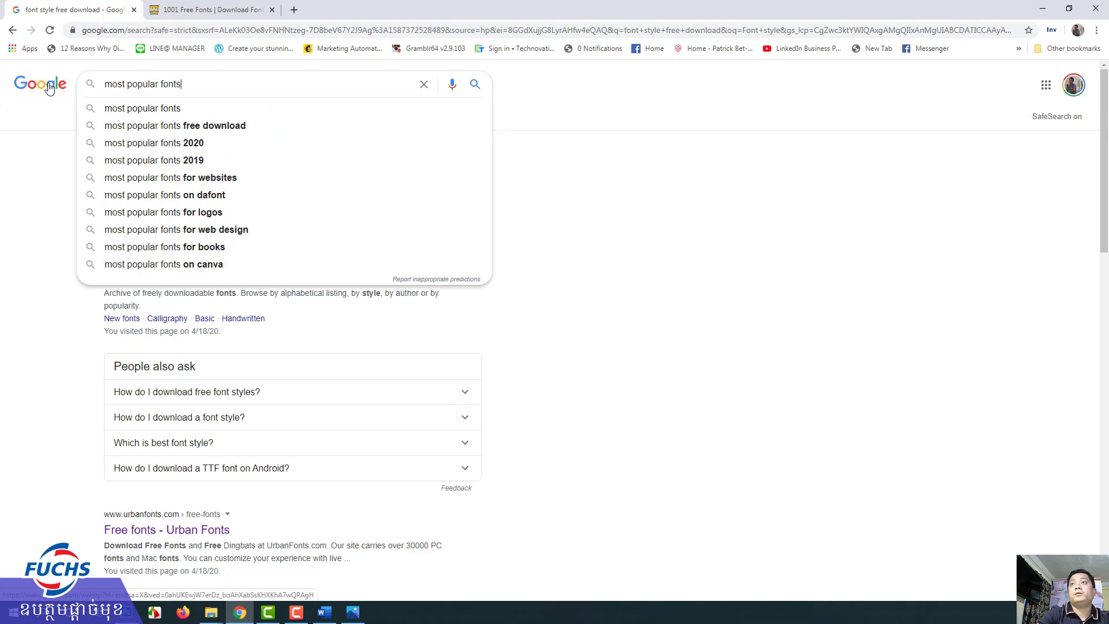
{"action": "key", "text": "Return"}
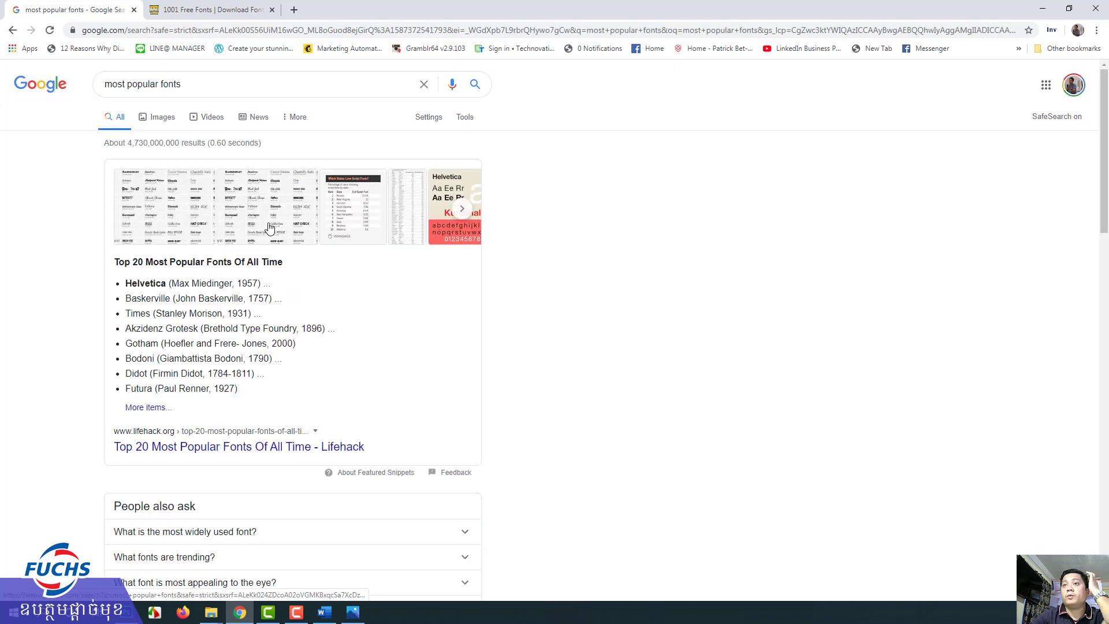
Open the Font Squirrel popular-fonts result in a new tab
{"action": "scroll", "coordinate": [282, 263], "scroll_direction": "down", "scroll_amount": 2}
{"action": "scroll", "coordinate": [289, 344], "scroll_direction": "down", "scroll_amount": 3}
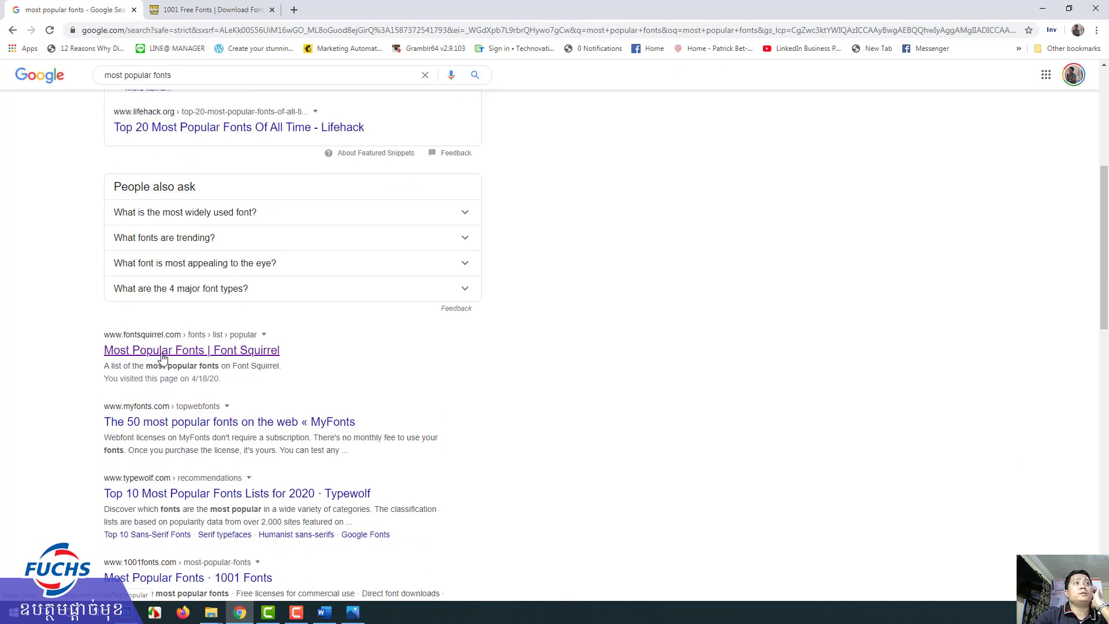
{"action": "right_click", "coordinate": [162, 358]}
{"action": "left_click", "coordinate": [190, 365]}
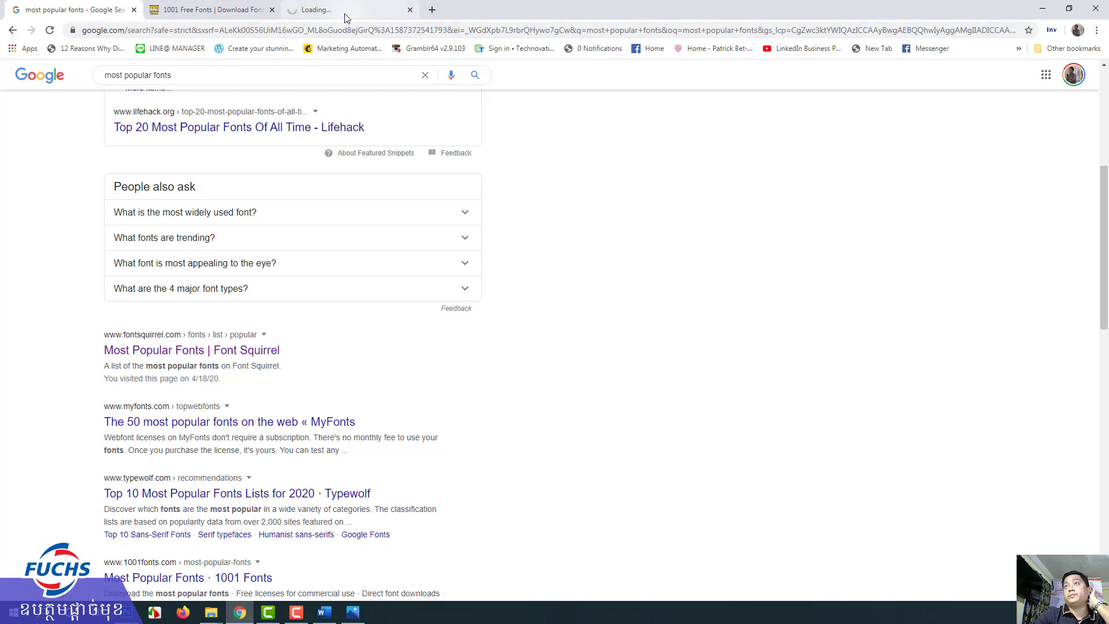
Browse down the Font Squirrel most popular fonts list
{"action": "left_click", "coordinate": [347, 18]}
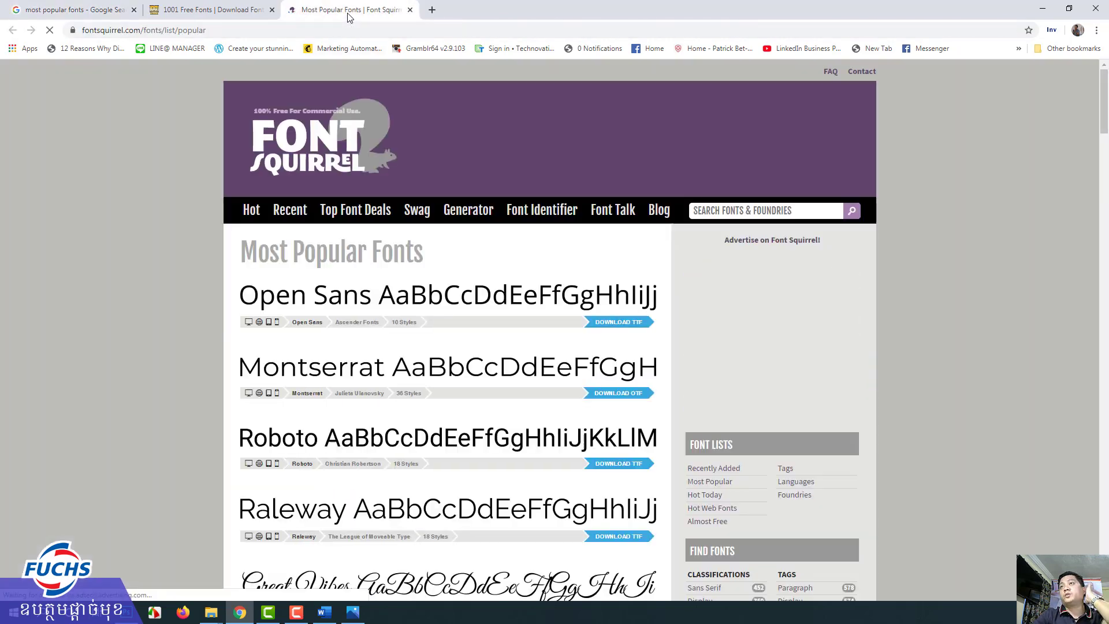
{"action": "scroll", "coordinate": [434, 219], "scroll_direction": "down", "scroll_amount": 1}
{"action": "scroll", "coordinate": [434, 219], "scroll_direction": "down", "scroll_amount": 2}
{"action": "scroll", "coordinate": [434, 219], "scroll_direction": "down", "scroll_amount": 4}
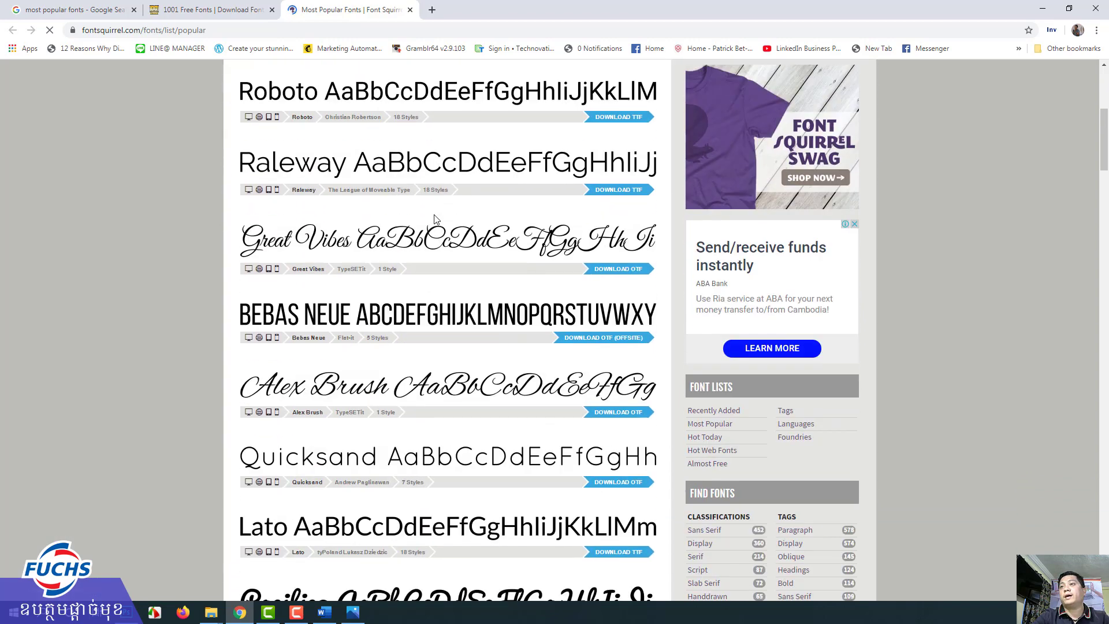
{"action": "scroll", "coordinate": [434, 220], "scroll_direction": "down", "scroll_amount": 3}
{"action": "scroll", "coordinate": [434, 220], "scroll_direction": "down", "scroll_amount": 3}
{"action": "scroll", "coordinate": [435, 220], "scroll_direction": "down", "scroll_amount": 3}
{"action": "scroll", "coordinate": [435, 219], "scroll_direction": "down", "scroll_amount": 3}
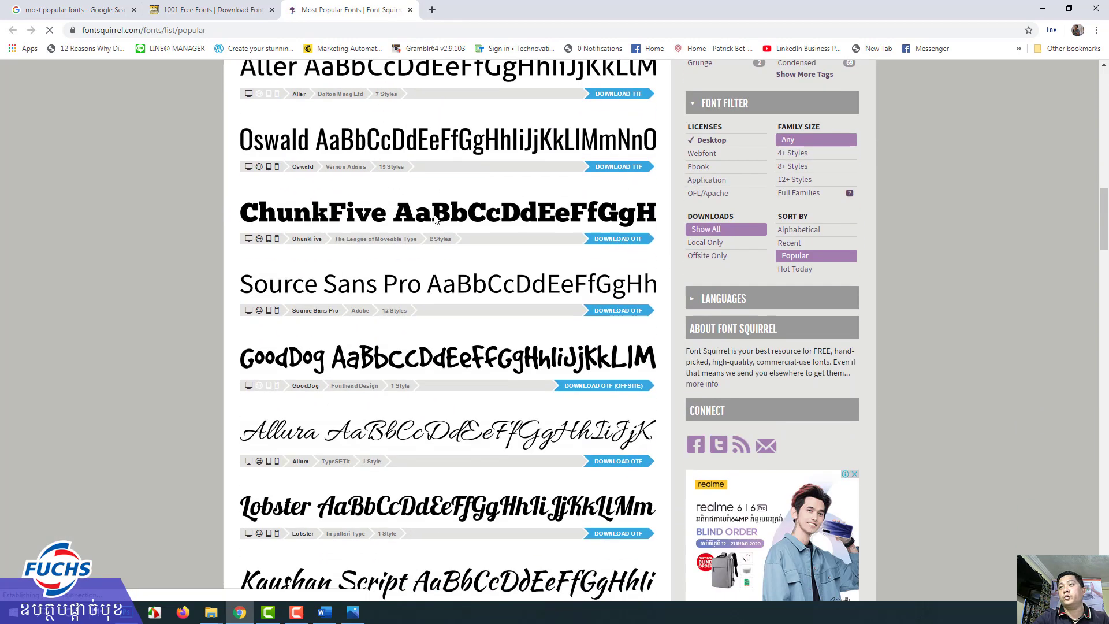
{"action": "scroll", "coordinate": [434, 220], "scroll_direction": "down", "scroll_amount": 3}
{"action": "scroll", "coordinate": [434, 219], "scroll_direction": "down", "scroll_amount": 3}
{"action": "scroll", "coordinate": [435, 219], "scroll_direction": "down", "scroll_amount": 2}
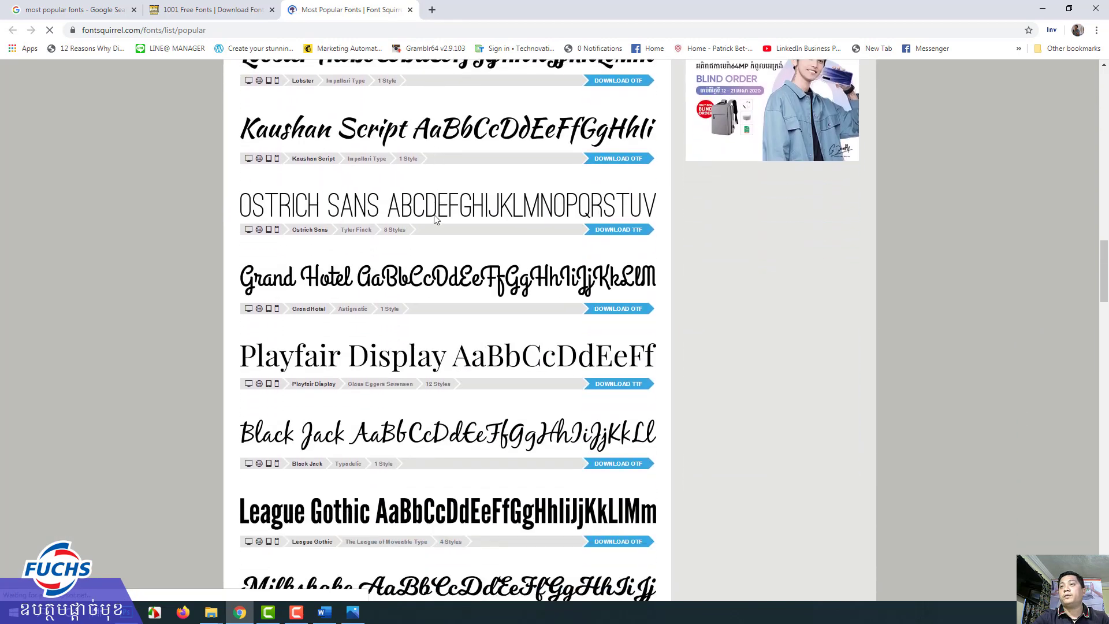
{"action": "scroll", "coordinate": [434, 220], "scroll_direction": "down", "scroll_amount": 3}
{"action": "scroll", "coordinate": [436, 220], "scroll_direction": "down", "scroll_amount": 3}
{"action": "scroll", "coordinate": [436, 220], "scroll_direction": "down", "scroll_amount": 2}
{"action": "scroll", "coordinate": [436, 219], "scroll_direction": "down", "scroll_amount": 2}
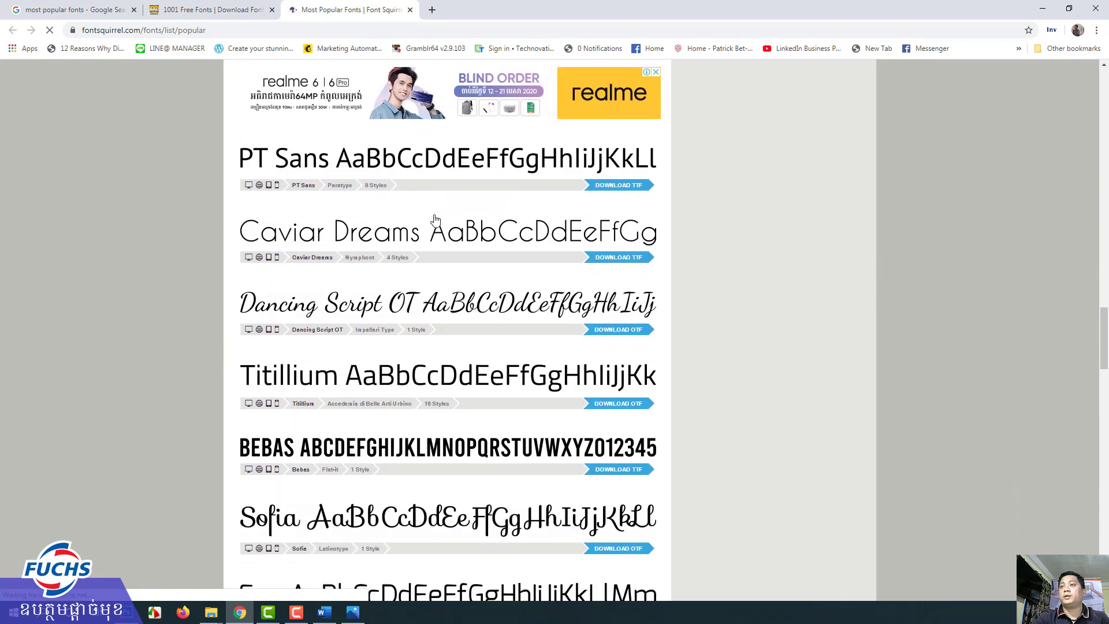
{"action": "scroll", "coordinate": [437, 220], "scroll_direction": "down", "scroll_amount": 1}
{"action": "scroll", "coordinate": [436, 219], "scroll_direction": "down", "scroll_amount": 4}
{"action": "scroll", "coordinate": [436, 219], "scroll_direction": "down", "scroll_amount": 2}
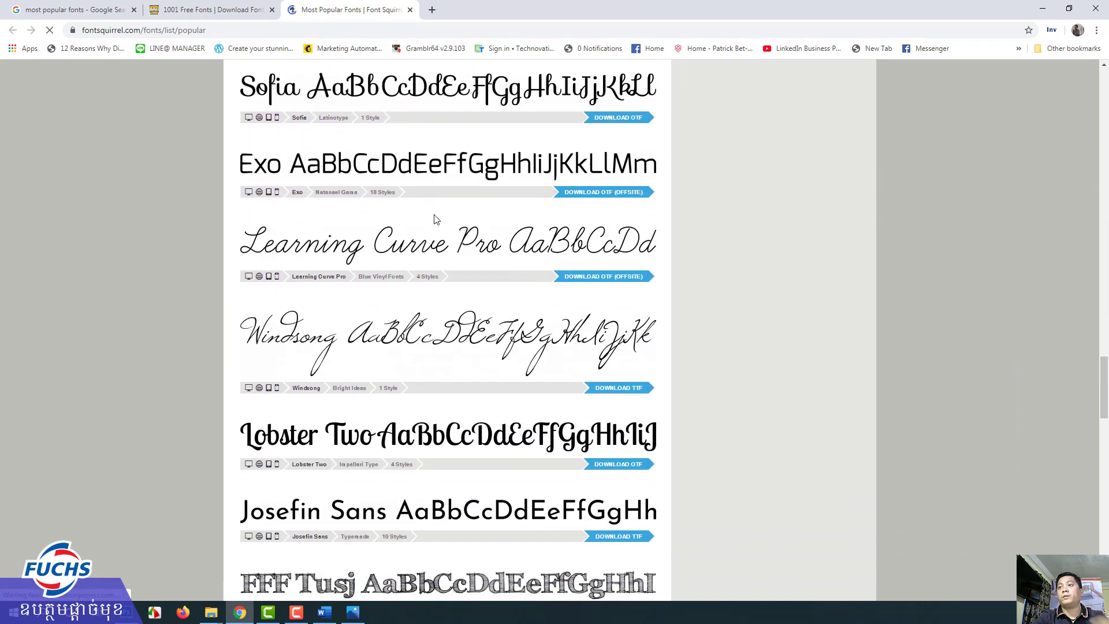
{"action": "scroll", "coordinate": [436, 219], "scroll_direction": "down", "scroll_amount": 4}
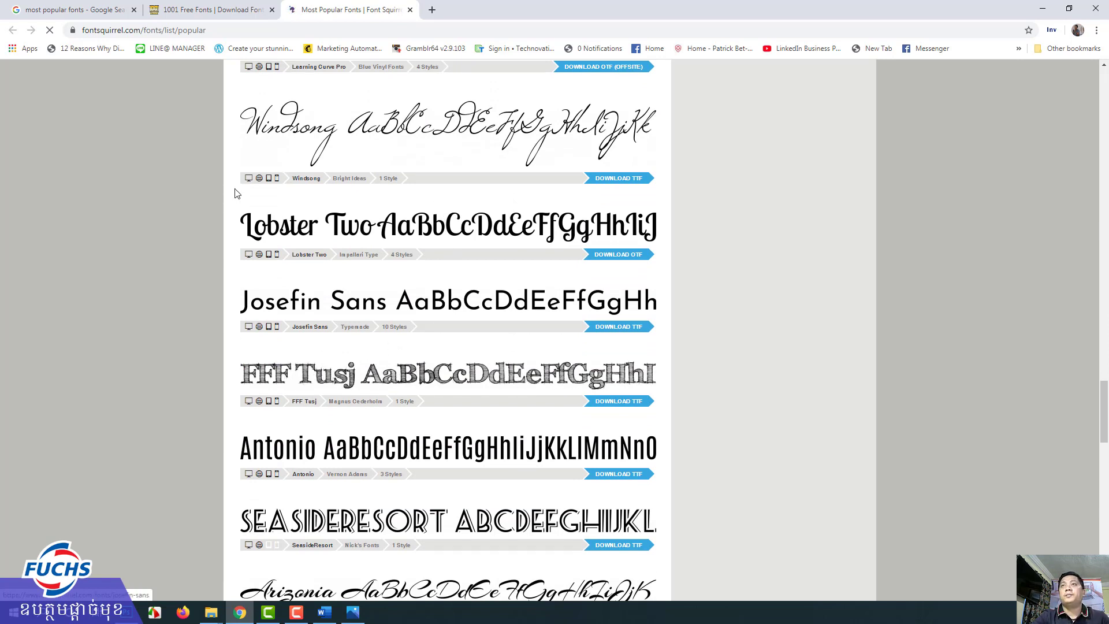
Return to the Google results and select the old query for replacement
{"action": "left_click", "coordinate": [101, 18]}
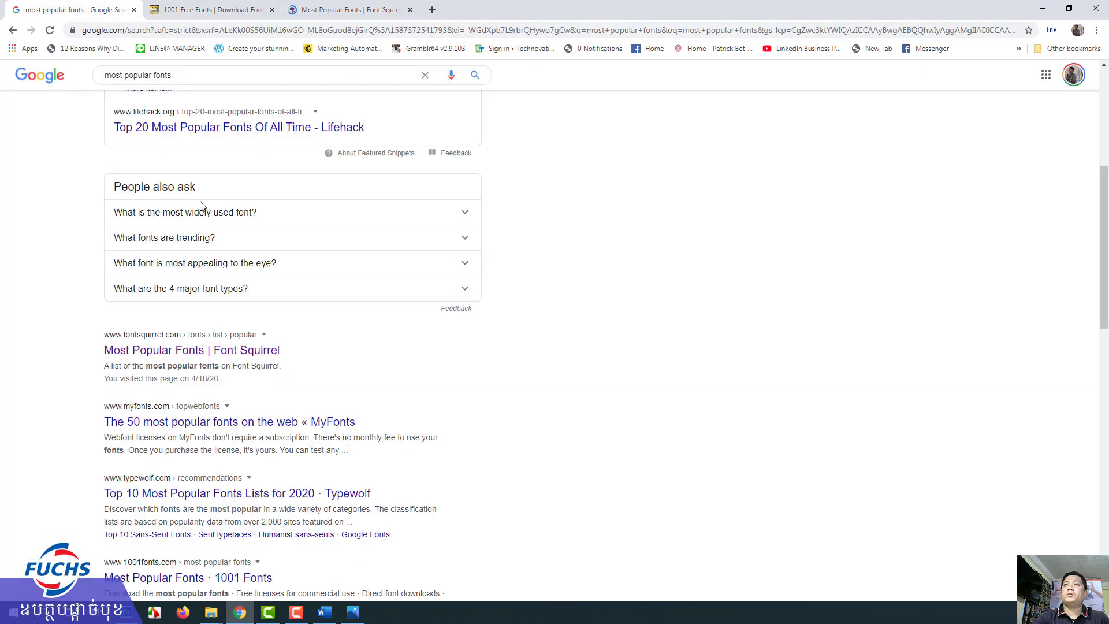
{"action": "scroll", "coordinate": [200, 206], "scroll_direction": "up", "scroll_amount": 5}
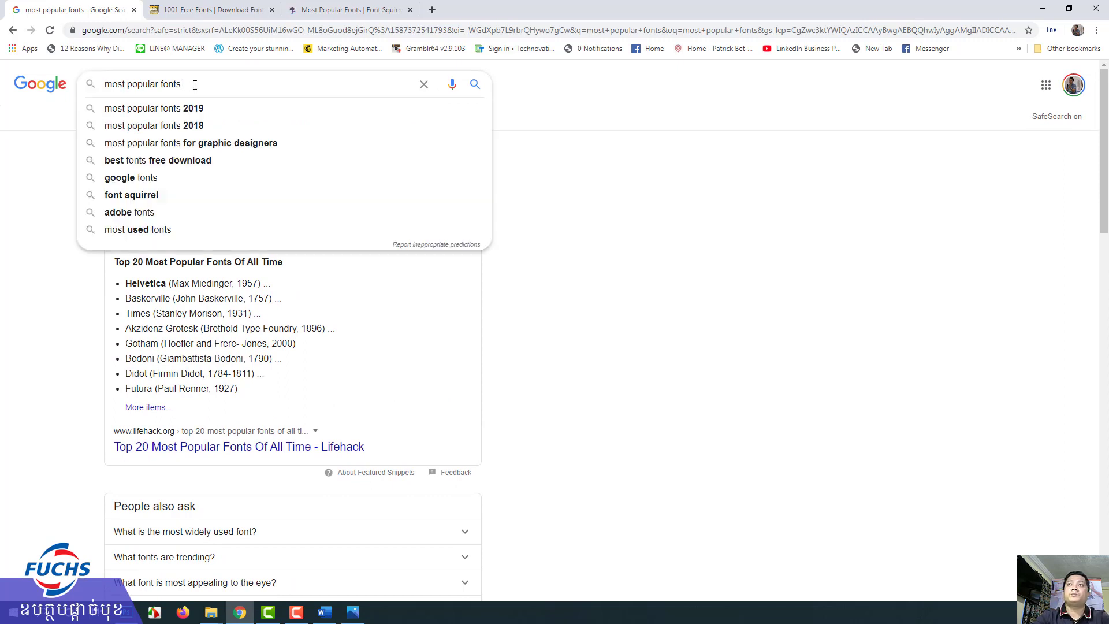
{"action": "left_click_drag", "start_coordinate": [198, 88], "coordinate": [70, 92]}
Search Google for 'best style fonts free download'
{"action": "type", "text": "B"}
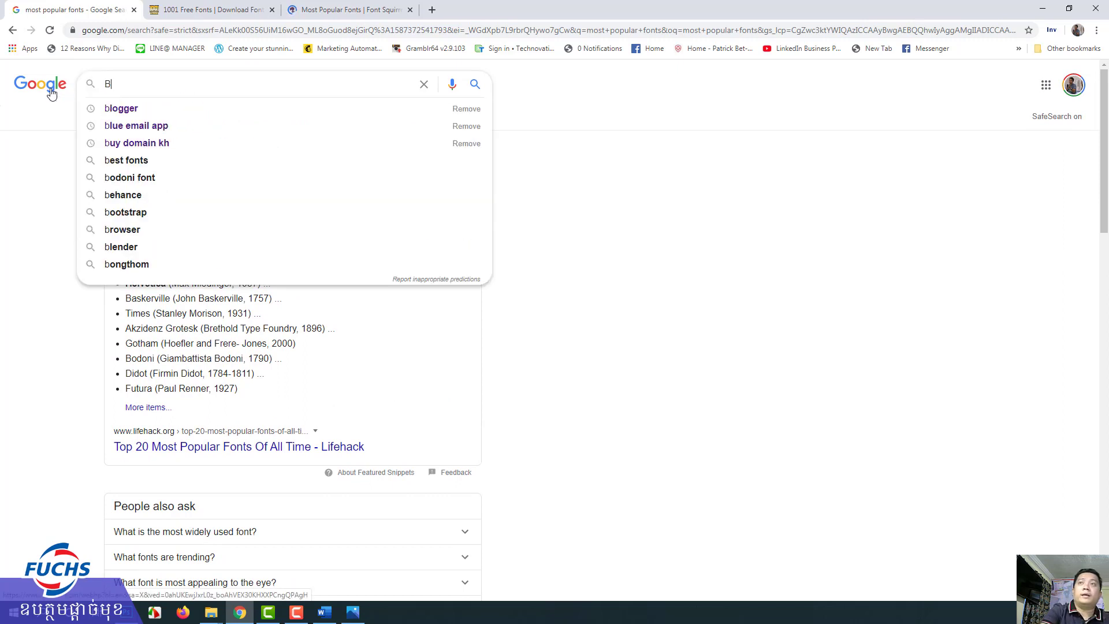
{"action": "type", "text": "est "}
{"action": "type", "text": "st"}
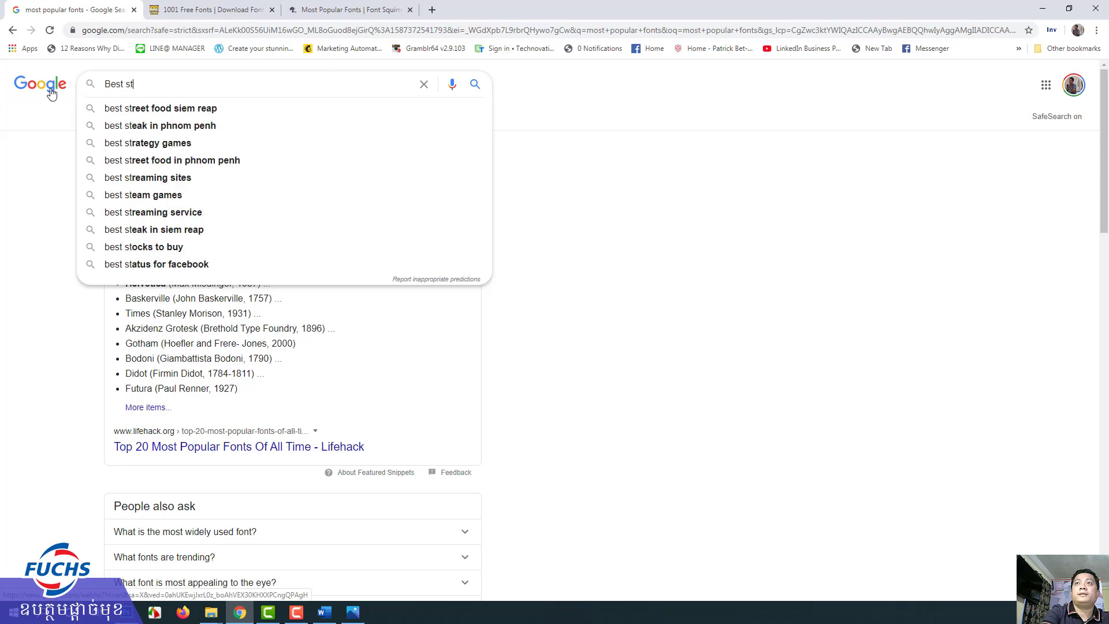
{"action": "type", "text": "yle fonts"}
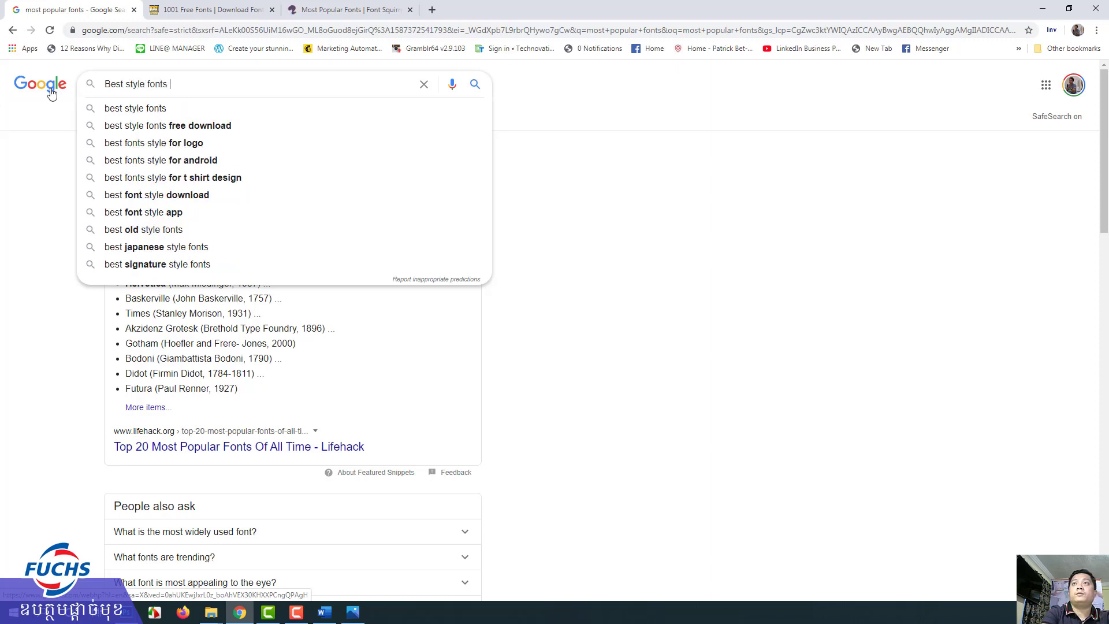
{"action": "type", "text": " free"}
{"action": "key", "text": "Down"}
{"action": "key", "text": "Return"}
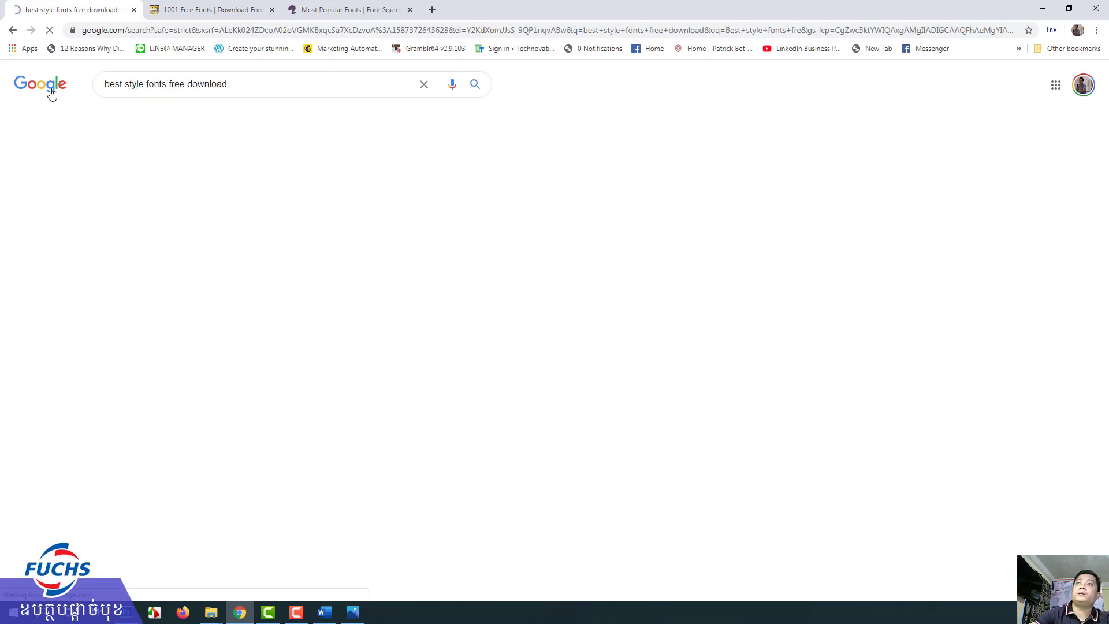
{"action": "scroll", "coordinate": [347, 318], "scroll_direction": "down", "scroll_amount": 5}
{"action": "scroll", "coordinate": [355, 330], "scroll_direction": "down", "scroll_amount": 1}
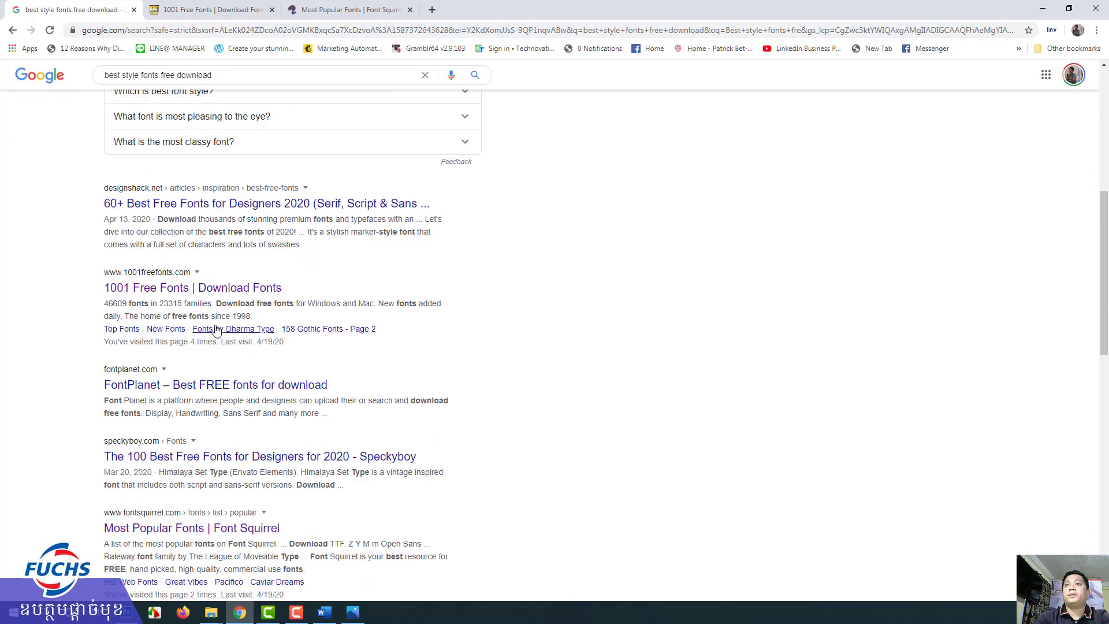
Open the Design Shack 60+ Best Free Fonts article in a new tab
{"action": "right_click", "coordinate": [184, 205]}
{"action": "left_click", "coordinate": [211, 215]}
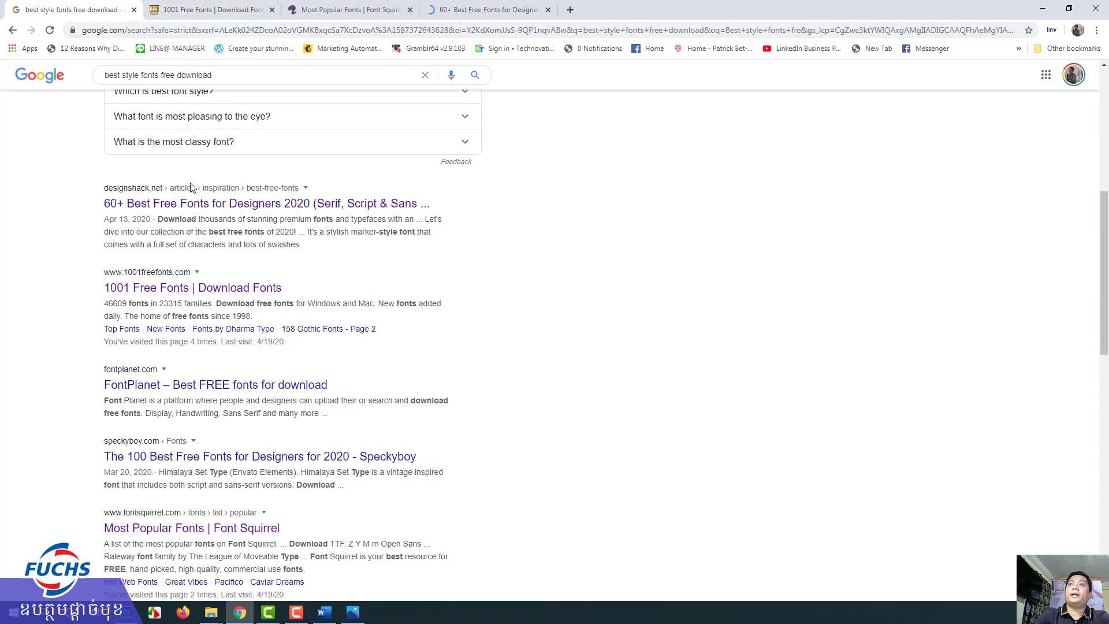
{"action": "left_click", "coordinate": [434, 12]}
{"action": "left_click", "coordinate": [548, 10]}
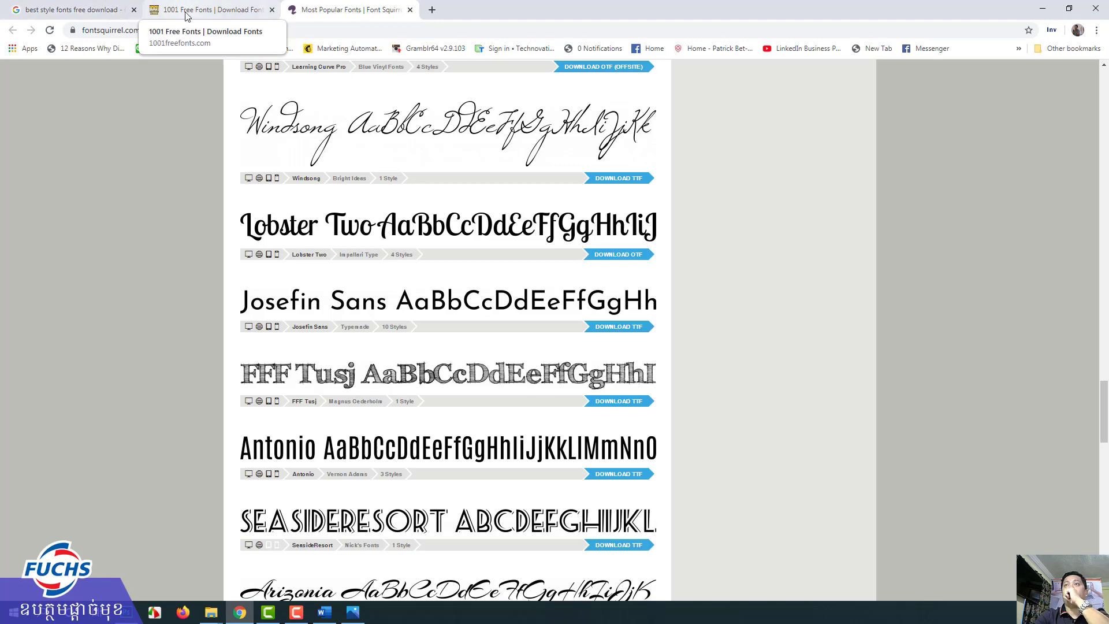
{"action": "left_click", "coordinate": [90, 10]}
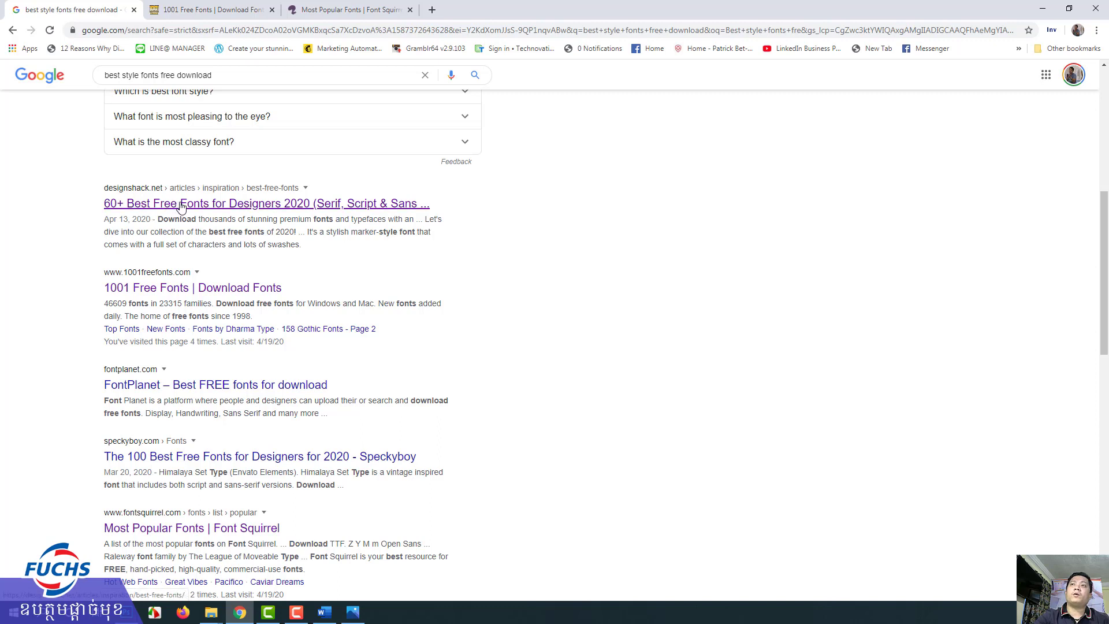
{"action": "right_click", "coordinate": [180, 206]}
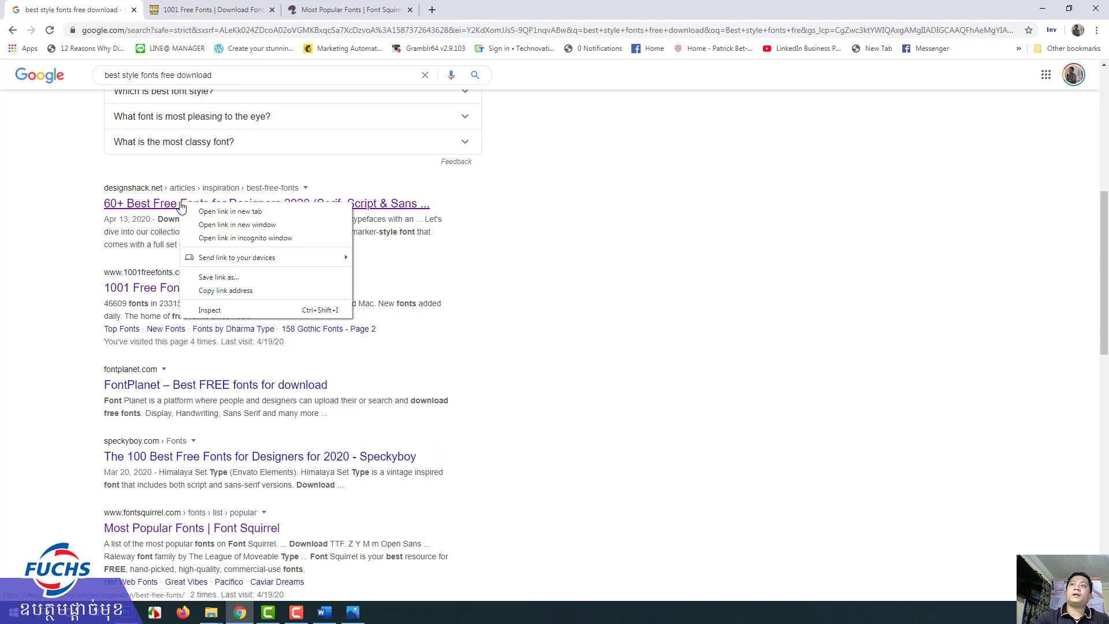
{"action": "left_click", "coordinate": [229, 211]}
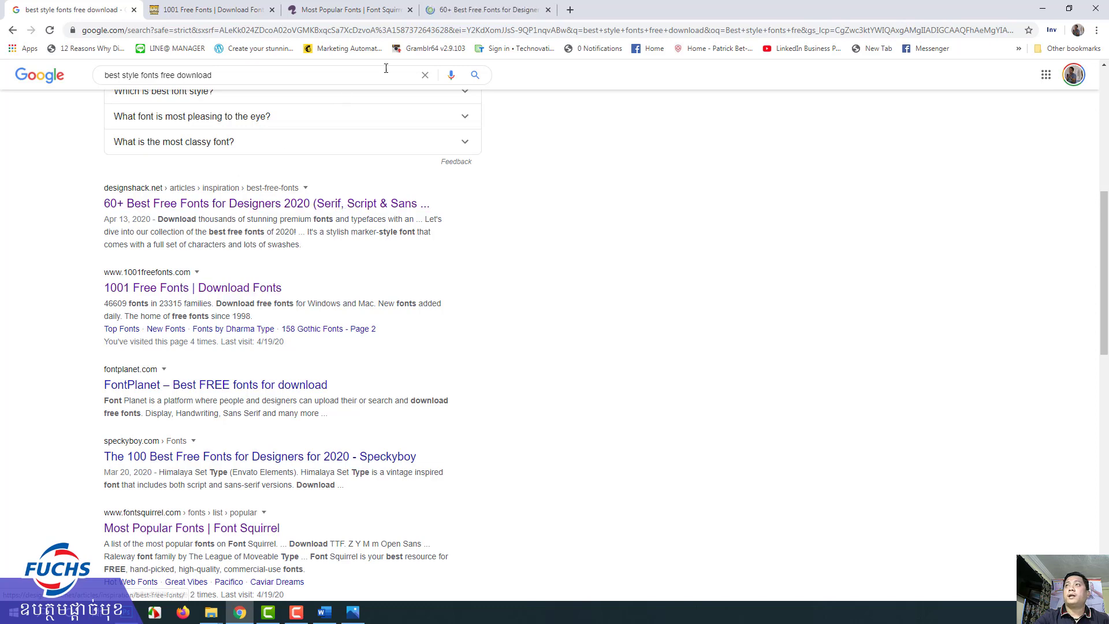
{"action": "left_click", "coordinate": [466, 13]}
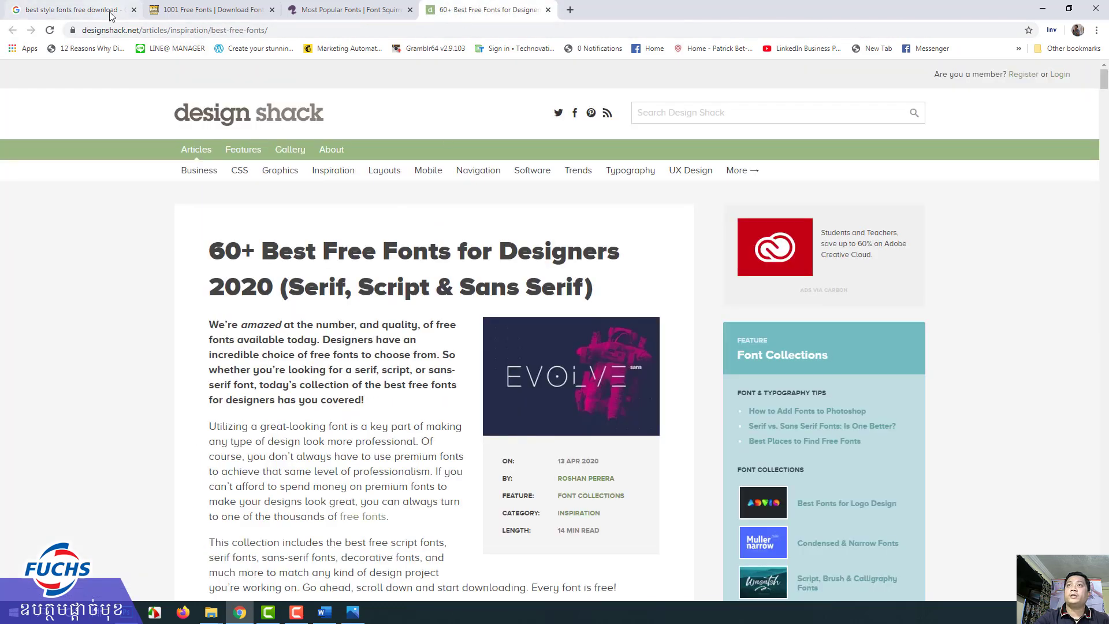
{"action": "left_click", "coordinate": [70, 10]}
Open the Visme elegant fonts article in a background tab
{"action": "scroll", "coordinate": [231, 347], "scroll_direction": "down", "scroll_amount": 3}
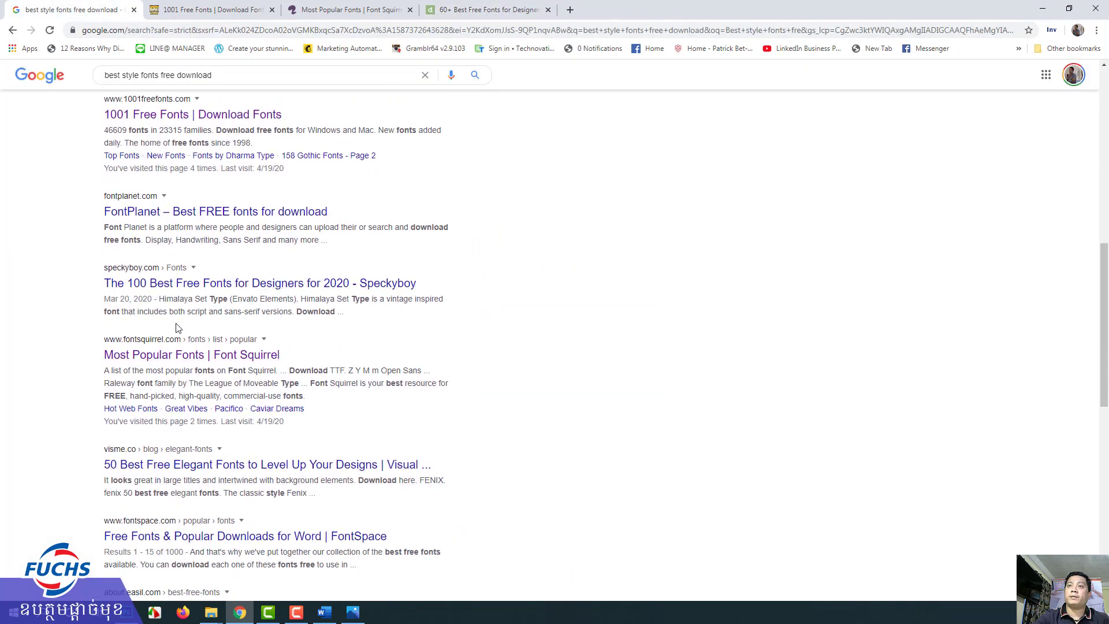
{"action": "scroll", "coordinate": [150, 358], "scroll_direction": "down", "scroll_amount": 1}
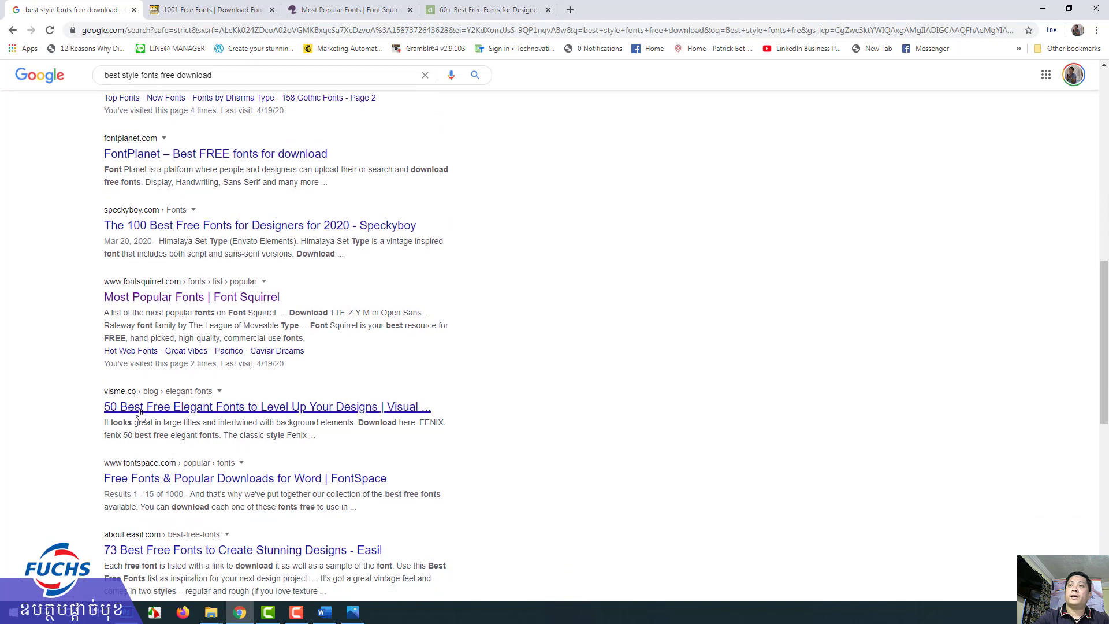
{"action": "right_click", "coordinate": [210, 412]}
{"action": "left_click", "coordinate": [249, 420]}
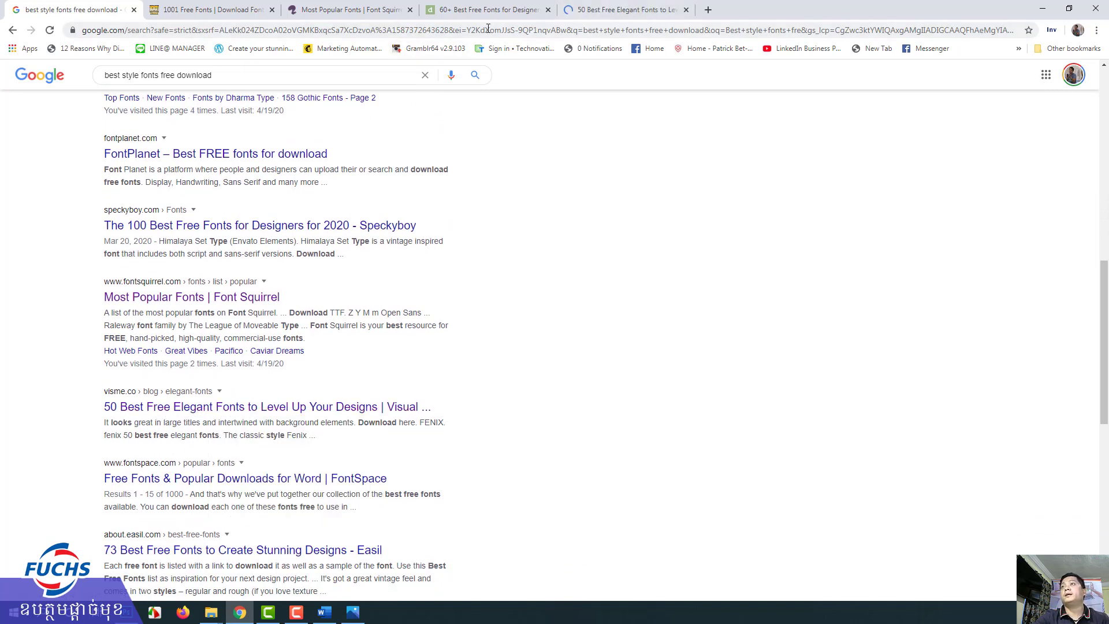
On 1001 Free Fonts, scroll to the Silent Asia script font and download silent-asia.zip
{"action": "left_click", "coordinate": [239, 17]}
{"action": "scroll", "coordinate": [591, 306], "scroll_direction": "down", "scroll_amount": 2}
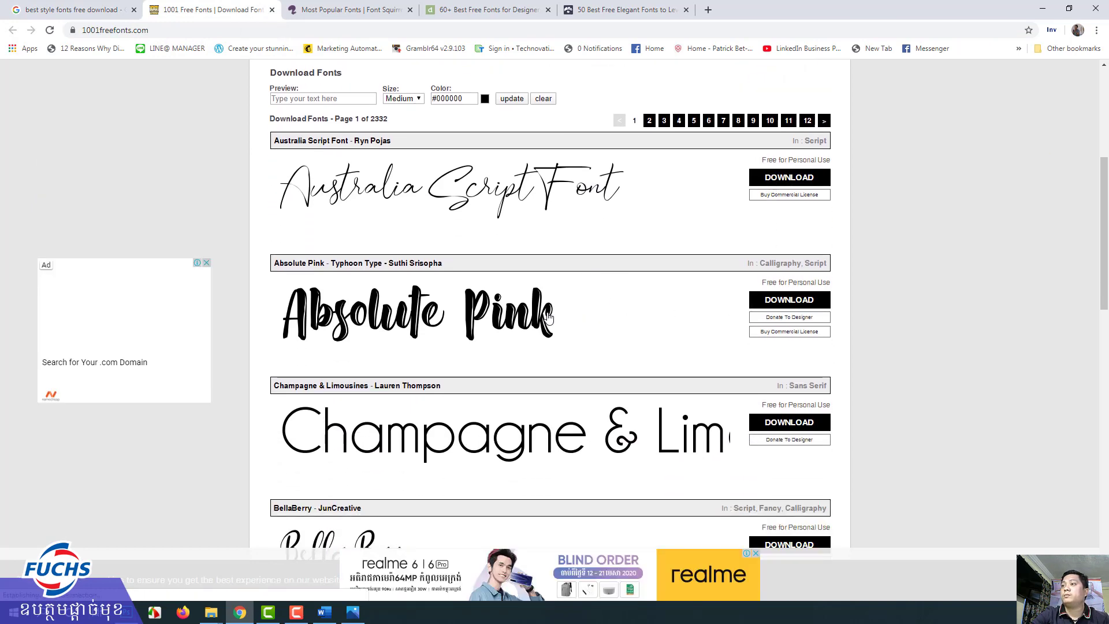
{"action": "scroll", "coordinate": [681, 274], "scroll_direction": "down", "scroll_amount": 3}
{"action": "scroll", "coordinate": [582, 287], "scroll_direction": "down", "scroll_amount": 2}
{"action": "scroll", "coordinate": [582, 287], "scroll_direction": "down", "scroll_amount": 6}
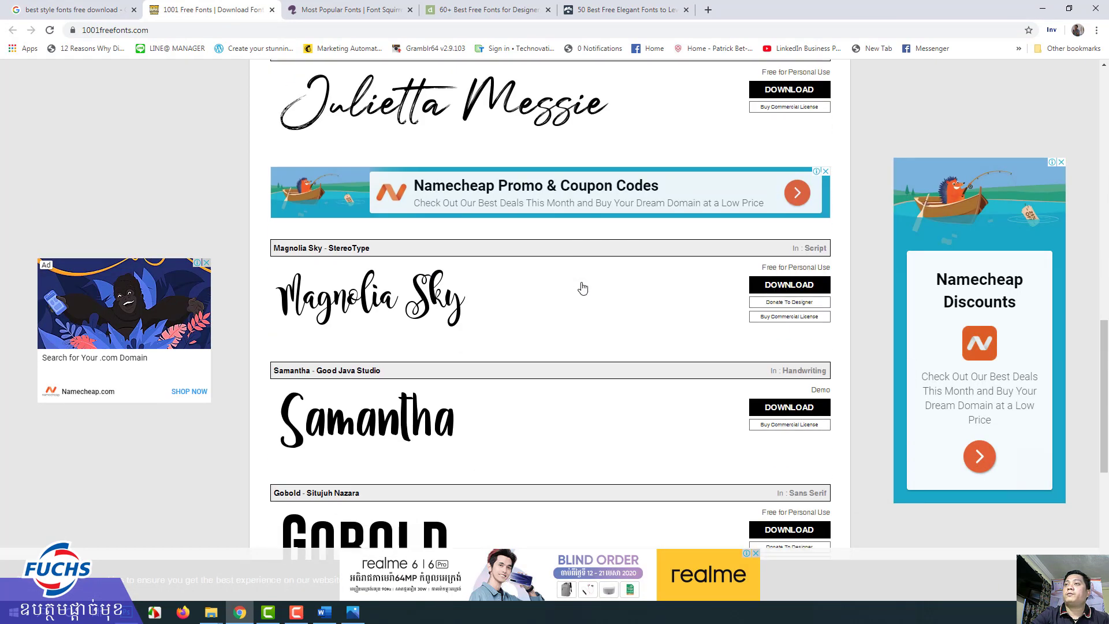
{"action": "scroll", "coordinate": [582, 288], "scroll_direction": "down", "scroll_amount": 2}
{"action": "scroll", "coordinate": [582, 287], "scroll_direction": "down", "scroll_amount": 3}
{"action": "scroll", "coordinate": [582, 288], "scroll_direction": "down", "scroll_amount": 2}
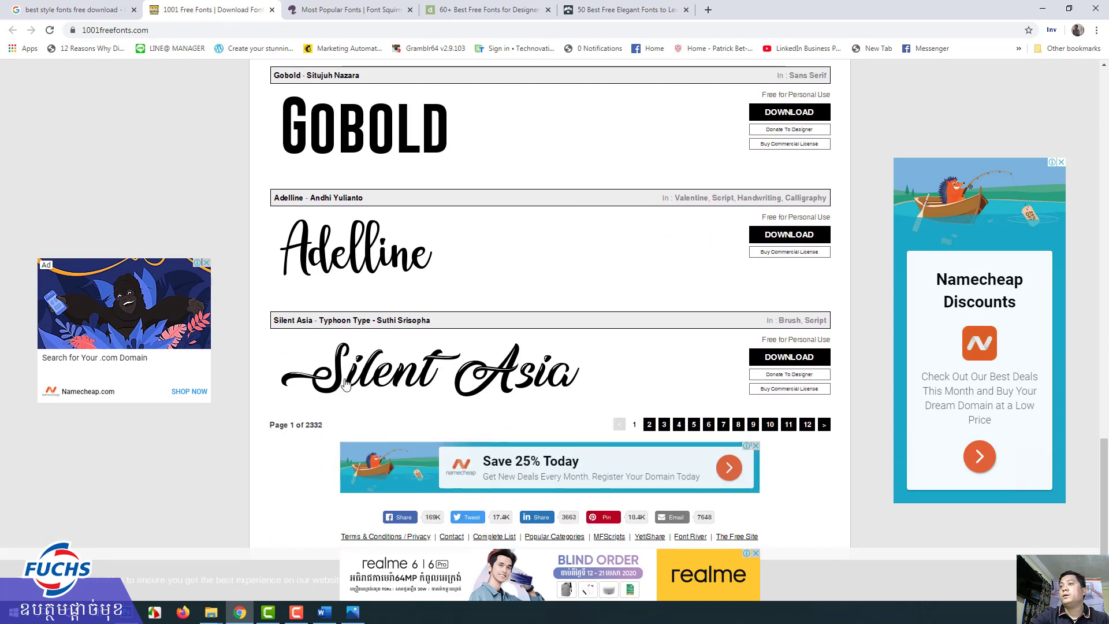
{"action": "left_click", "coordinate": [791, 358]}
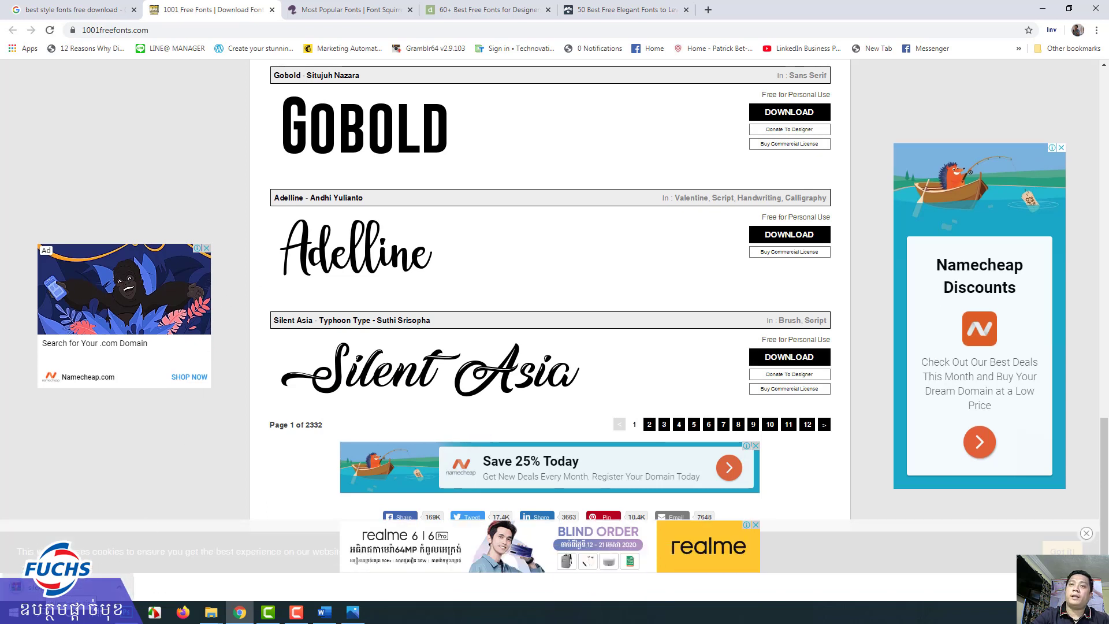
Close the 1001 Free Fonts tab and skim the Design Shack fonts article
{"action": "left_click", "coordinate": [271, 10]}
{"action": "left_click", "coordinate": [335, 10]}
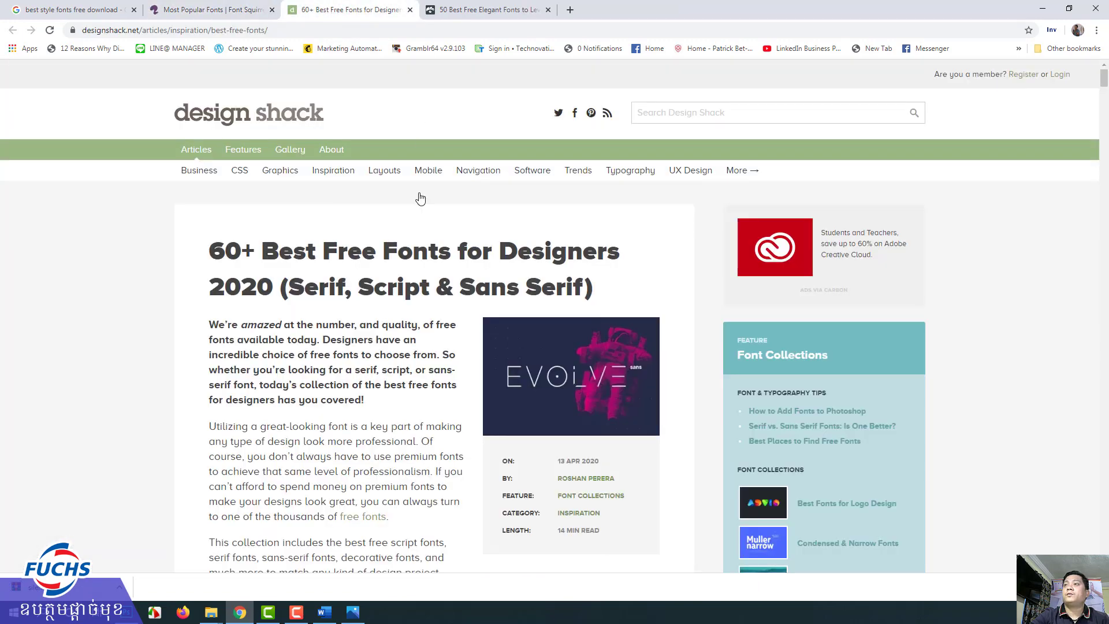
{"action": "scroll", "coordinate": [428, 248], "scroll_direction": "down", "scroll_amount": 4}
{"action": "scroll", "coordinate": [443, 295], "scroll_direction": "down", "scroll_amount": 5}
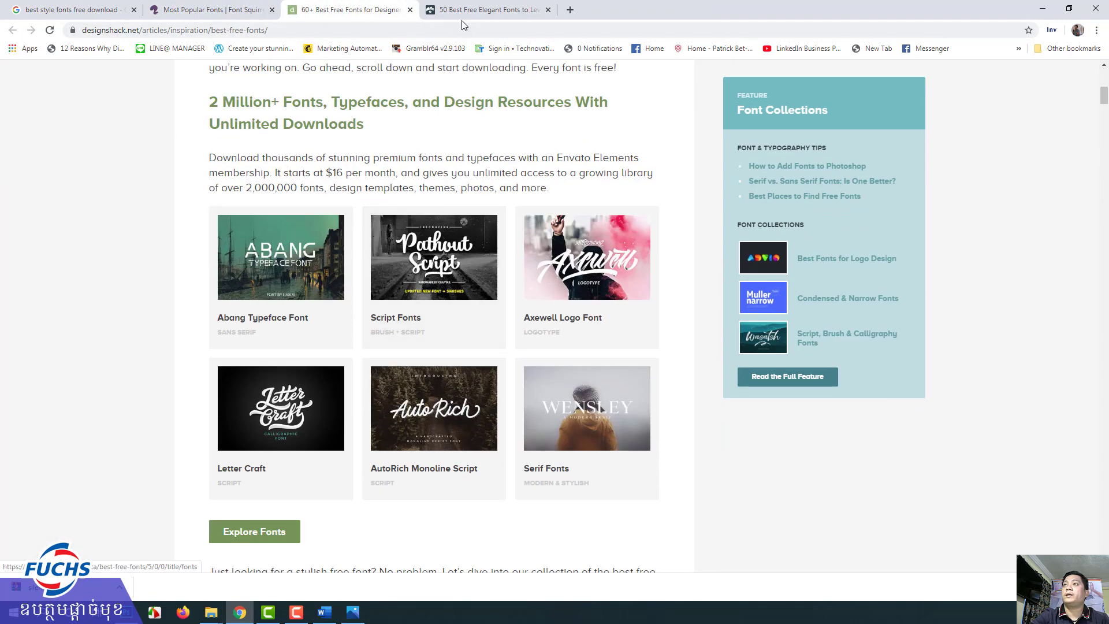
Skim the Visme elegant fonts list, then close its tab
{"action": "left_click", "coordinate": [479, 10]}
{"action": "scroll", "coordinate": [462, 265], "scroll_direction": "down", "scroll_amount": 10}
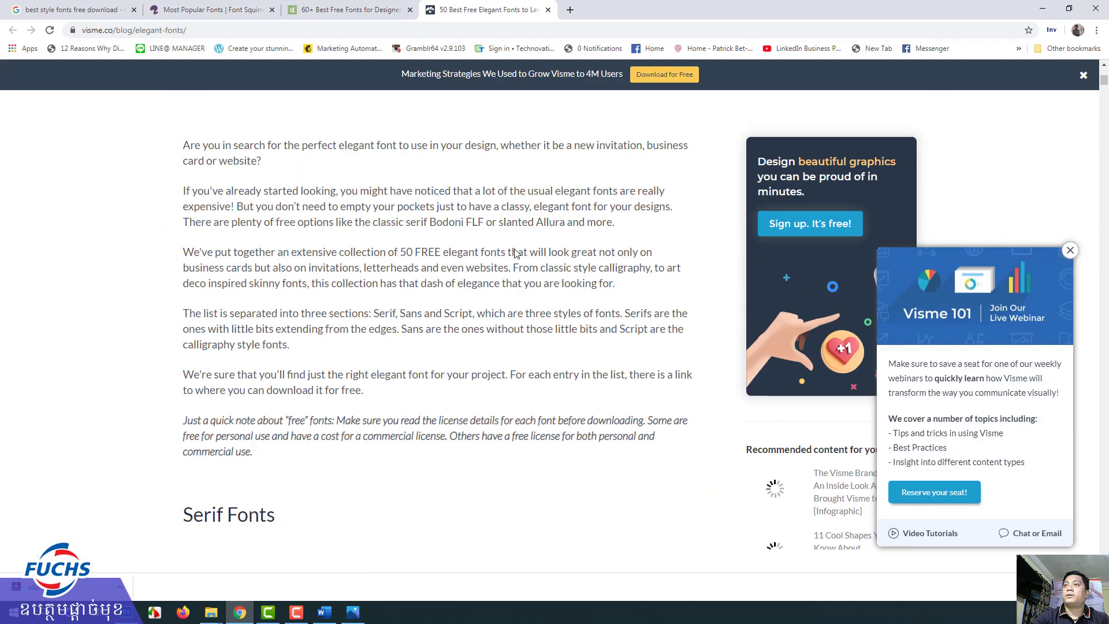
{"action": "scroll", "coordinate": [445, 275], "scroll_direction": "down", "scroll_amount": 6}
{"action": "scroll", "coordinate": [430, 281], "scroll_direction": "down", "scroll_amount": 2}
{"action": "scroll", "coordinate": [428, 280], "scroll_direction": "down", "scroll_amount": 3}
{"action": "scroll", "coordinate": [317, 277], "scroll_direction": "down", "scroll_amount": 5}
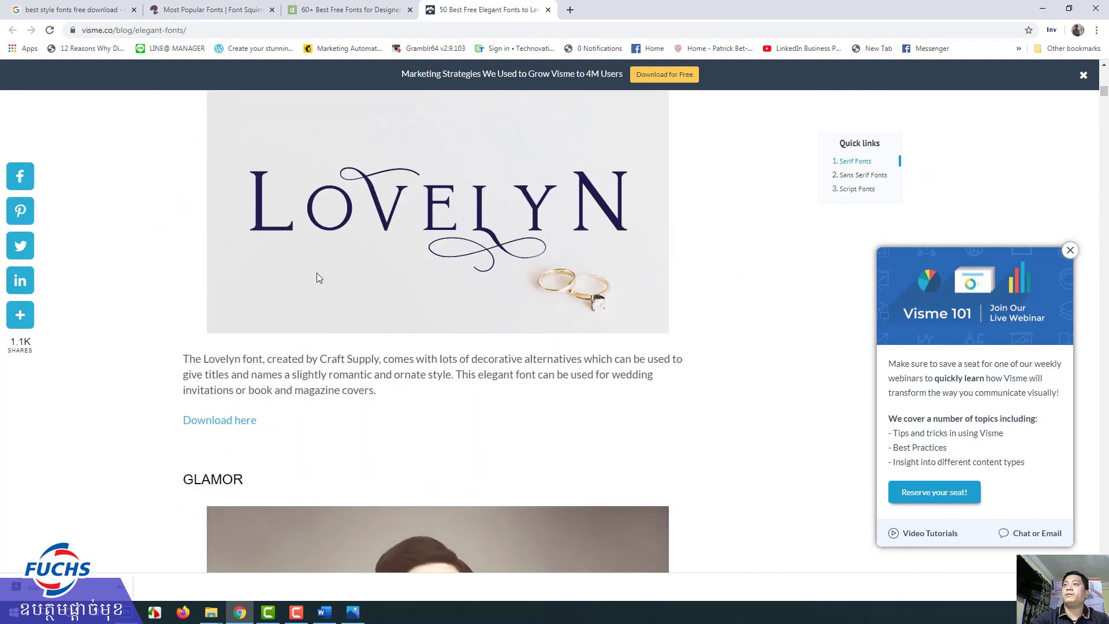
{"action": "scroll", "coordinate": [375, 243], "scroll_direction": "down", "scroll_amount": 5}
{"action": "scroll", "coordinate": [397, 334], "scroll_direction": "down", "scroll_amount": 1}
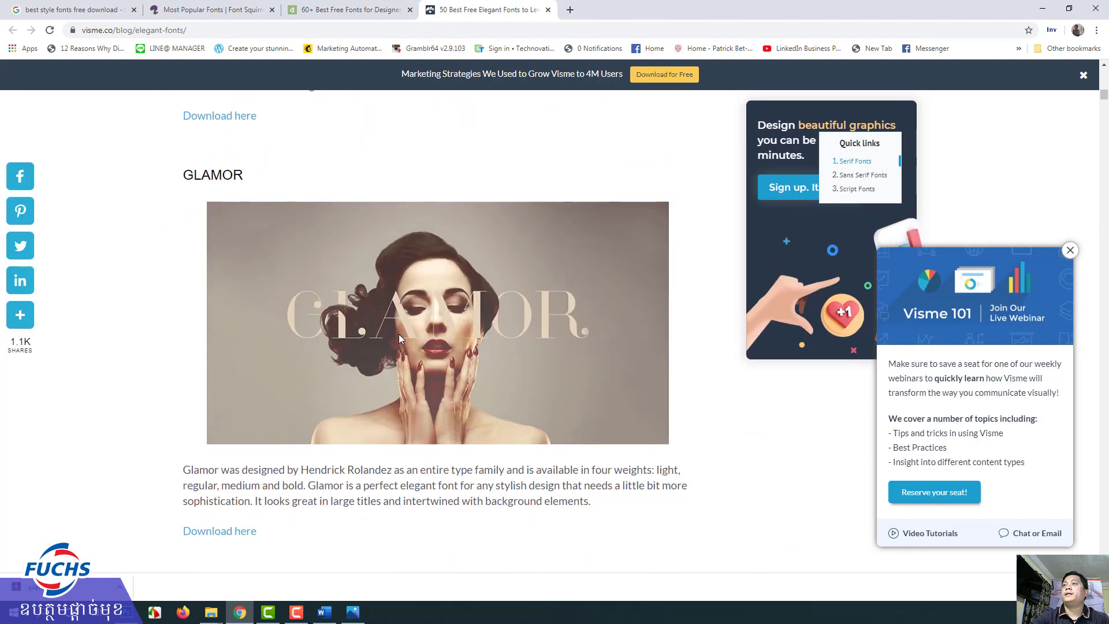
{"action": "scroll", "coordinate": [393, 312], "scroll_direction": "down", "scroll_amount": 7}
{"action": "scroll", "coordinate": [388, 300], "scroll_direction": "down", "scroll_amount": 4}
{"action": "scroll", "coordinate": [388, 301], "scroll_direction": "down", "scroll_amount": 4}
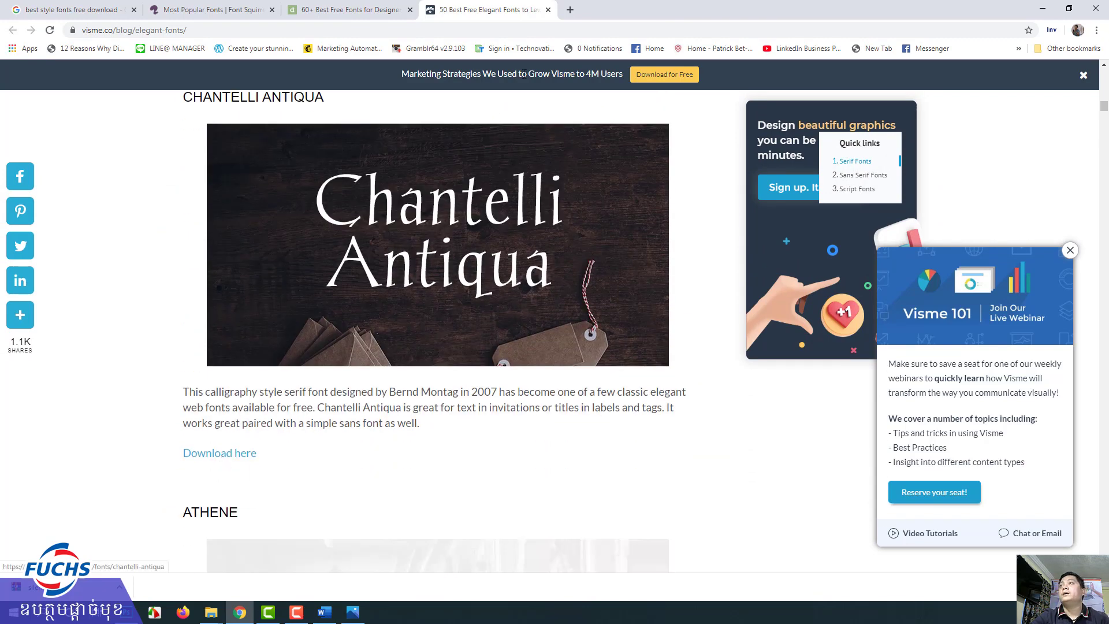
{"action": "left_click", "coordinate": [548, 10]}
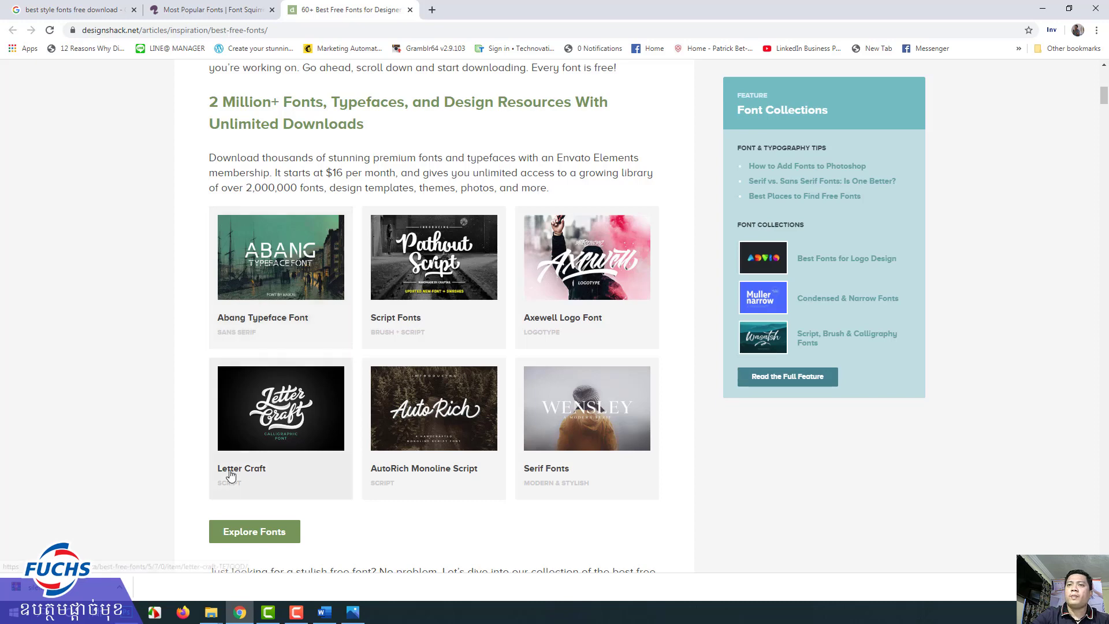
Show the downloaded silent-asia archive in its folder and copy it into Exercise-05
{"action": "left_click", "coordinate": [120, 588]}
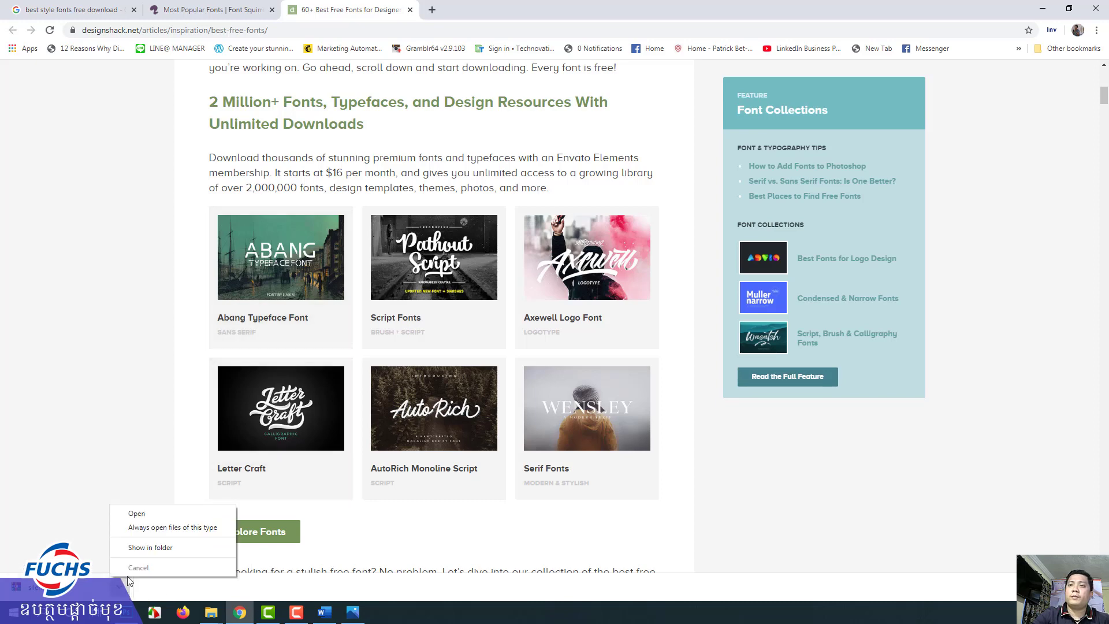
{"action": "left_click", "coordinate": [145, 549]}
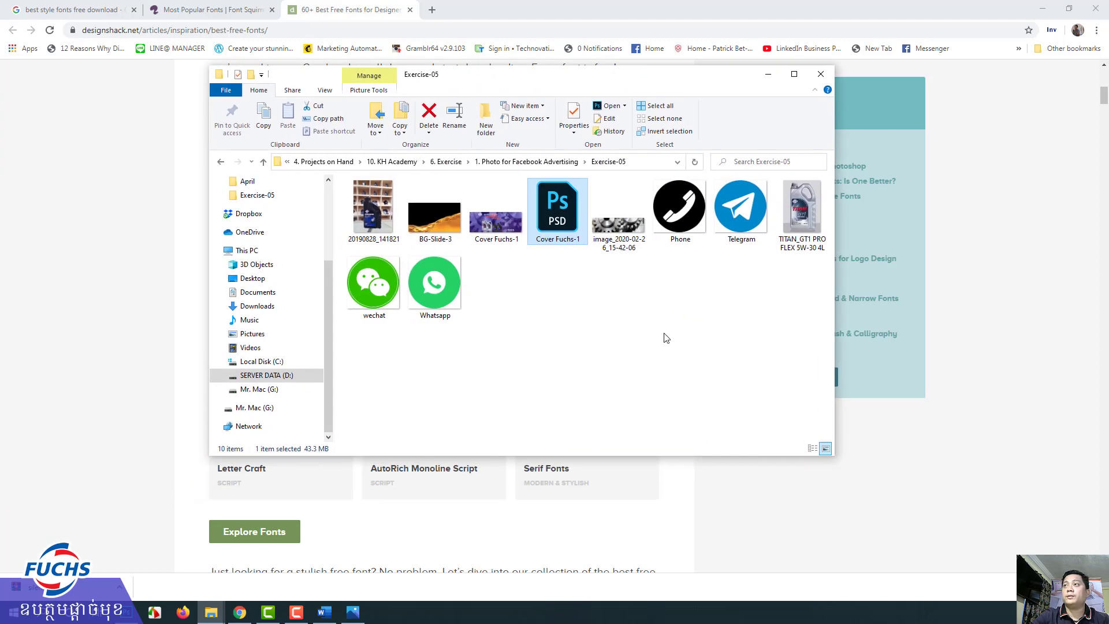
{"action": "left_click_drag", "start_coordinate": [29, 587], "coordinate": [572, 307]}
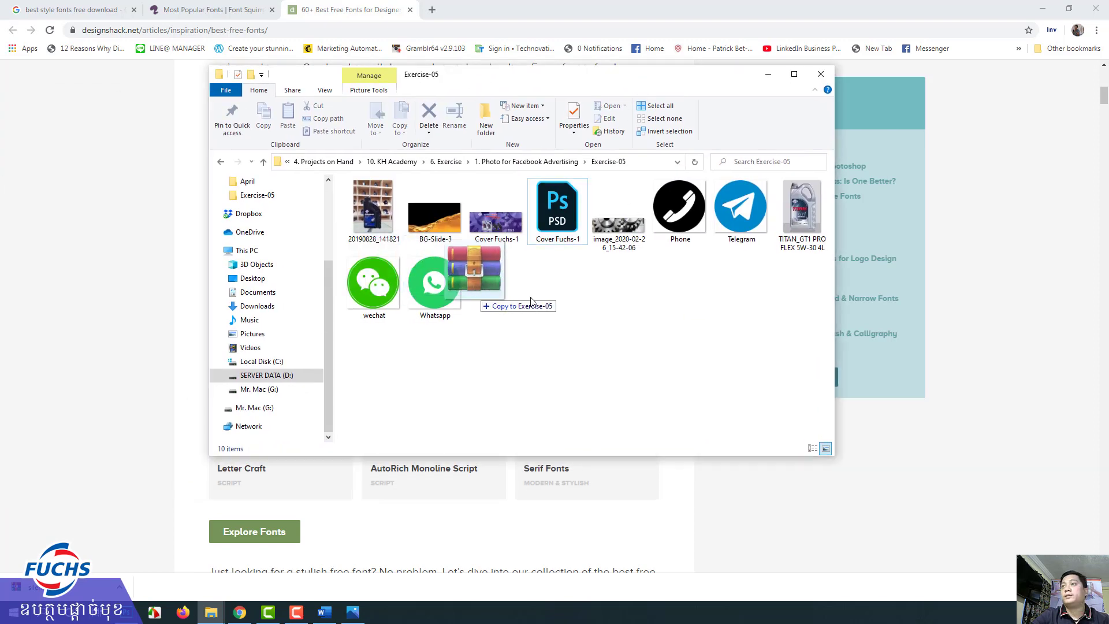
{"action": "left_click", "coordinate": [735, 221]}
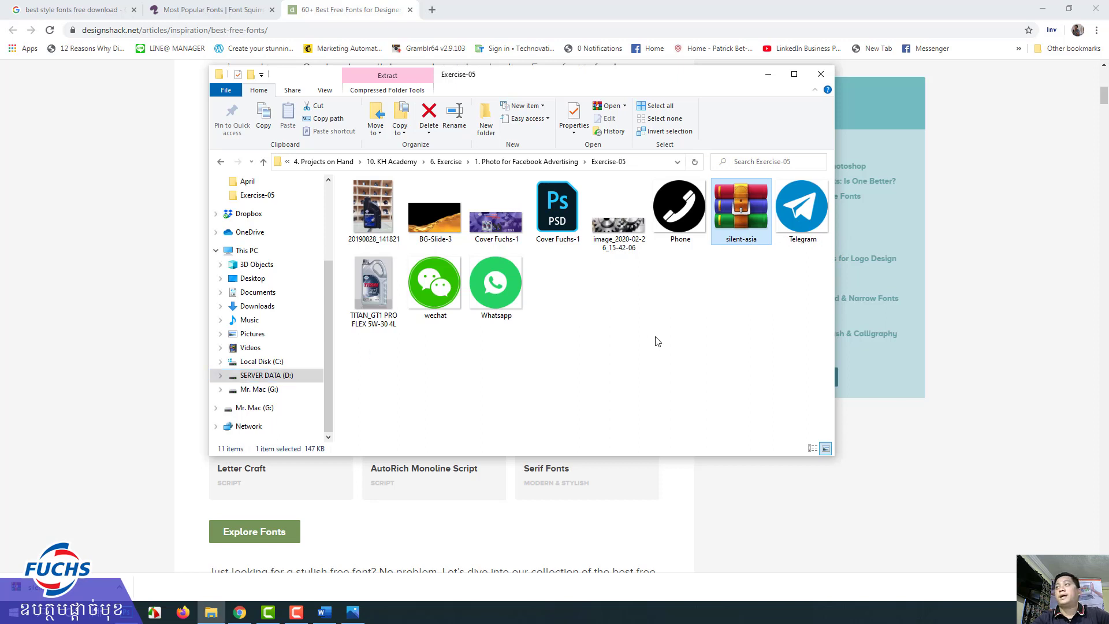
Extract the silent-asia archive into a new silent-asia folder
{"action": "right_click", "coordinate": [734, 217]}
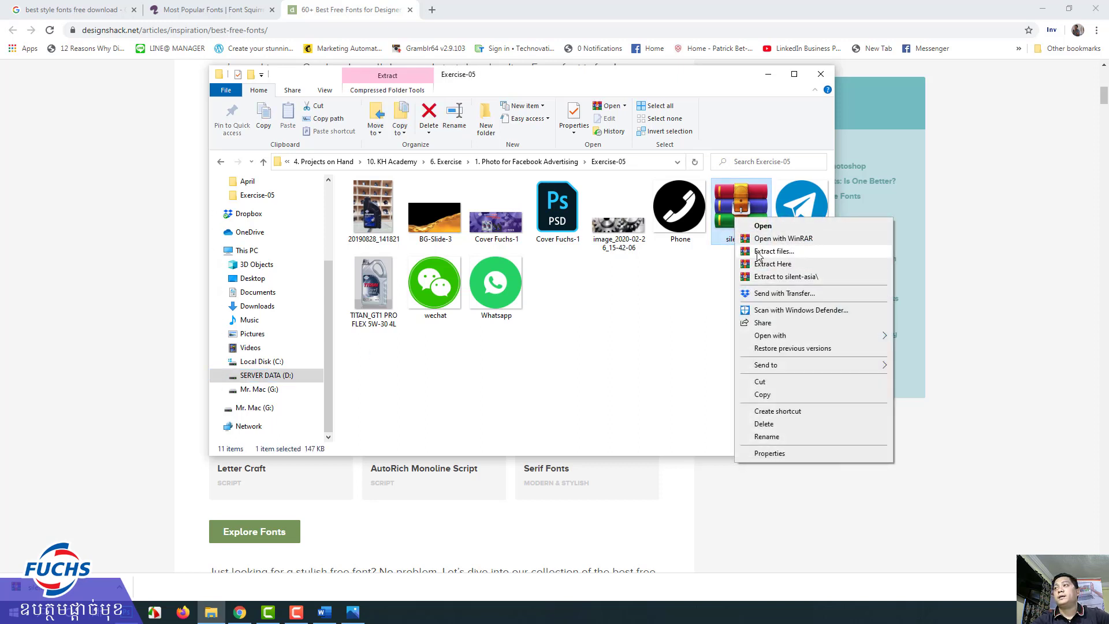
{"action": "left_click", "coordinate": [700, 264]}
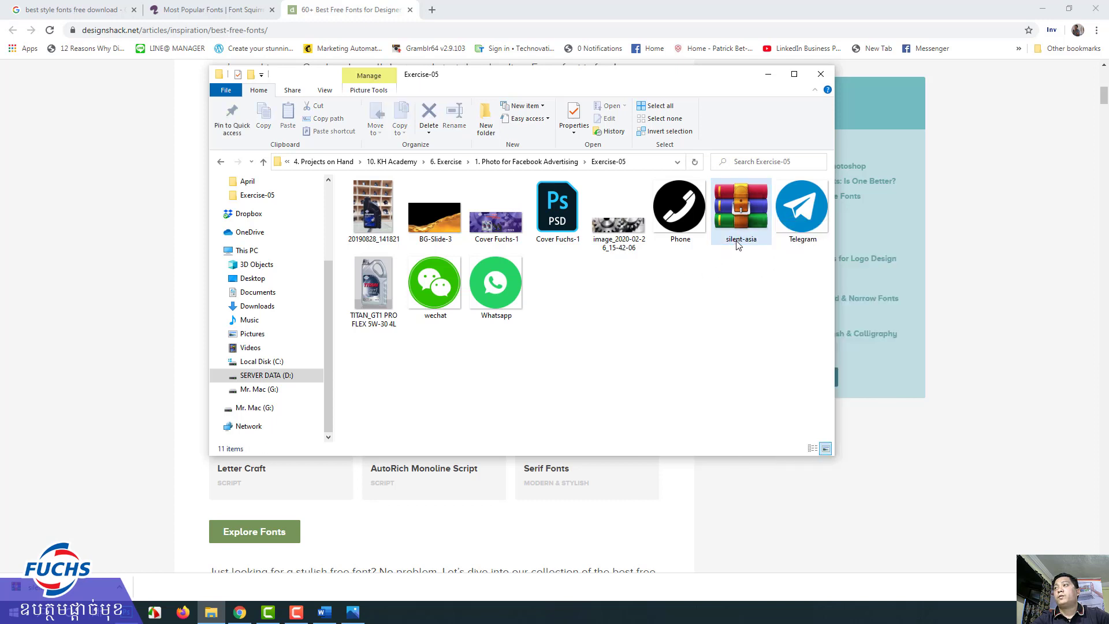
{"action": "right_click", "coordinate": [731, 211]}
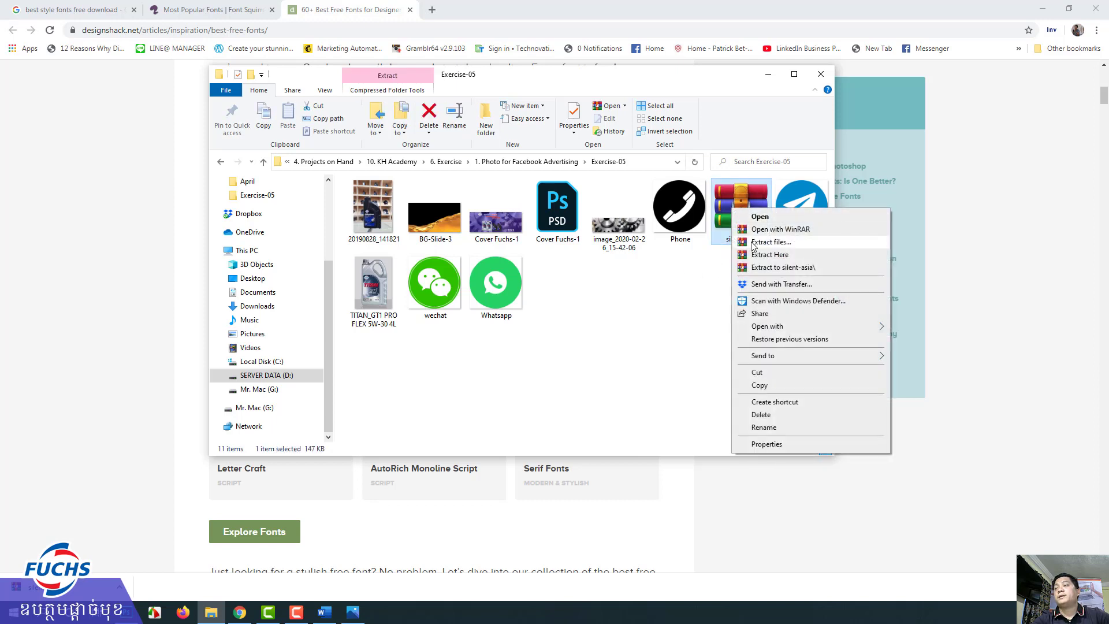
{"action": "left_click", "coordinate": [753, 243]}
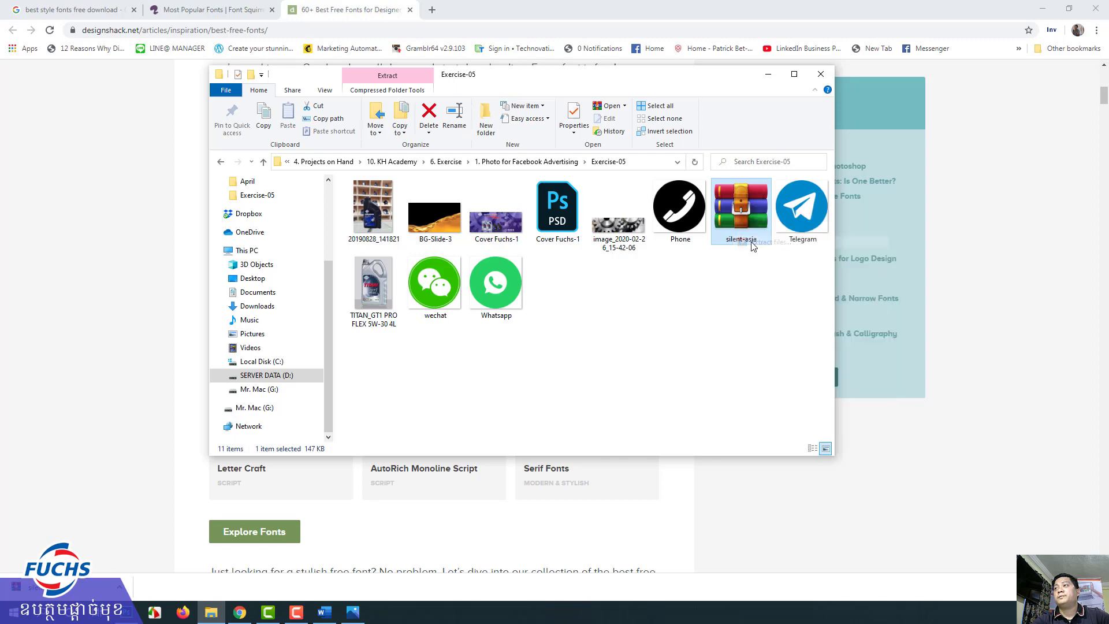
{"action": "left_click", "coordinate": [587, 424]}
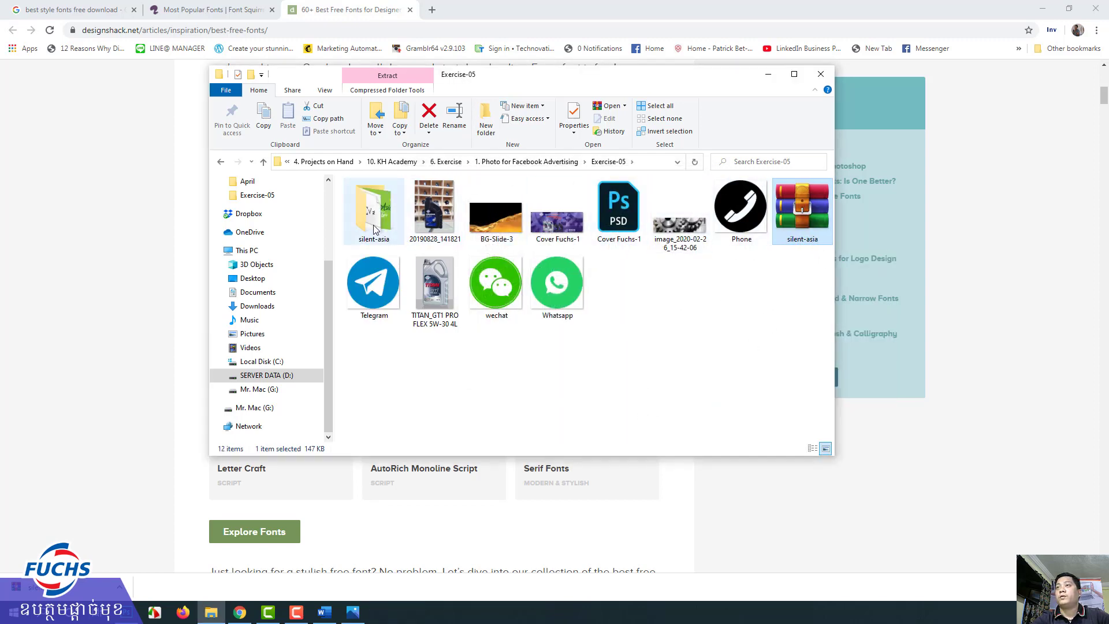
Open the extracted silent-asia folder and show its three files as Medium icons
{"action": "double_click", "coordinate": [374, 228]}
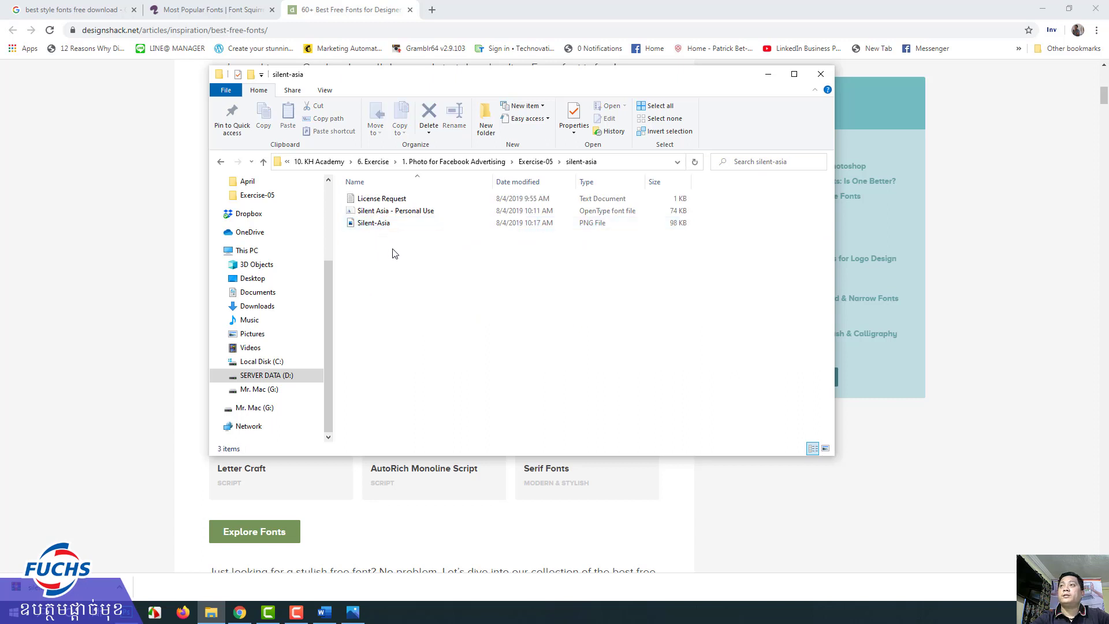
{"action": "left_click", "coordinate": [372, 200]}
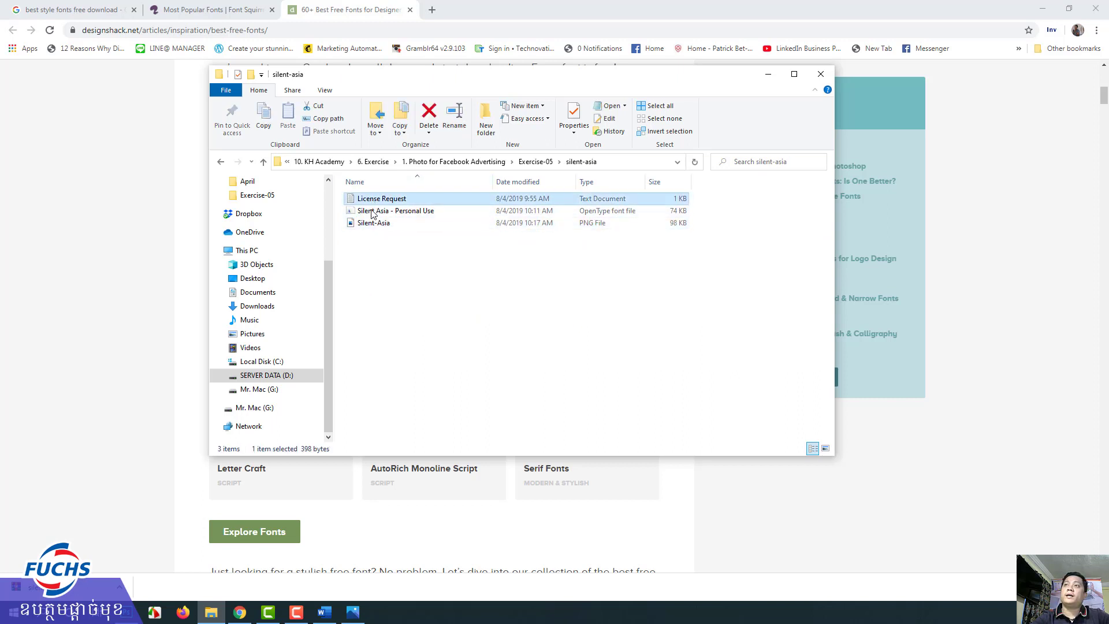
{"action": "left_click", "coordinate": [372, 223]}
{"action": "left_click", "coordinate": [375, 212]}
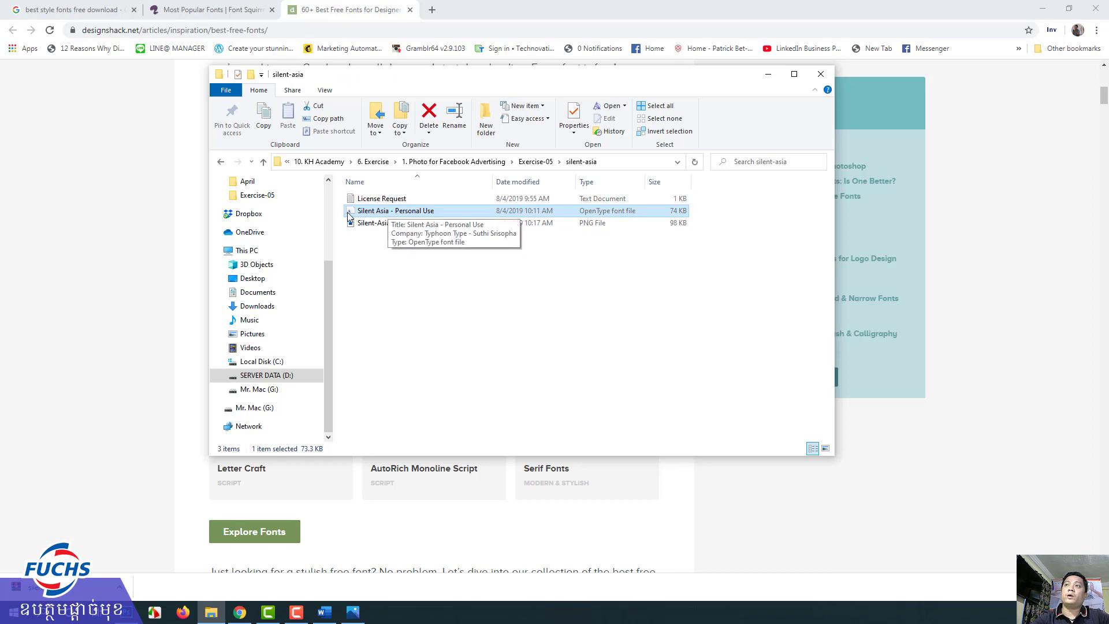
{"action": "left_click", "coordinate": [325, 90]}
{"action": "left_click", "coordinate": [355, 108]}
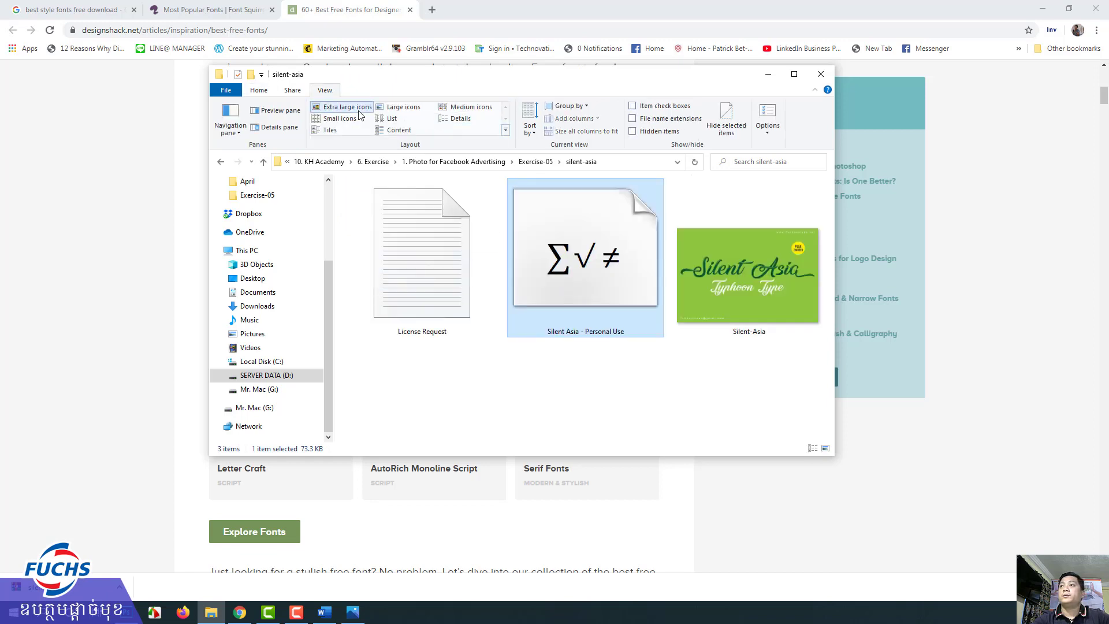
{"action": "left_click", "coordinate": [409, 109]}
{"action": "left_click", "coordinate": [466, 110]}
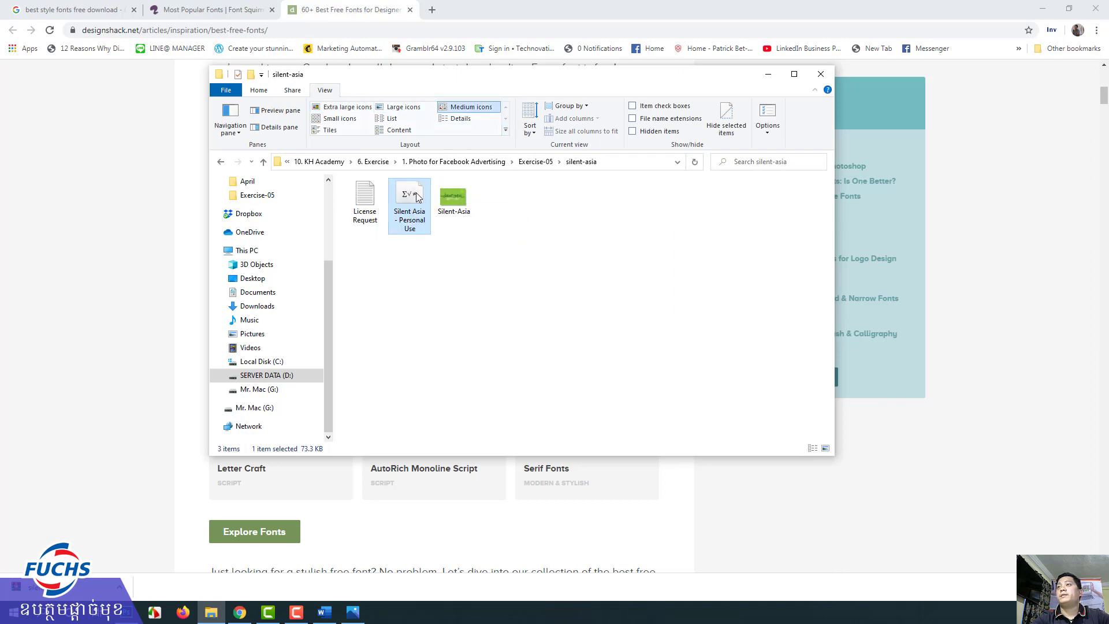
Preview the Silent-Asia.png sample image in Photos, then close it
{"action": "left_click", "coordinate": [461, 199]}
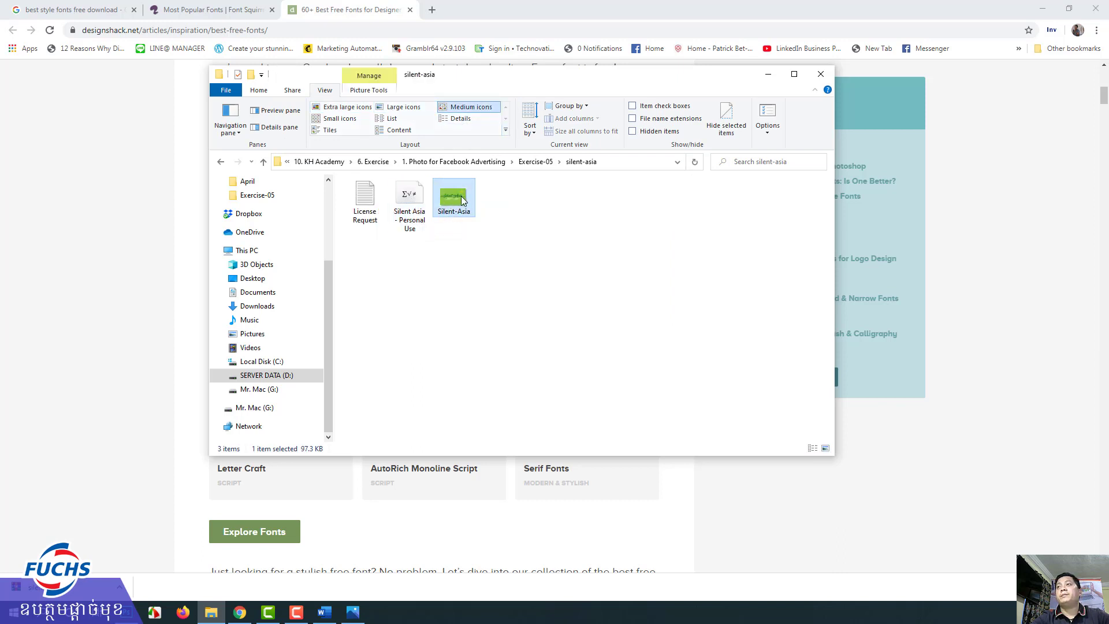
{"action": "double_click", "coordinate": [462, 196]}
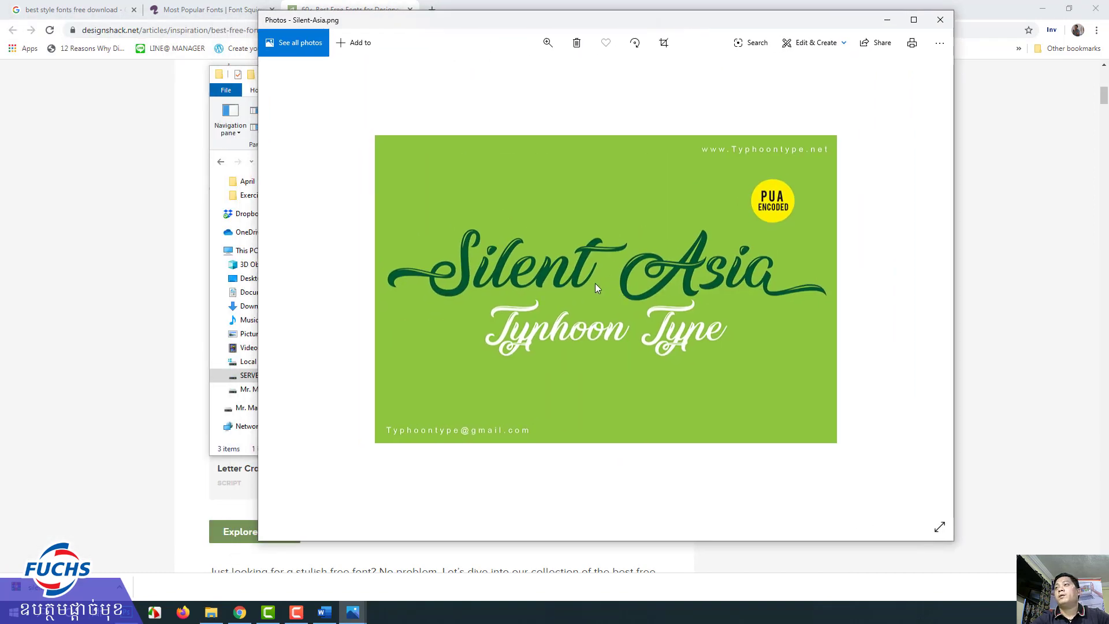
{"action": "left_click", "coordinate": [940, 19]}
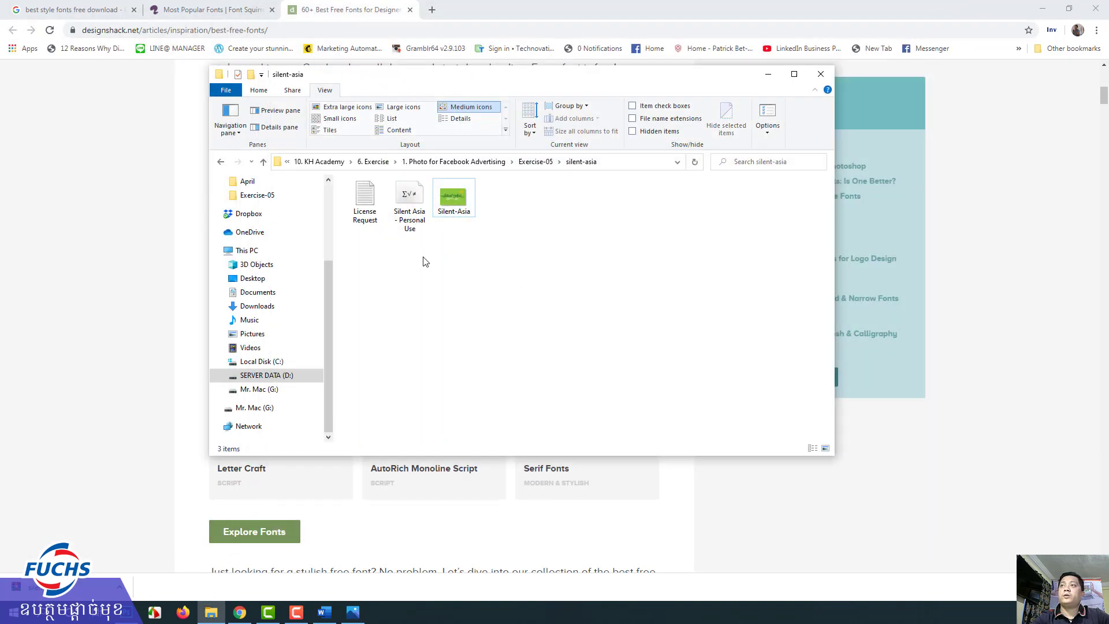
{"action": "mouse_move", "coordinate": [423, 258]}
{"action": "left_mouse_down"}
{"action": "mouse_move", "coordinate": [406, 198]}
{"action": "mouse_move", "coordinate": [428, 261]}
{"action": "left_mouse_up"}
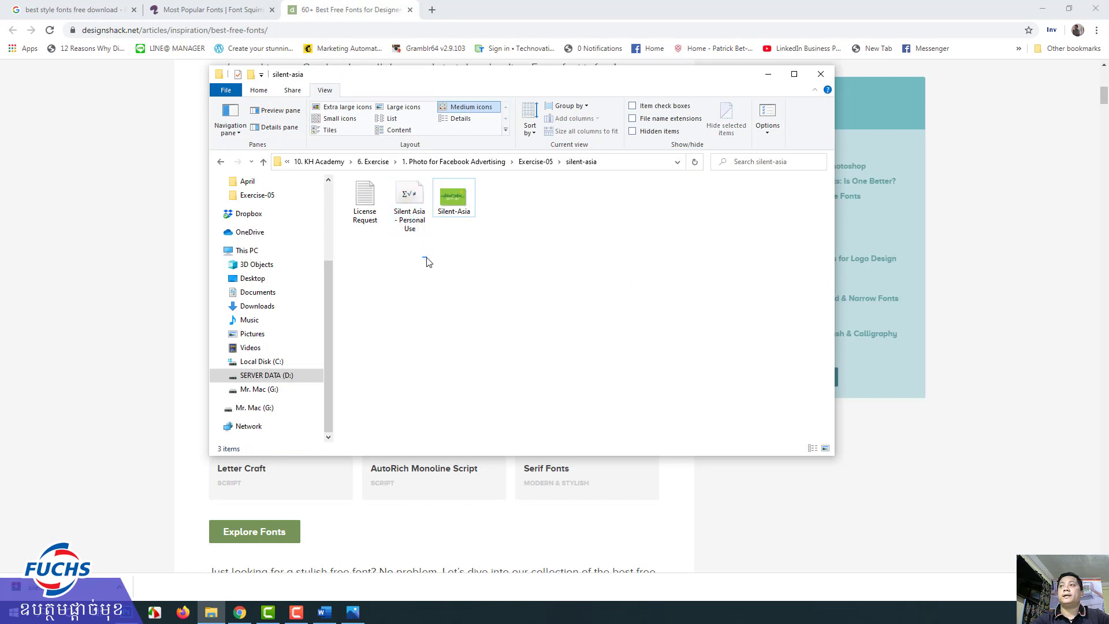
Reopen silent-asia from Exercise-05, select the Silent Asia - Personal Use font file, and reposition the window
{"action": "left_click", "coordinate": [466, 165]}
{"action": "double_click", "coordinate": [622, 234]}
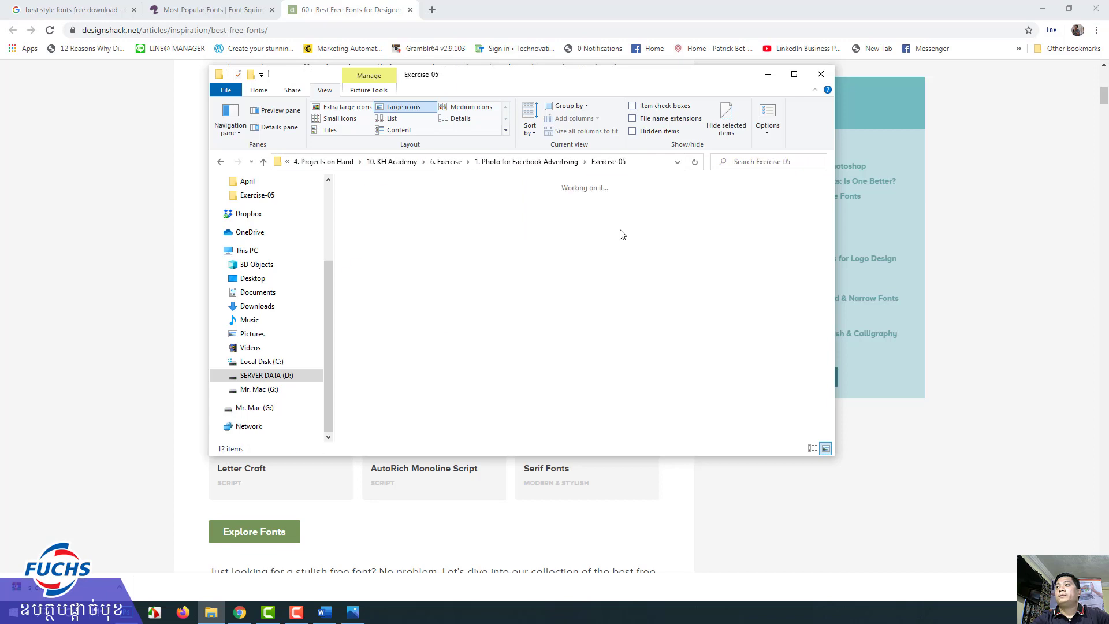
{"action": "left_click", "coordinate": [803, 217]}
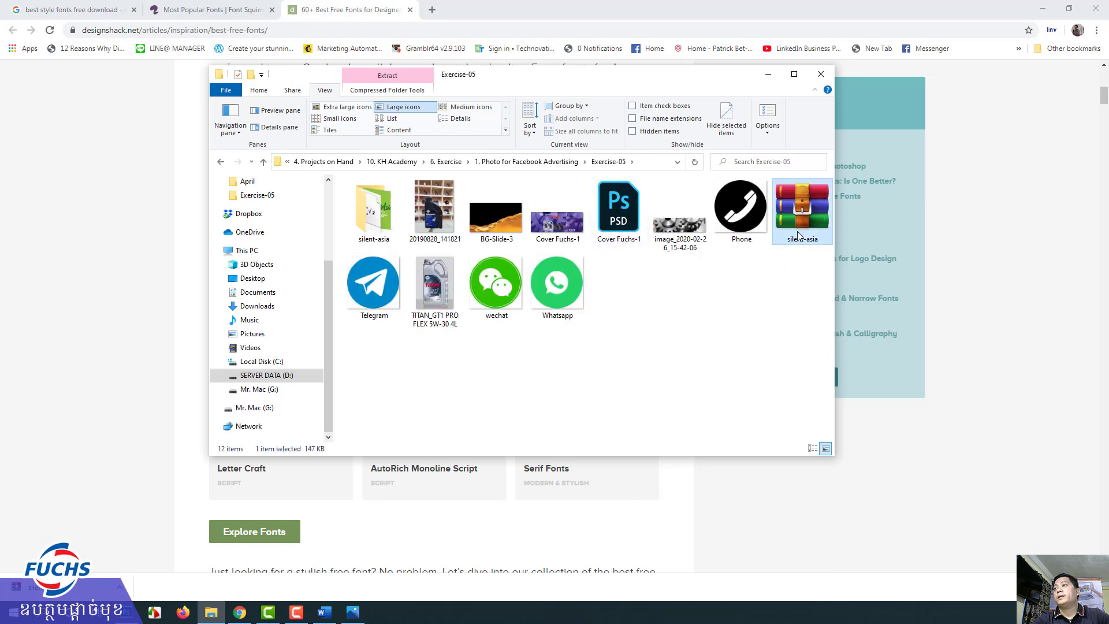
{"action": "double_click", "coordinate": [375, 217]}
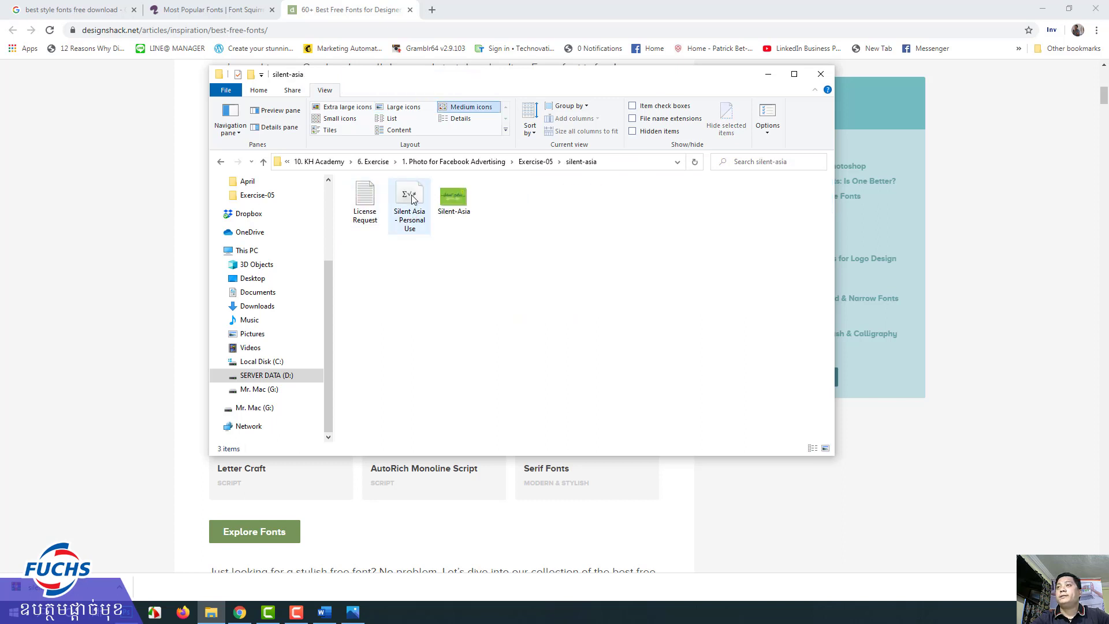
{"action": "left_click", "coordinate": [410, 196]}
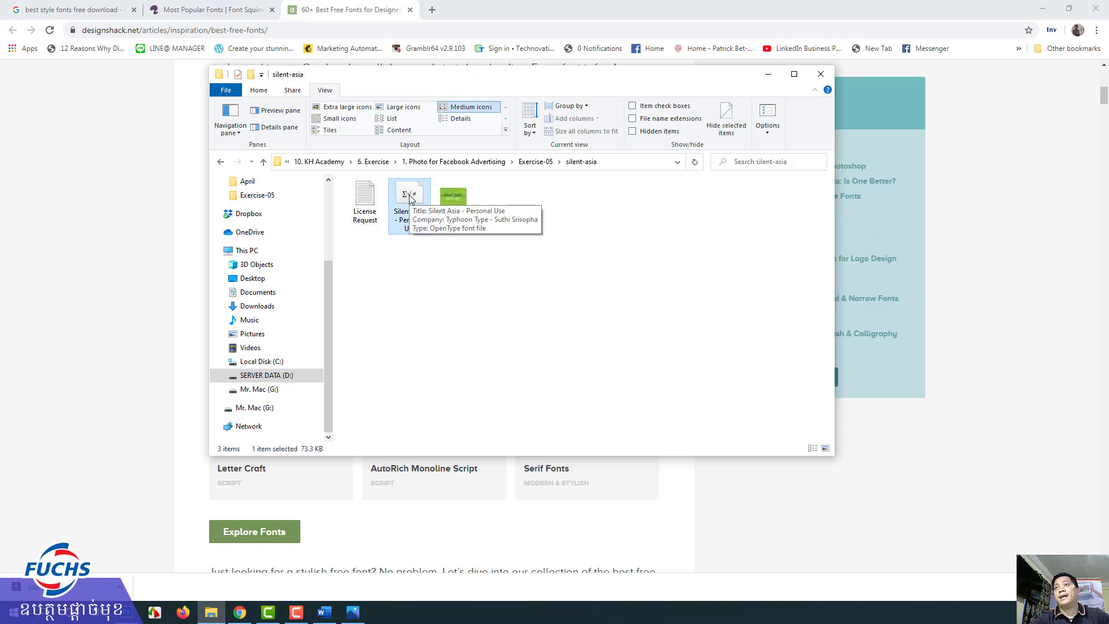
{"action": "left_click_drag", "start_coordinate": [424, 83], "coordinate": [539, 112]}
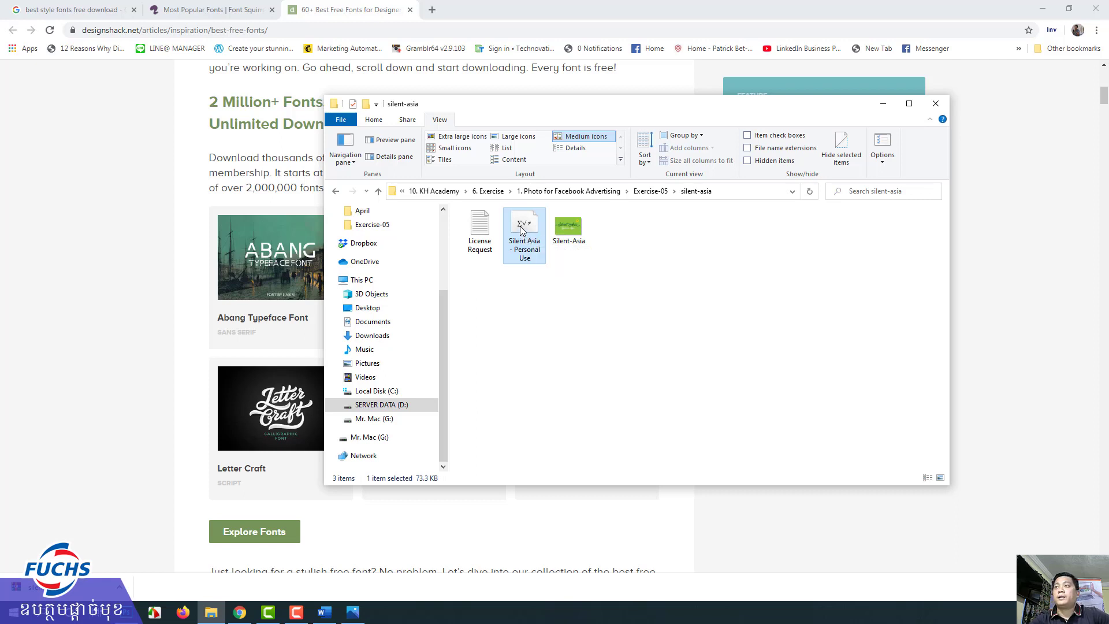
Copy the Silent Asia - Personal Use font file from its right-click menu
{"action": "right_click", "coordinate": [522, 230]}
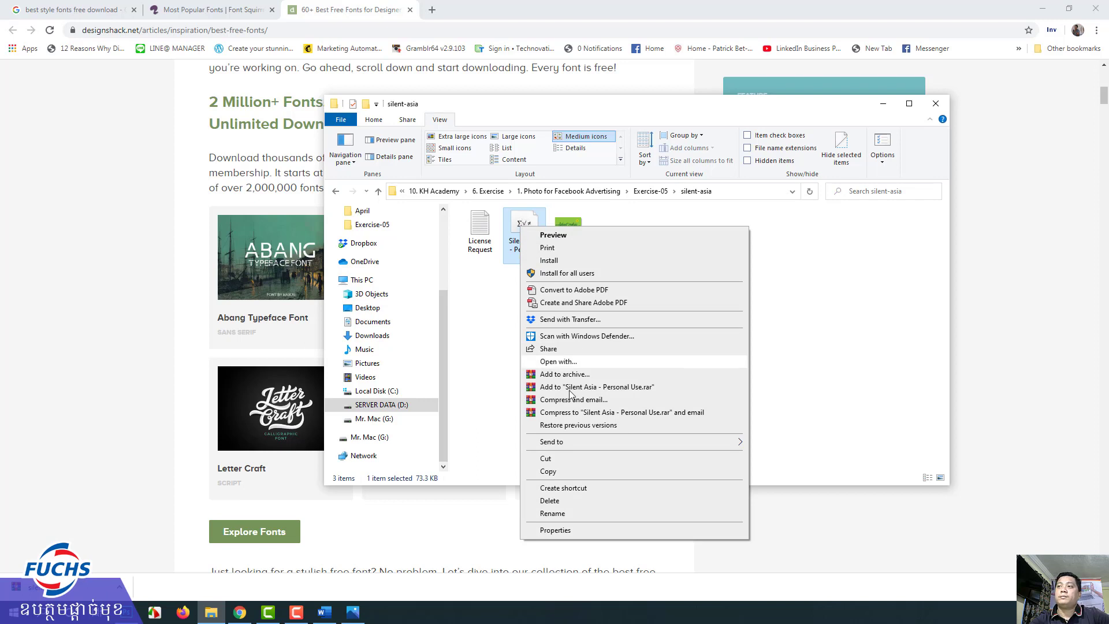
{"action": "left_click", "coordinate": [547, 472]}
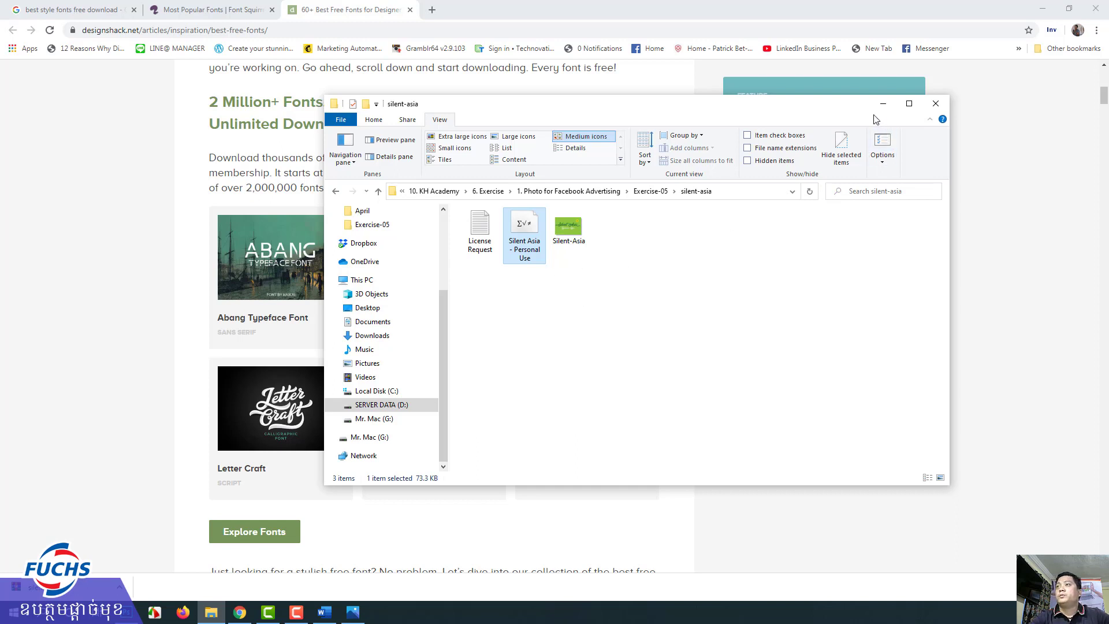
{"action": "right_click", "coordinate": [528, 230]}
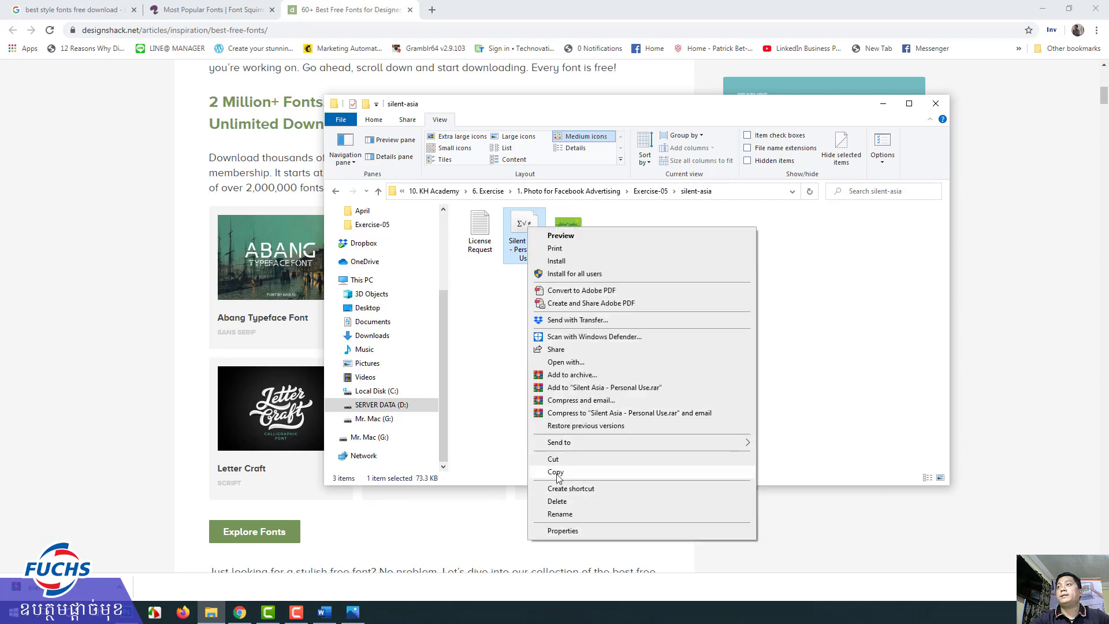
{"action": "left_click", "coordinate": [804, 285]}
Re-enter silent-asia from Exercise-05 and copy the Silent Asia font file once more
{"action": "left_click", "coordinate": [658, 193]}
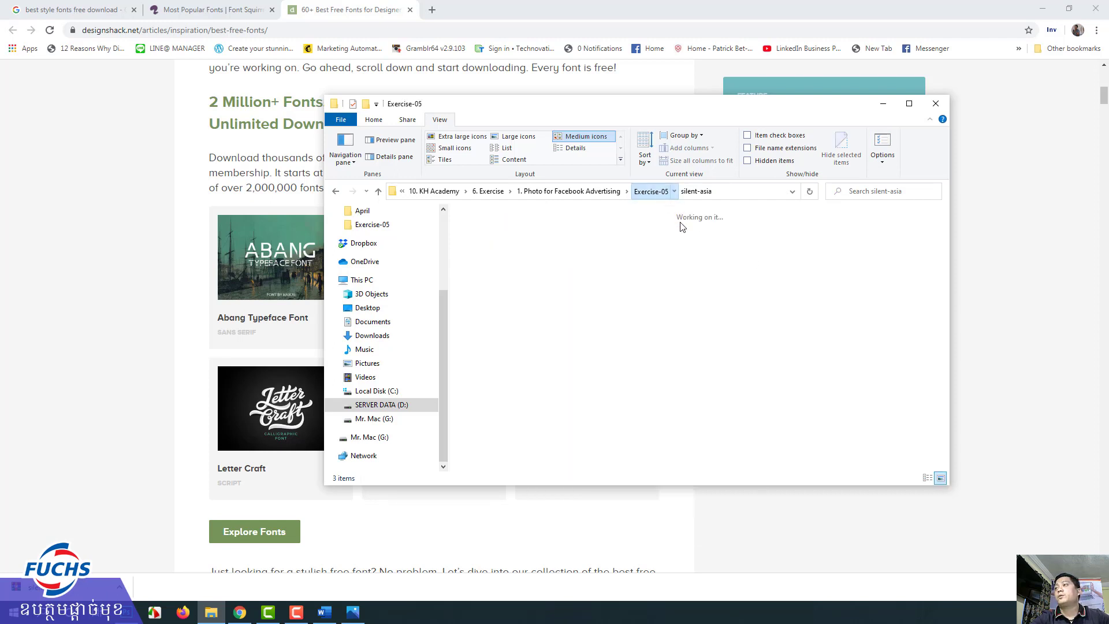
{"action": "left_click", "coordinate": [901, 237]}
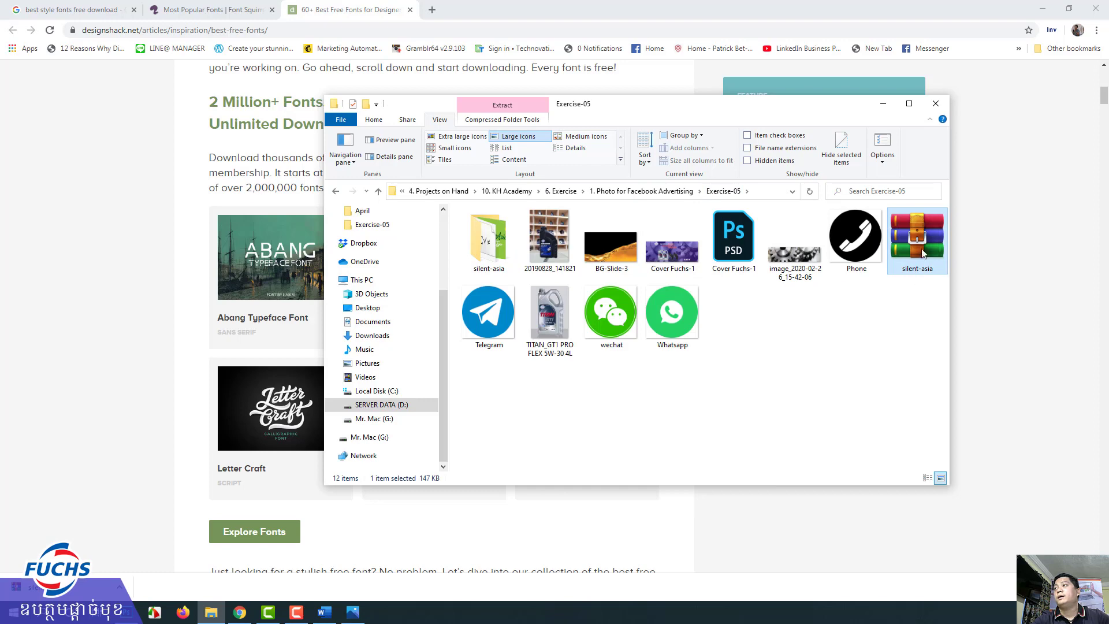
{"action": "double_click", "coordinate": [489, 241]}
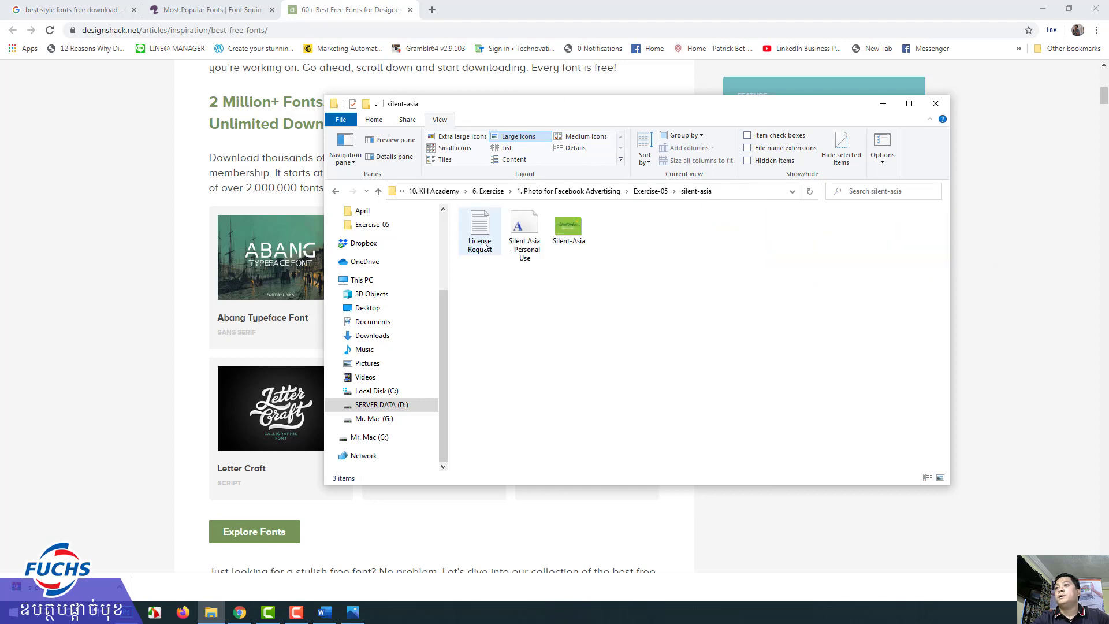
{"action": "left_click", "coordinate": [529, 228]}
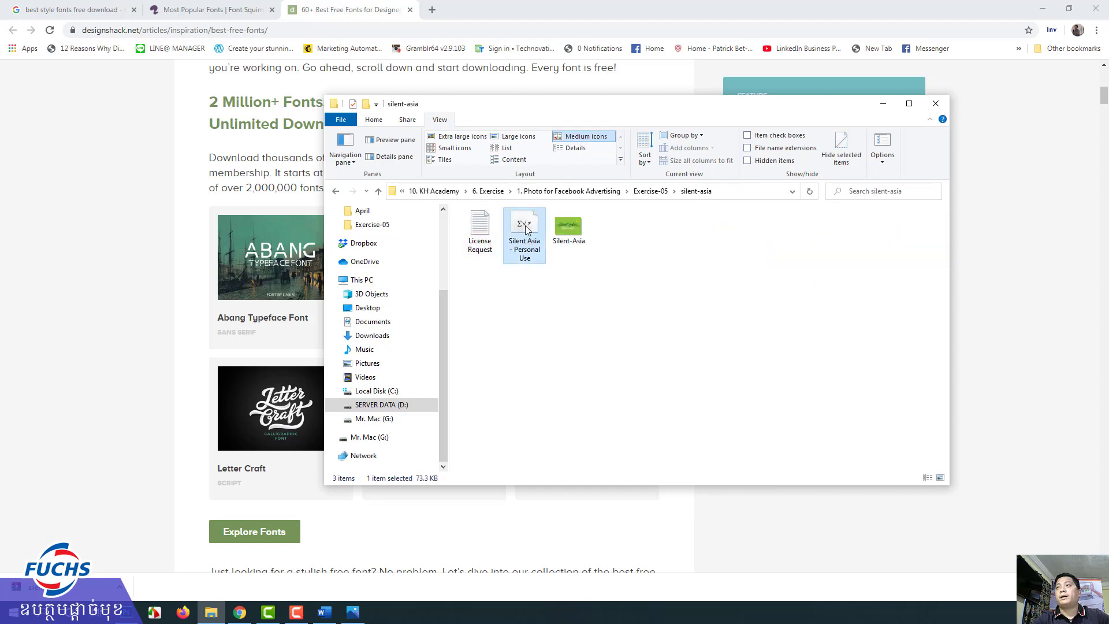
{"action": "right_click", "coordinate": [526, 227]}
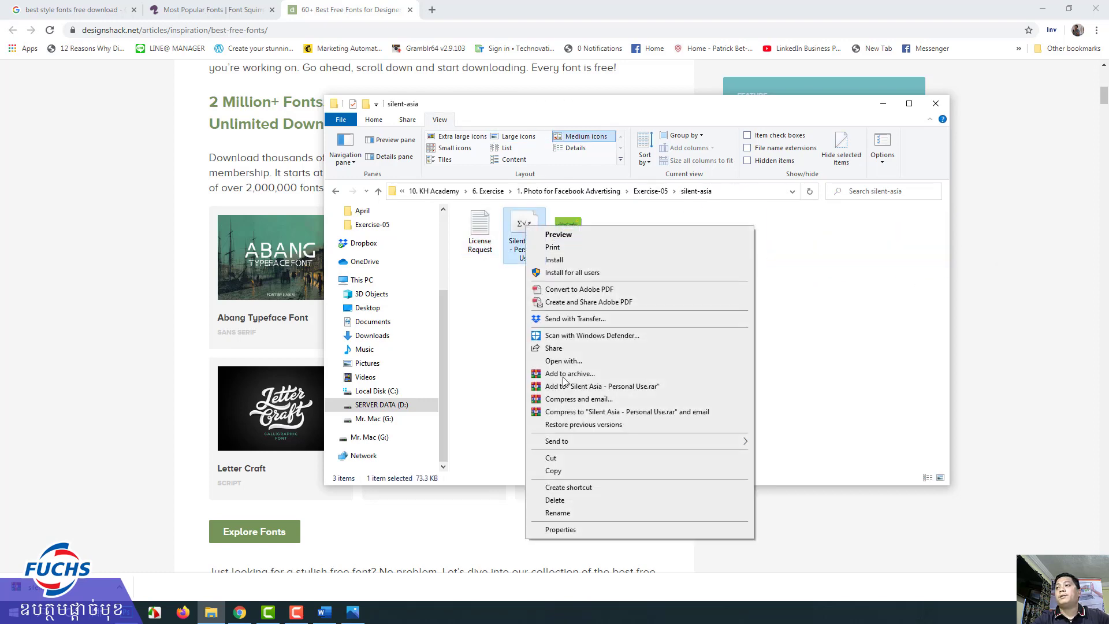
{"action": "left_click", "coordinate": [554, 471]}
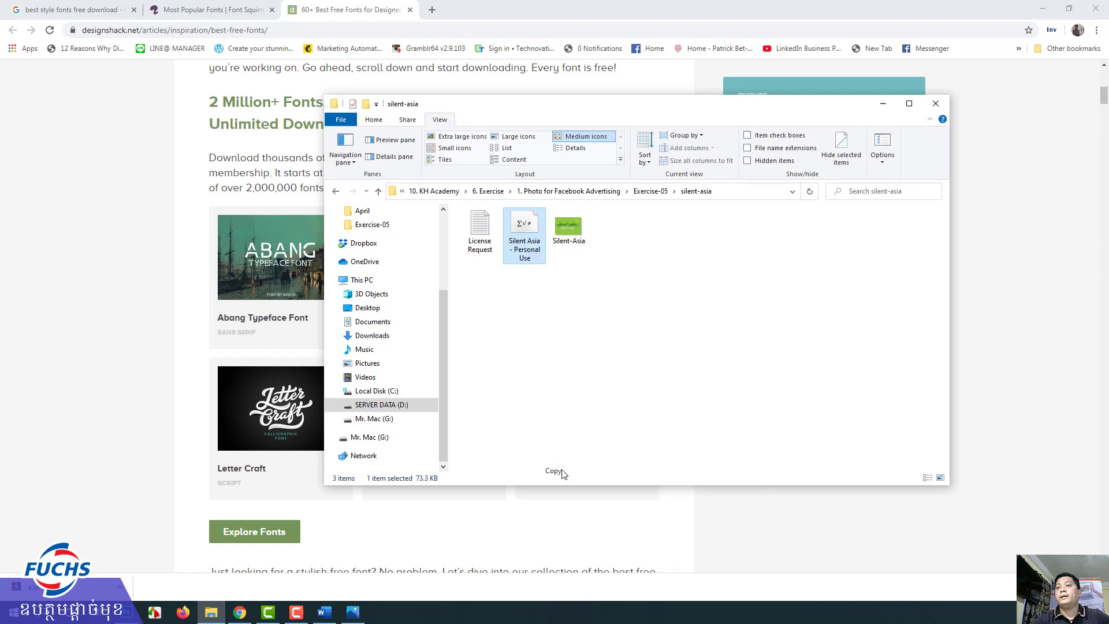
{"action": "left_click", "coordinate": [13, 612]}
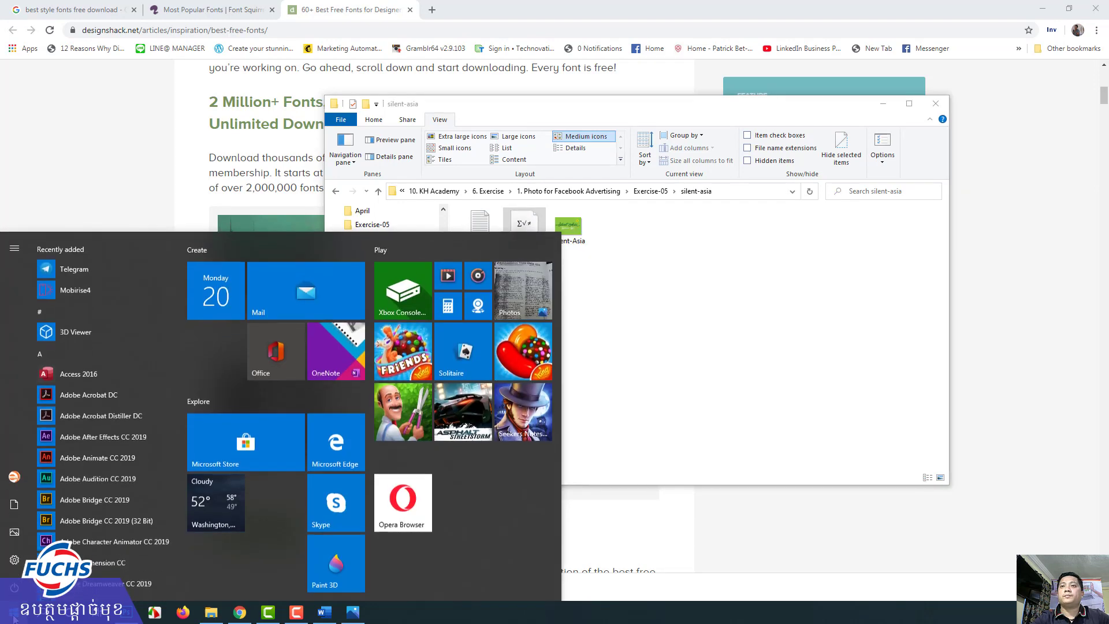
Launch Settings via a Windows search for 'se', maximize it, and search settings for 'fon'
{"action": "left_click", "coordinate": [84, 492]}
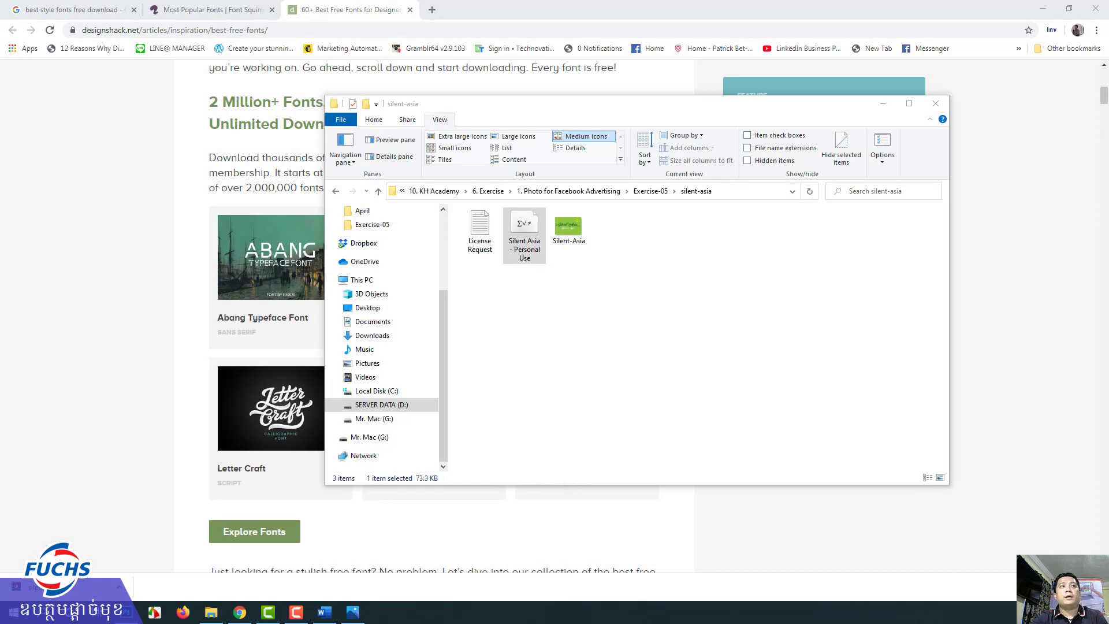
{"action": "left_click", "coordinate": [12, 613]}
{"action": "left_click", "coordinate": [13, 613]}
{"action": "key", "text": "super"}
{"action": "type", "text": "se"}
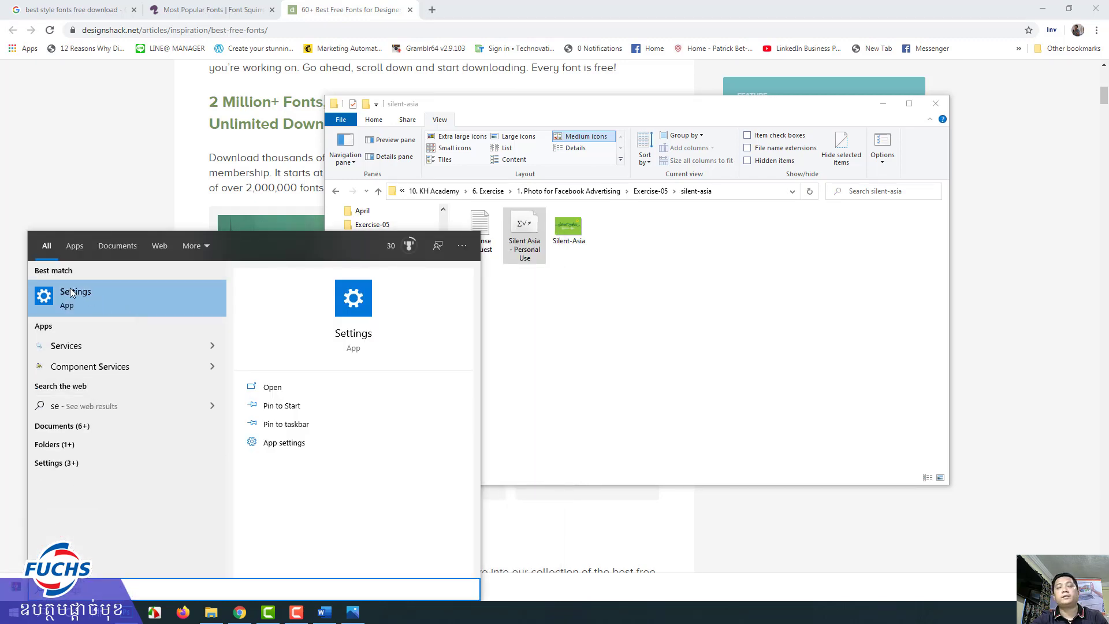
{"action": "left_click", "coordinate": [350, 304]}
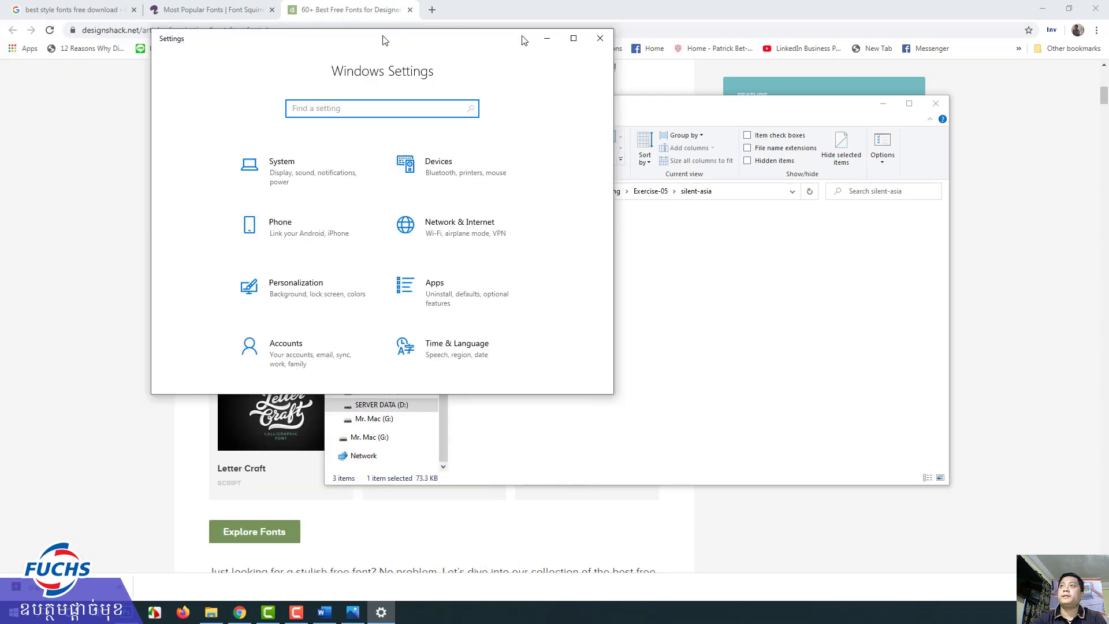
{"action": "left_click_drag", "start_coordinate": [383, 38], "coordinate": [610, 40]}
{"action": "double_click", "coordinate": [613, 42]}
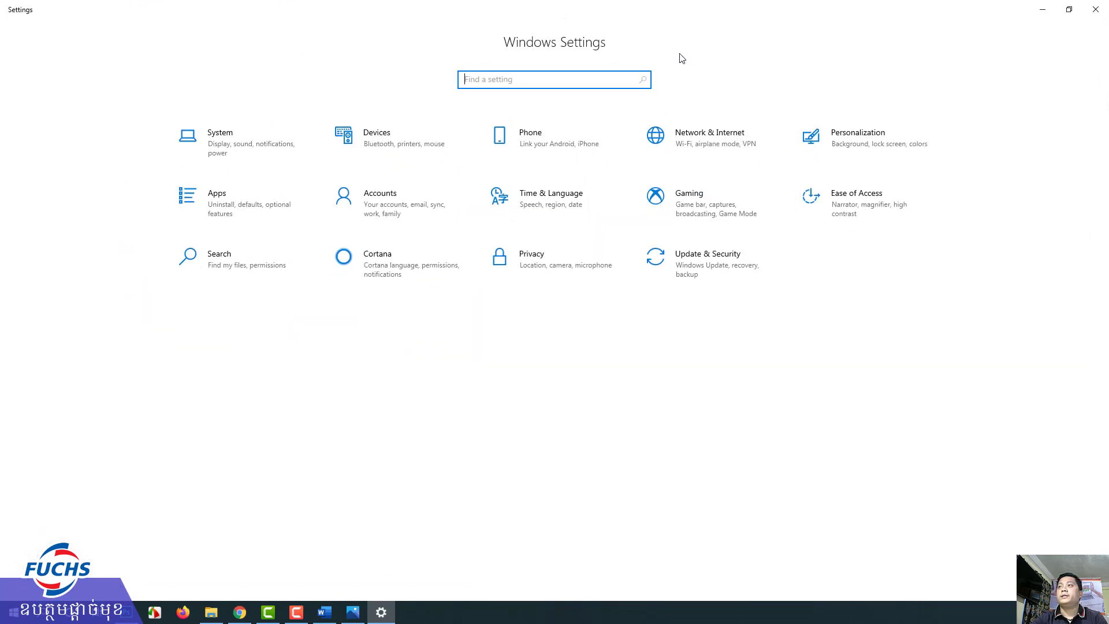
{"action": "type", "text": "f"}
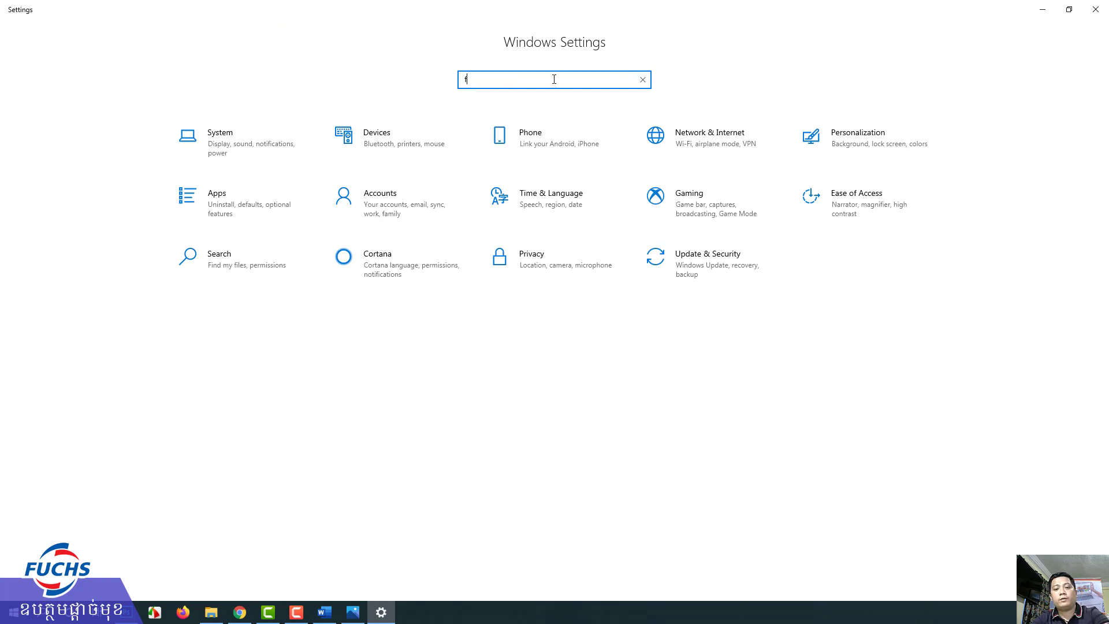
{"action": "type", "text": "ont"}
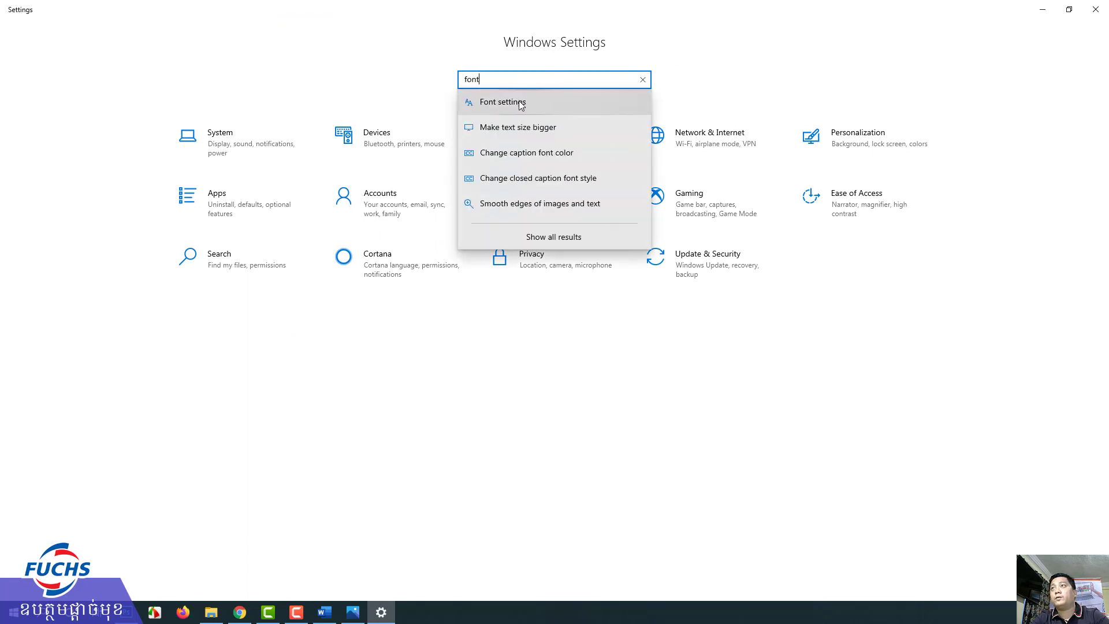
Open the Fonts settings page and scroll through the installed fonts list
{"action": "left_click", "coordinate": [506, 107]}
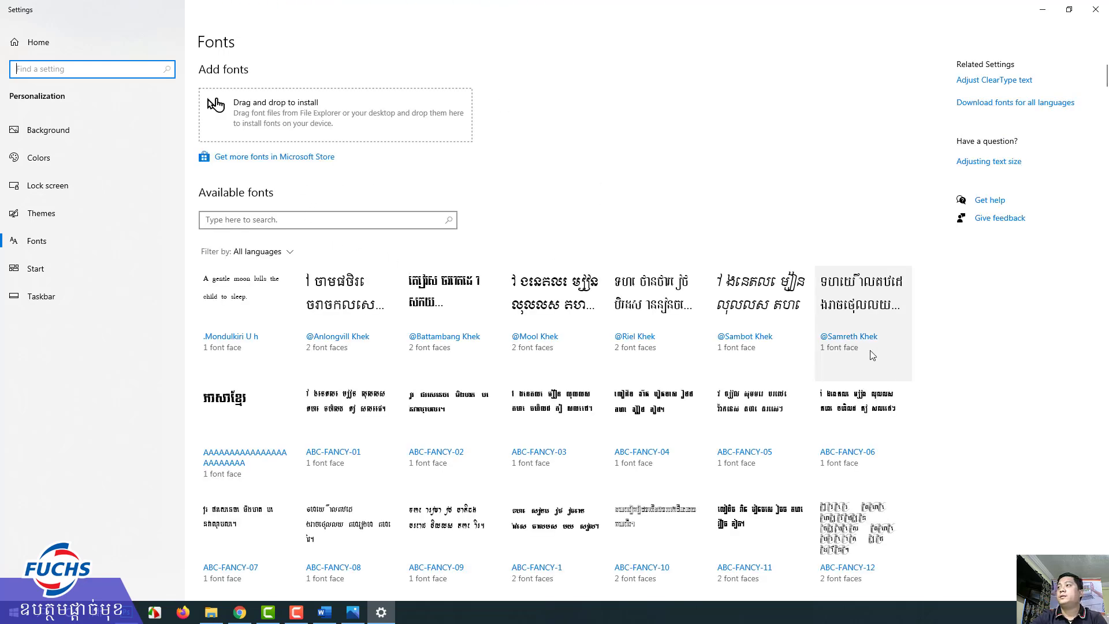
{"action": "scroll", "coordinate": [986, 414], "scroll_direction": "down", "scroll_amount": 2}
{"action": "scroll", "coordinate": [985, 414], "scroll_direction": "down", "scroll_amount": 5}
{"action": "scroll", "coordinate": [990, 413], "scroll_direction": "down", "scroll_amount": 5}
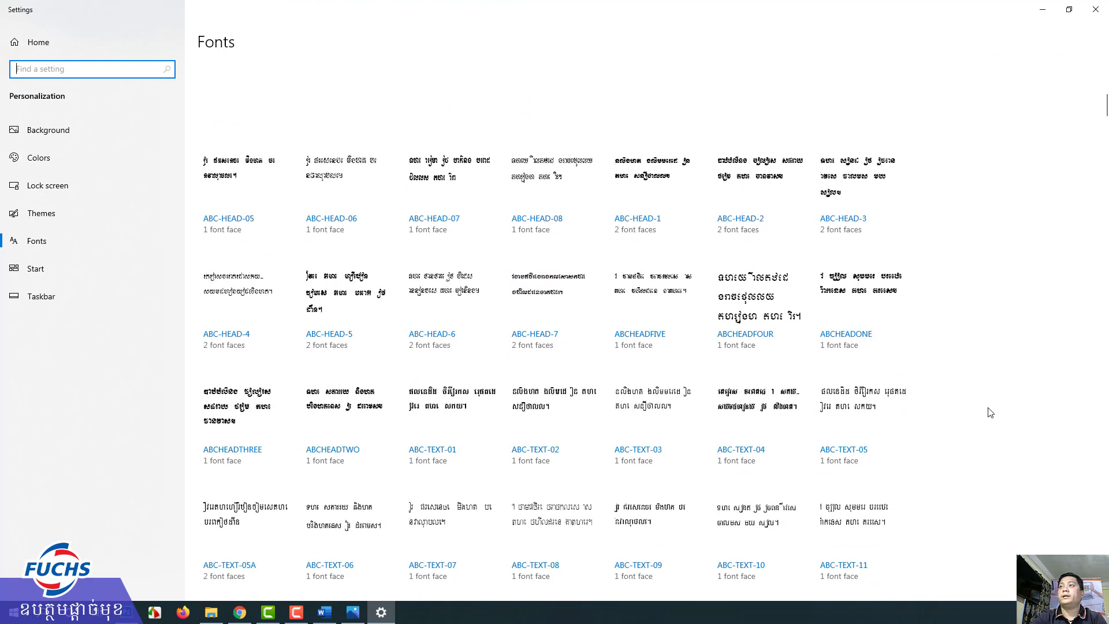
{"action": "scroll", "coordinate": [990, 412], "scroll_direction": "up", "scroll_amount": 5}
{"action": "scroll", "coordinate": [990, 412], "scroll_direction": "up", "scroll_amount": 5}
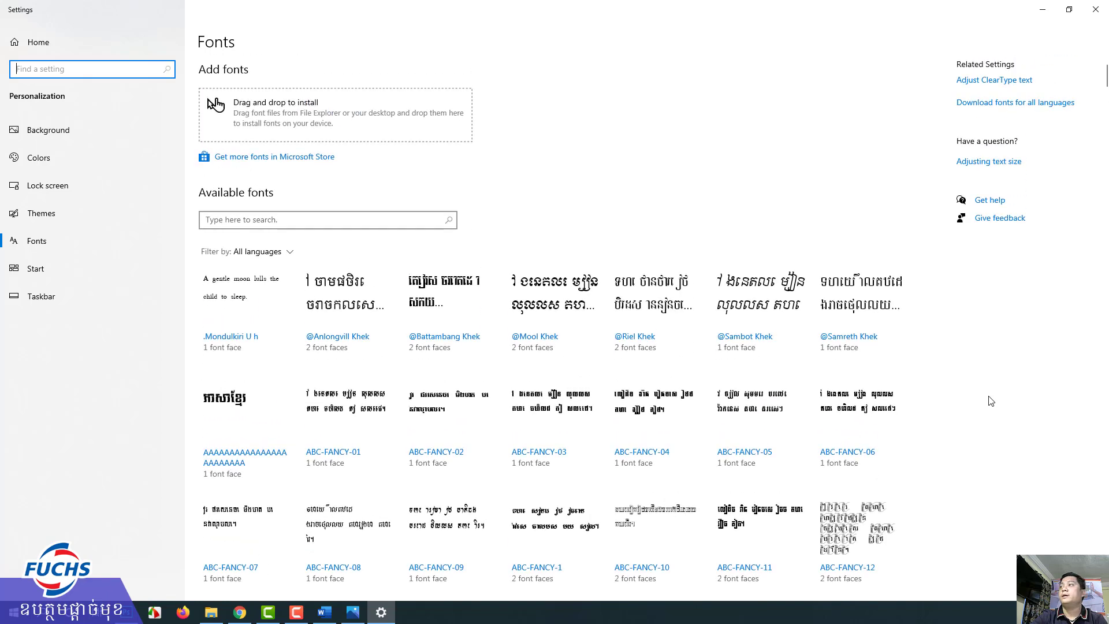
{"action": "left_click", "coordinate": [989, 399]}
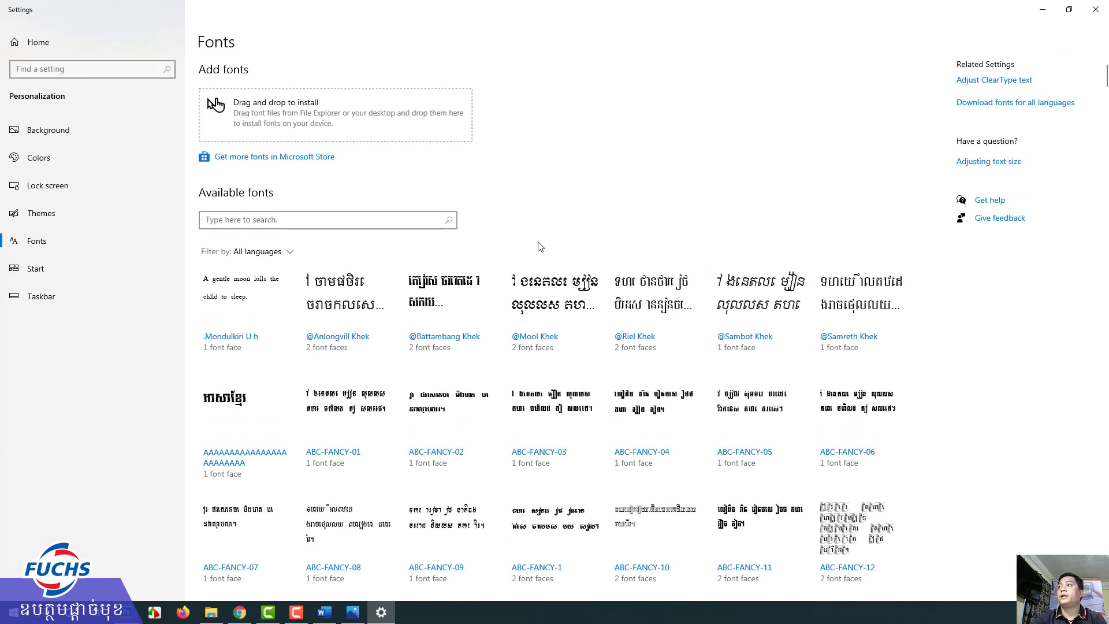
{"action": "left_click", "coordinate": [1070, 9]}
{"action": "left_click_drag", "start_coordinate": [399, 395], "coordinate": [399, 504]}
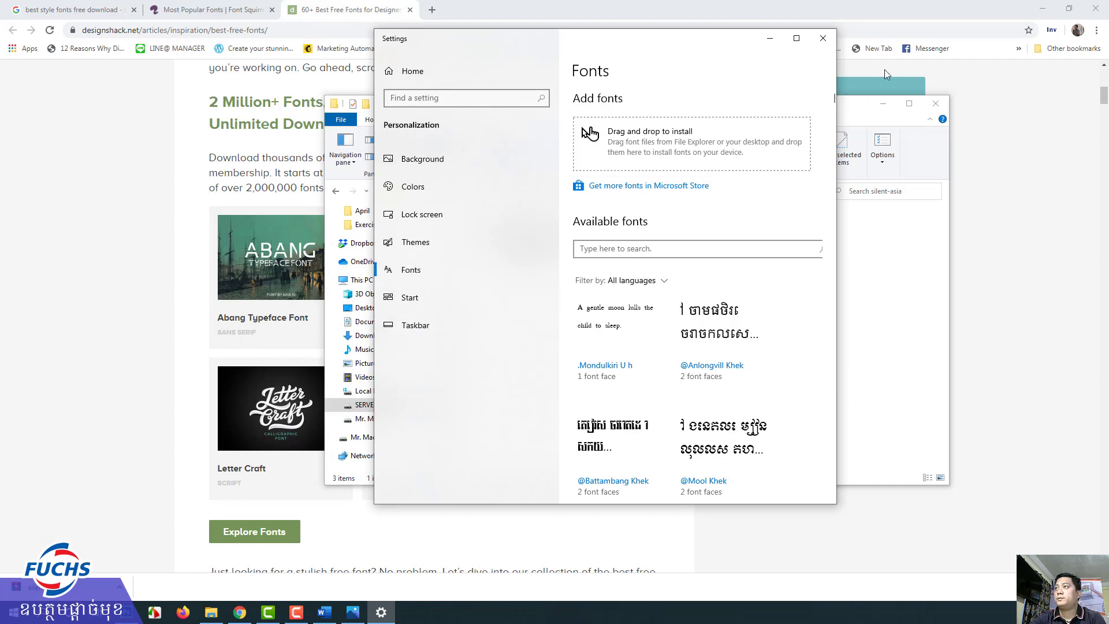
{"action": "left_click", "coordinate": [796, 38]}
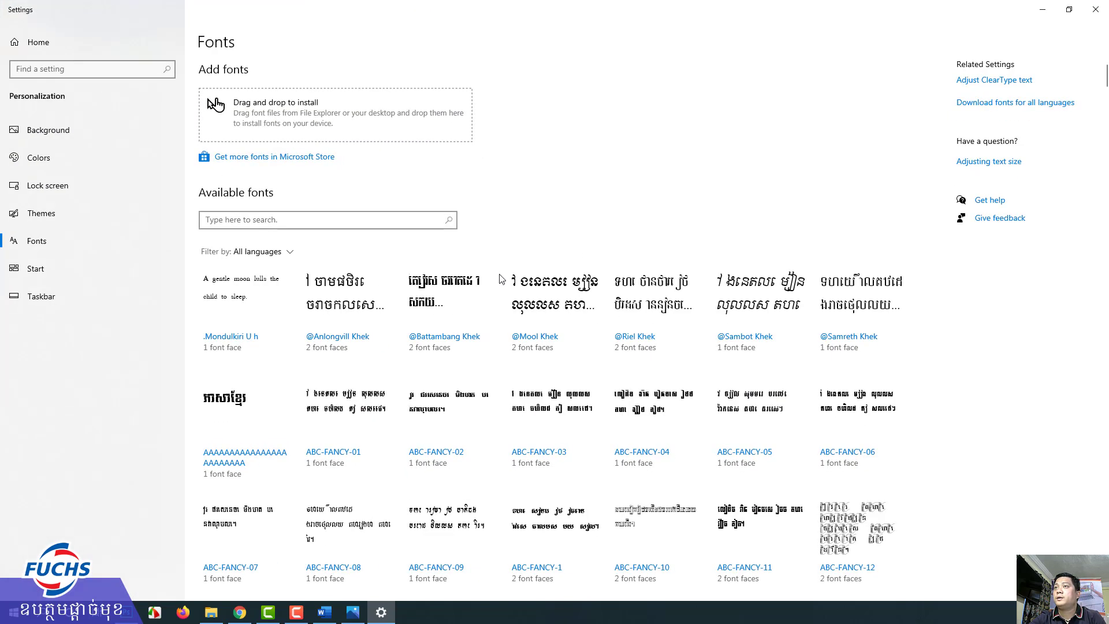
Keep the language filter on All languages and scroll the available fonts
{"action": "left_click", "coordinate": [284, 253]}
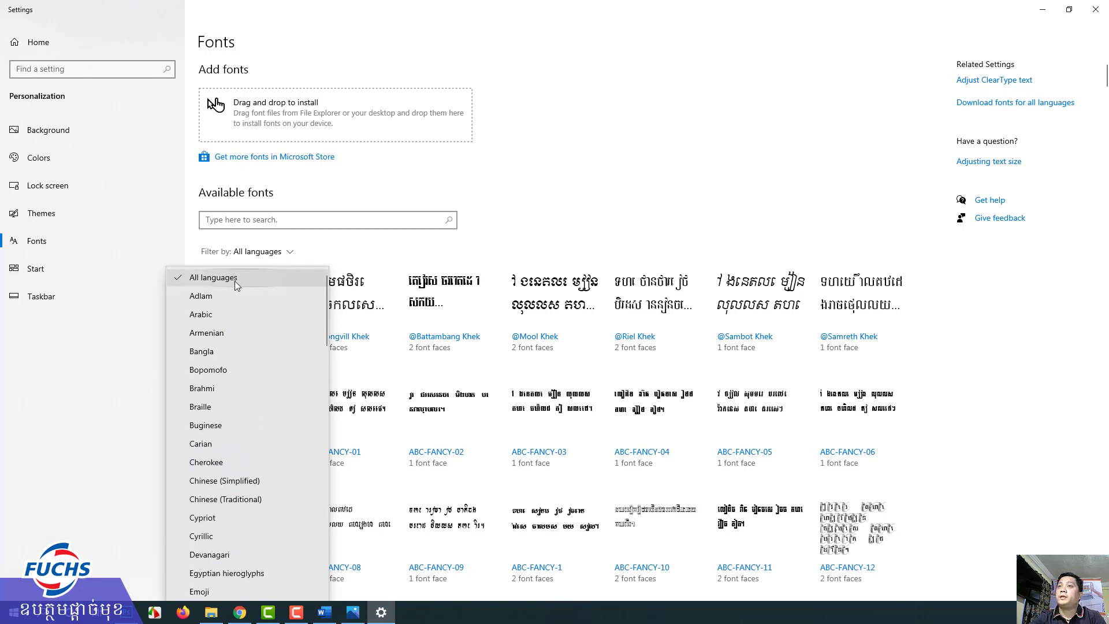
{"action": "left_click", "coordinate": [364, 250]}
{"action": "scroll", "coordinate": [317, 335], "scroll_direction": "down", "scroll_amount": 10}
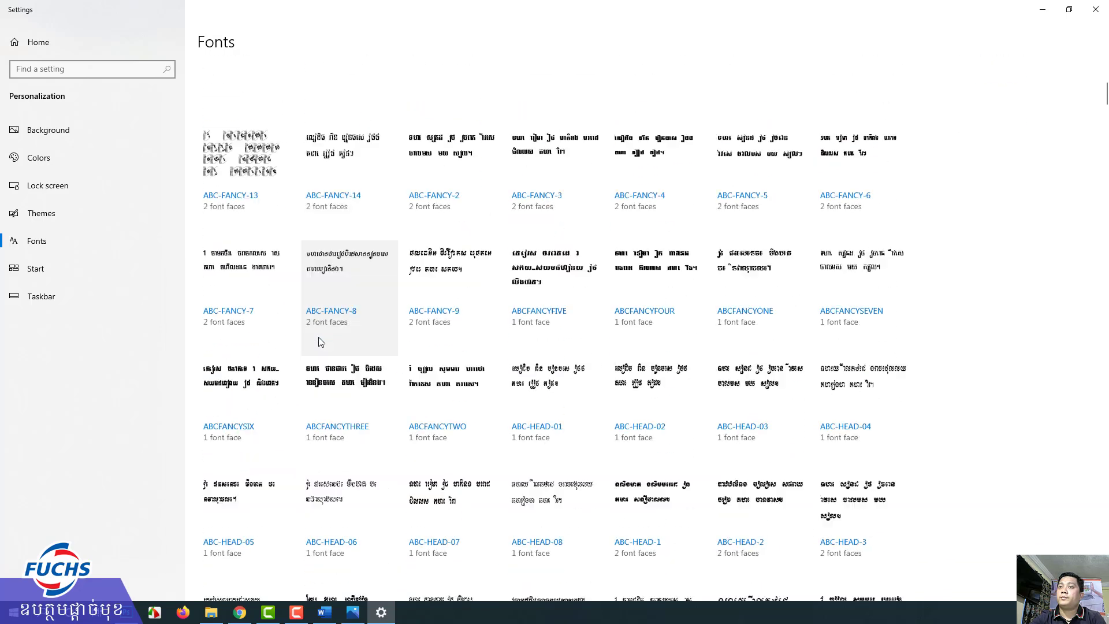
{"action": "scroll", "coordinate": [318, 338], "scroll_direction": "down", "scroll_amount": 5}
{"action": "scroll", "coordinate": [980, 318], "scroll_direction": "up", "scroll_amount": 10}
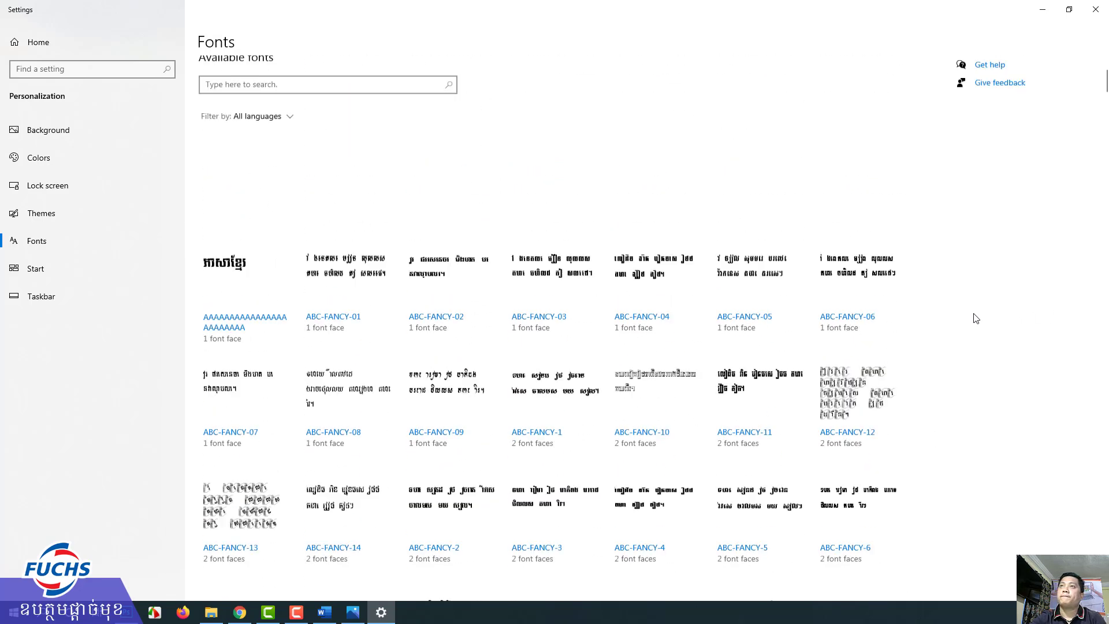
{"action": "scroll", "coordinate": [972, 317], "scroll_direction": "up", "scroll_amount": 2}
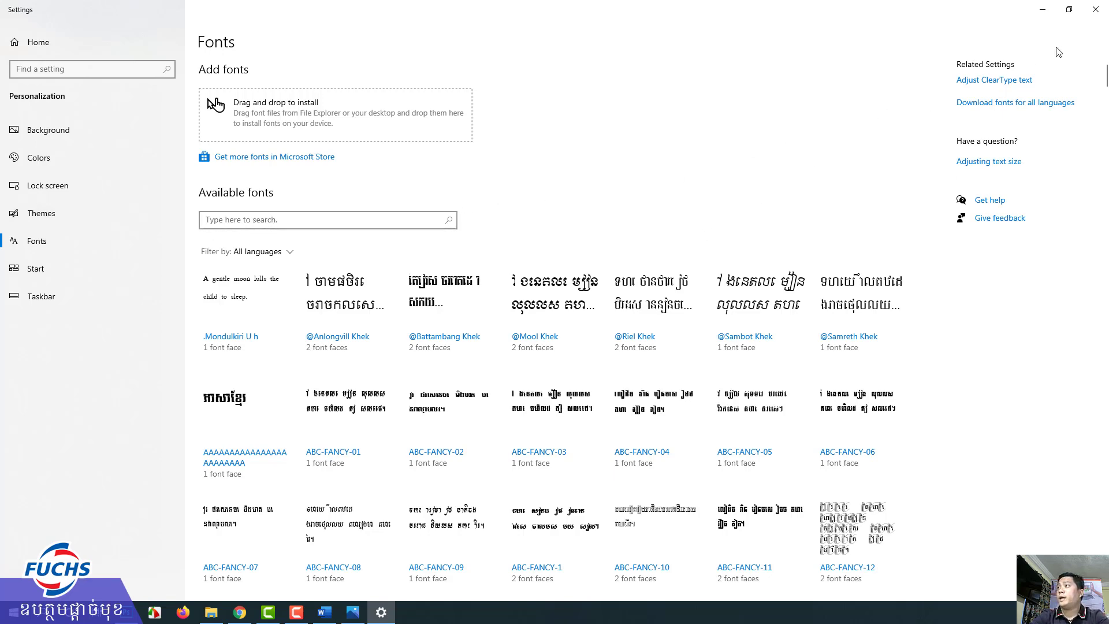
Close Settings and copy the Silent Asia font file again
{"action": "left_click", "coordinate": [1095, 14]}
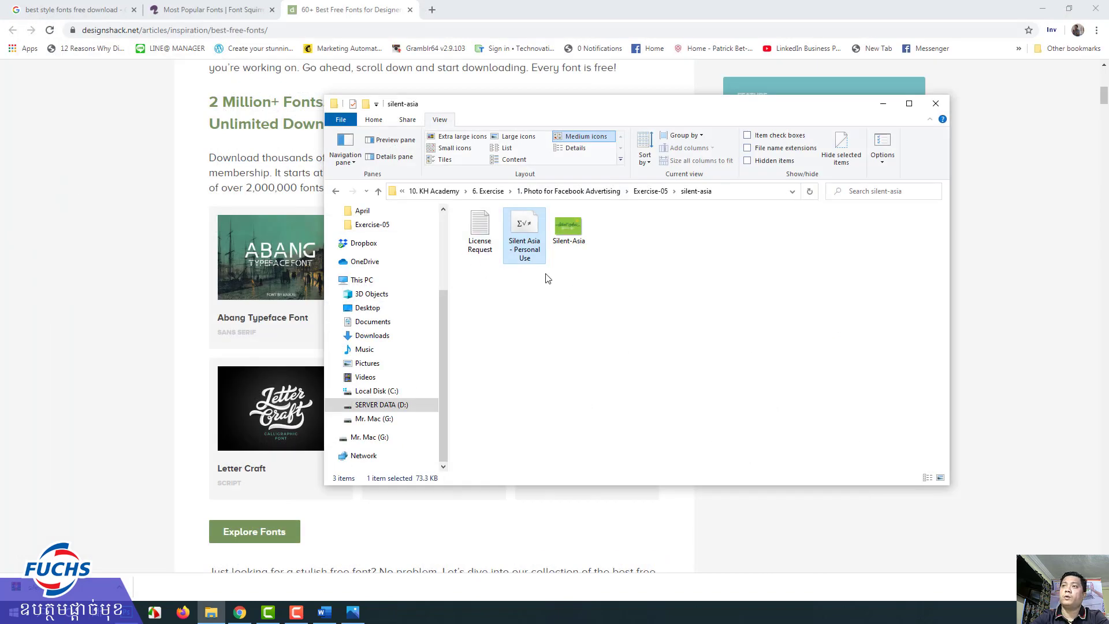
{"action": "right_click", "coordinate": [520, 226]}
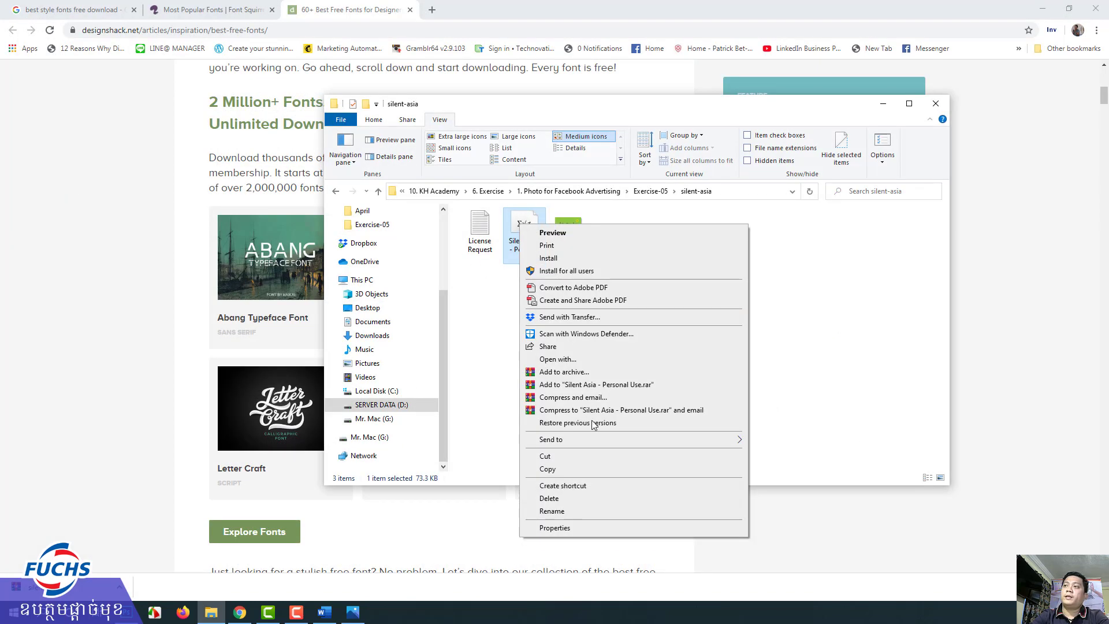
{"action": "left_click", "coordinate": [547, 469]}
{"action": "left_click", "coordinate": [592, 353]}
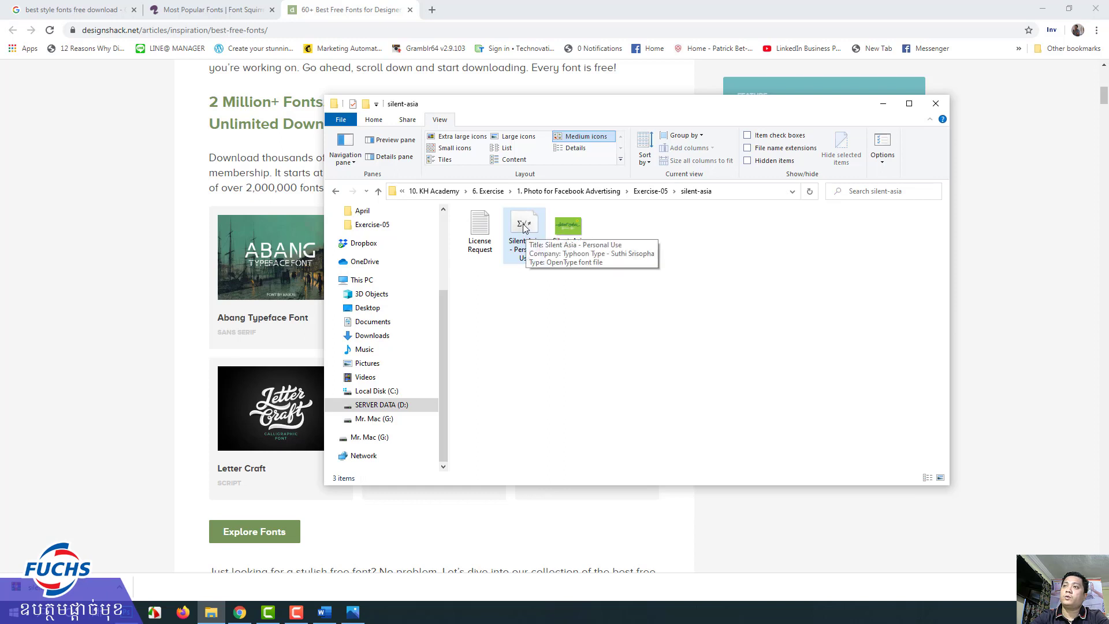
Paste the Silent Asia font into C:\Windows\Fonts, confirming replacement of the installed font
{"action": "left_click", "coordinate": [377, 391]}
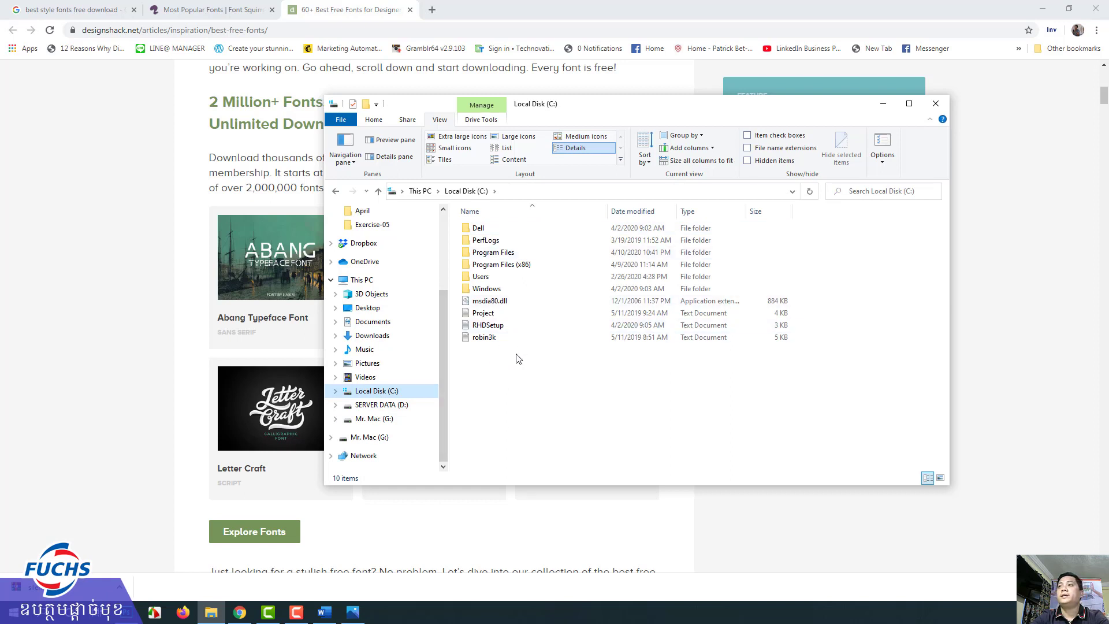
{"action": "left_click", "coordinate": [492, 290]}
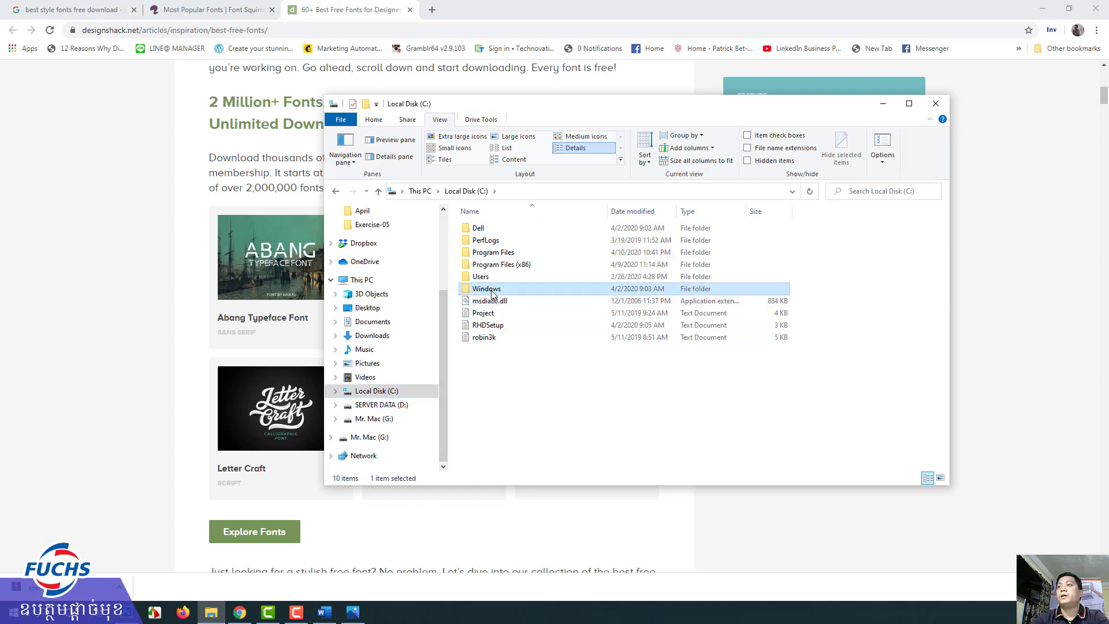
{"action": "double_click", "coordinate": [490, 289]}
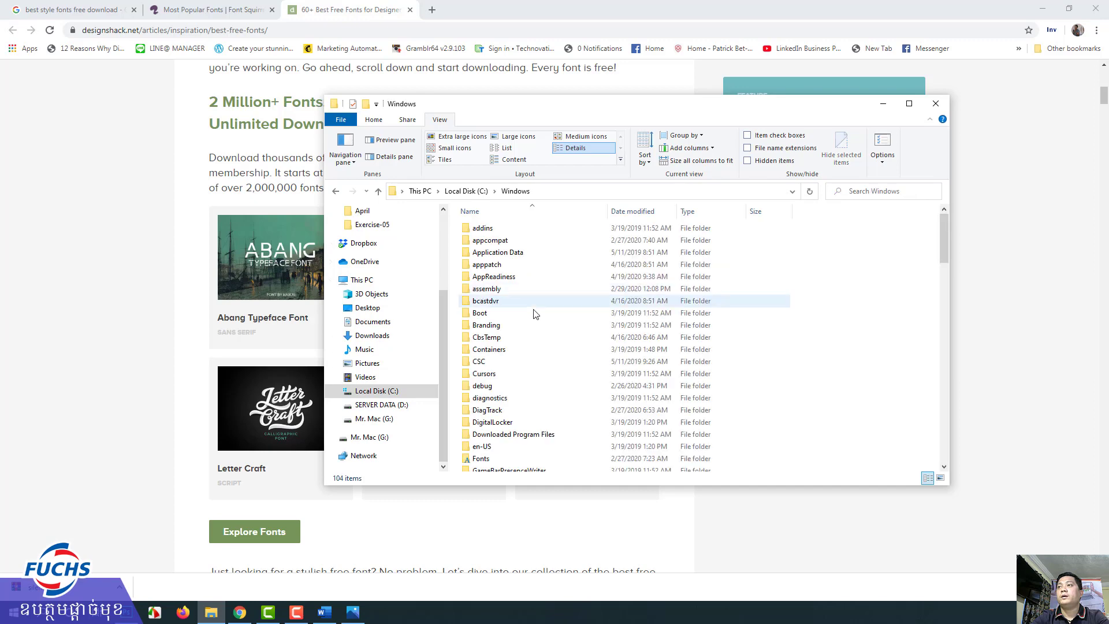
{"action": "scroll", "coordinate": [520, 393], "scroll_direction": "down", "scroll_amount": 1}
{"action": "left_click", "coordinate": [496, 430]}
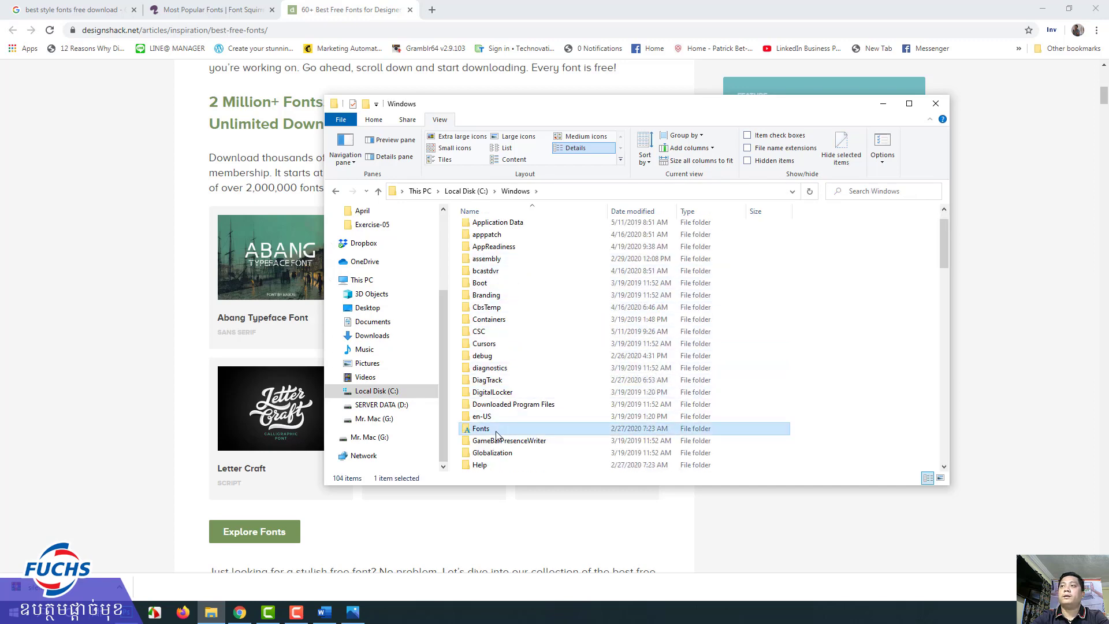
{"action": "right_click", "coordinate": [488, 433]}
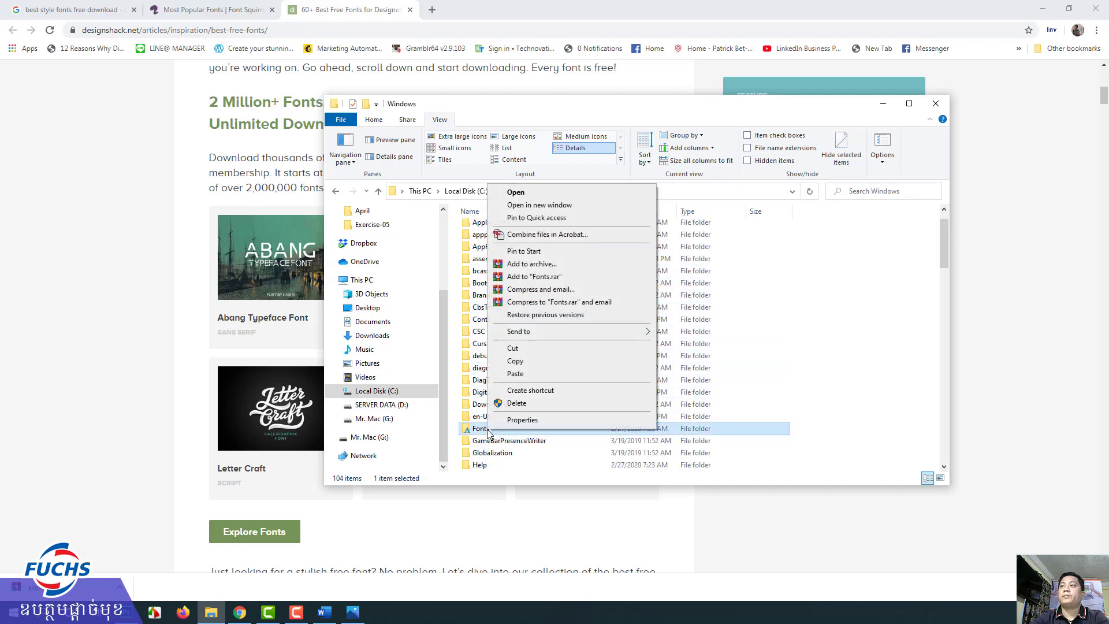
{"action": "left_click", "coordinate": [509, 375]}
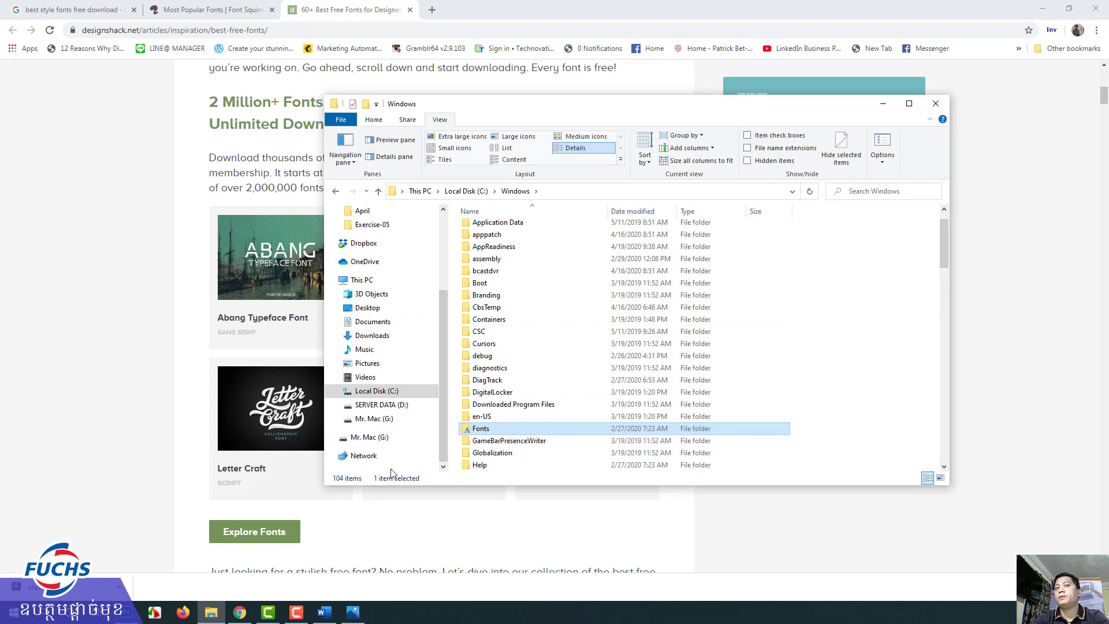
{"action": "right_click", "coordinate": [494, 434]}
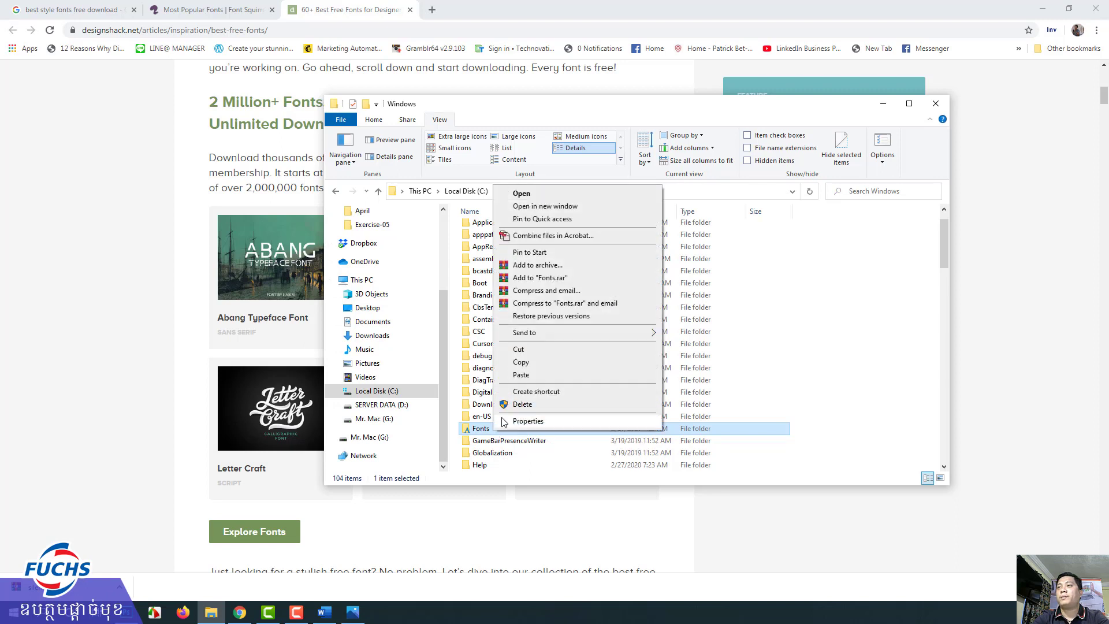
{"action": "left_click", "coordinate": [520, 375]}
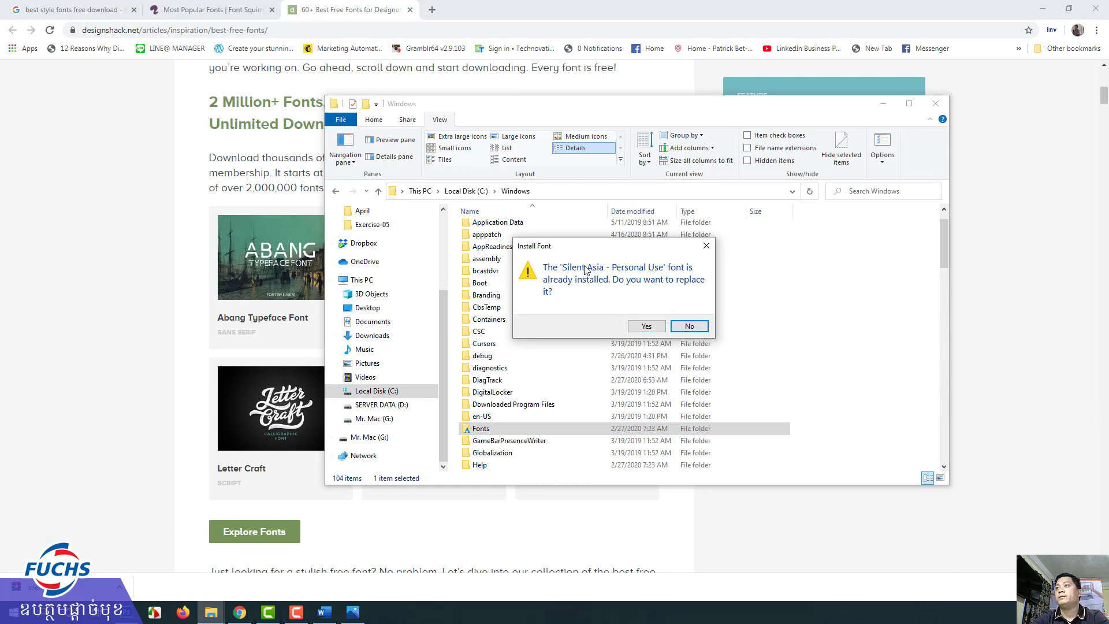
{"action": "left_click", "coordinate": [645, 326]}
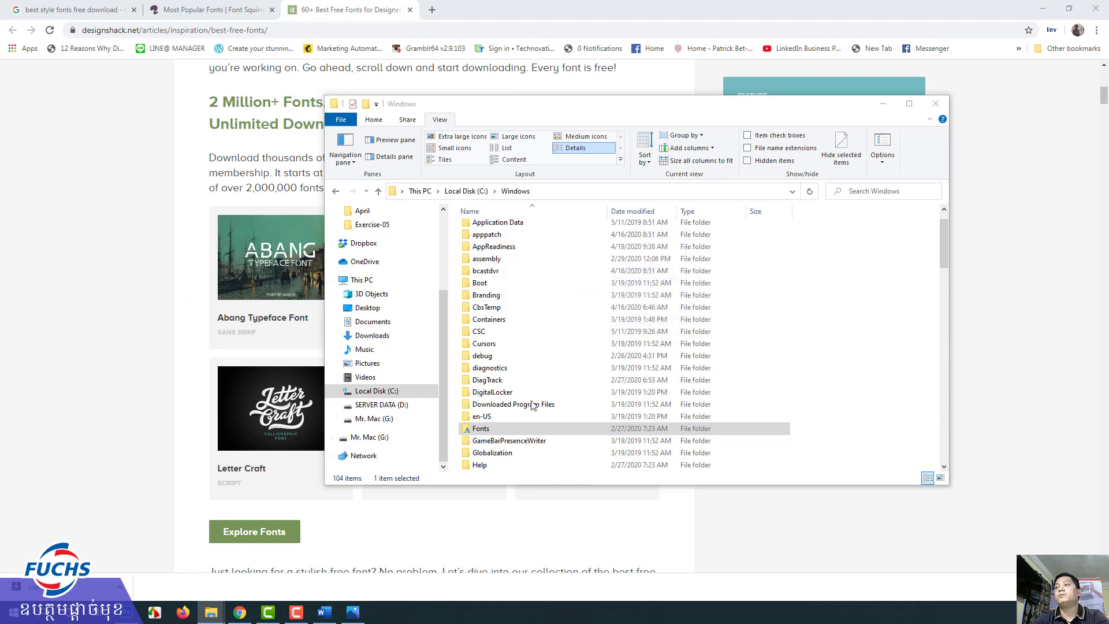
{"action": "left_click", "coordinate": [521, 434]}
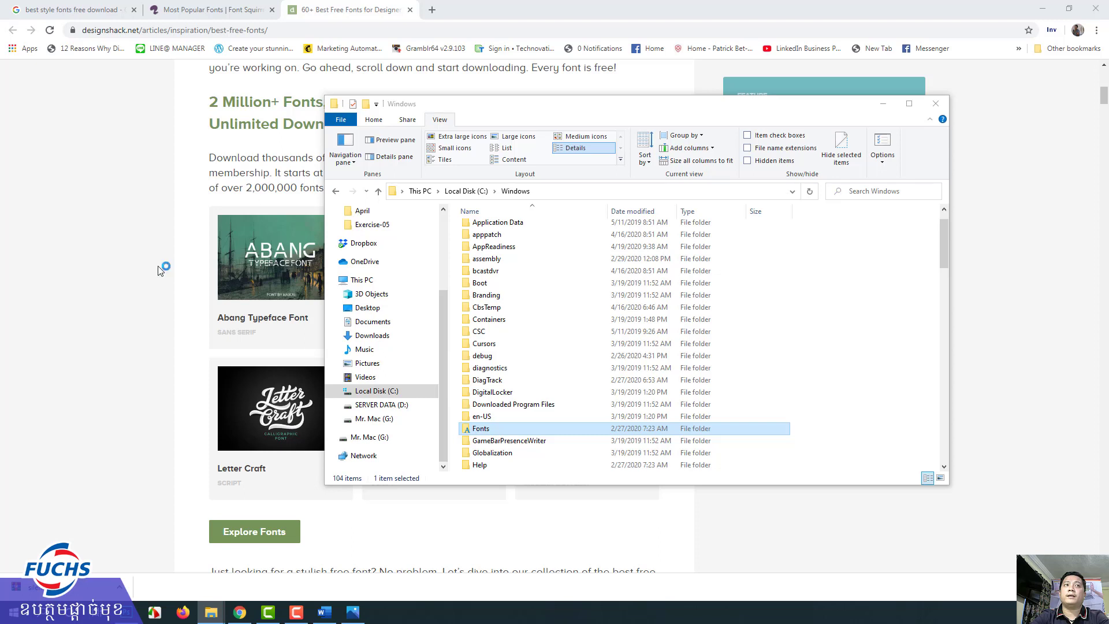
Open the Windows Fonts folder, maximize and restore it, then close it
{"action": "left_click", "coordinate": [212, 611]}
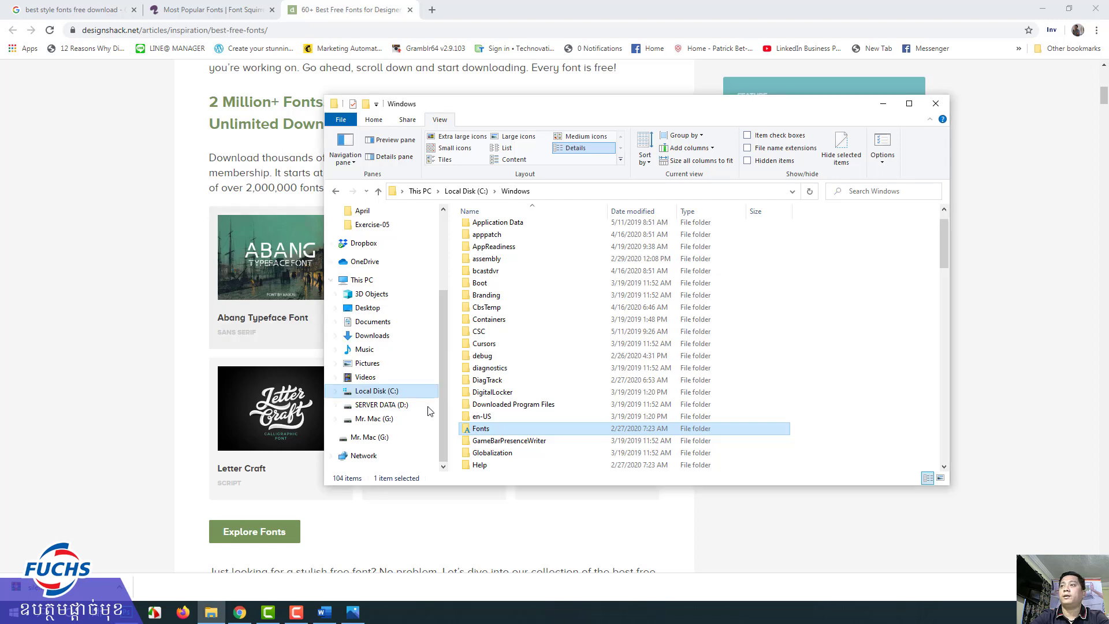
{"action": "double_click", "coordinate": [492, 433]}
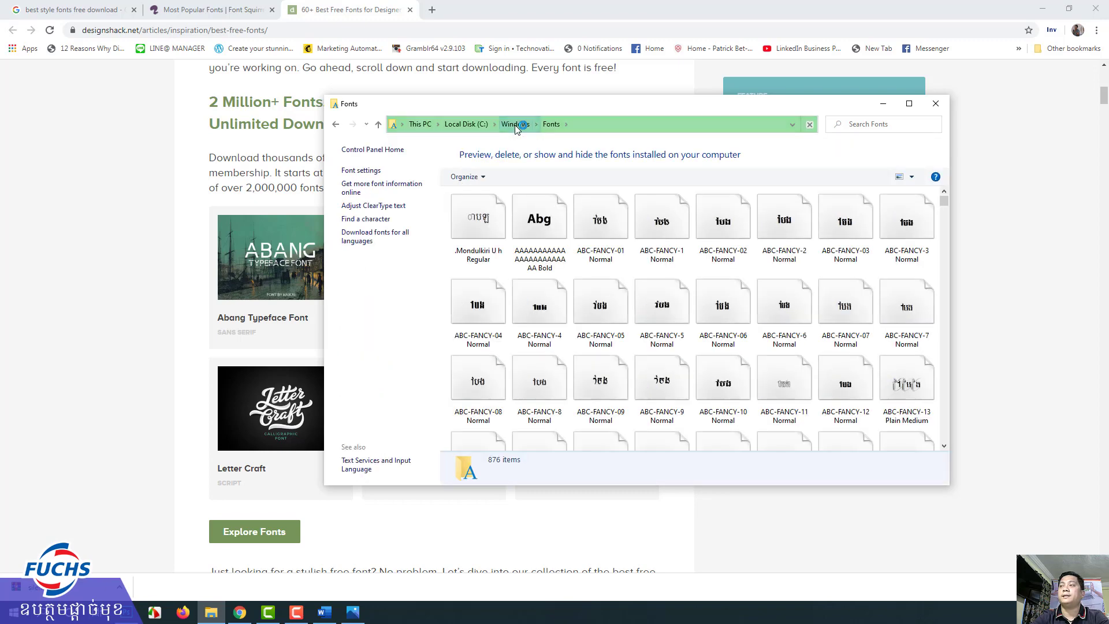
{"action": "left_click", "coordinate": [910, 108]}
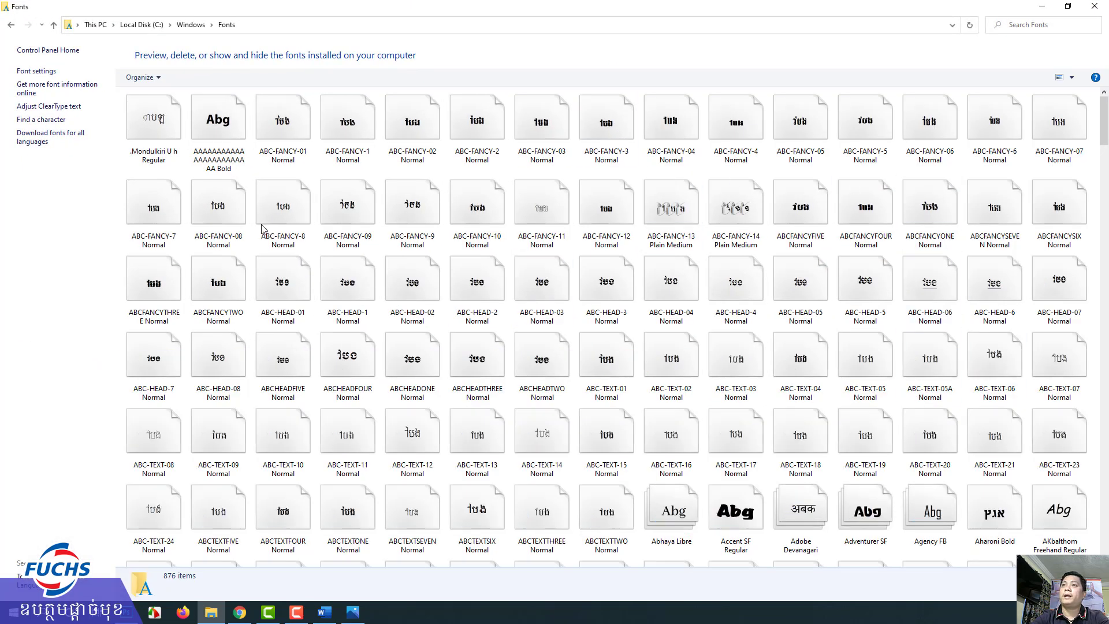
{"action": "right_click", "coordinate": [184, 171]}
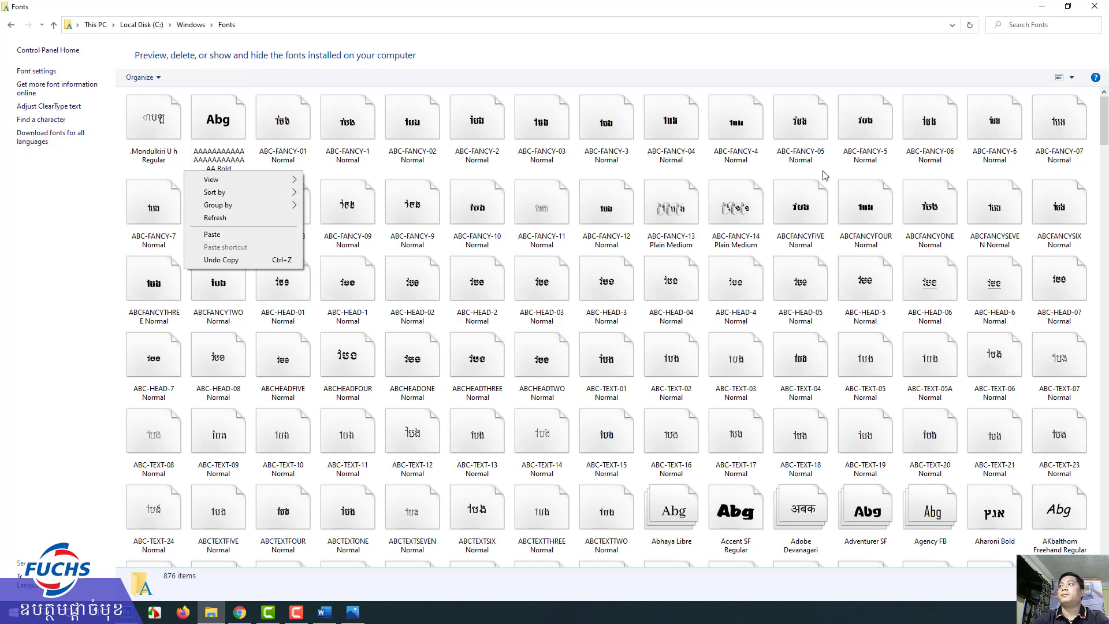
{"action": "left_click", "coordinate": [1068, 7]}
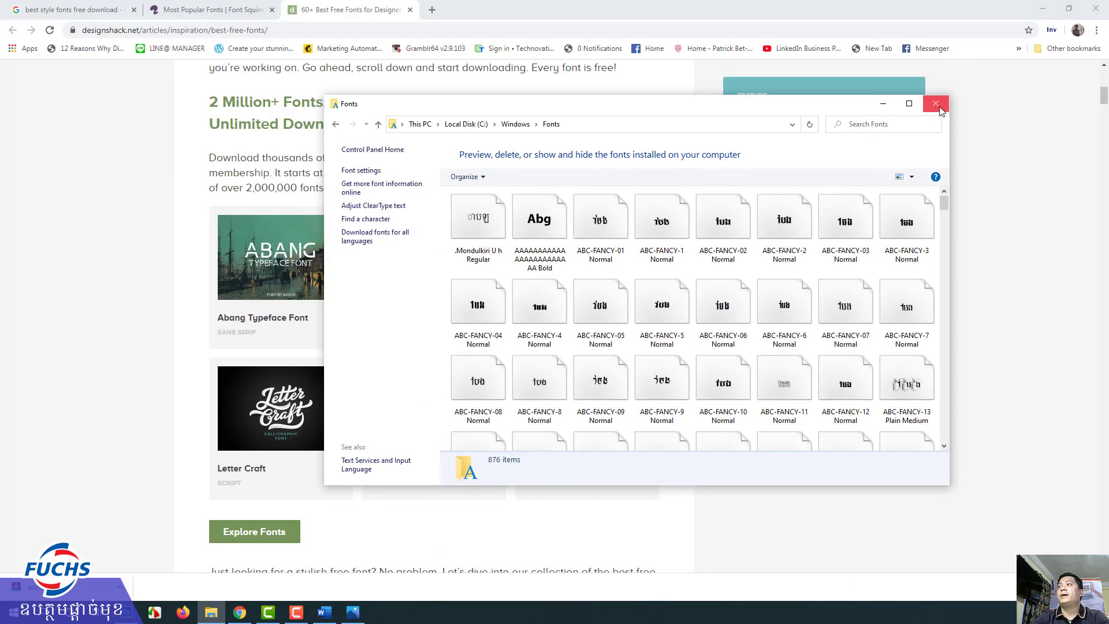
{"action": "left_click", "coordinate": [936, 104]}
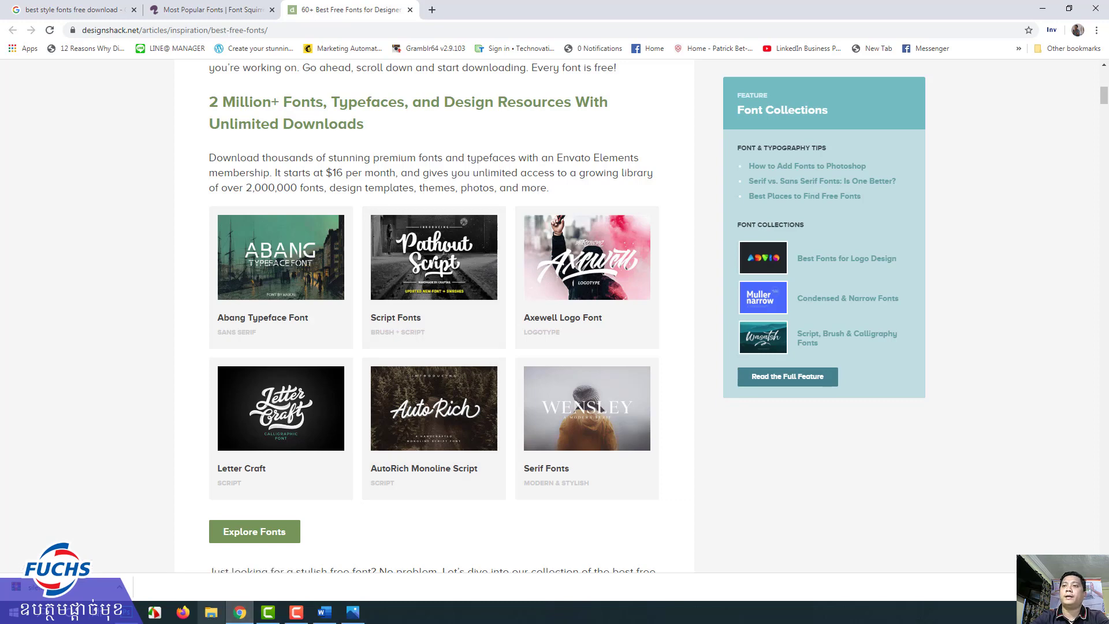
Reopen silent-asia in Exercise-05, select the Silent Asia font file, then return to Photoshop
{"action": "left_click", "coordinate": [212, 616]}
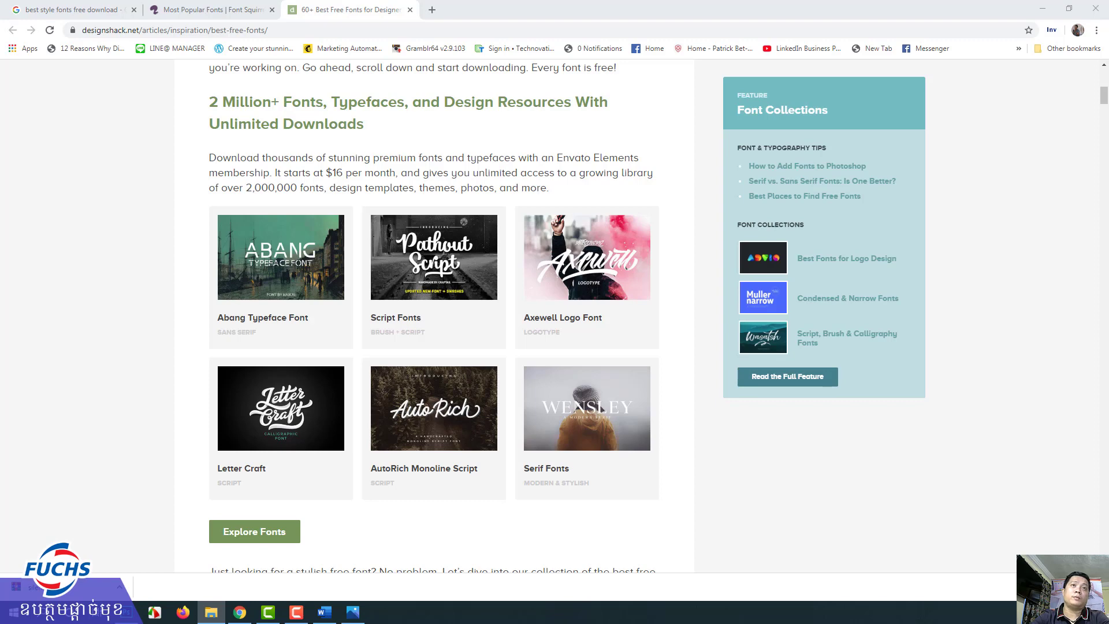
{"action": "left_click", "coordinate": [211, 612]}
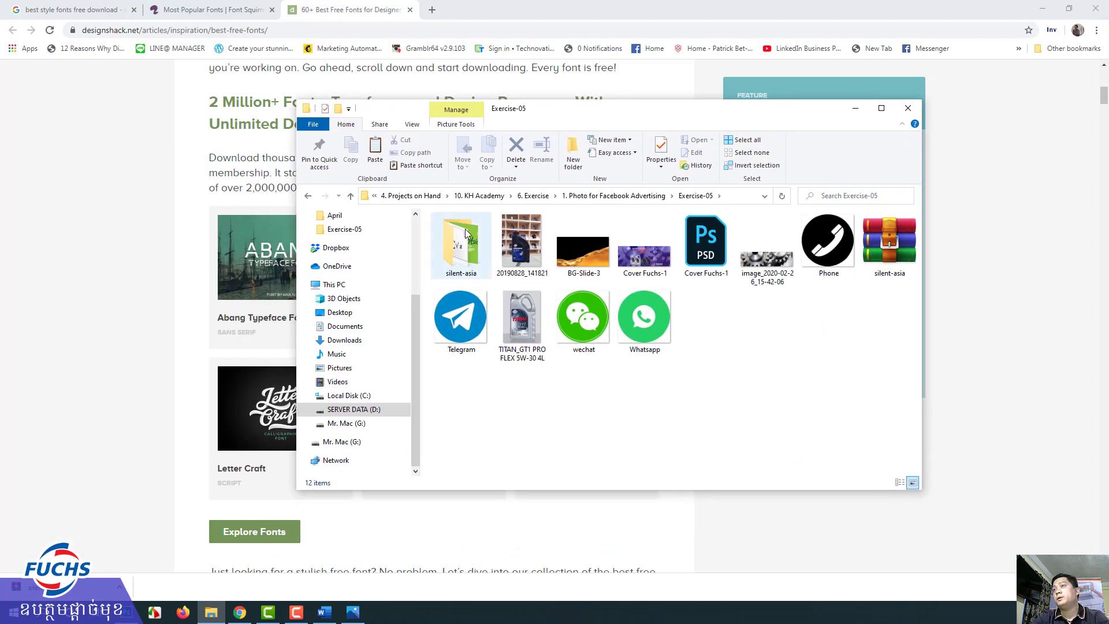
{"action": "double_click", "coordinate": [457, 238]}
{"action": "left_click", "coordinate": [503, 263]}
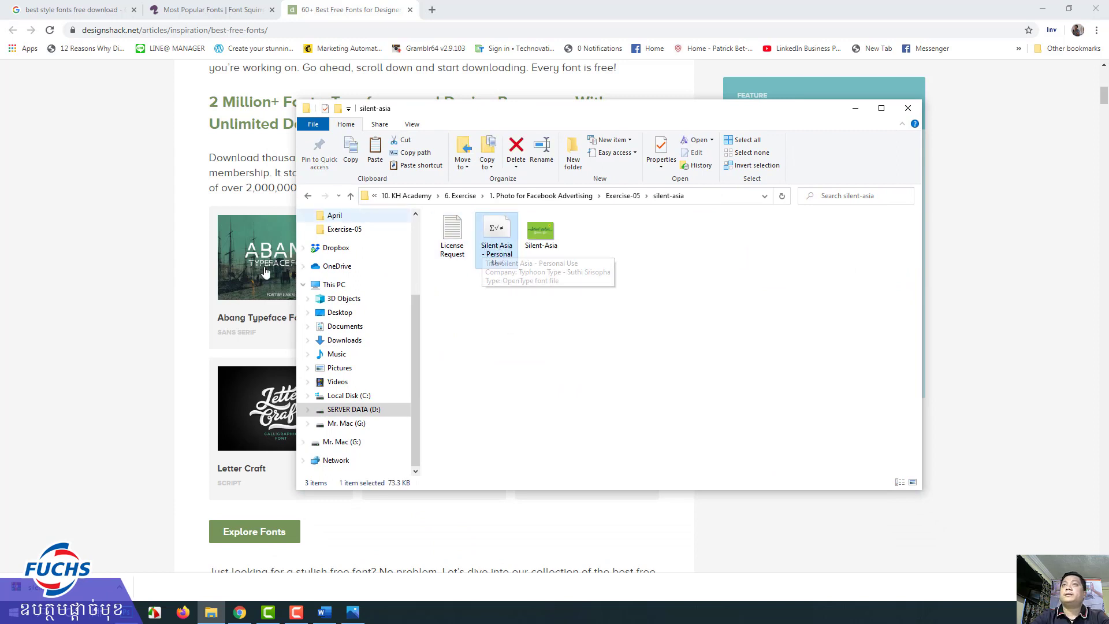
{"action": "left_click", "coordinate": [127, 613]}
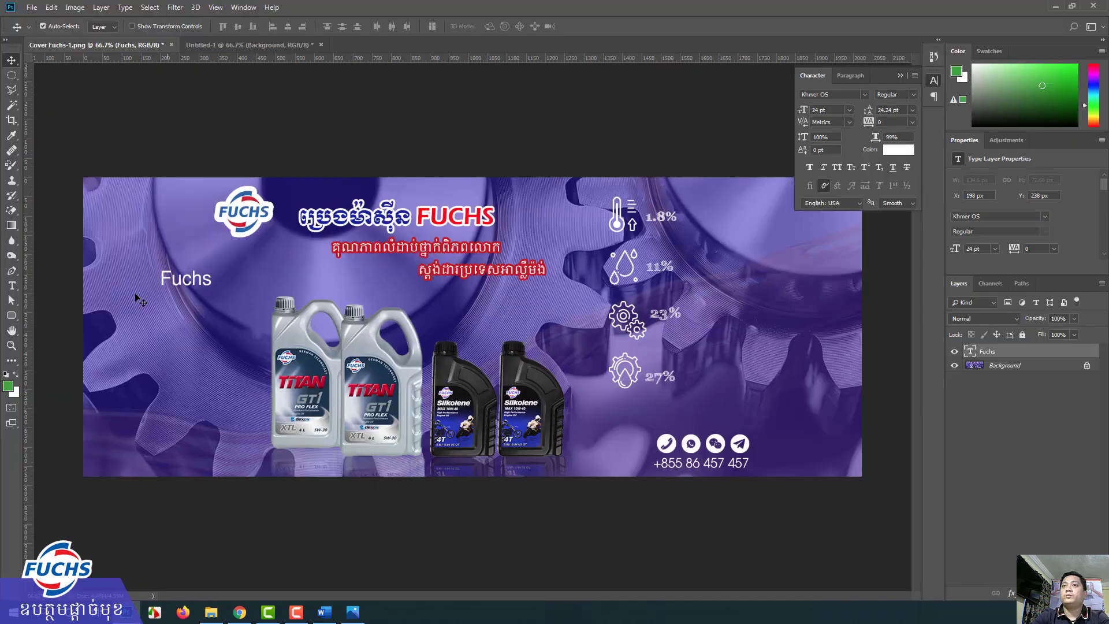
Select all the Fuchs letters with the Type tool and search the font field for 'sile'
{"action": "left_click", "coordinate": [12, 285]}
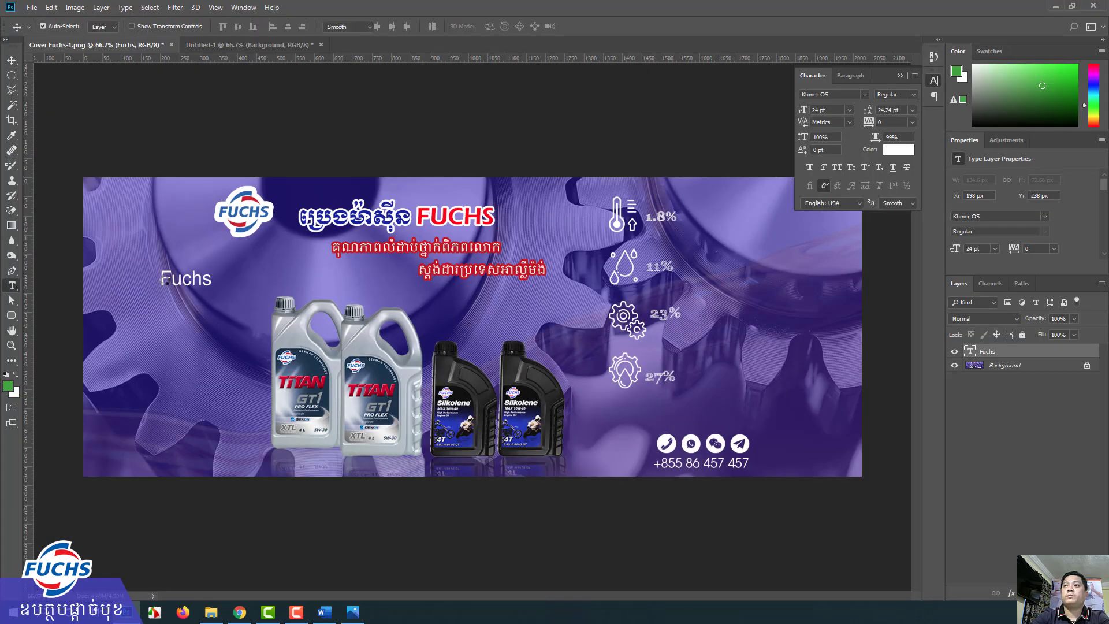
{"action": "left_click", "coordinate": [165, 280]}
{"action": "left_click_drag", "start_coordinate": [161, 281], "coordinate": [222, 281]}
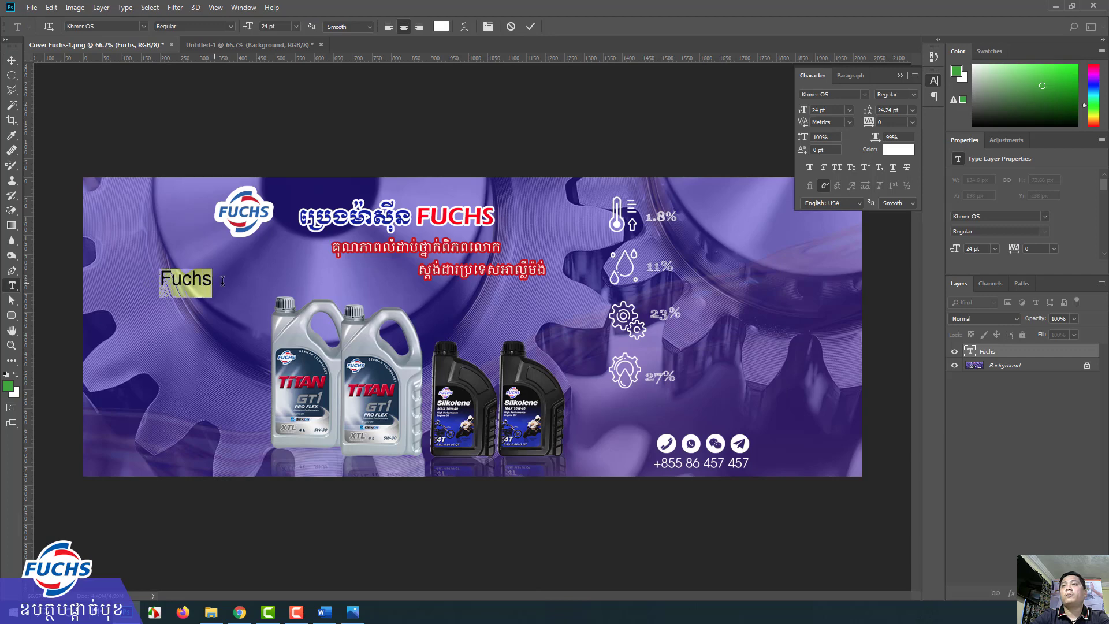
{"action": "left_click", "coordinate": [113, 27]}
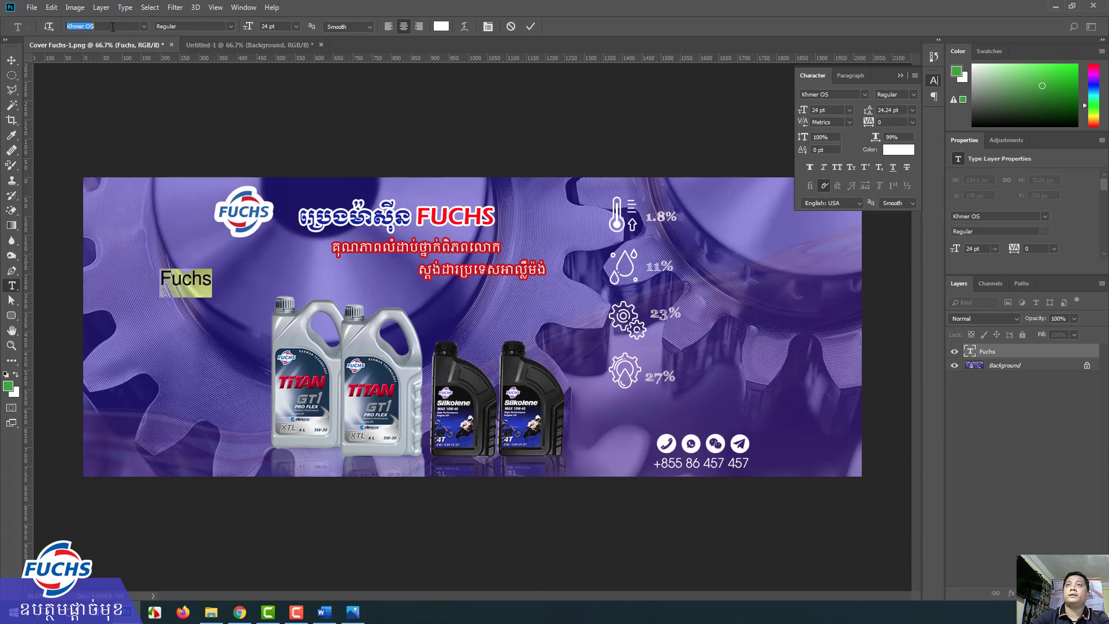
{"action": "type", "text": "sil"}
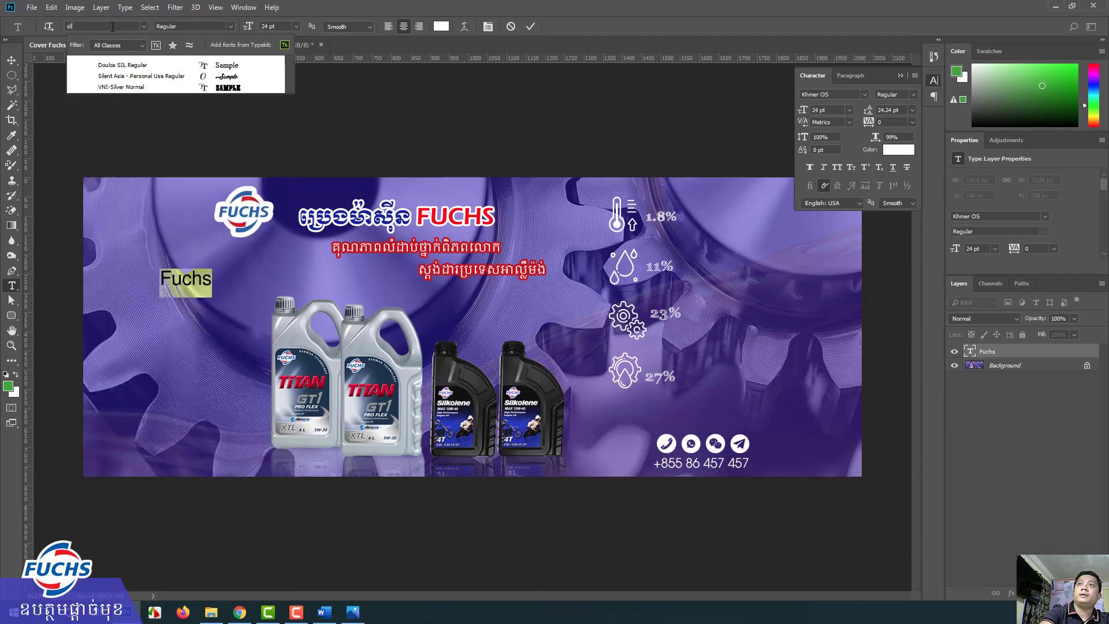
{"action": "type", "text": "e"}
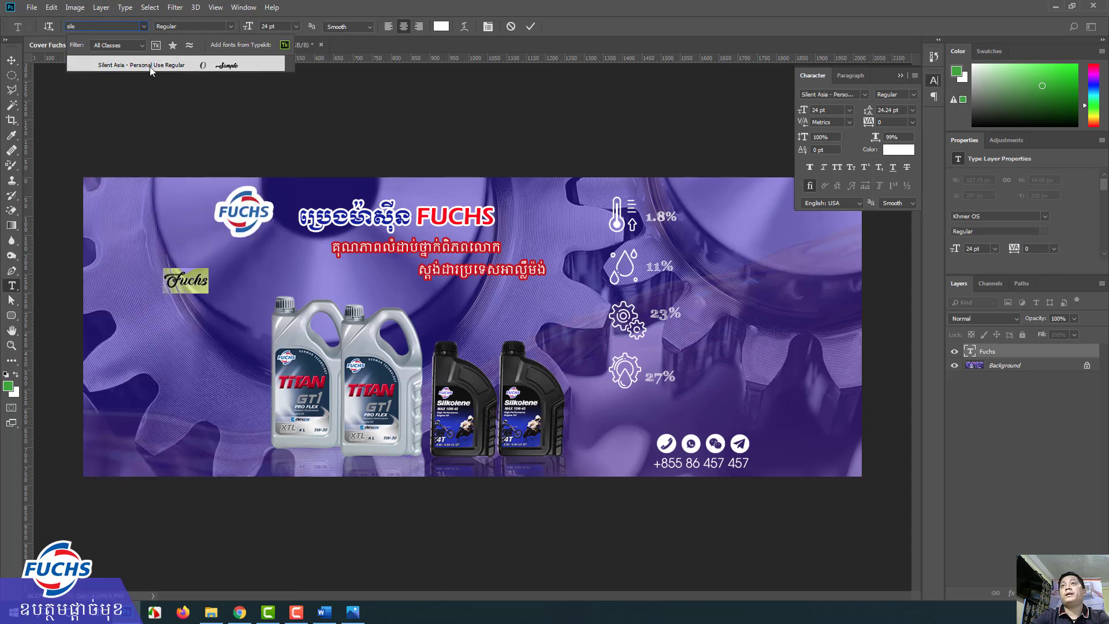
{"action": "key", "text": "Escape"}
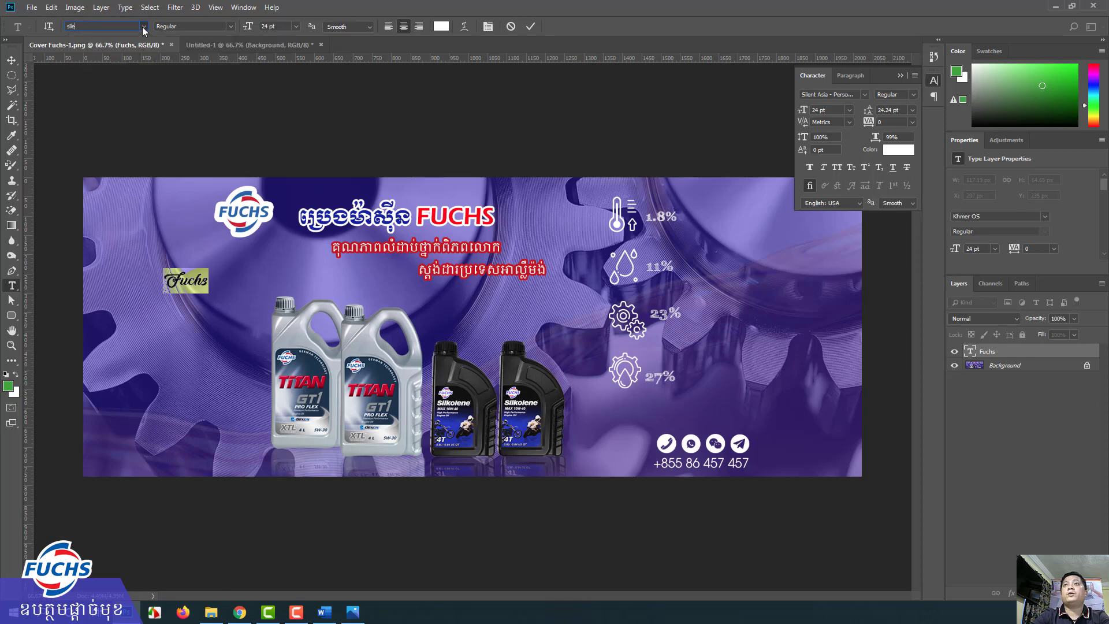
Browse the full font list, searching 'sil' and then clearing the search
{"action": "left_click", "coordinate": [142, 26]}
{"action": "scroll", "coordinate": [151, 277], "scroll_direction": "down", "scroll_amount": 4}
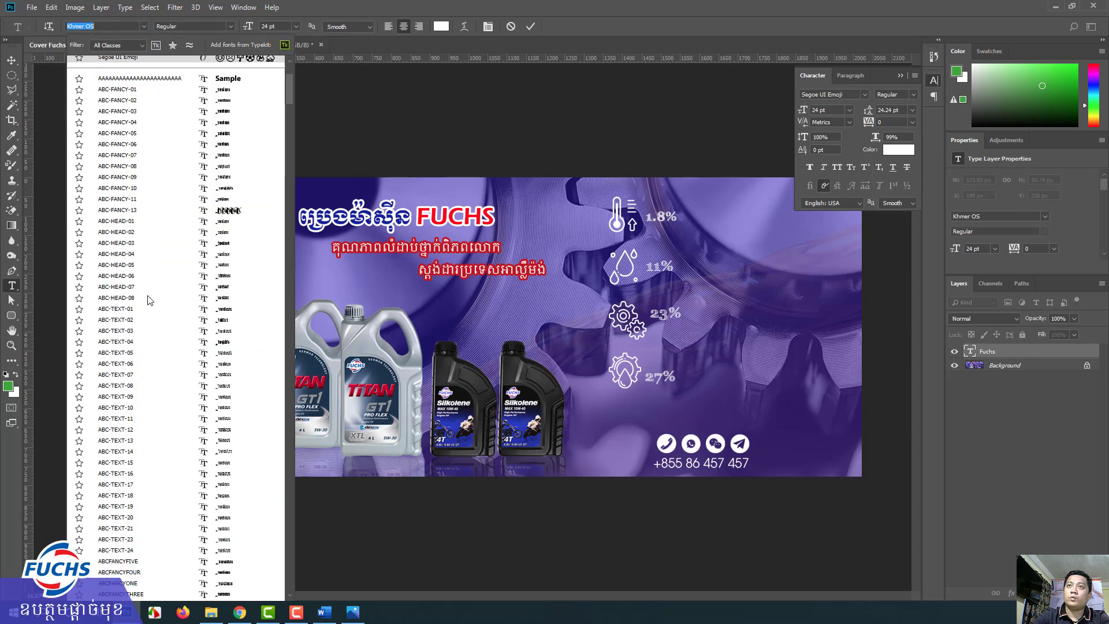
{"action": "scroll", "coordinate": [151, 277], "scroll_direction": "down", "scroll_amount": 3}
{"action": "type", "text": "s"}
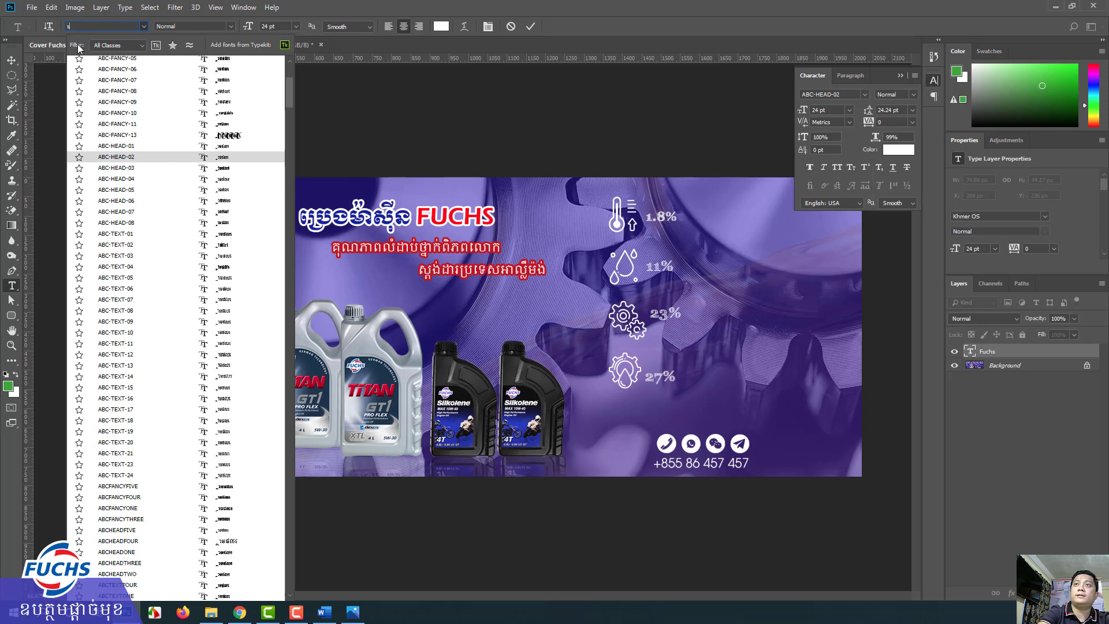
{"action": "type", "text": "ili"}
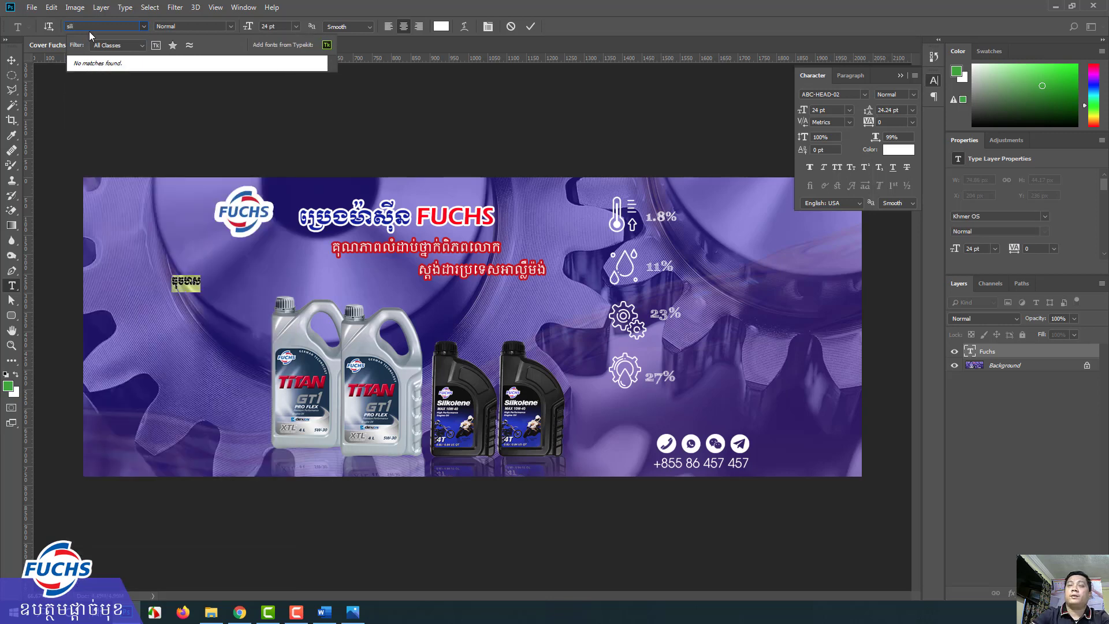
{"action": "key", "text": "BackSpace"}
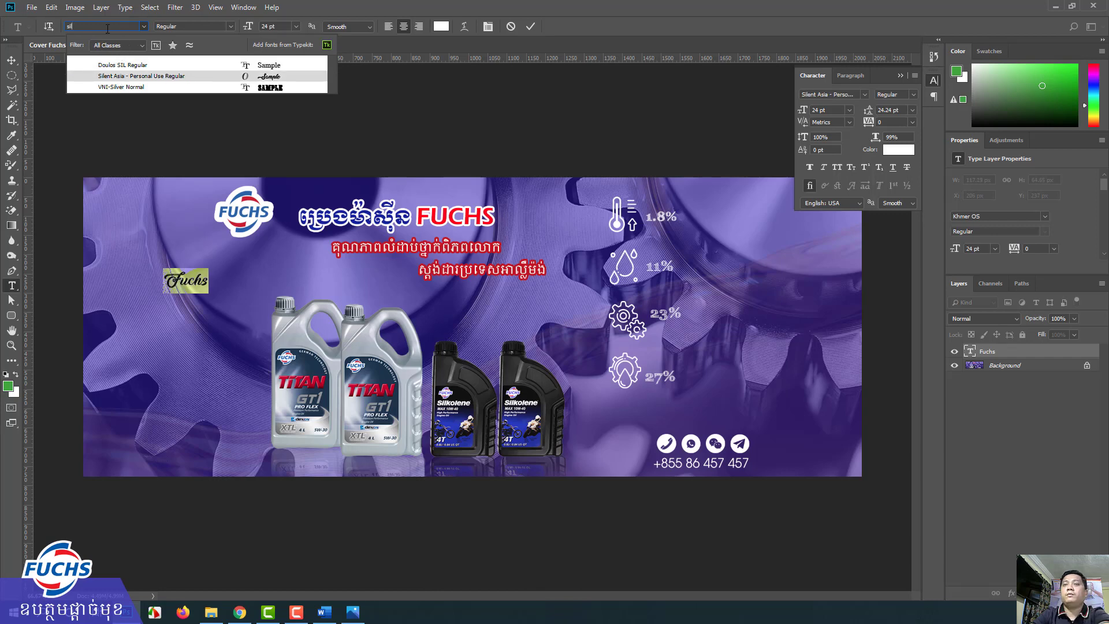
{"action": "key", "text": "BackSpace"}
{"action": "key", "text": "BackSpace"}
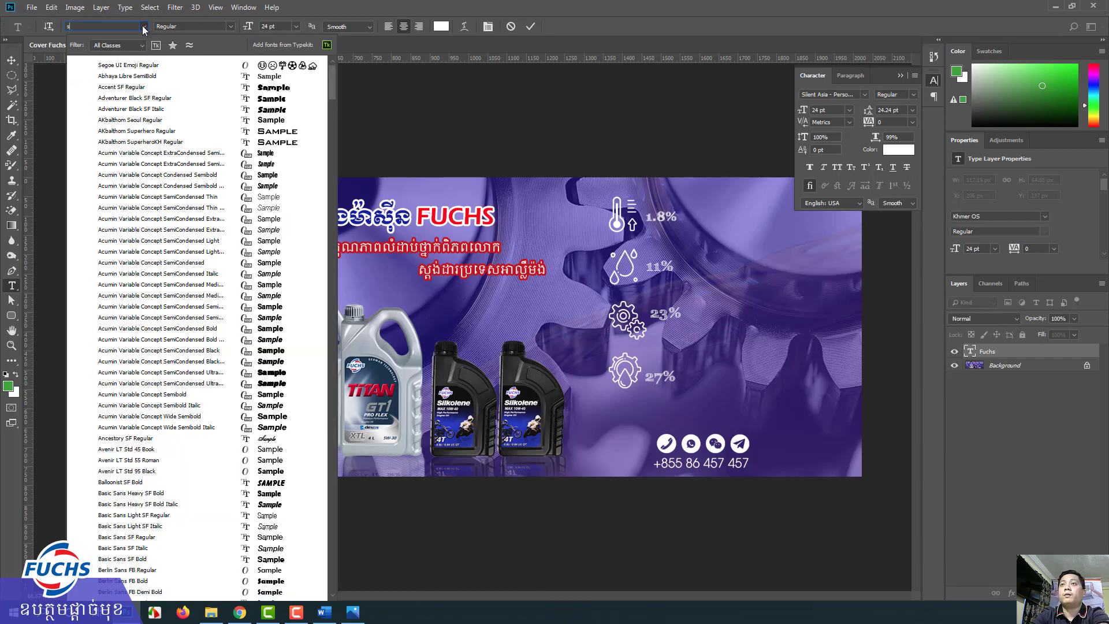
{"action": "key", "text": "BackSpace"}
{"action": "mouse_move", "coordinate": [333, 80]}
{"action": "left_mouse_down"}
{"action": "mouse_move", "coordinate": [354, 412]}
{"action": "mouse_move", "coordinate": [328, 459]}
{"action": "left_mouse_up"}
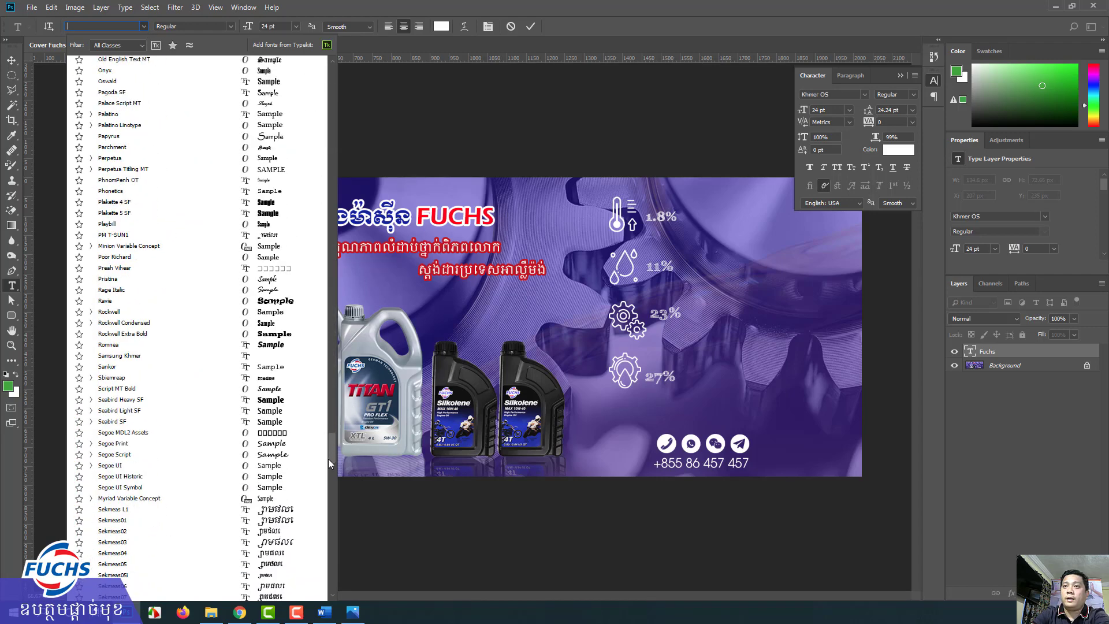
Scroll the font list, then apply Silent Asia - Personal Use to the Fuchs text
{"action": "scroll", "coordinate": [327, 459], "scroll_direction": "up", "scroll_amount": 1}
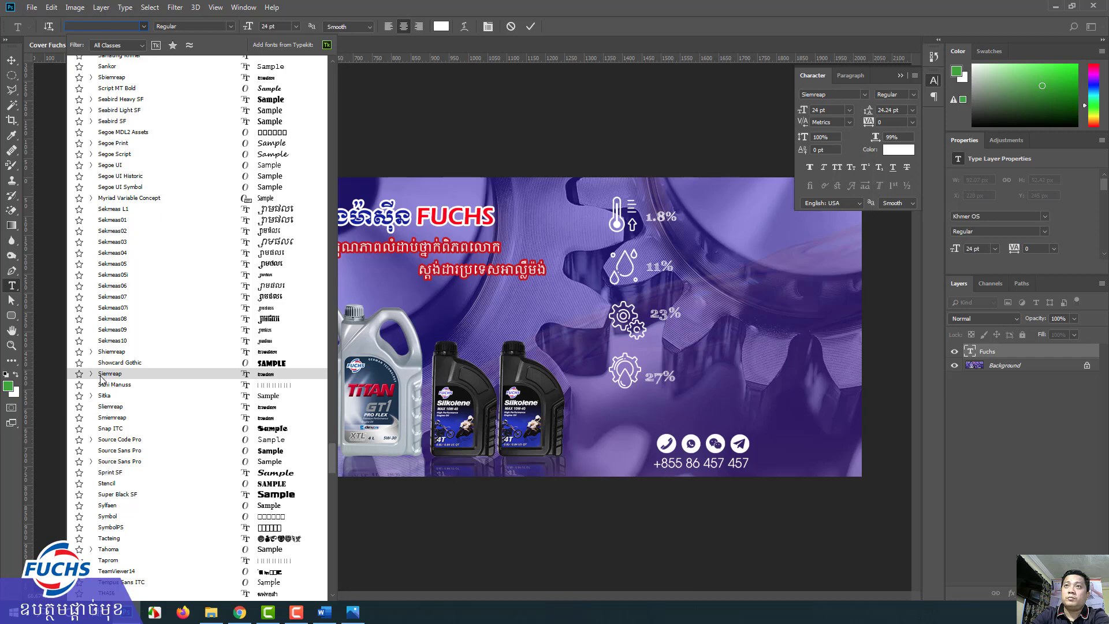
{"action": "scroll", "coordinate": [101, 378], "scroll_direction": "down", "scroll_amount": 2}
{"action": "scroll", "coordinate": [101, 379], "scroll_direction": "down", "scroll_amount": 3}
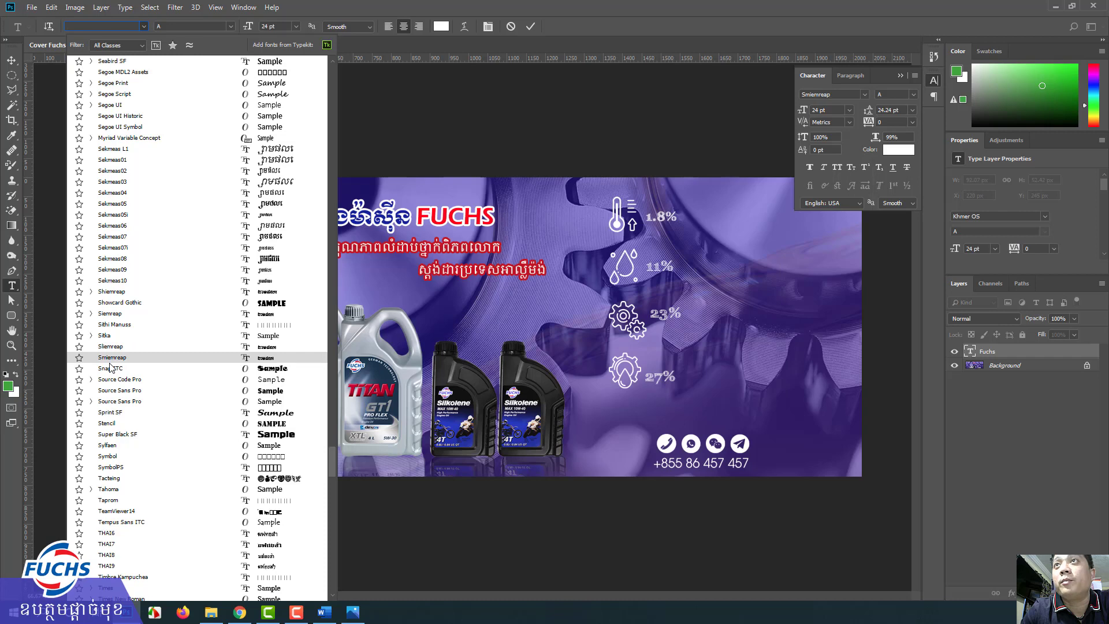
{"action": "scroll", "coordinate": [110, 367], "scroll_direction": "up", "scroll_amount": 1}
{"action": "scroll", "coordinate": [110, 367], "scroll_direction": "up", "scroll_amount": 1}
{"action": "scroll", "coordinate": [109, 367], "scroll_direction": "up", "scroll_amount": 1}
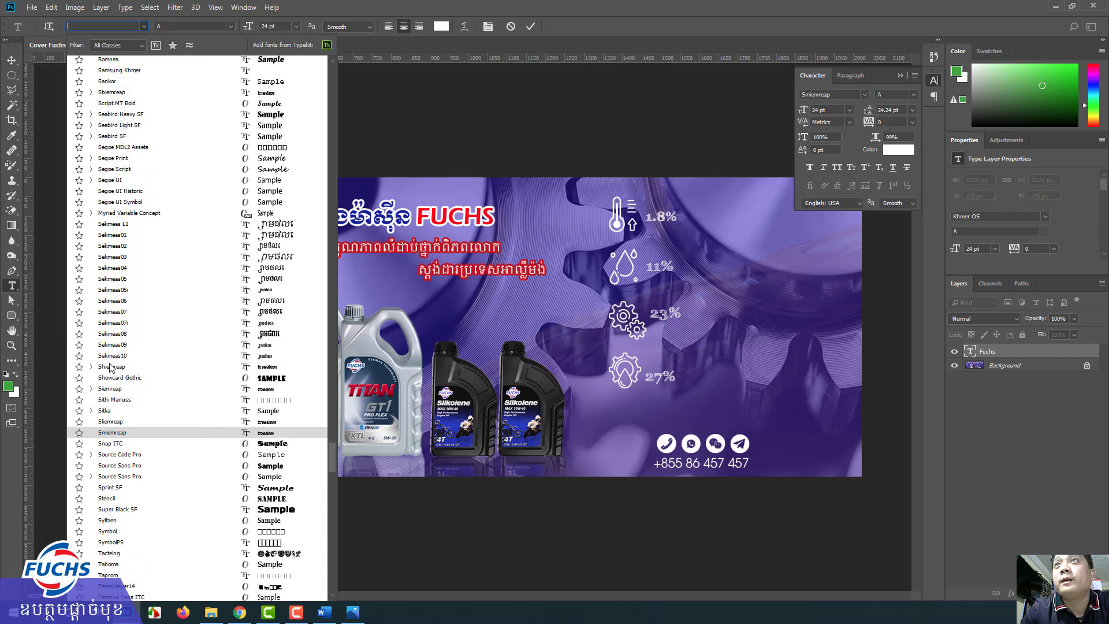
{"action": "scroll", "coordinate": [109, 367], "scroll_direction": "up", "scroll_amount": 1}
{"action": "scroll", "coordinate": [110, 367], "scroll_direction": "up", "scroll_amount": 1}
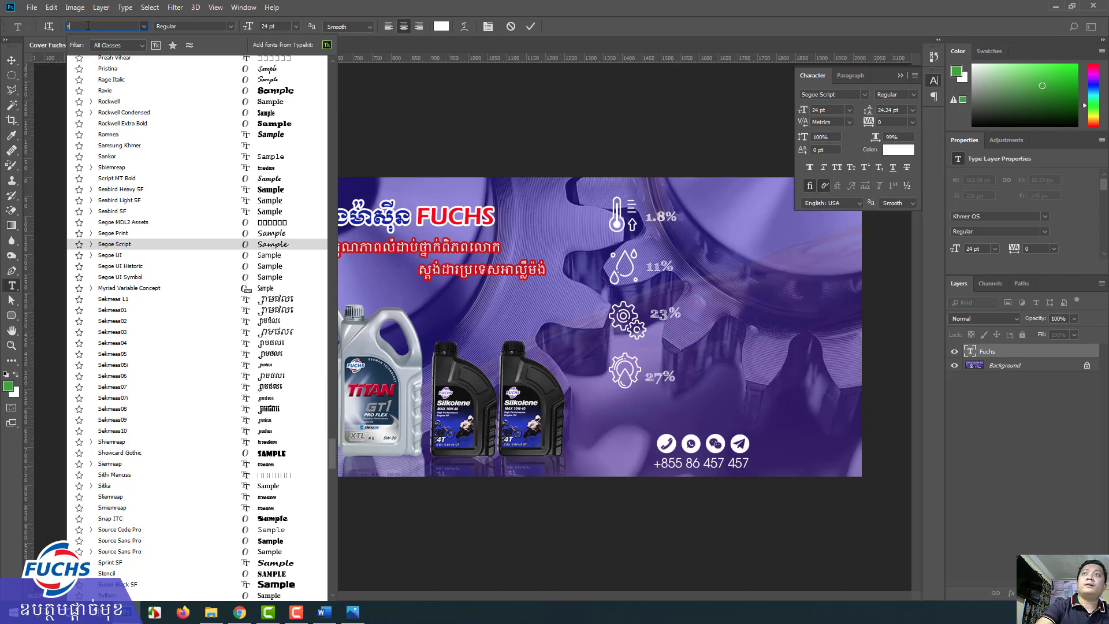
{"action": "type", "text": "ile"}
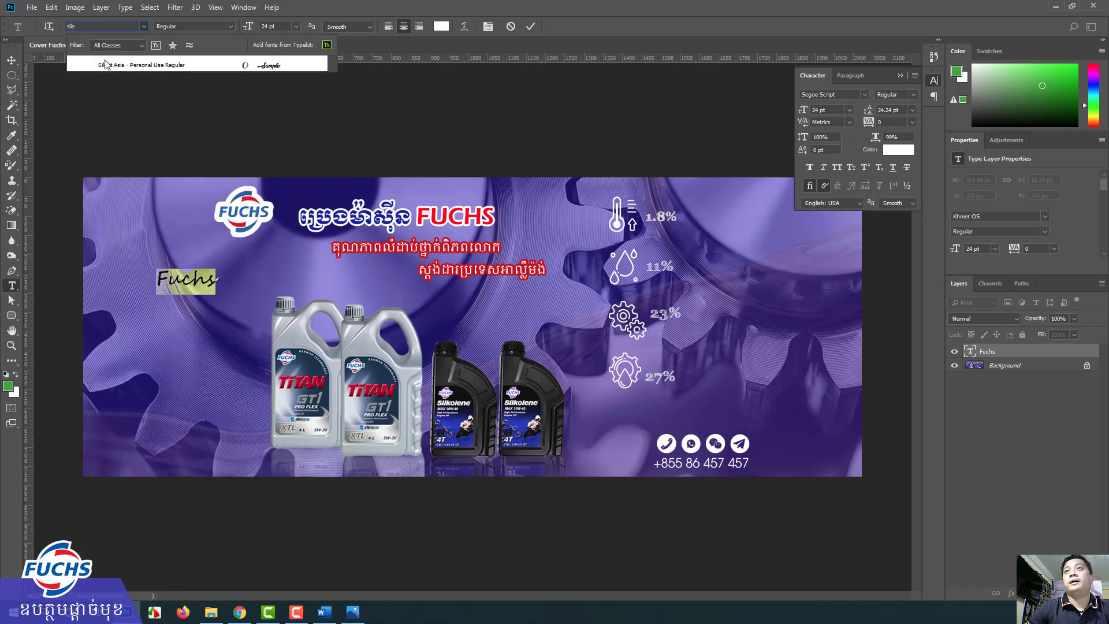
{"action": "left_click", "coordinate": [106, 63]}
Scale up the script Fuchs text with Free Transform and settle it at the banner's upper left
{"action": "left_click", "coordinate": [11, 60]}
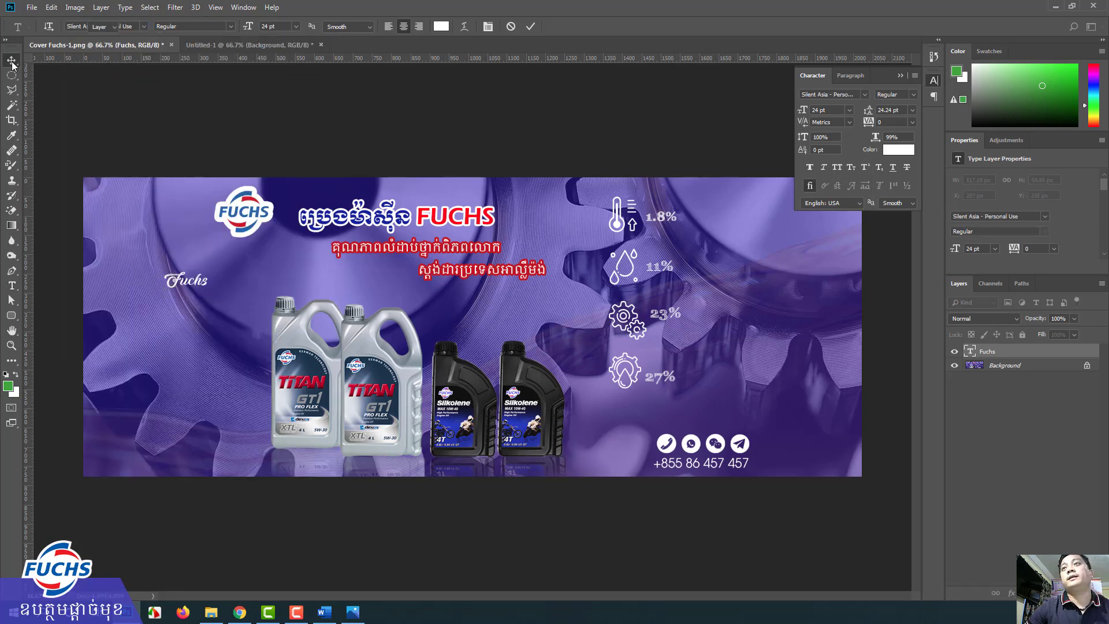
{"action": "mouse_move", "coordinate": [188, 282]}
{"action": "left_mouse_down"}
{"action": "mouse_move", "coordinate": [187, 297]}
{"action": "mouse_move", "coordinate": [255, 259]}
{"action": "left_mouse_up"}
{"action": "key", "text": "ctrl+t"}
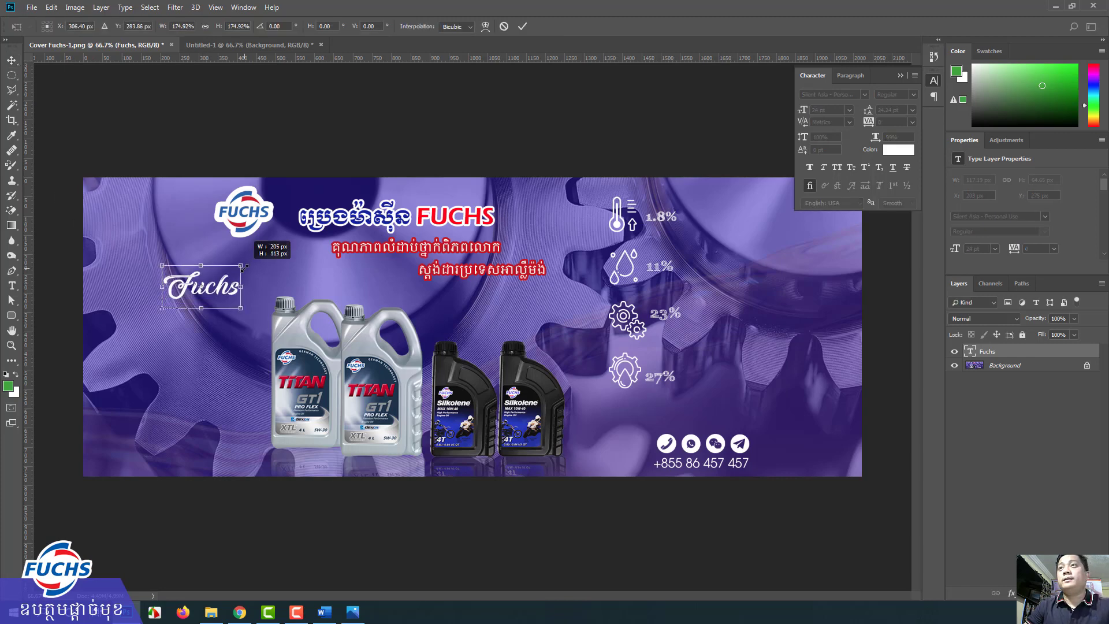
{"action": "key", "text": "Return"}
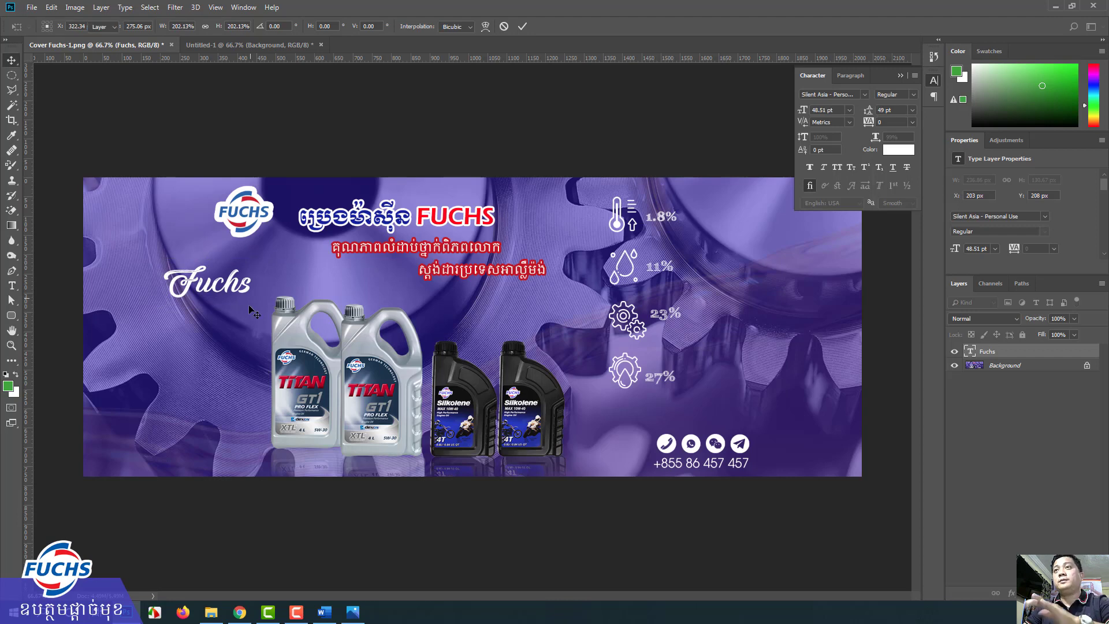
{"action": "mouse_move", "coordinate": [225, 291]}
{"action": "left_mouse_down"}
{"action": "mouse_move", "coordinate": [201, 281]}
{"action": "mouse_move", "coordinate": [205, 291]}
{"action": "left_mouse_up"}
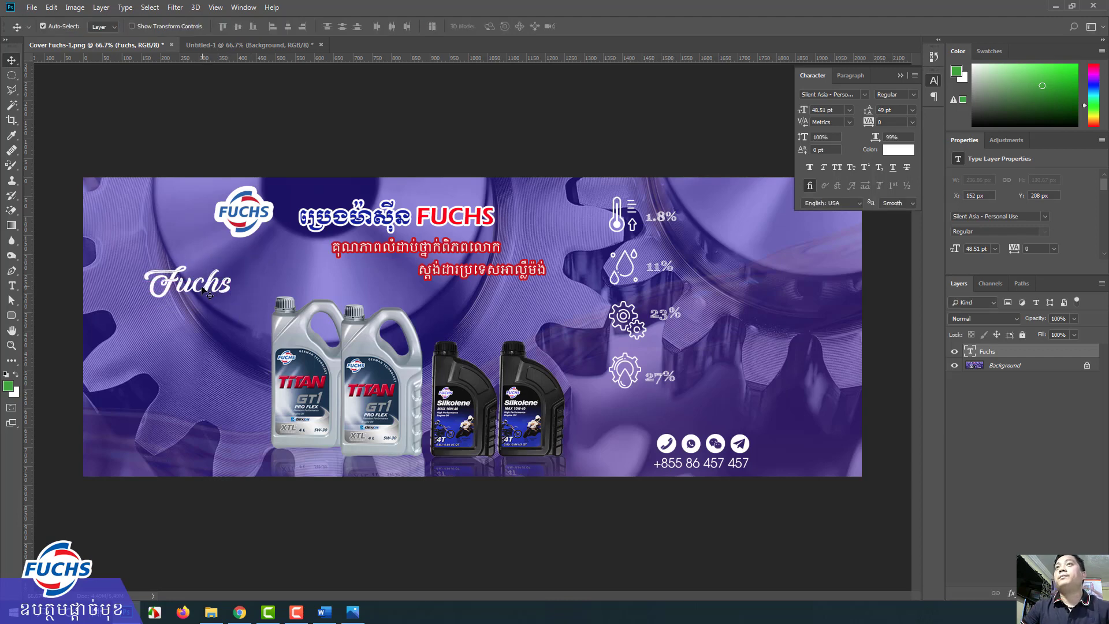
{"action": "left_click_drag", "start_coordinate": [178, 294], "coordinate": [180, 307]}
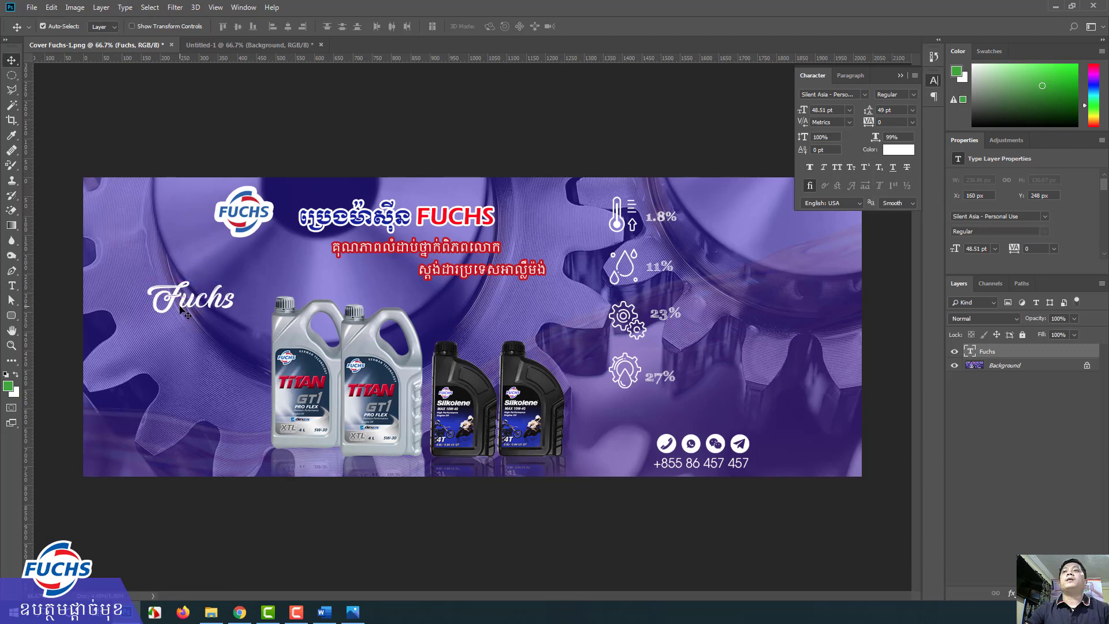
{"action": "left_click_drag", "start_coordinate": [181, 305], "coordinate": [190, 309]}
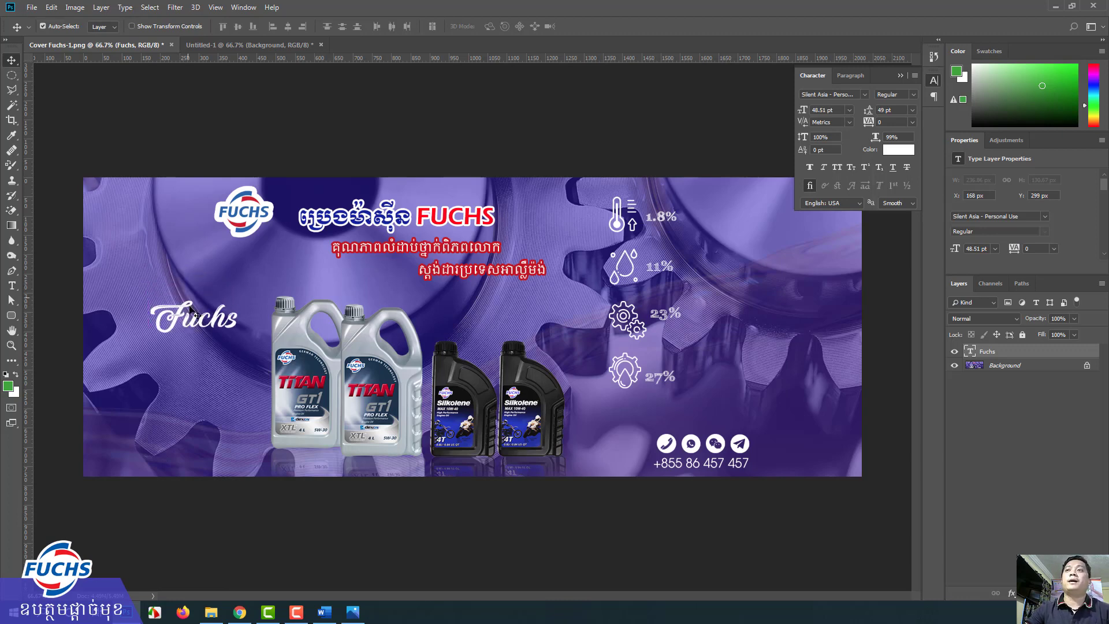
{"action": "mouse_move", "coordinate": [198, 325]}
{"action": "left_mouse_down"}
{"action": "mouse_move", "coordinate": [190, 303]}
{"action": "mouse_move", "coordinate": [195, 319]}
{"action": "left_mouse_up"}
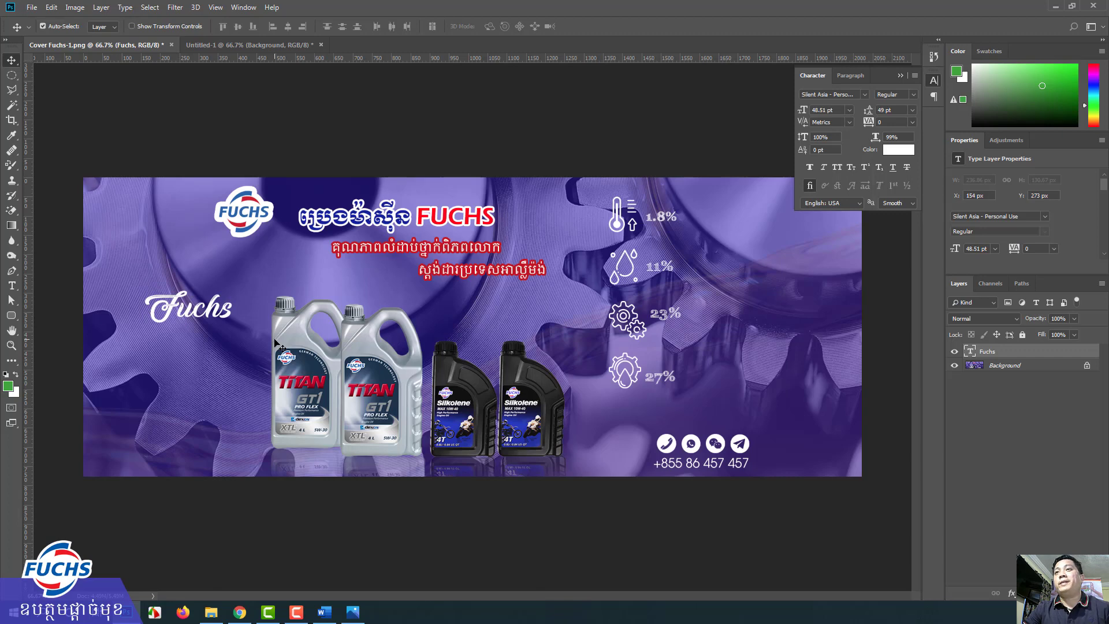
{"action": "left_click_drag", "start_coordinate": [185, 314], "coordinate": [180, 285]}
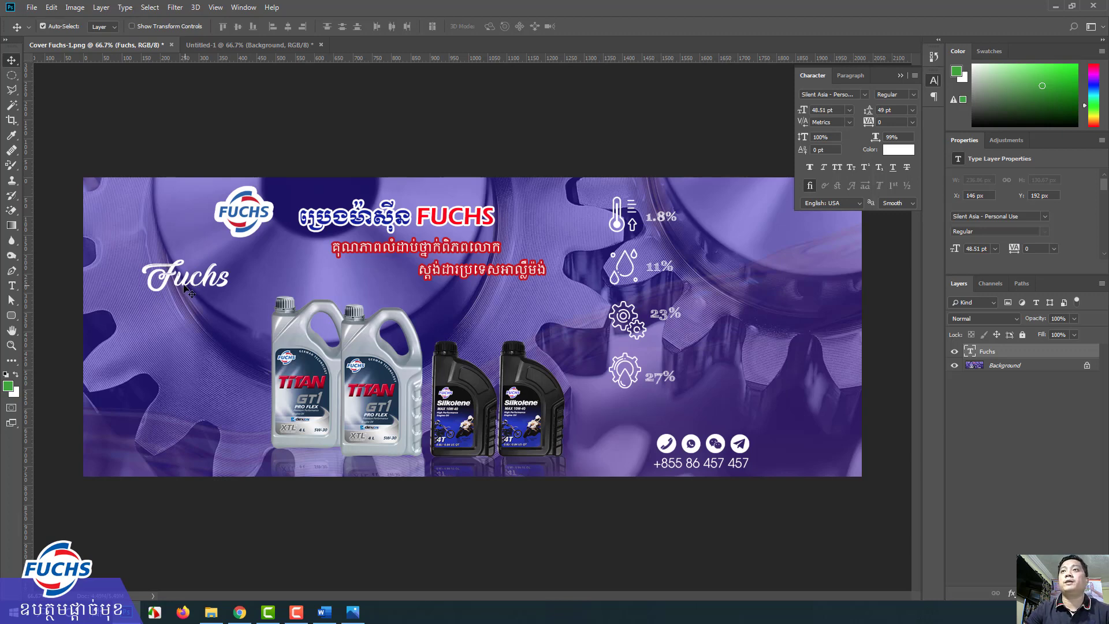
{"action": "left_click_drag", "start_coordinate": [186, 286], "coordinate": [181, 288]}
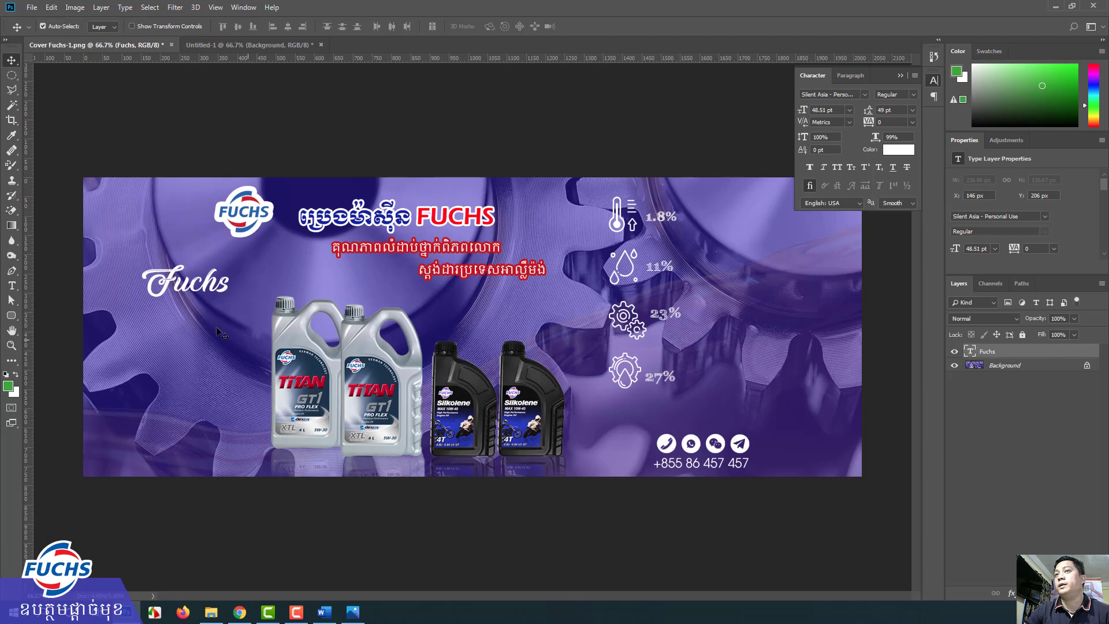
{"action": "left_click_drag", "start_coordinate": [172, 280], "coordinate": [174, 271]}
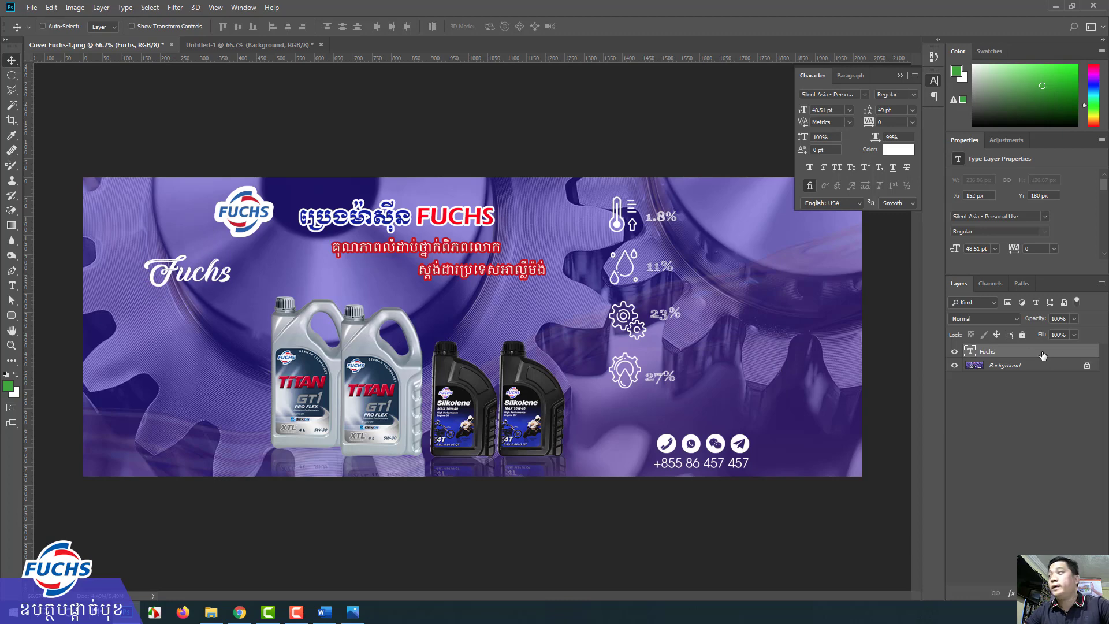
Duplicate the Fuchs layer with Ctrl+J and toggle both layers' visibility to compare them
{"action": "key", "text": "ctrl+j"}
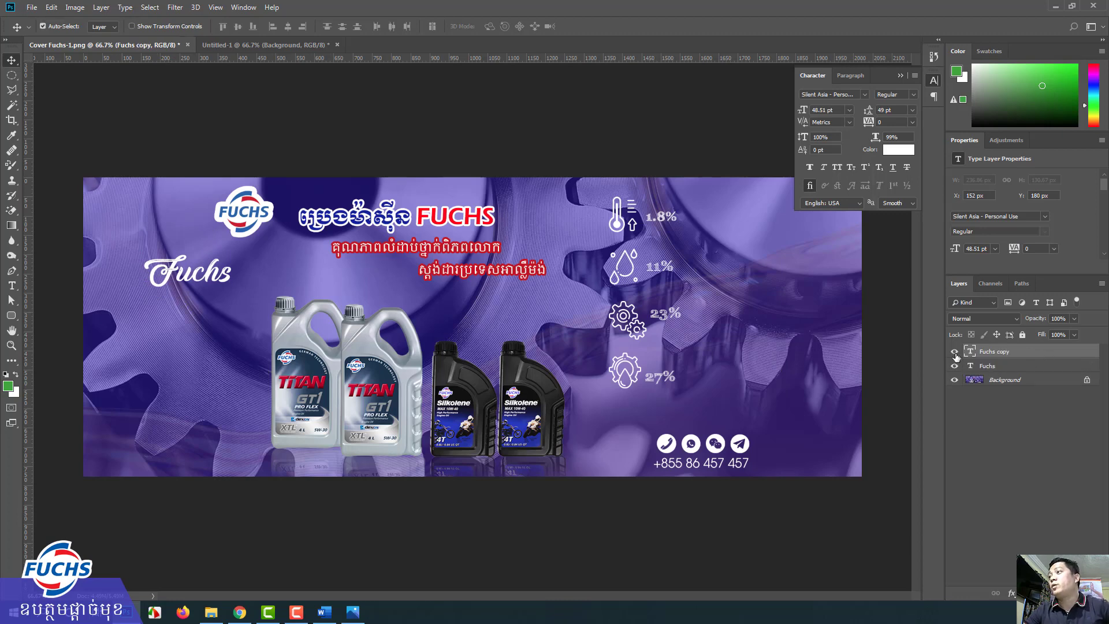
{"action": "left_click", "coordinate": [955, 351]}
{"action": "left_click", "coordinate": [955, 365]}
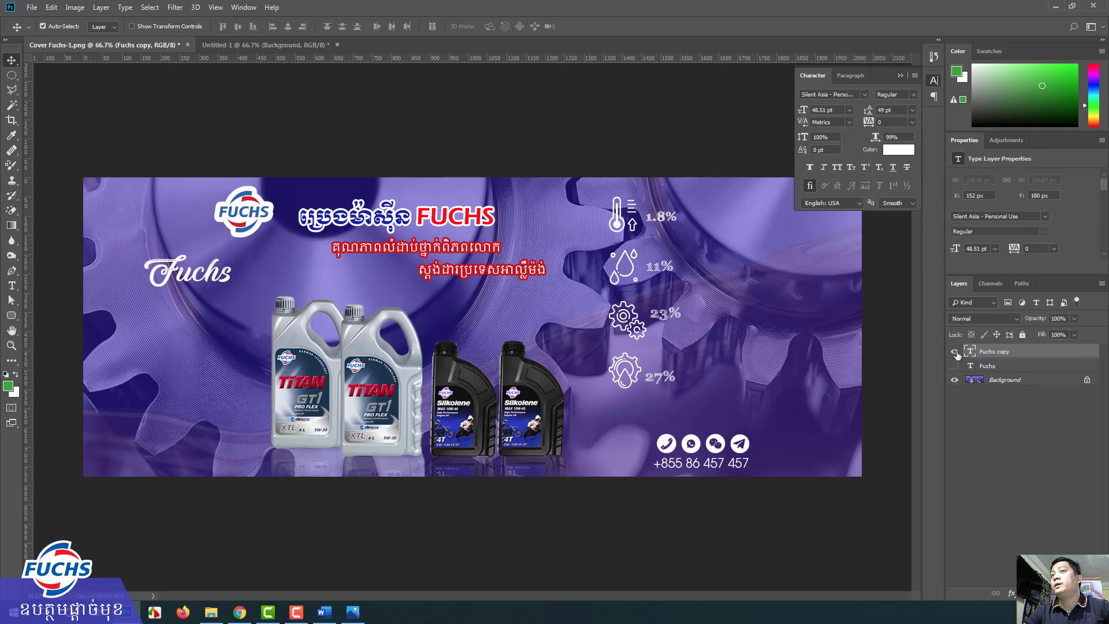
{"action": "left_click", "coordinate": [954, 351]}
{"action": "left_click", "coordinate": [954, 351]}
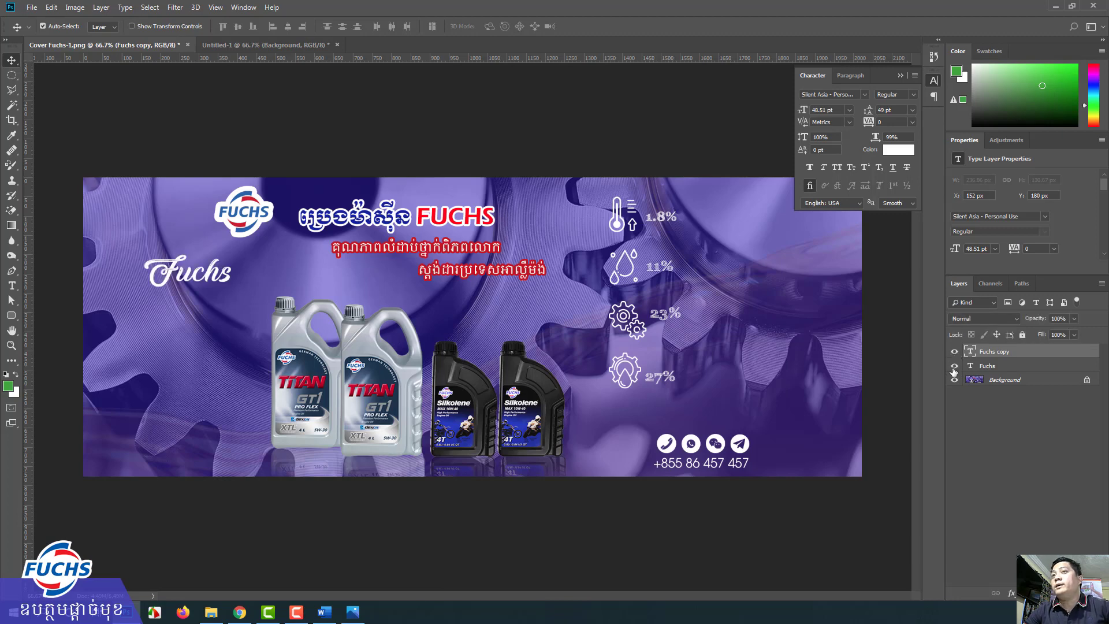
{"action": "left_click", "coordinate": [954, 350]}
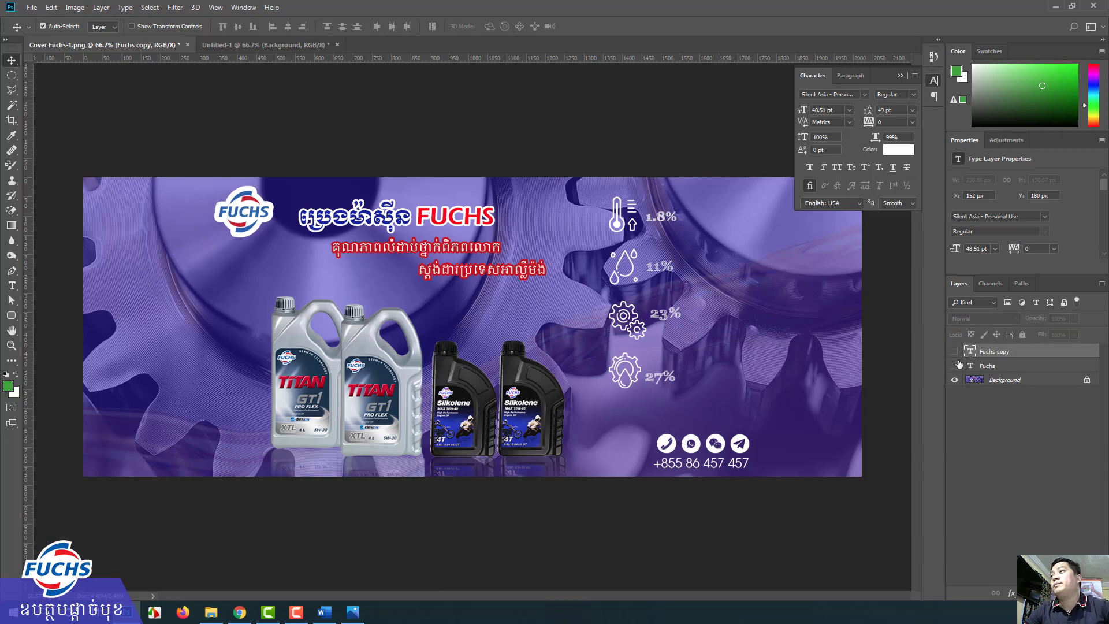
{"action": "left_click", "coordinate": [954, 365]}
{"action": "left_click", "coordinate": [954, 367]}
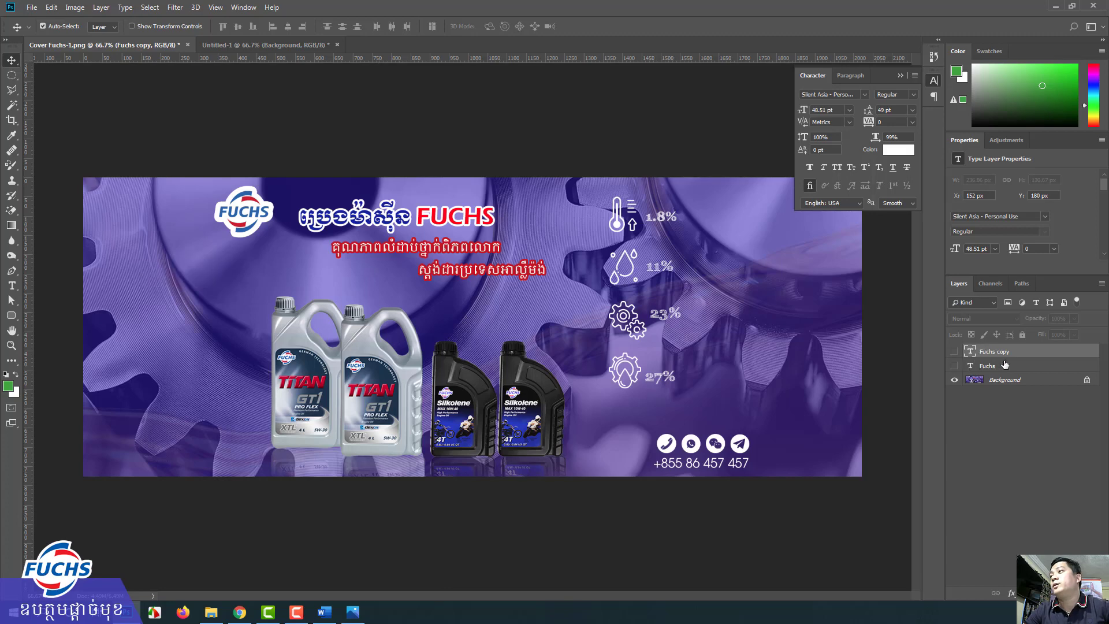
{"action": "left_click", "coordinate": [954, 351]}
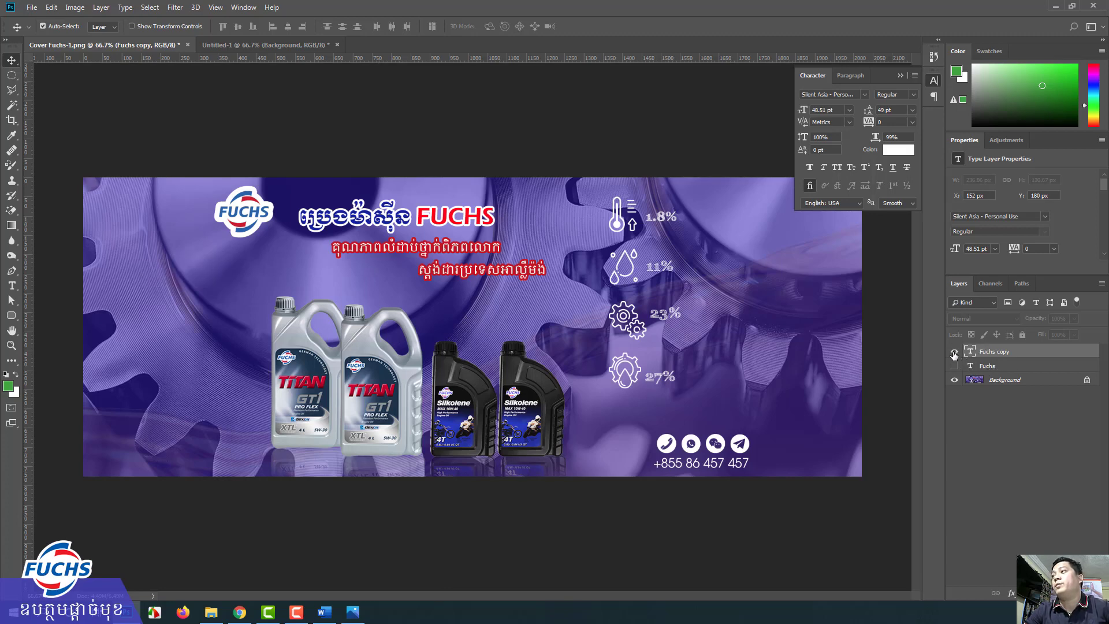
Rasterize the Fuchs copy layer and move it down to the left
{"action": "right_click", "coordinate": [1062, 353]}
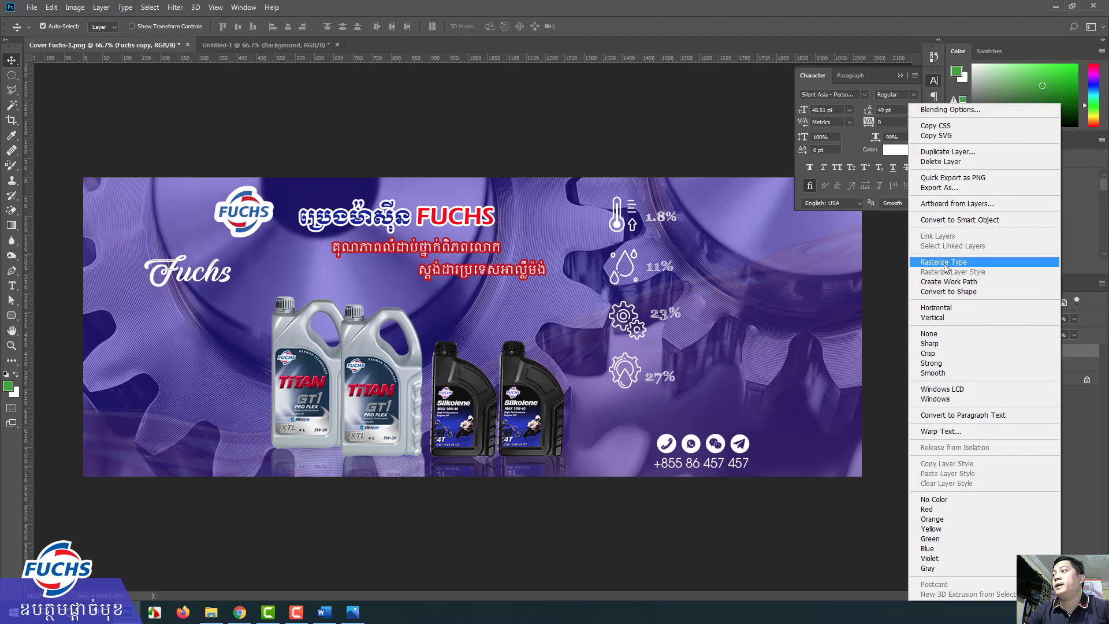
{"action": "left_click", "coordinate": [944, 263]}
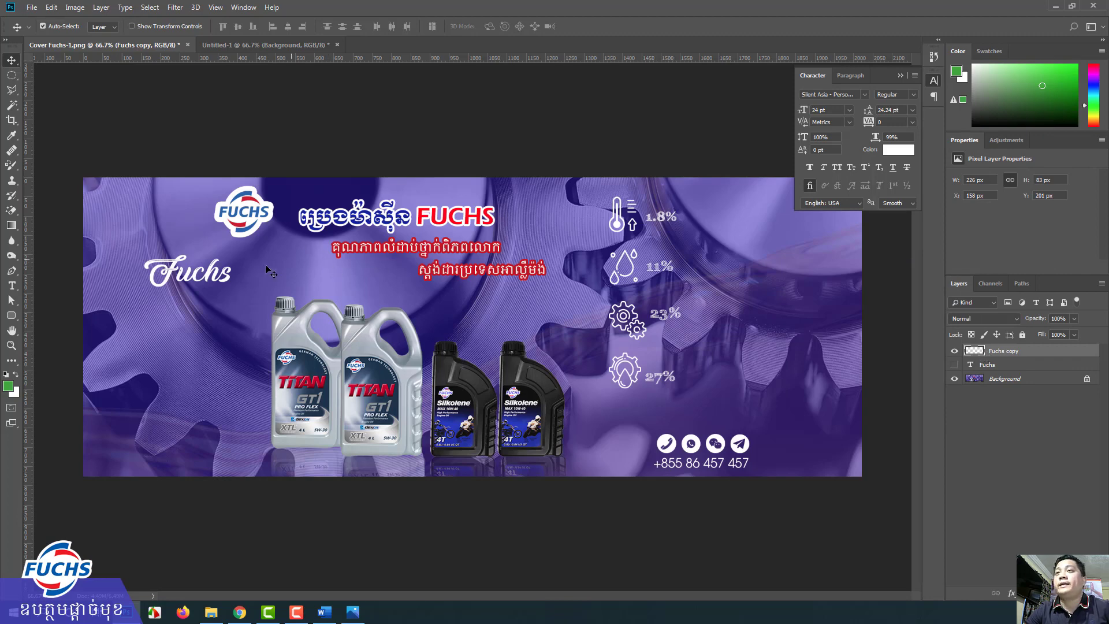
{"action": "left_click_drag", "start_coordinate": [171, 279], "coordinate": [145, 367]}
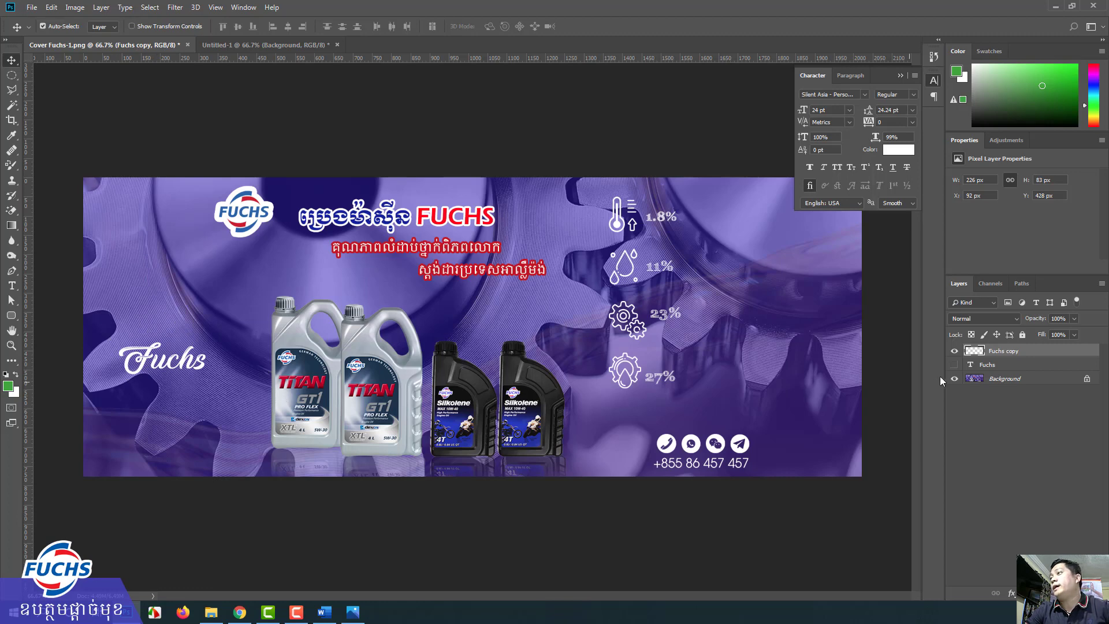
{"action": "left_click", "coordinate": [954, 365]}
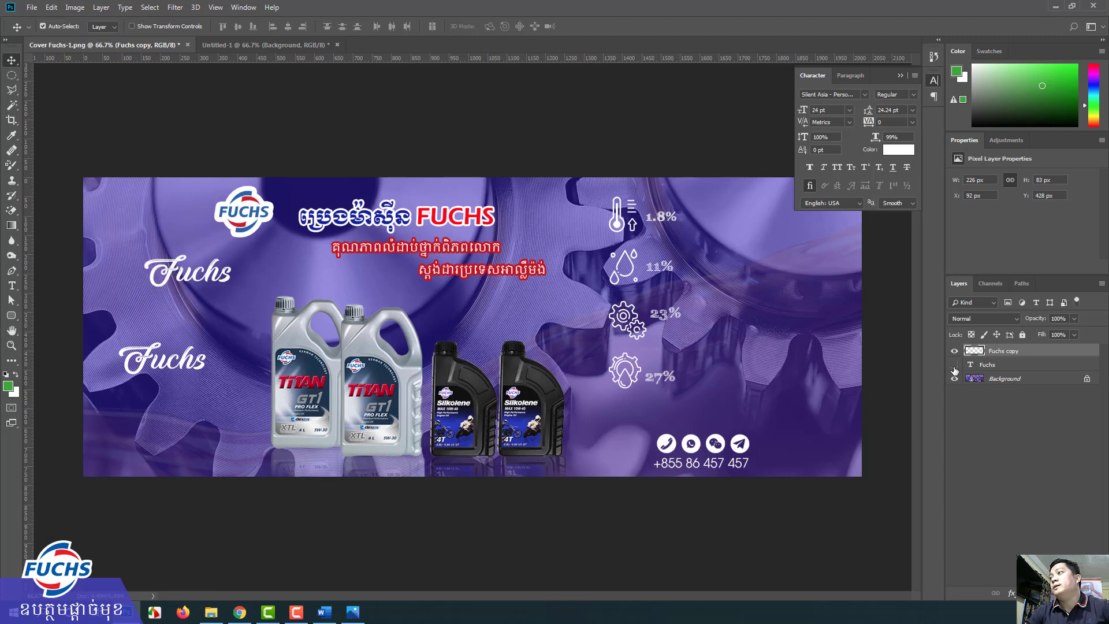
{"action": "left_click", "coordinate": [955, 365]}
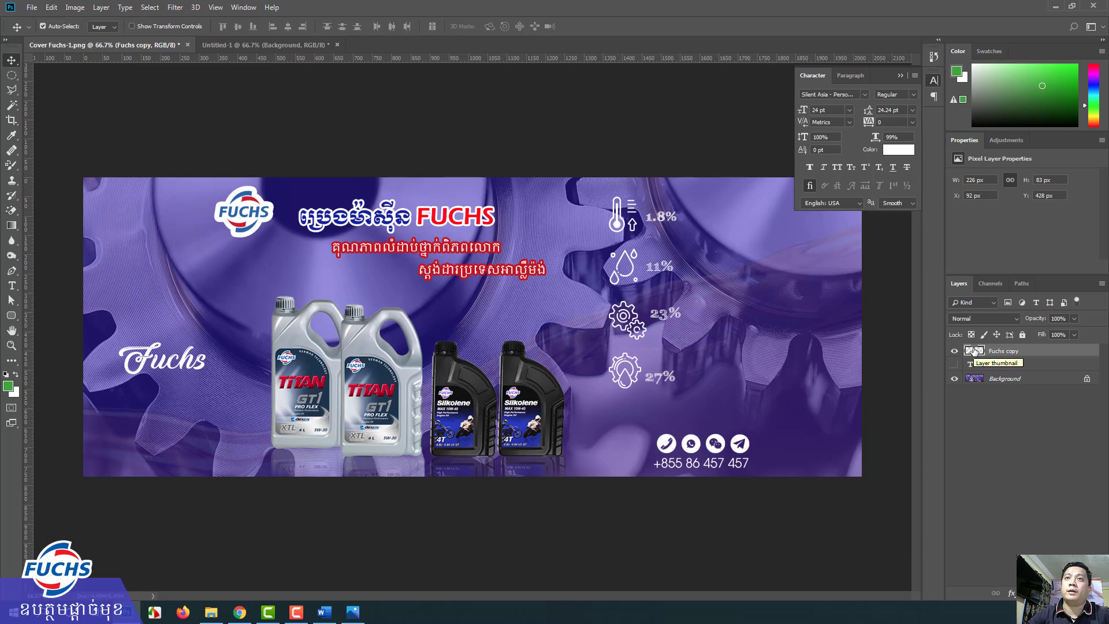
Fine-tune the rasterized Fuchs copy's position, comparing against the hidden original text
{"action": "left_click", "coordinate": [11, 286]}
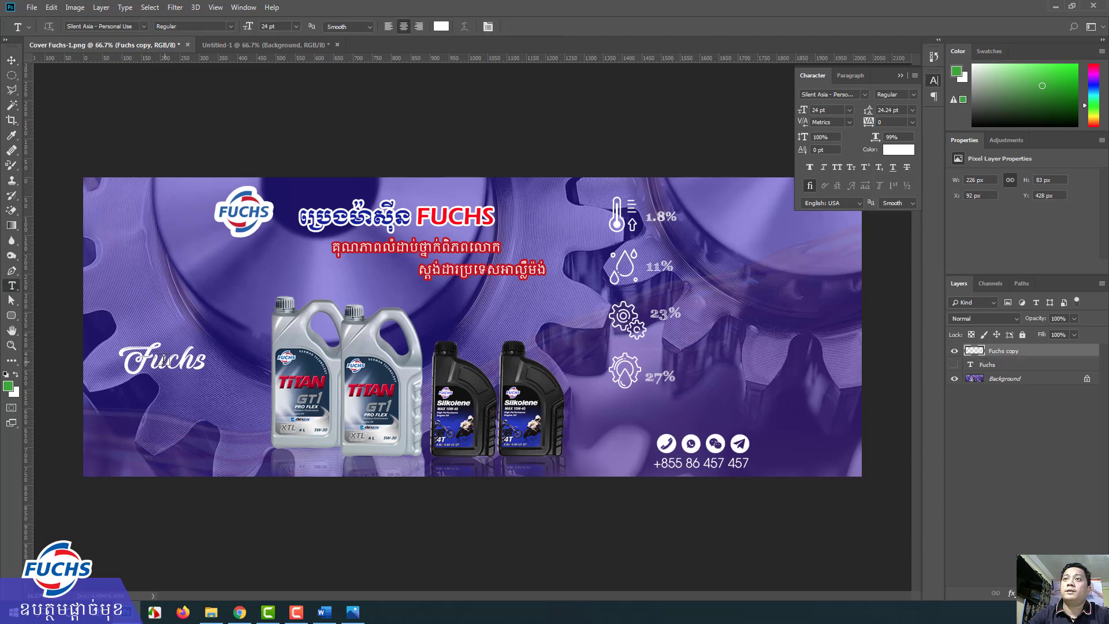
{"action": "left_click", "coordinate": [12, 60]}
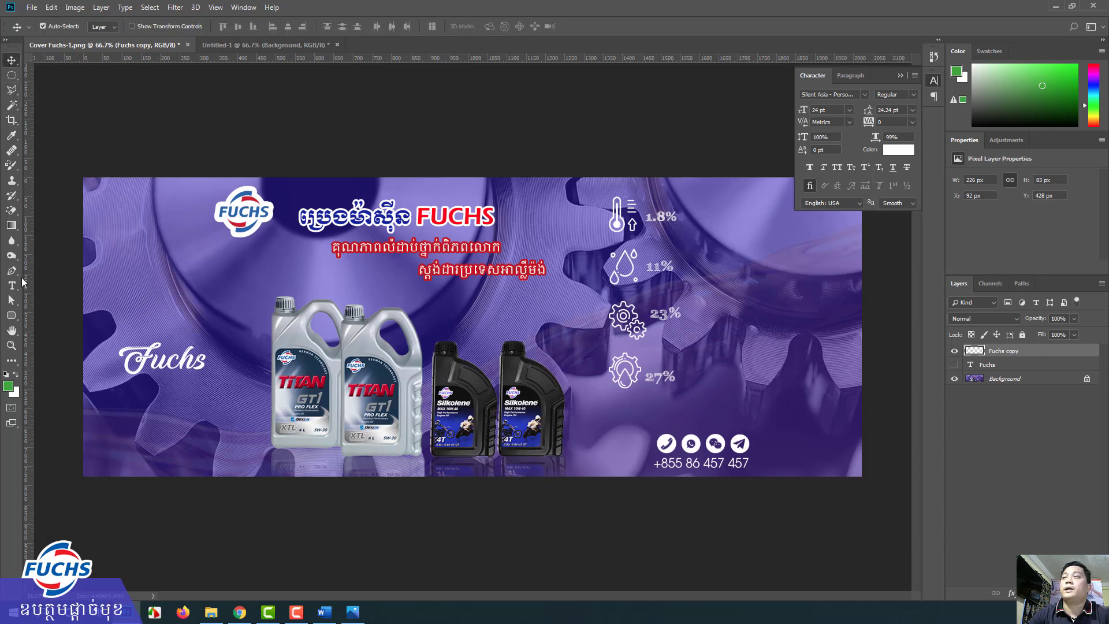
{"action": "left_click", "coordinate": [955, 365]}
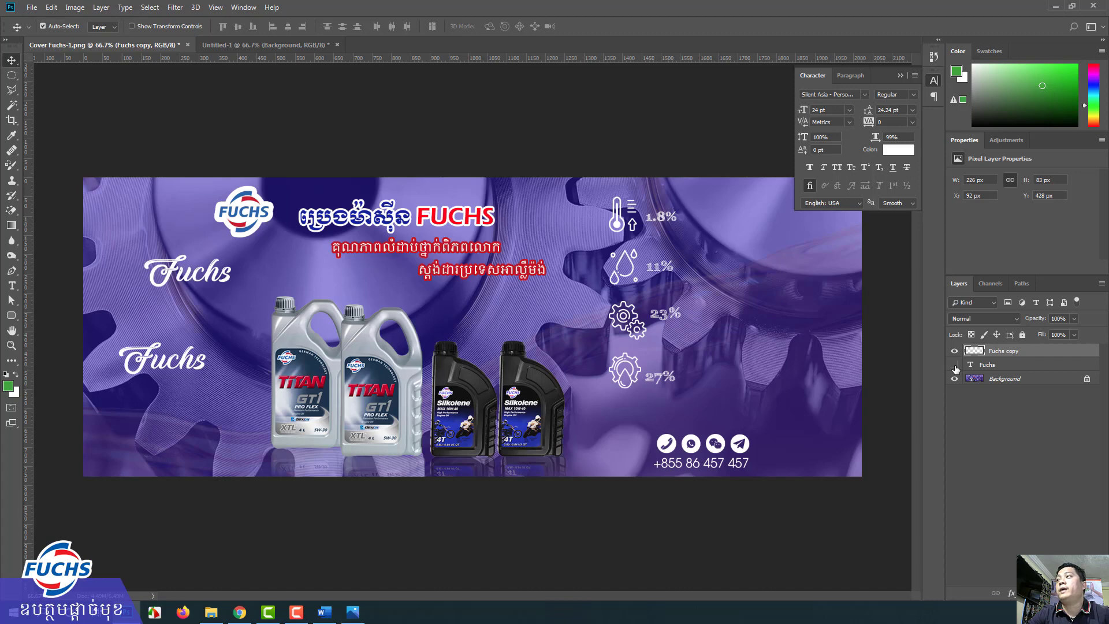
{"action": "left_click", "coordinate": [955, 368]}
{"action": "left_click_drag", "start_coordinate": [153, 358], "coordinate": [306, 363]}
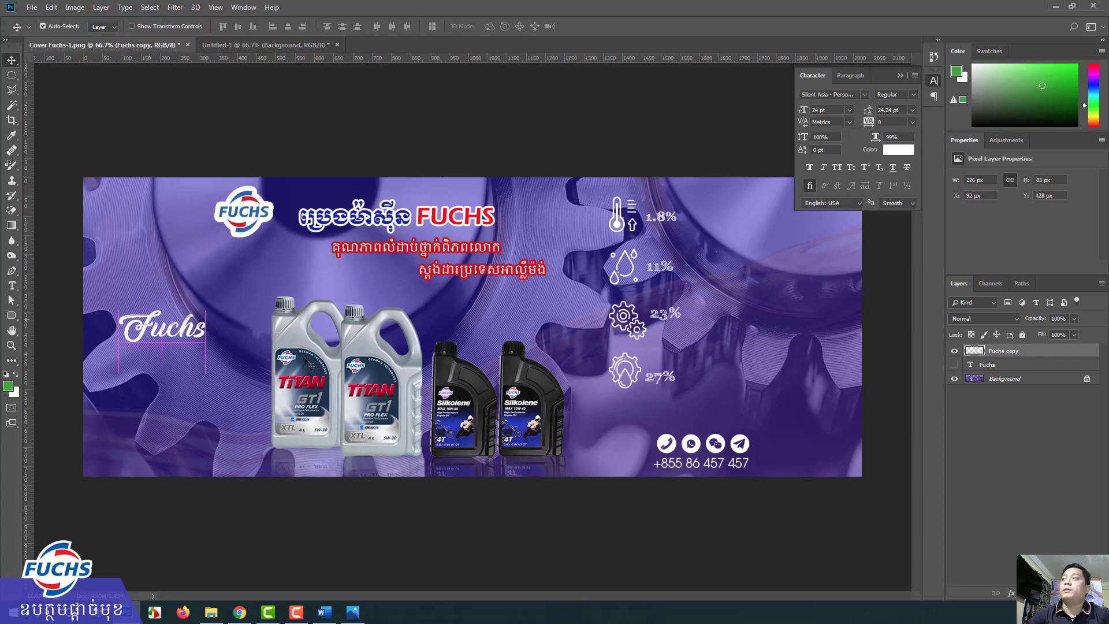
{"action": "left_click", "coordinate": [955, 365]}
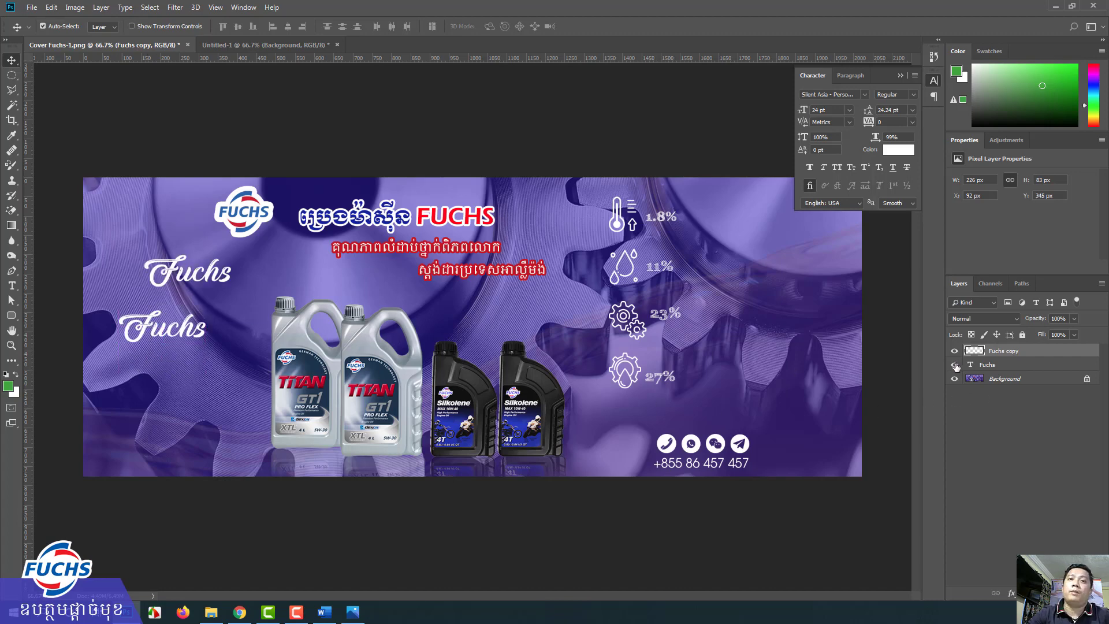
{"action": "left_click", "coordinate": [955, 365]}
{"action": "mouse_move", "coordinate": [152, 327]}
{"action": "left_mouse_down"}
{"action": "mouse_move", "coordinate": [152, 312]}
{"action": "mouse_move", "coordinate": [152, 345]}
{"action": "mouse_move", "coordinate": [162, 302]}
{"action": "left_mouse_up"}
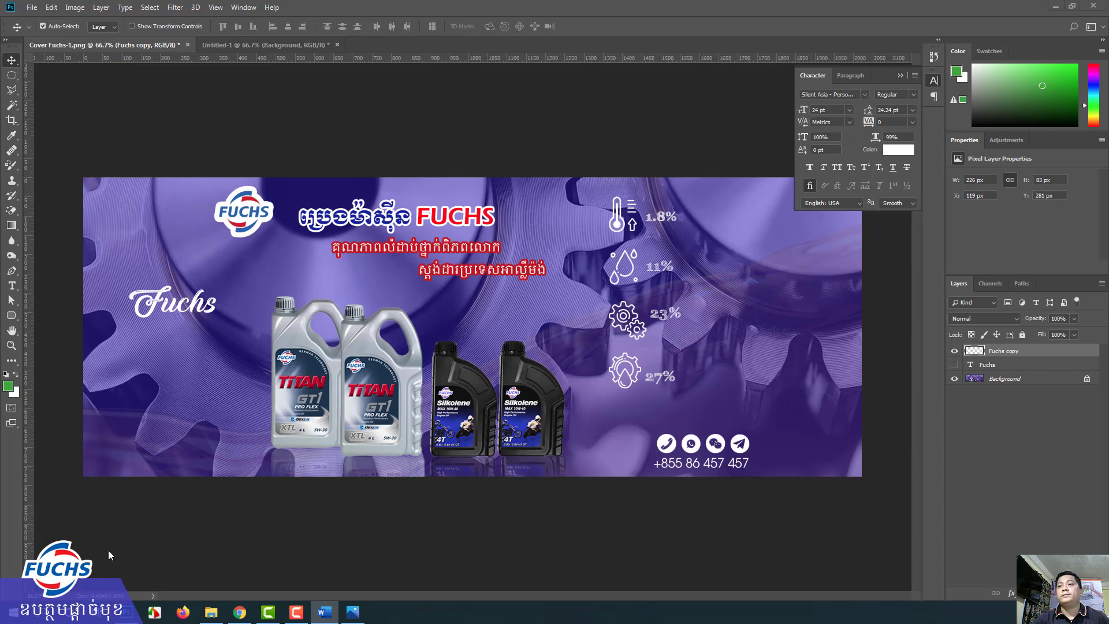
Return to Chrome's Google free-font search results, then bring up the silent-asia font folder
{"action": "left_click", "coordinate": [240, 612]}
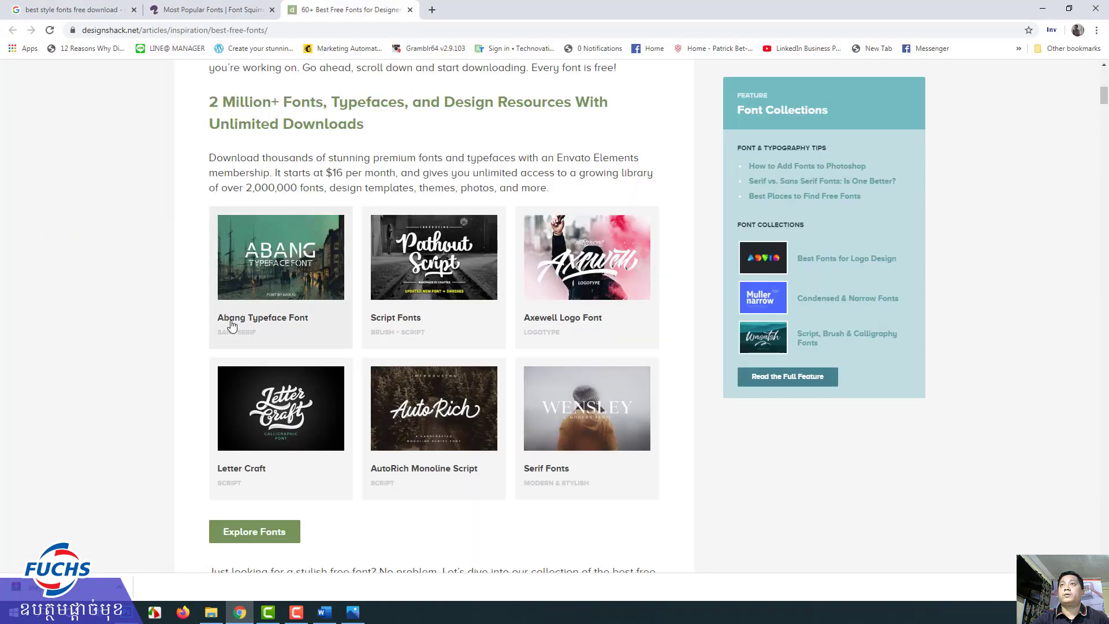
{"action": "left_click", "coordinate": [75, 10]}
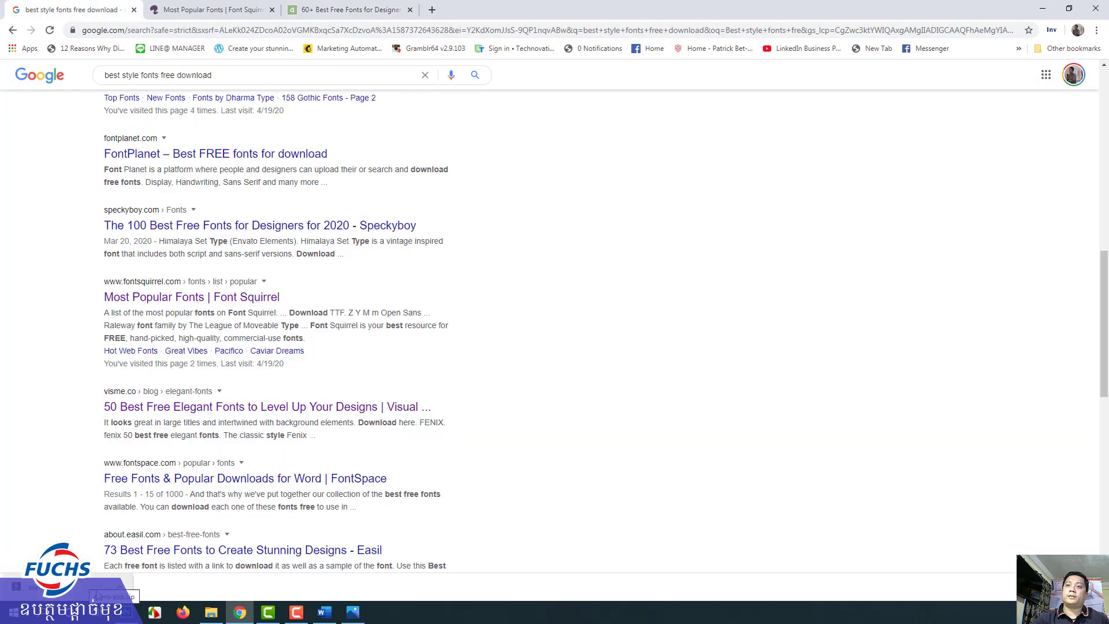
{"action": "left_click", "coordinate": [212, 613]}
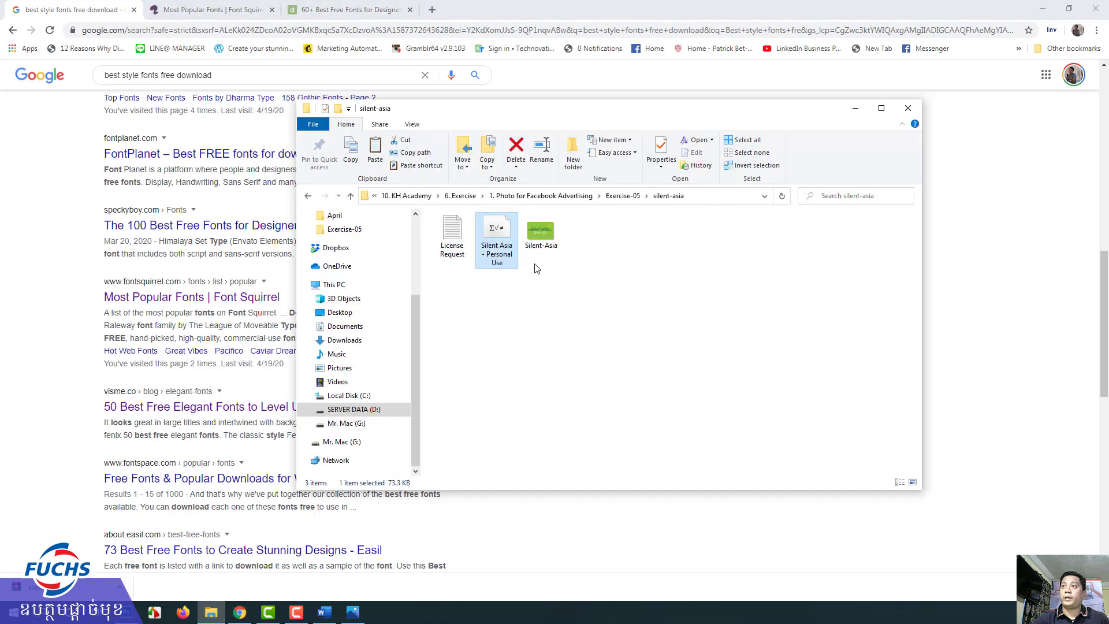
Browse from the silent-asia folder to C:\Windows\Fonts, then return to Chrome's font results
{"action": "left_click", "coordinate": [622, 196]}
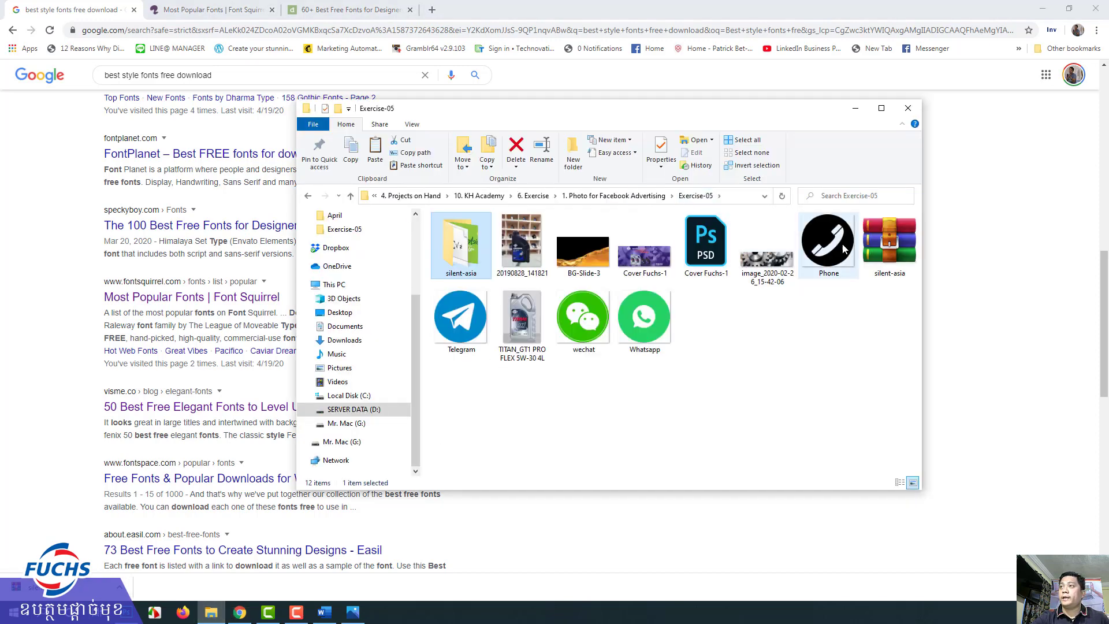
{"action": "double_click", "coordinate": [462, 257]}
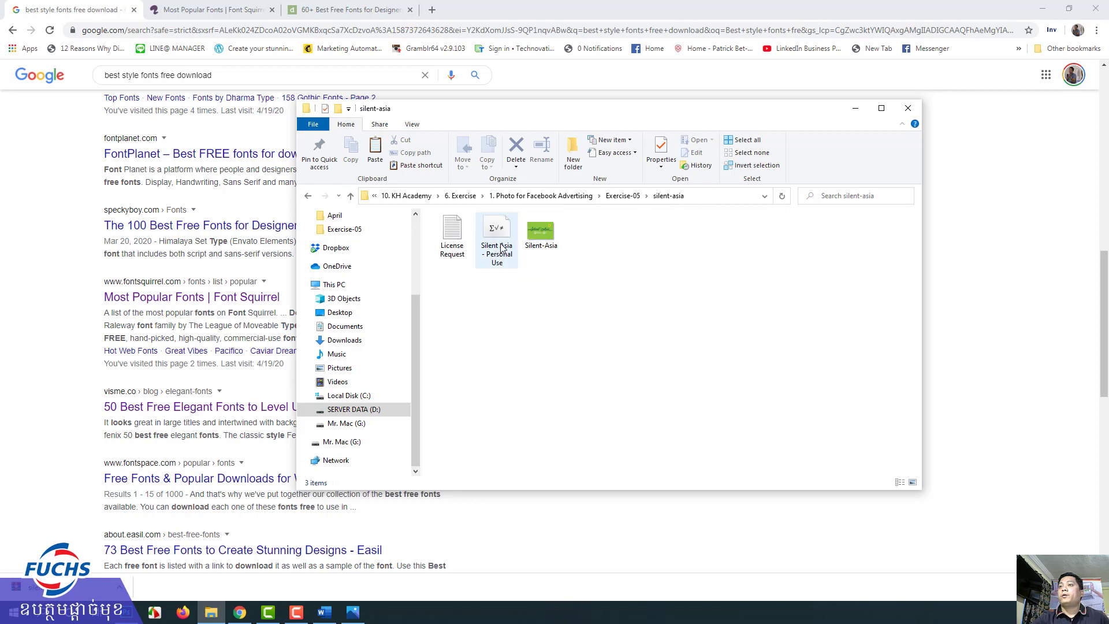
{"action": "mouse_move", "coordinate": [349, 395]}
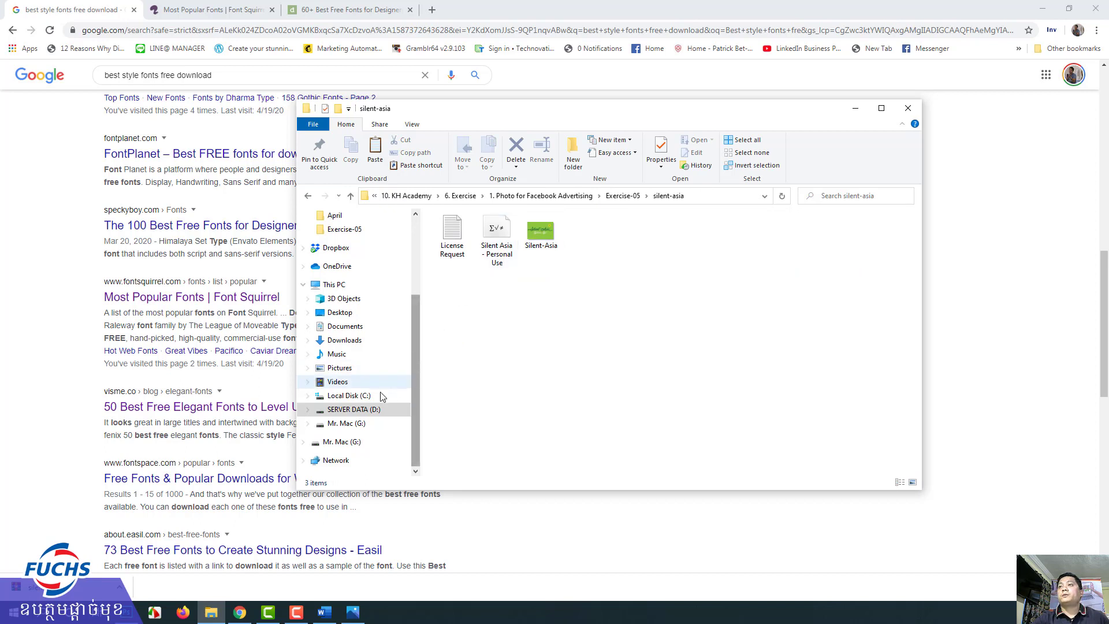
{"action": "left_click", "coordinate": [363, 397]}
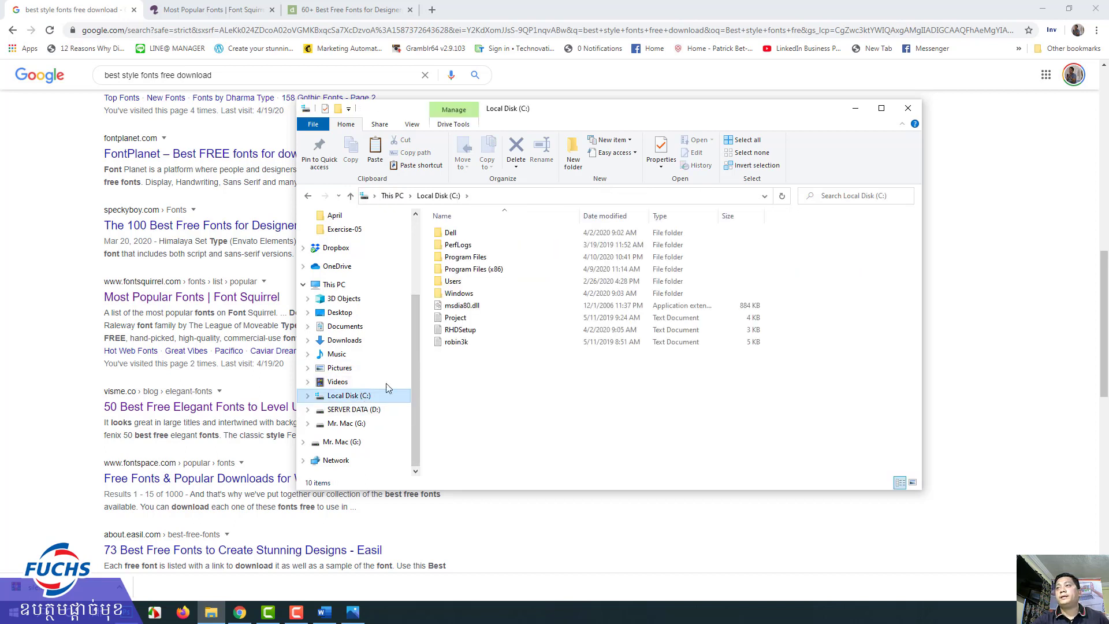
{"action": "double_click", "coordinate": [460, 294]}
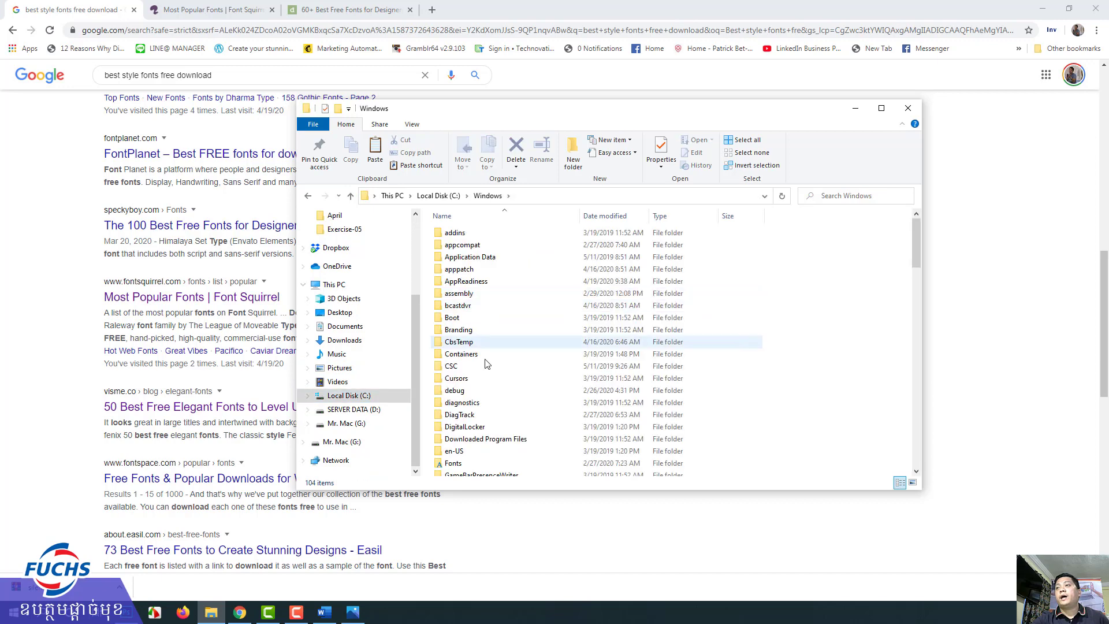
{"action": "scroll", "coordinate": [482, 367], "scroll_direction": "down", "scroll_amount": 1}
{"action": "double_click", "coordinate": [485, 398]}
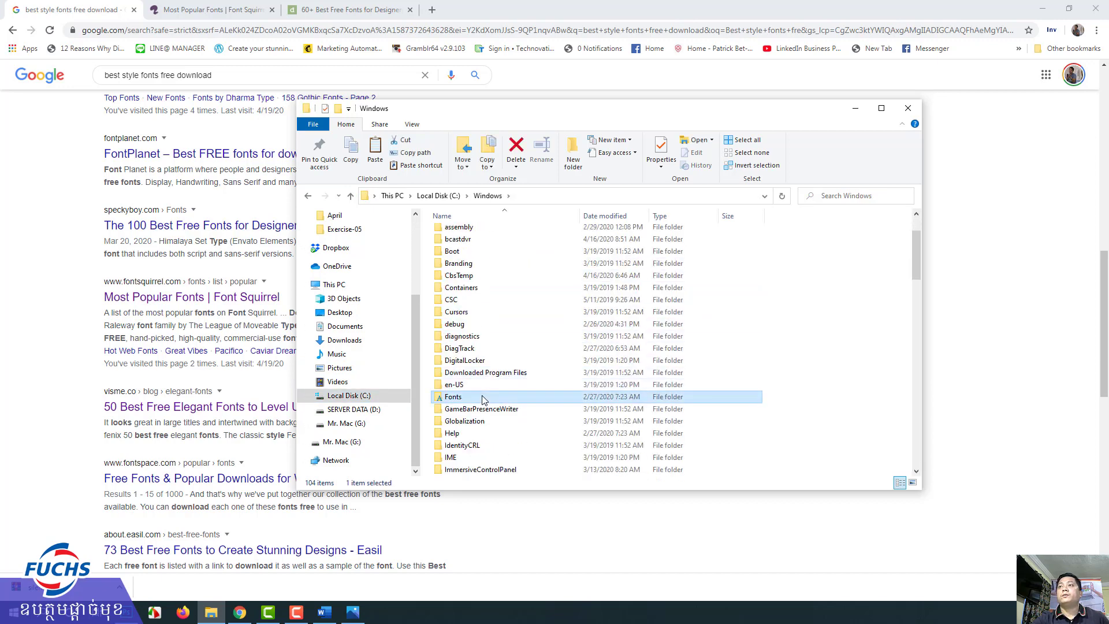
{"action": "left_click", "coordinate": [438, 17]}
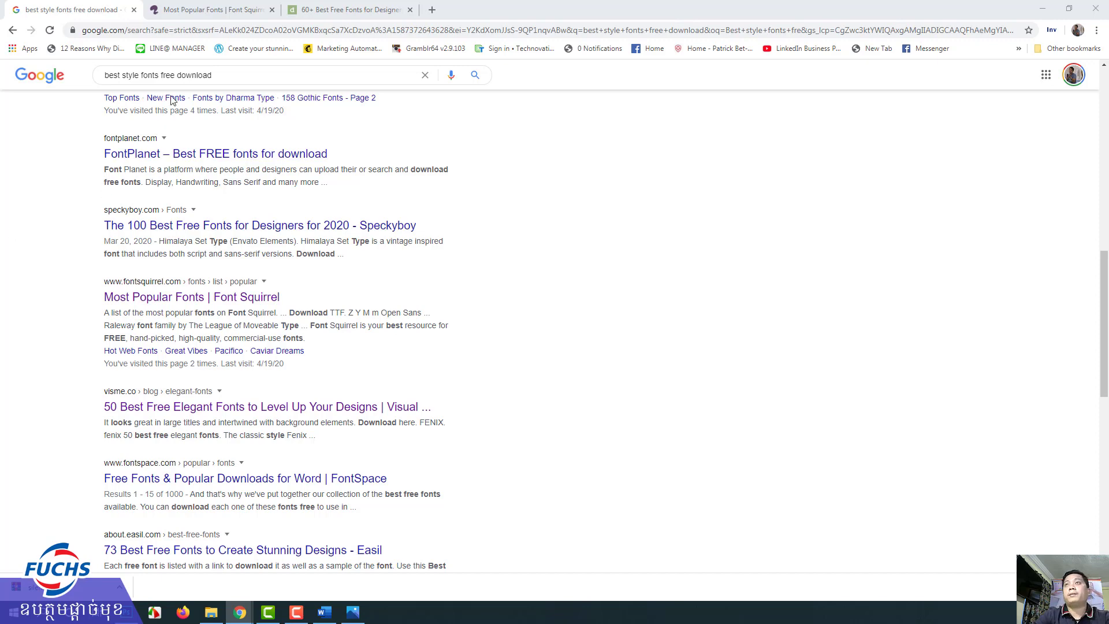
Search Google for 'most popular fonts' instead of the previous query
{"action": "left_click", "coordinate": [185, 9]}
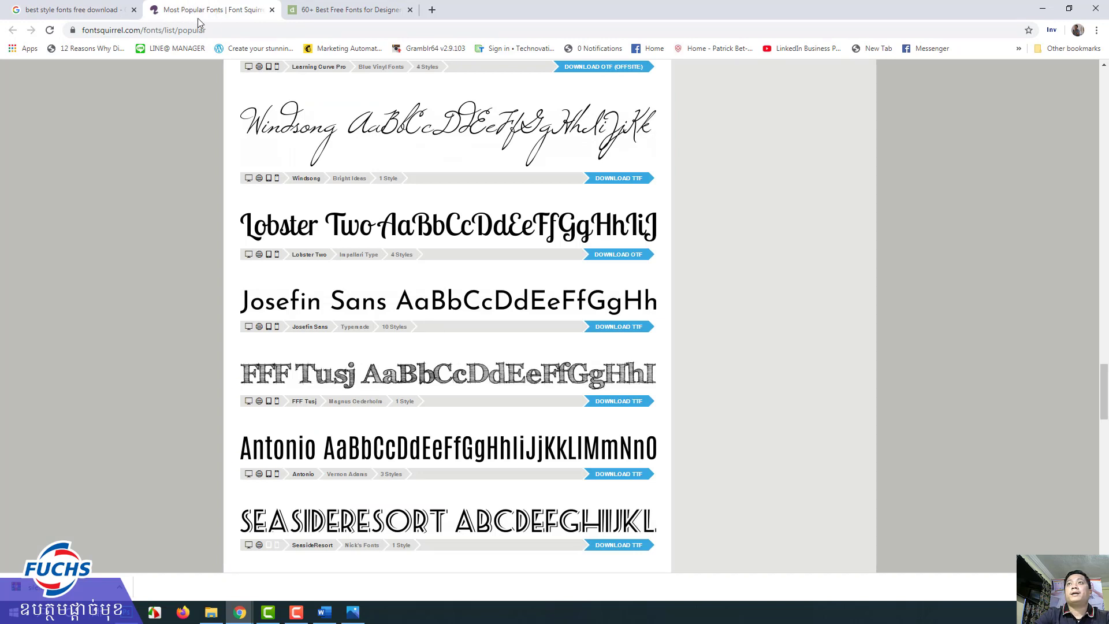
{"action": "left_click", "coordinate": [101, 12]}
{"action": "scroll", "coordinate": [243, 158], "scroll_direction": "up", "scroll_amount": 6}
{"action": "scroll", "coordinate": [242, 158], "scroll_direction": "up", "scroll_amount": 3}
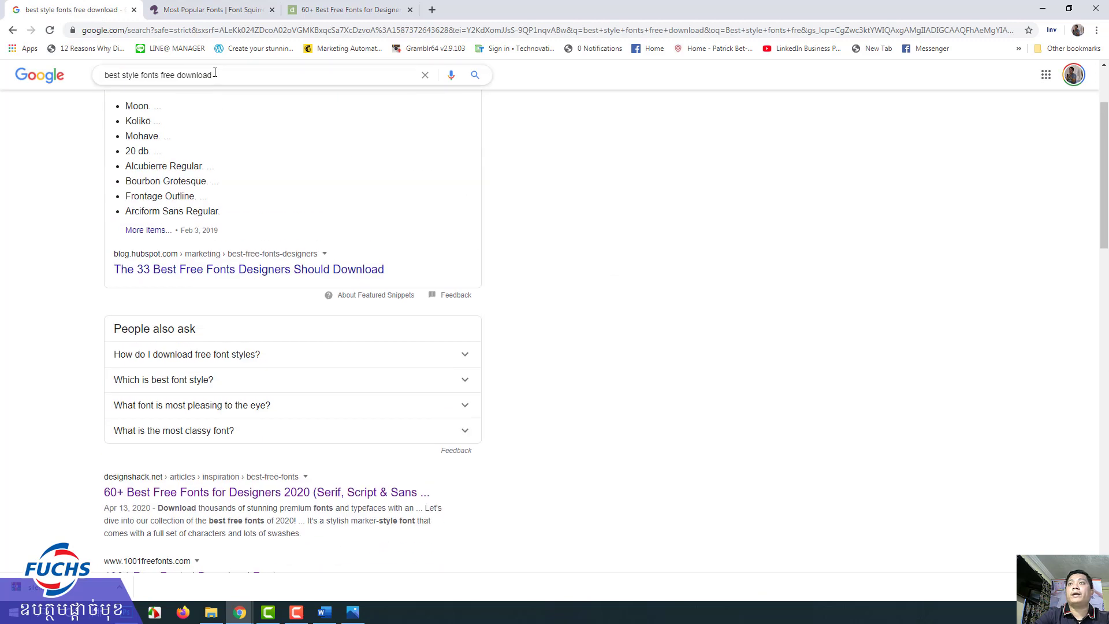
{"action": "left_click_drag", "start_coordinate": [216, 75], "coordinate": [88, 77]}
{"action": "type", "text": "mos"}
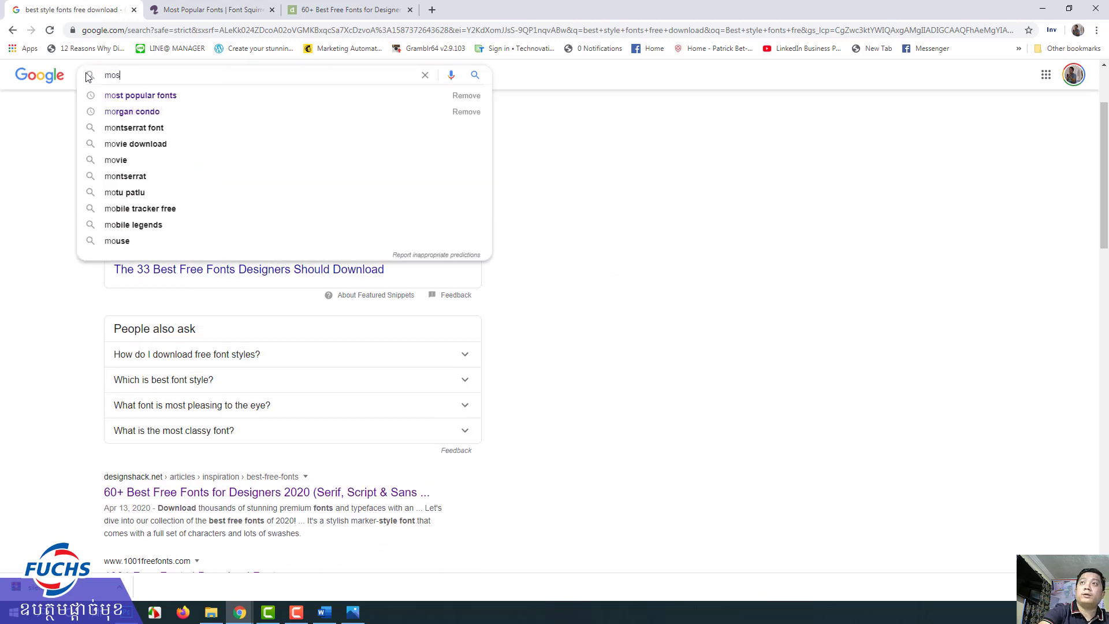
{"action": "type", "text": "t"}
{"action": "key", "text": "Down"}
{"action": "key", "text": "Return"}
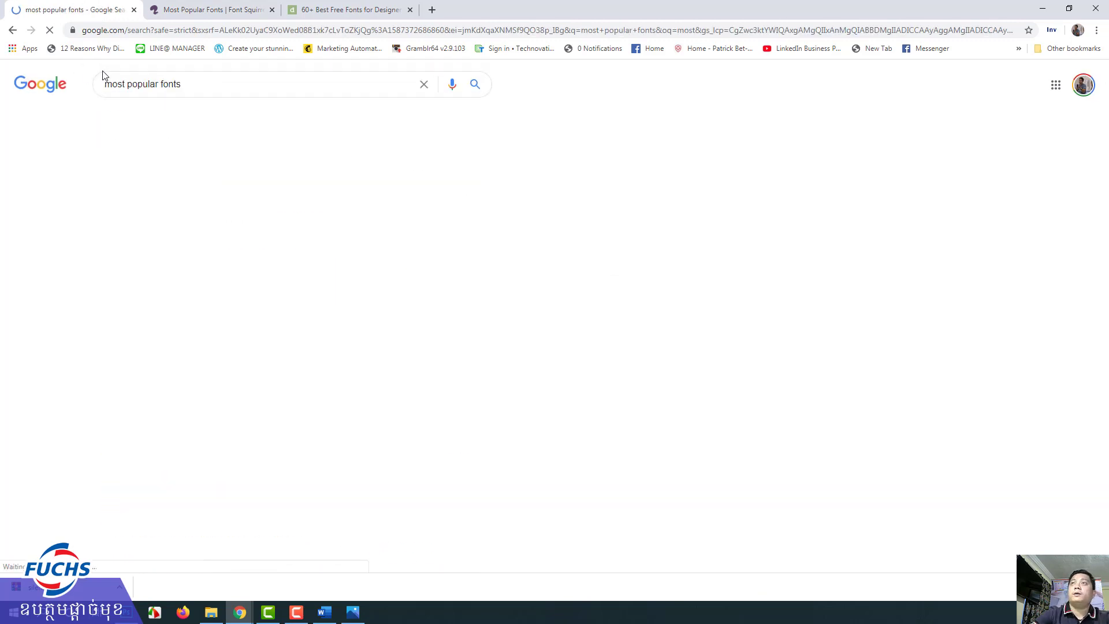
Close the Design Shack fonts tab and scroll through the 'most popular fonts' results
{"action": "left_click", "coordinate": [341, 10]}
{"action": "left_click", "coordinate": [411, 10]}
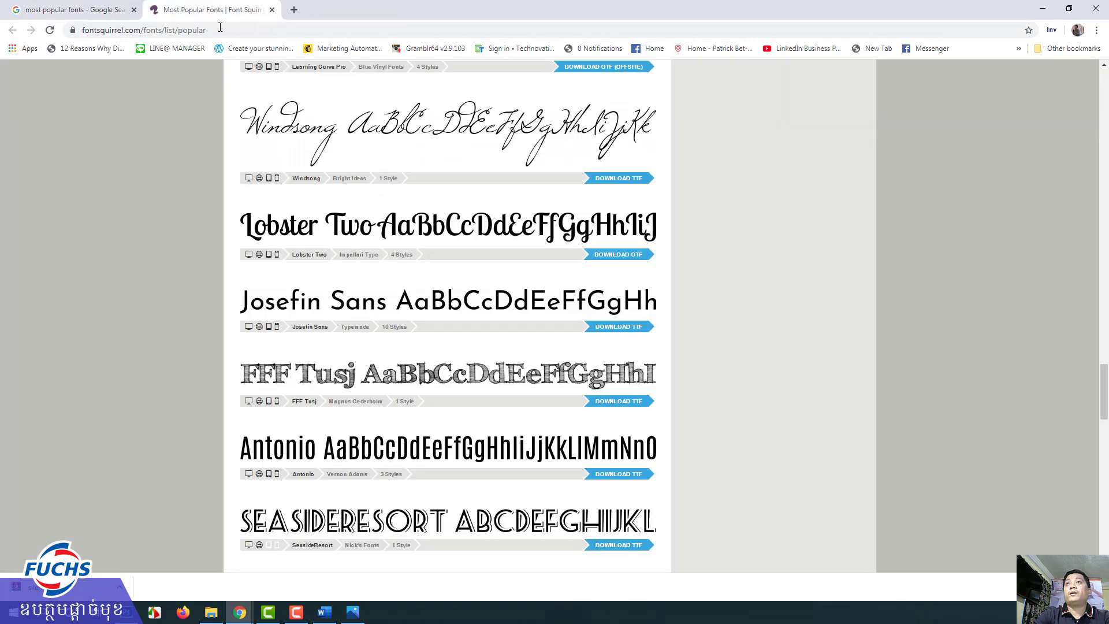
{"action": "left_click", "coordinate": [93, 10]}
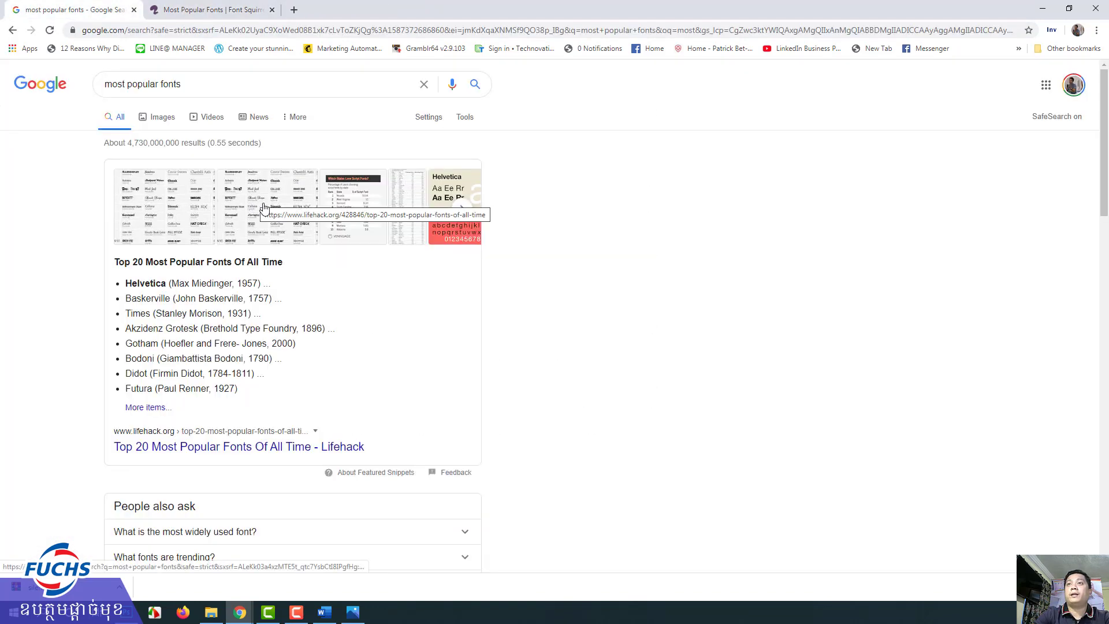
{"action": "scroll", "coordinate": [181, 266], "scroll_direction": "down", "scroll_amount": 4}
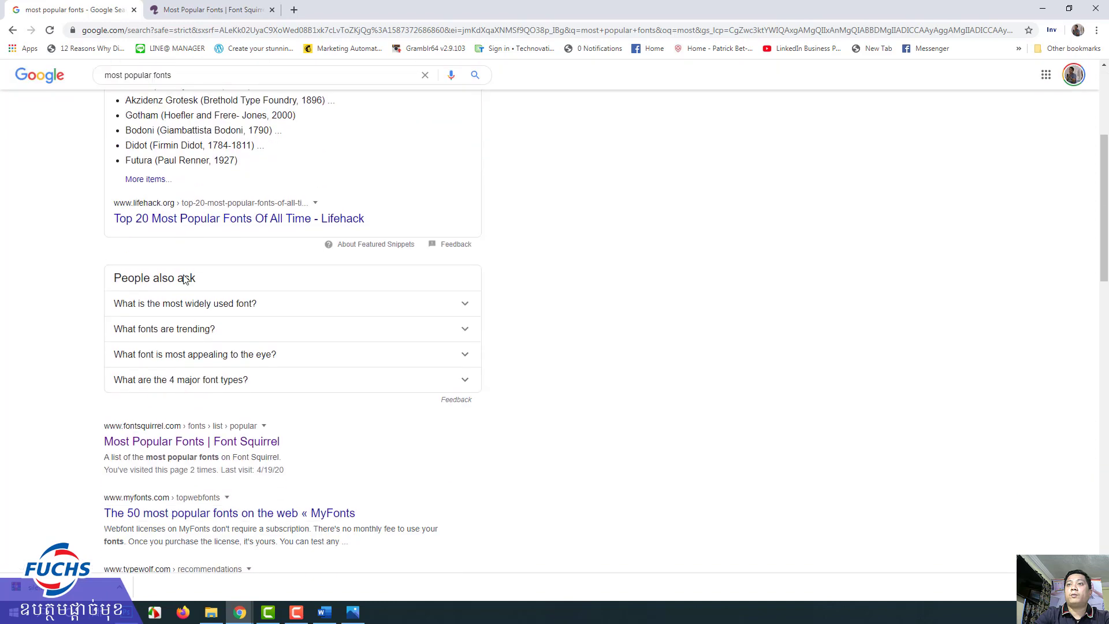
{"action": "scroll", "coordinate": [183, 275], "scroll_direction": "down", "scroll_amount": 2}
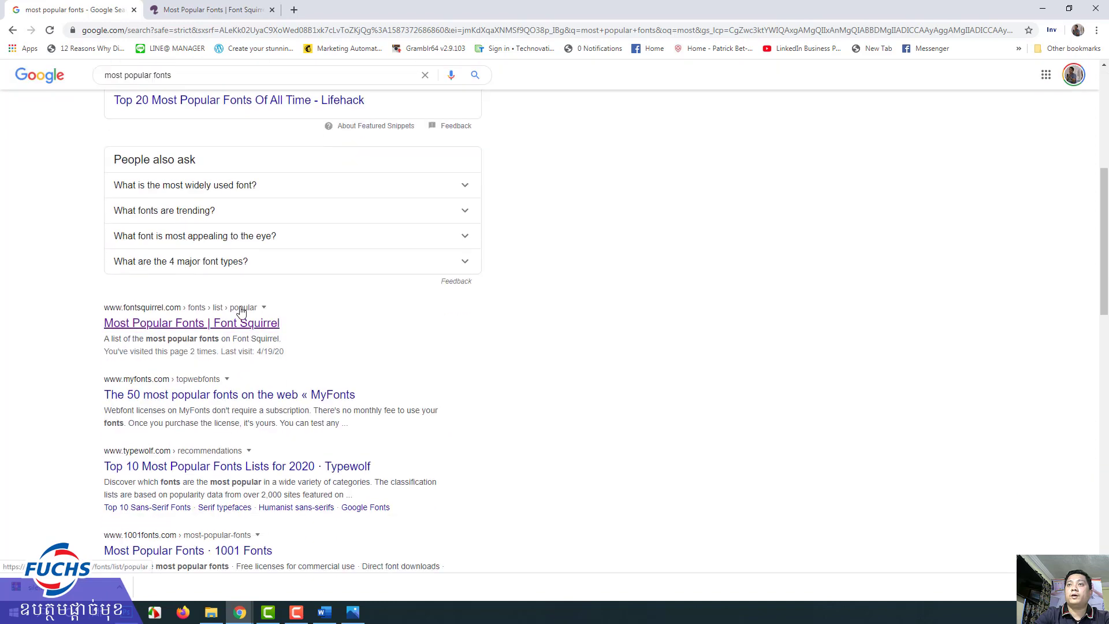
{"action": "scroll", "coordinate": [241, 312], "scroll_direction": "down", "scroll_amount": 2}
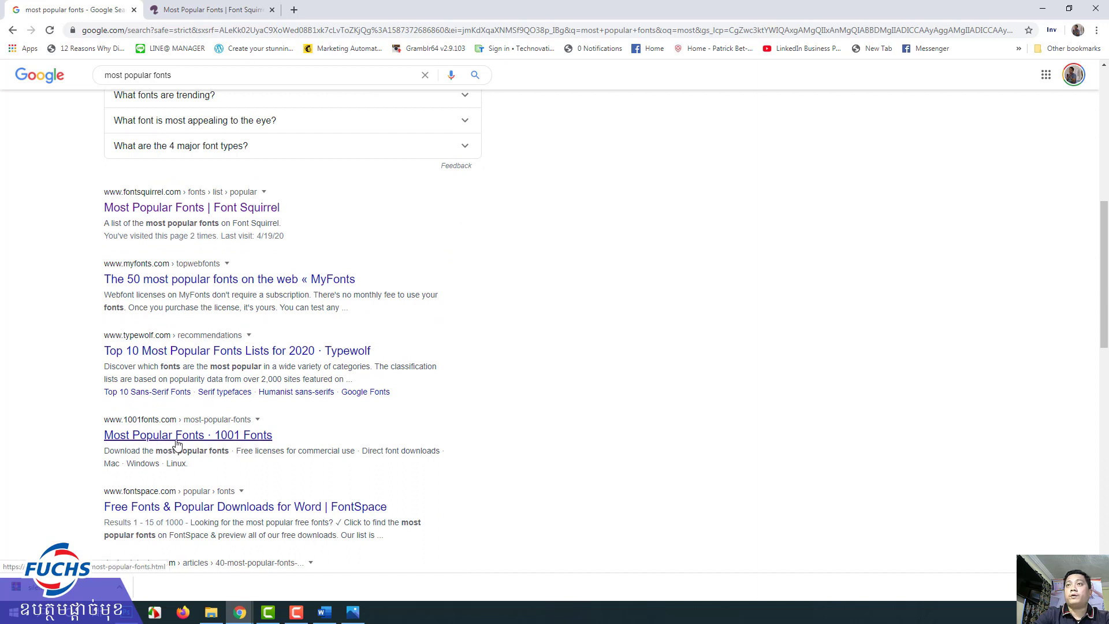
Glance at the existing Font Squirrel tab, then scan the search results again
{"action": "left_click", "coordinate": [211, 10]}
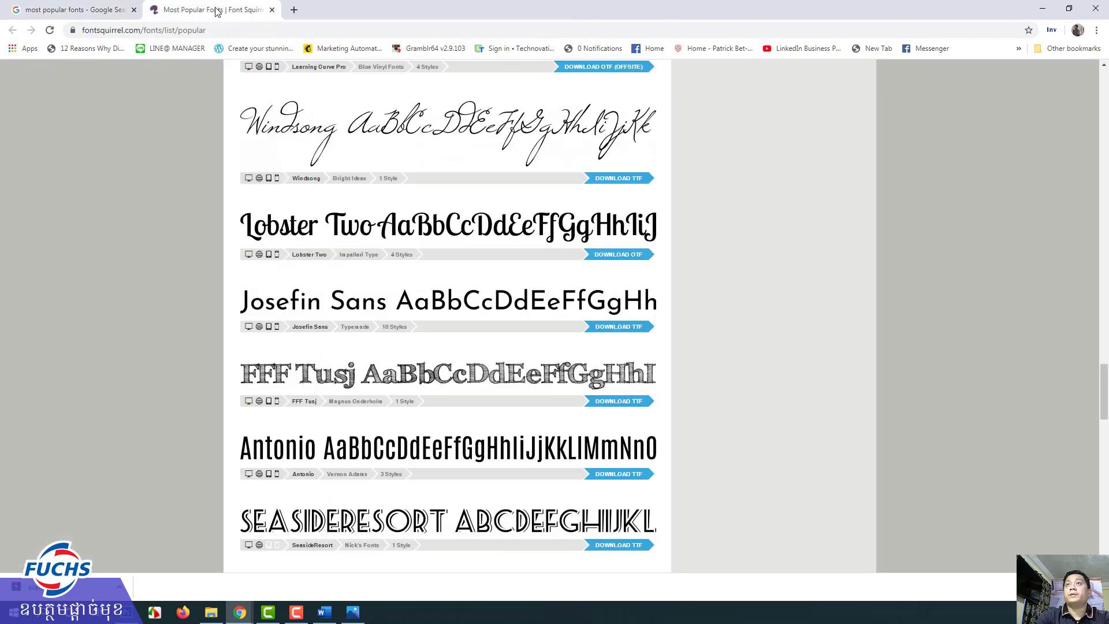
{"action": "left_click", "coordinate": [97, 12]}
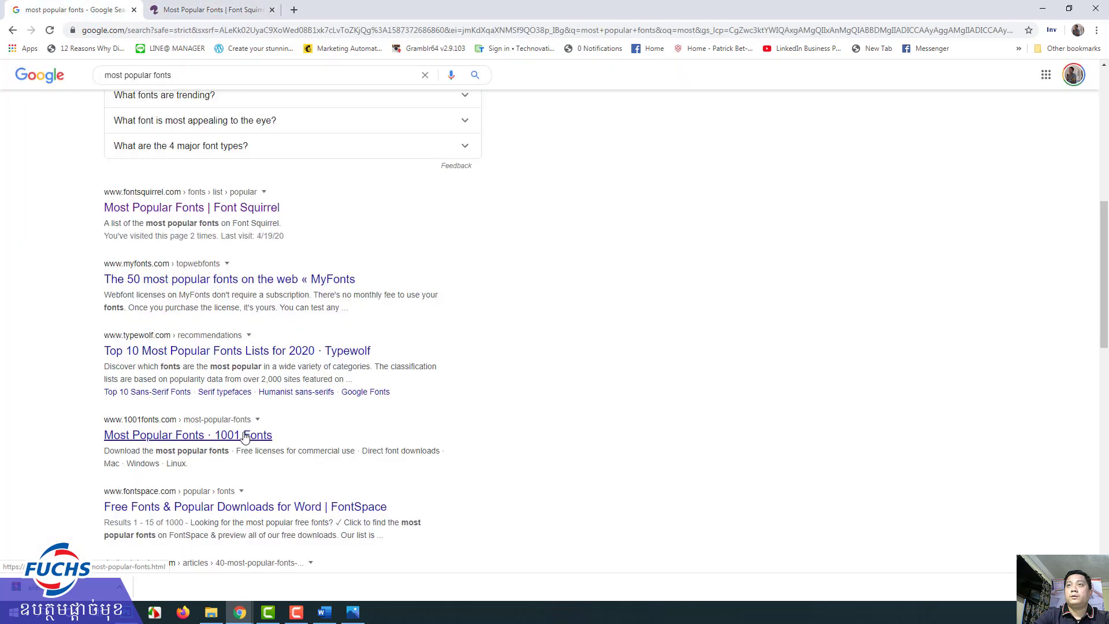
{"action": "scroll", "coordinate": [173, 237], "scroll_direction": "up", "scroll_amount": 5}
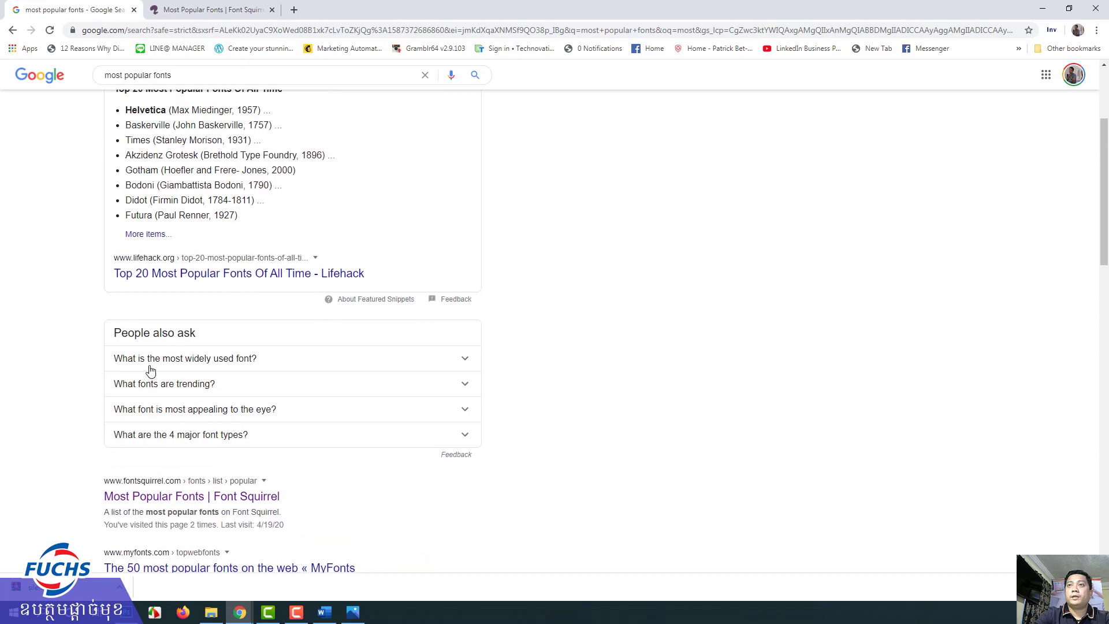
{"action": "scroll", "coordinate": [150, 370], "scroll_direction": "up", "scroll_amount": 3}
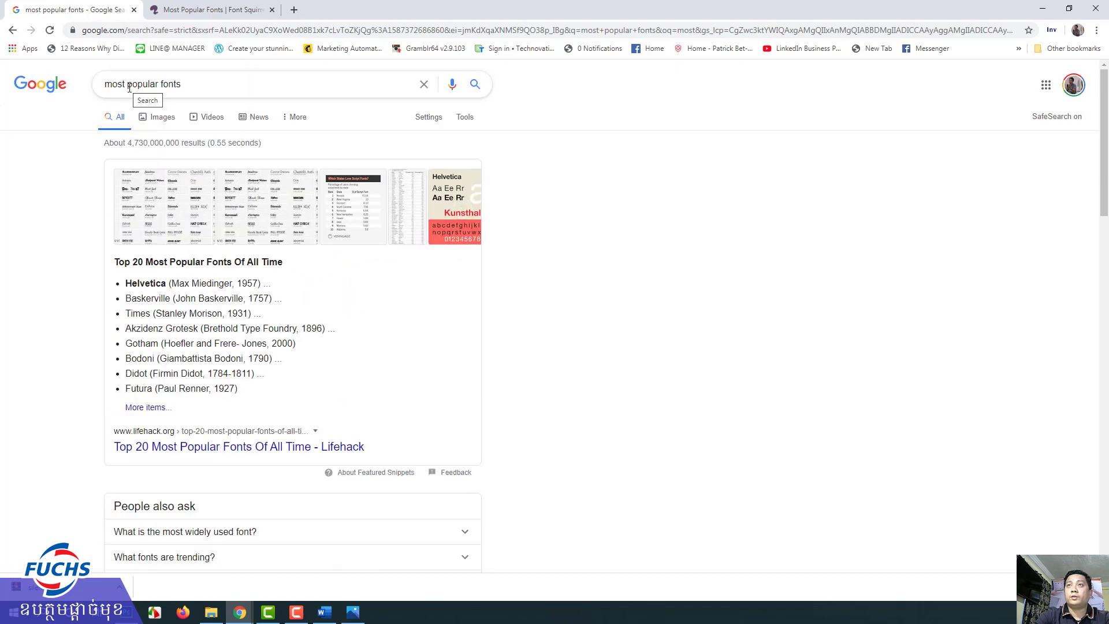
{"action": "scroll", "coordinate": [206, 287], "scroll_direction": "down", "scroll_amount": 4}
{"action": "scroll", "coordinate": [150, 375], "scroll_direction": "down", "scroll_amount": 1}
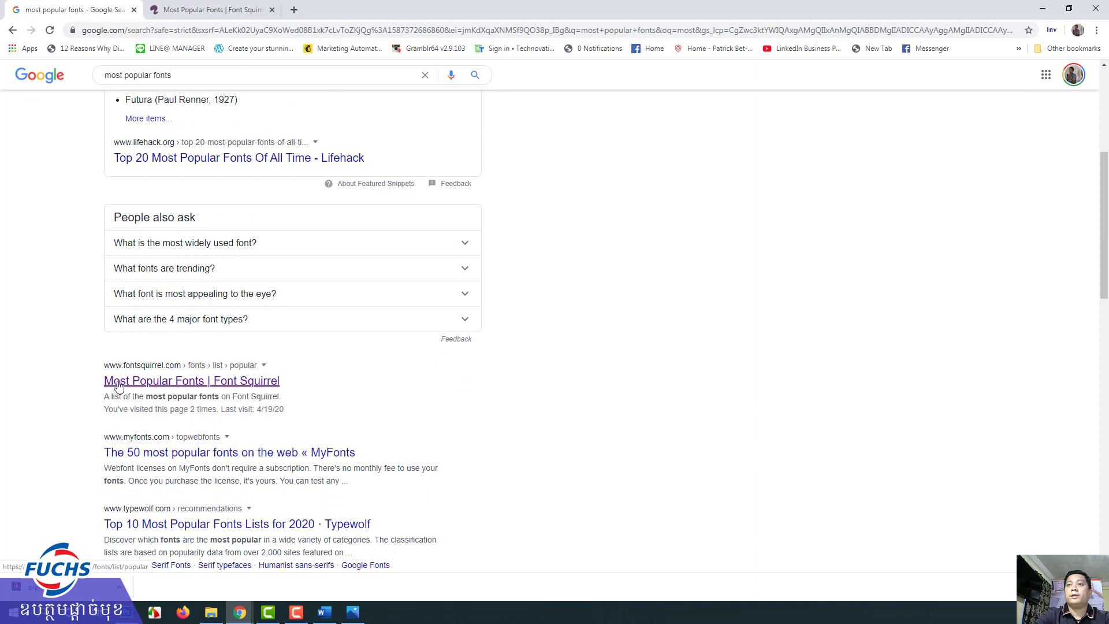
Open the Font Squirrel result in a new tab and browse its Most Popular Fonts list
{"action": "right_click", "coordinate": [182, 387]}
{"action": "left_click", "coordinate": [208, 393]}
{"action": "left_click", "coordinate": [342, 13]}
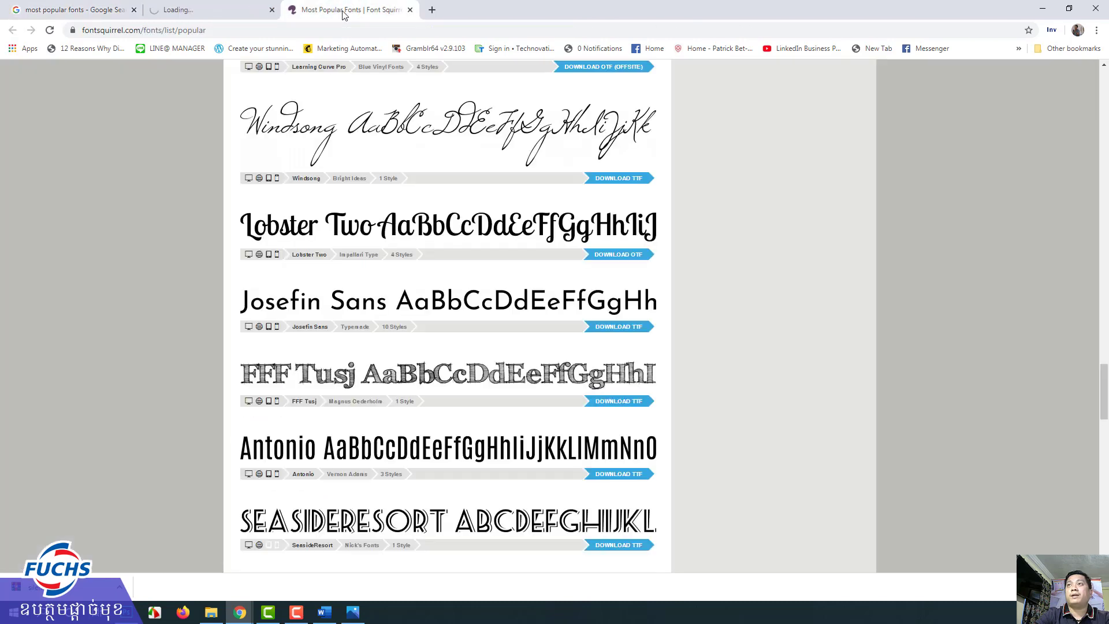
{"action": "left_click", "coordinate": [203, 15]}
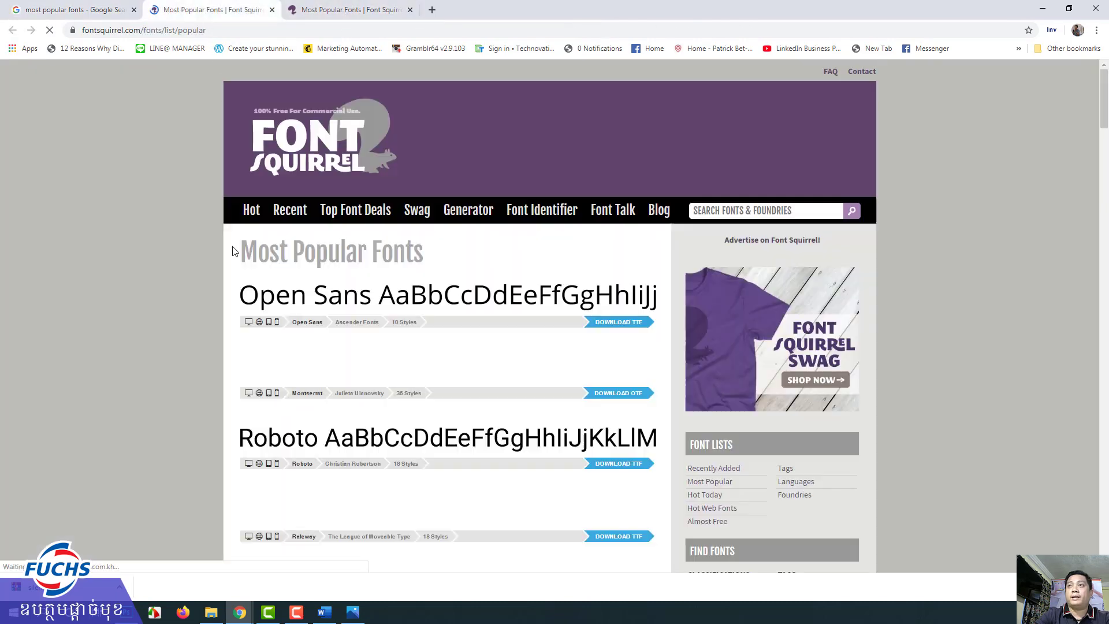
{"action": "left_click", "coordinate": [343, 9]}
{"action": "scroll", "coordinate": [364, 162], "scroll_direction": "down", "scroll_amount": 10}
{"action": "scroll", "coordinate": [367, 266], "scroll_direction": "down", "scroll_amount": 4}
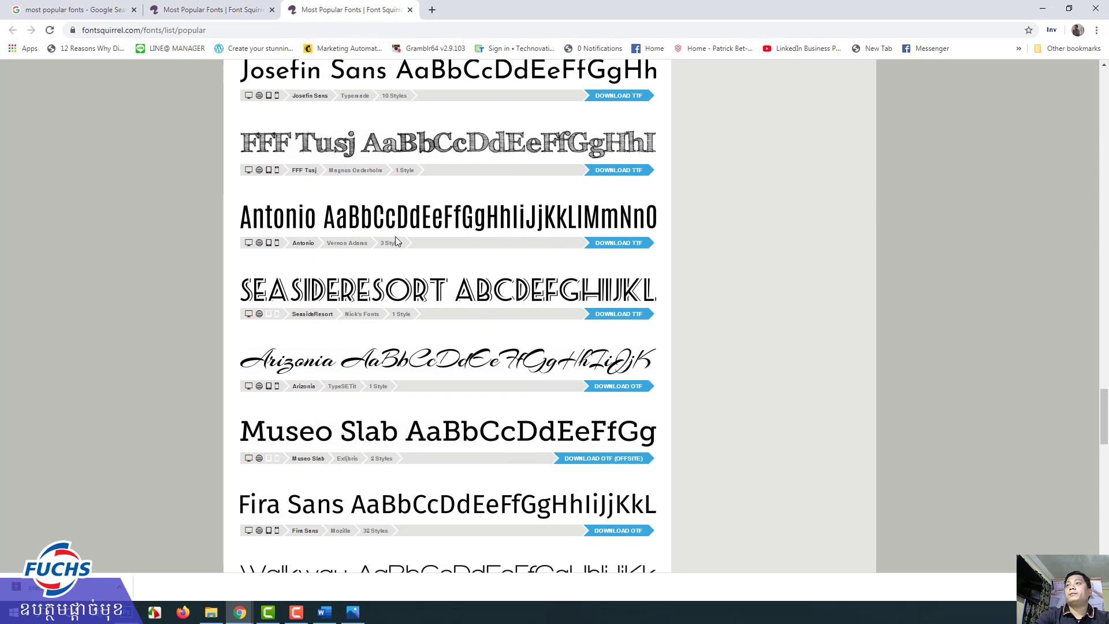
{"action": "scroll", "coordinate": [397, 242], "scroll_direction": "up", "scroll_amount": 2}
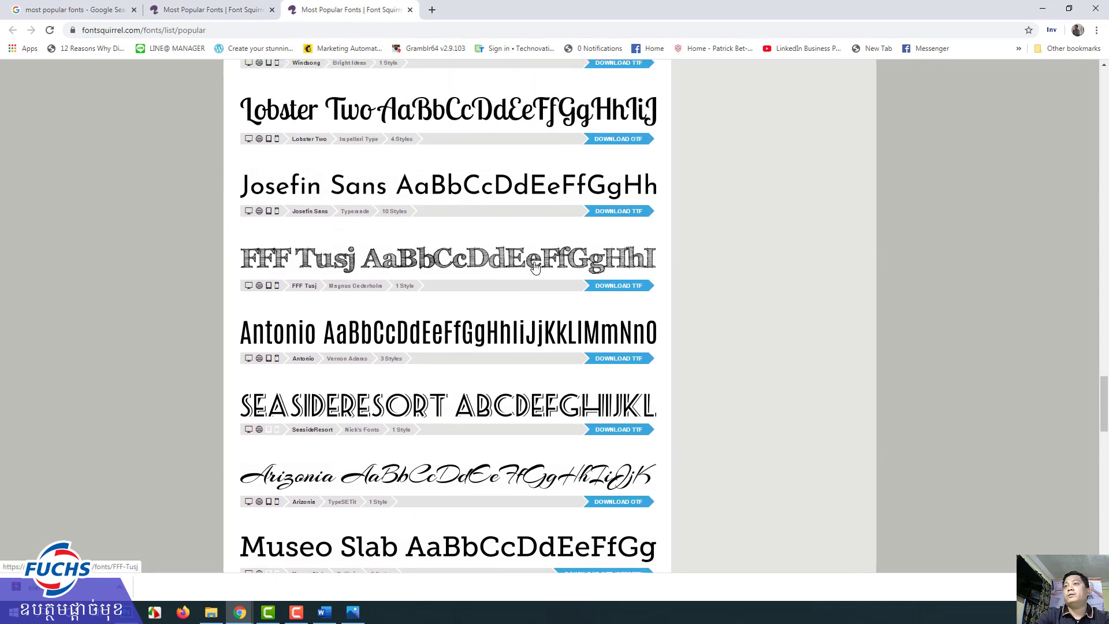
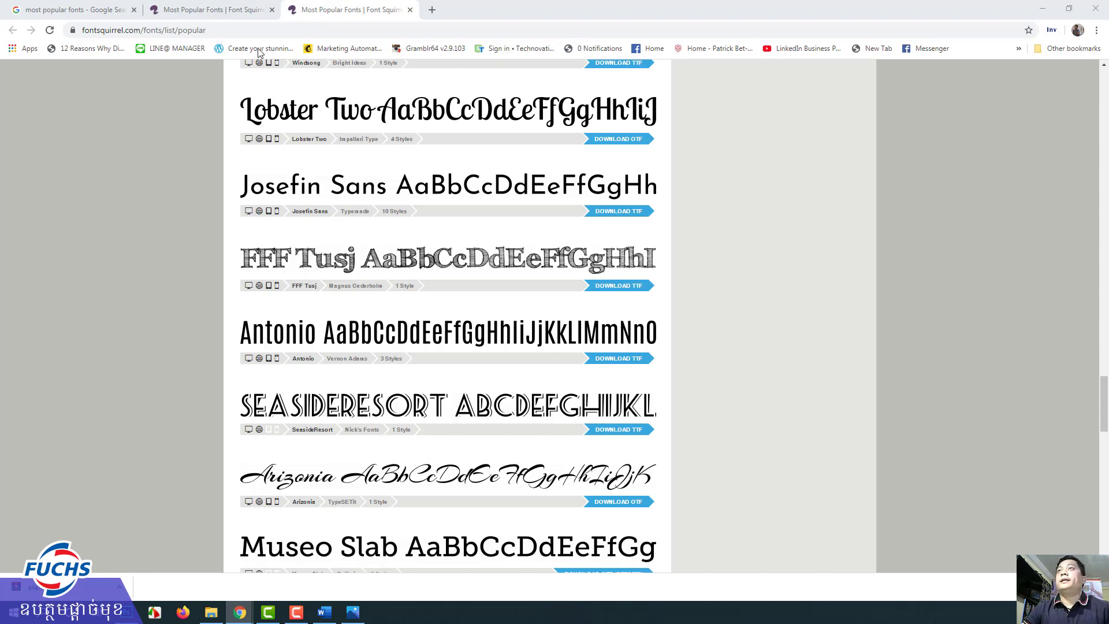
Download the FFF Tusj TTF from Font Squirrel's popular fonts list and close the tab
{"action": "left_click", "coordinate": [272, 10]}
{"action": "left_click", "coordinate": [75, 10]}
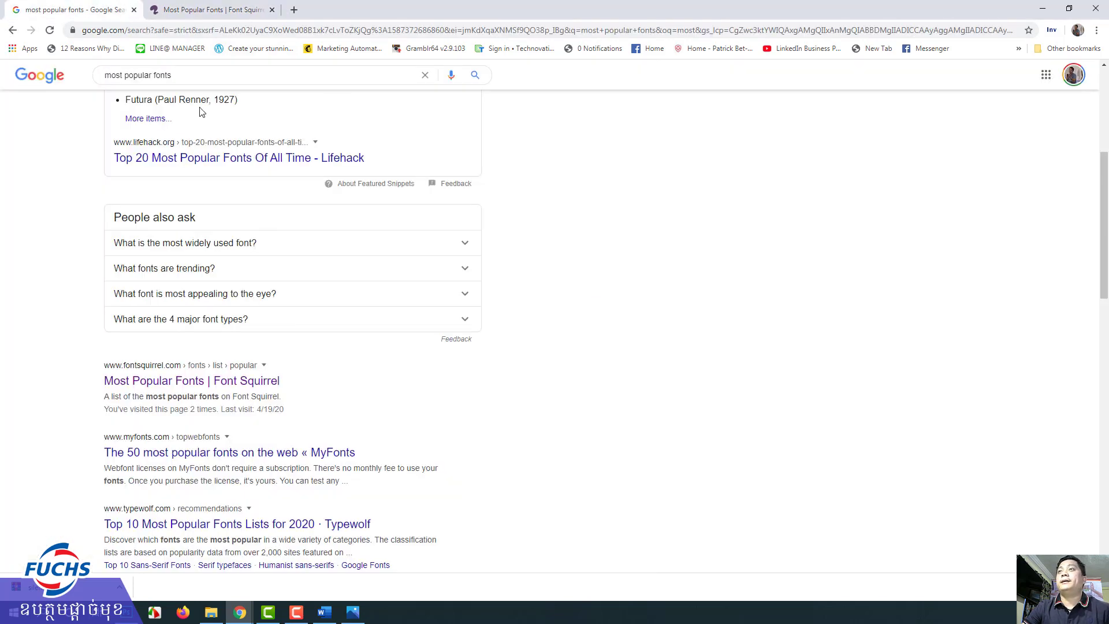
{"action": "left_click", "coordinate": [210, 10]}
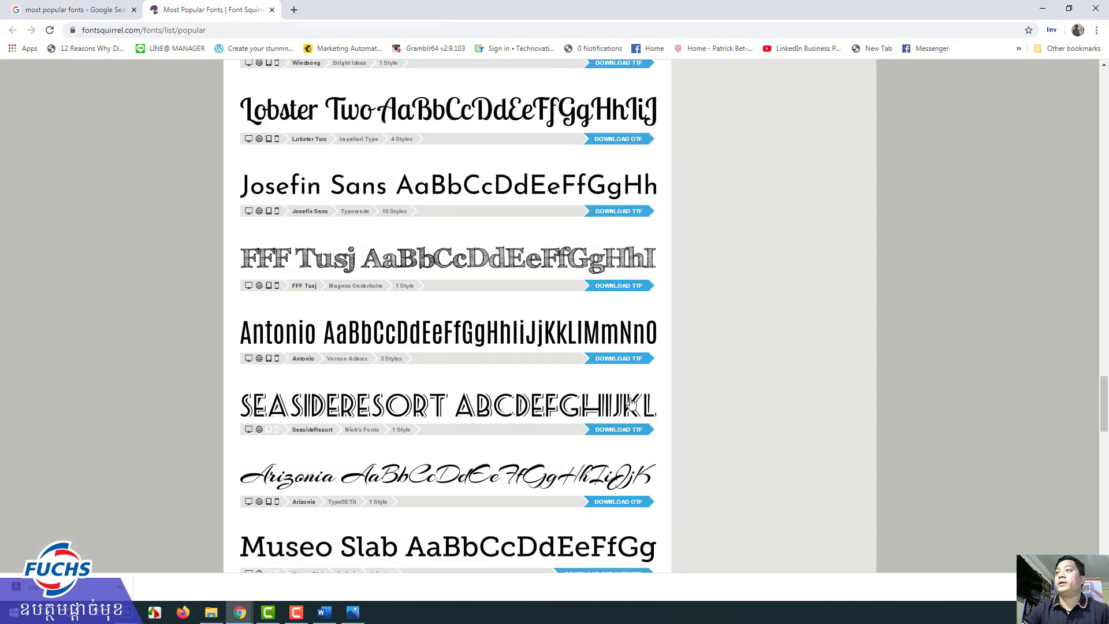
{"action": "left_click", "coordinate": [615, 291]}
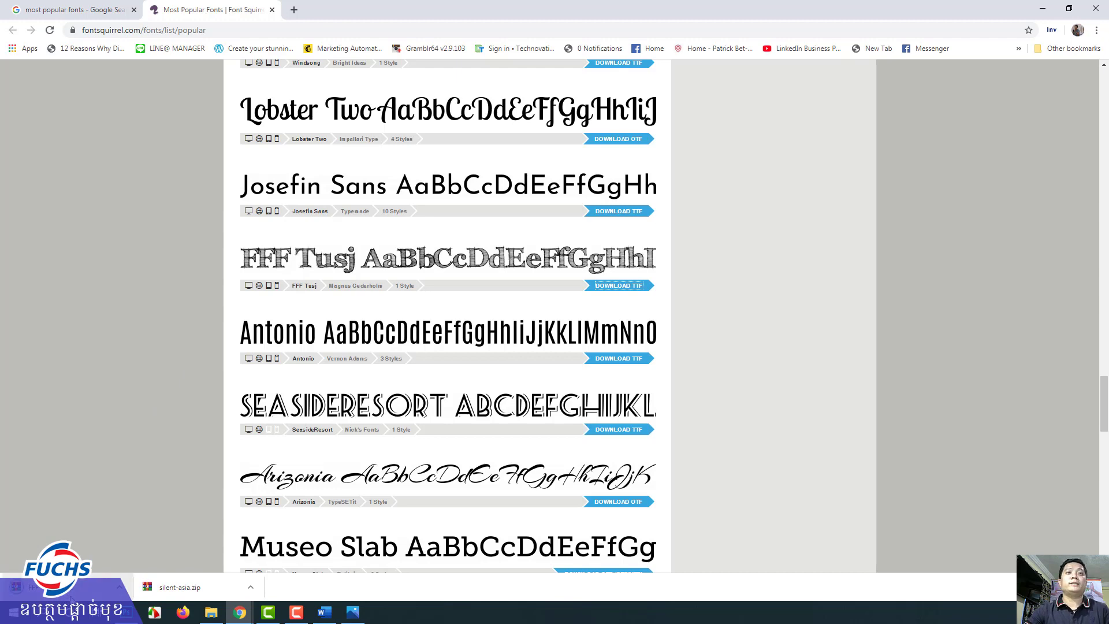
{"action": "left_click", "coordinate": [273, 10]}
Close the Windows Fonts window and bring back File Explorer showing the Exercise-05 folder
{"action": "left_click", "coordinate": [1095, 9]}
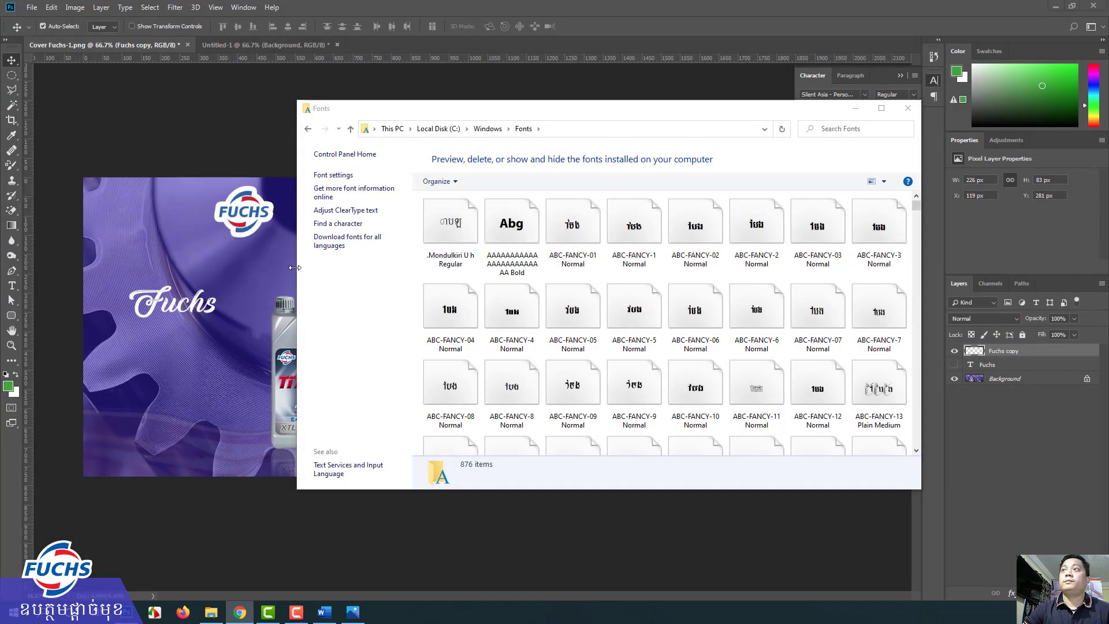
{"action": "left_click", "coordinate": [908, 108]}
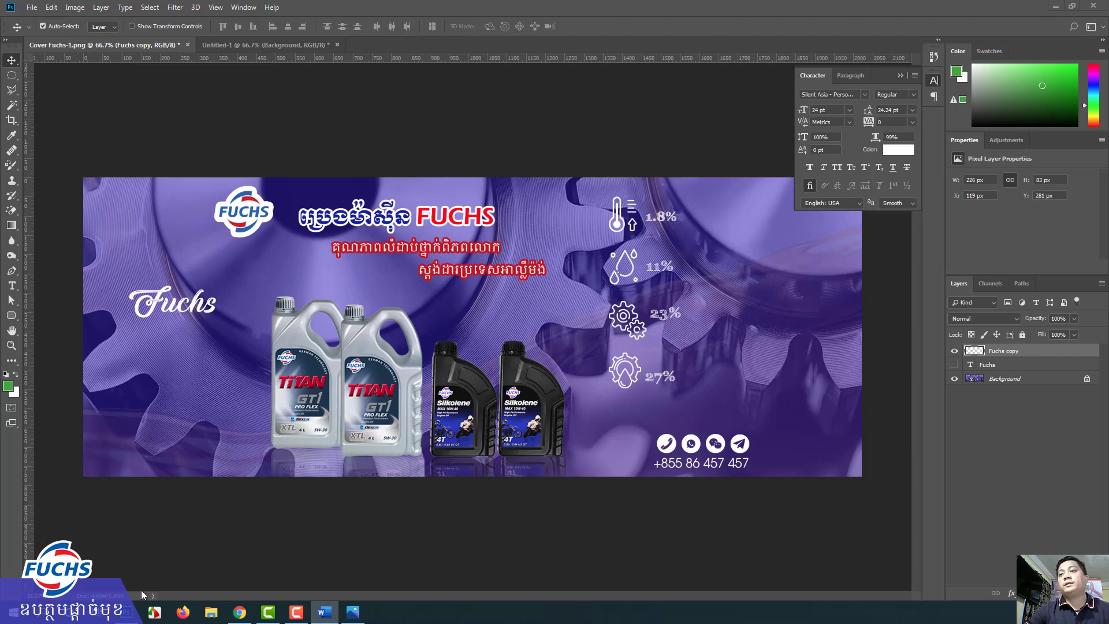
{"action": "left_click", "coordinate": [212, 617]}
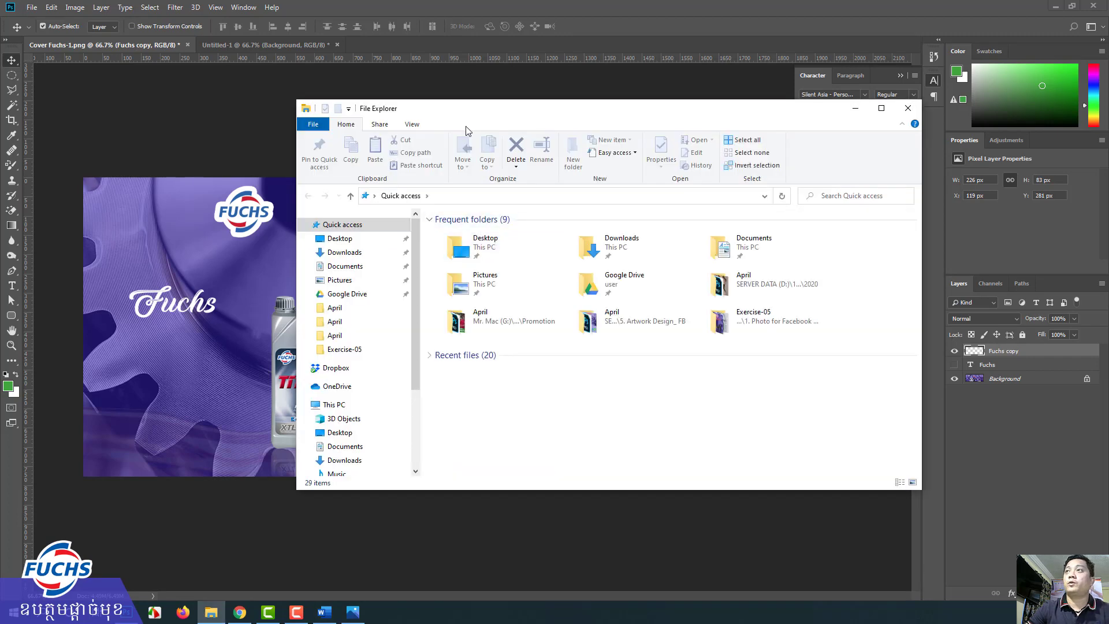
{"action": "left_click_drag", "start_coordinate": [466, 113], "coordinate": [0, 115]}
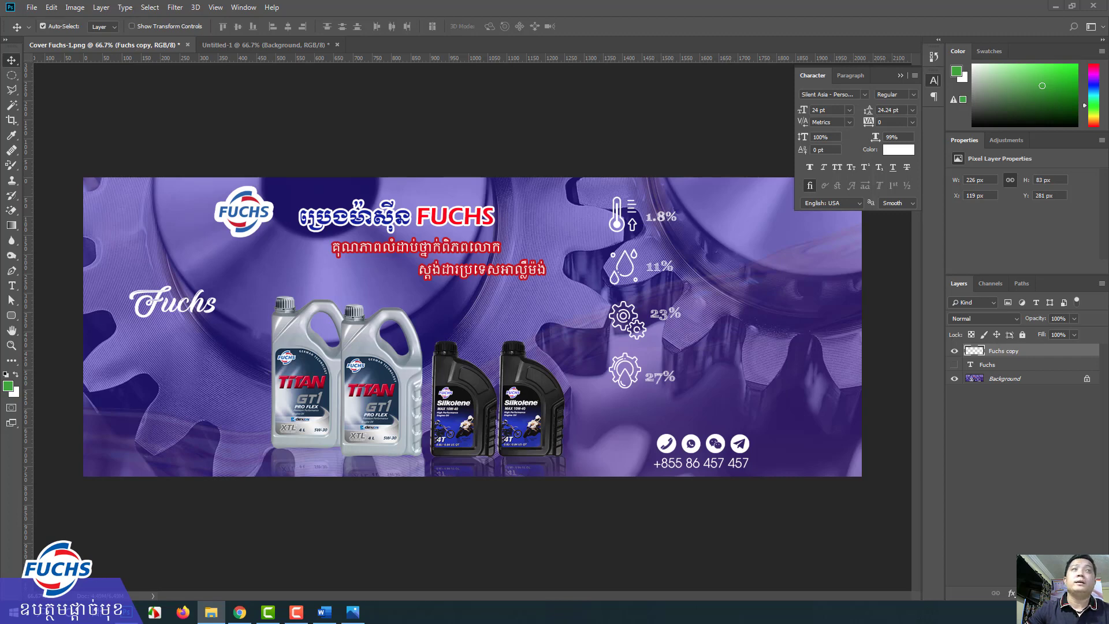
{"action": "left_click", "coordinate": [211, 612]}
Delete the silent-asia.zip archive from the Exercise-05 folder
{"action": "left_click_drag", "start_coordinate": [605, 117], "coordinate": [577, 108]}
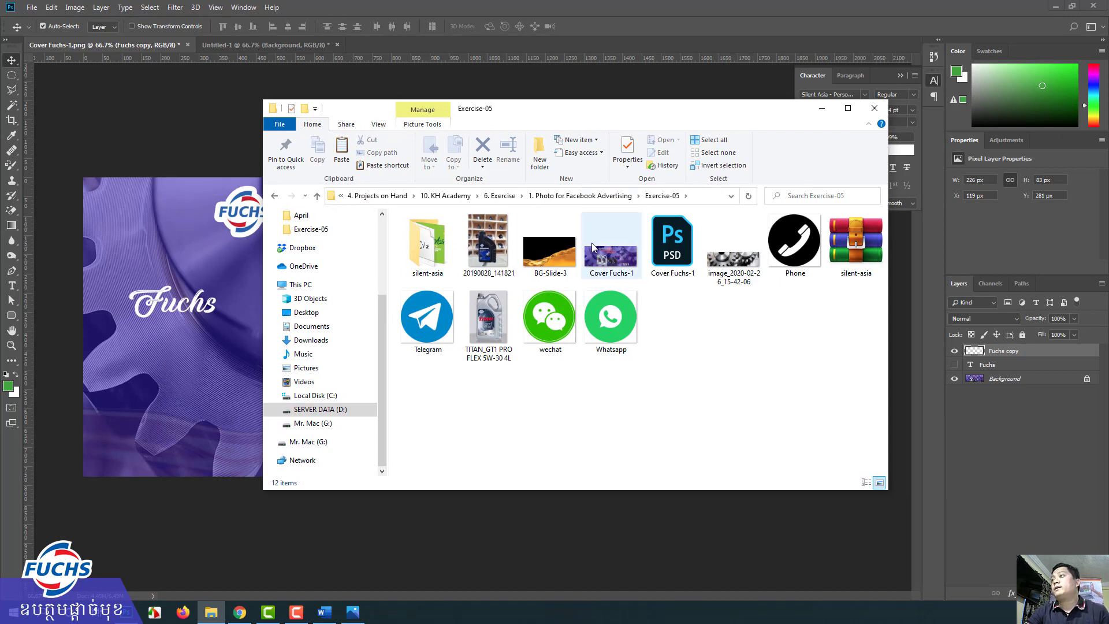
{"action": "left_click", "coordinate": [857, 244]}
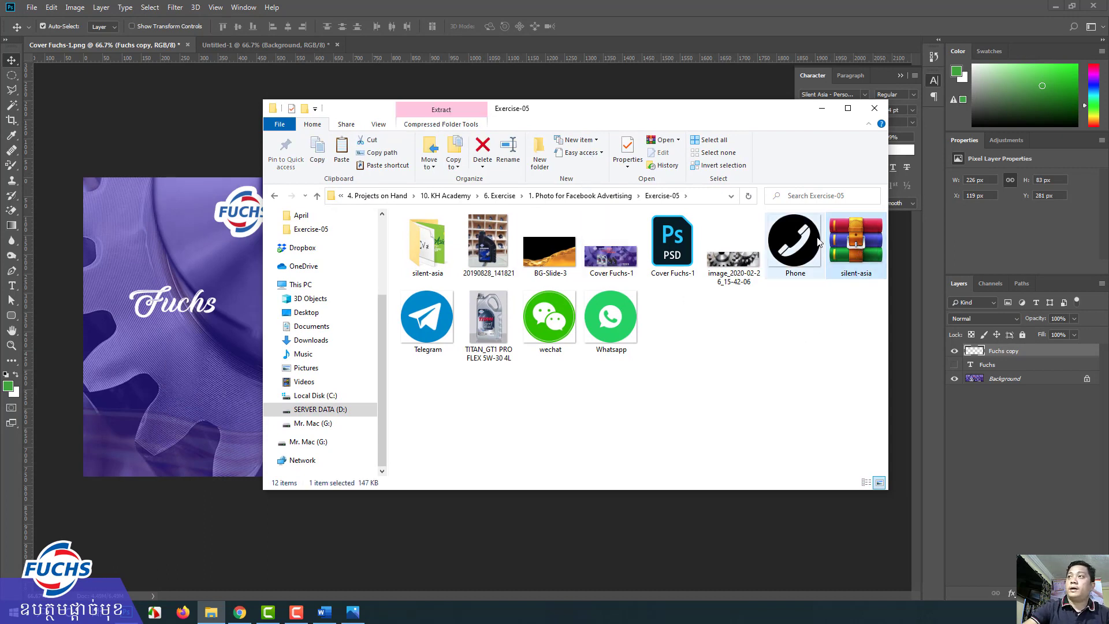
{"action": "key", "text": "Delete"}
{"action": "left_click_drag", "start_coordinate": [841, 376], "coordinate": [473, 242]}
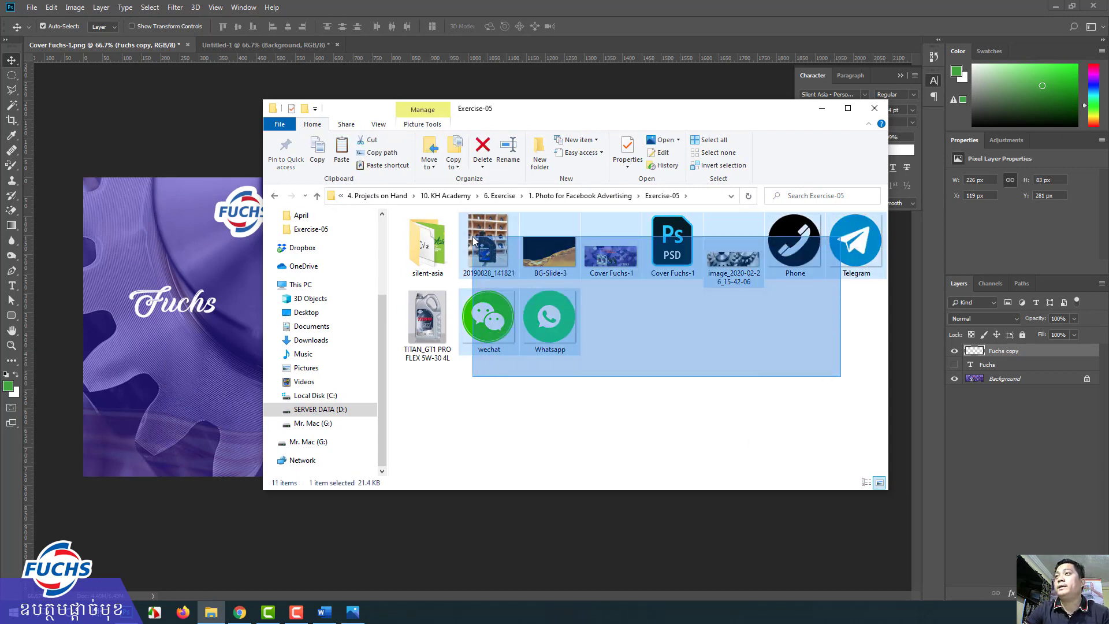
{"action": "left_click", "coordinate": [604, 384]}
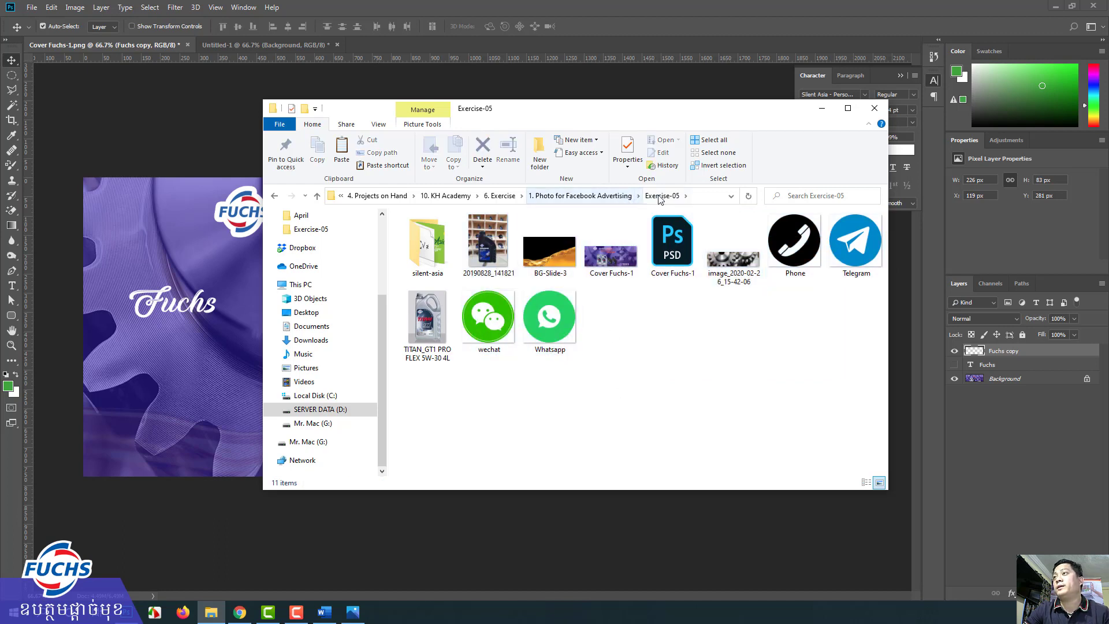
Create a new folder named Fonts in Exercise-05
{"action": "right_click", "coordinate": [650, 315]}
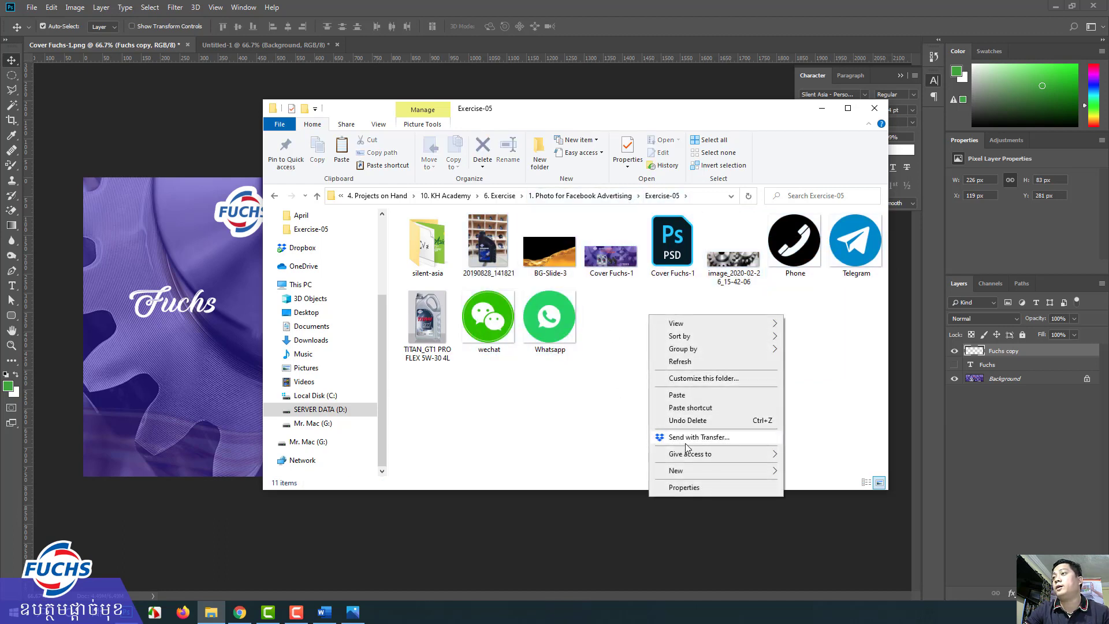
{"action": "left_click", "coordinate": [688, 470]}
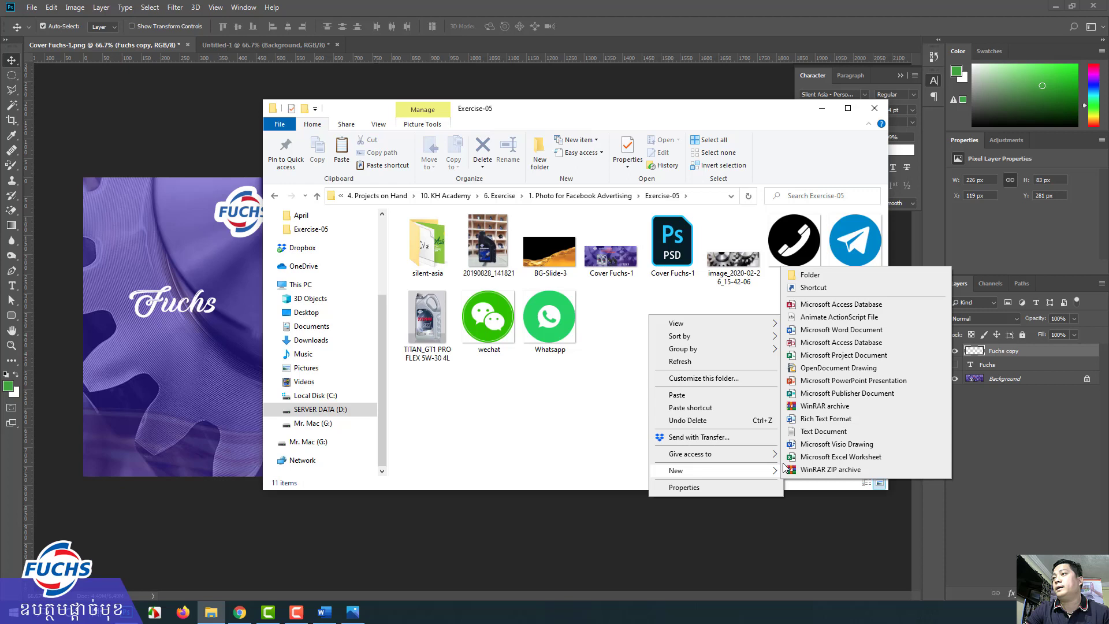
{"action": "left_click", "coordinate": [810, 275]}
{"action": "type", "text": "ច"}
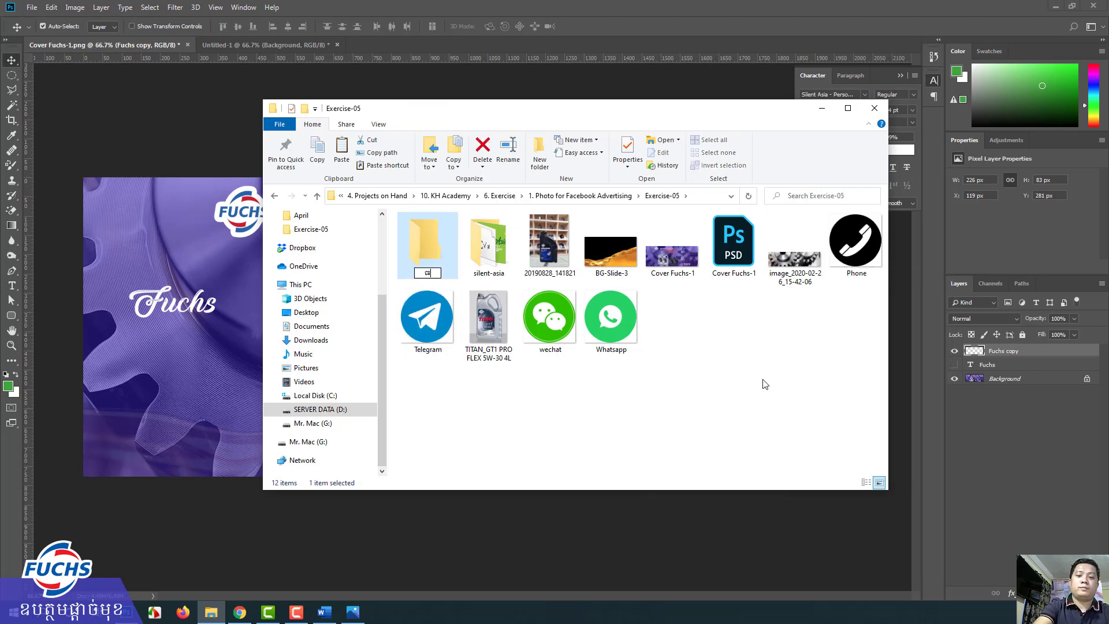
{"action": "type", "text": "ោធគស"}
{"action": "key", "text": "BackSpace"}
{"action": "key", "text": "BackSpace"}
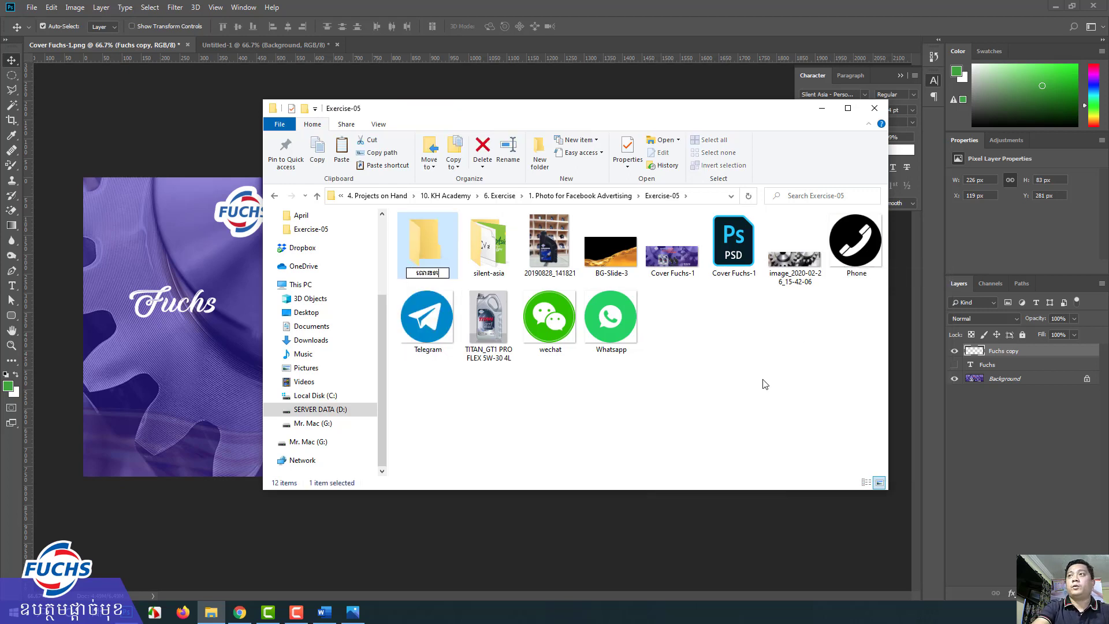
{"action": "key", "text": "BackSpace"}
{"action": "key", "text": "BackSpace"}
{"action": "type", "text": "Font"}
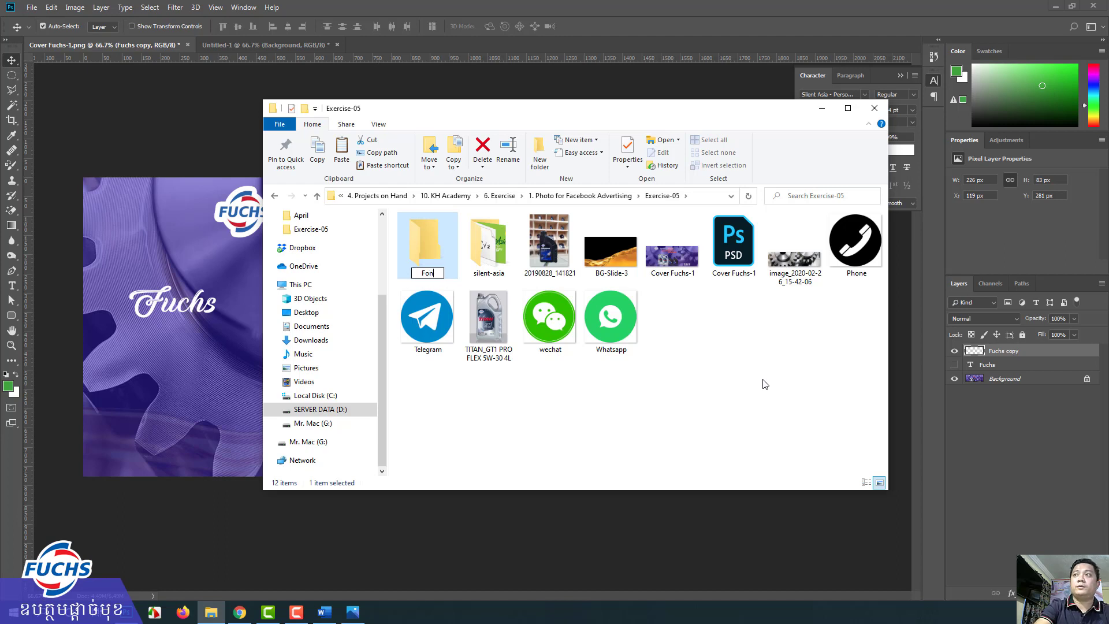
{"action": "type", "text": "s"}
Copy the Silent Asia - Personal Use font file from silent-asia into the Fonts folder
{"action": "double_click", "coordinate": [488, 243]}
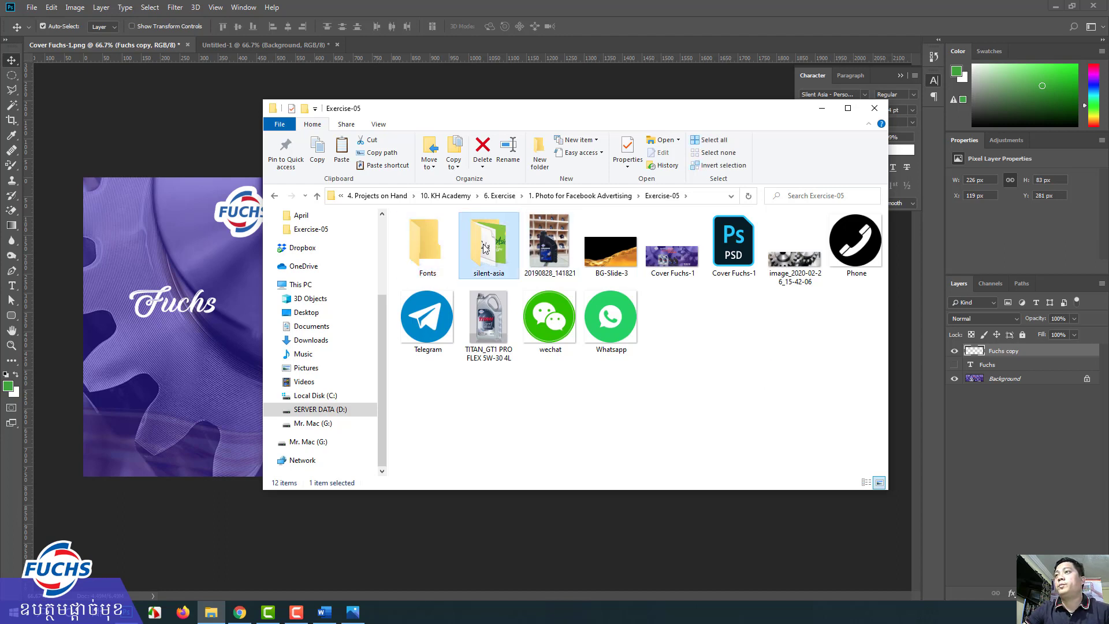
{"action": "left_click", "coordinate": [474, 236]}
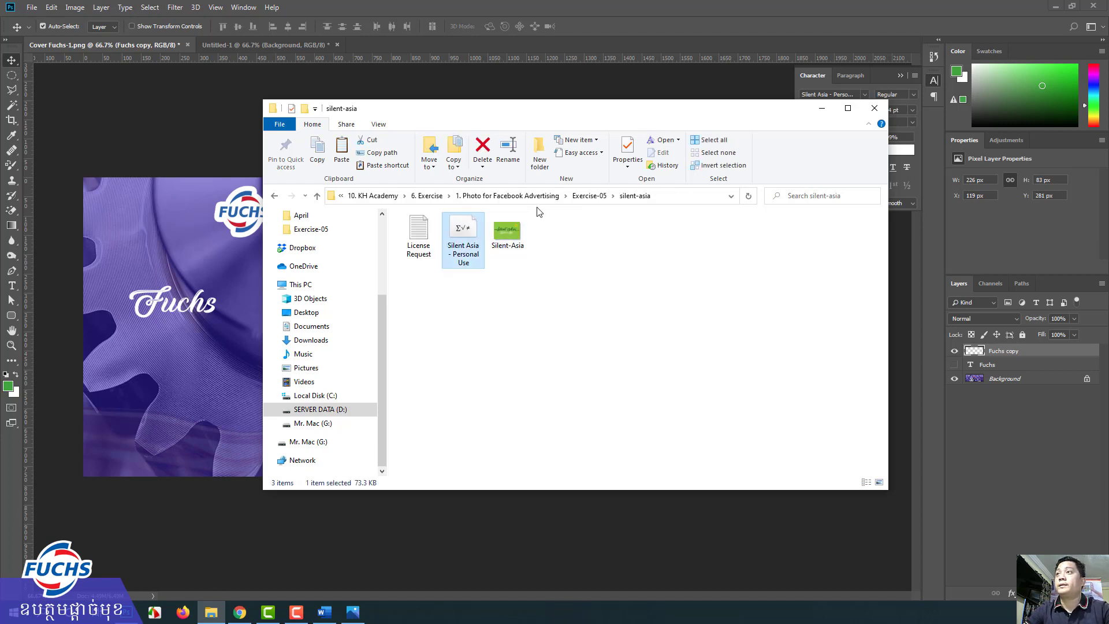
{"action": "left_click", "coordinate": [589, 195]}
{"action": "left_click", "coordinate": [421, 244]}
{"action": "double_click", "coordinate": [421, 244]}
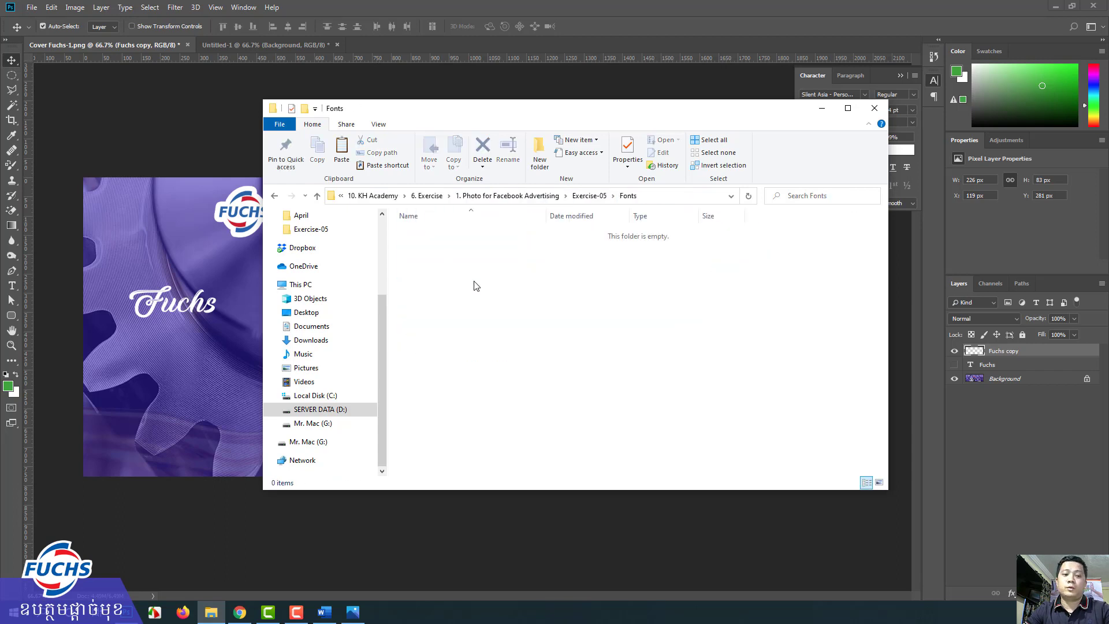
{"action": "key", "text": "ctrl+v"}
Delete the silent-asia folder and return to Photoshop
{"action": "left_click", "coordinate": [613, 195]}
{"action": "left_click", "coordinate": [501, 267]}
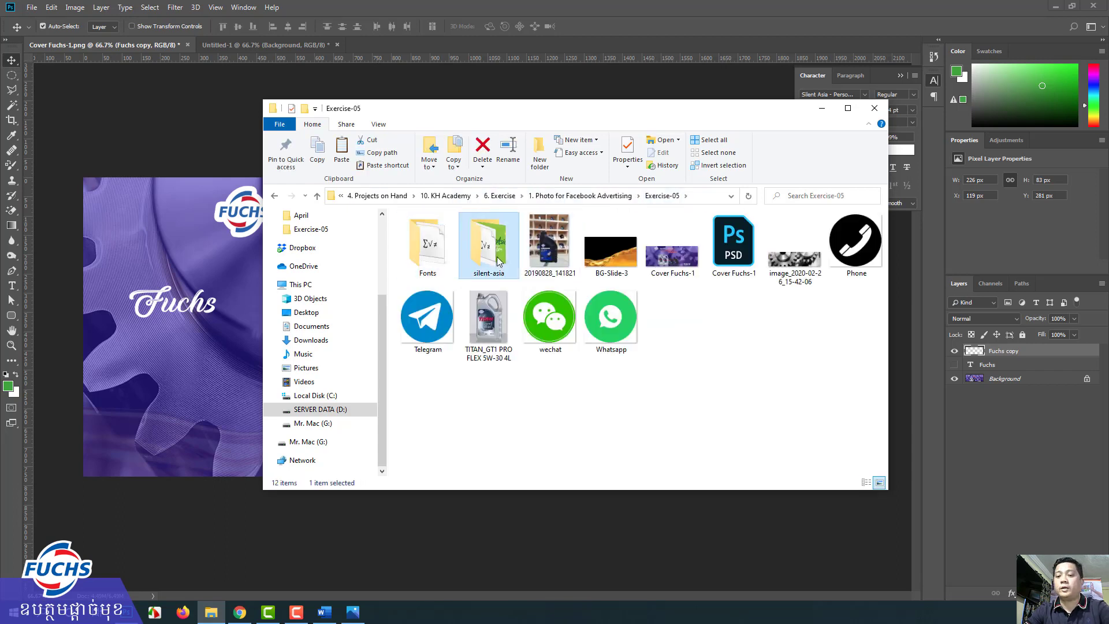
{"action": "key", "text": "Delete"}
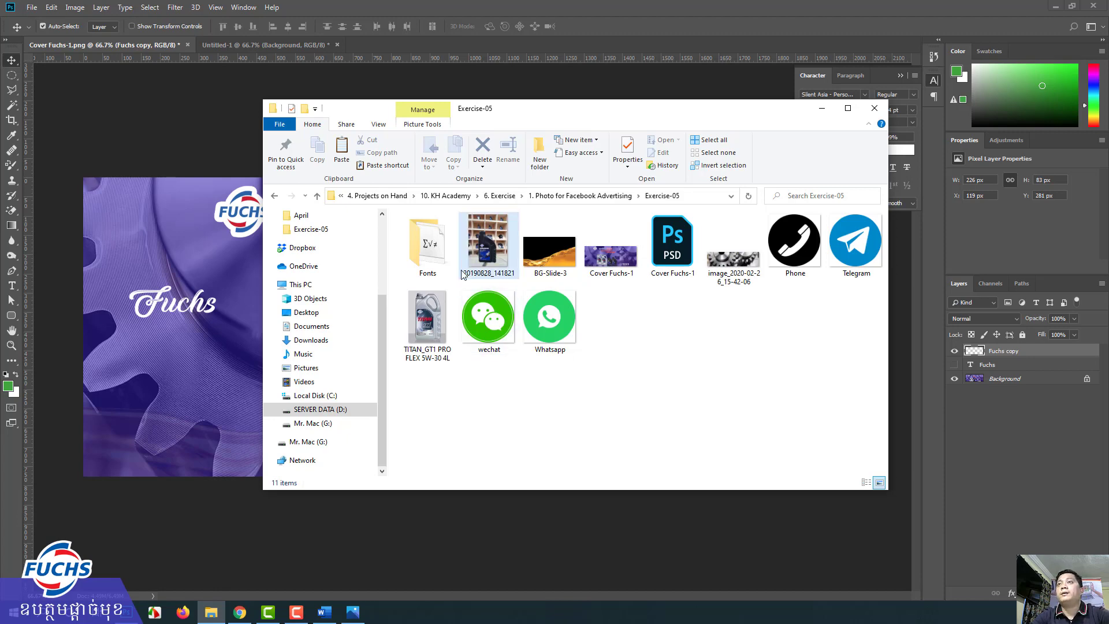
{"action": "left_click", "coordinate": [152, 184]}
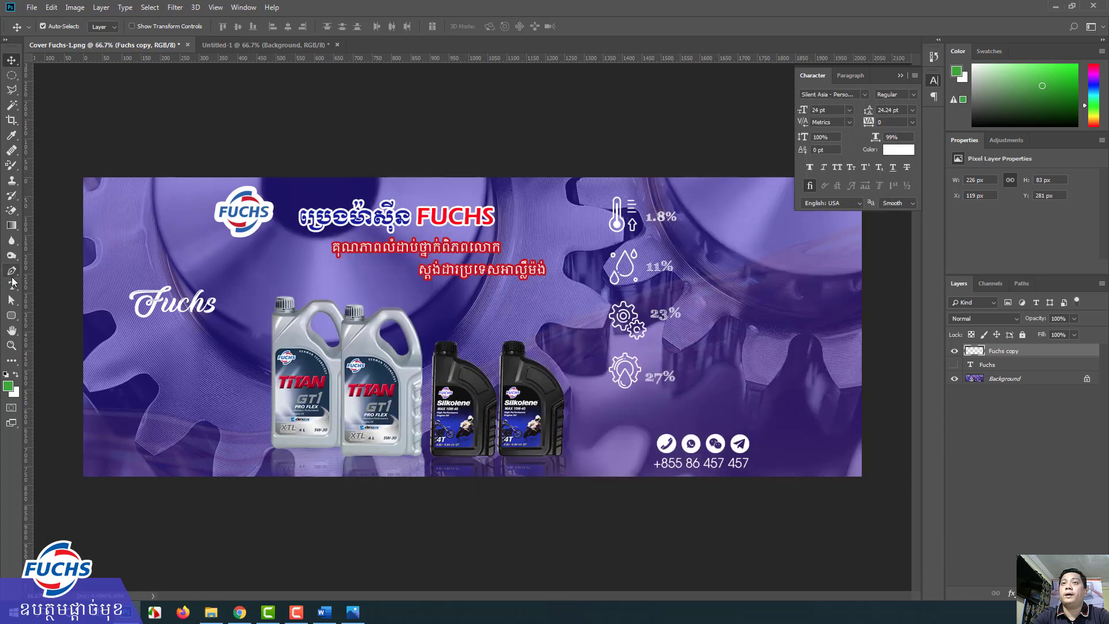
Move the Fuchs script text beneath the Khmer lines
{"action": "left_click", "coordinate": [12, 285]}
{"action": "left_click", "coordinate": [14, 60]}
{"action": "left_click_drag", "start_coordinate": [179, 310], "coordinate": [535, 309]}
{"action": "left_click", "coordinate": [12, 285]}
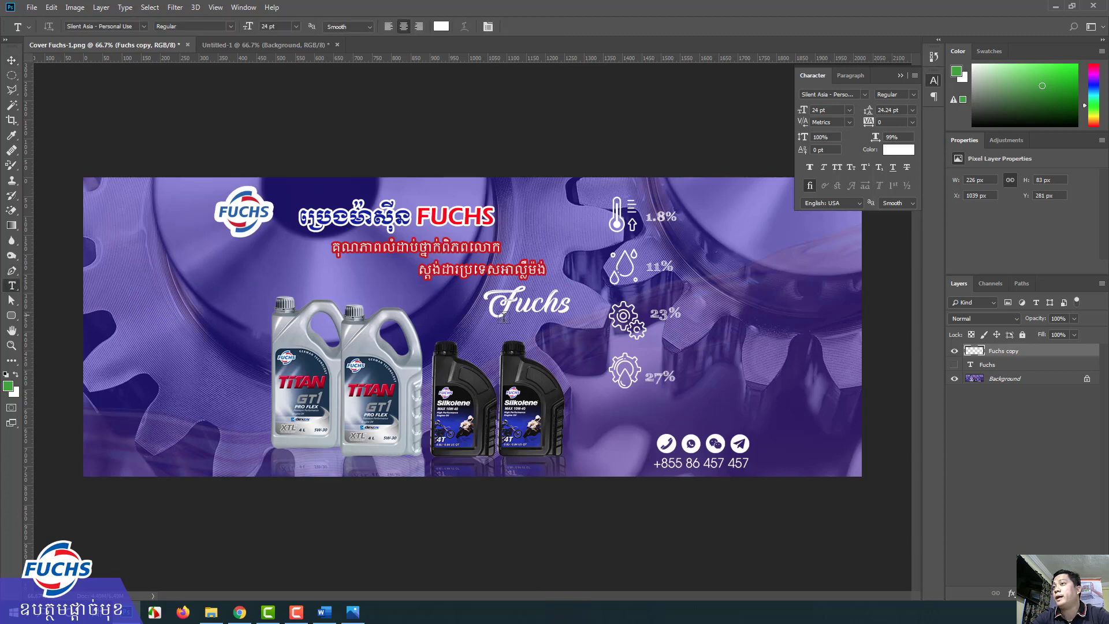
Hide Fuchs copy, show the Fuchs layer, and move its text beside the stats icons
{"action": "left_click", "coordinate": [955, 351]}
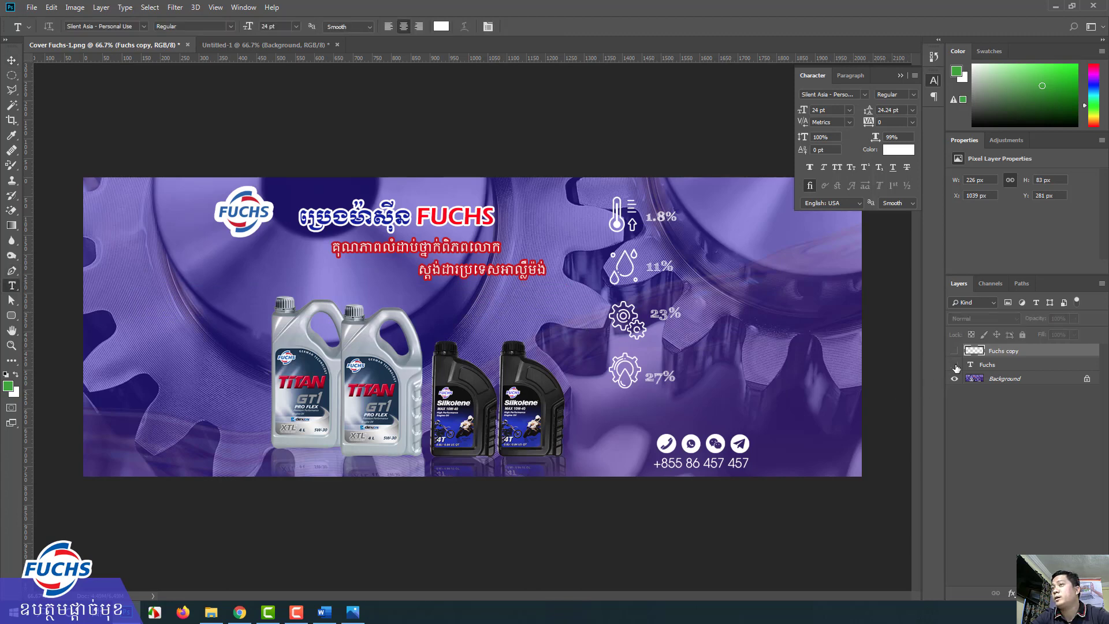
{"action": "left_click_drag", "start_coordinate": [154, 264], "coordinate": [234, 275]}
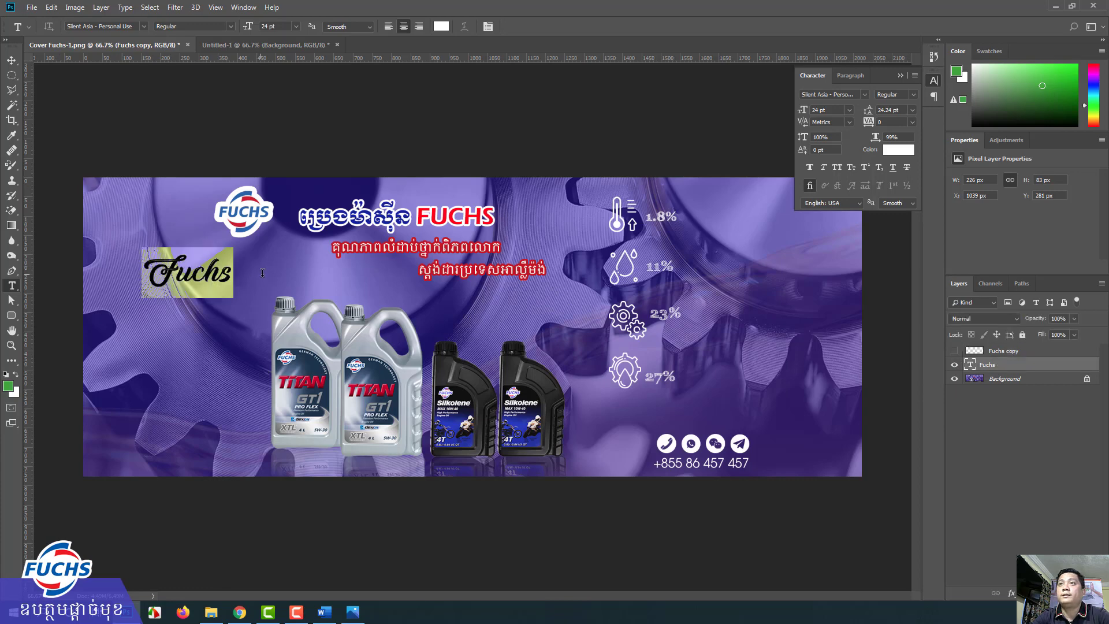
{"action": "left_click", "coordinate": [143, 27]}
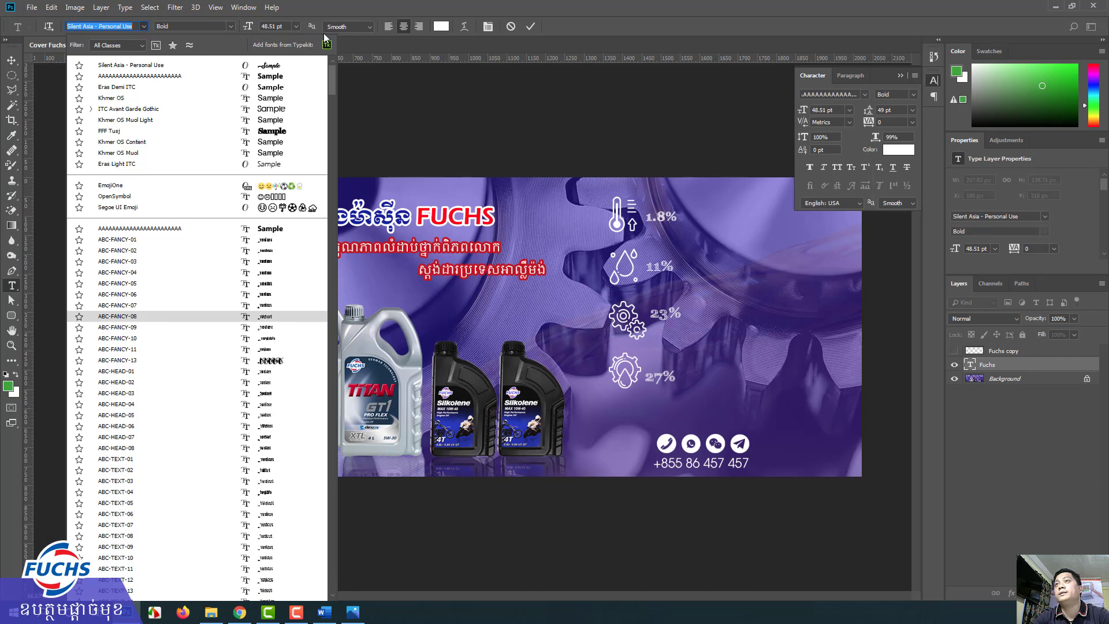
{"action": "key", "text": "Escape"}
{"action": "left_click", "coordinate": [11, 60]}
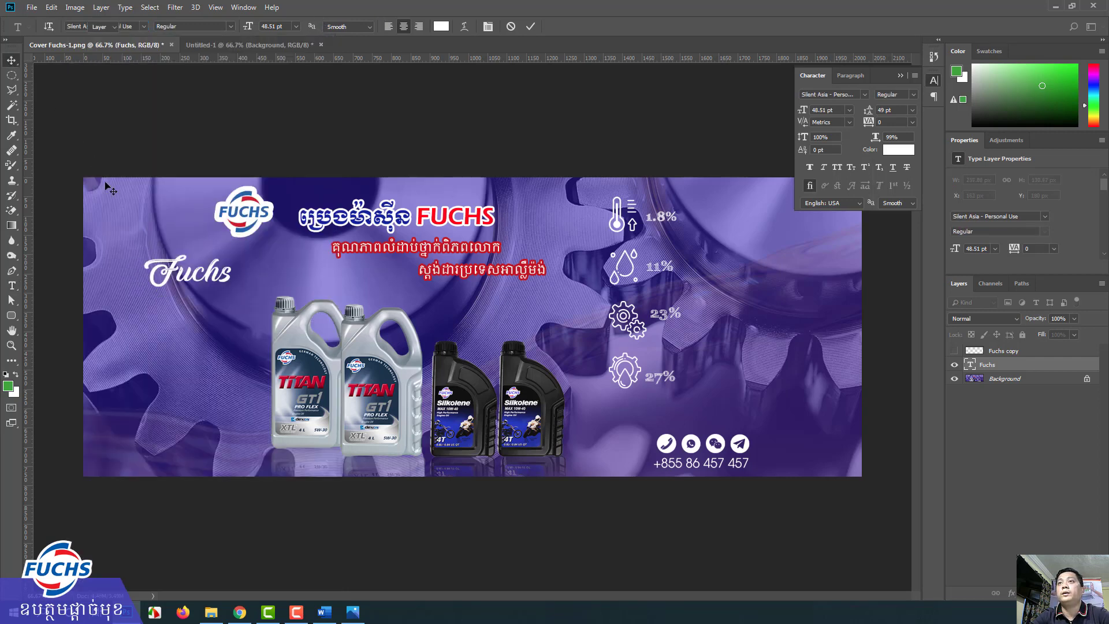
{"action": "mouse_move", "coordinate": [171, 275]}
{"action": "left_mouse_down"}
{"action": "mouse_move", "coordinate": [565, 244]}
{"action": "mouse_move", "coordinate": [789, 271]}
{"action": "left_mouse_up"}
{"action": "left_click", "coordinate": [11, 286]}
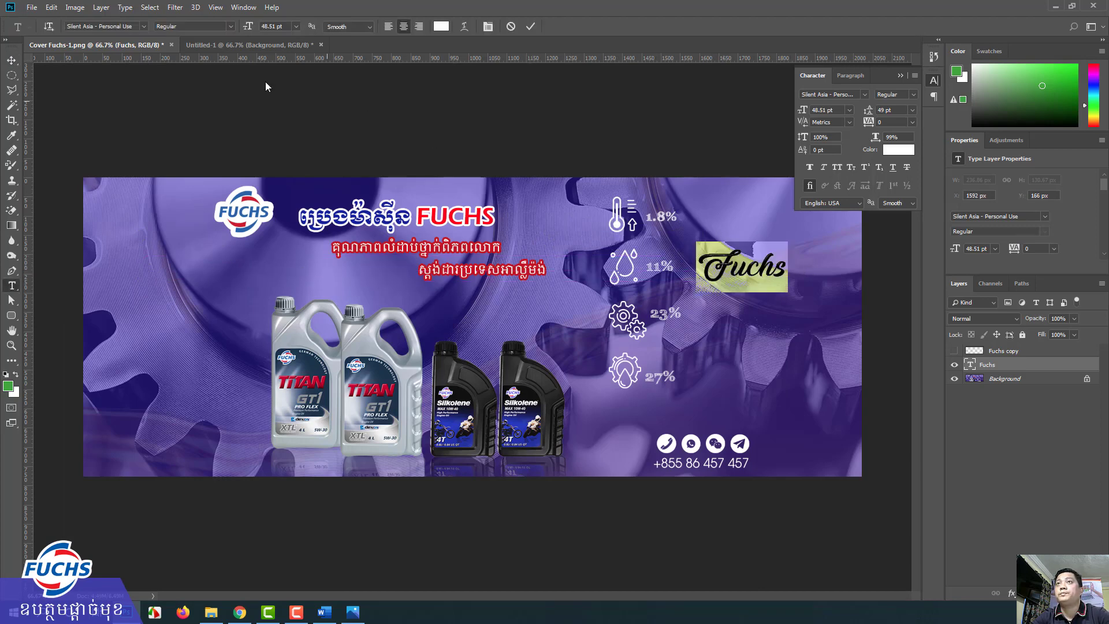
Preview other fonts like FFF Tusj on the Fuchs text, then cancel to keep Silent Asia
{"action": "left_click", "coordinate": [141, 25]}
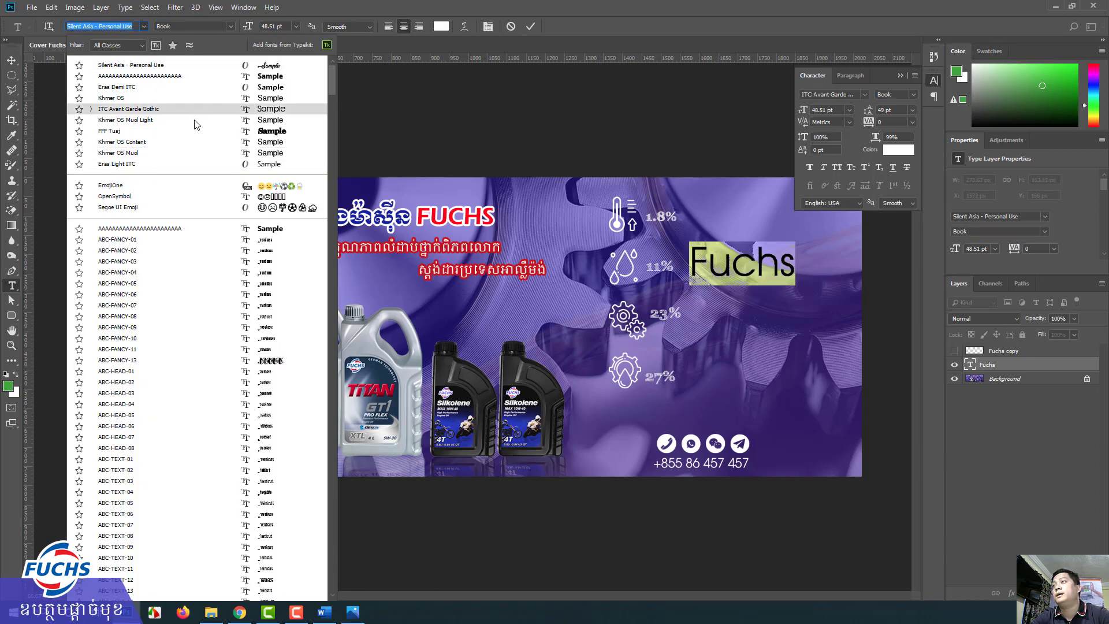
{"action": "scroll", "coordinate": [206, 298], "scroll_direction": "down", "scroll_amount": 5}
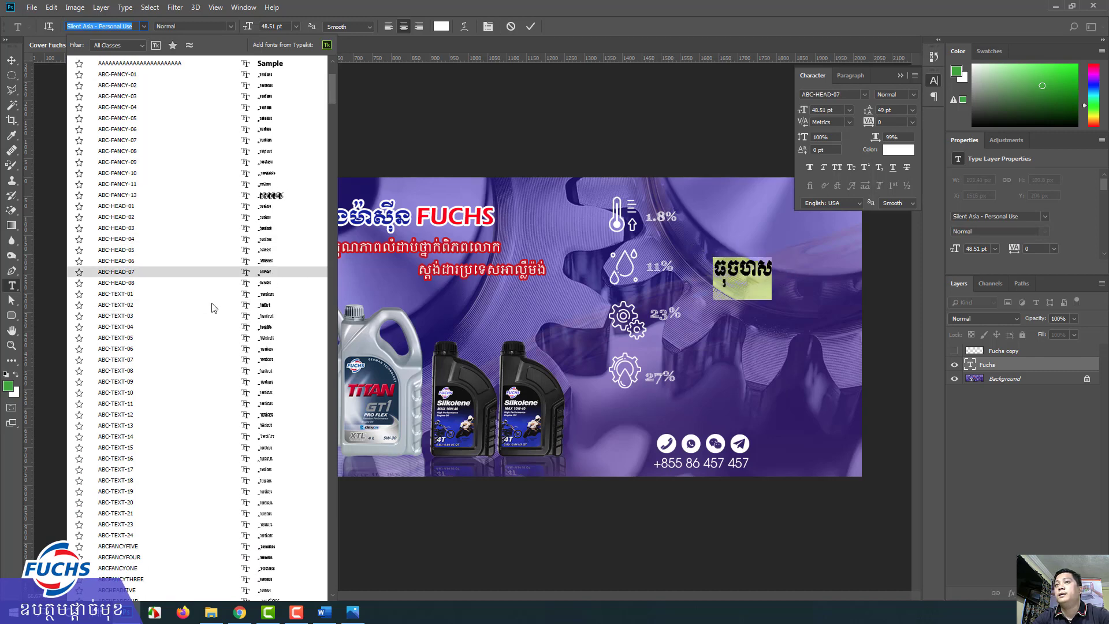
{"action": "scroll", "coordinate": [213, 306], "scroll_direction": "down", "scroll_amount": 5}
{"action": "scroll", "coordinate": [212, 308], "scroll_direction": "down", "scroll_amount": 2}
{"action": "scroll", "coordinate": [211, 307], "scroll_direction": "down", "scroll_amount": 3}
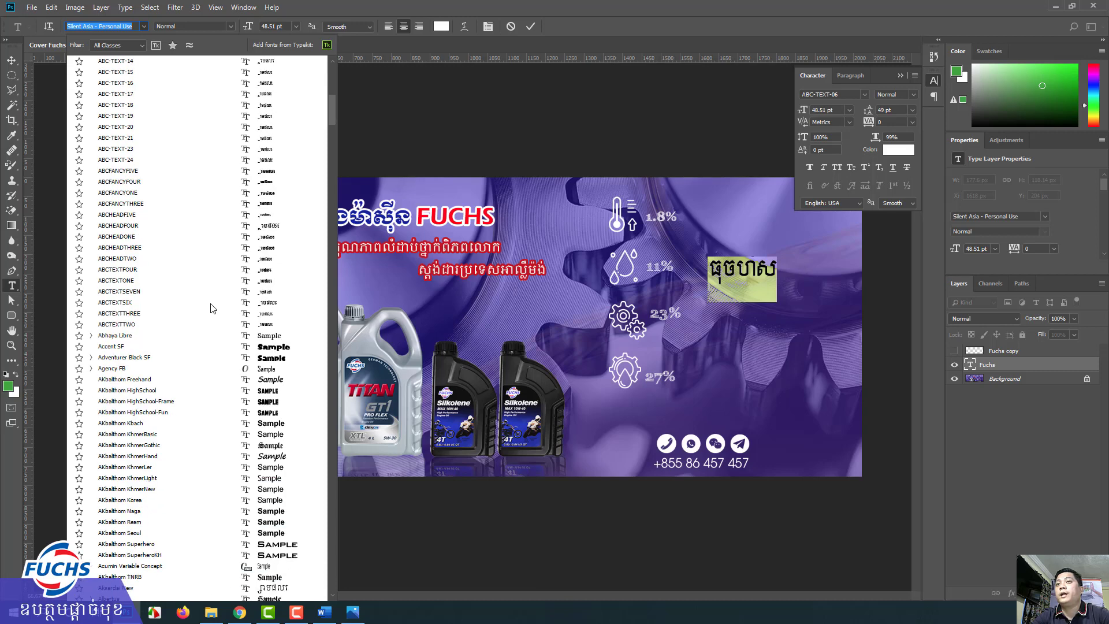
{"action": "scroll", "coordinate": [211, 305], "scroll_direction": "down", "scroll_amount": 3}
{"action": "scroll", "coordinate": [211, 289], "scroll_direction": "down", "scroll_amount": 2}
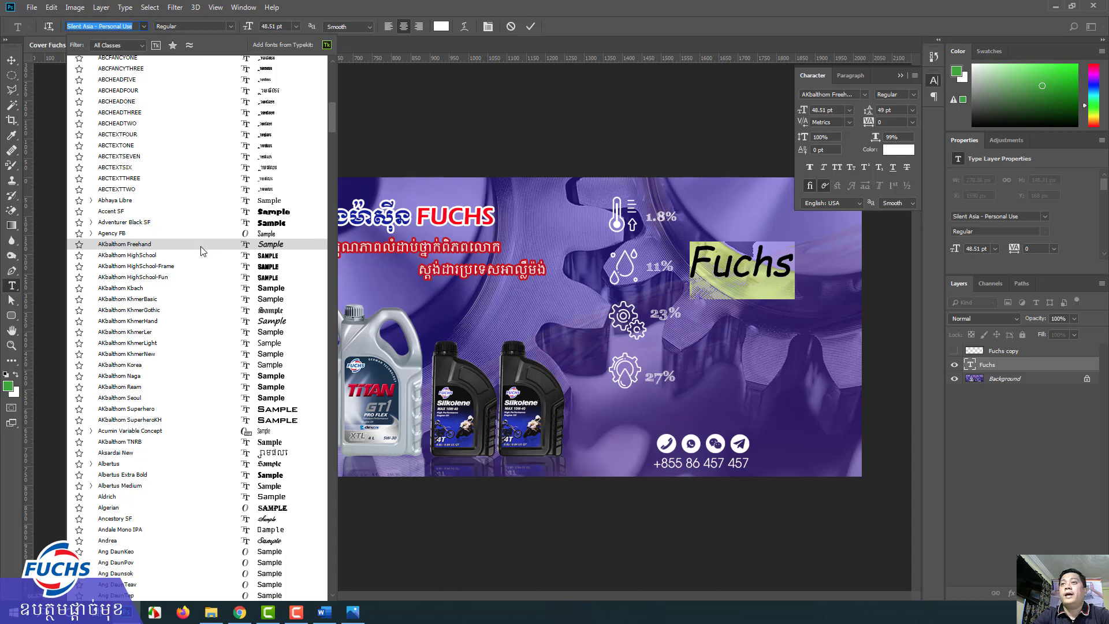
{"action": "scroll", "coordinate": [201, 250], "scroll_direction": "down", "scroll_amount": 1}
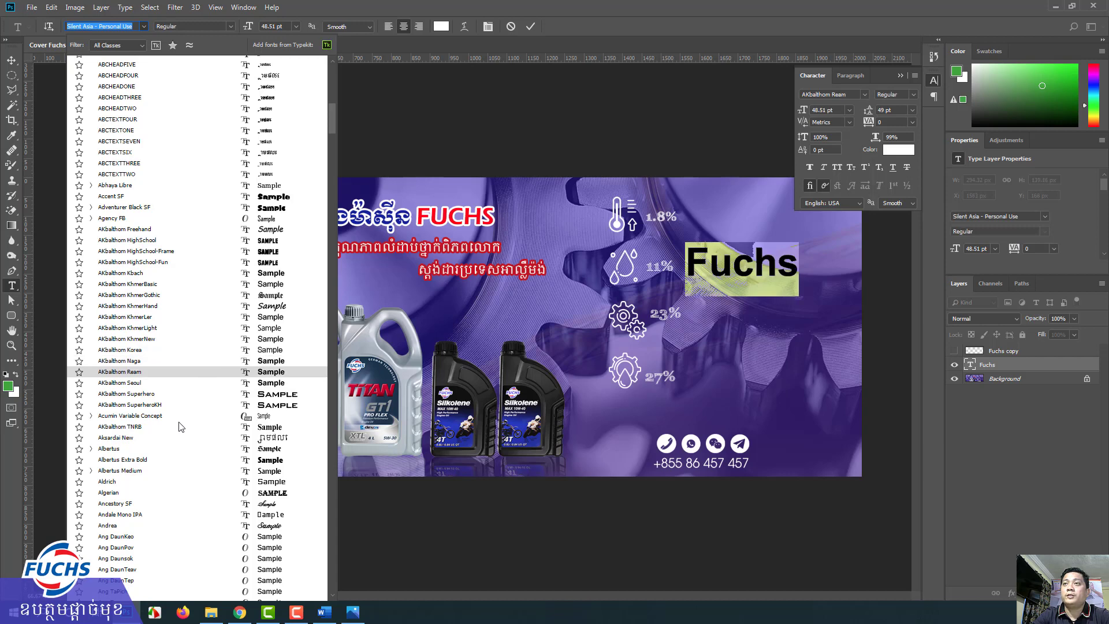
{"action": "scroll", "coordinate": [191, 387], "scroll_direction": "up", "scroll_amount": 5}
{"action": "left_click_drag", "start_coordinate": [330, 114], "coordinate": [334, 74]}
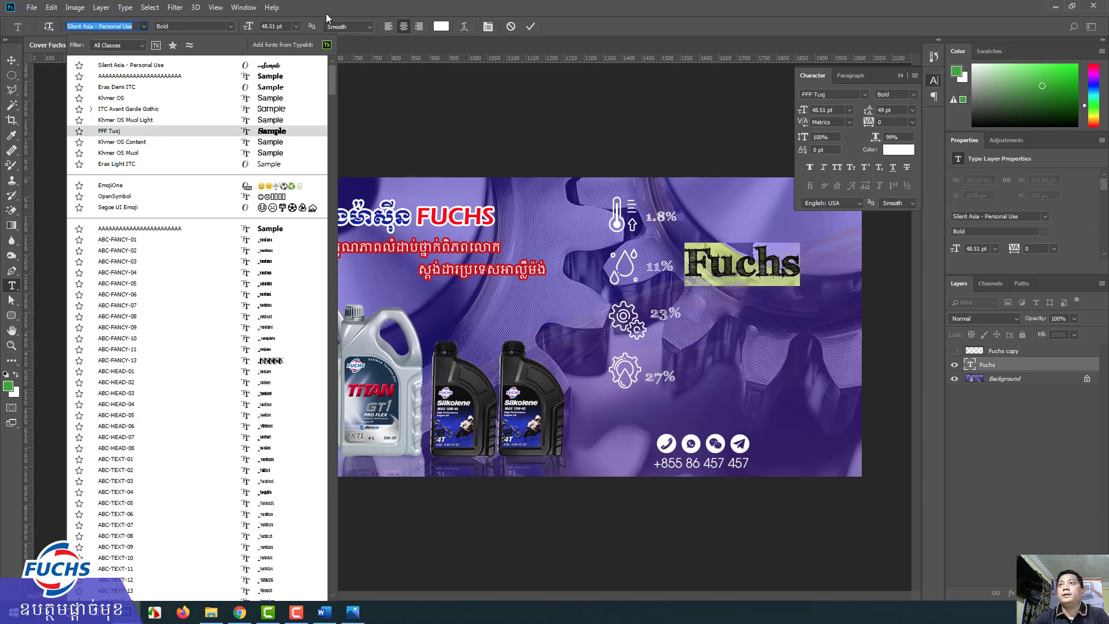
{"action": "key", "text": "Escape"}
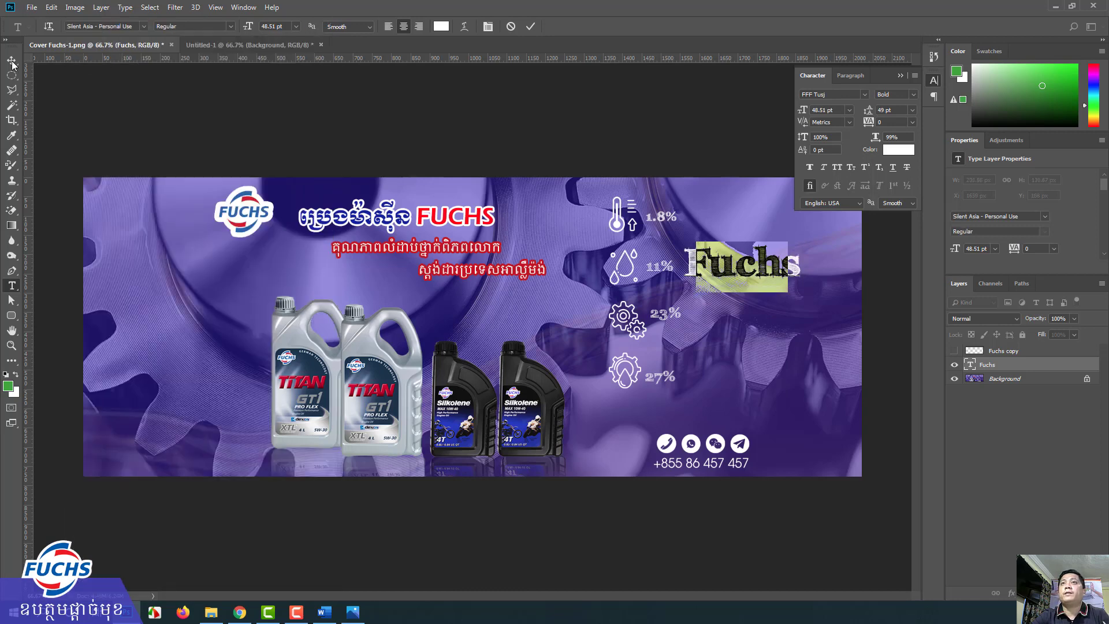
{"action": "key", "text": "v"}
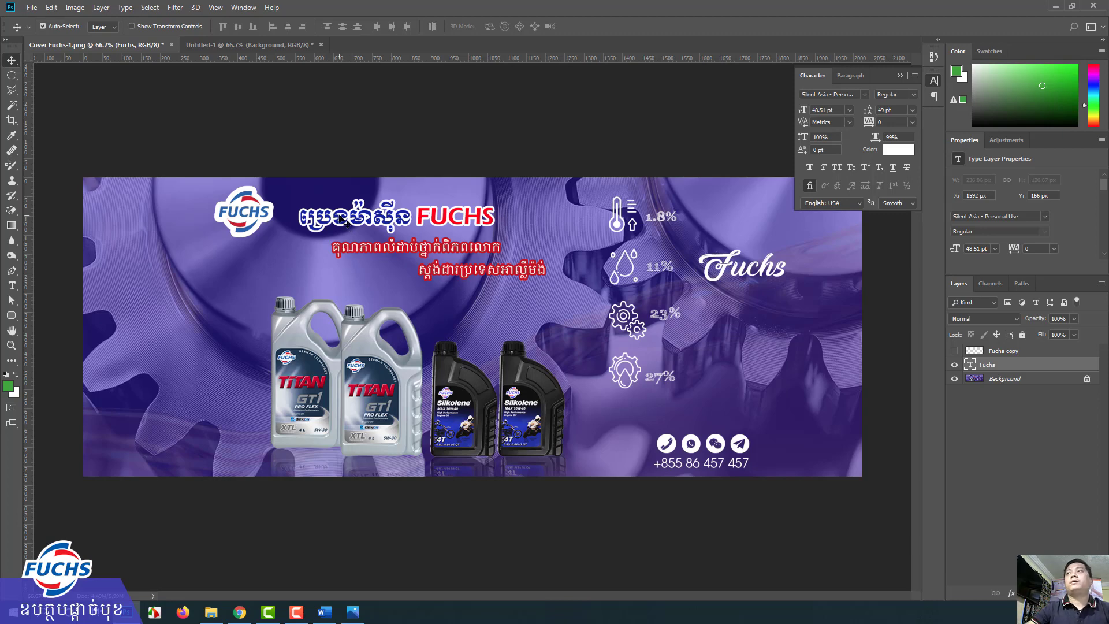
Drag the Fuchs text left under the logo, then delete the Fuchs text layer
{"action": "left_click_drag", "start_coordinate": [723, 265], "coordinate": [727, 260]}
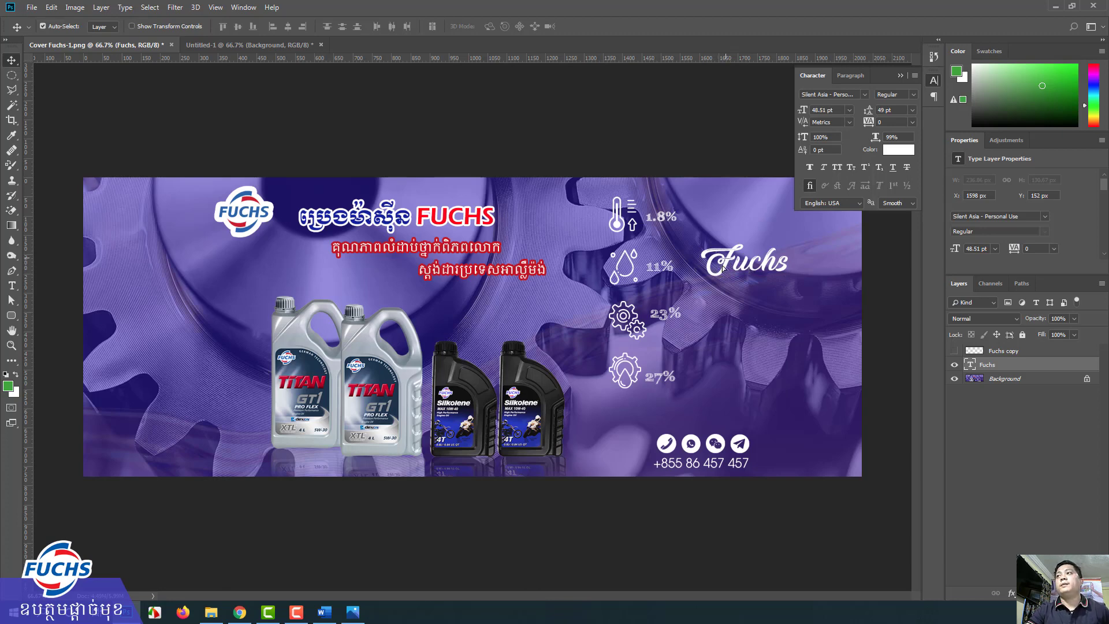
{"action": "mouse_move", "coordinate": [716, 264]}
{"action": "left_mouse_down"}
{"action": "mouse_move", "coordinate": [582, 287]}
{"action": "mouse_move", "coordinate": [238, 281]}
{"action": "left_mouse_up"}
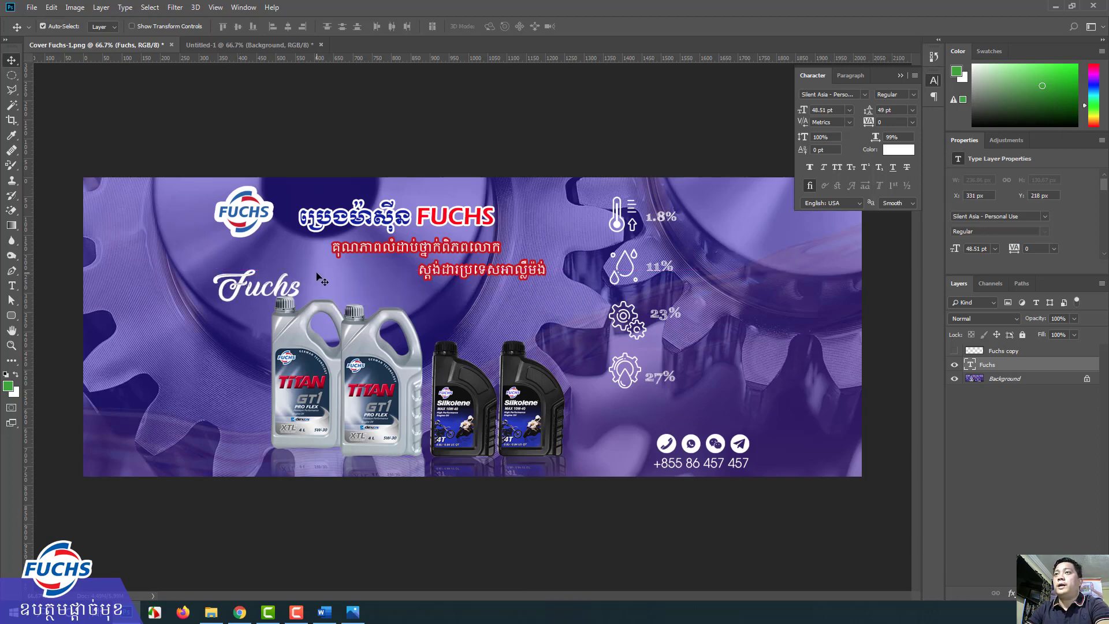
{"action": "key", "text": "Delete"}
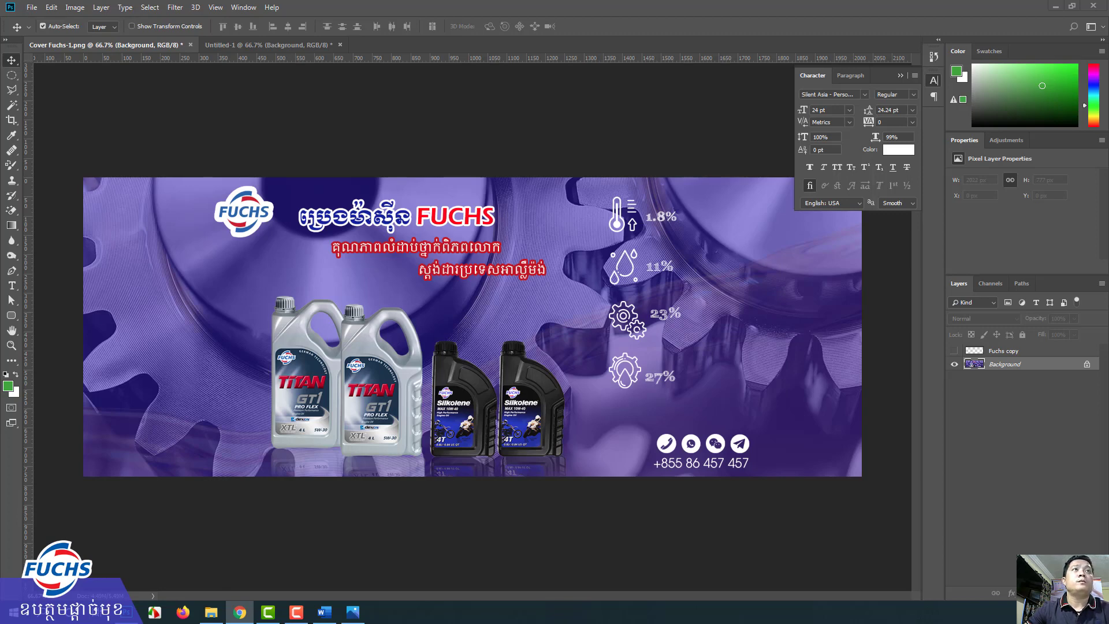
{"action": "key", "text": "alt+Tab"}
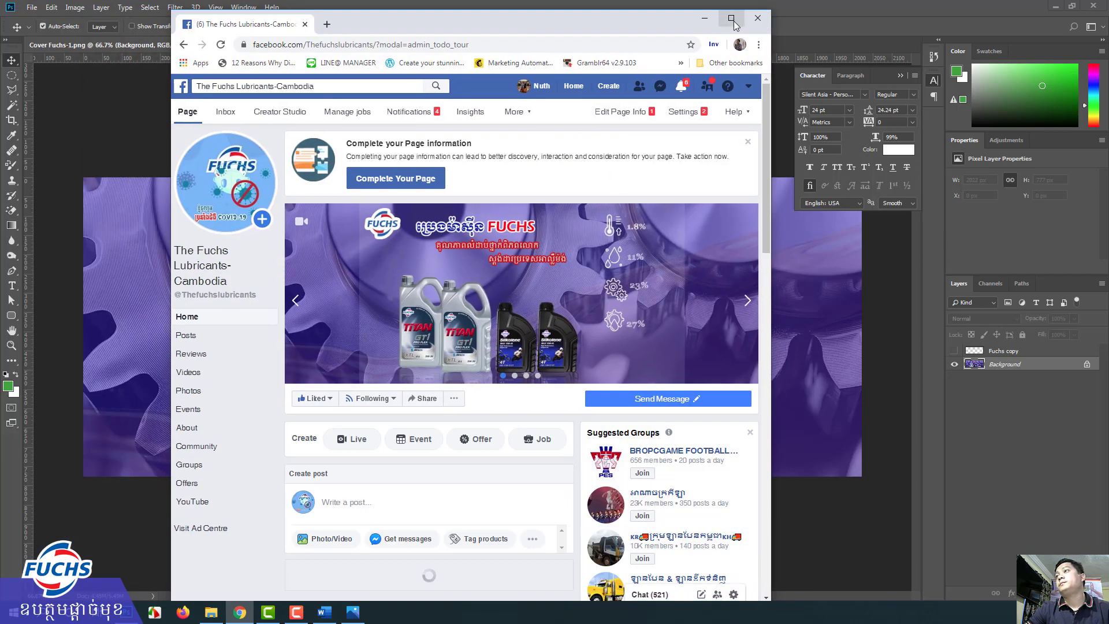
{"action": "left_click", "coordinate": [732, 19]}
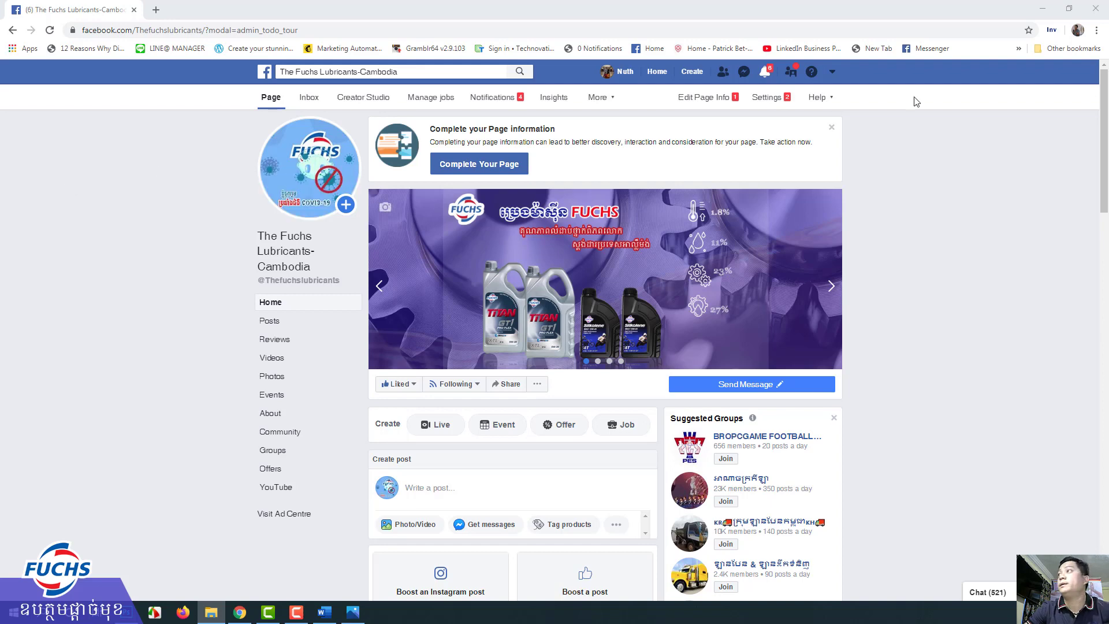
{"action": "left_click", "coordinate": [1048, 7]}
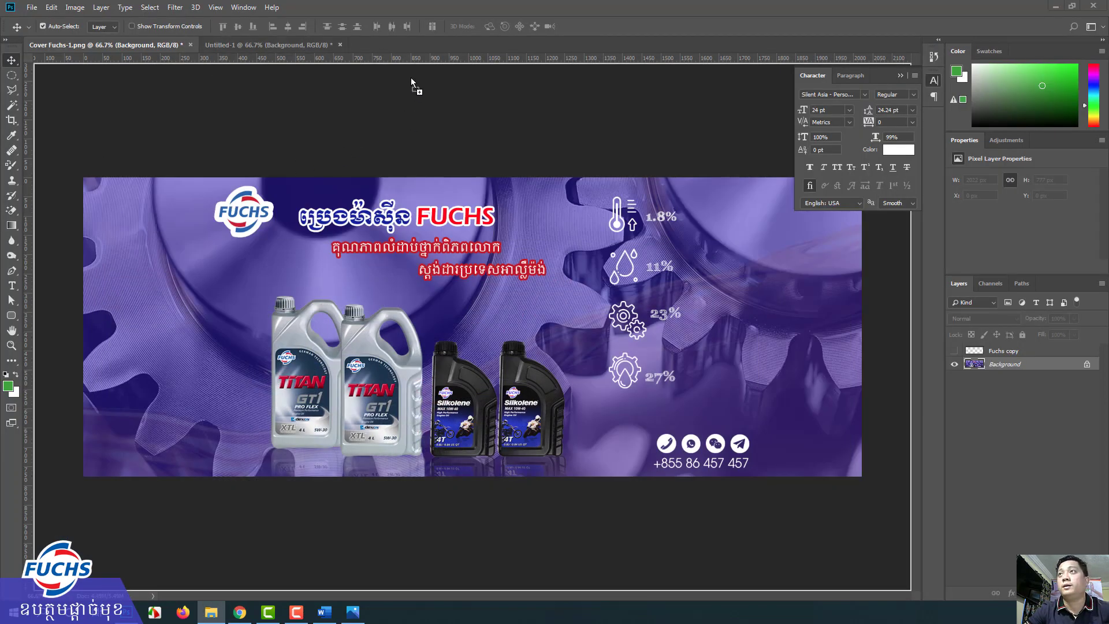
Open the two Pages Manager phone screenshots as new Photoshop documents
{"action": "left_click_drag", "start_coordinate": [410, 77], "coordinate": [410, 44]}
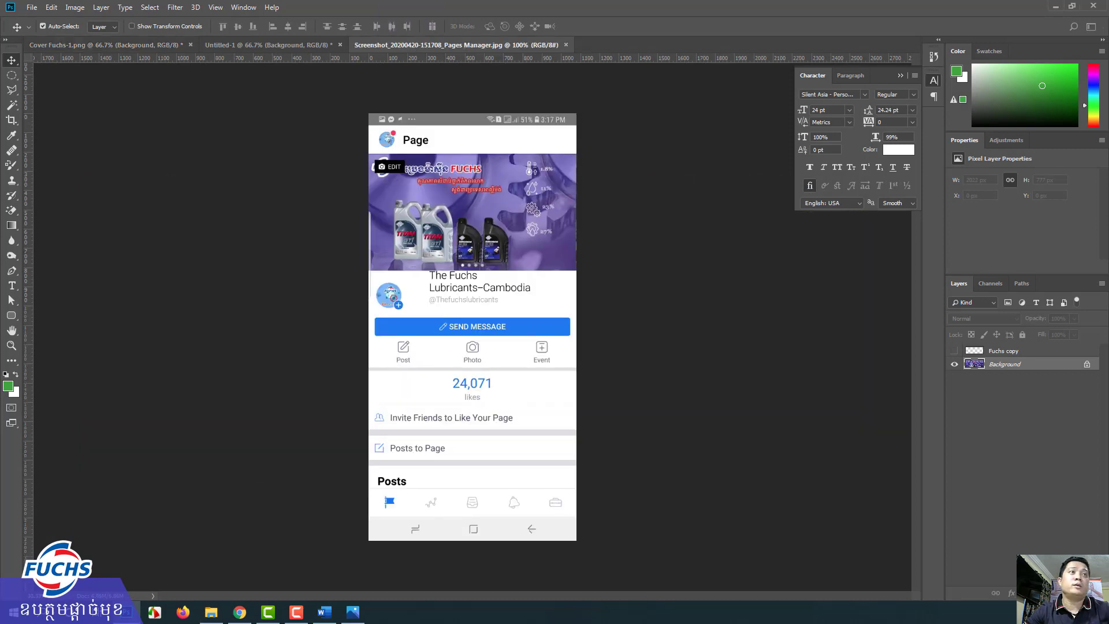
{"action": "left_click_drag", "start_coordinate": [556, 104], "coordinate": [619, 47]}
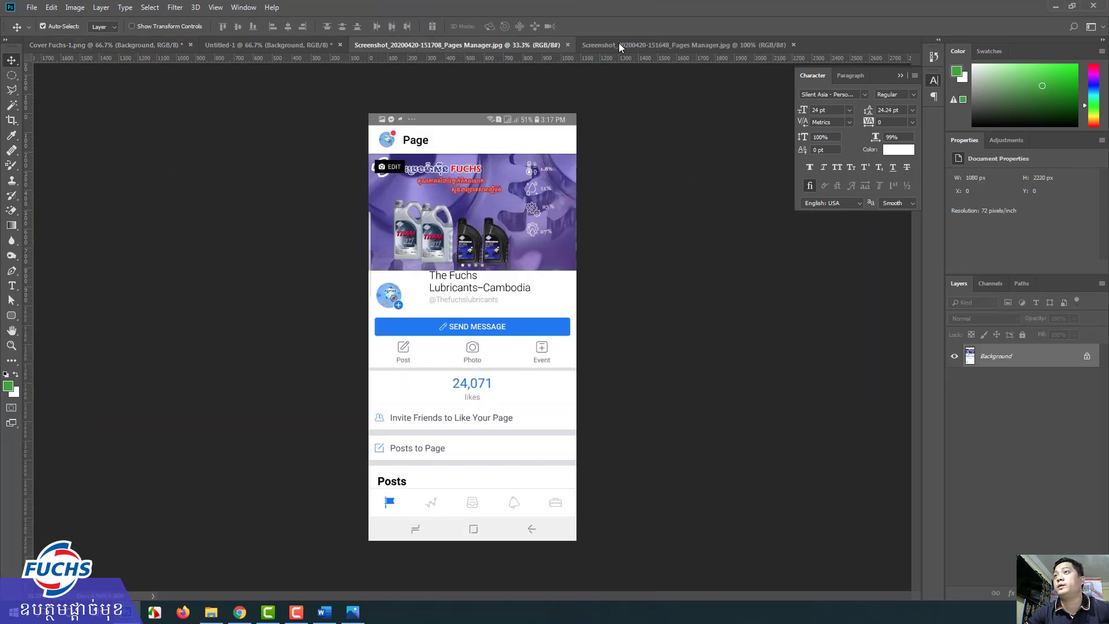
{"action": "left_click", "coordinate": [532, 49]}
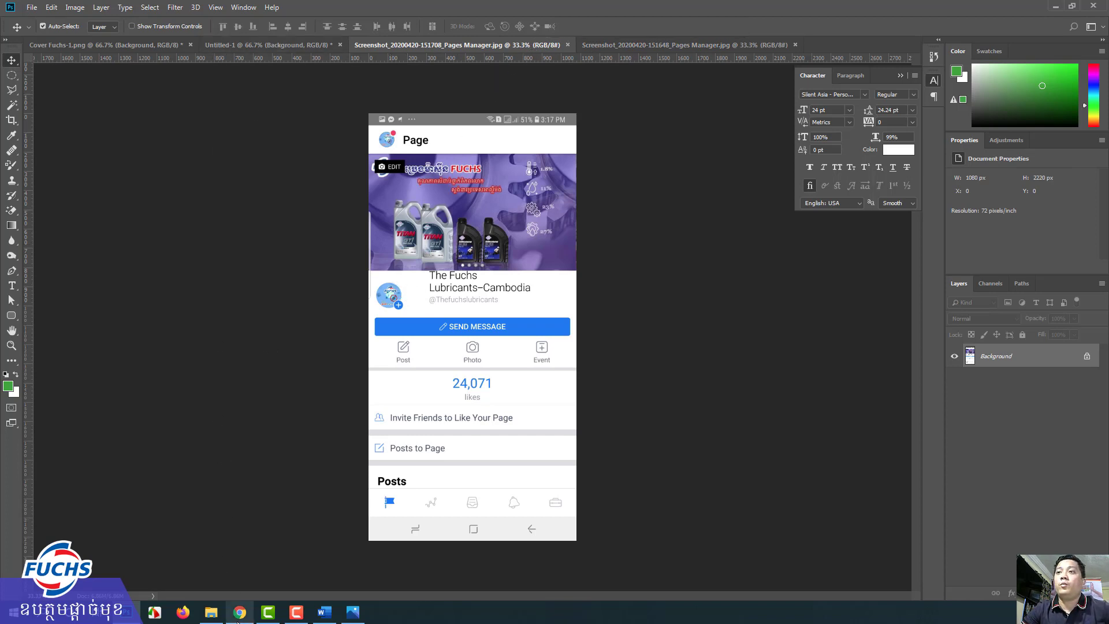
Compare the Facebook page with the Cover Fuchs design, ending on the Facebook page
{"action": "mouse_move", "coordinate": [240, 612]}
{"action": "left_click", "coordinate": [240, 563]}
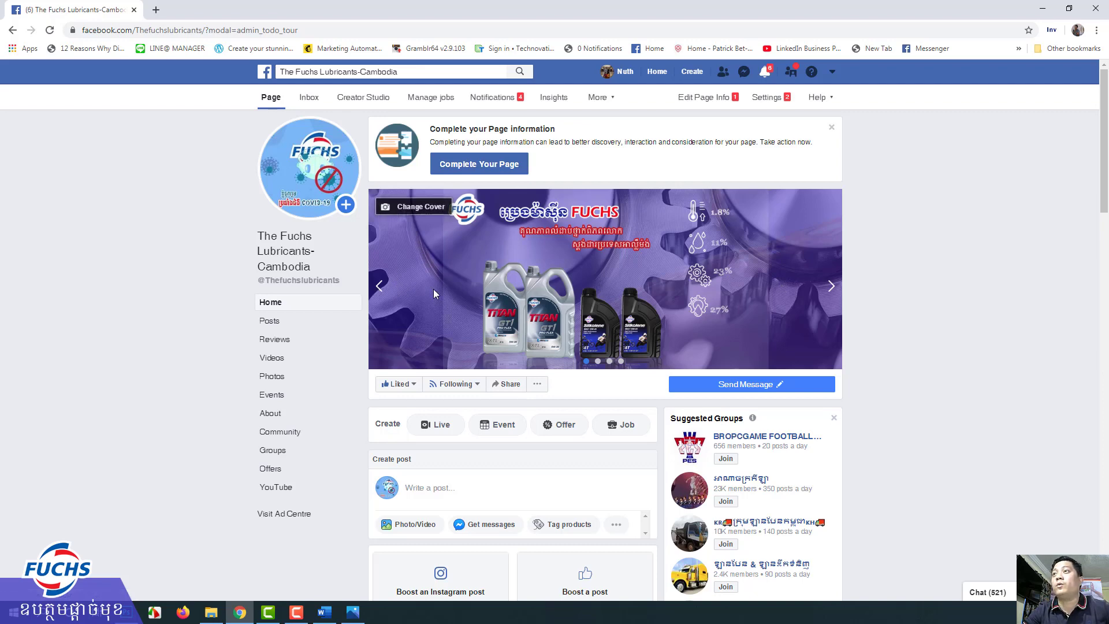
{"action": "mouse_move", "coordinate": [605, 279]}
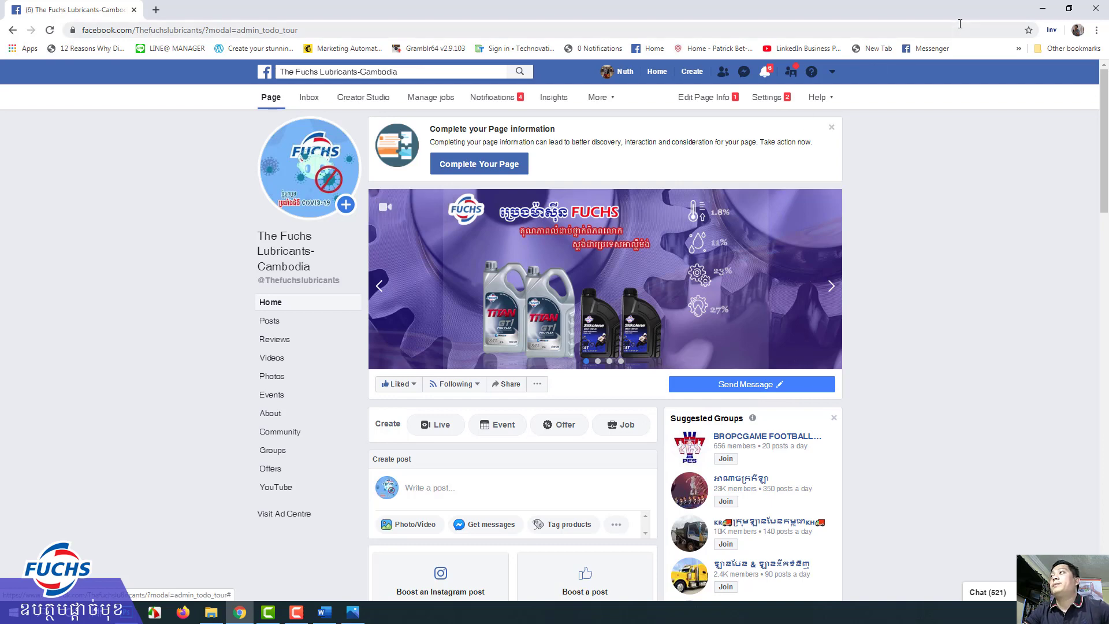
{"action": "left_click", "coordinate": [1042, 8]}
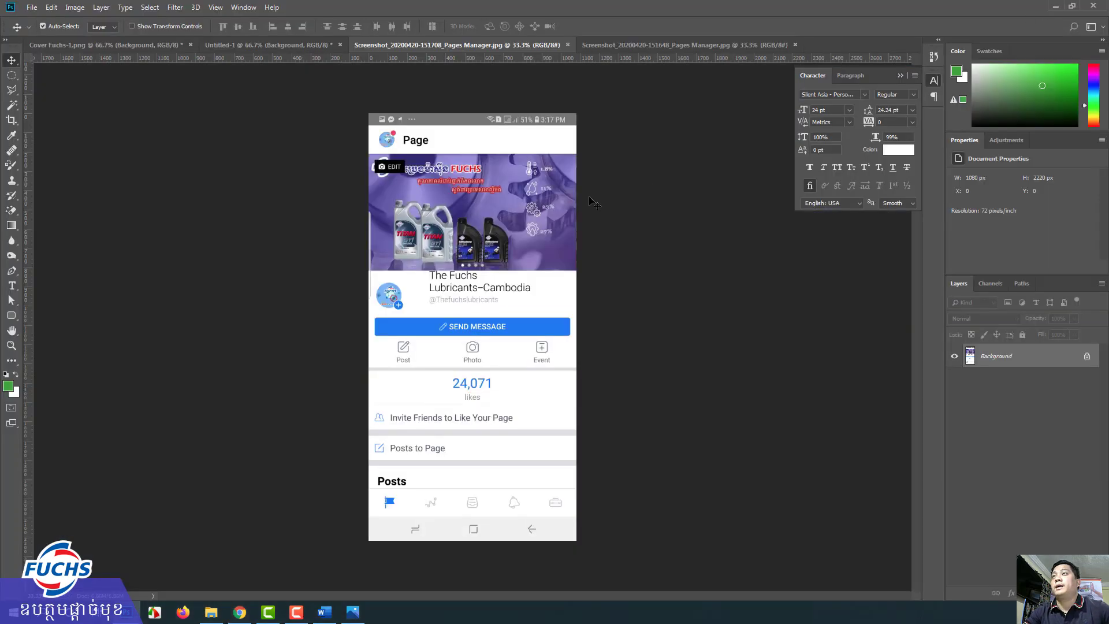
{"action": "left_click", "coordinate": [104, 45]}
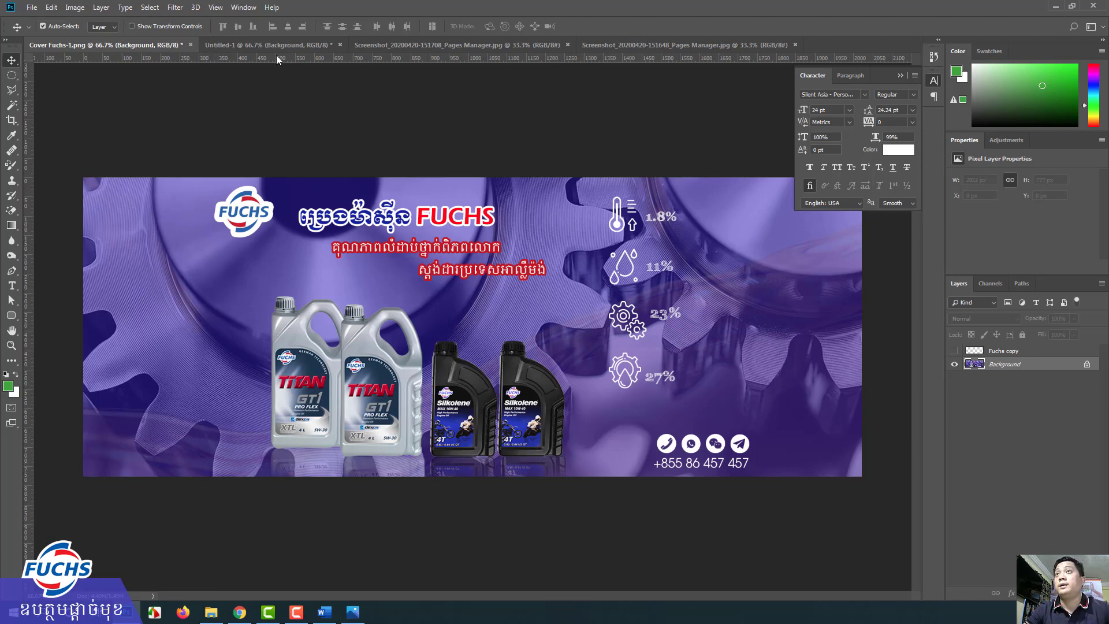
{"action": "left_click", "coordinate": [240, 612]}
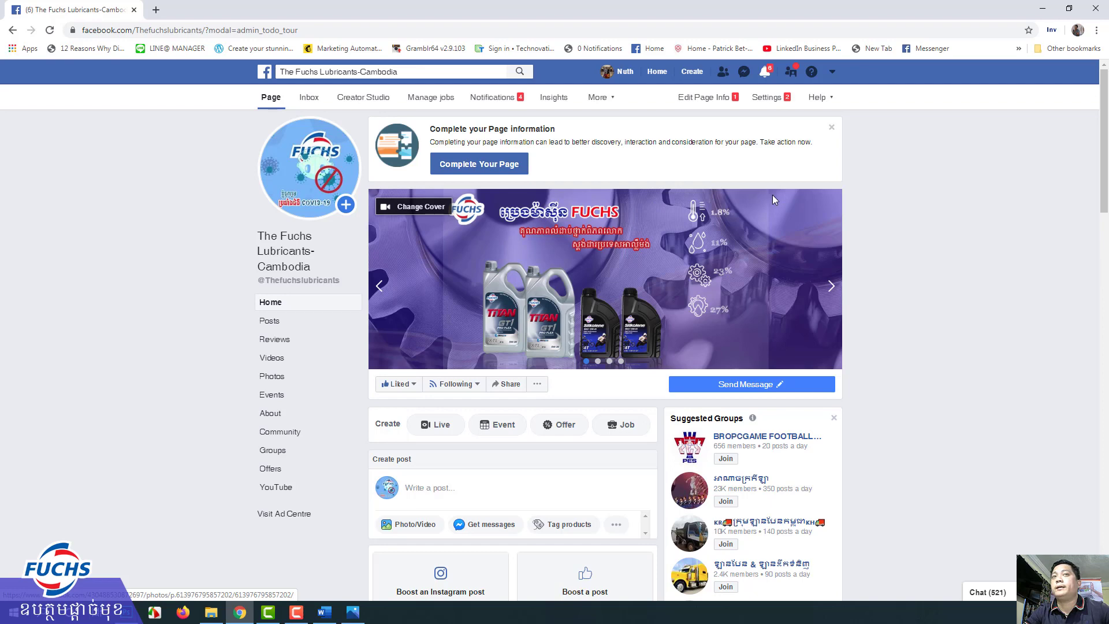
{"action": "key", "text": "alt+Tab"}
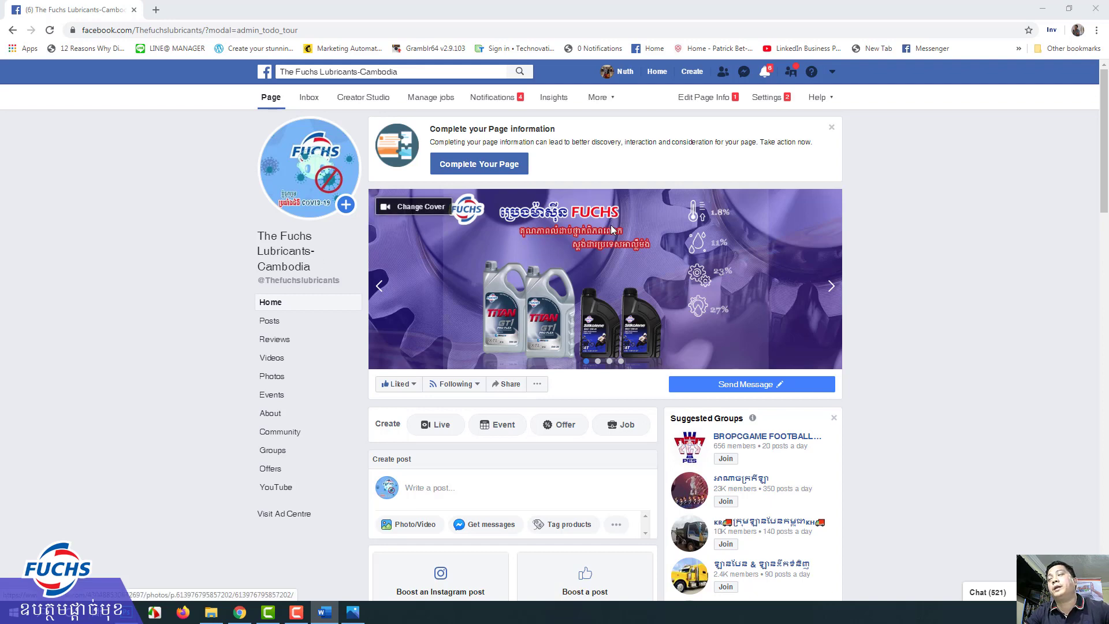
{"action": "left_click", "coordinate": [1043, 8]}
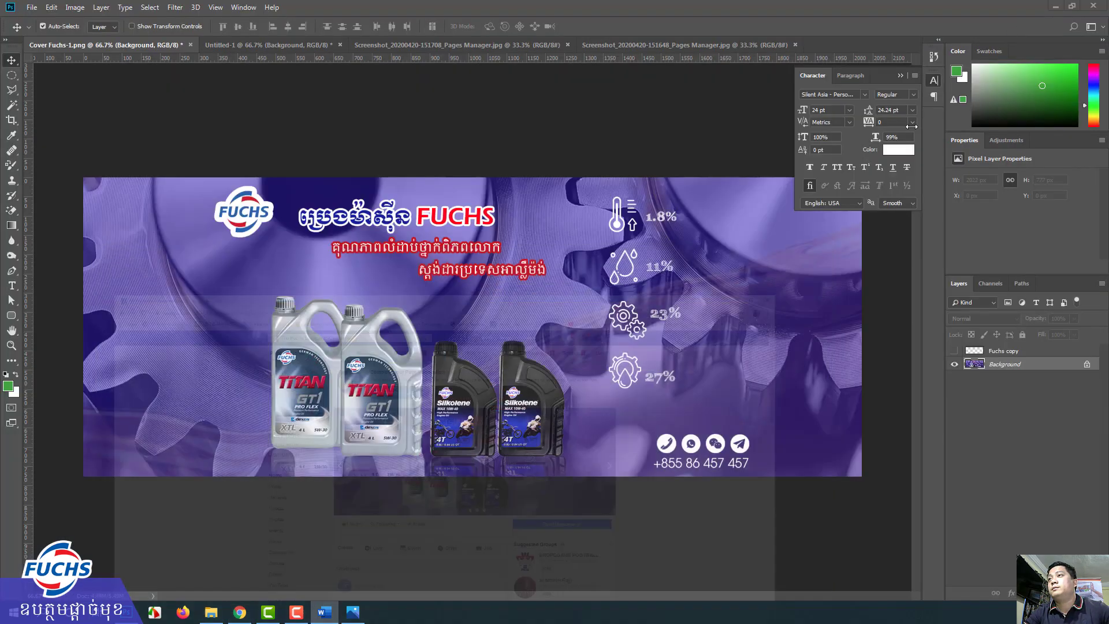
{"action": "left_click", "coordinate": [398, 47]}
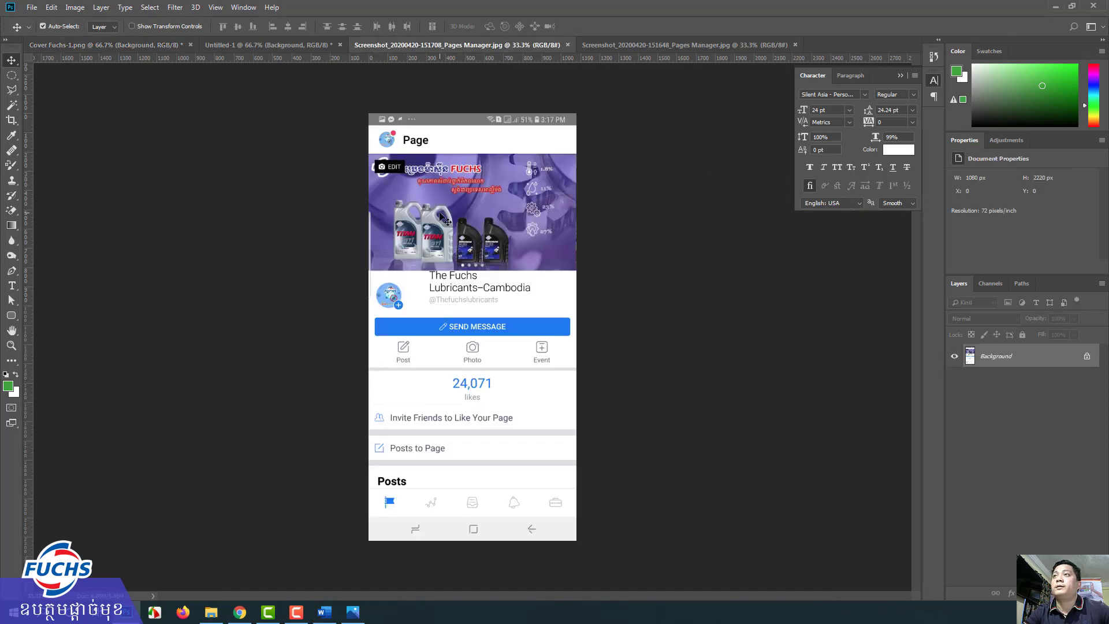
{"action": "left_click", "coordinate": [12, 285]}
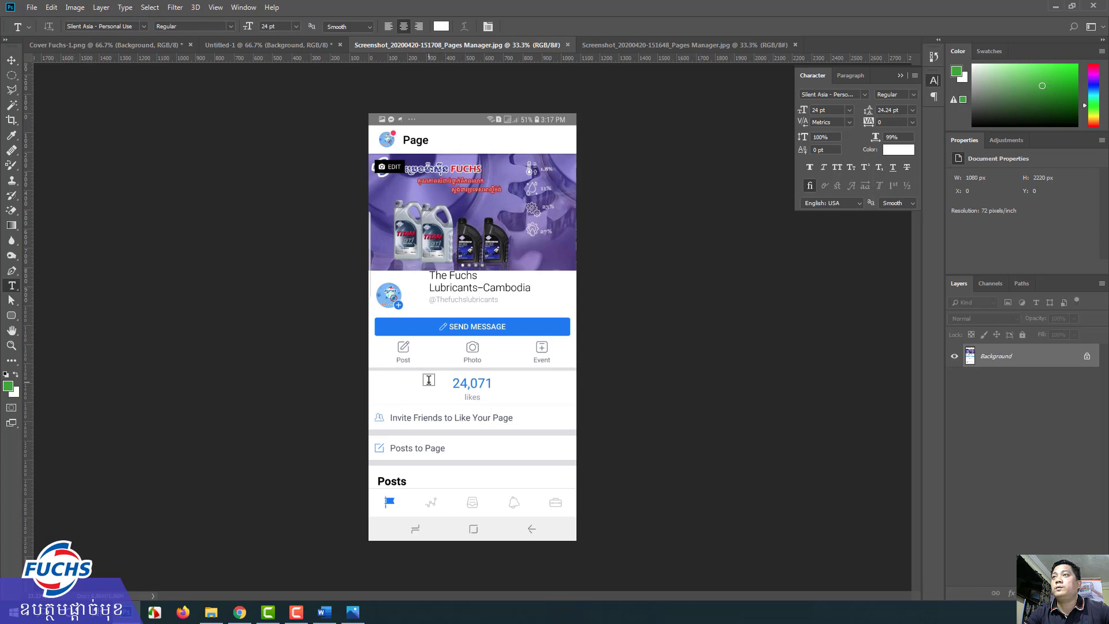
{"action": "left_click", "coordinate": [13, 60]}
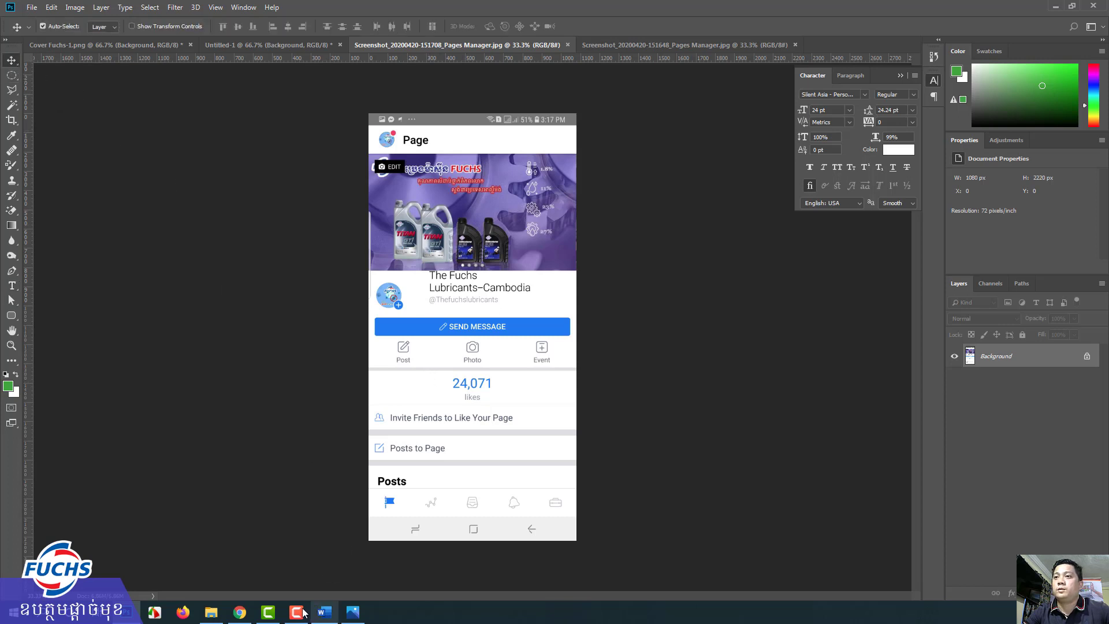
{"action": "mouse_move", "coordinate": [239, 612]}
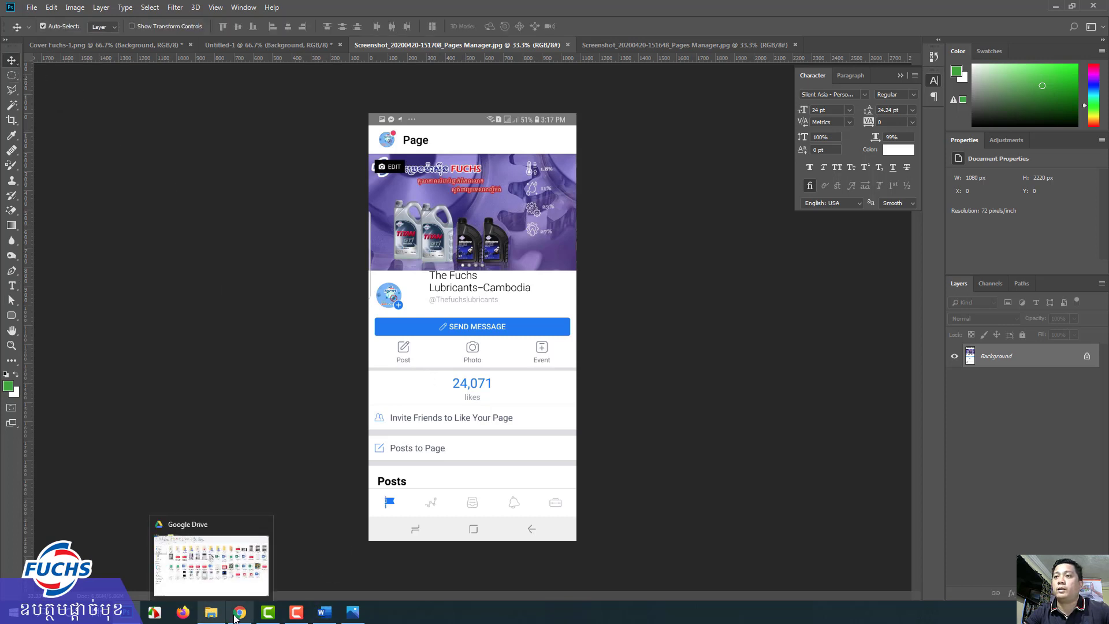
{"action": "left_click", "coordinate": [255, 576]}
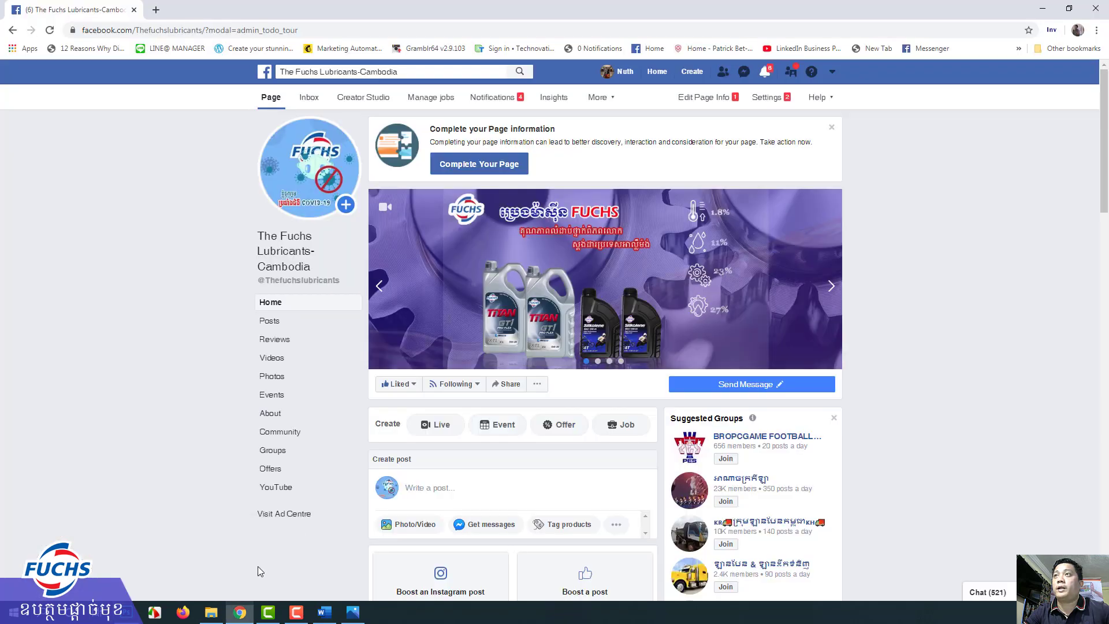
Capture the Facebook page region with FastStone Capture and save it as PNG 2020-04-20_160829
{"action": "left_click", "coordinate": [155, 612]}
{"action": "mouse_move", "coordinate": [308, 167]}
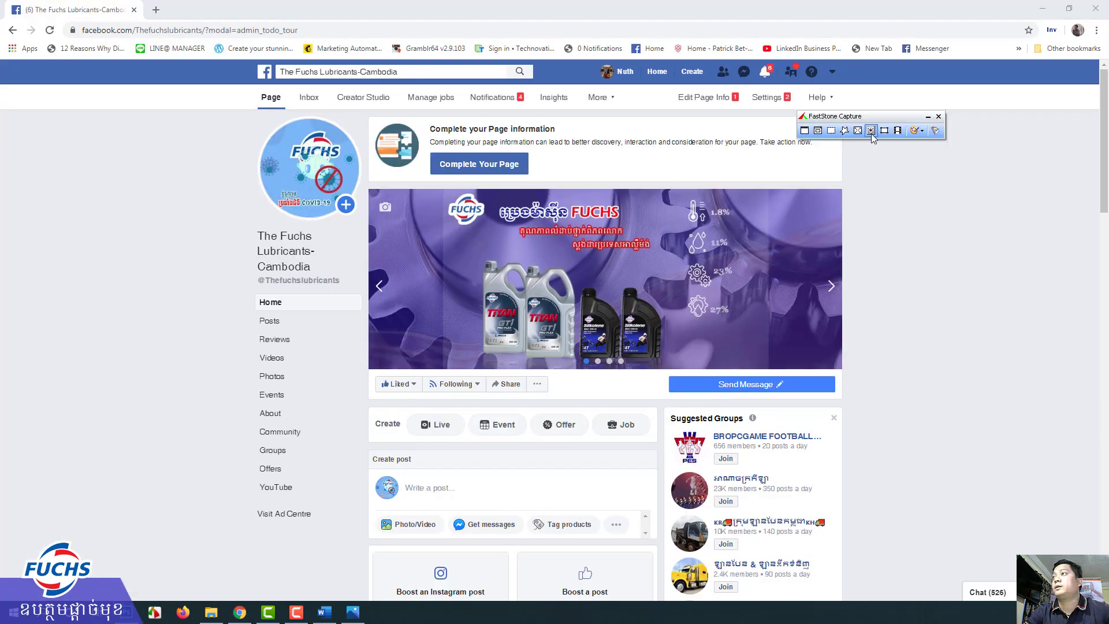
{"action": "left_click", "coordinate": [832, 130]}
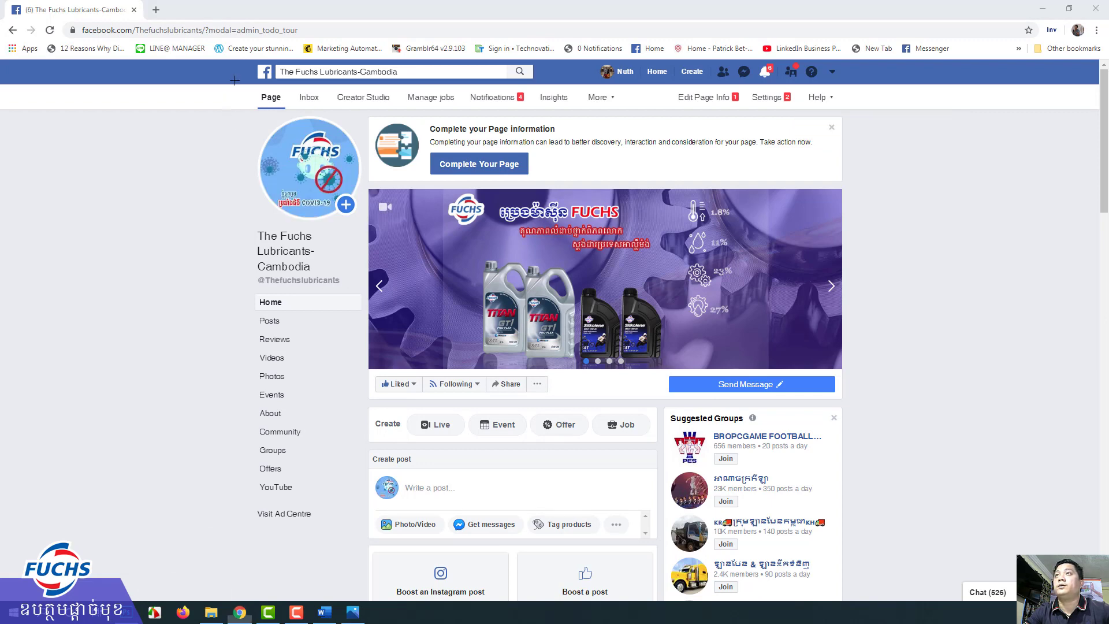
{"action": "key", "text": "ctrl+Print"}
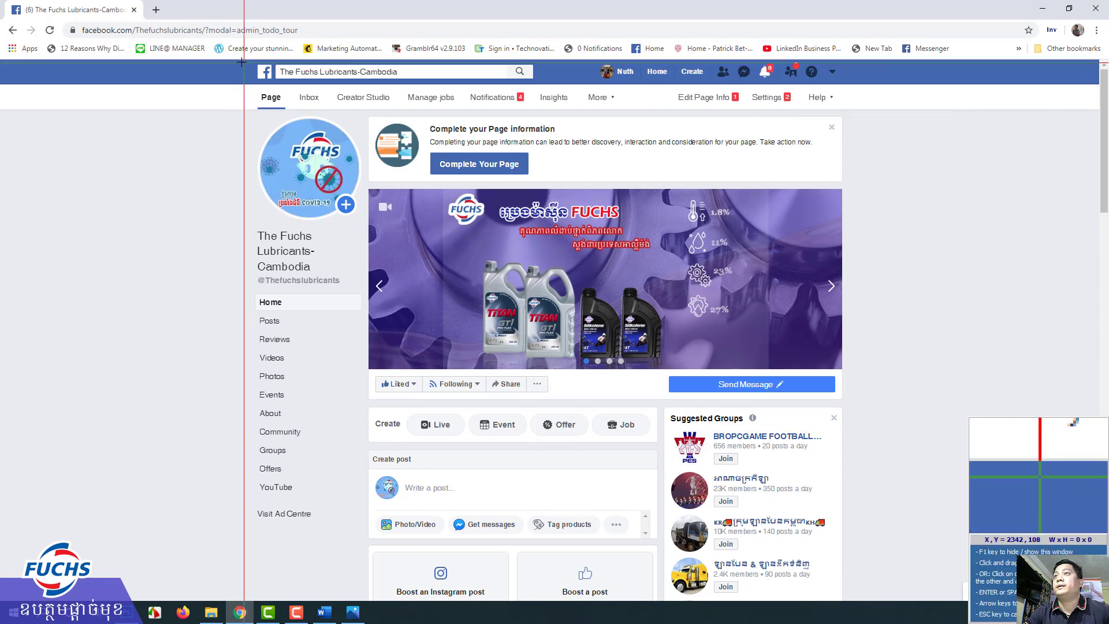
{"action": "left_click_drag", "start_coordinate": [239, 60], "coordinate": [843, 597]}
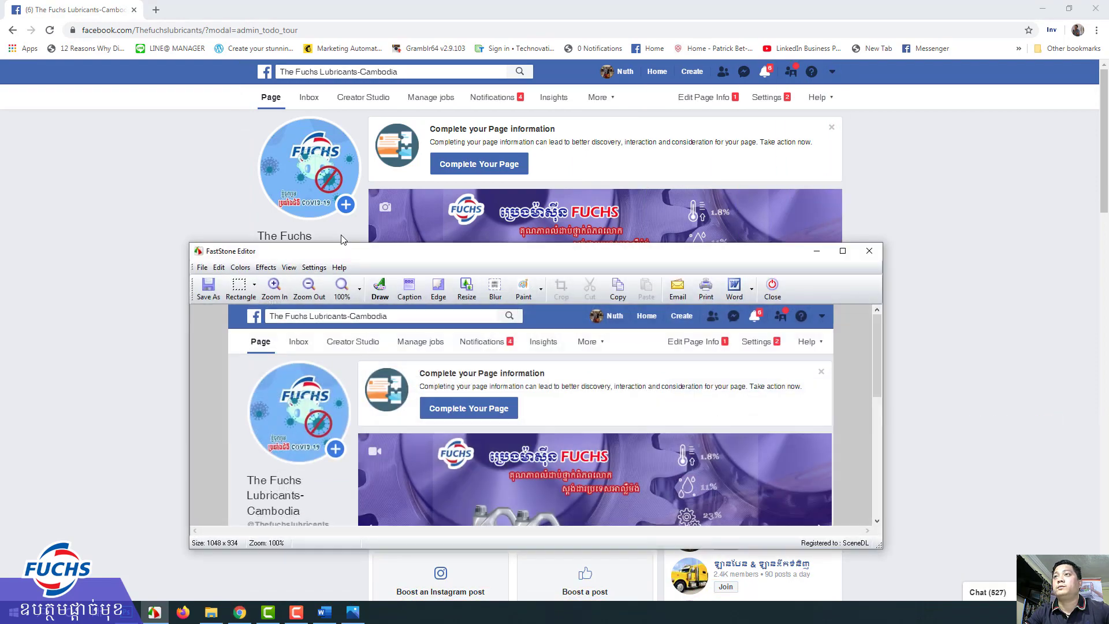
{"action": "left_click", "coordinate": [208, 289]}
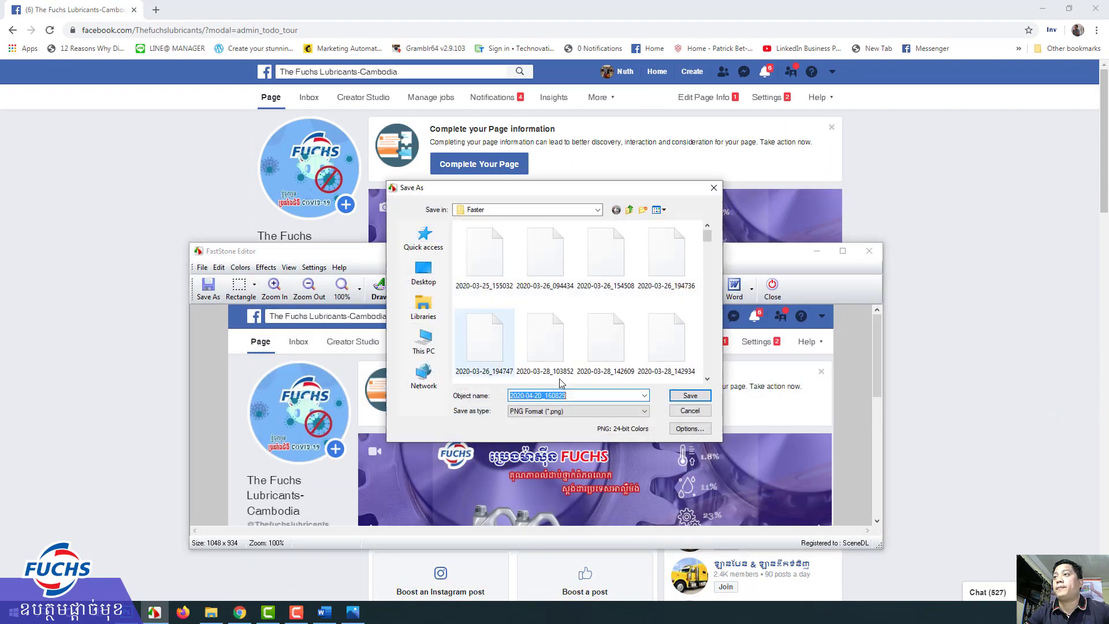
{"action": "left_click", "coordinate": [690, 396]}
{"action": "left_click", "coordinate": [870, 251]}
{"action": "left_click", "coordinate": [939, 116]}
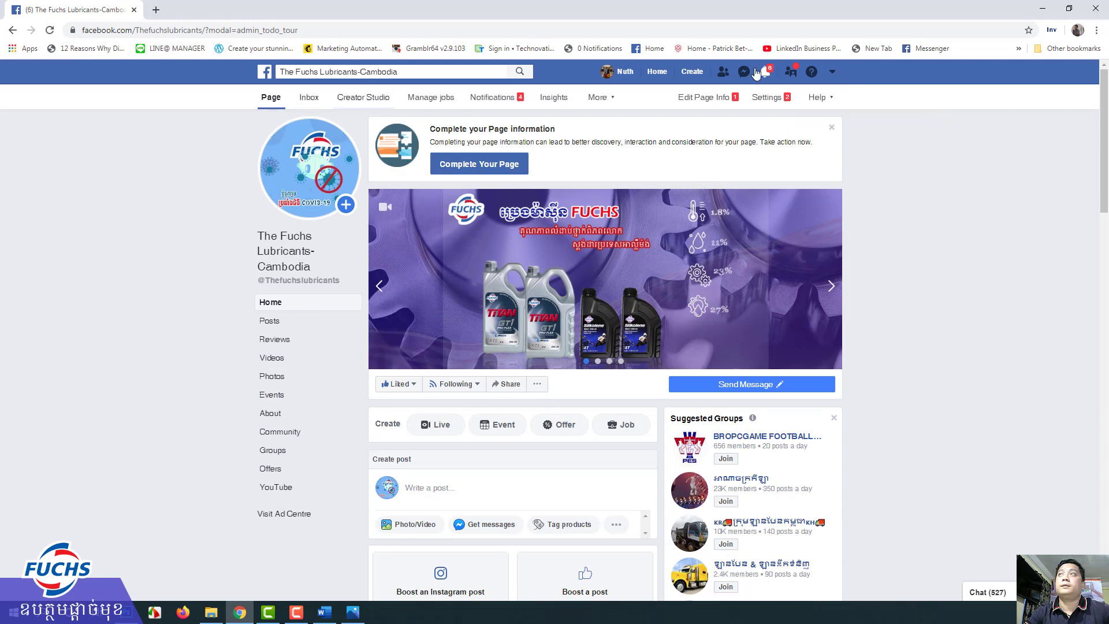
Open 2020-04-20_160829.png in Photoshop and start a text layer on the screenshot
{"action": "left_click", "coordinate": [1043, 8]}
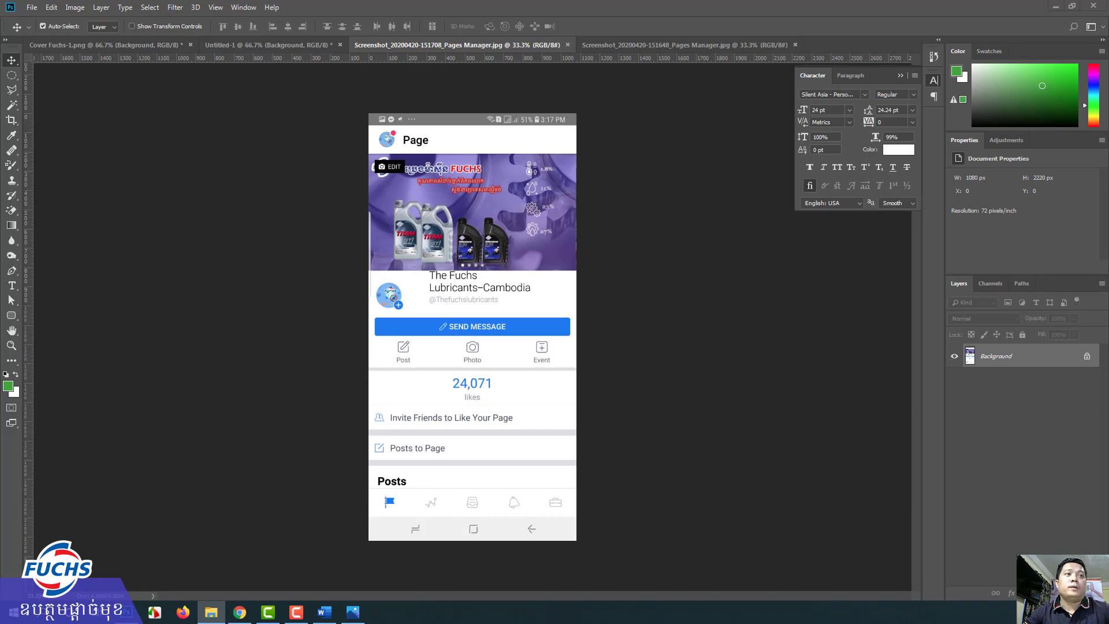
{"action": "left_click_drag", "start_coordinate": [434, 121], "coordinate": [839, 49]}
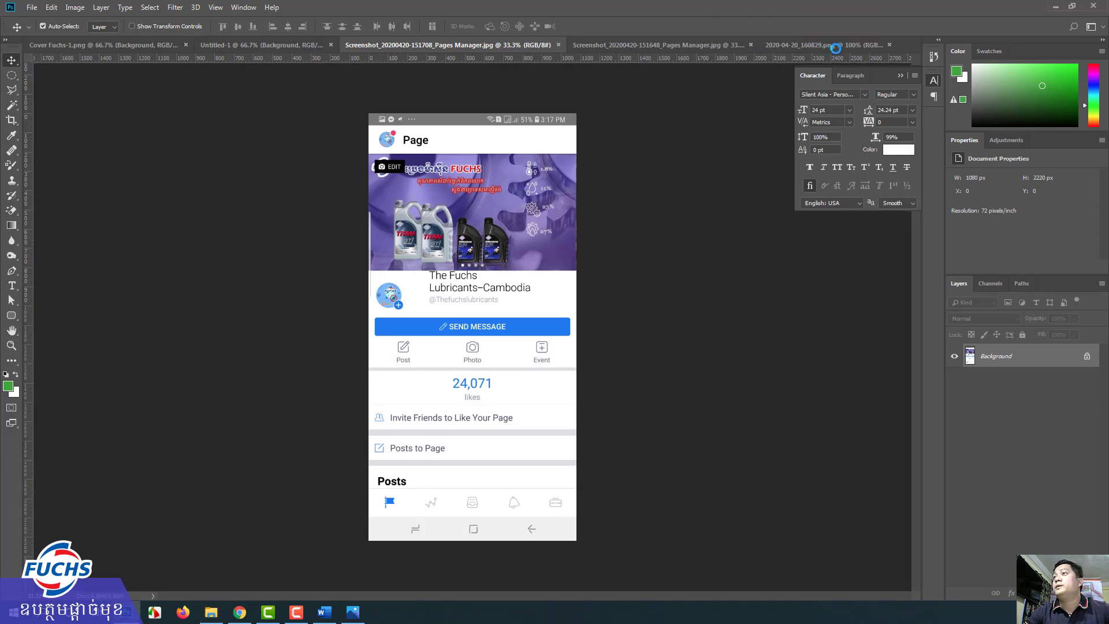
{"action": "left_click", "coordinate": [12, 286]}
{"action": "left_click", "coordinate": [474, 391]}
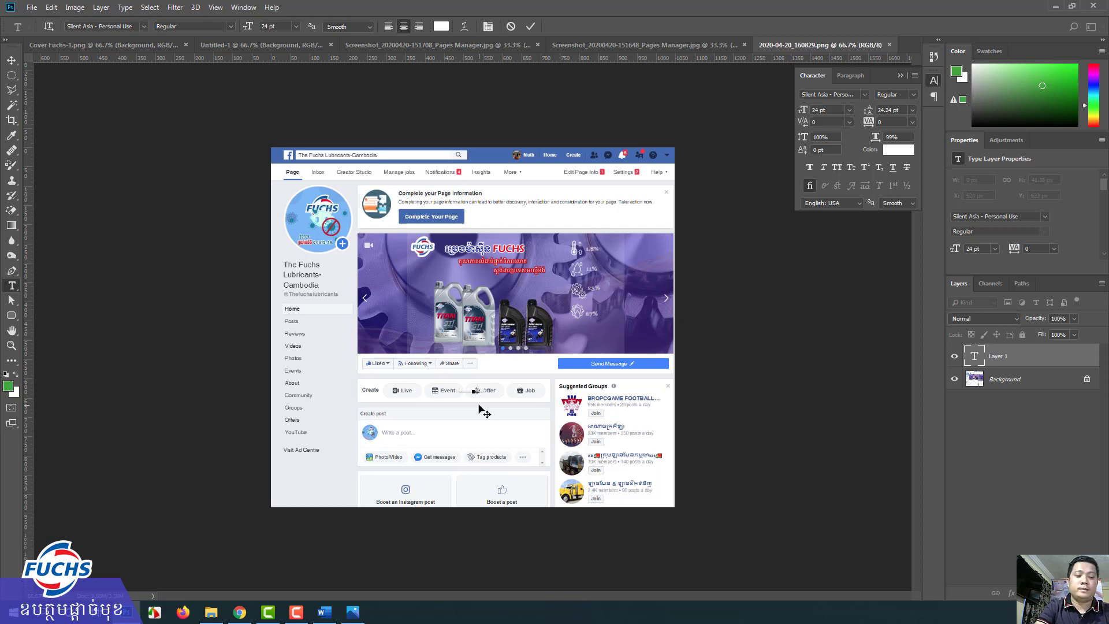
Make the Cover text bright red in the Eras Demi ITC font
{"action": "key", "text": "ctrl+a"}
{"action": "left_click", "coordinate": [443, 26]}
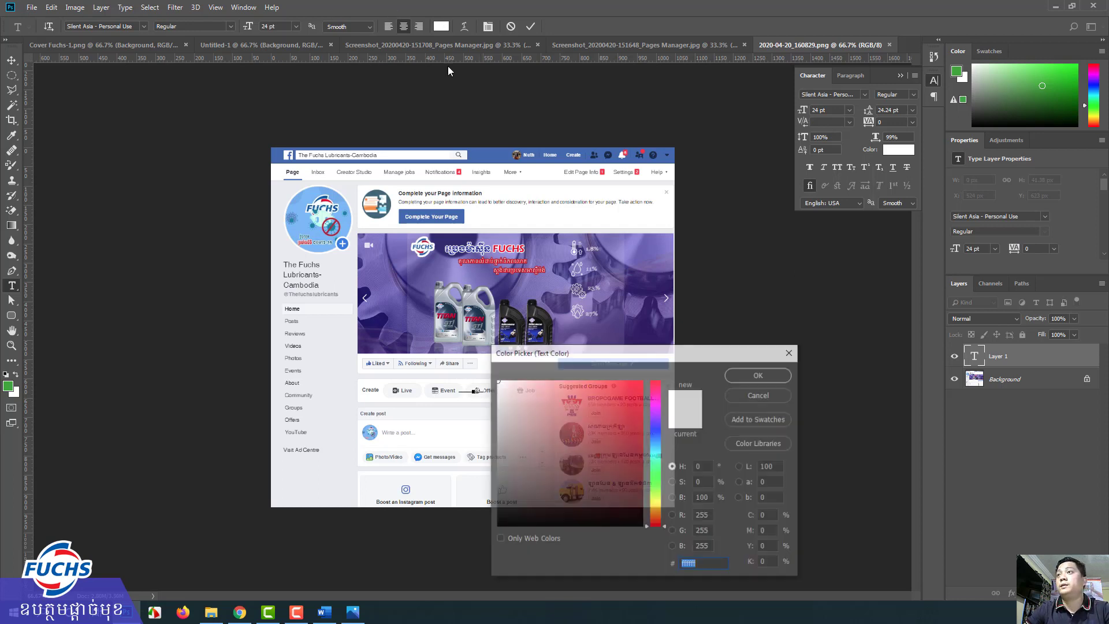
{"action": "left_click_drag", "start_coordinate": [559, 413], "coordinate": [642, 384]}
{"action": "left_click", "coordinate": [760, 373]}
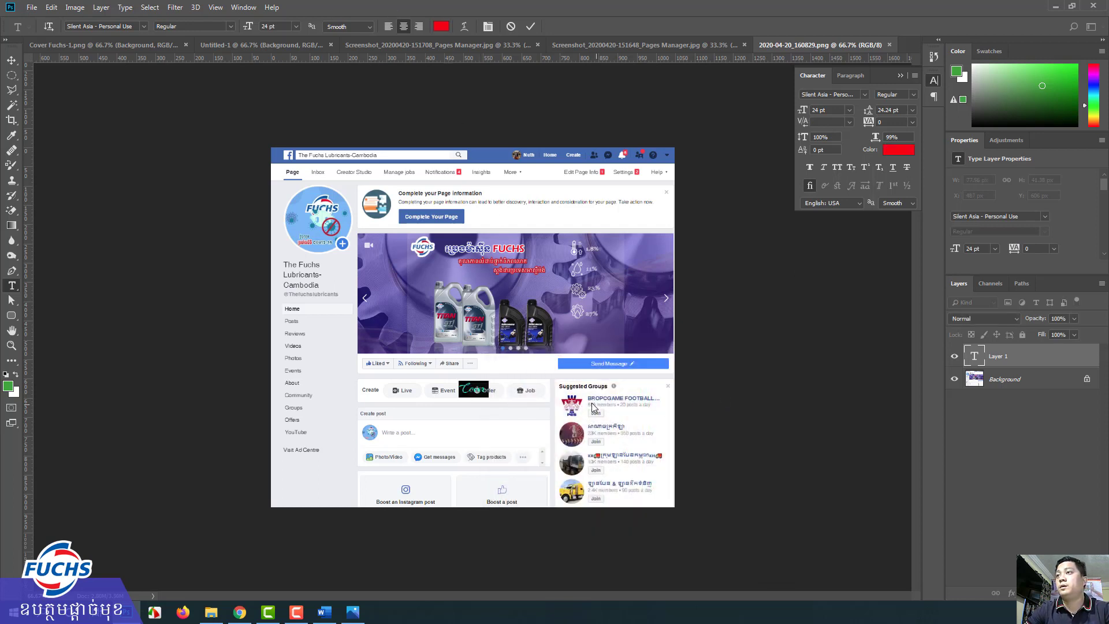
{"action": "left_click", "coordinate": [143, 26]}
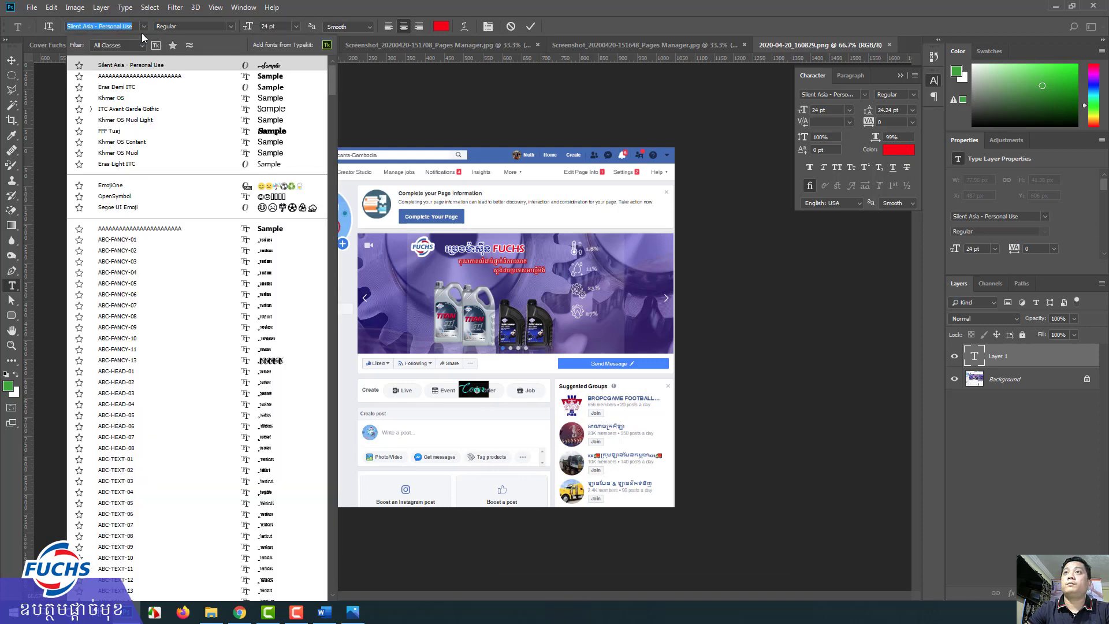
{"action": "left_click", "coordinate": [121, 88]}
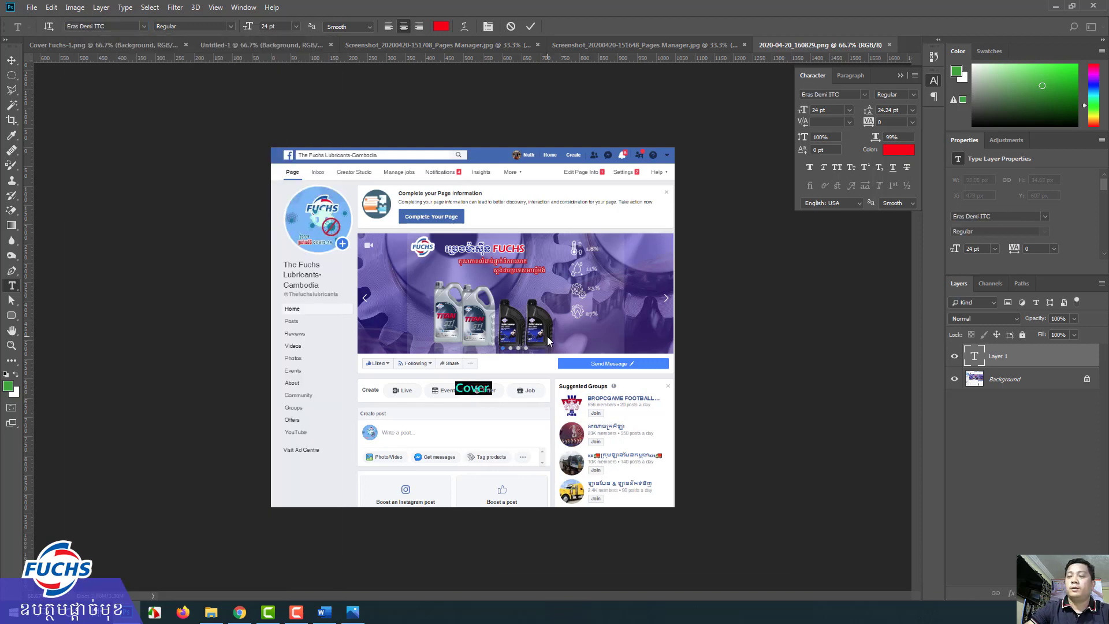
Extend the caption to 'Cover Size: 2022 x 777' and move it onto mid-banner
{"action": "key", "text": "Right"}
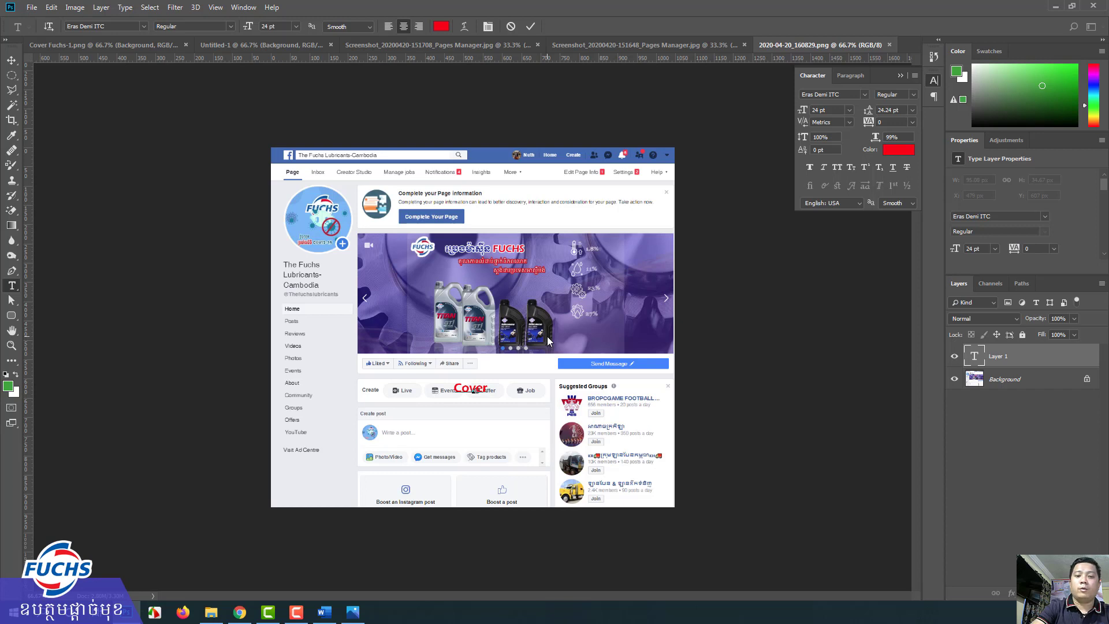
{"action": "type", "text": " Siz"}
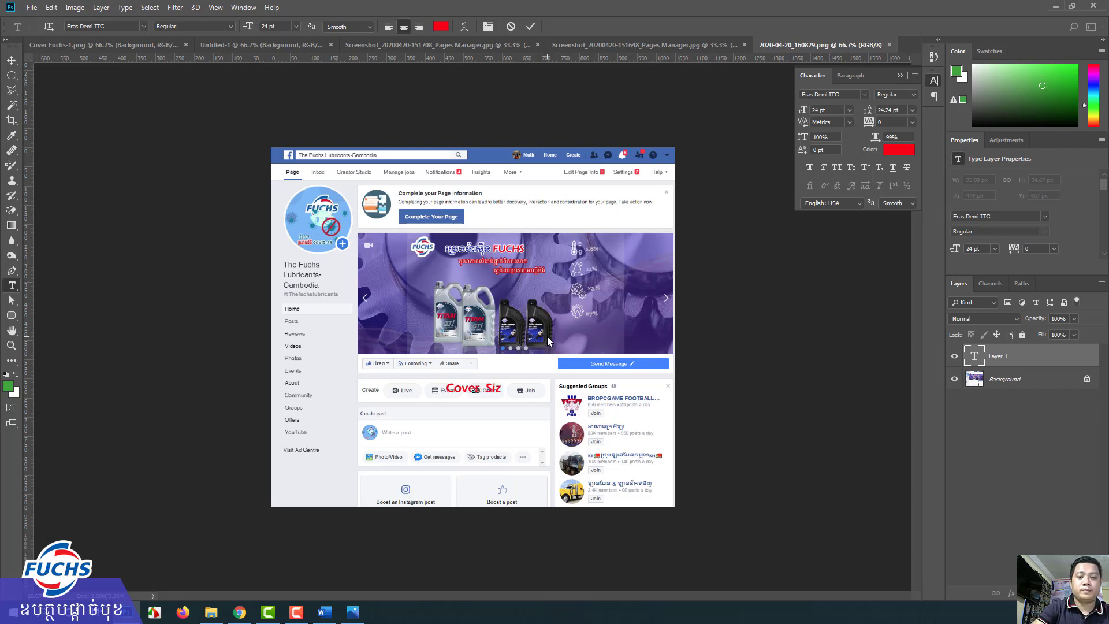
{"action": "type", "text": "e:"}
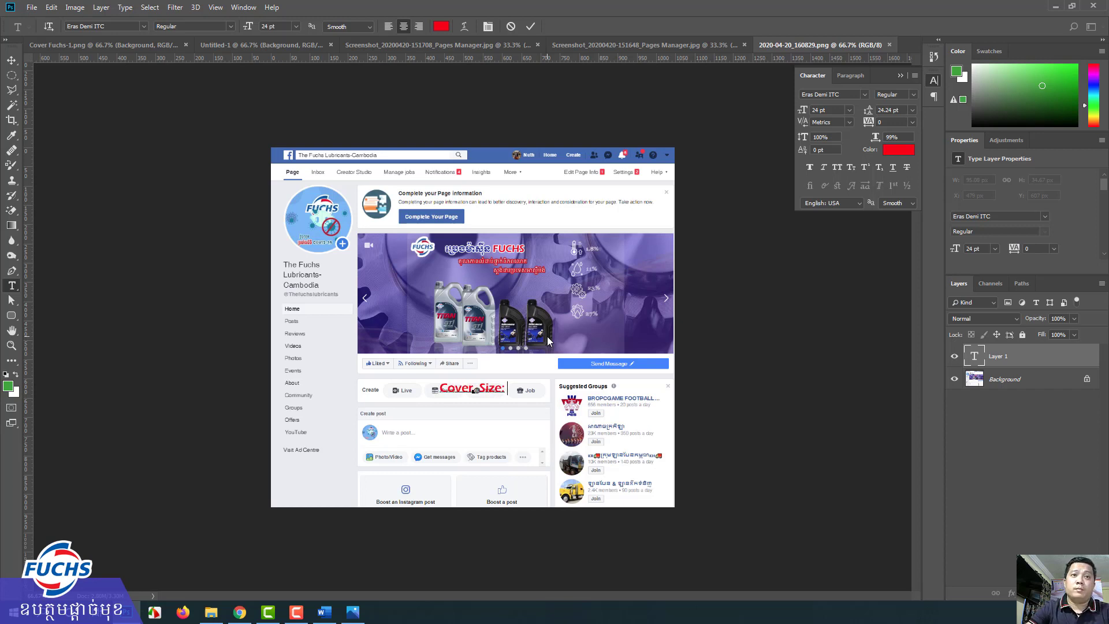
{"action": "type", "text": " 22"}
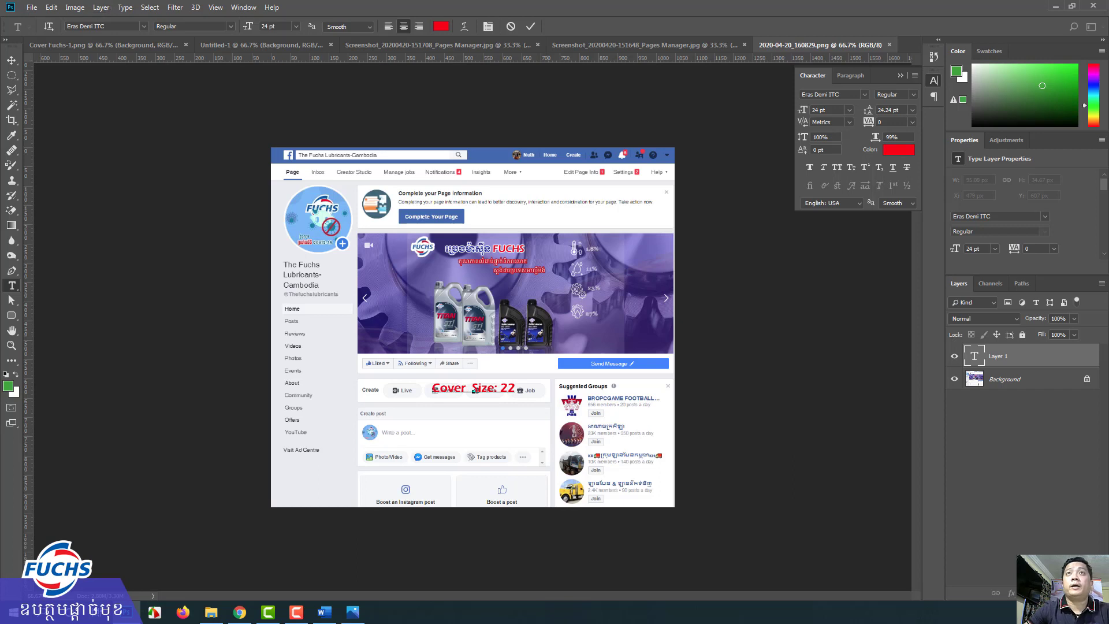
{"action": "key", "text": "BackSpace"}
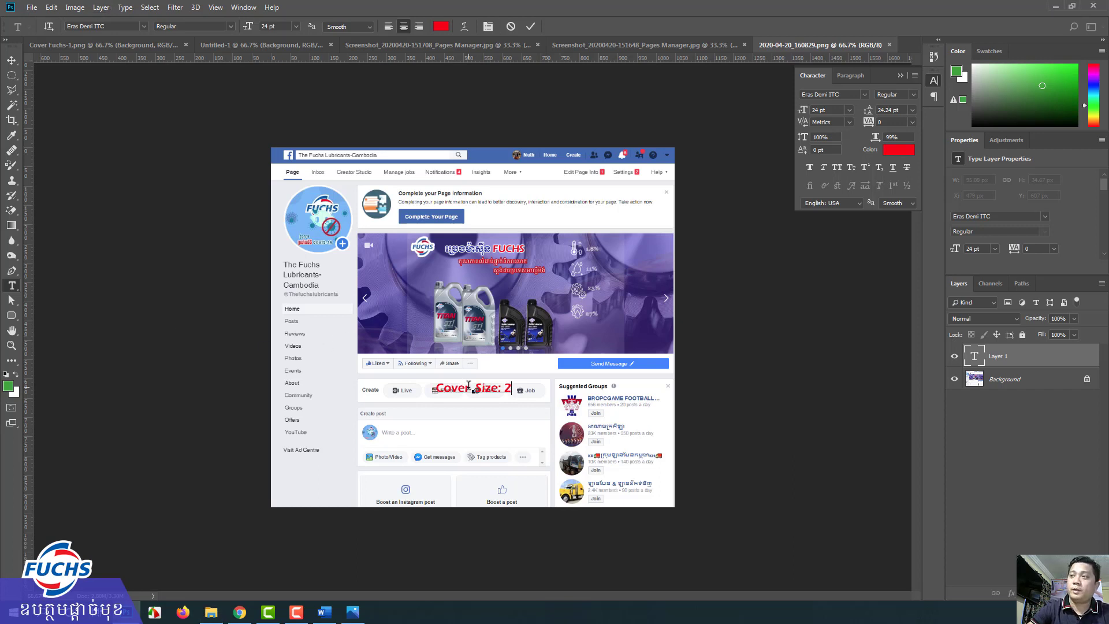
{"action": "type", "text": "022 x "}
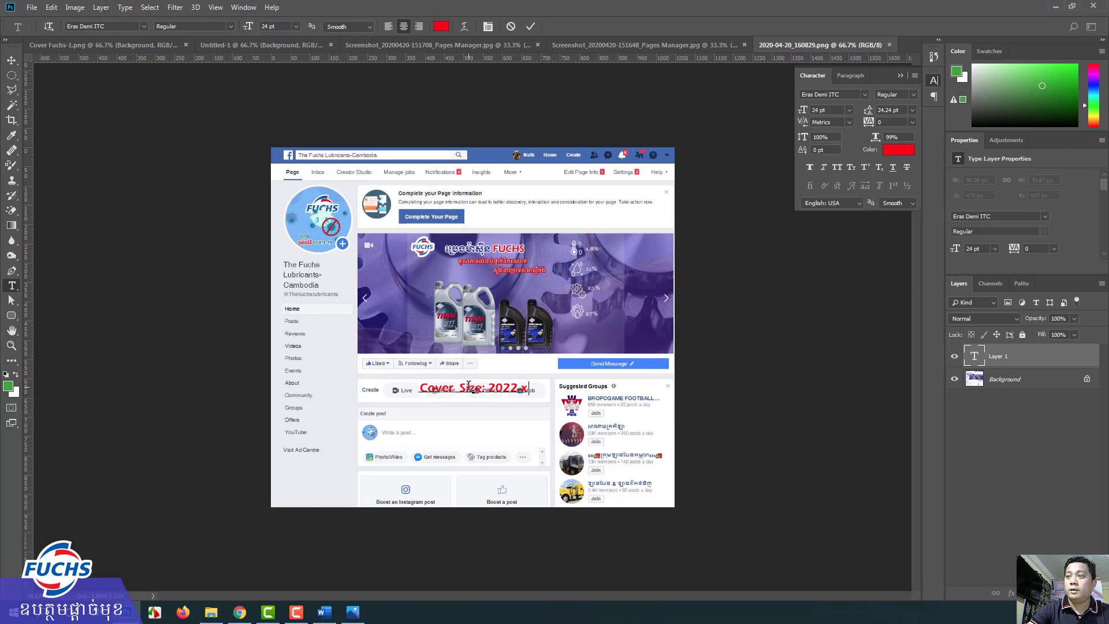
{"action": "type", "text": "777"}
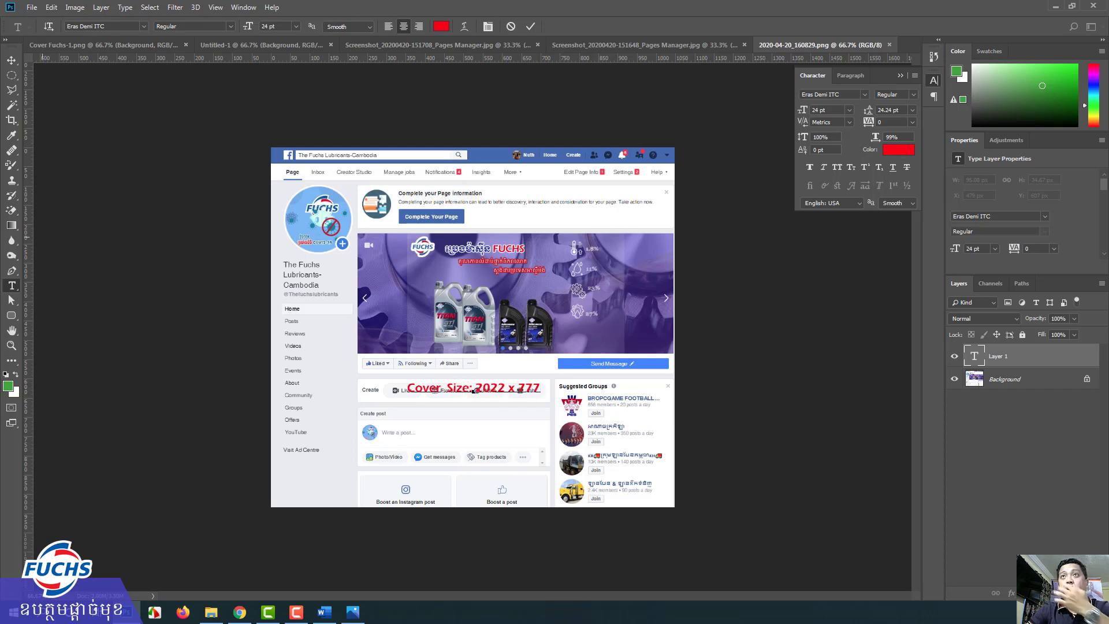
{"action": "left_click", "coordinate": [12, 60]}
{"action": "mouse_move", "coordinate": [489, 388]}
{"action": "left_mouse_down"}
{"action": "mouse_move", "coordinate": [537, 263]}
{"action": "mouse_move", "coordinate": [457, 356]}
{"action": "left_mouse_up"}
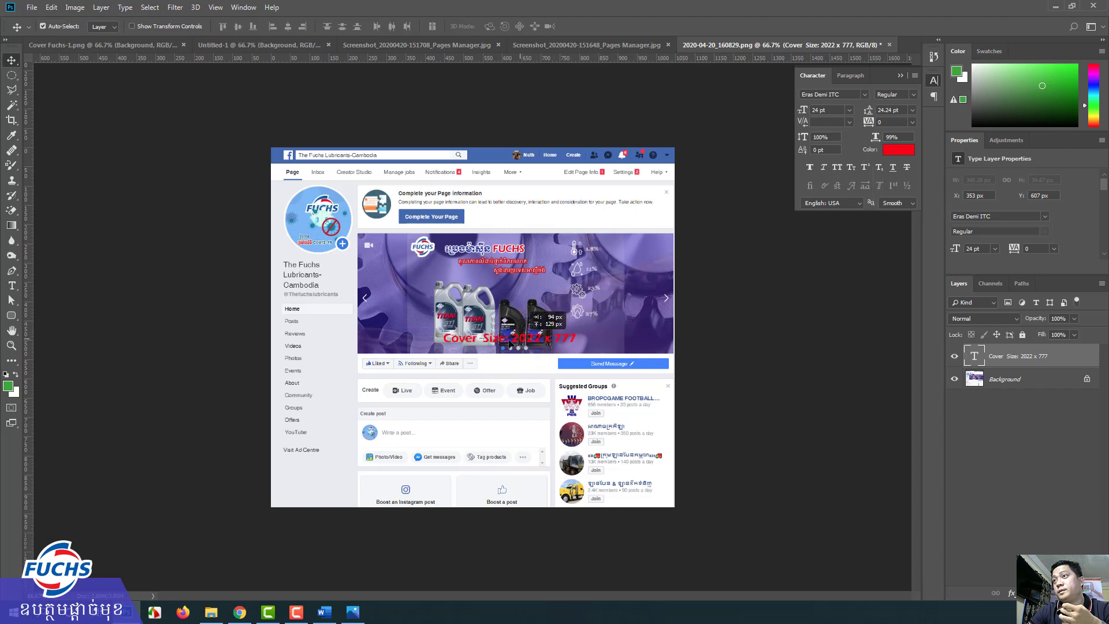
{"action": "left_click_drag", "start_coordinate": [456, 356], "coordinate": [455, 287]}
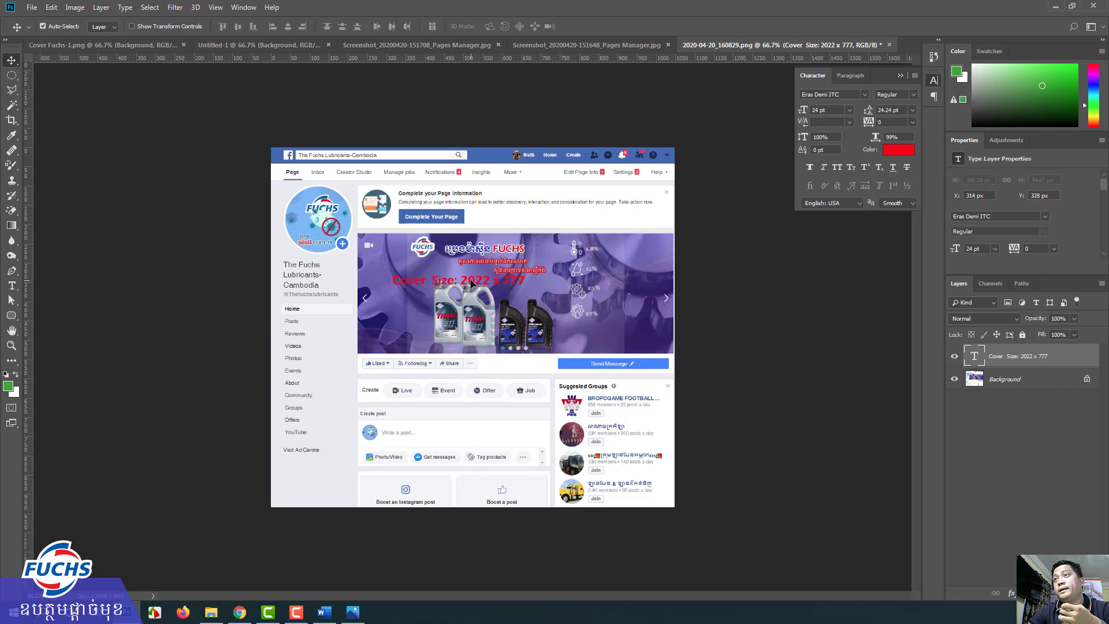
Recolour the caption white and settle it across the middle of the banner
{"action": "left_click", "coordinate": [12, 285]}
{"action": "left_click", "coordinate": [381, 280]}
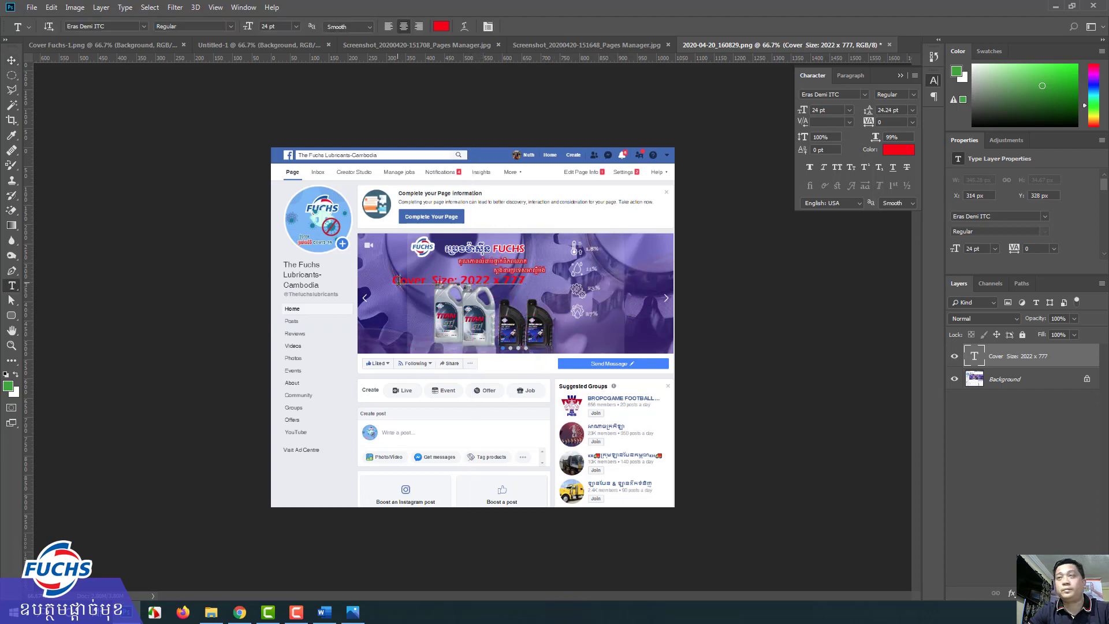
{"action": "key", "text": "ctrl+a"}
{"action": "left_click", "coordinate": [441, 27]}
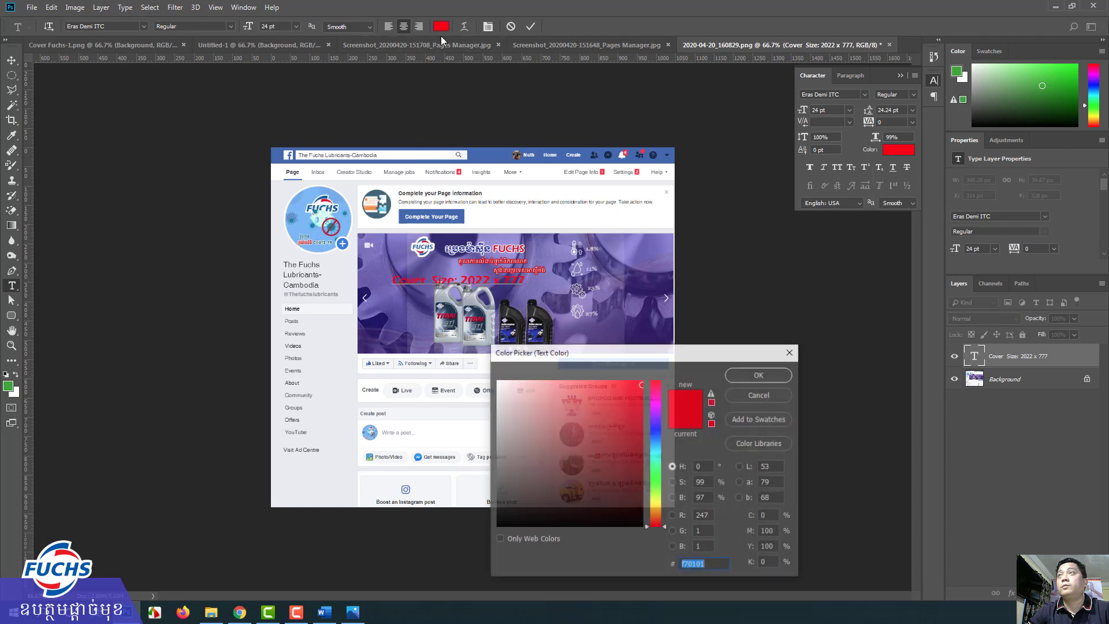
{"action": "left_click", "coordinate": [497, 381]}
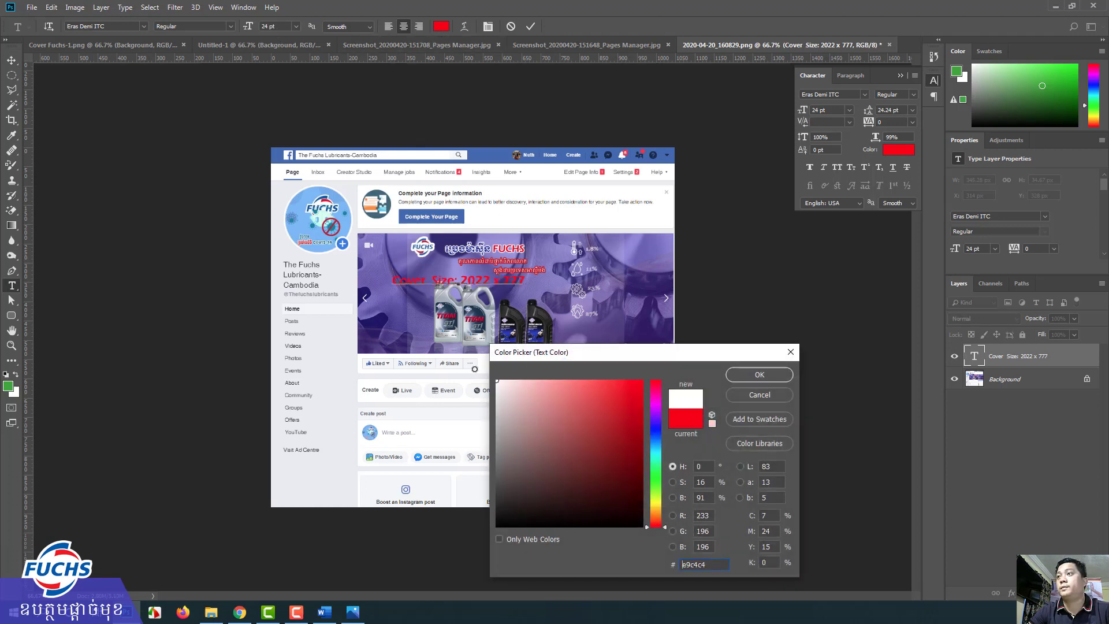
{"action": "left_click", "coordinate": [746, 371]}
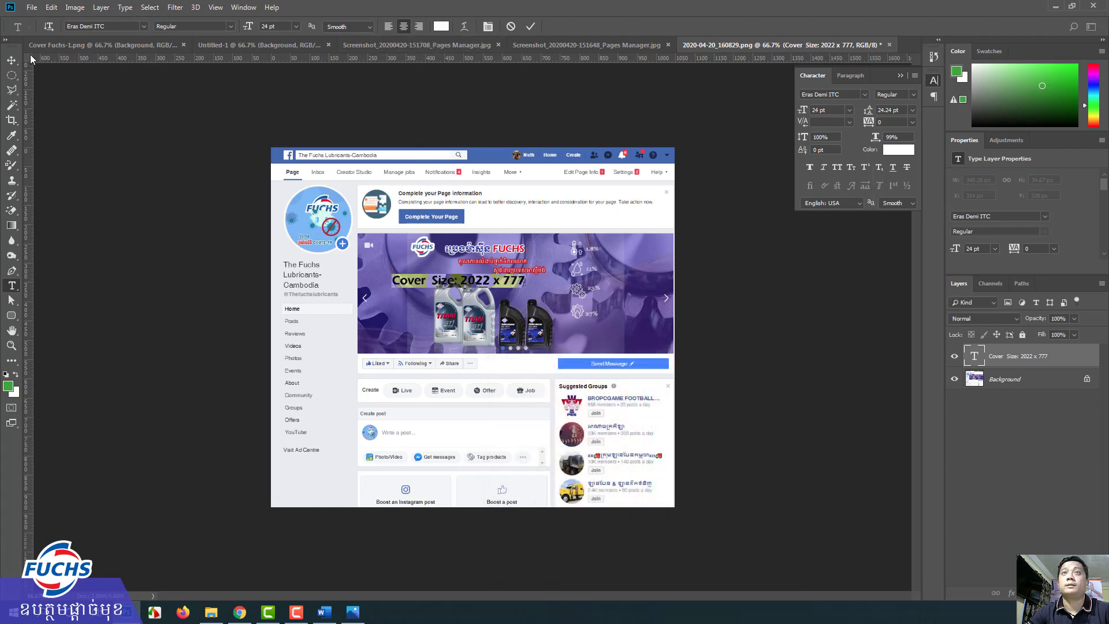
{"action": "left_click", "coordinate": [12, 60]}
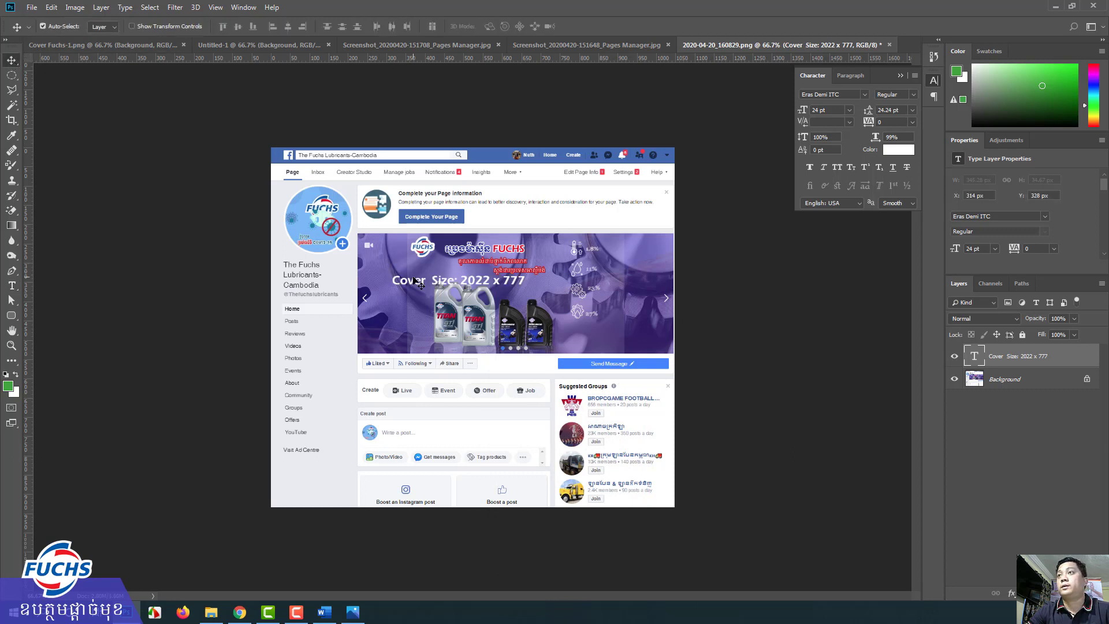
{"action": "left_click_drag", "start_coordinate": [414, 281], "coordinate": [382, 331]}
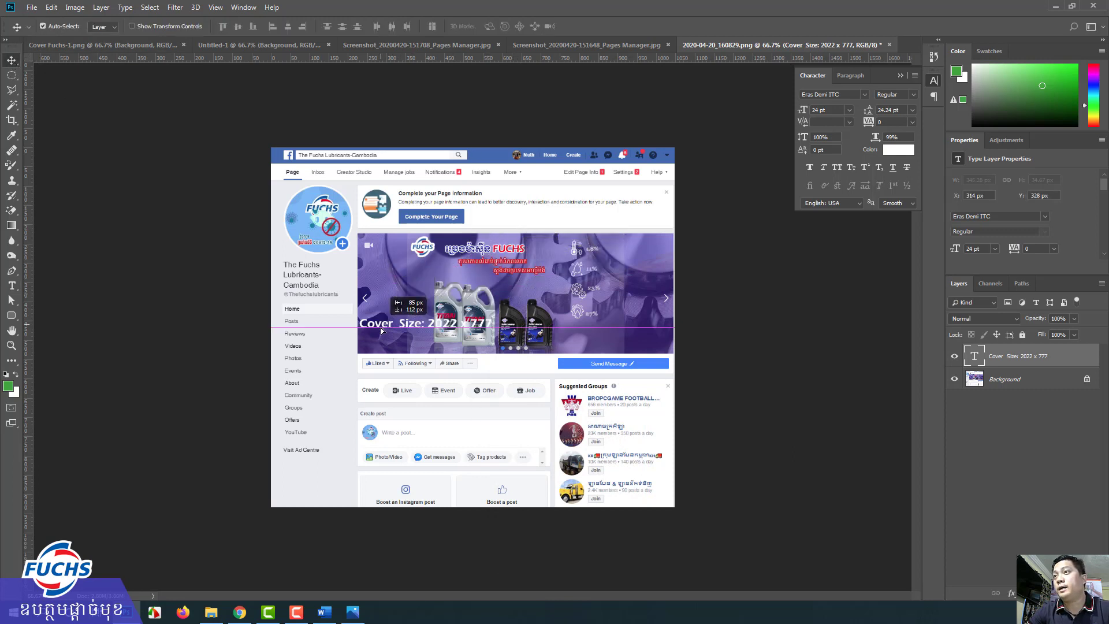
{"action": "left_click_drag", "start_coordinate": [382, 331], "coordinate": [381, 310]}
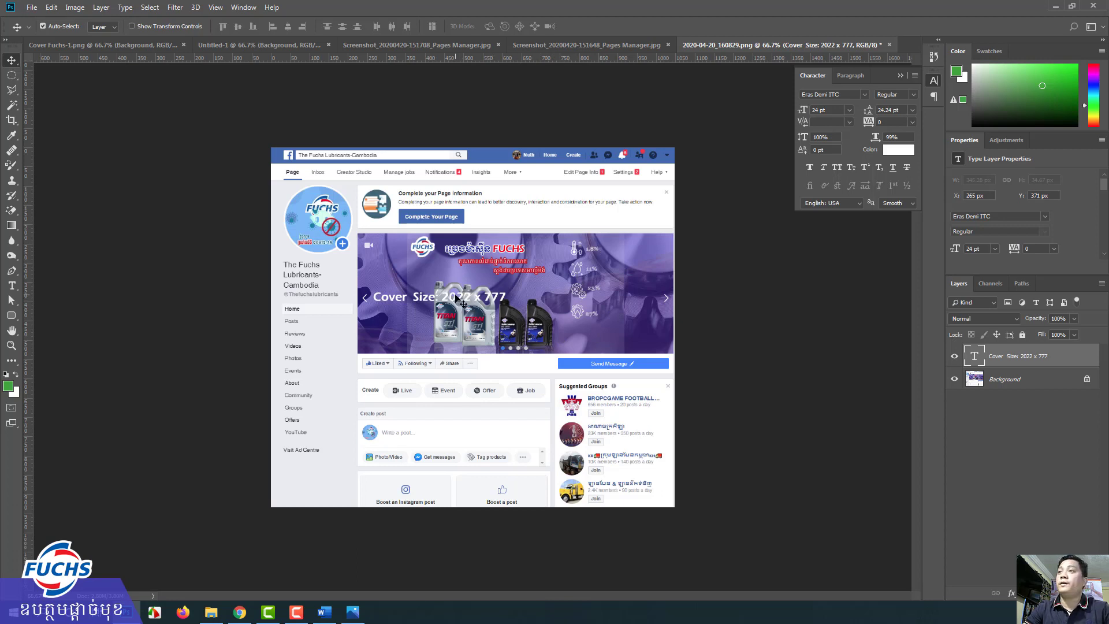
Duplicate the Cover Size caption below it and change the copy's text to '1390 X 777'
{"action": "left_click_drag", "start_coordinate": [456, 297], "coordinate": [462, 332]}
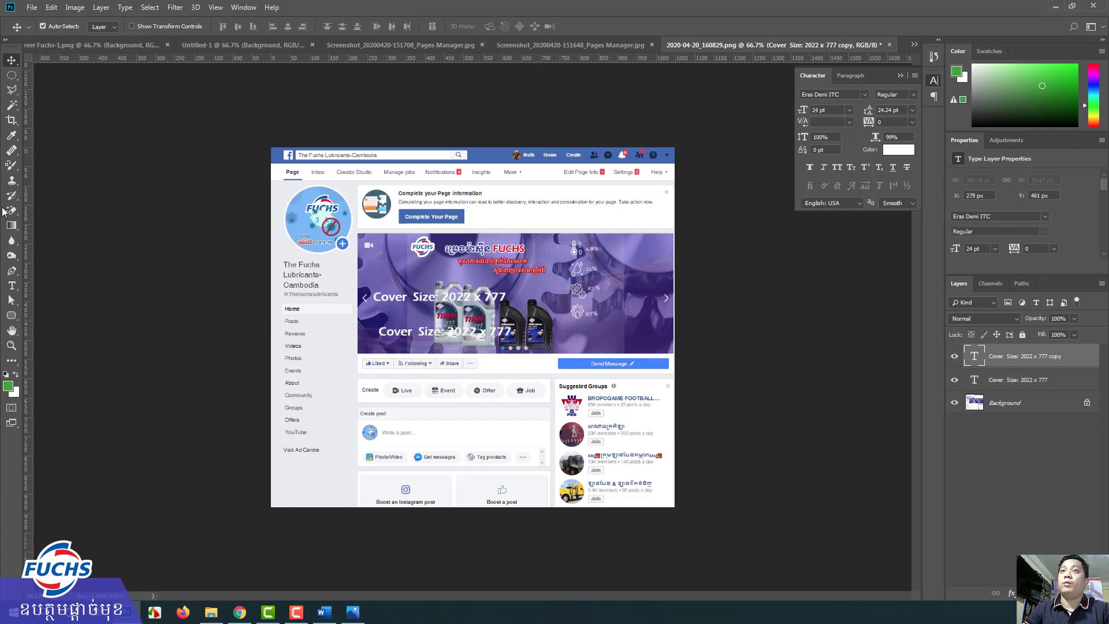
{"action": "left_click", "coordinate": [11, 285]}
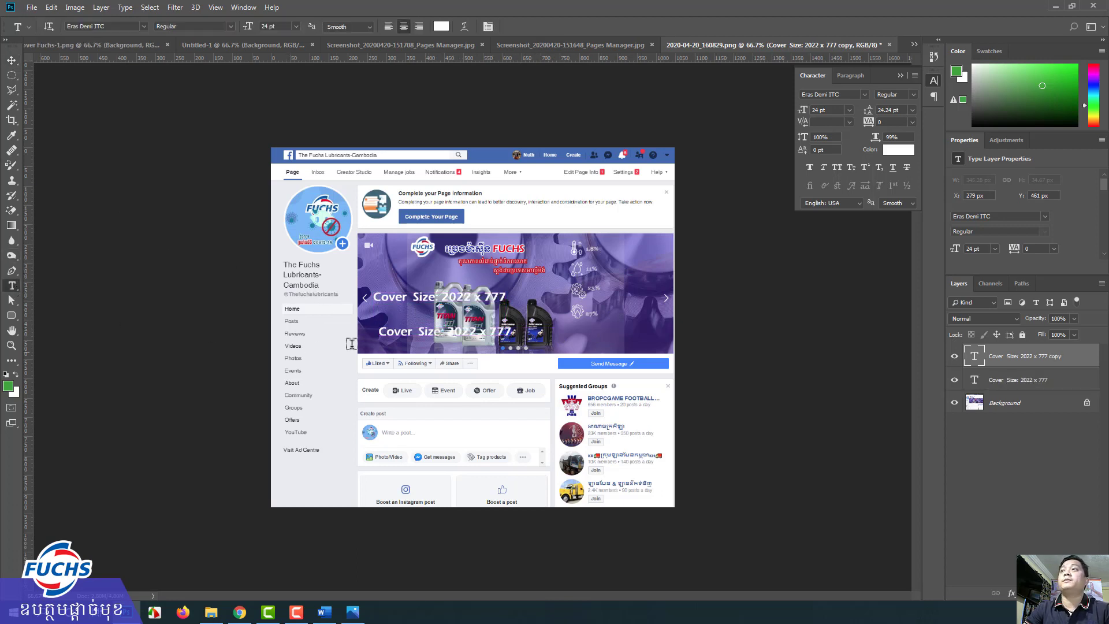
{"action": "left_click", "coordinate": [405, 333]}
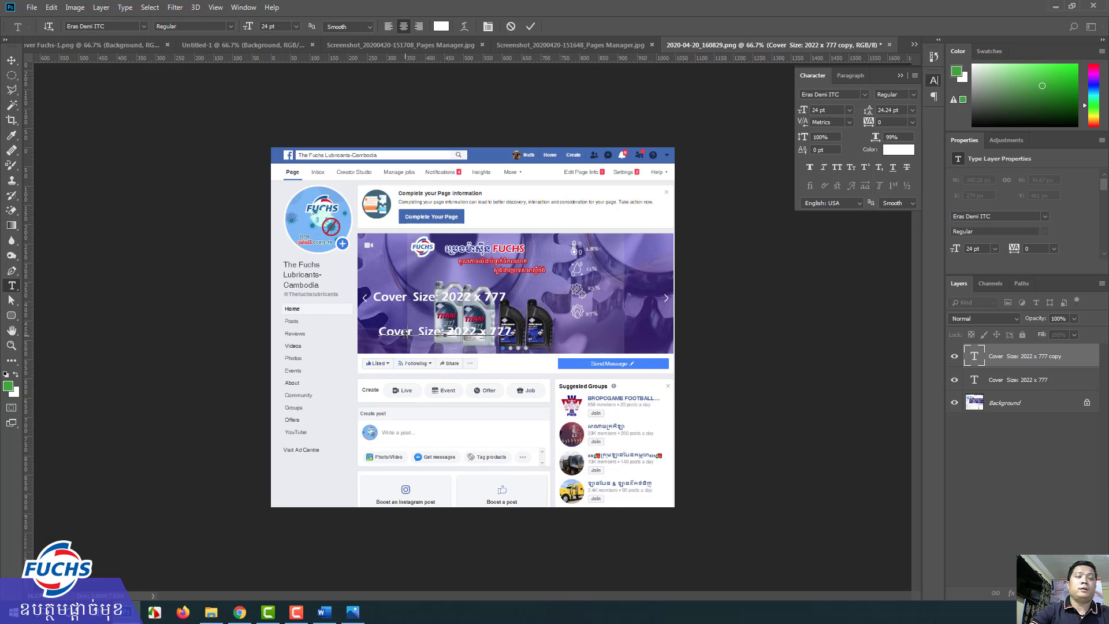
{"action": "key", "text": "ctrl+a"}
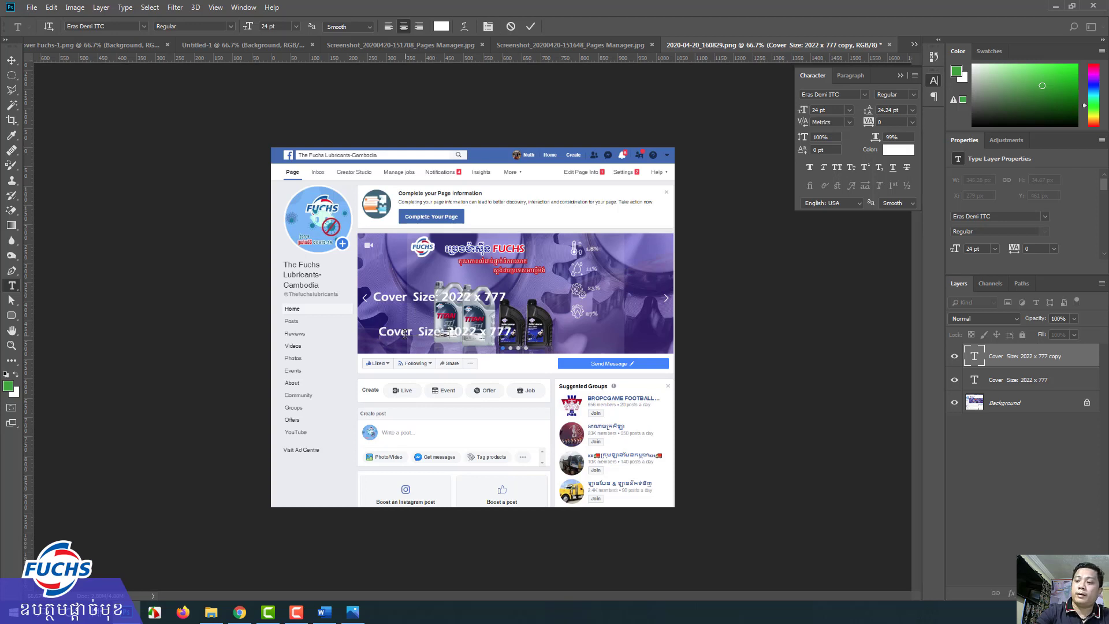
{"action": "key", "text": "BackSpace"}
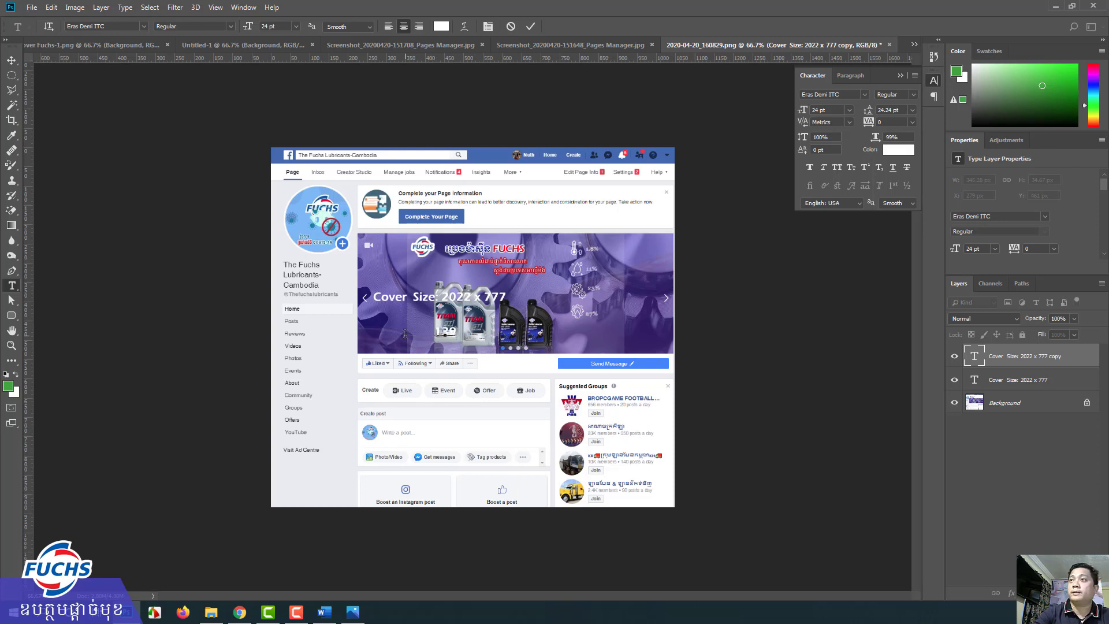
{"action": "type", "text": "300"}
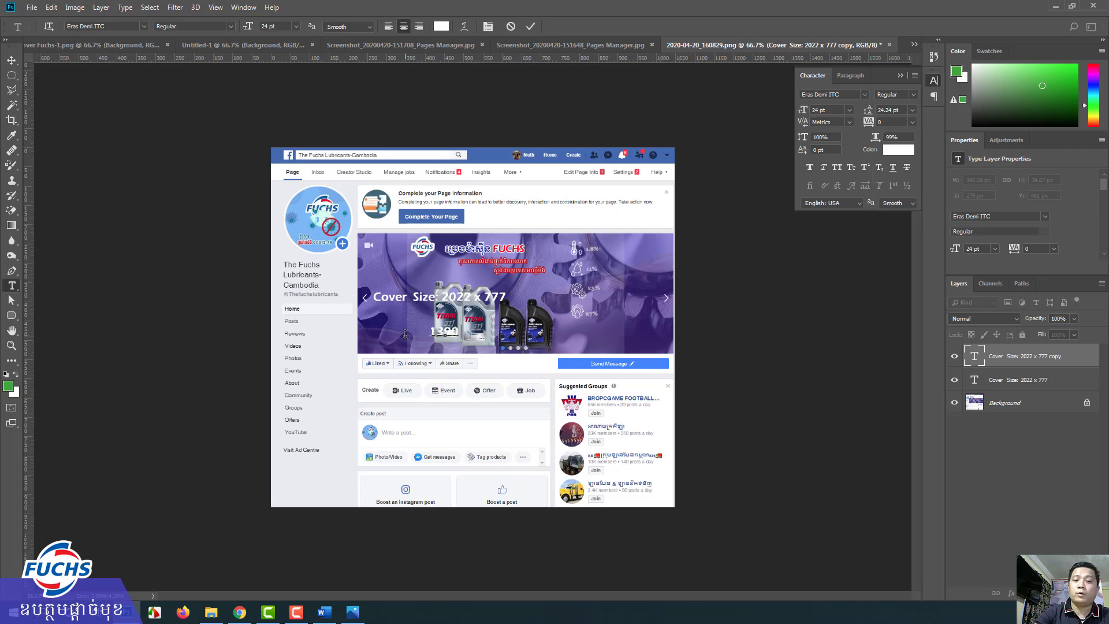
{"action": "type", "text": " x "}
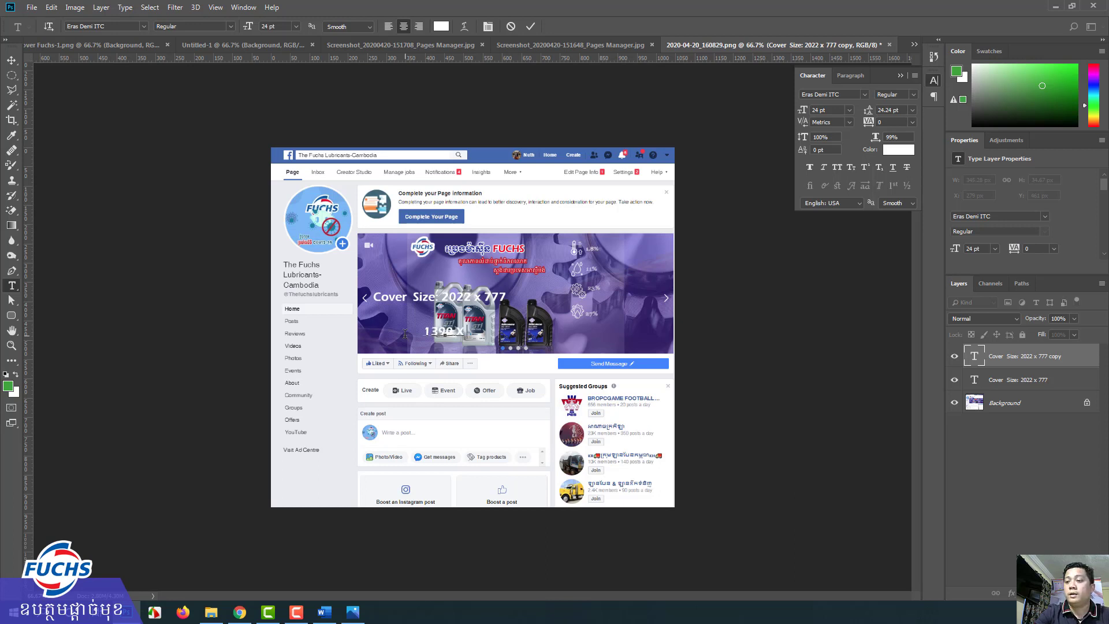
{"action": "type", "text": "77"}
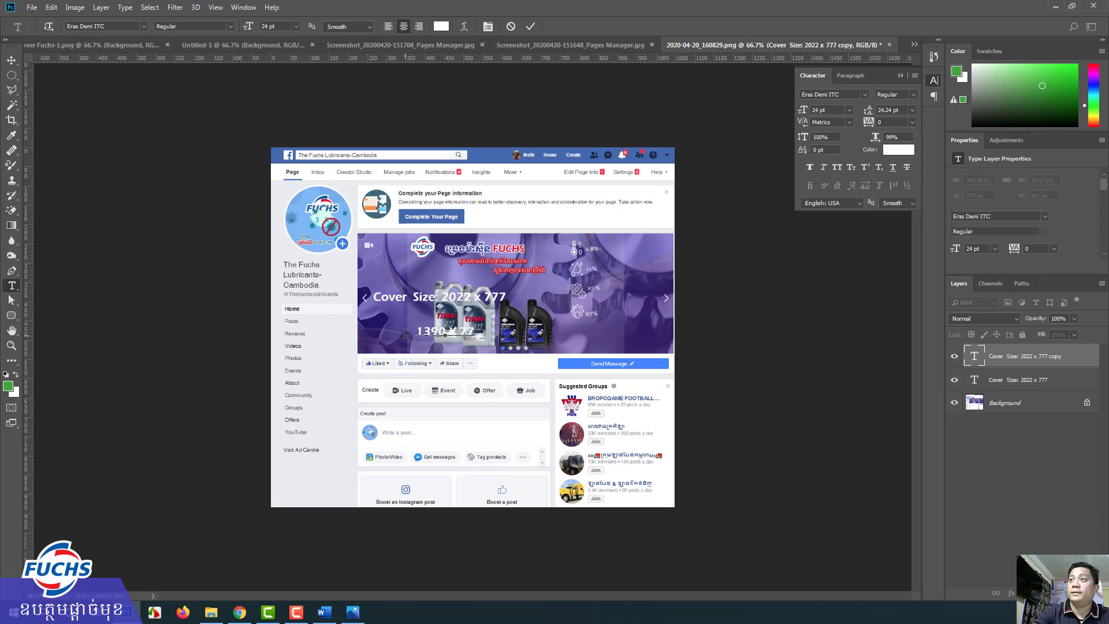
{"action": "type", "text": "7"}
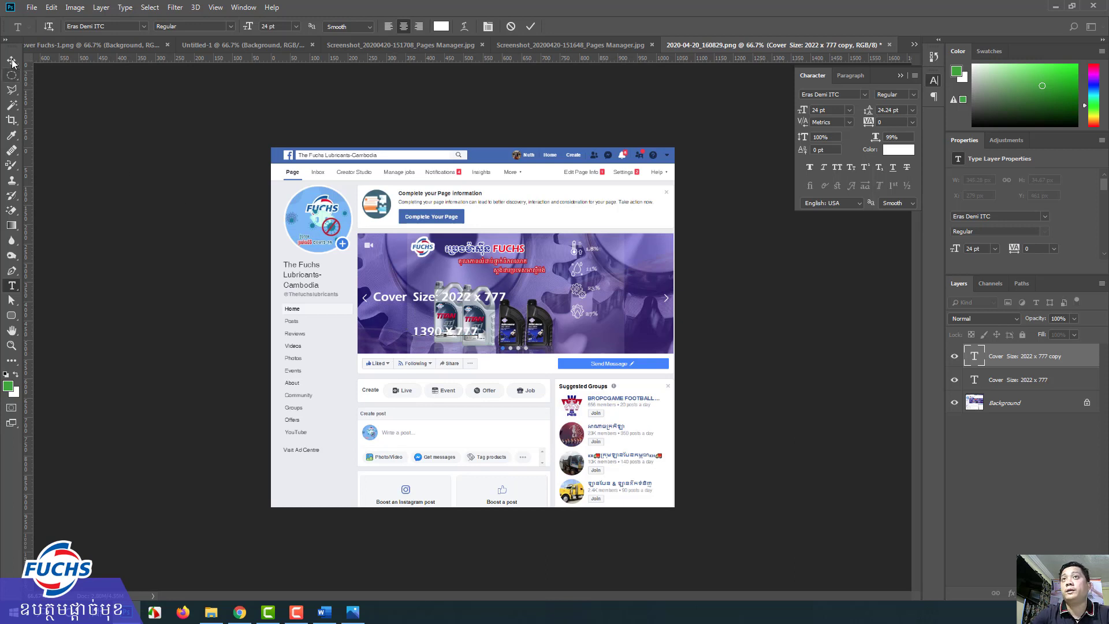
Move the 1390 X 777 caption to the banner's bottom and Cover Size to its top
{"action": "left_click", "coordinate": [12, 60]}
{"action": "mouse_move", "coordinate": [476, 323]}
{"action": "left_mouse_down"}
{"action": "mouse_move", "coordinate": [536, 293]}
{"action": "mouse_move", "coordinate": [534, 337]}
{"action": "left_mouse_up"}
{"action": "left_click_drag", "start_coordinate": [465, 301], "coordinate": [537, 243]}
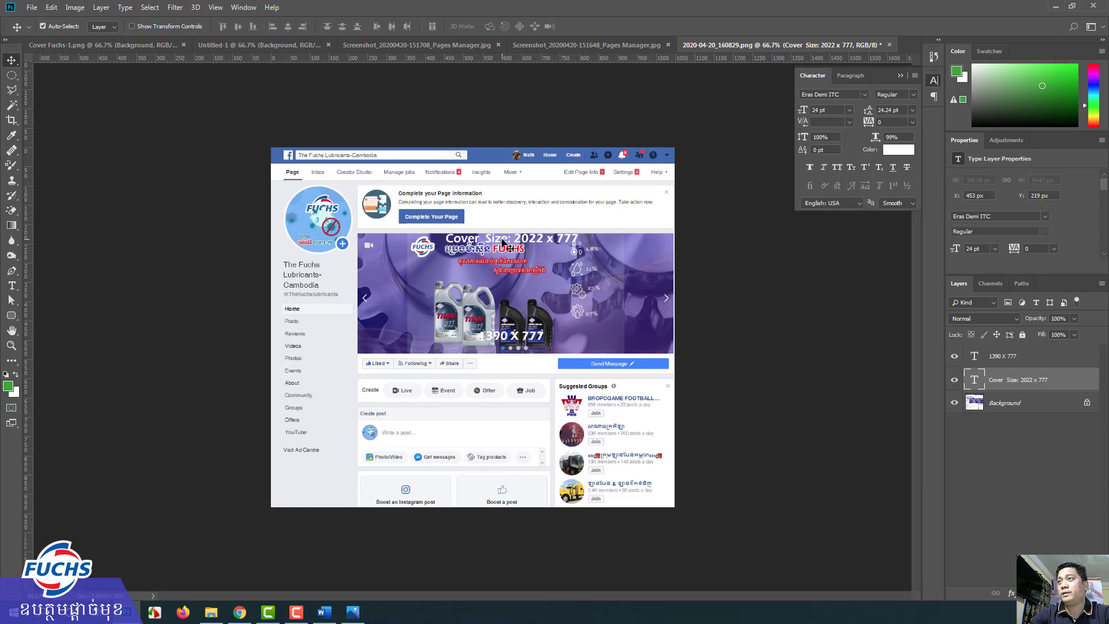
Apply a thick red Stroke layer style to the 'Cover Size: 2022 x 777' text
{"action": "double_click", "coordinate": [1079, 385]}
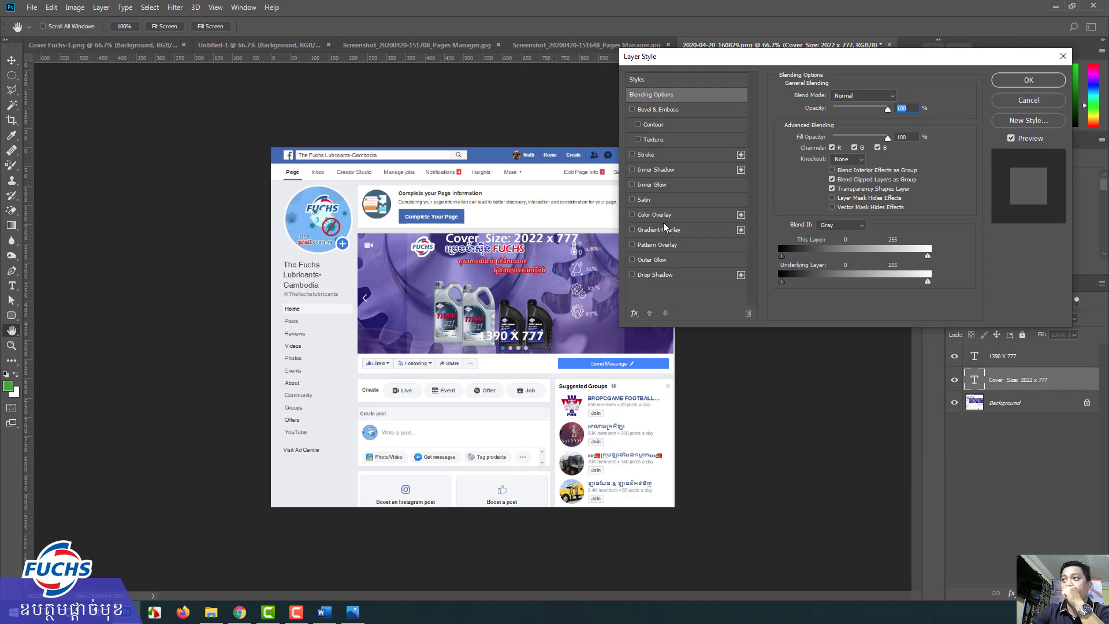
{"action": "left_click", "coordinate": [647, 155]}
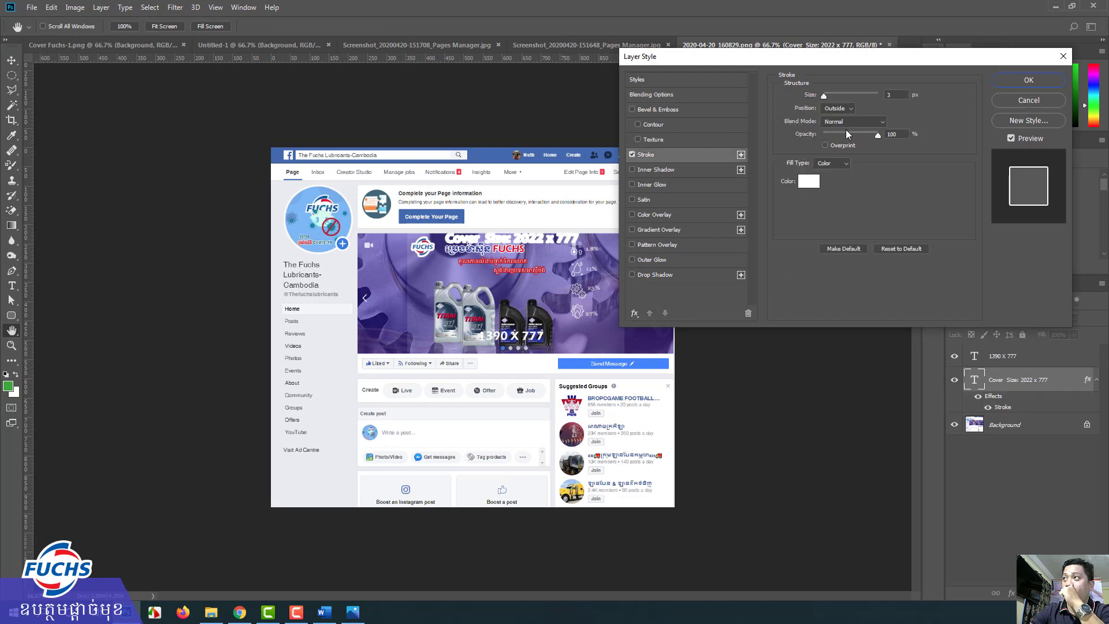
{"action": "left_click", "coordinate": [808, 181]}
{"action": "left_click", "coordinate": [640, 382]}
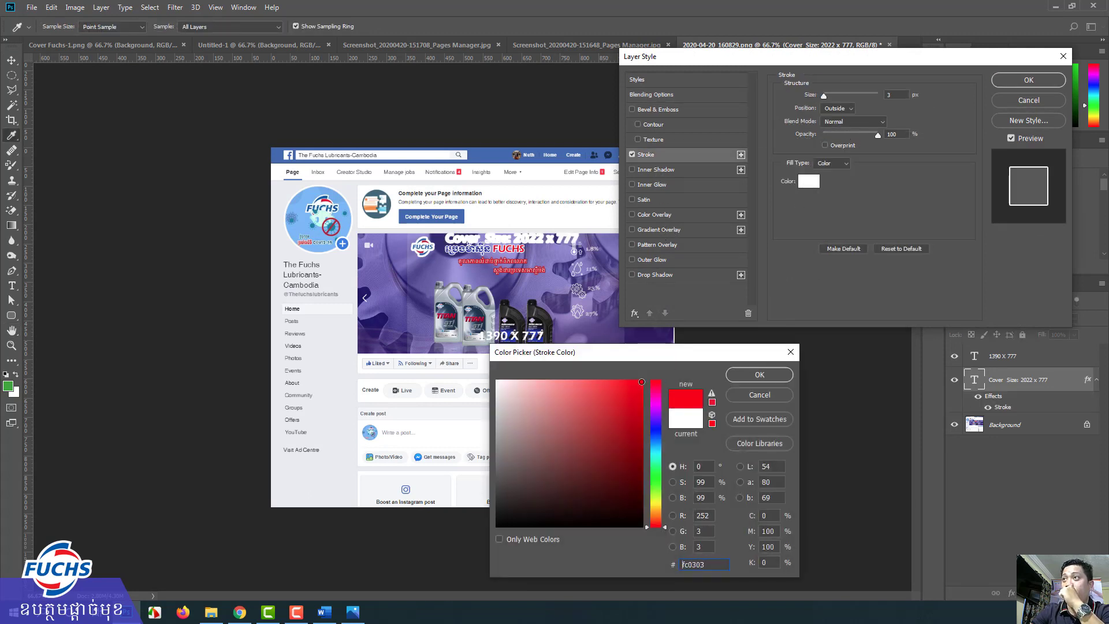
{"action": "left_click", "coordinate": [760, 375]}
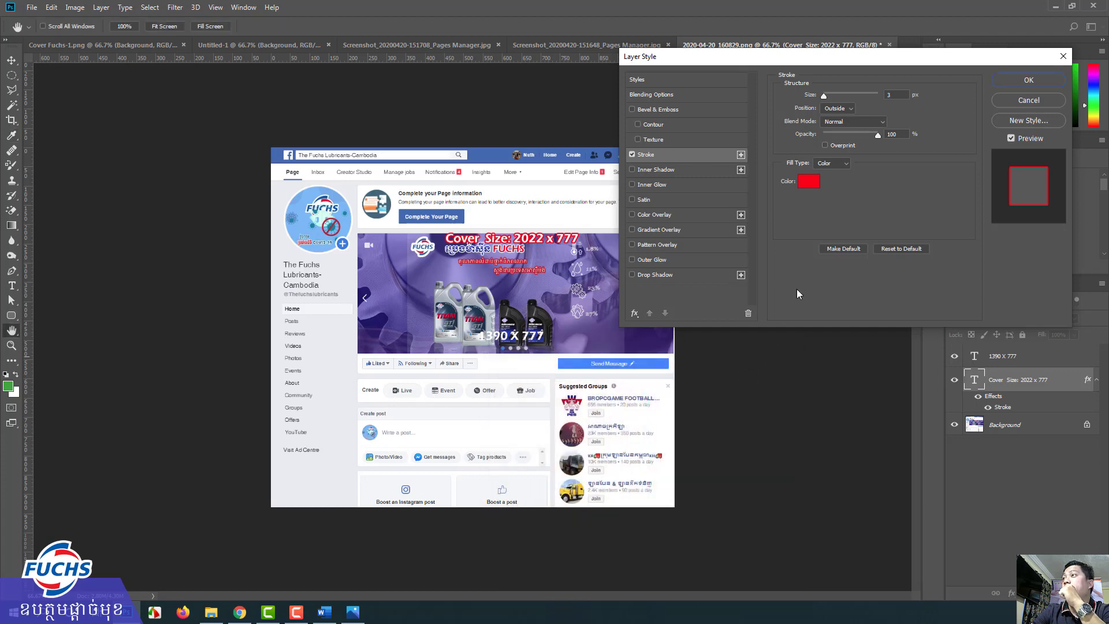
{"action": "left_click_drag", "start_coordinate": [826, 96], "coordinate": [830, 96]}
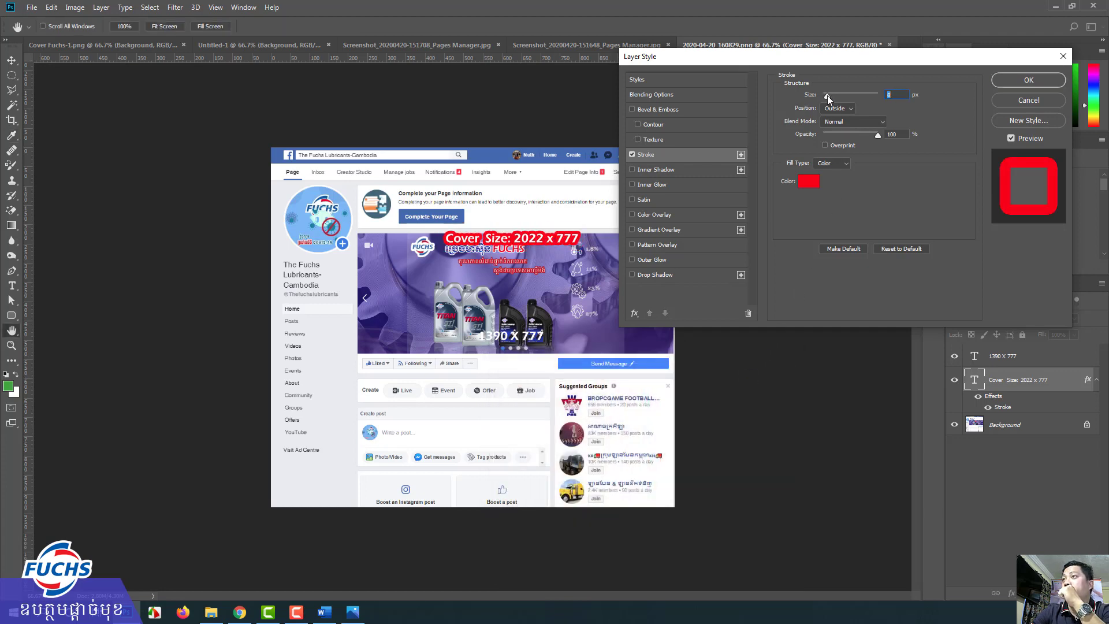
{"action": "left_click_drag", "start_coordinate": [831, 95], "coordinate": [834, 94]}
{"action": "left_click", "coordinate": [1017, 80]}
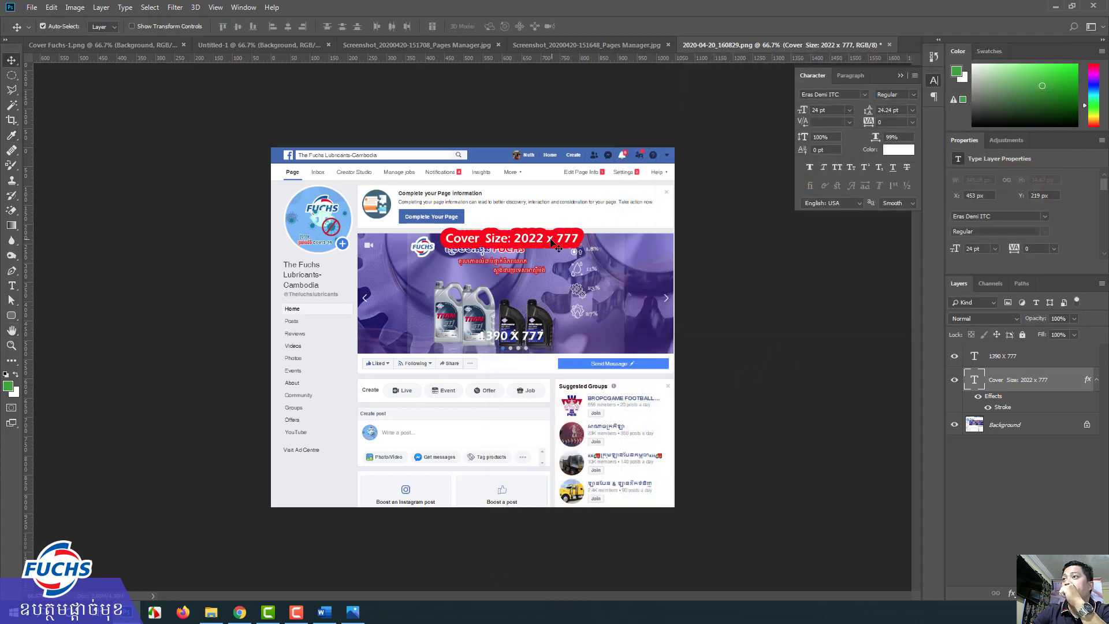
Move the Cover Size text to the banner's top right and copy its layer style
{"action": "left_click_drag", "start_coordinate": [554, 242], "coordinate": [639, 250]}
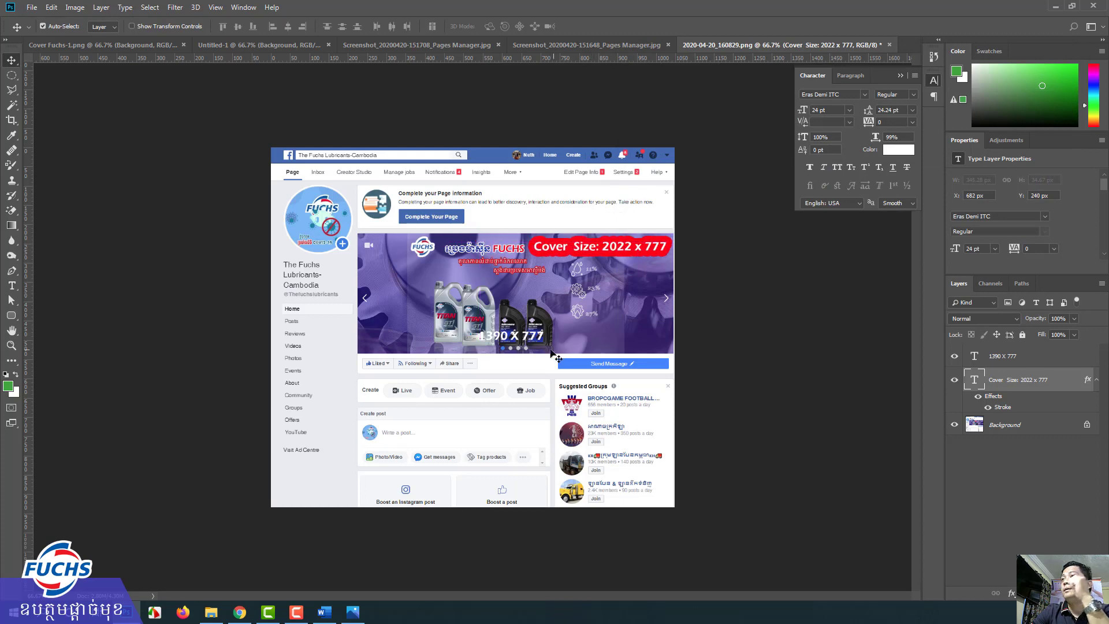
{"action": "right_click", "coordinate": [1051, 379]}
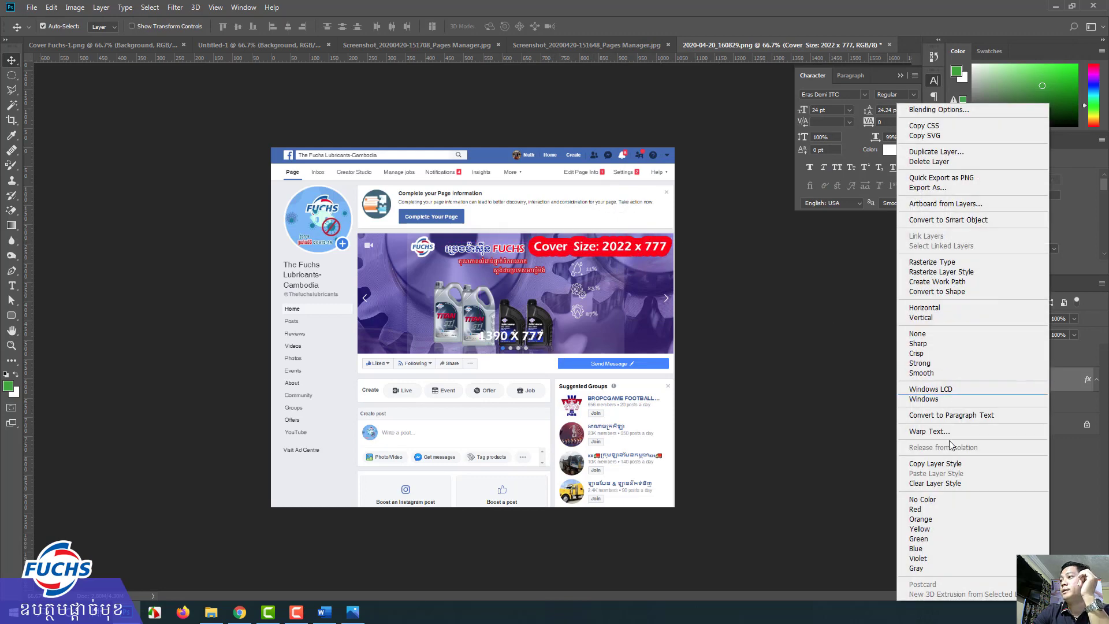
{"action": "left_click", "coordinate": [948, 464]}
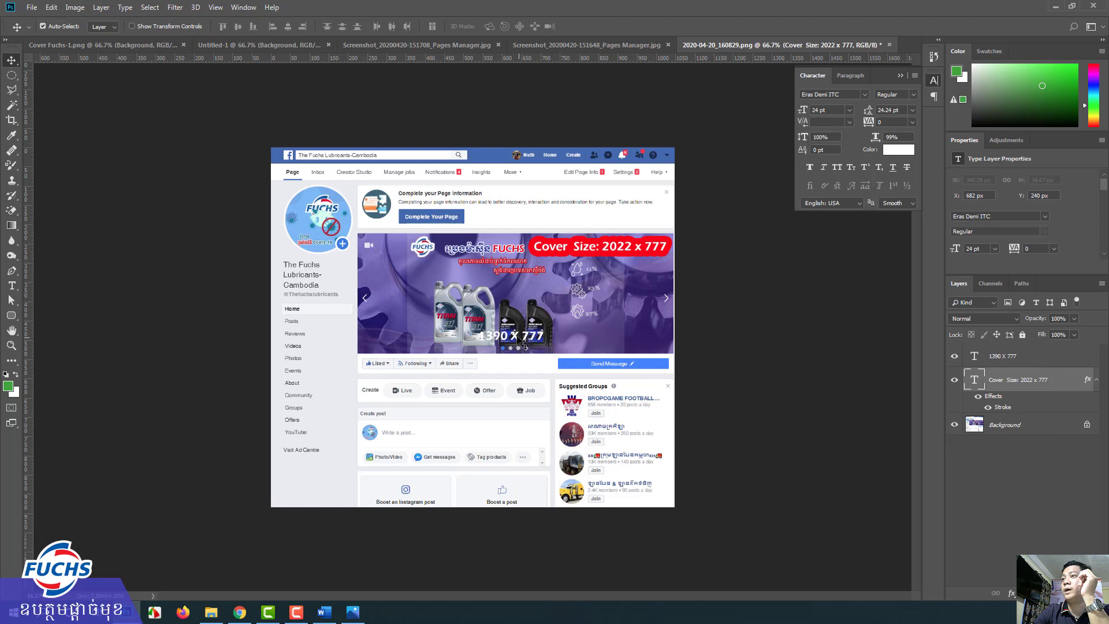
Paste the red stroke style onto the 1390 X 777 layer and nudge it into place
{"action": "left_click", "coordinate": [1070, 355]}
{"action": "right_click", "coordinate": [1070, 356]}
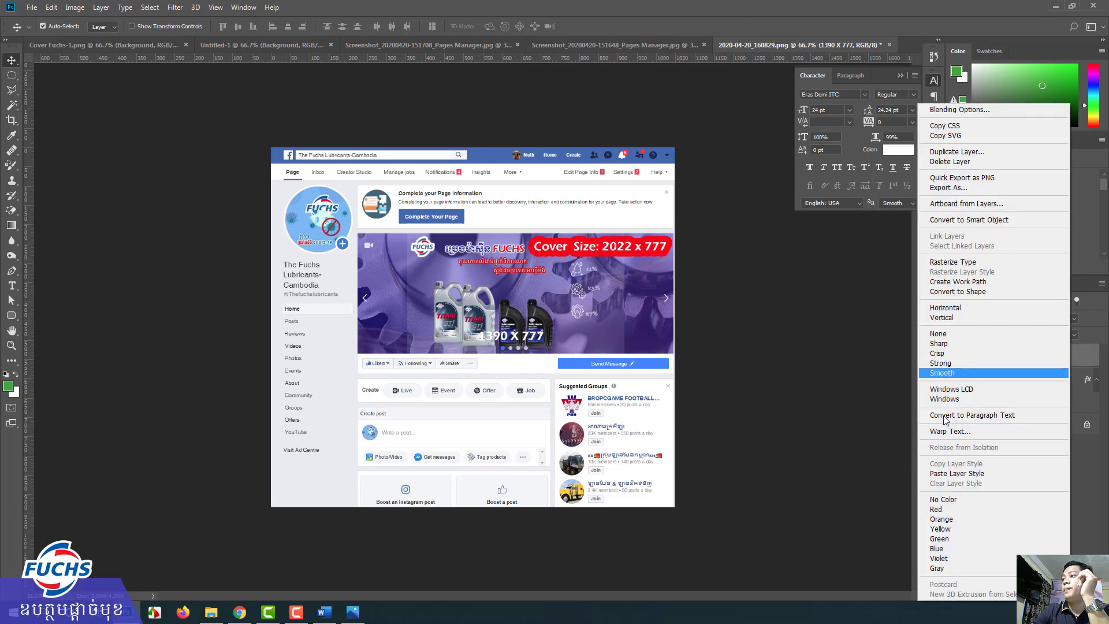
{"action": "left_click", "coordinate": [945, 473]}
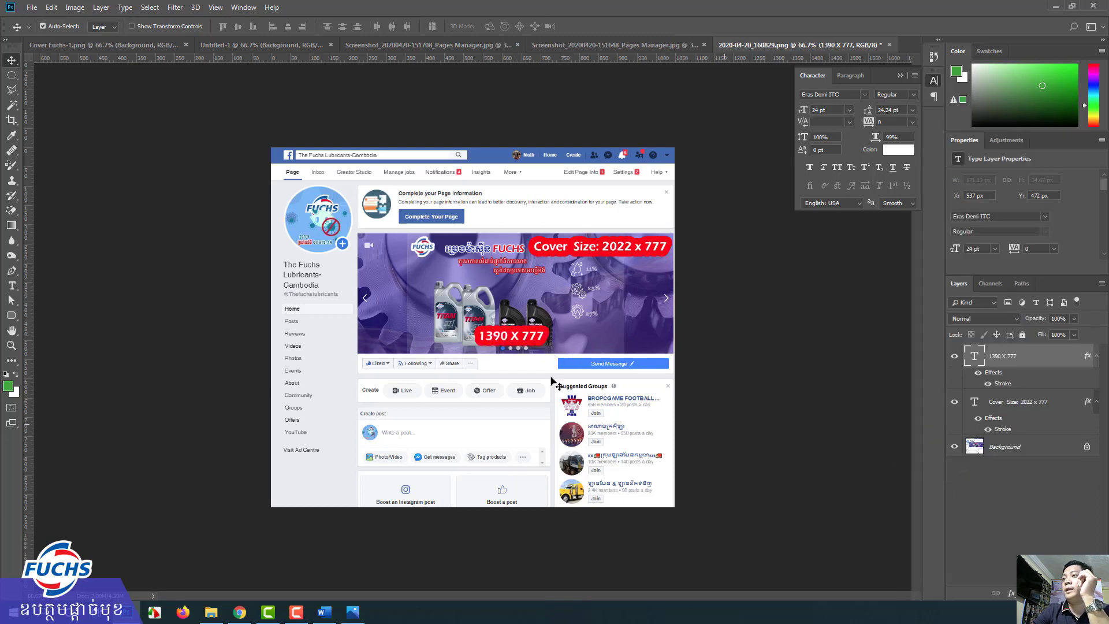
{"action": "left_click_drag", "start_coordinate": [511, 341], "coordinate": [527, 345]}
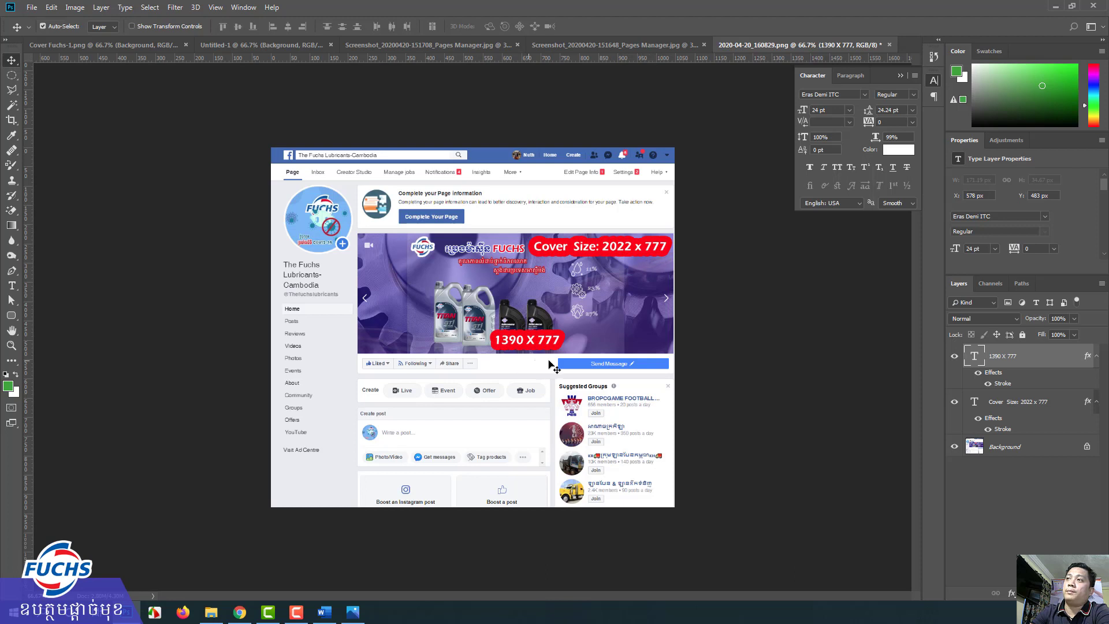
{"action": "left_click_drag", "start_coordinate": [504, 347], "coordinate": [495, 343]}
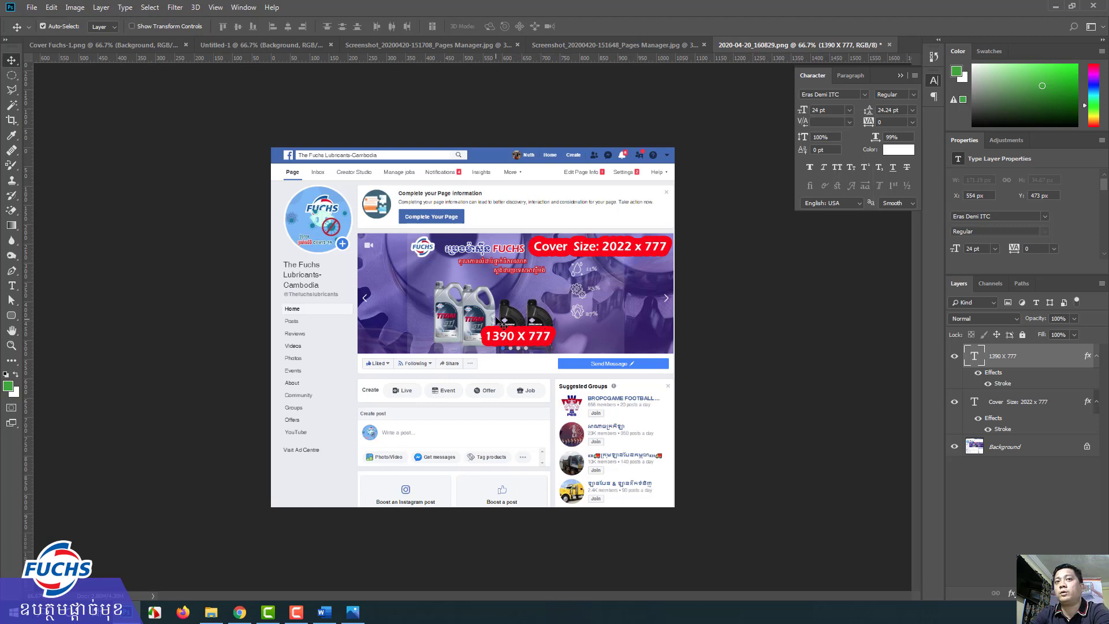
Glance at the live Facebook page, then shift the Cover Size text left in Photoshop
{"action": "left_click", "coordinate": [239, 613]}
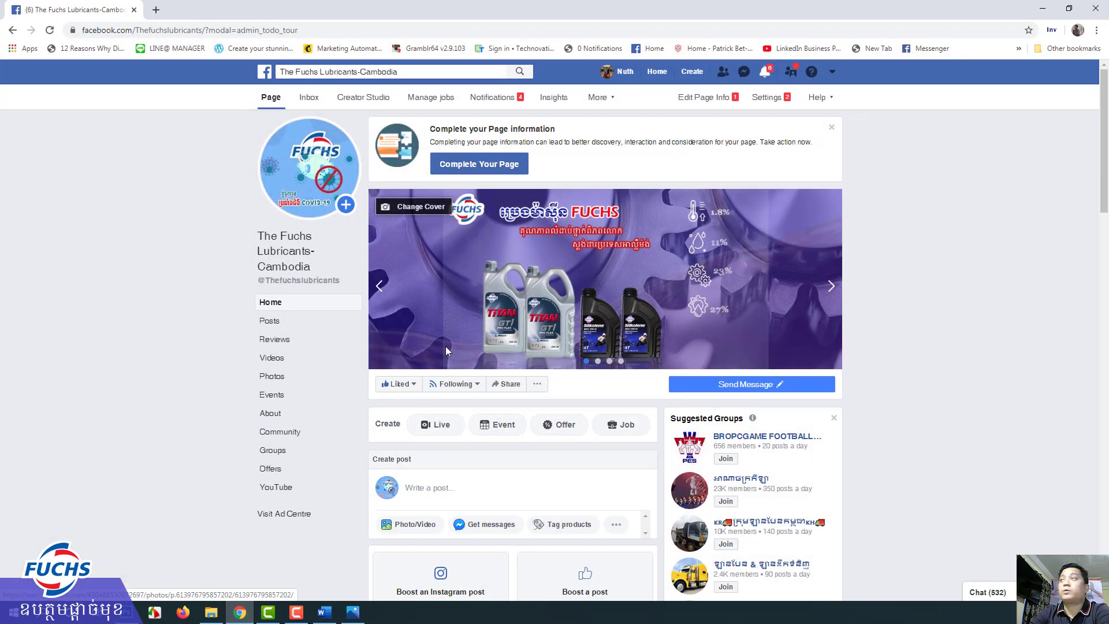
{"action": "left_click", "coordinate": [1043, 8]}
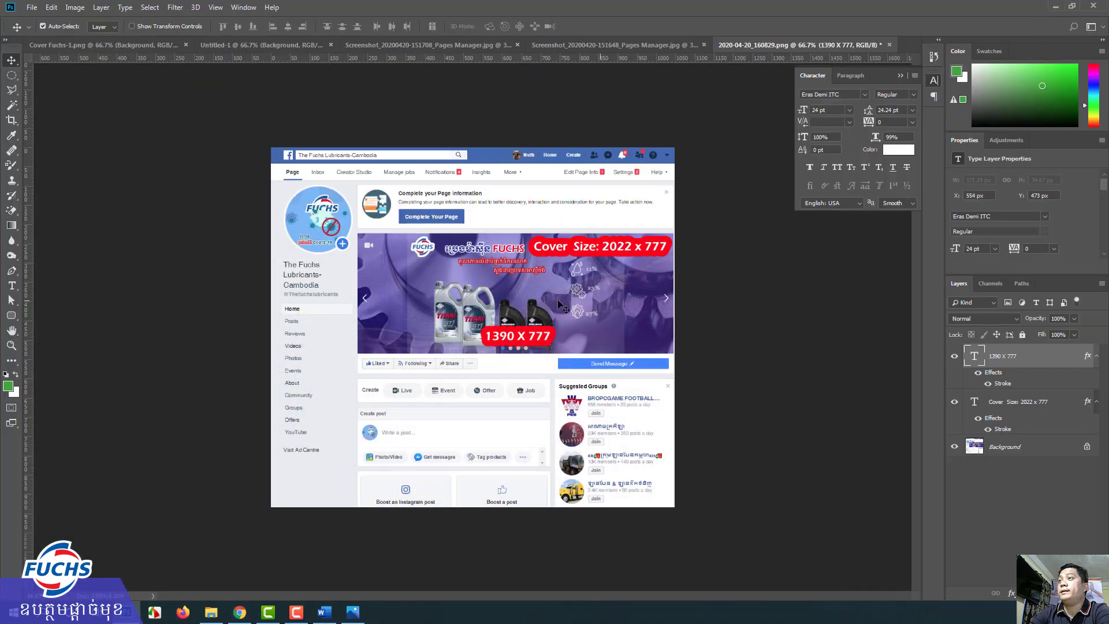
{"action": "left_click_drag", "start_coordinate": [577, 247], "coordinate": [469, 251]}
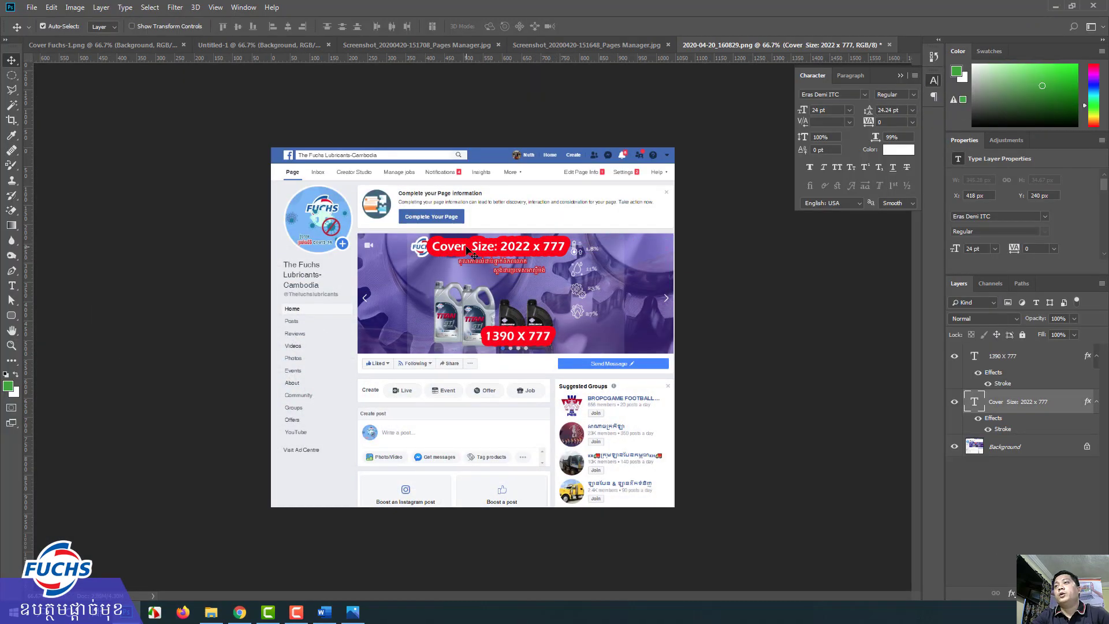
{"action": "mouse_move", "coordinate": [239, 611]}
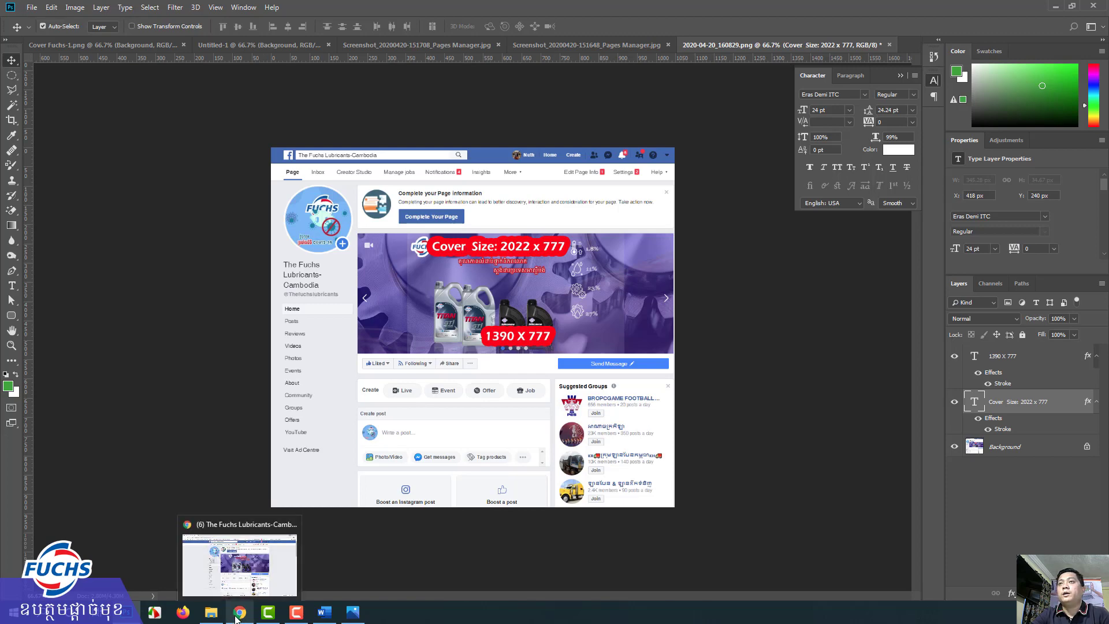
Scroll through the Facebook home news feed, then return to the Photoshop mockup
{"action": "left_click", "coordinate": [212, 598]}
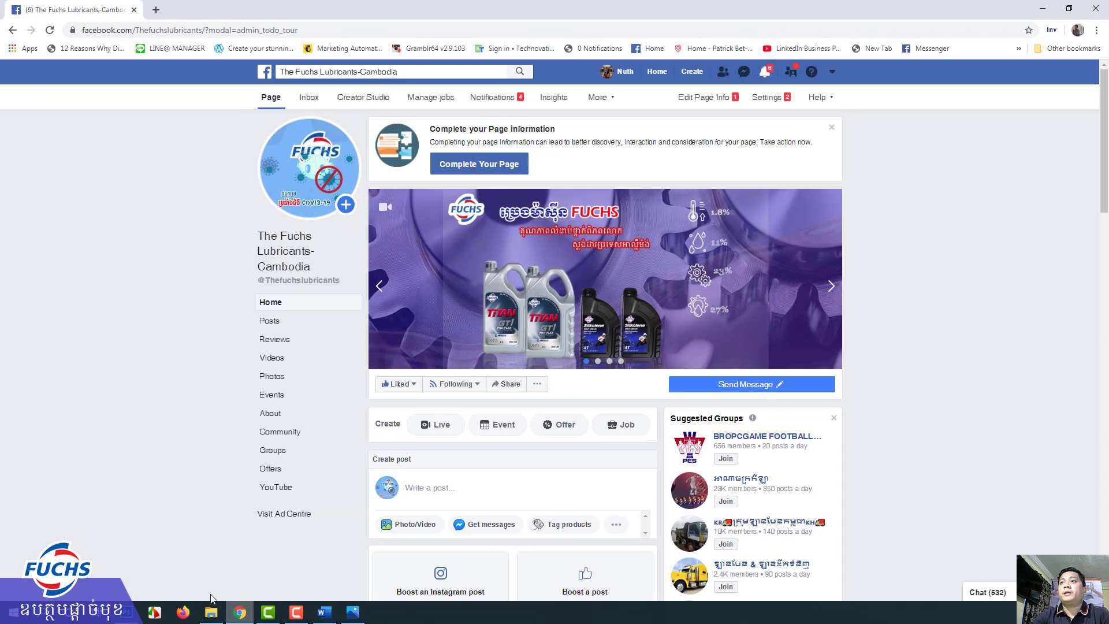
{"action": "left_click", "coordinate": [658, 73]}
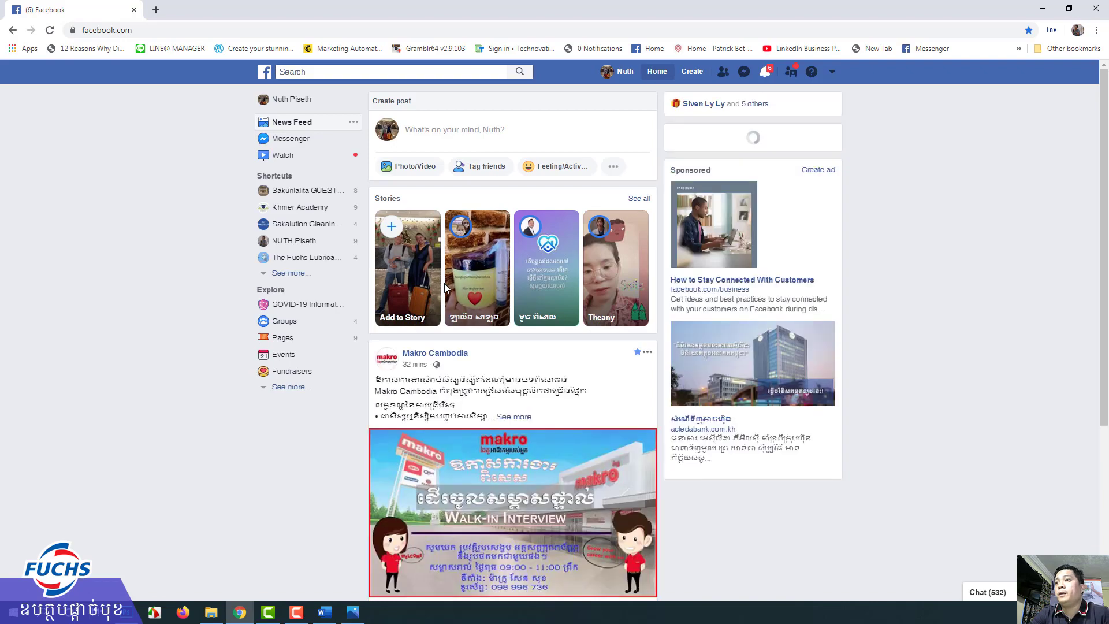
{"action": "scroll", "coordinate": [446, 290], "scroll_direction": "down", "scroll_amount": 3}
{"action": "scroll", "coordinate": [520, 318], "scroll_direction": "down", "scroll_amount": 2}
{"action": "scroll", "coordinate": [532, 320], "scroll_direction": "down", "scroll_amount": 1}
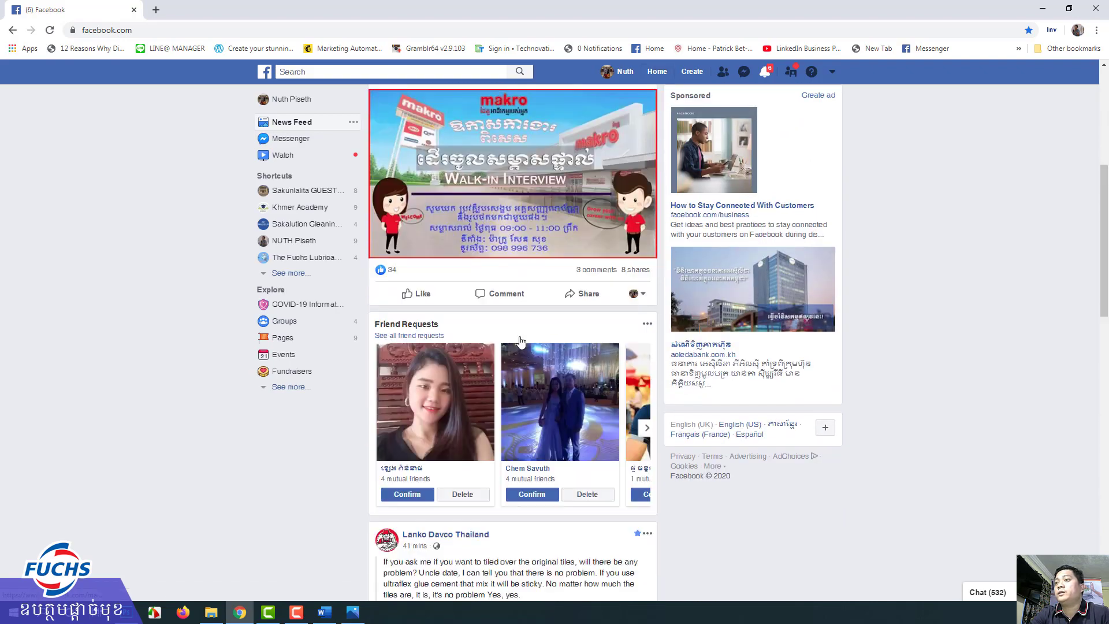
{"action": "scroll", "coordinate": [520, 362], "scroll_direction": "down", "scroll_amount": 4}
{"action": "scroll", "coordinate": [520, 362], "scroll_direction": "down", "scroll_amount": 4}
{"action": "scroll", "coordinate": [519, 357], "scroll_direction": "down", "scroll_amount": 4}
{"action": "scroll", "coordinate": [519, 357], "scroll_direction": "down", "scroll_amount": 1}
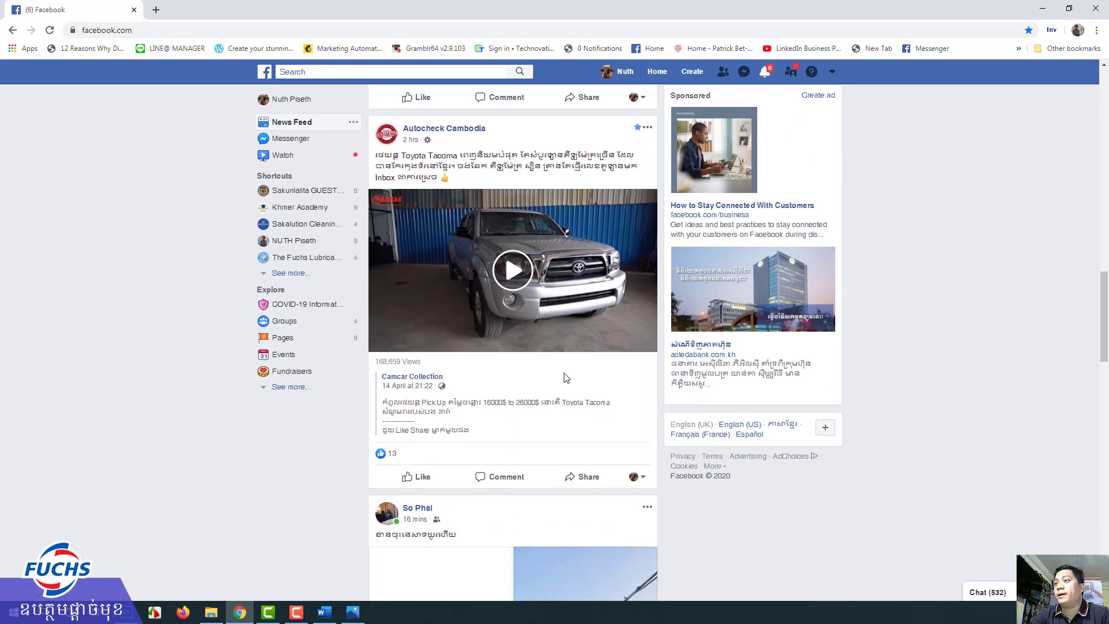
{"action": "scroll", "coordinate": [566, 372], "scroll_direction": "down", "scroll_amount": 3}
{"action": "scroll", "coordinate": [566, 376], "scroll_direction": "down", "scroll_amount": 3}
{"action": "scroll", "coordinate": [566, 375], "scroll_direction": "down", "scroll_amount": 5}
{"action": "scroll", "coordinate": [566, 375], "scroll_direction": "down", "scroll_amount": 3}
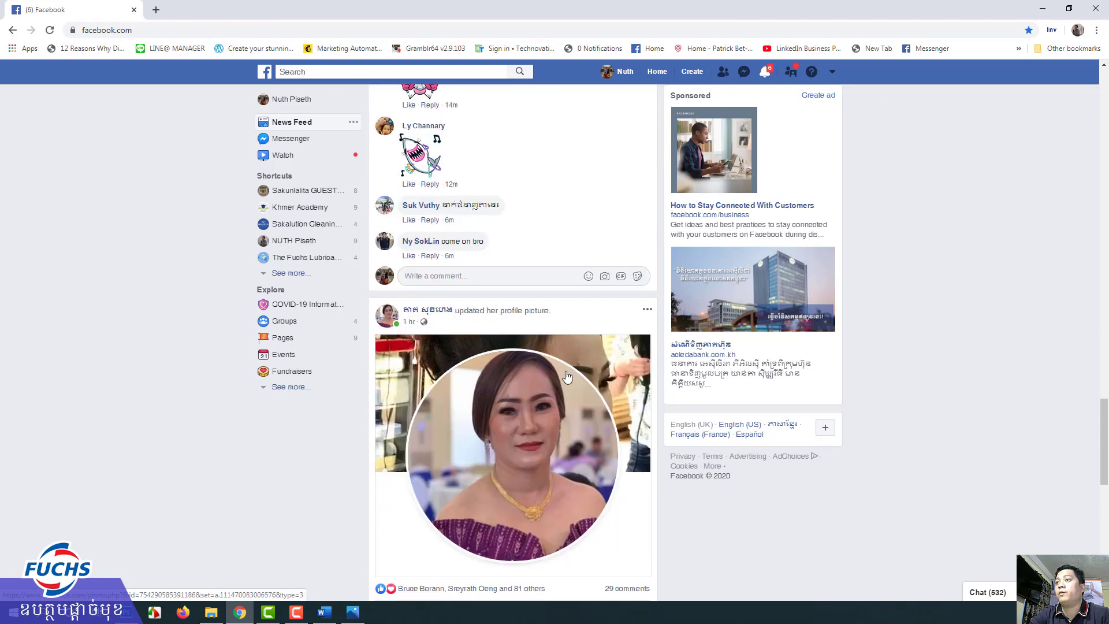
{"action": "scroll", "coordinate": [566, 375], "scroll_direction": "down", "scroll_amount": 6}
{"action": "scroll", "coordinate": [566, 377], "scroll_direction": "down", "scroll_amount": 3}
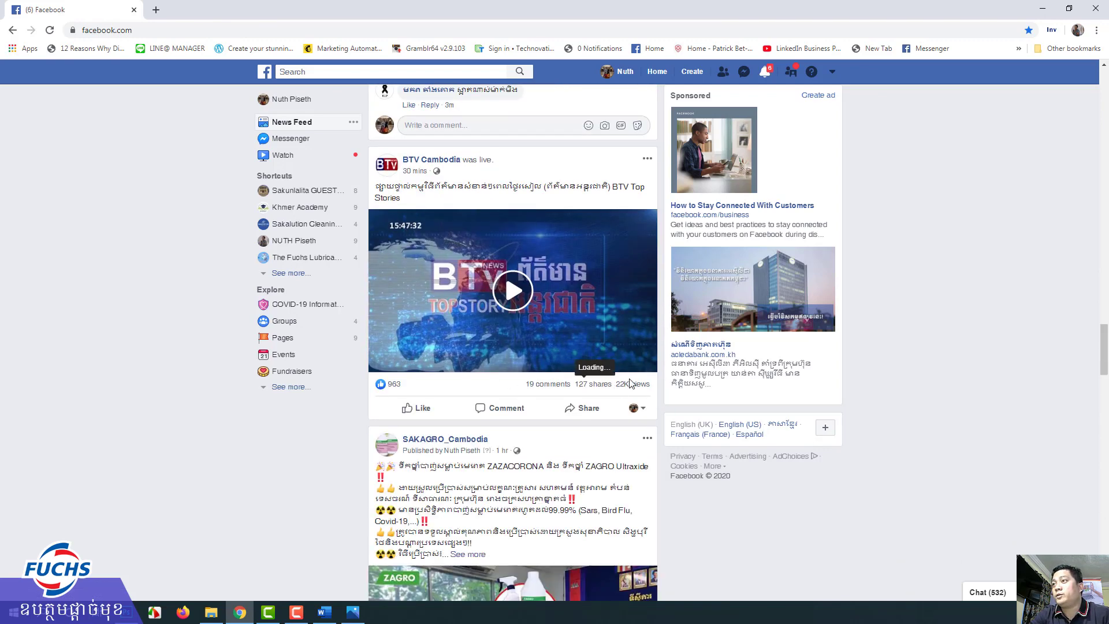
{"action": "scroll", "coordinate": [635, 381], "scroll_direction": "down", "scroll_amount": 3}
{"action": "scroll", "coordinate": [636, 380], "scroll_direction": "down", "scroll_amount": 5}
{"action": "scroll", "coordinate": [635, 378], "scroll_direction": "down", "scroll_amount": 7}
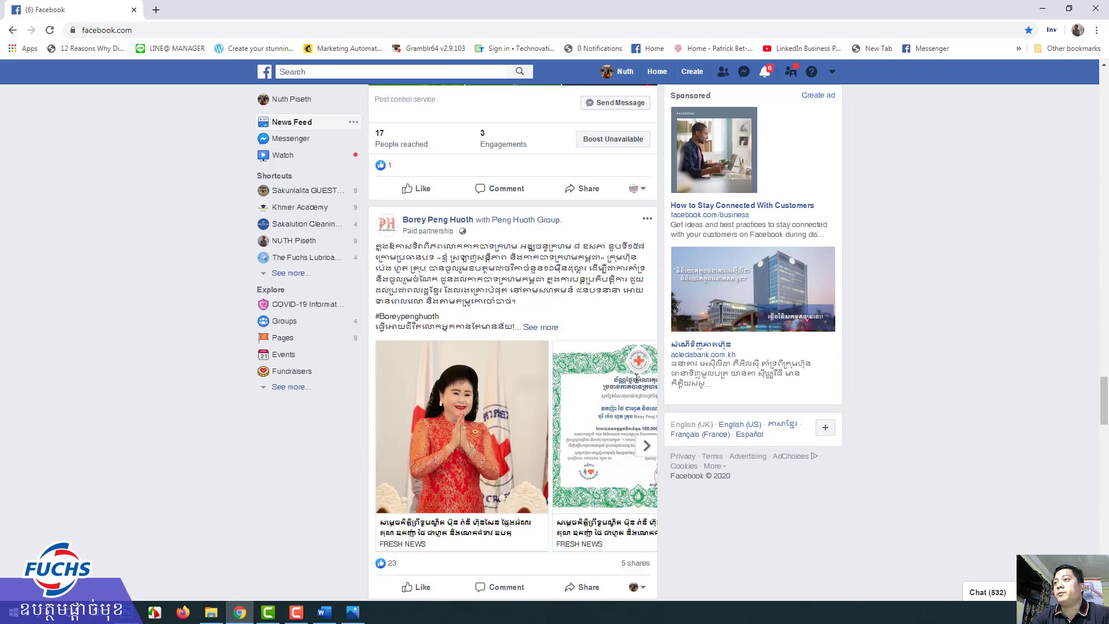
{"action": "scroll", "coordinate": [636, 378], "scroll_direction": "down", "scroll_amount": 5}
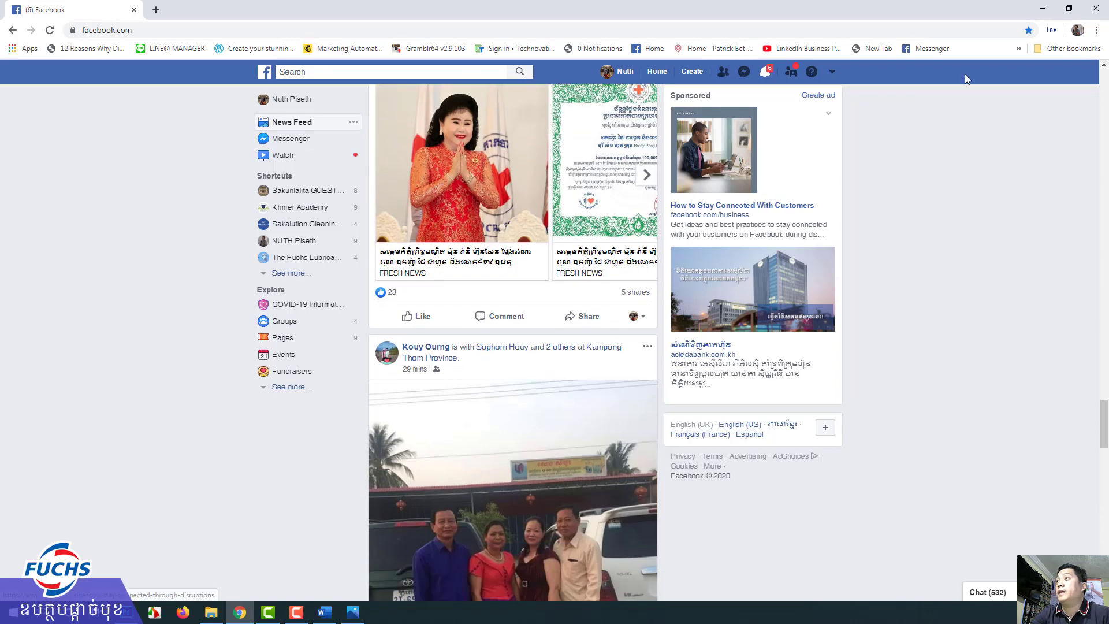
{"action": "left_click", "coordinate": [1043, 8]}
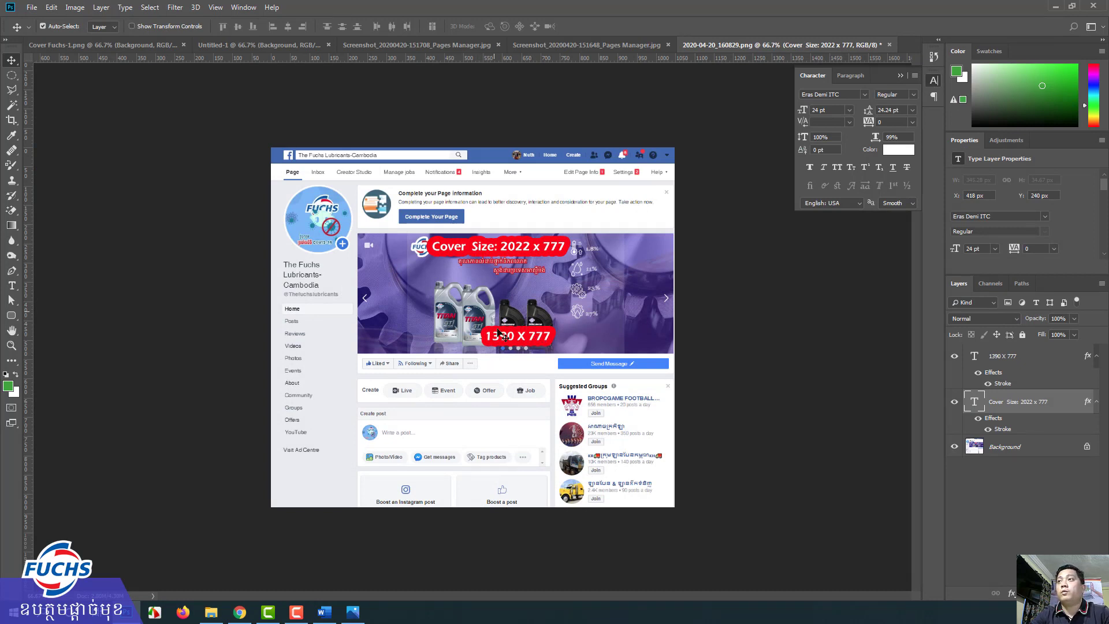
Move the 1390 X 777 label under Cover Size and prefix it with 'Smart Phone:'
{"action": "left_click_drag", "start_coordinate": [503, 338], "coordinate": [500, 278]}
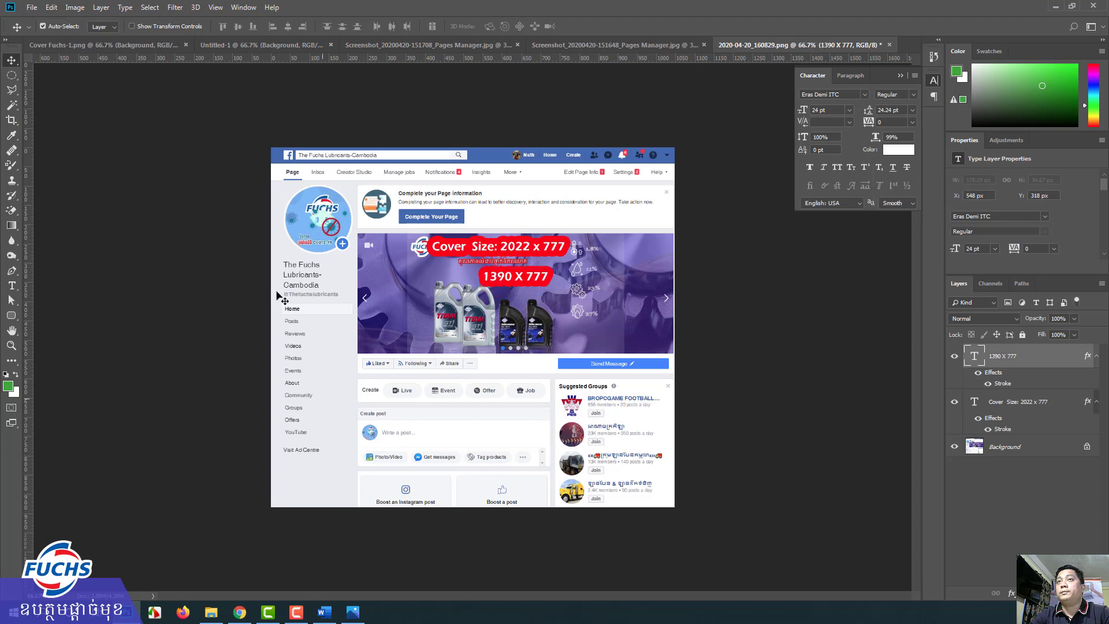
{"action": "left_click", "coordinate": [12, 285]}
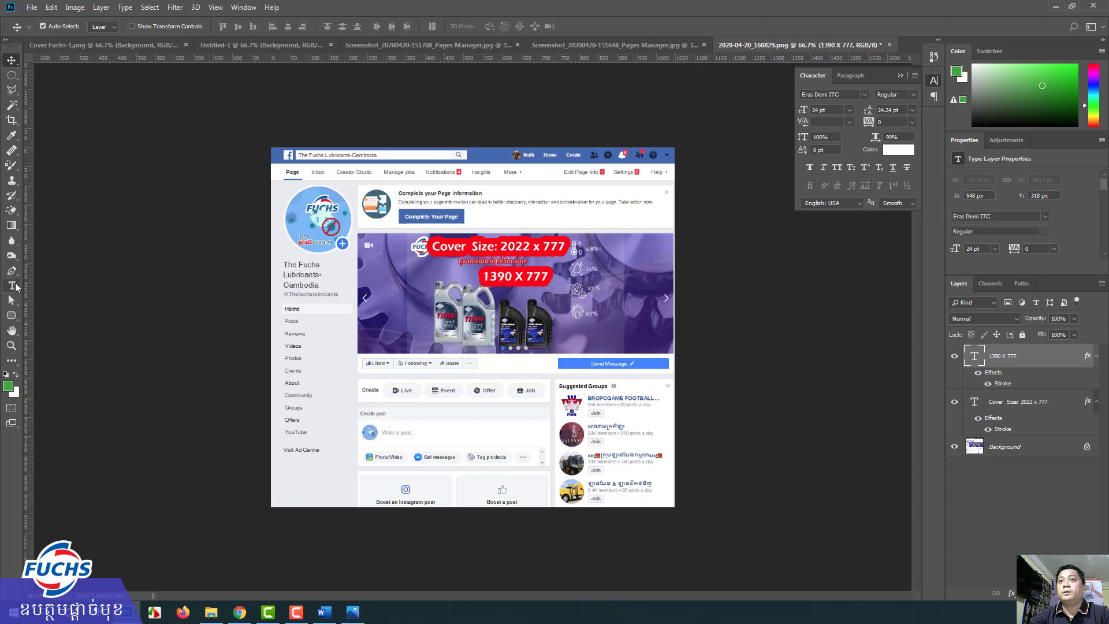
{"action": "left_click", "coordinate": [487, 277]}
{"action": "type", "text": "S"}
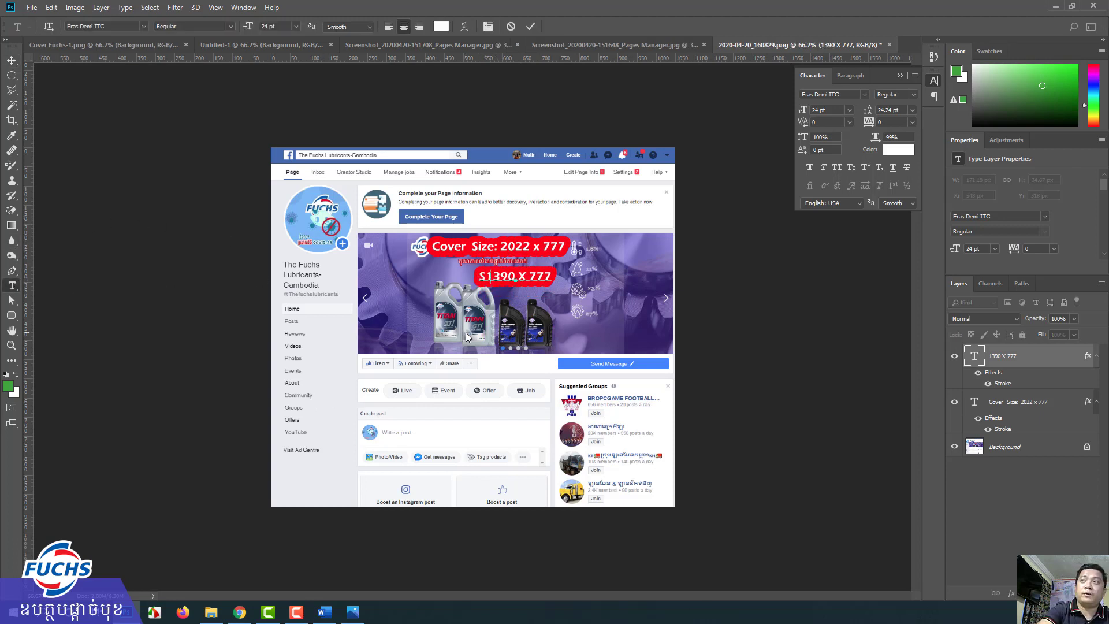
{"action": "type", "text": "mart"}
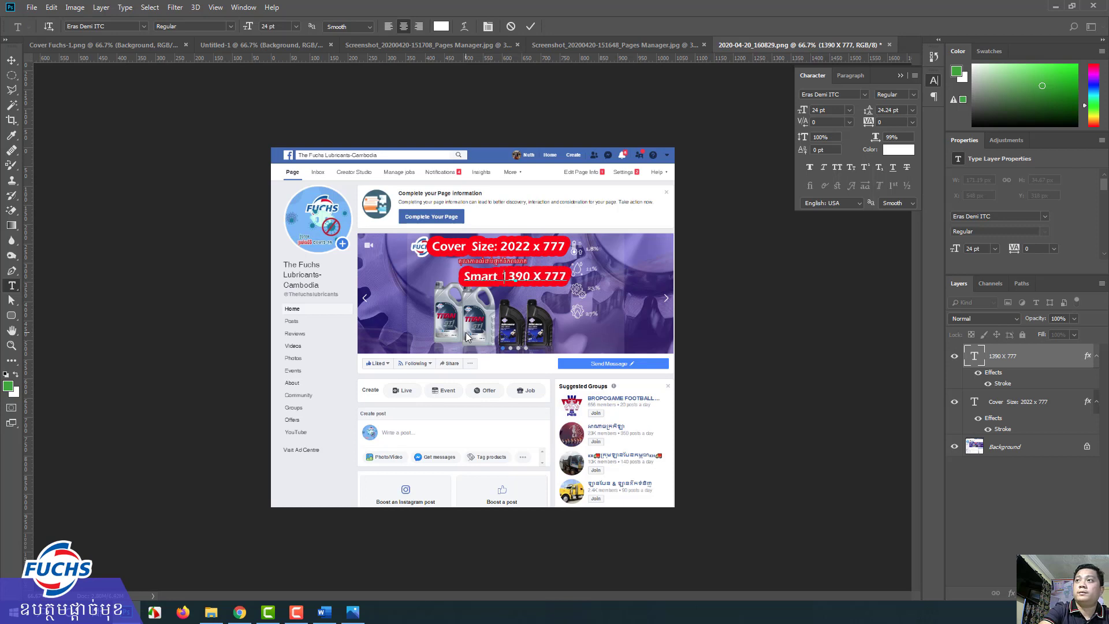
{"action": "type", "text": " Phone"}
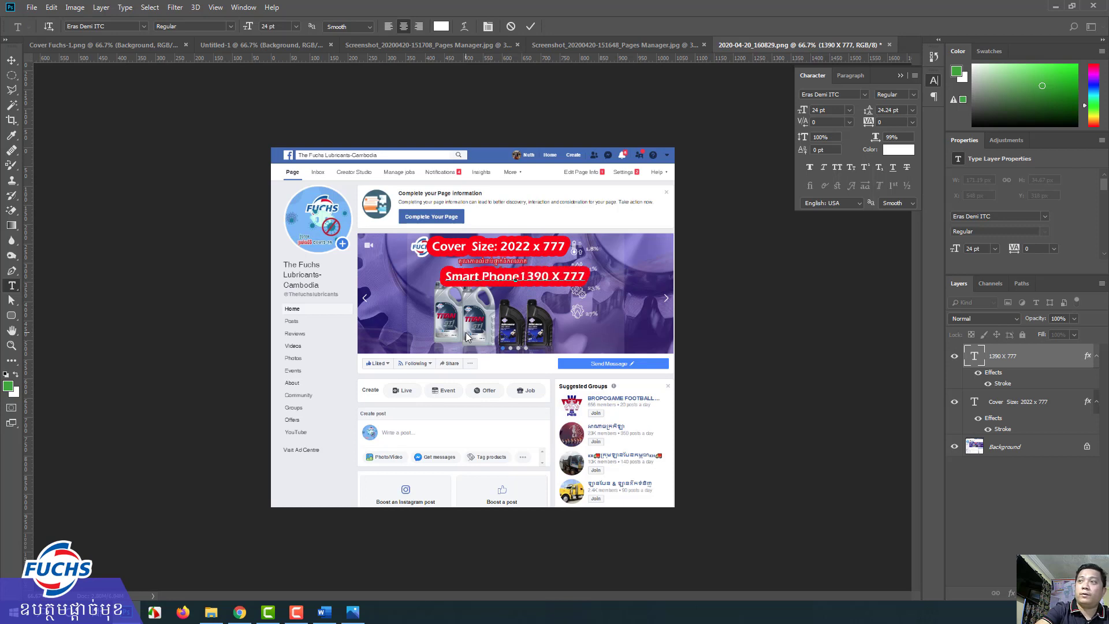
{"action": "type", "text": ":"}
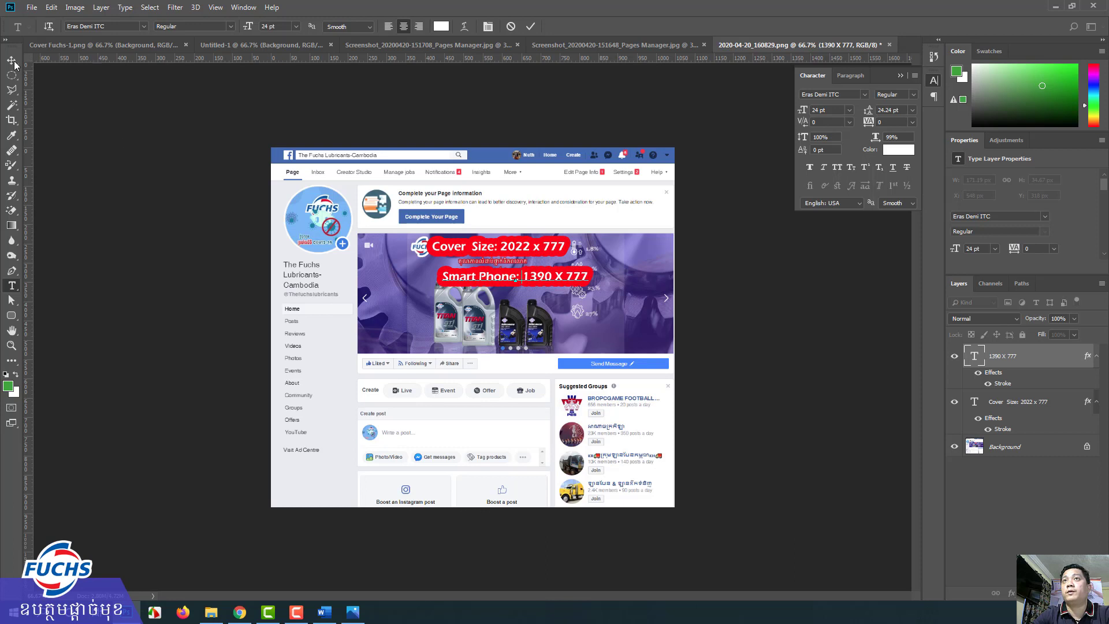
{"action": "left_click", "coordinate": [12, 60]}
Duplicate the Smart Phone label lower down and retype it as 'Boost Follower: 1199 x 628'
{"action": "left_click_drag", "start_coordinate": [462, 292], "coordinate": [472, 339]}
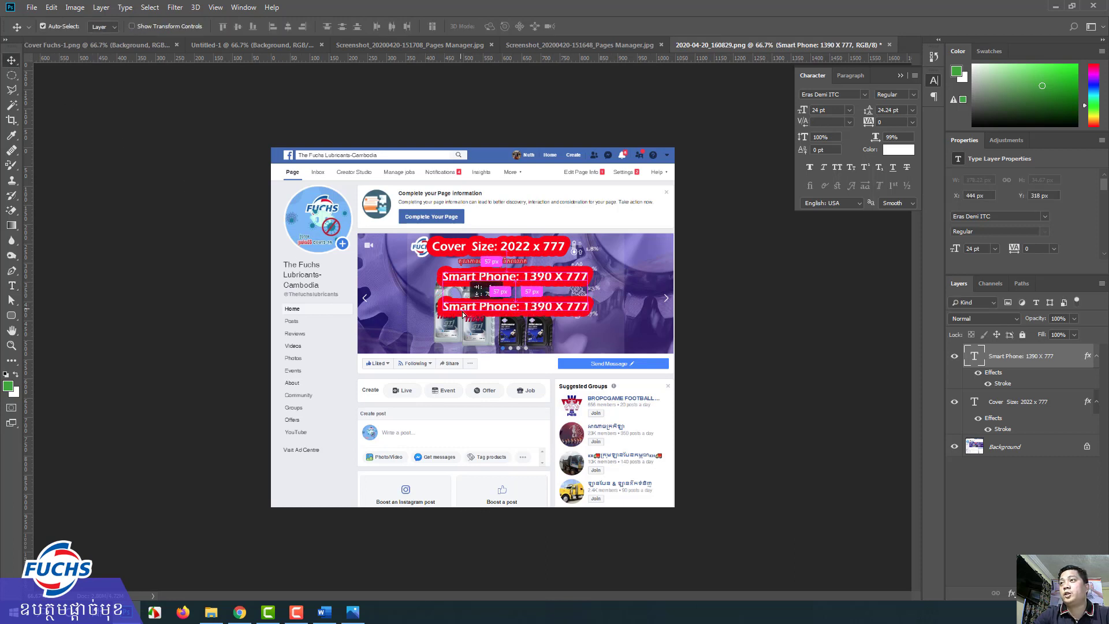
{"action": "left_click", "coordinate": [12, 286]}
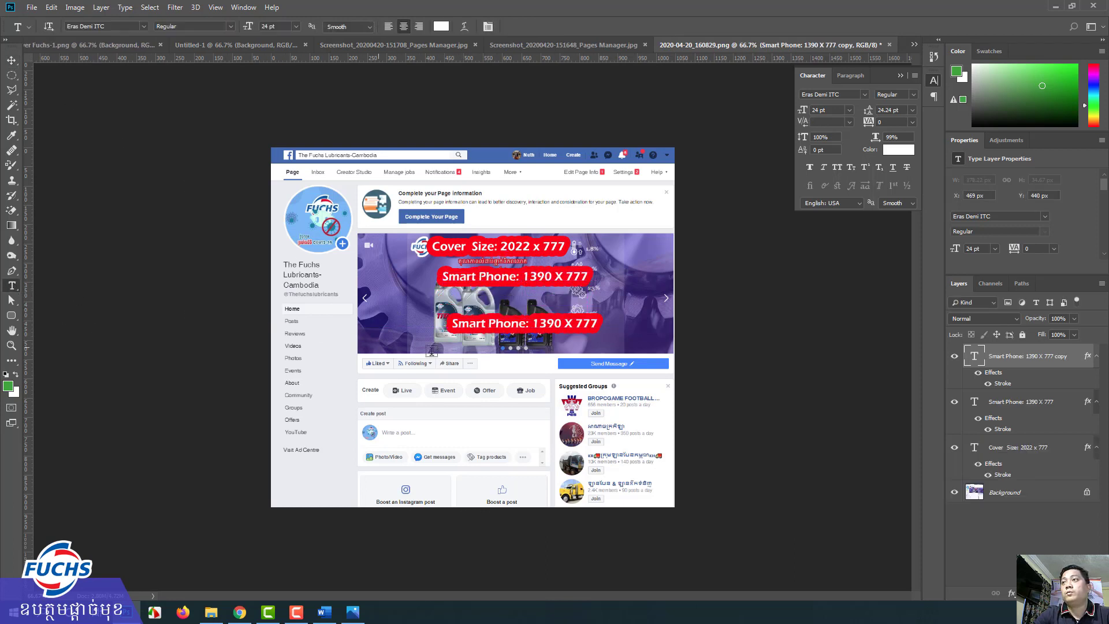
{"action": "left_click", "coordinate": [463, 324]}
{"action": "key", "text": "ctrl+a"}
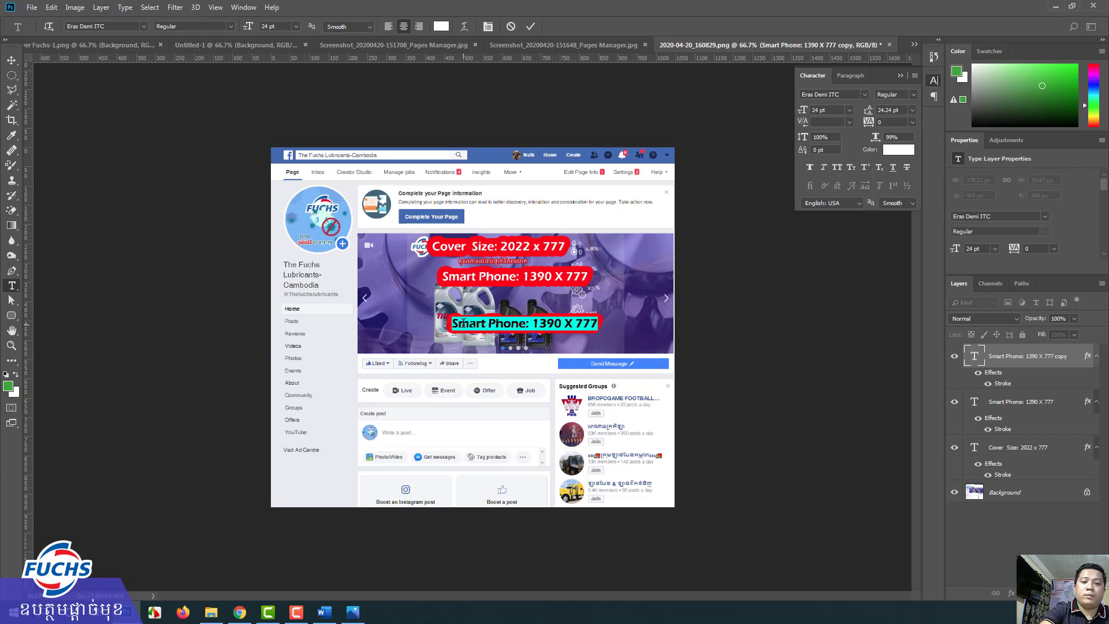
{"action": "type", "text": "Bo"}
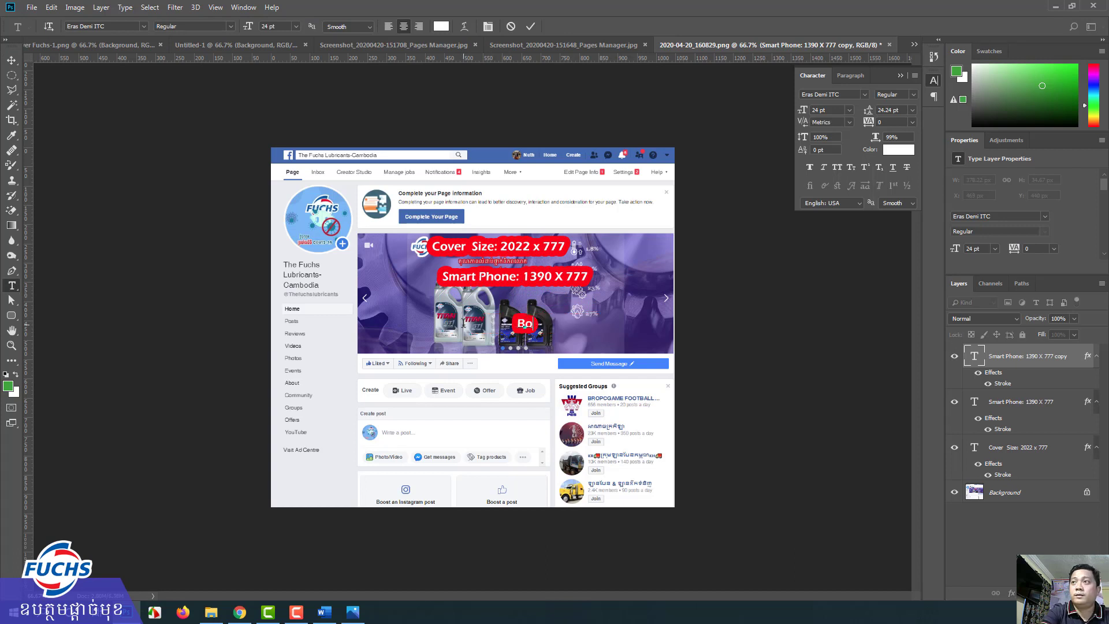
{"action": "type", "text": "ost Fo"}
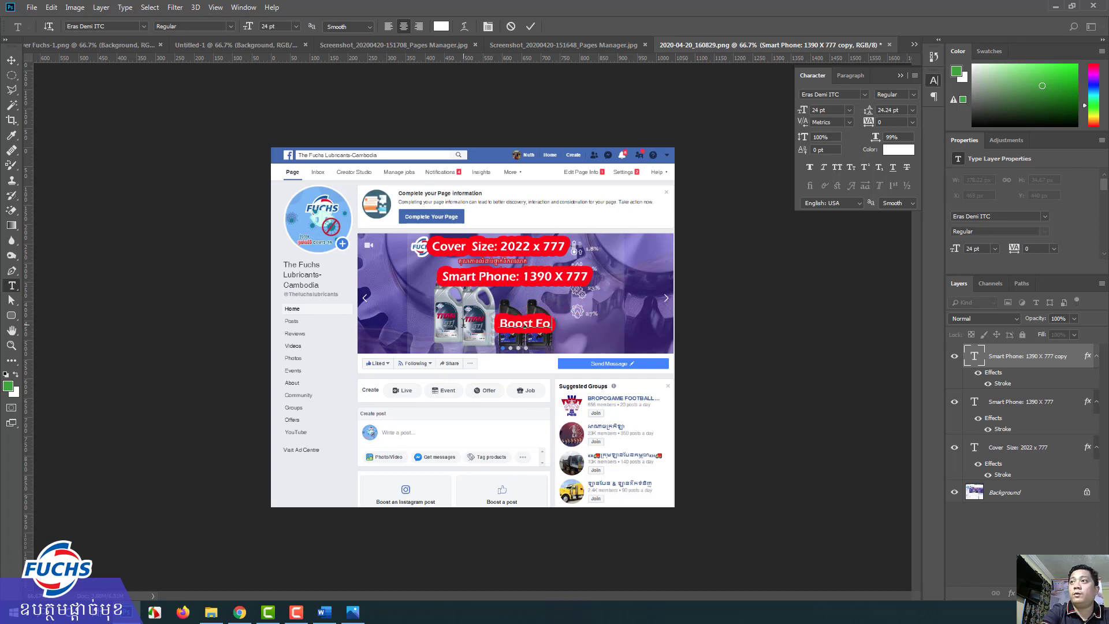
{"action": "type", "text": "llower"}
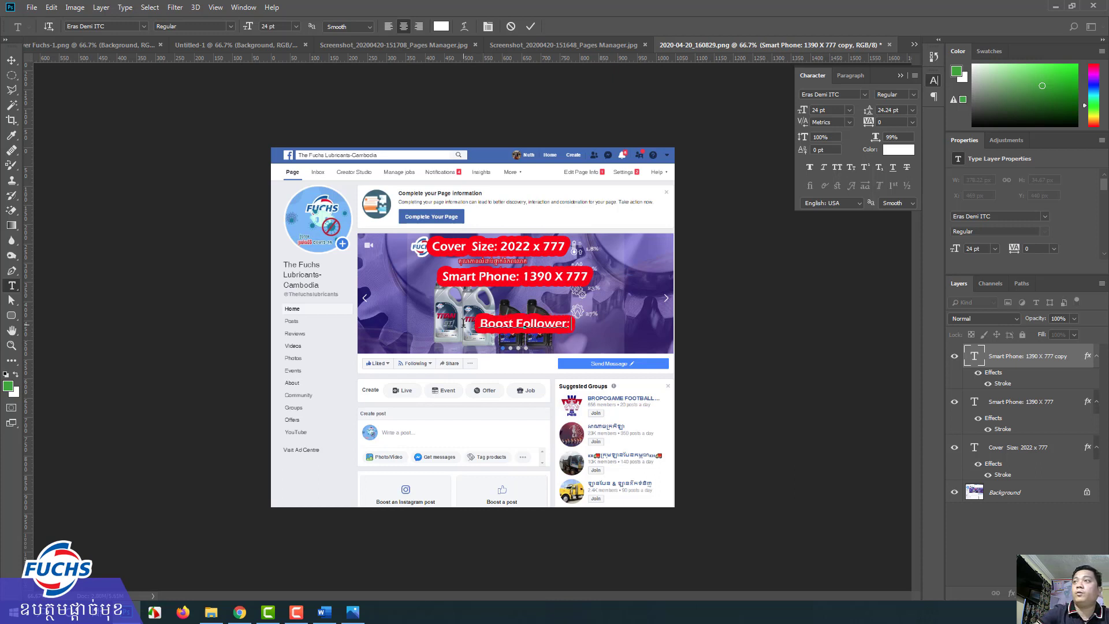
{"action": "type", "text": ":"}
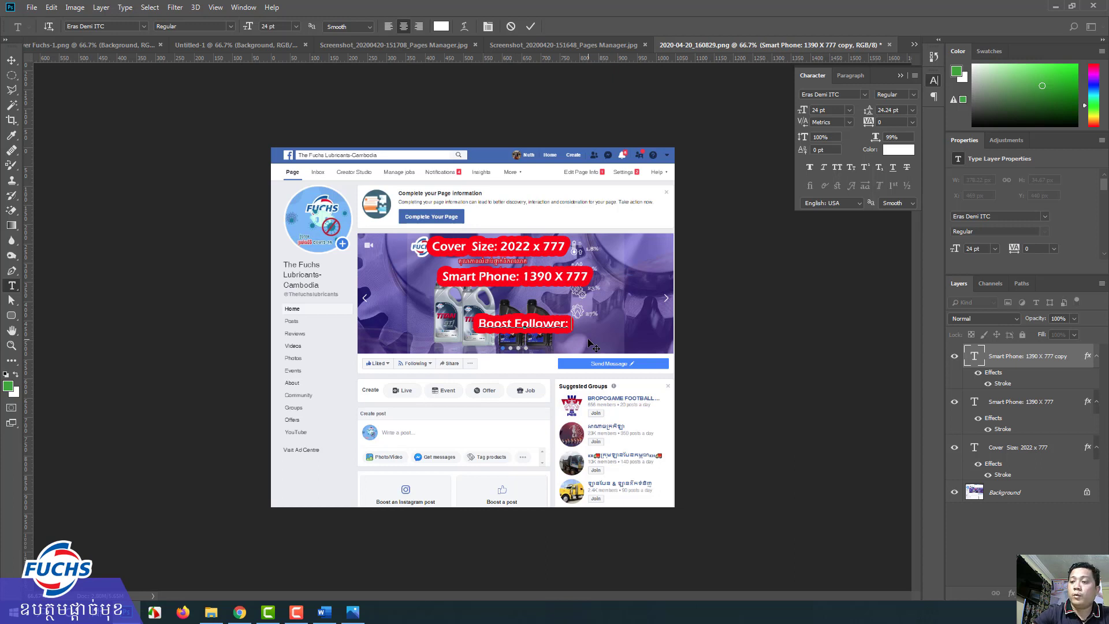
{"action": "type", "text": "1199"}
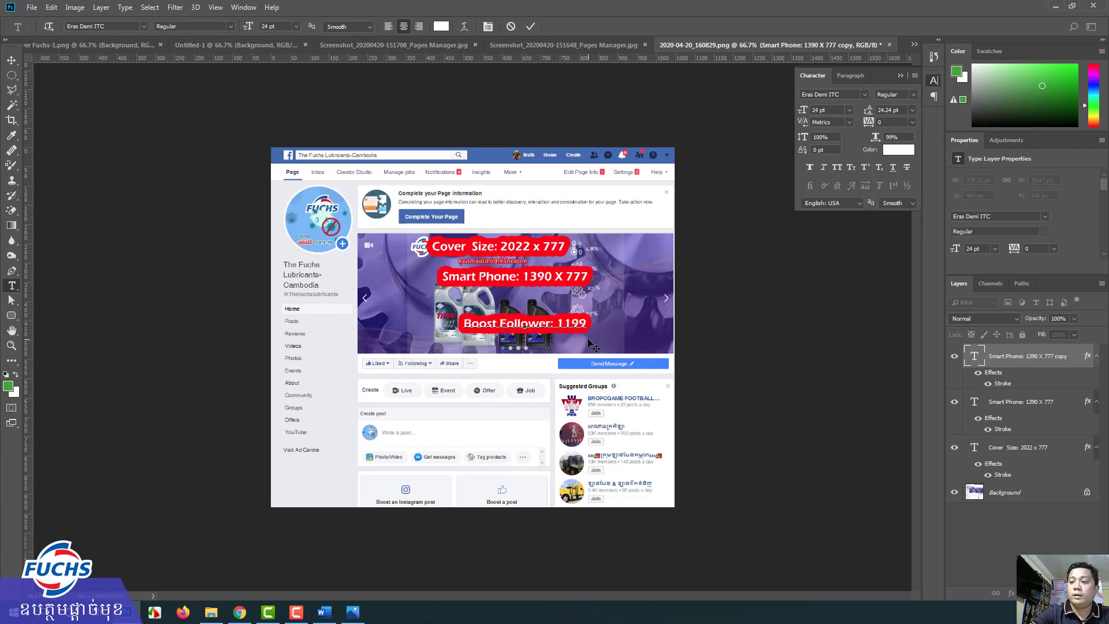
{"action": "type", "text": " x"}
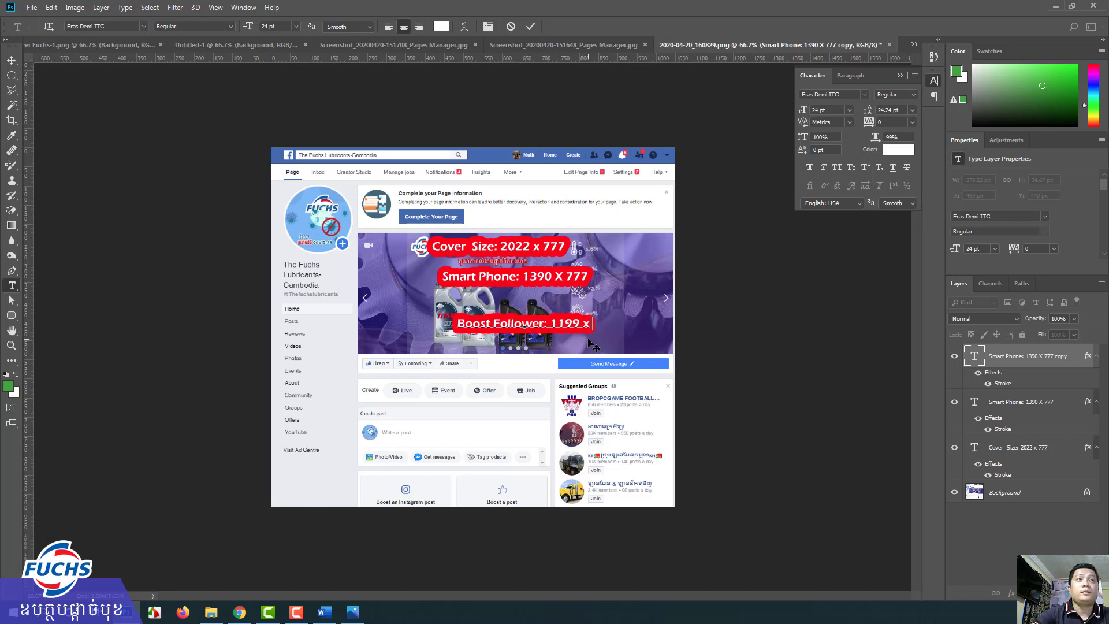
{"action": "type", "text": " 62"}
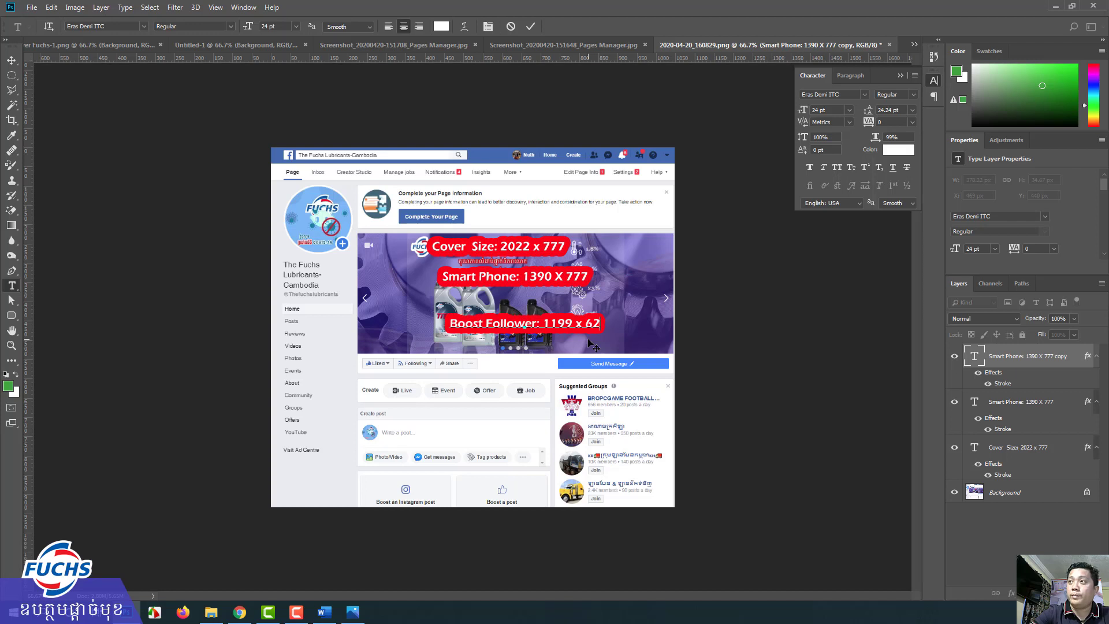
{"action": "type", "text": "8"}
{"action": "left_click", "coordinate": [11, 60]}
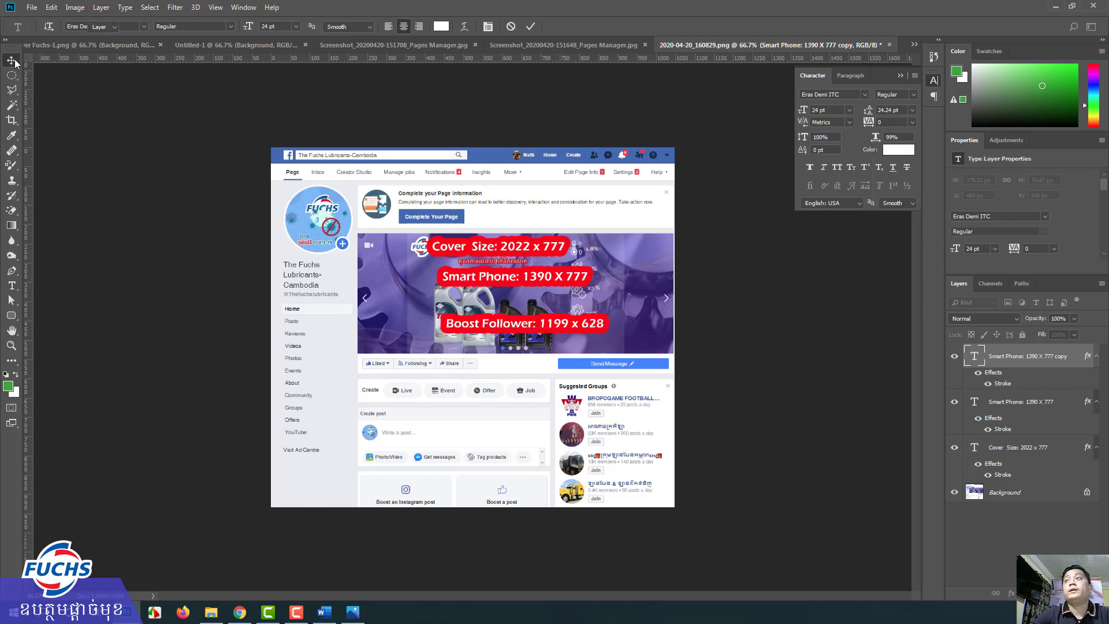
Nudge the Boost Follower: 1199 x 628 label until it sits centred beneath Smart Phone
{"action": "left_click_drag", "start_coordinate": [540, 327], "coordinate": [564, 322]}
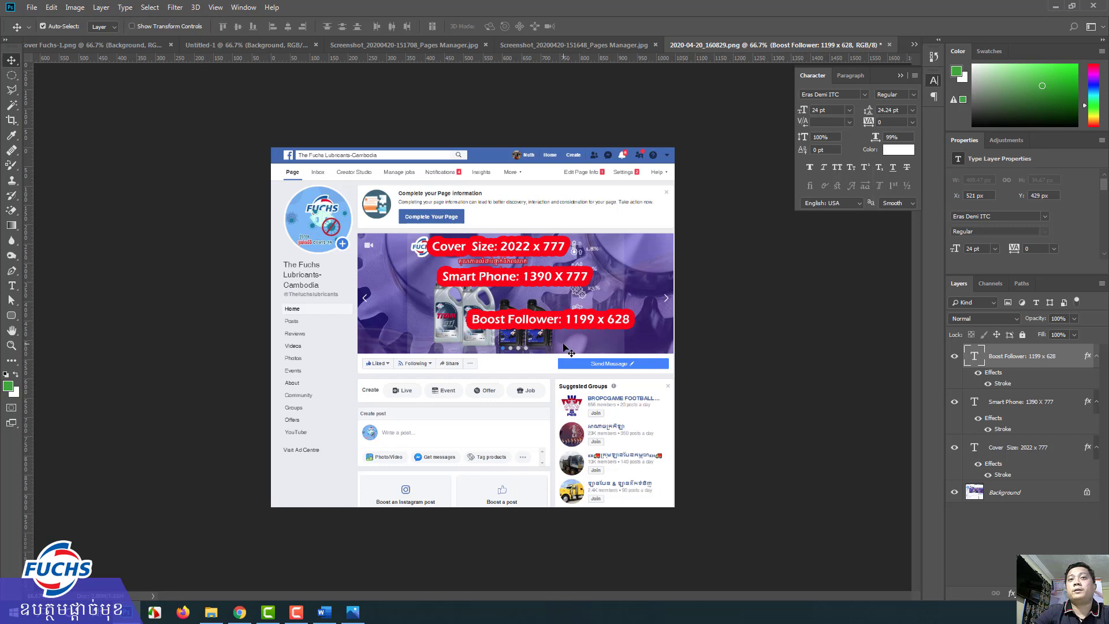
{"action": "left_click_drag", "start_coordinate": [575, 318], "coordinate": [566, 318]}
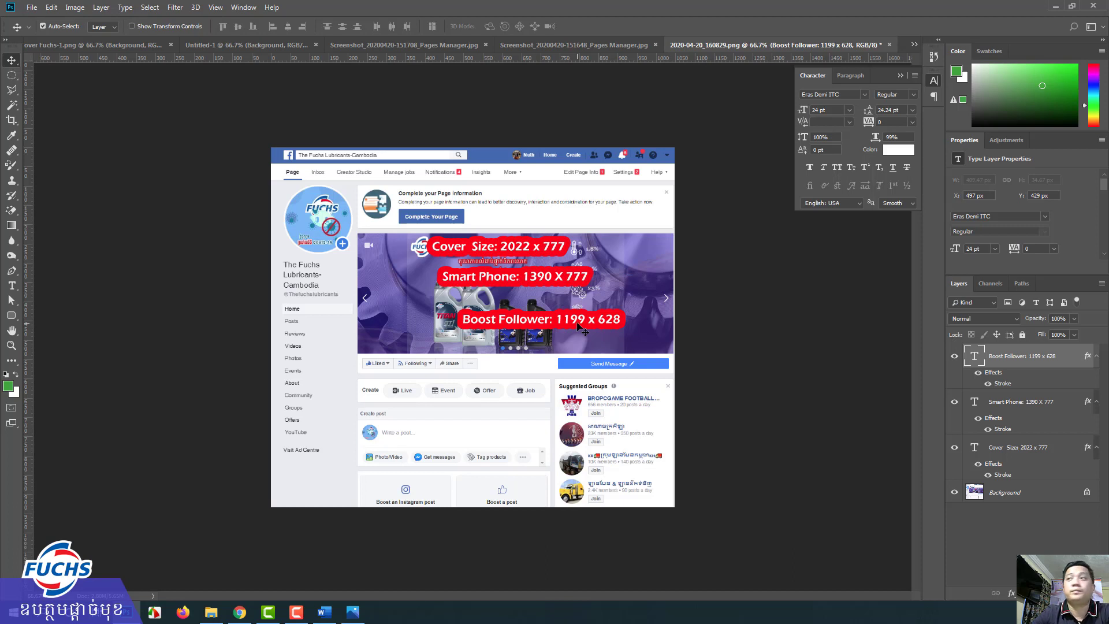
{"action": "left_click_drag", "start_coordinate": [577, 323], "coordinate": [579, 321]}
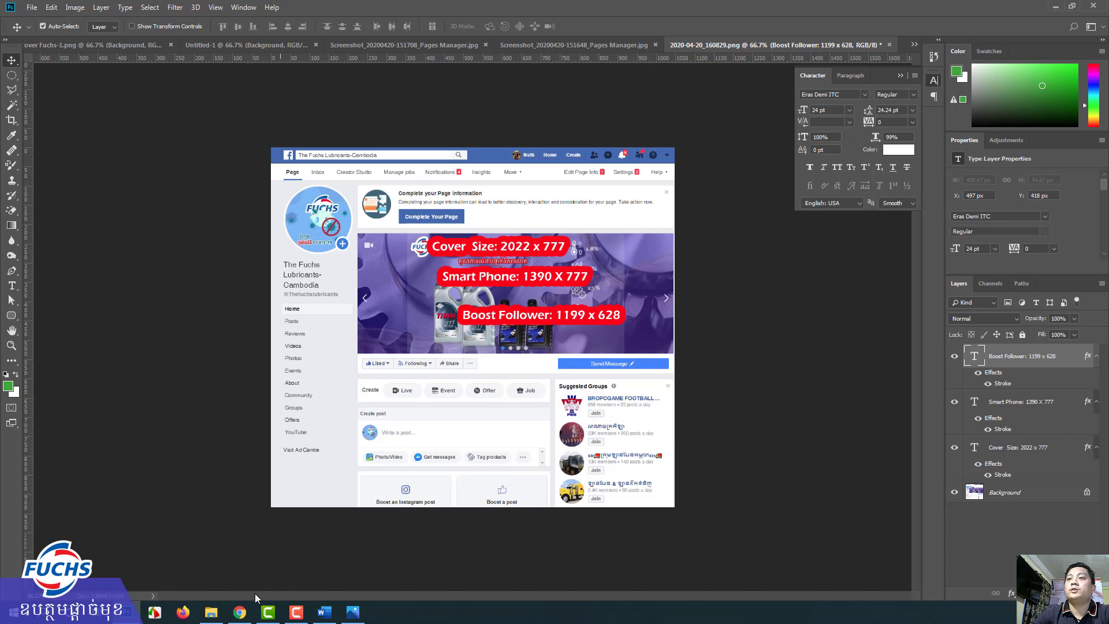
{"action": "left_click", "coordinate": [213, 615]}
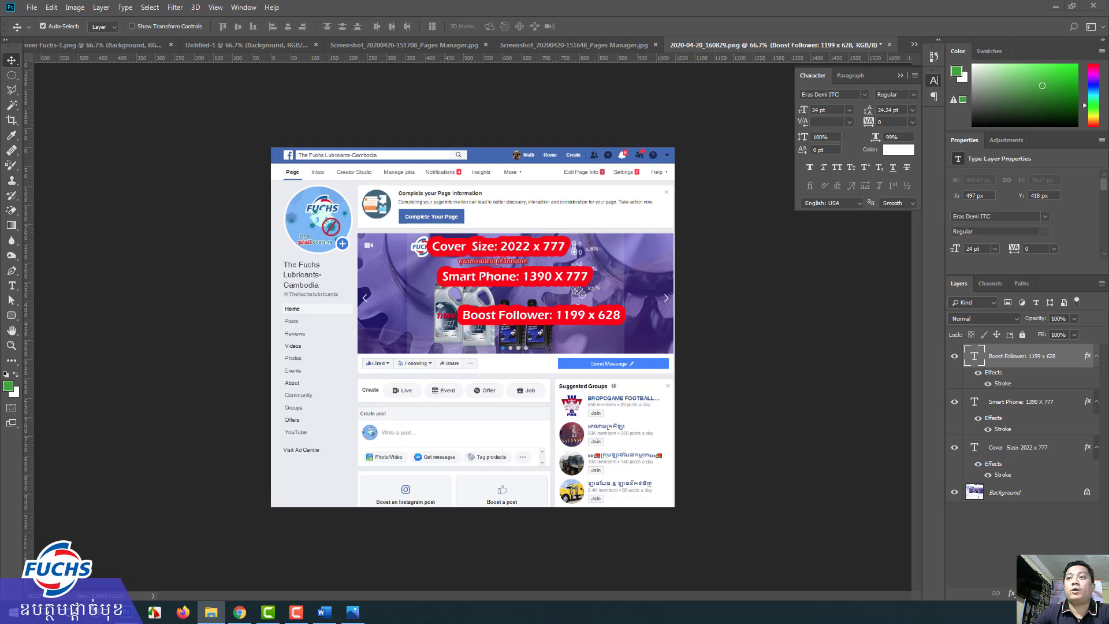
{"action": "left_click", "coordinate": [239, 613]}
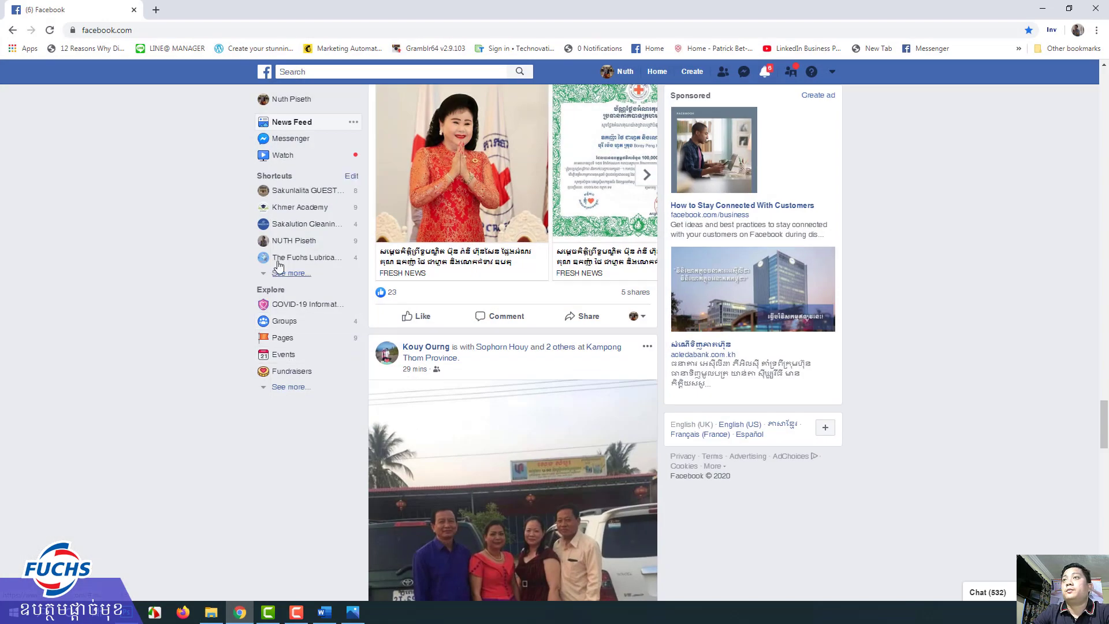
{"action": "left_click", "coordinate": [280, 258]}
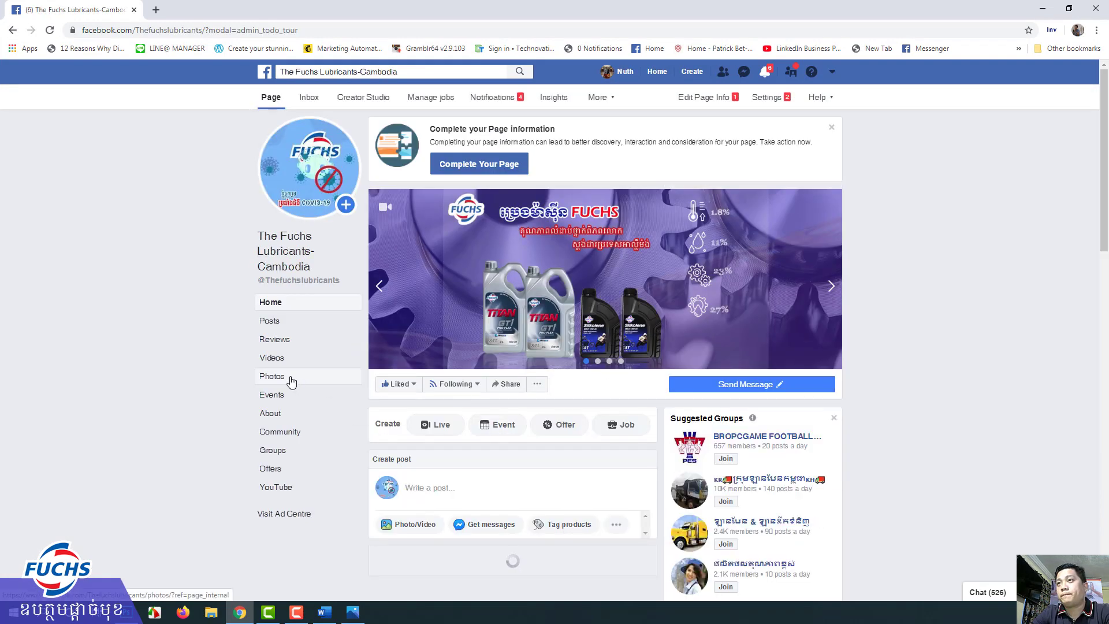
{"action": "scroll", "coordinate": [497, 375], "scroll_direction": "down", "scroll_amount": 6}
{"action": "scroll", "coordinate": [497, 375], "scroll_direction": "down", "scroll_amount": 5}
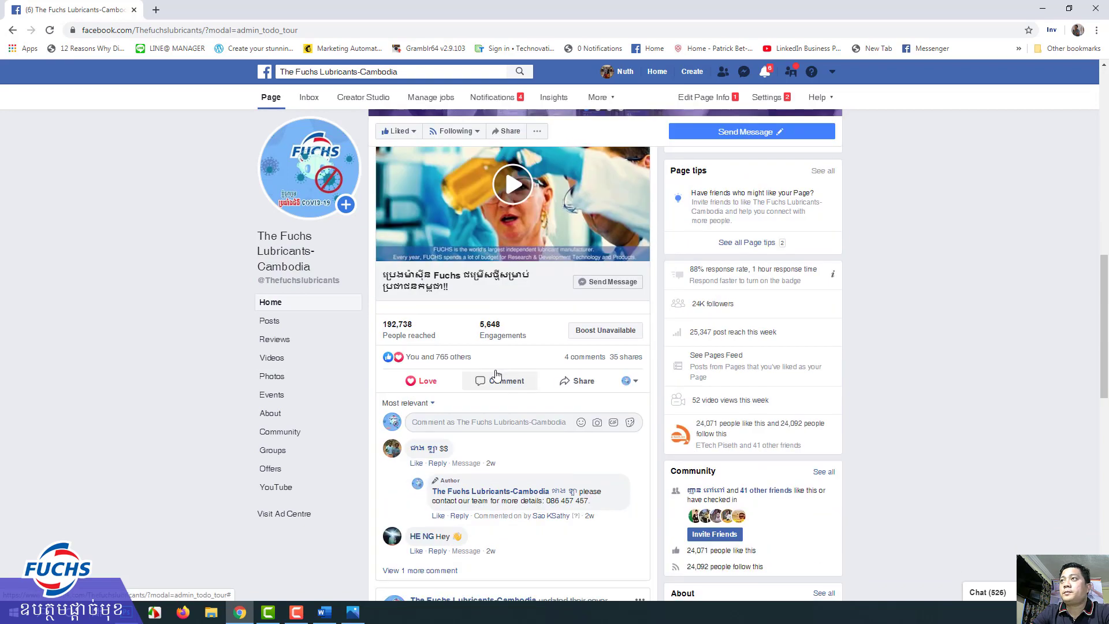
{"action": "scroll", "coordinate": [497, 375], "scroll_direction": "down", "scroll_amount": 5}
{"action": "scroll", "coordinate": [497, 376], "scroll_direction": "down", "scroll_amount": 5}
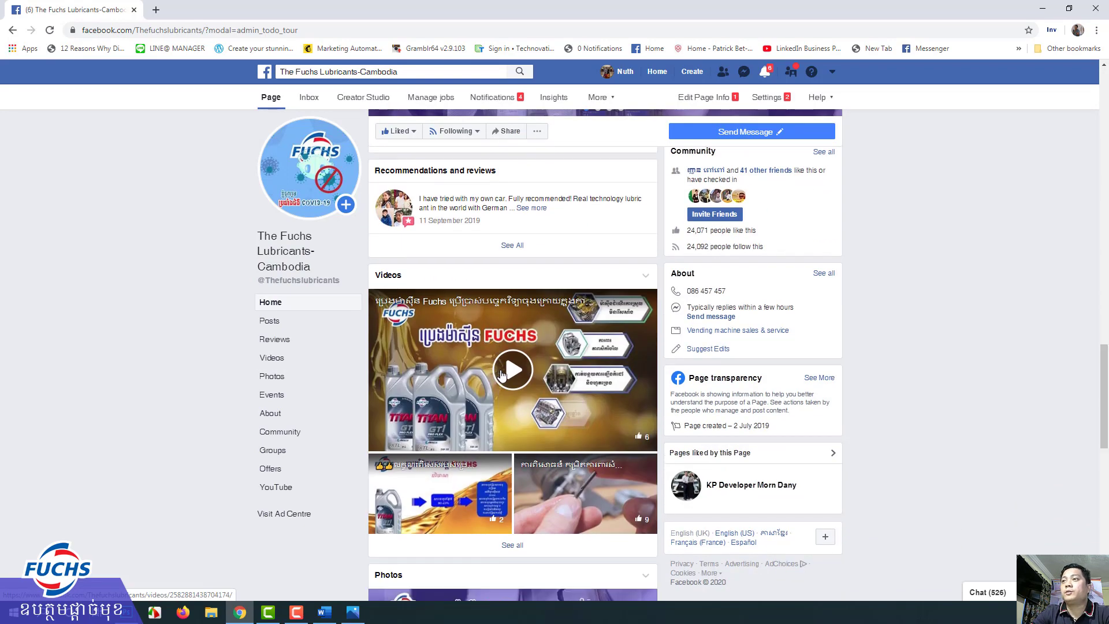
{"action": "scroll", "coordinate": [503, 376], "scroll_direction": "down", "scroll_amount": 3}
{"action": "scroll", "coordinate": [503, 375], "scroll_direction": "down", "scroll_amount": 5}
{"action": "scroll", "coordinate": [506, 375], "scroll_direction": "down", "scroll_amount": 2}
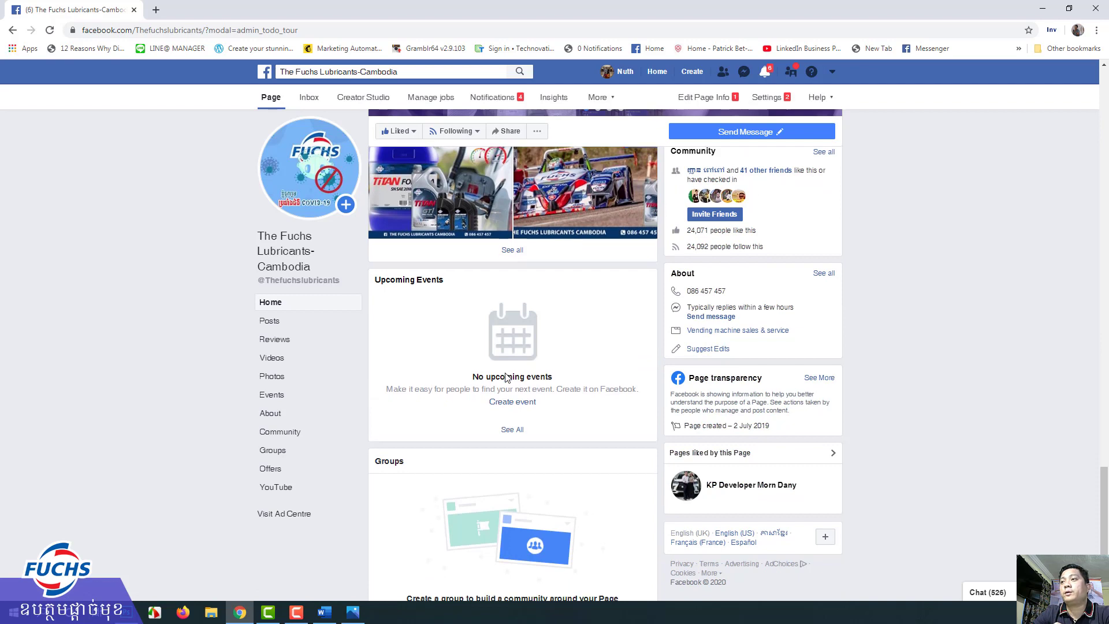
{"action": "scroll", "coordinate": [508, 378], "scroll_direction": "down", "scroll_amount": 2}
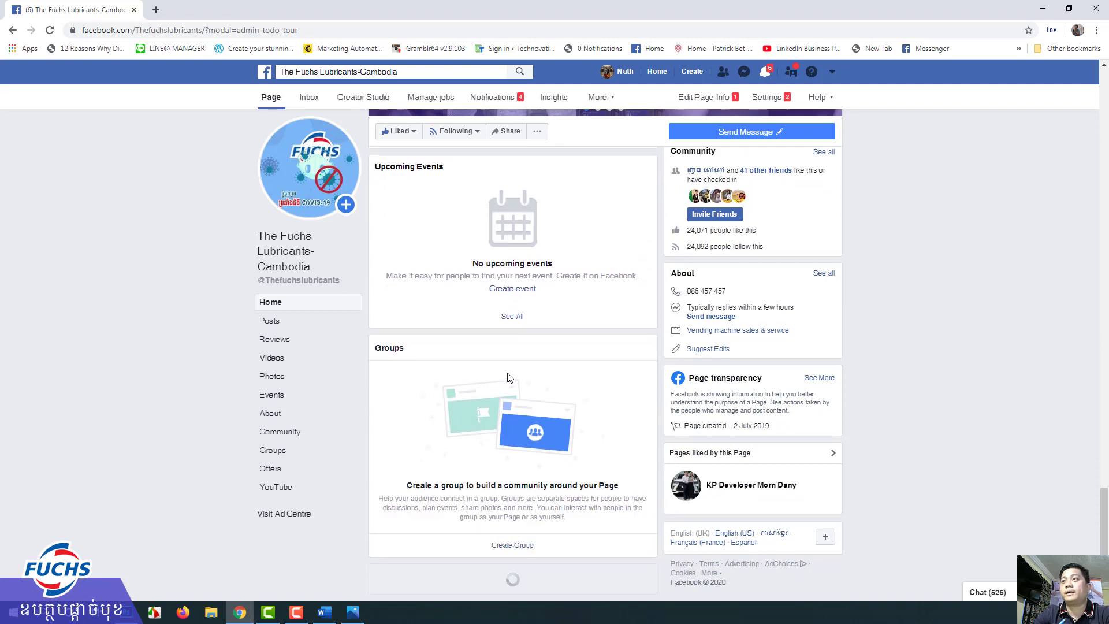
{"action": "scroll", "coordinate": [509, 376], "scroll_direction": "down", "scroll_amount": 6}
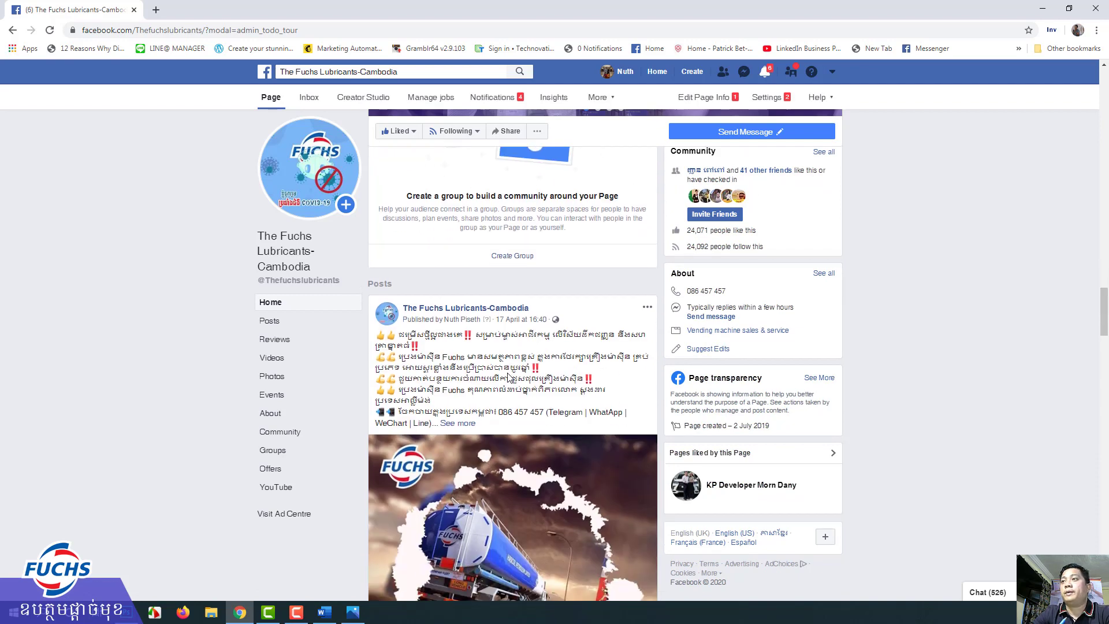
{"action": "scroll", "coordinate": [509, 375], "scroll_direction": "down", "scroll_amount": 4}
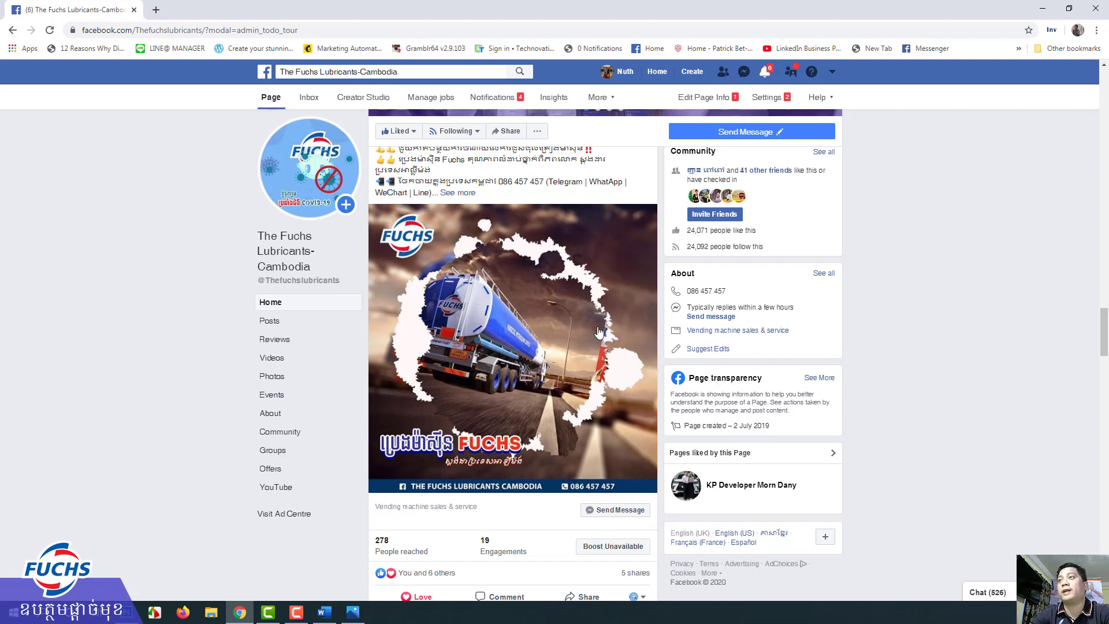
{"action": "scroll", "coordinate": [598, 332], "scroll_direction": "down", "scroll_amount": 7}
{"action": "scroll", "coordinate": [599, 332], "scroll_direction": "down", "scroll_amount": 4}
{"action": "scroll", "coordinate": [599, 332], "scroll_direction": "down", "scroll_amount": 8}
{"action": "scroll", "coordinate": [598, 333], "scroll_direction": "down", "scroll_amount": 3}
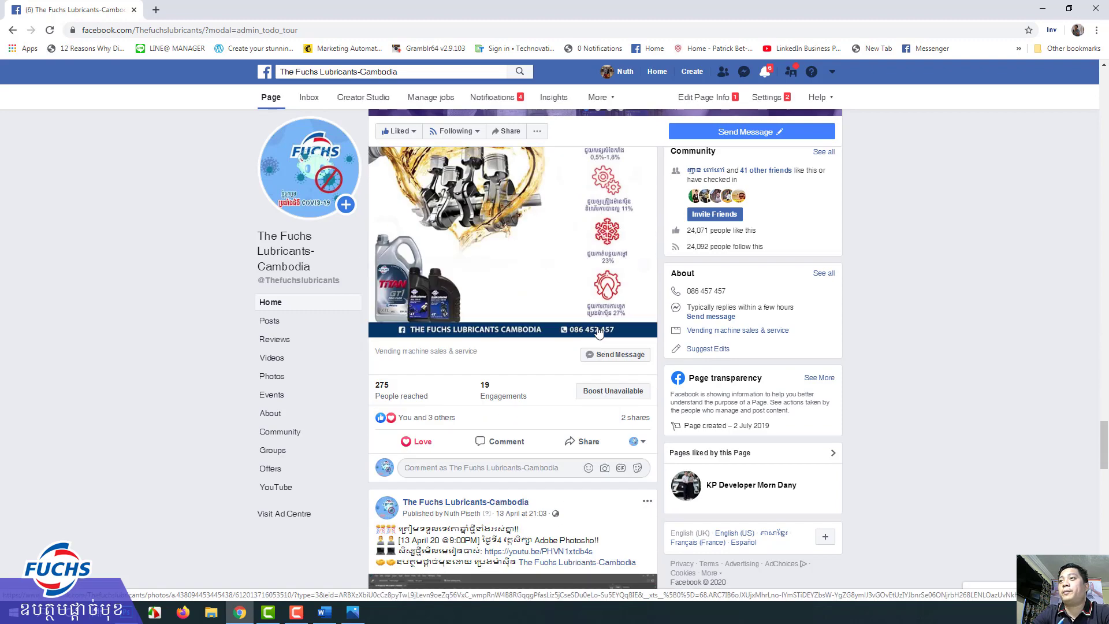
{"action": "scroll", "coordinate": [599, 332], "scroll_direction": "down", "scroll_amount": 2}
{"action": "scroll", "coordinate": [598, 332], "scroll_direction": "down", "scroll_amount": 5}
{"action": "scroll", "coordinate": [599, 332], "scroll_direction": "down", "scroll_amount": 1}
{"action": "scroll", "coordinate": [599, 332], "scroll_direction": "down", "scroll_amount": 2}
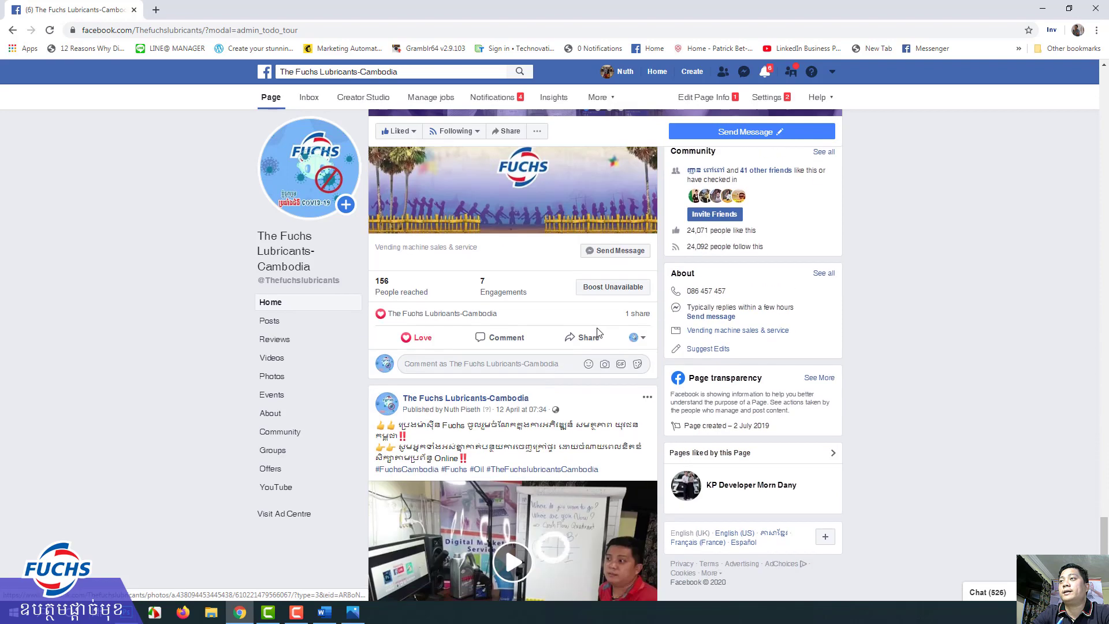
{"action": "scroll", "coordinate": [597, 333], "scroll_direction": "down", "scroll_amount": 5}
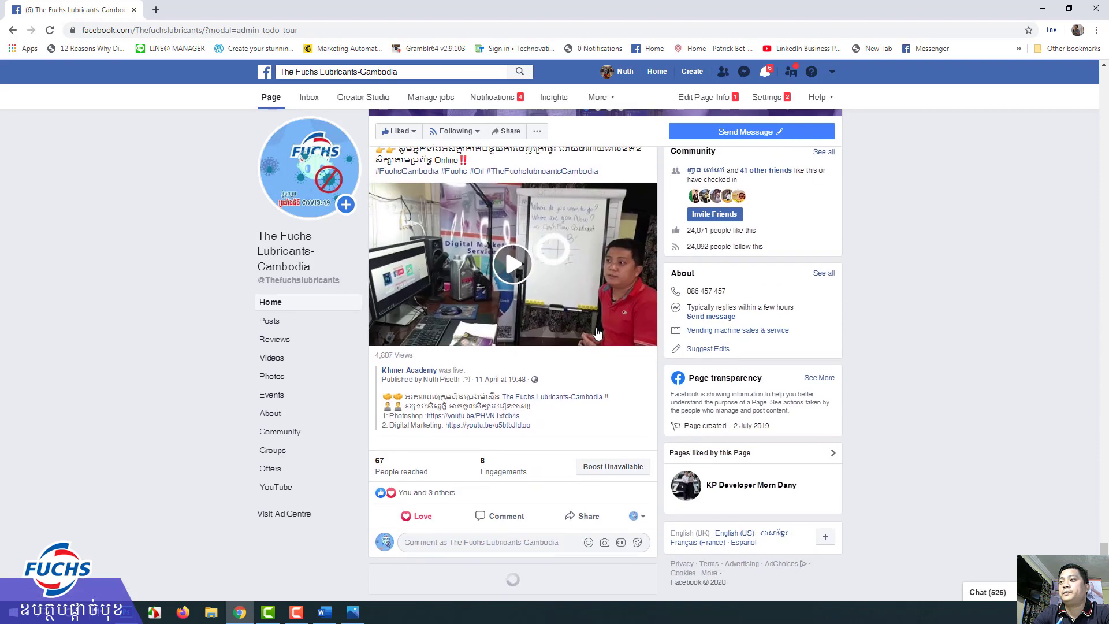
{"action": "scroll", "coordinate": [597, 333], "scroll_direction": "down", "scroll_amount": 4}
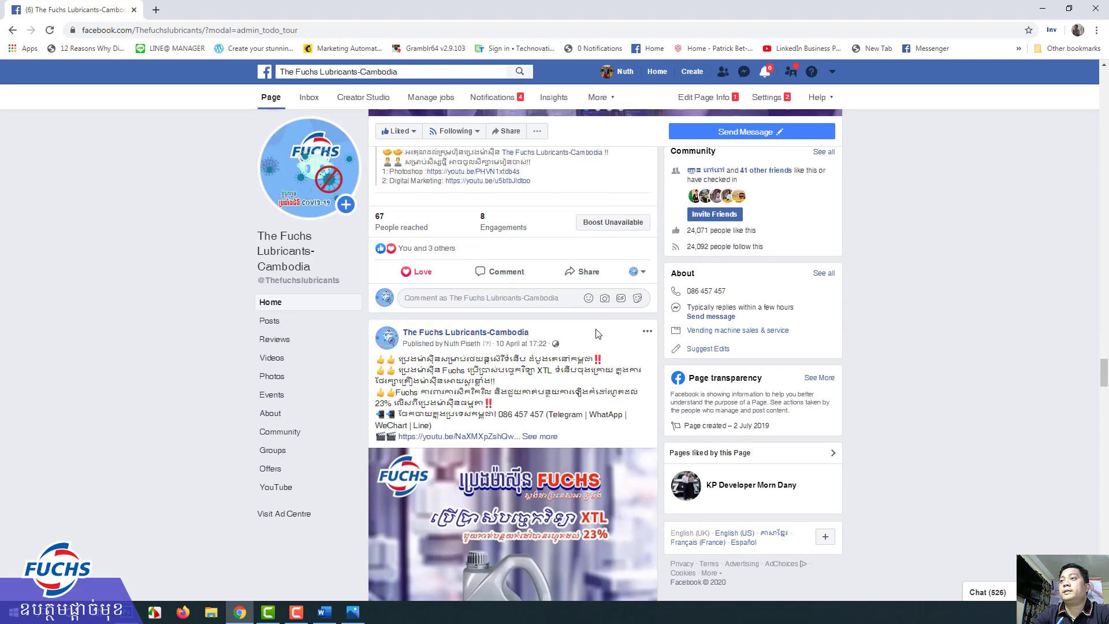
{"action": "scroll", "coordinate": [597, 333], "scroll_direction": "down", "scroll_amount": 4}
{"action": "scroll", "coordinate": [597, 332], "scroll_direction": "down", "scroll_amount": 4}
{"action": "scroll", "coordinate": [597, 335], "scroll_direction": "down", "scroll_amount": 5}
{"action": "scroll", "coordinate": [597, 335], "scroll_direction": "down", "scroll_amount": 5}
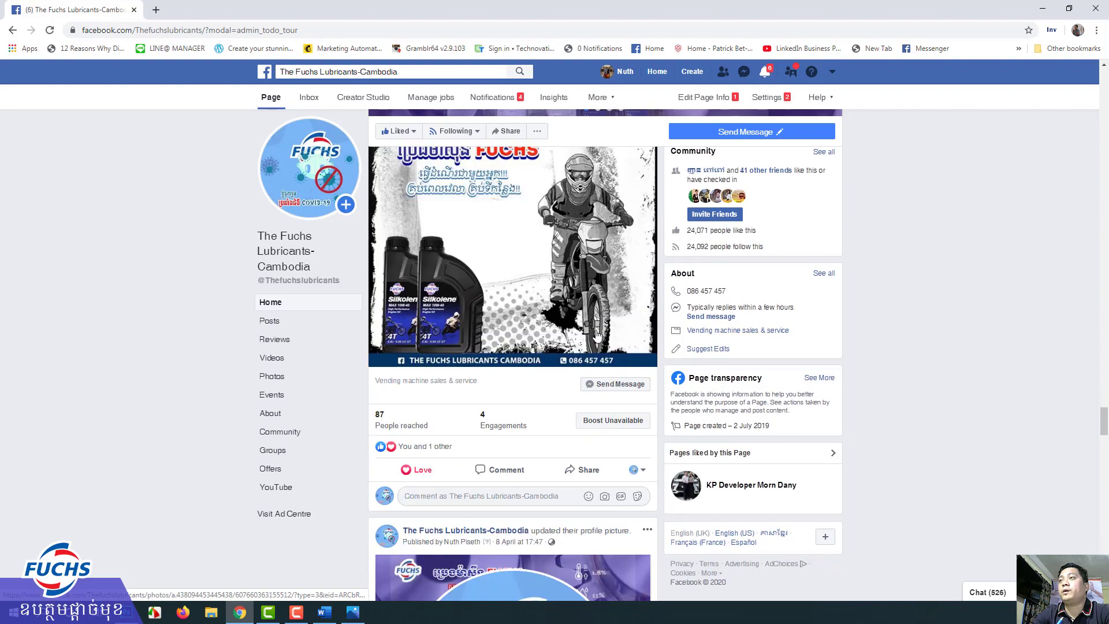
{"action": "scroll", "coordinate": [597, 335], "scroll_direction": "down", "scroll_amount": 5}
{"action": "scroll", "coordinate": [597, 338], "scroll_direction": "down", "scroll_amount": 5}
{"action": "scroll", "coordinate": [597, 338], "scroll_direction": "down", "scroll_amount": 5}
{"action": "scroll", "coordinate": [597, 339], "scroll_direction": "down", "scroll_amount": 5}
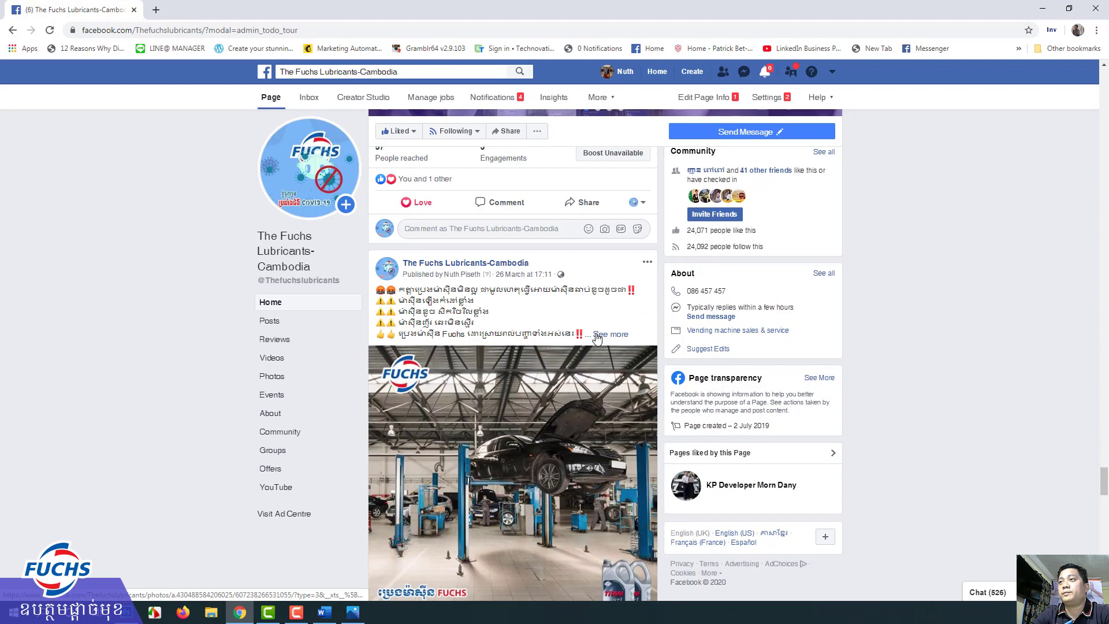
{"action": "scroll", "coordinate": [597, 339], "scroll_direction": "down", "scroll_amount": 2}
{"action": "scroll", "coordinate": [597, 338], "scroll_direction": "down", "scroll_amount": 4}
{"action": "scroll", "coordinate": [598, 339], "scroll_direction": "down", "scroll_amount": 4}
{"action": "scroll", "coordinate": [597, 339], "scroll_direction": "down", "scroll_amount": 7}
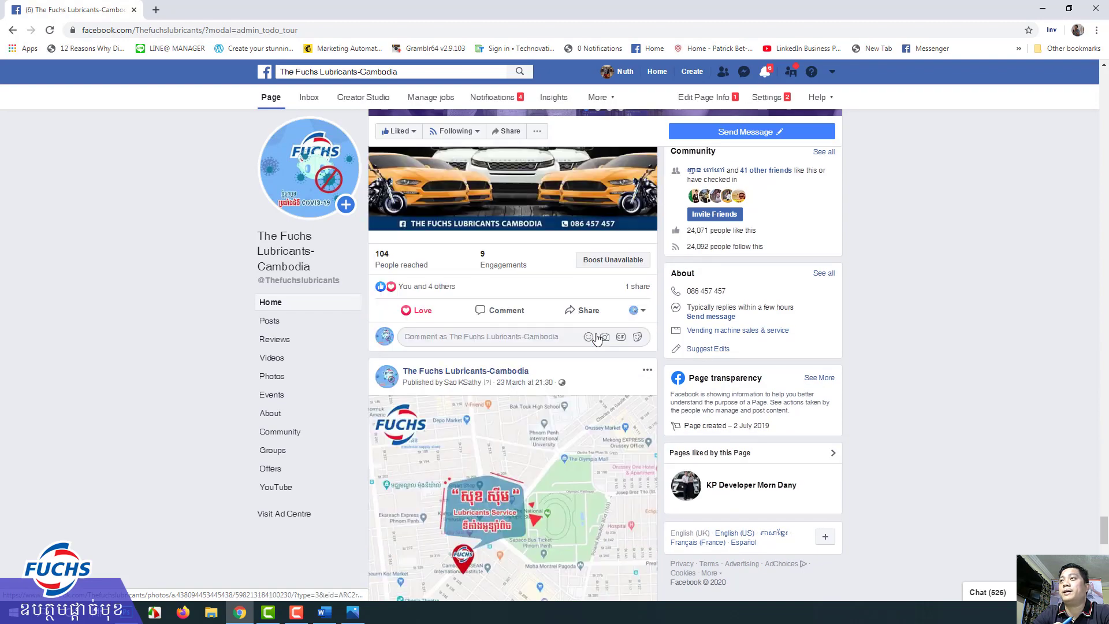
{"action": "scroll", "coordinate": [597, 339], "scroll_direction": "down", "scroll_amount": 5}
{"action": "scroll", "coordinate": [597, 339], "scroll_direction": "down", "scroll_amount": 5}
{"action": "scroll", "coordinate": [597, 339], "scroll_direction": "down", "scroll_amount": 5}
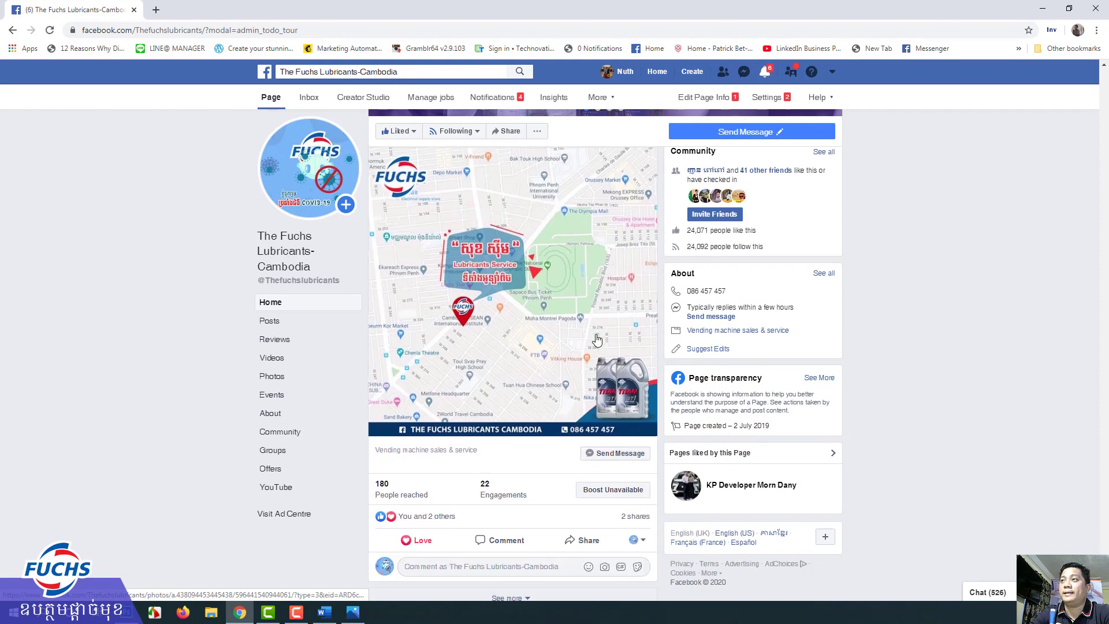
{"action": "scroll", "coordinate": [600, 341], "scroll_direction": "down", "scroll_amount": 1}
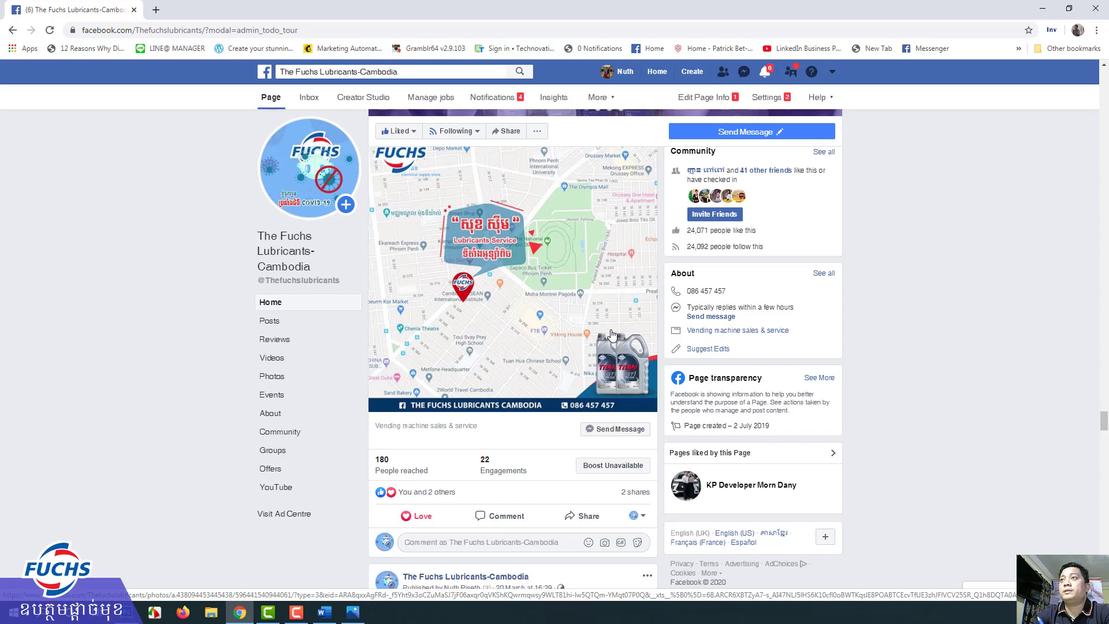
{"action": "scroll", "coordinate": [613, 334], "scroll_direction": "down", "scroll_amount": 5}
{"action": "scroll", "coordinate": [613, 334], "scroll_direction": "down", "scroll_amount": 1}
{"action": "scroll", "coordinate": [612, 334], "scroll_direction": "down", "scroll_amount": 4}
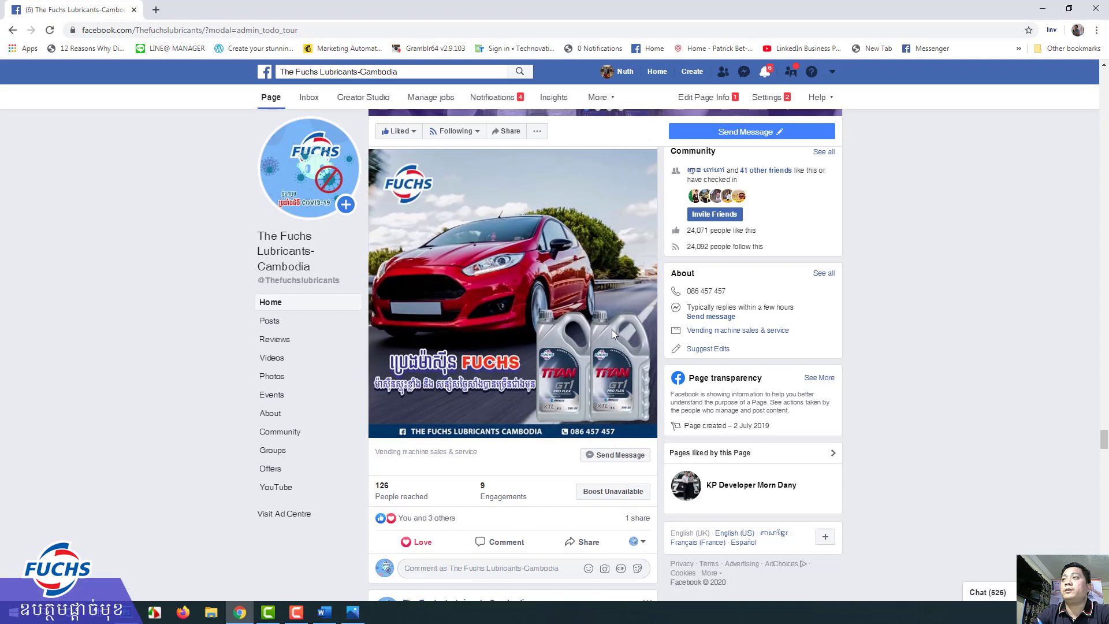
{"action": "scroll", "coordinate": [612, 334], "scroll_direction": "down", "scroll_amount": 6}
{"action": "scroll", "coordinate": [612, 334], "scroll_direction": "down", "scroll_amount": 2}
{"action": "scroll", "coordinate": [613, 334], "scroll_direction": "down", "scroll_amount": 8}
{"action": "scroll", "coordinate": [520, 312], "scroll_direction": "down", "scroll_amount": 1}
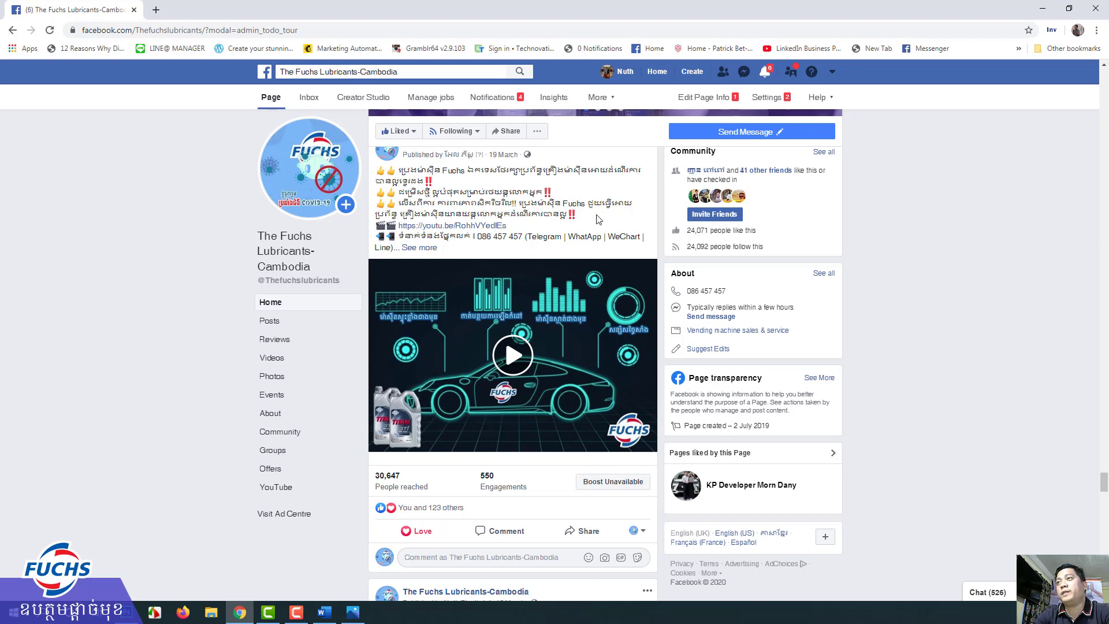
{"action": "scroll", "coordinate": [598, 219], "scroll_direction": "down", "scroll_amount": 5}
{"action": "scroll", "coordinate": [598, 220], "scroll_direction": "down", "scroll_amount": 5}
{"action": "scroll", "coordinate": [598, 219], "scroll_direction": "down", "scroll_amount": 5}
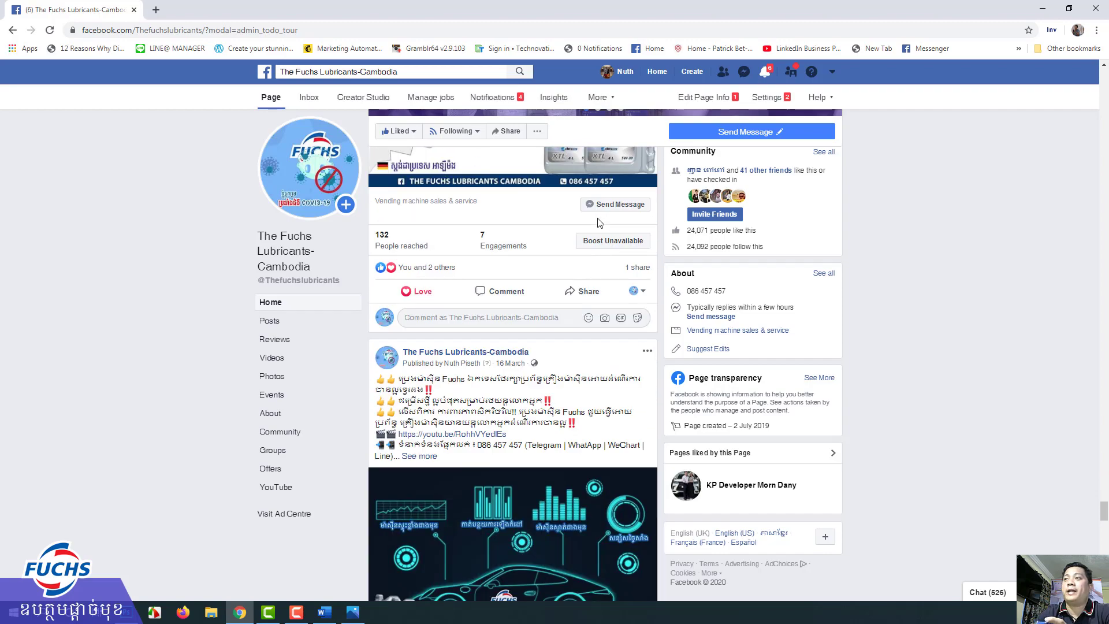
{"action": "scroll", "coordinate": [599, 226], "scroll_direction": "down", "scroll_amount": 5}
{"action": "scroll", "coordinate": [600, 225], "scroll_direction": "down", "scroll_amount": 5}
{"action": "scroll", "coordinate": [600, 228], "scroll_direction": "down", "scroll_amount": 5}
{"action": "scroll", "coordinate": [599, 231], "scroll_direction": "down", "scroll_amount": 5}
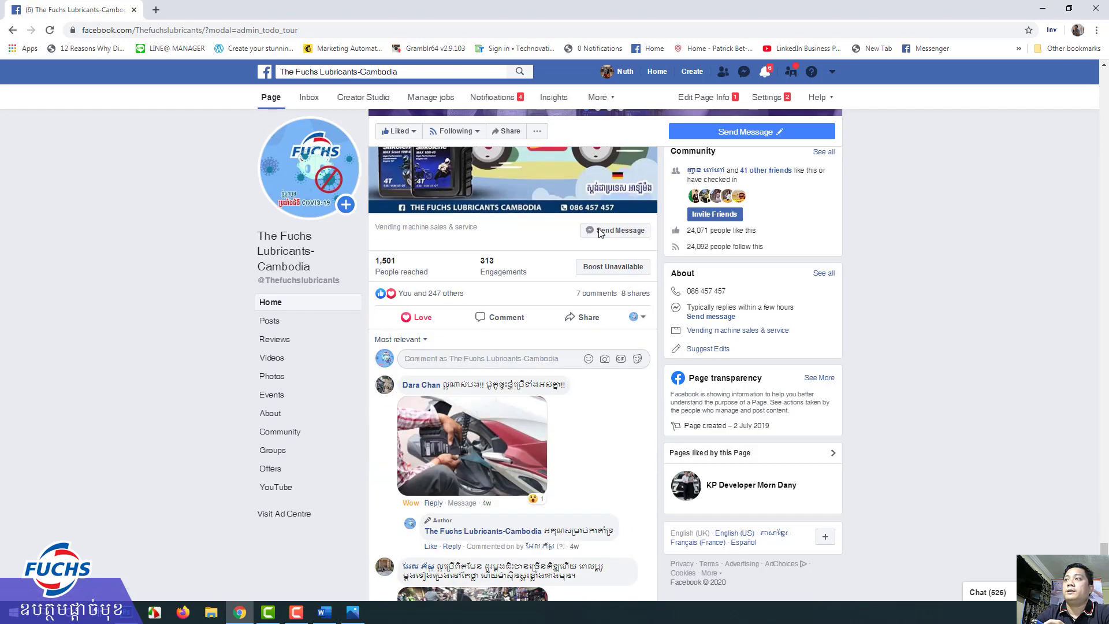
{"action": "scroll", "coordinate": [599, 234], "scroll_direction": "down", "scroll_amount": 5}
{"action": "scroll", "coordinate": [599, 234], "scroll_direction": "down", "scroll_amount": 5}
{"action": "scroll", "coordinate": [600, 234], "scroll_direction": "down", "scroll_amount": 5}
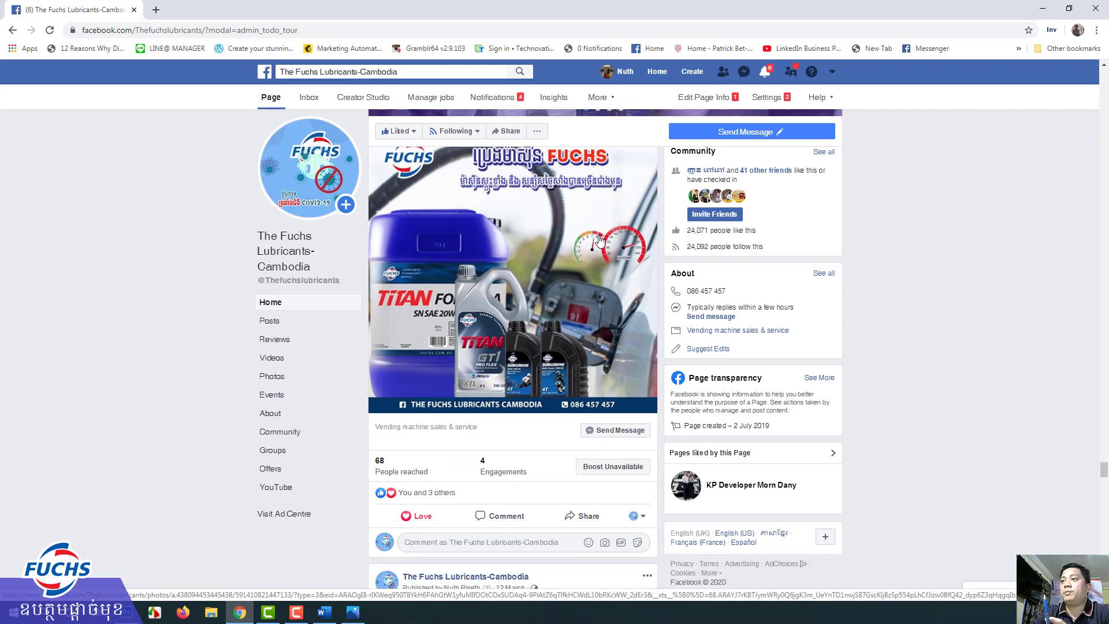
{"action": "scroll", "coordinate": [599, 240], "scroll_direction": "down", "scroll_amount": 5}
{"action": "scroll", "coordinate": [599, 247], "scroll_direction": "down", "scroll_amount": 5}
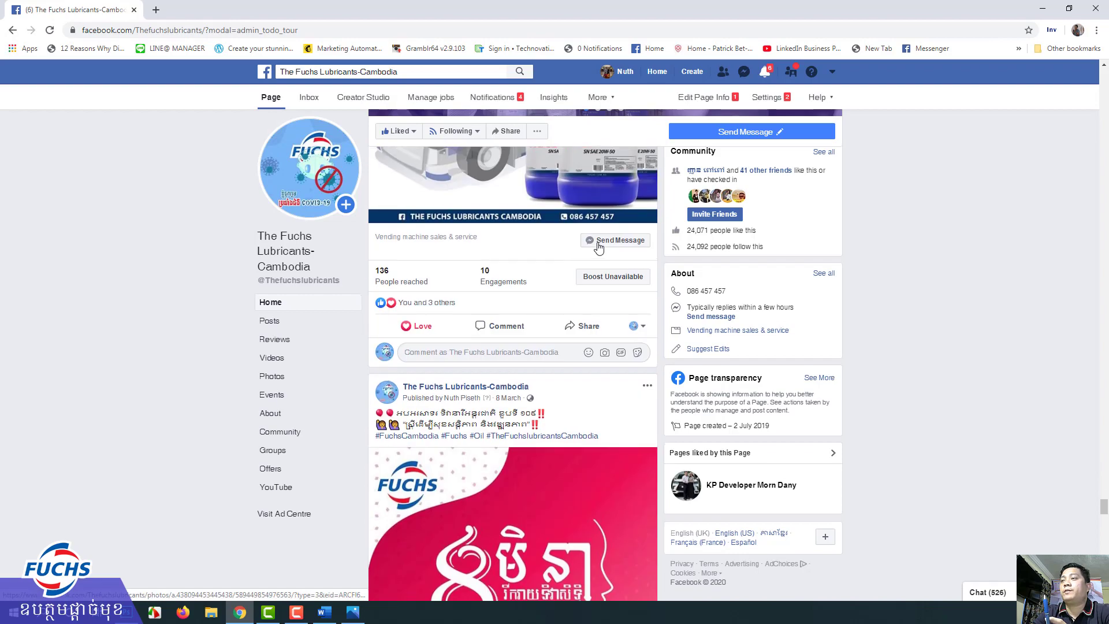
{"action": "scroll", "coordinate": [599, 248], "scroll_direction": "down", "scroll_amount": 5}
{"action": "scroll", "coordinate": [598, 247], "scroll_direction": "down", "scroll_amount": 5}
{"action": "scroll", "coordinate": [599, 247], "scroll_direction": "down", "scroll_amount": 5}
{"action": "scroll", "coordinate": [598, 247], "scroll_direction": "down", "scroll_amount": 5}
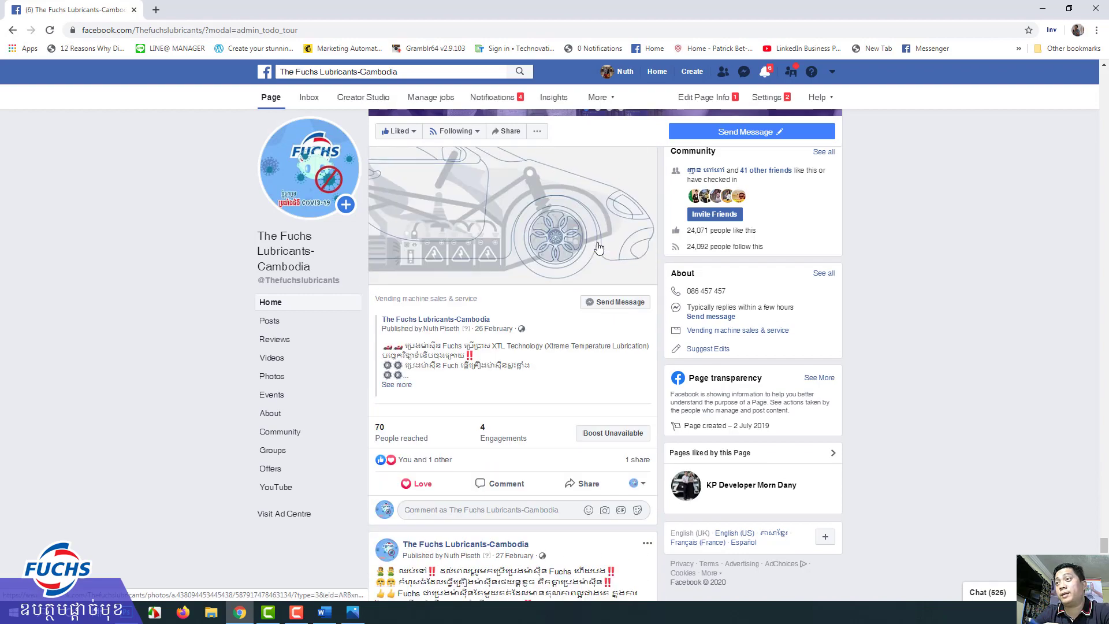
{"action": "scroll", "coordinate": [598, 248], "scroll_direction": "down", "scroll_amount": 5}
{"action": "scroll", "coordinate": [599, 247], "scroll_direction": "down", "scroll_amount": 5}
{"action": "scroll", "coordinate": [598, 247], "scroll_direction": "down", "scroll_amount": 5}
{"action": "scroll", "coordinate": [598, 247], "scroll_direction": "down", "scroll_amount": 3}
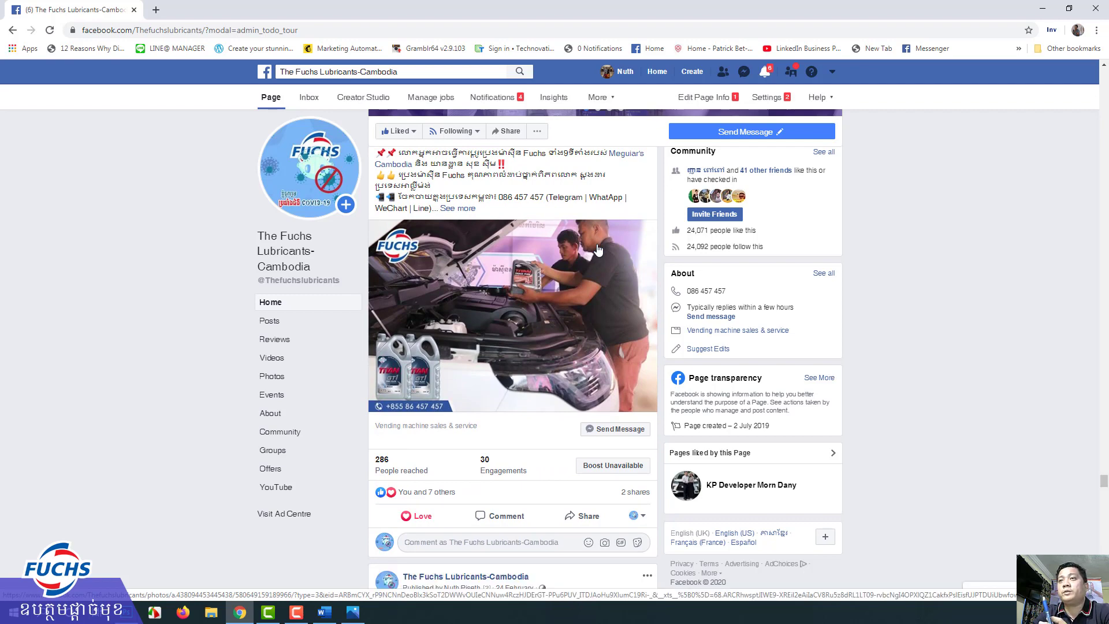
{"action": "scroll", "coordinate": [599, 248], "scroll_direction": "down", "scroll_amount": 5}
{"action": "scroll", "coordinate": [599, 249], "scroll_direction": "down", "scroll_amount": 5}
{"action": "scroll", "coordinate": [598, 248], "scroll_direction": "down", "scroll_amount": 5}
{"action": "scroll", "coordinate": [598, 249], "scroll_direction": "down", "scroll_amount": 5}
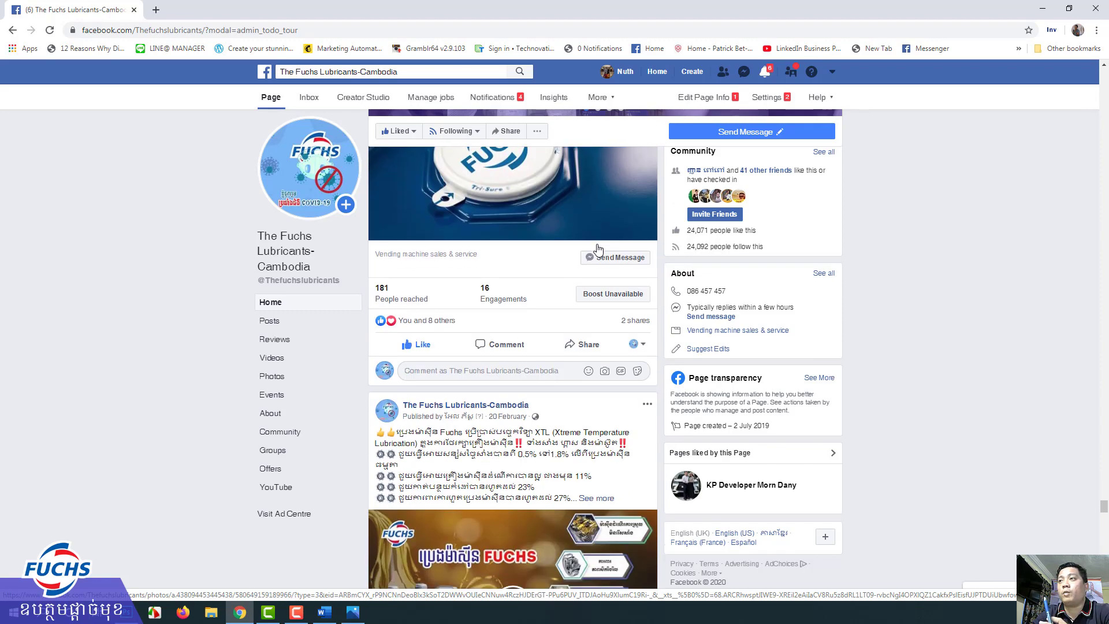
{"action": "scroll", "coordinate": [598, 250], "scroll_direction": "down", "scroll_amount": 5}
{"action": "scroll", "coordinate": [598, 249], "scroll_direction": "down", "scroll_amount": 5}
{"action": "scroll", "coordinate": [599, 249], "scroll_direction": "down", "scroll_amount": 2}
{"action": "scroll", "coordinate": [597, 249], "scroll_direction": "up", "scroll_amount": 2}
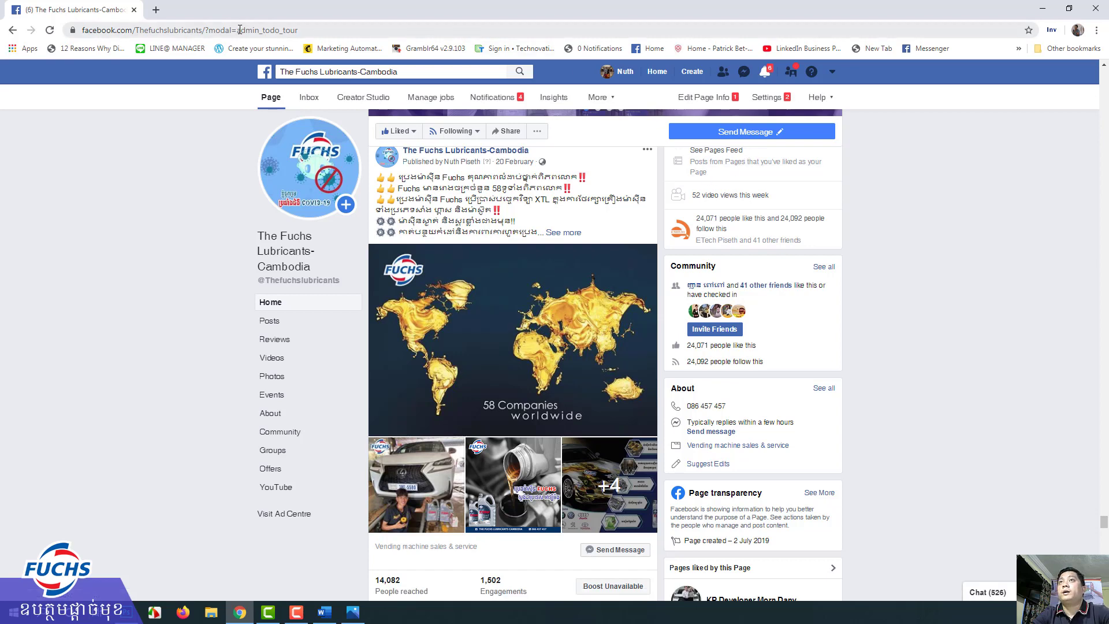
{"action": "left_click", "coordinate": [156, 10]}
{"action": "left_click_drag", "start_coordinate": [223, 12], "coordinate": [81, 10]}
{"action": "key", "text": "ctrl+w"}
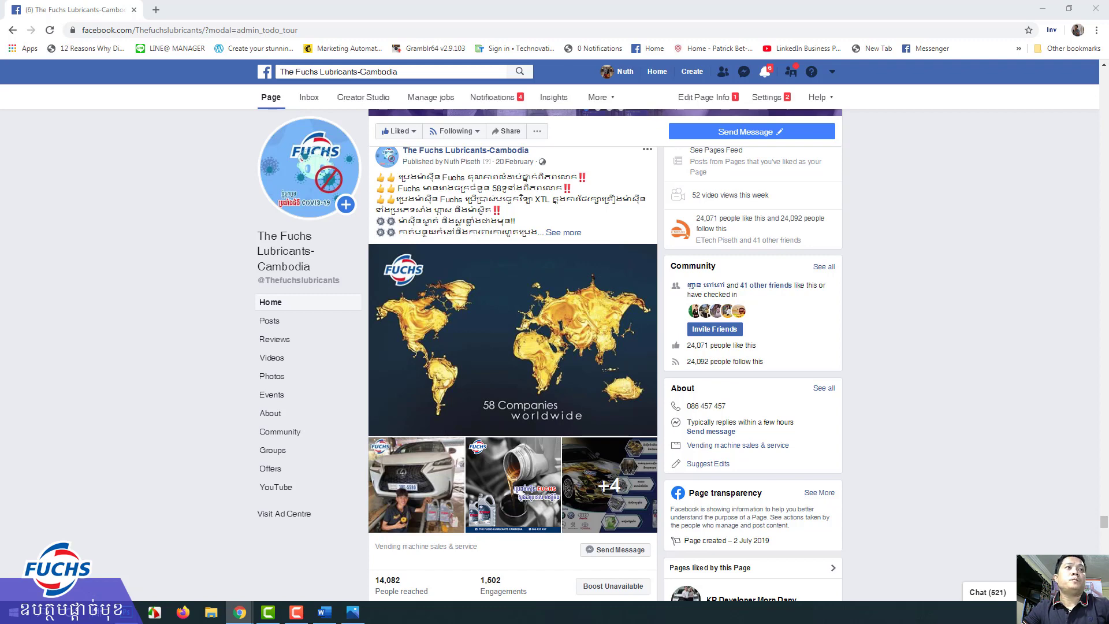
{"action": "scroll", "coordinate": [489, 394], "scroll_direction": "down", "scroll_amount": 3}
{"action": "scroll", "coordinate": [490, 392], "scroll_direction": "down", "scroll_amount": 2}
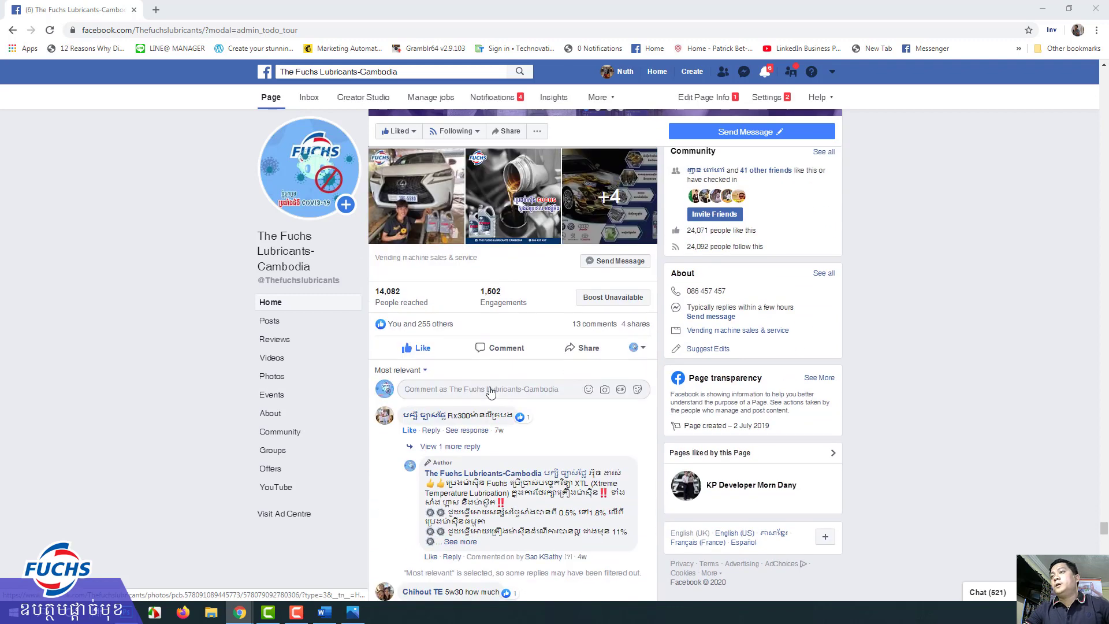
{"action": "scroll", "coordinate": [490, 391], "scroll_direction": "up", "scroll_amount": 3}
{"action": "scroll", "coordinate": [491, 391], "scroll_direction": "up", "scroll_amount": 1}
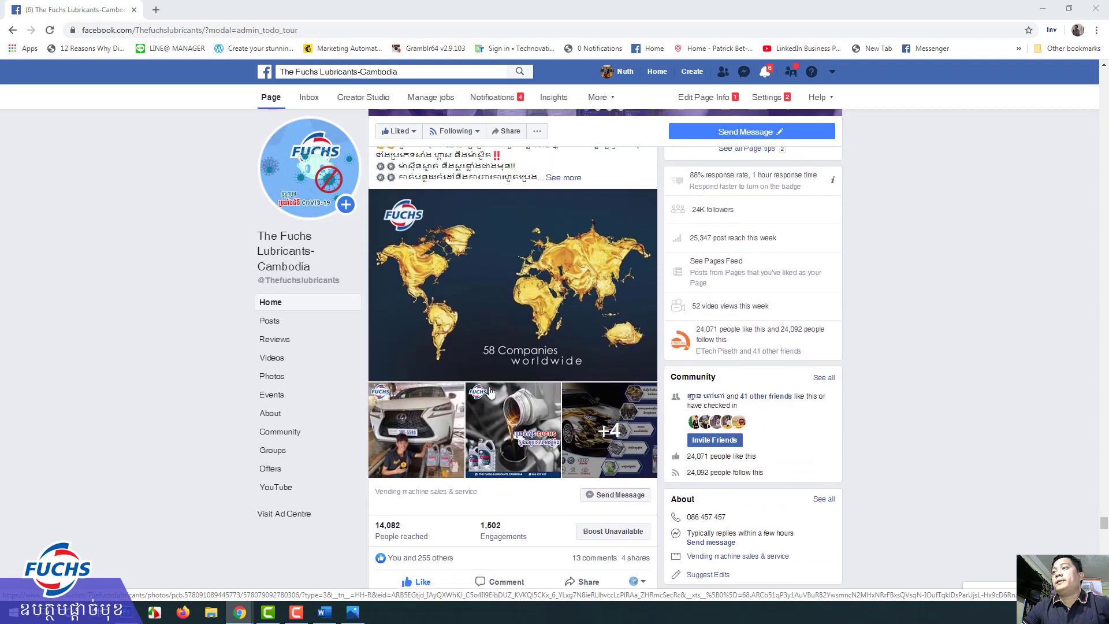
{"action": "scroll", "coordinate": [490, 393], "scroll_direction": "up", "scroll_amount": 2}
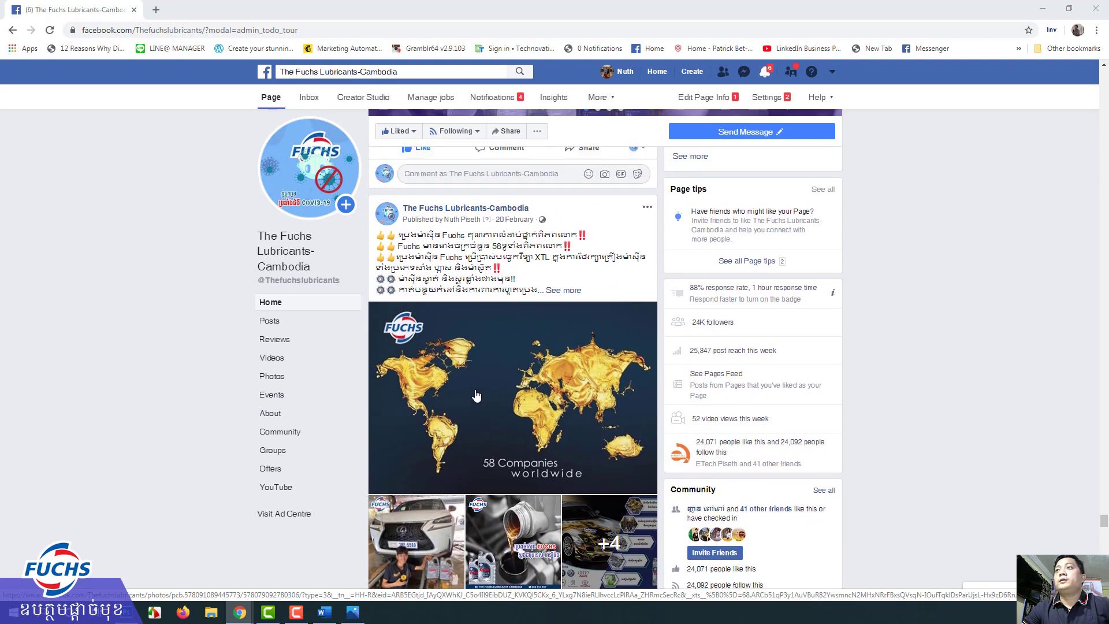
{"action": "scroll", "coordinate": [475, 396], "scroll_direction": "down", "scroll_amount": 3}
{"action": "scroll", "coordinate": [475, 396], "scroll_direction": "down", "scroll_amount": 1}
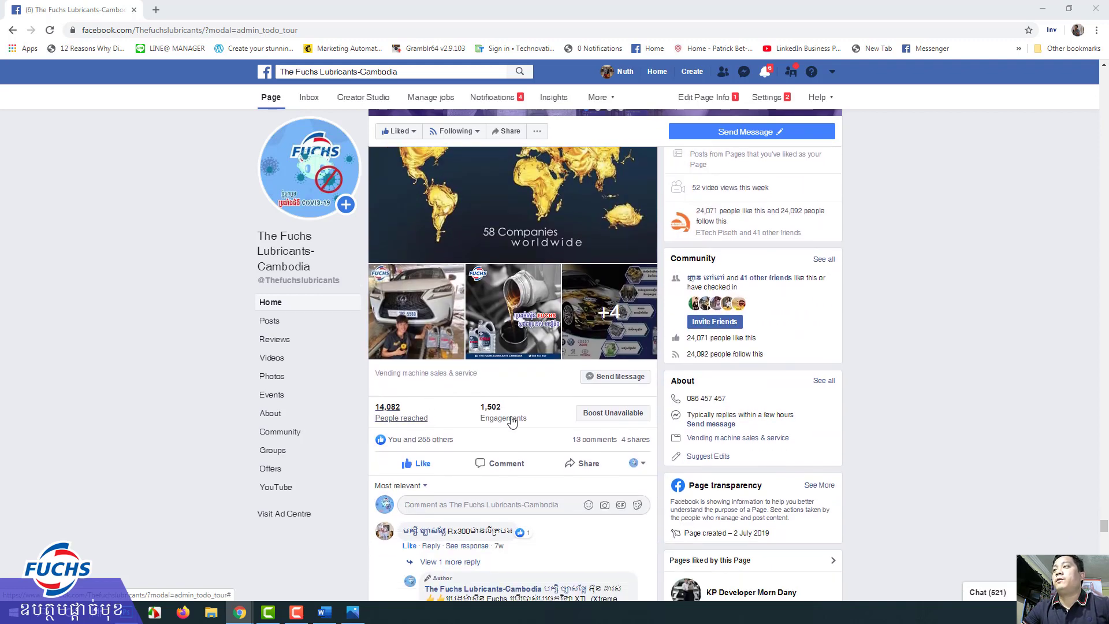
{"action": "left_click", "coordinate": [613, 413]}
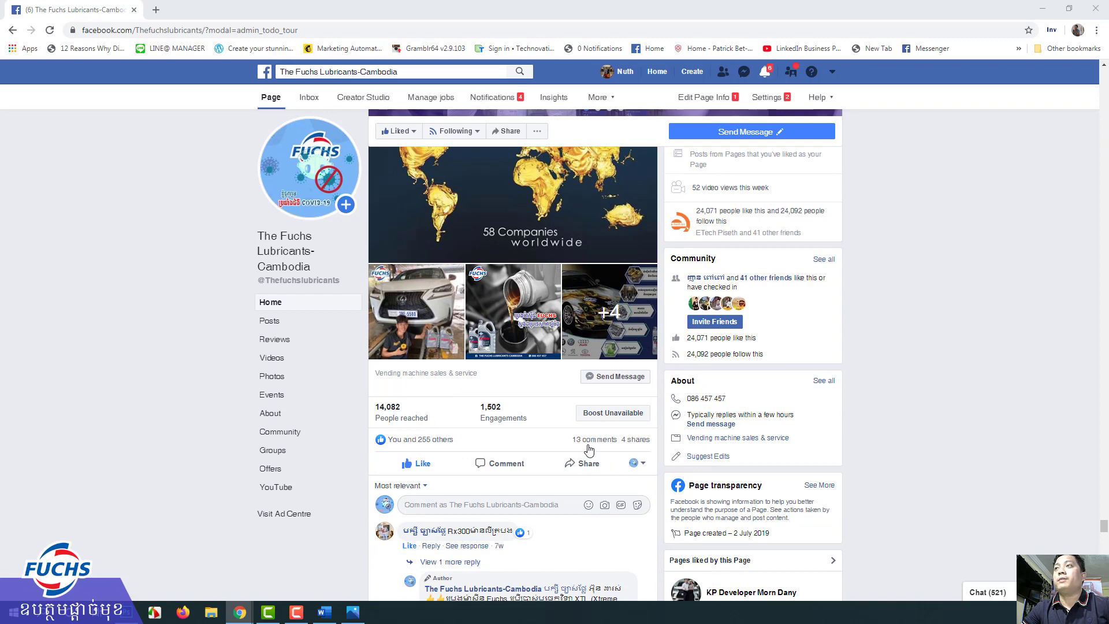
{"action": "mouse_move", "coordinate": [595, 439]}
{"action": "scroll", "coordinate": [588, 449], "scroll_direction": "up", "scroll_amount": 3}
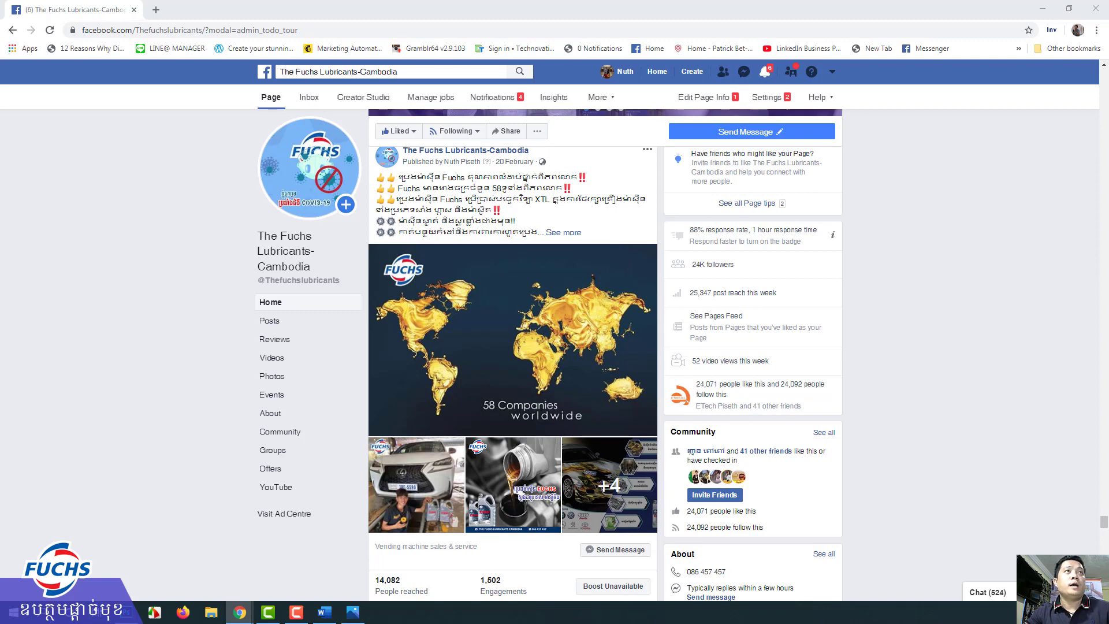
{"action": "key", "text": "alt+Tab"}
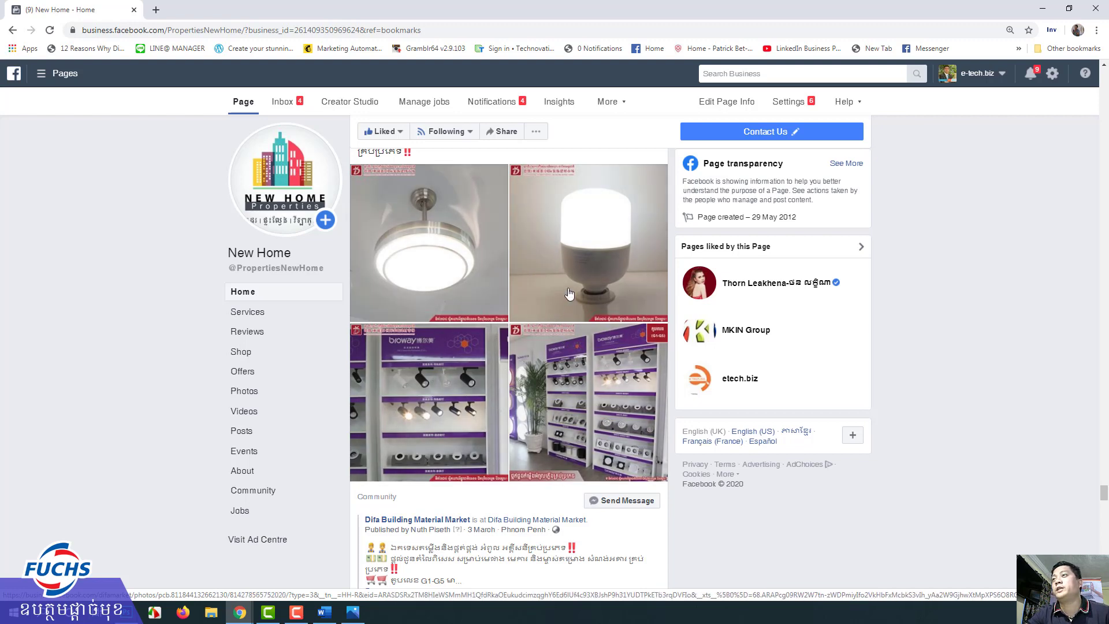
View a ceiling light photo on the New Home page, close it, and scroll the feed
{"action": "left_click", "coordinate": [471, 280]}
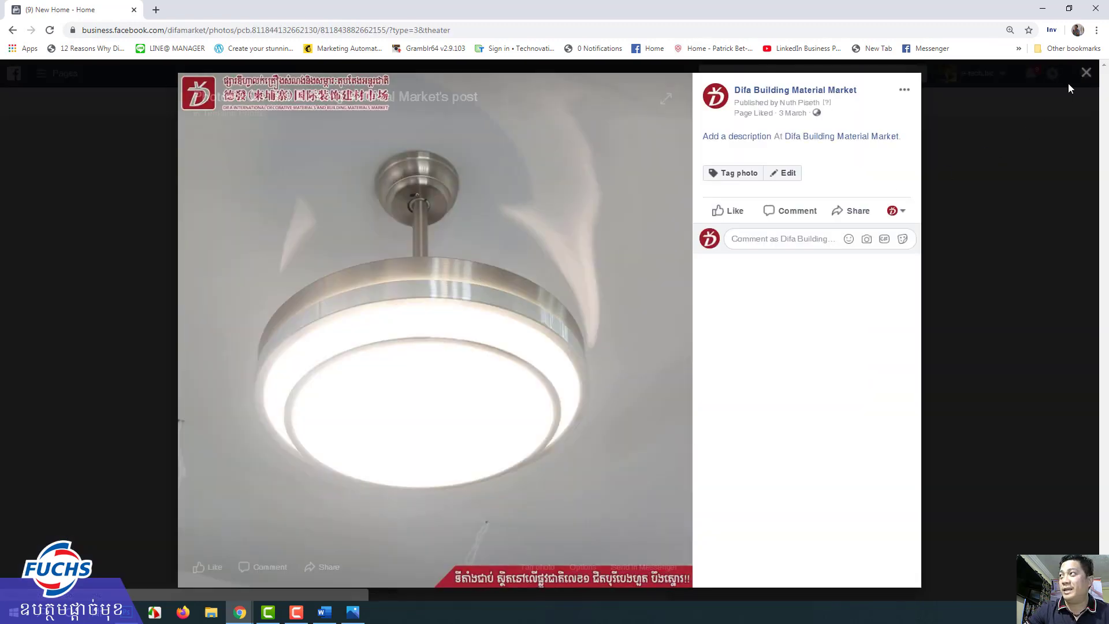
{"action": "left_click", "coordinate": [1085, 73]}
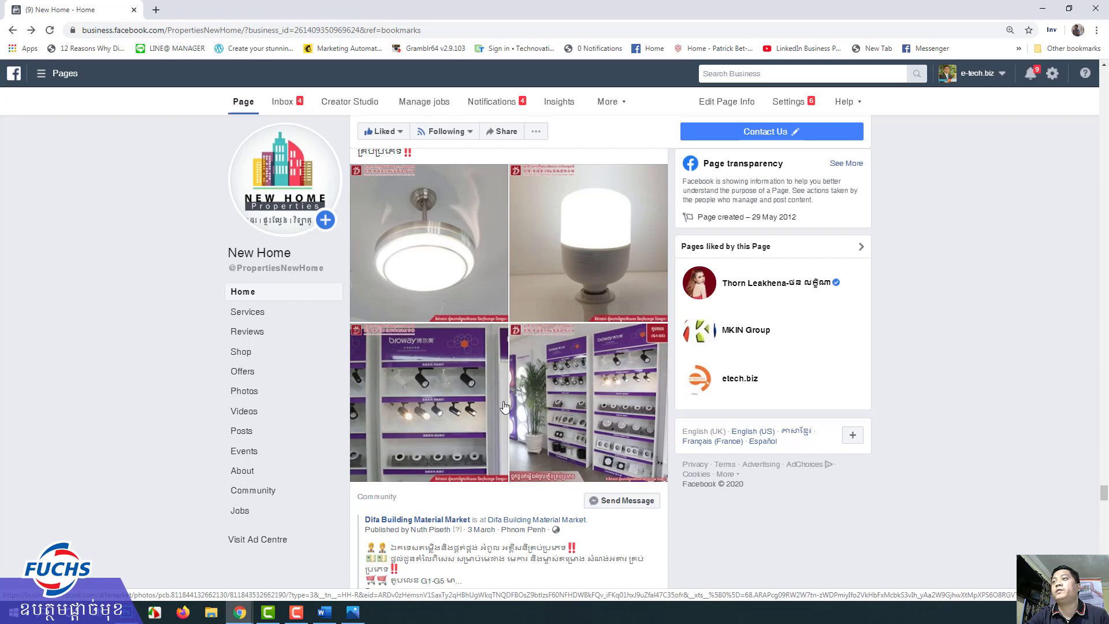
{"action": "scroll", "coordinate": [479, 335], "scroll_direction": "down", "scroll_amount": 5}
{"action": "scroll", "coordinate": [491, 370], "scroll_direction": "down", "scroll_amount": 5}
{"action": "scroll", "coordinate": [504, 407], "scroll_direction": "down", "scroll_amount": 6}
{"action": "scroll", "coordinate": [504, 408], "scroll_direction": "down", "scroll_amount": 5}
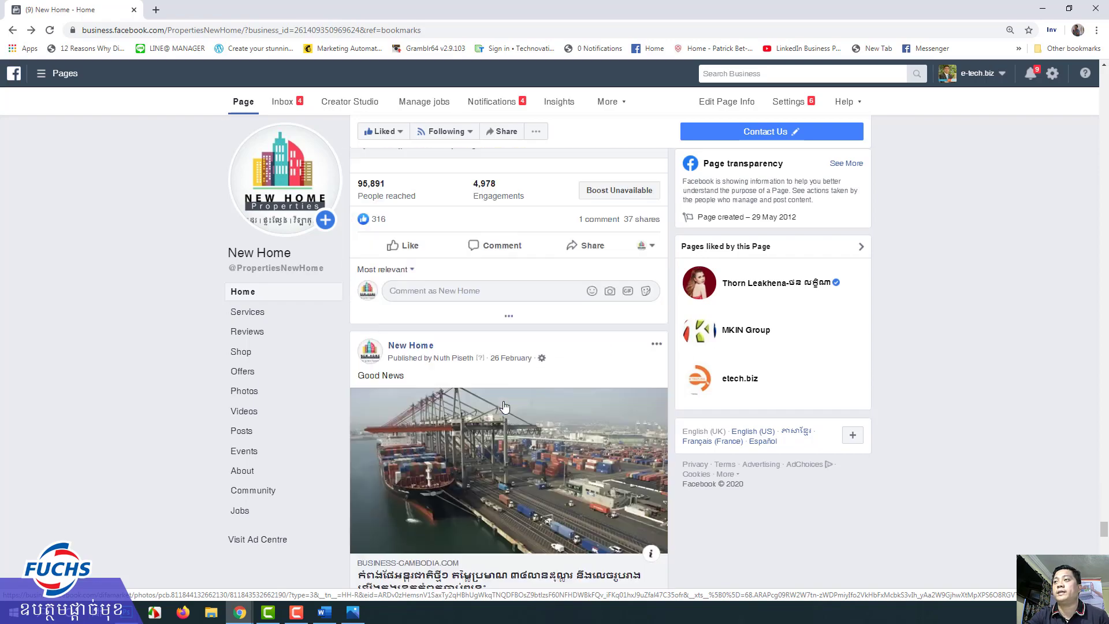
{"action": "scroll", "coordinate": [504, 407], "scroll_direction": "down", "scroll_amount": 5}
{"action": "scroll", "coordinate": [505, 407], "scroll_direction": "down", "scroll_amount": 5}
{"action": "scroll", "coordinate": [504, 407], "scroll_direction": "down", "scroll_amount": 5}
{"action": "scroll", "coordinate": [504, 407], "scroll_direction": "down", "scroll_amount": 5}
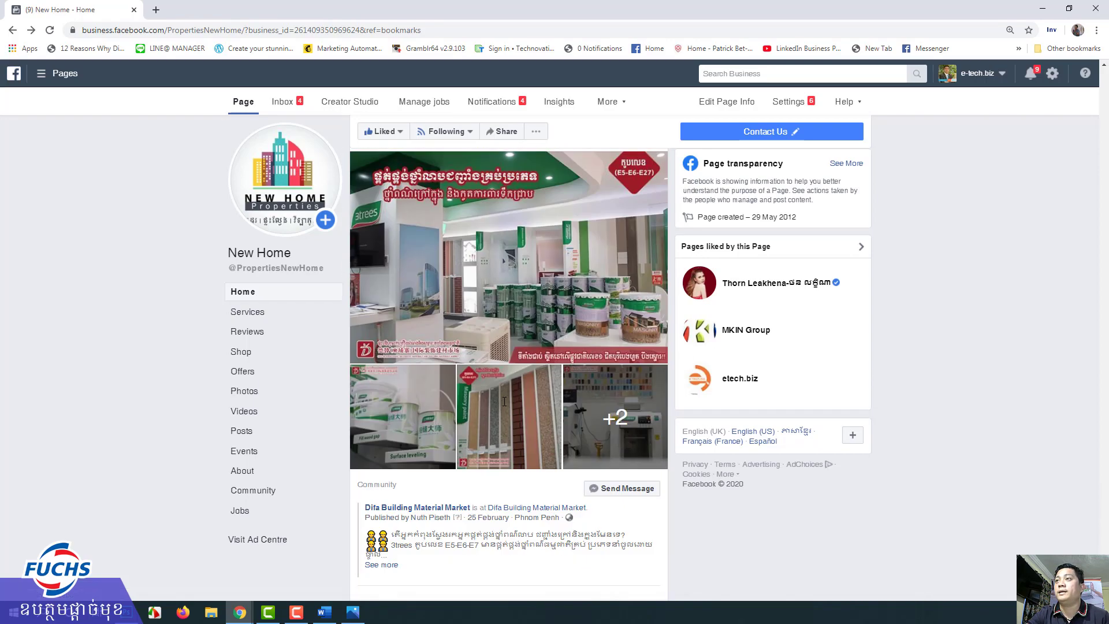
{"action": "scroll", "coordinate": [368, 196], "scroll_direction": "up", "scroll_amount": 1}
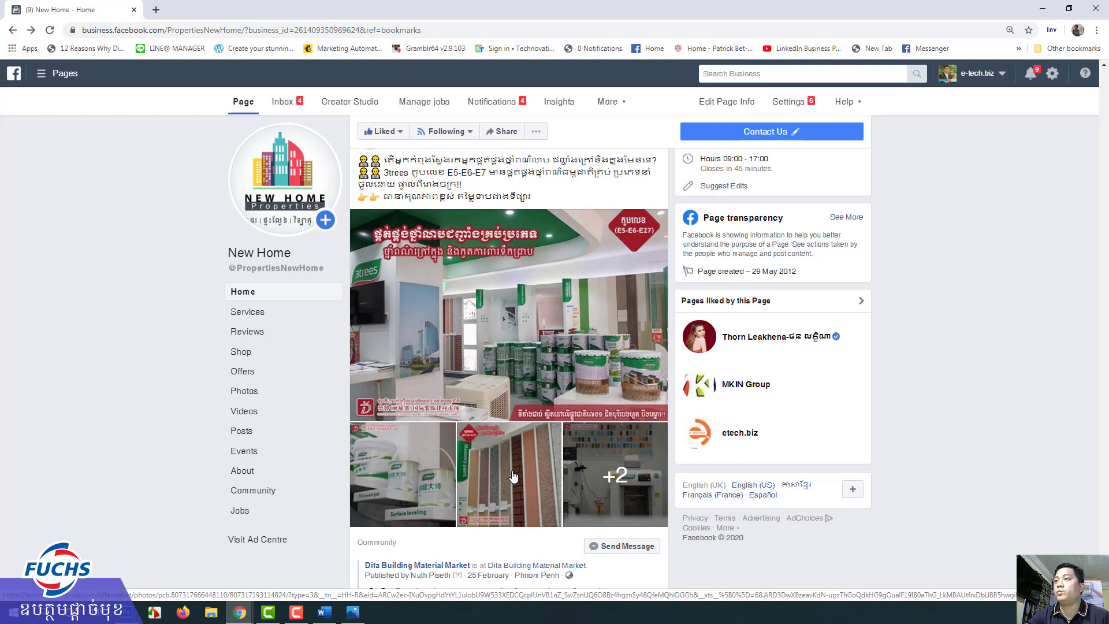
{"action": "scroll", "coordinate": [592, 475], "scroll_direction": "down", "scroll_amount": 5}
{"action": "scroll", "coordinate": [592, 475], "scroll_direction": "down", "scroll_amount": 6}
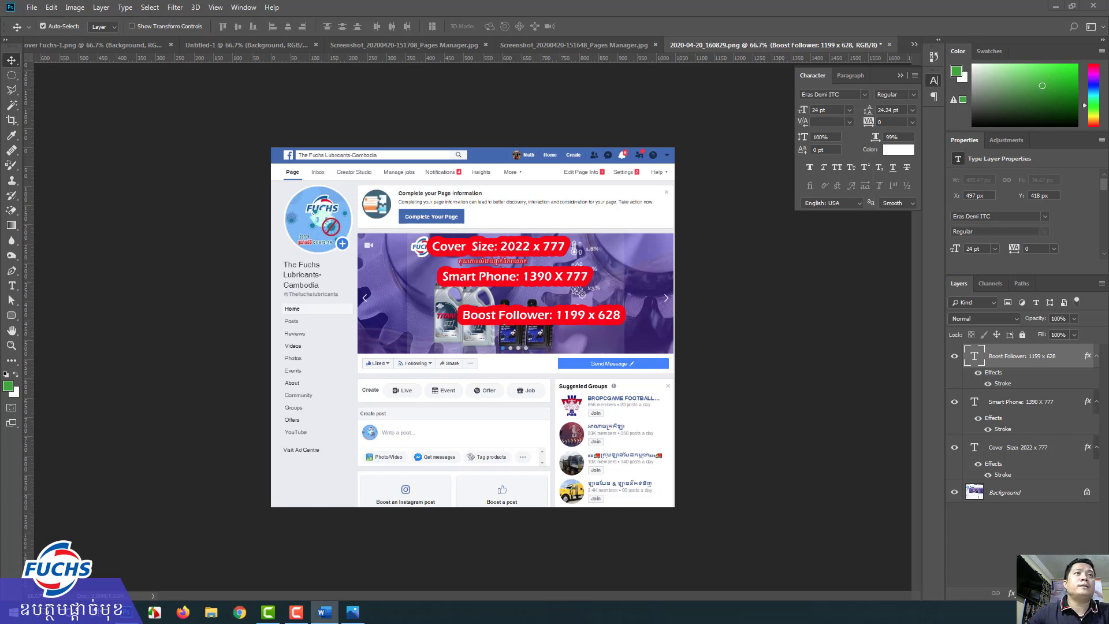
Close the cover-size mockup document and the Screenshot_151708 Pages Manager screenshot
{"action": "left_click", "coordinate": [890, 45]}
{"action": "left_click", "coordinate": [563, 228]}
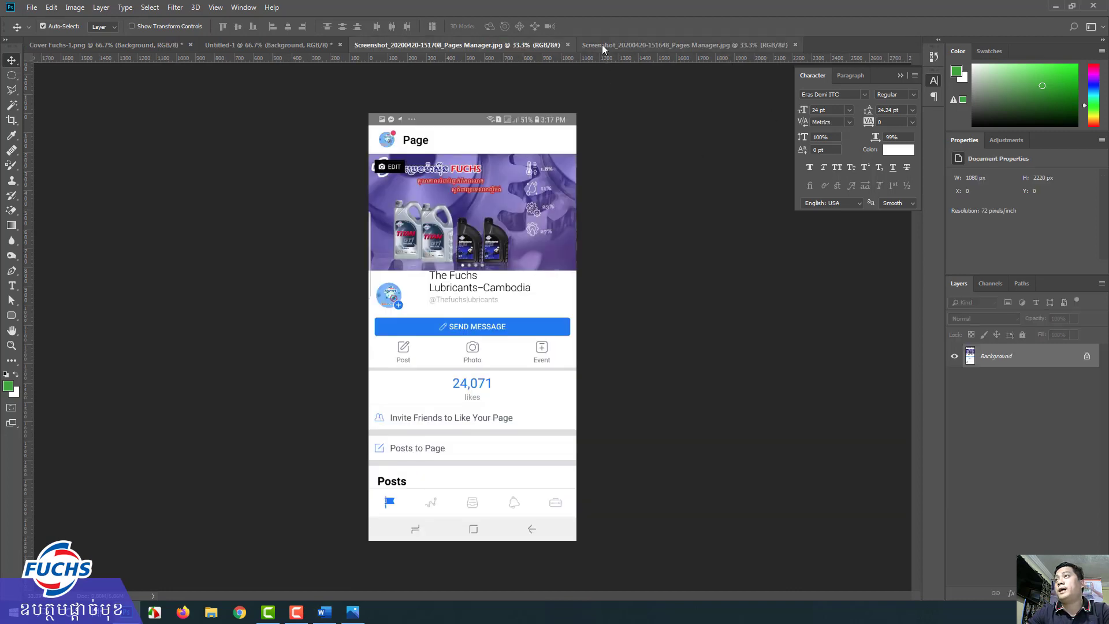
{"action": "left_click", "coordinate": [567, 44]}
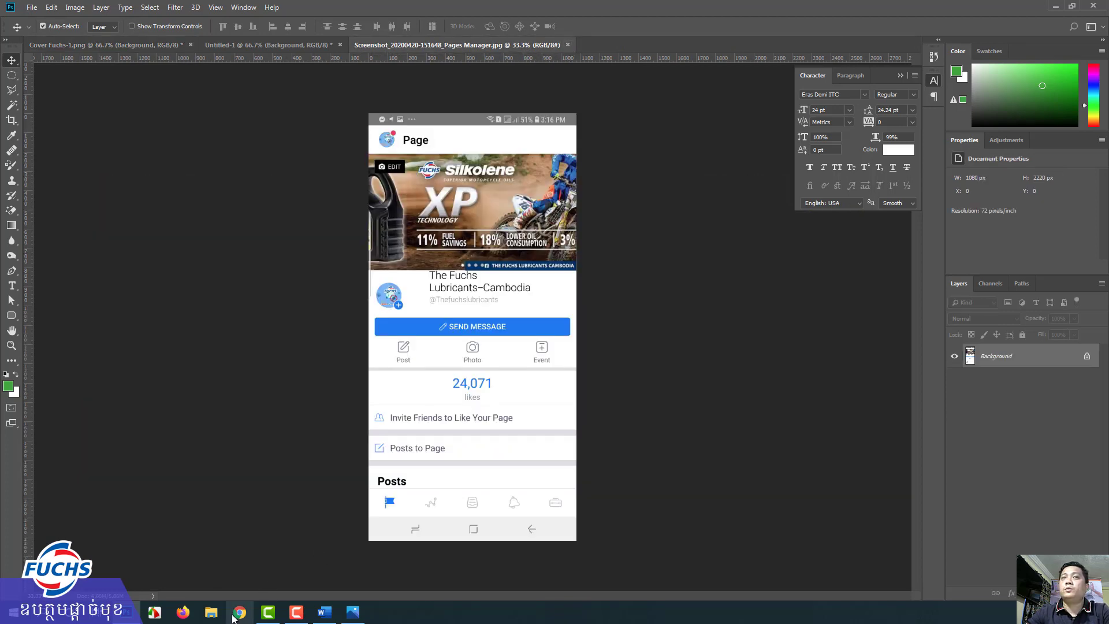
Compare the Silkolene XP and purple FUCHS cover slides in the maximized Chrome window
{"action": "left_click", "coordinate": [233, 618]}
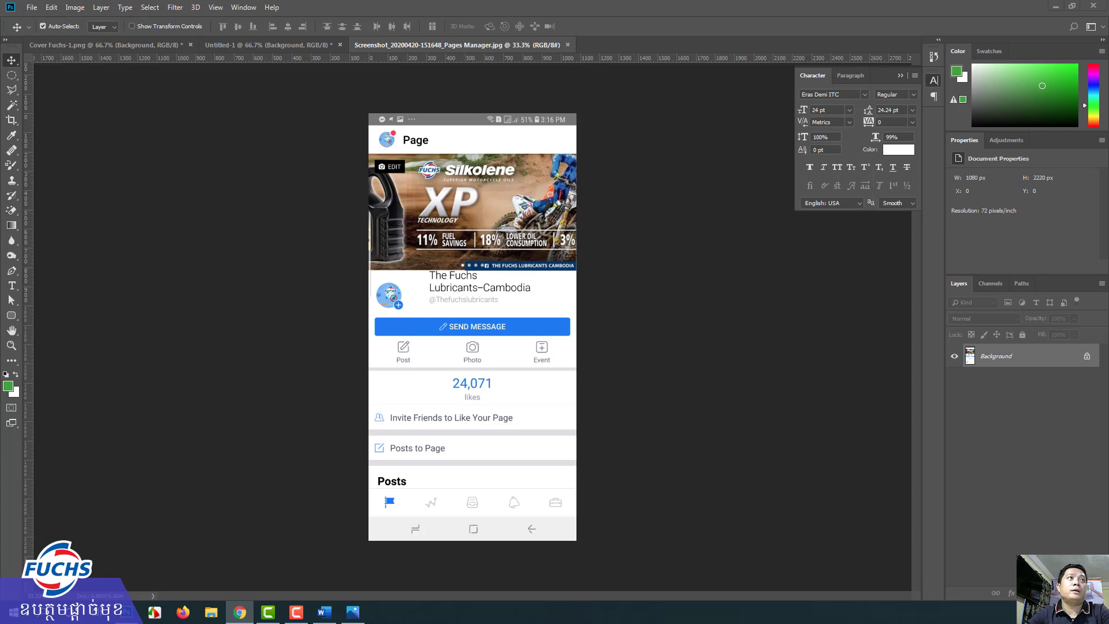
{"action": "key", "text": "alt+Tab"}
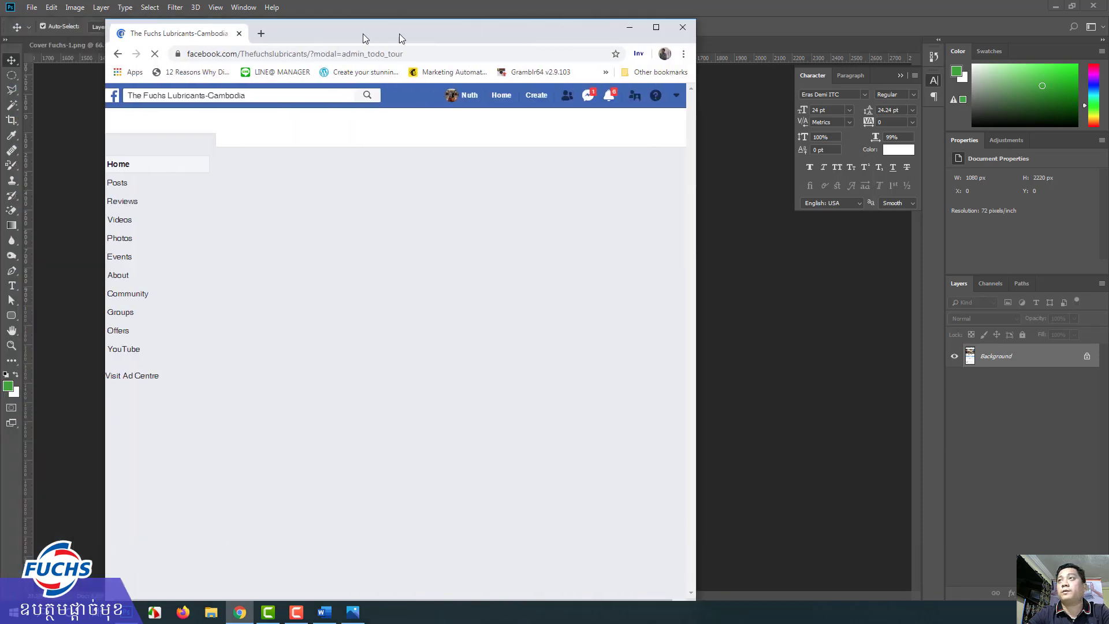
{"action": "left_click_drag", "start_coordinate": [399, 33], "coordinate": [431, 34]}
{"action": "double_click", "coordinate": [433, 33]}
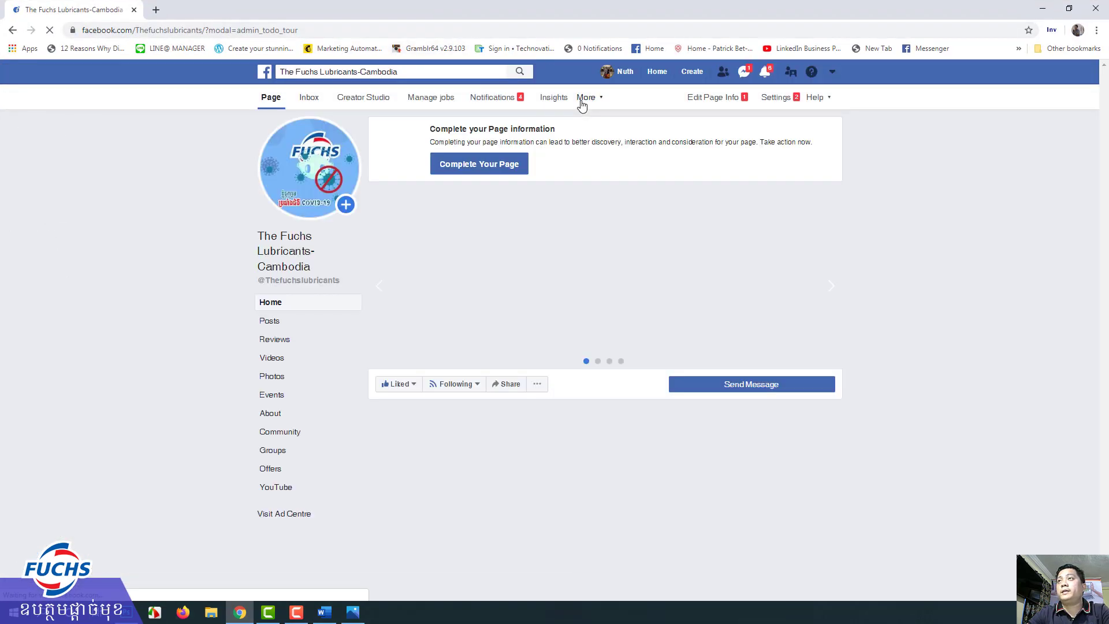
{"action": "left_click", "coordinate": [832, 286]}
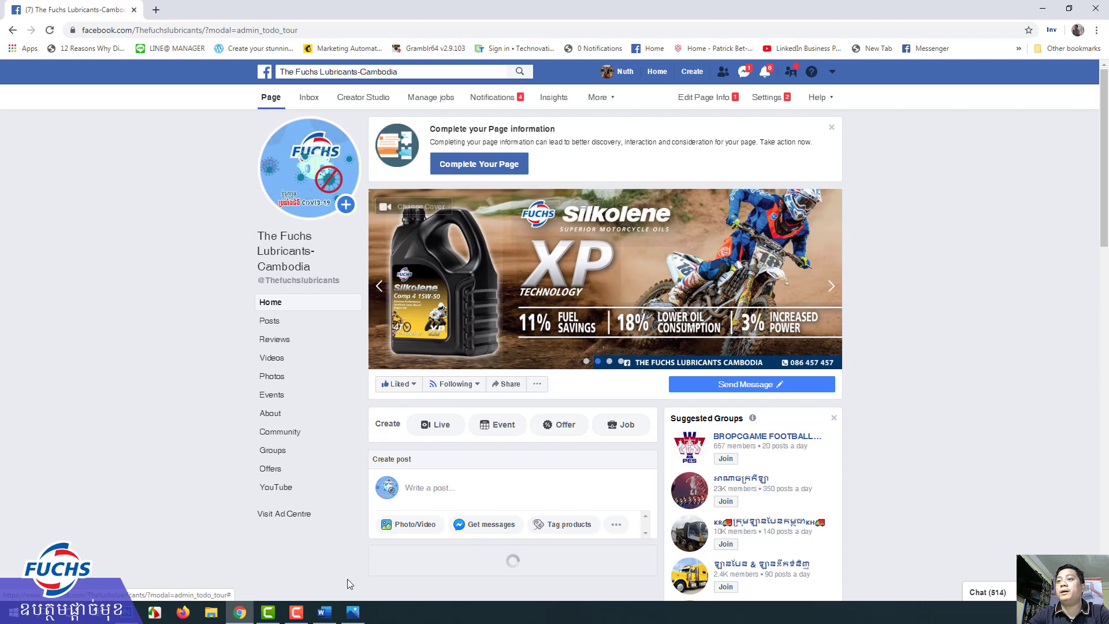
{"action": "left_click", "coordinate": [1040, 9]}
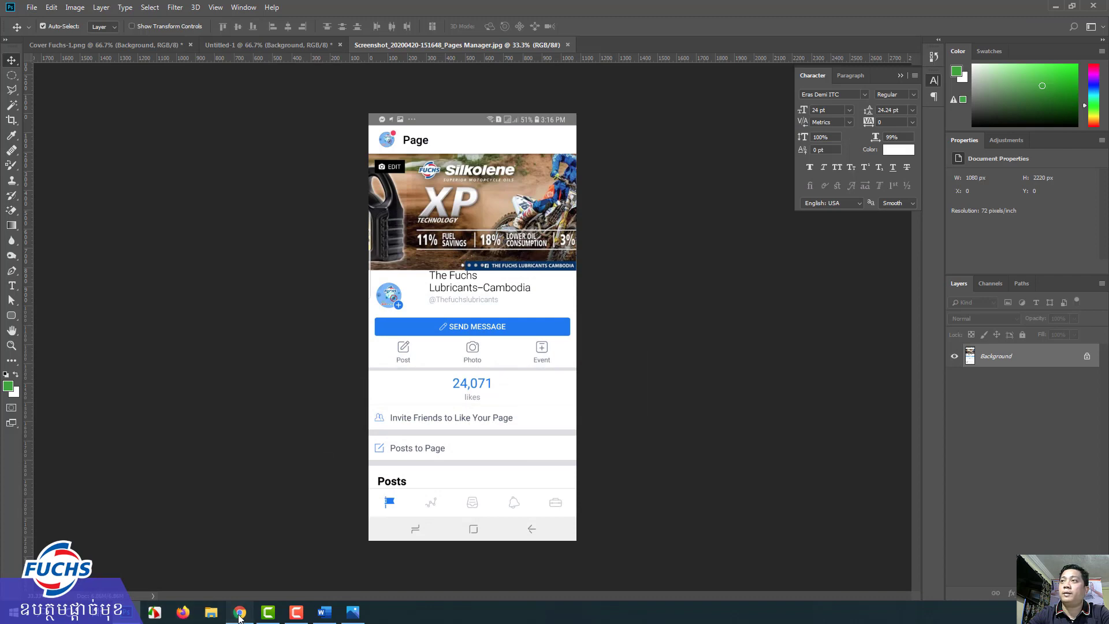
{"action": "left_click", "coordinate": [240, 612]}
{"action": "left_click", "coordinate": [379, 286]}
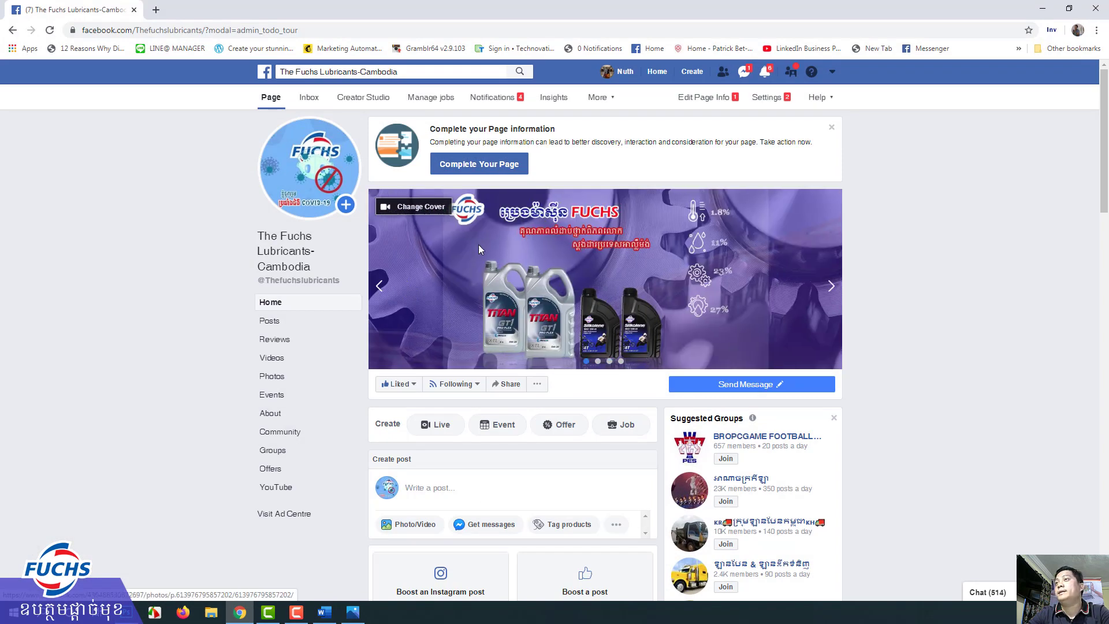
{"action": "left_click", "coordinate": [1042, 8]}
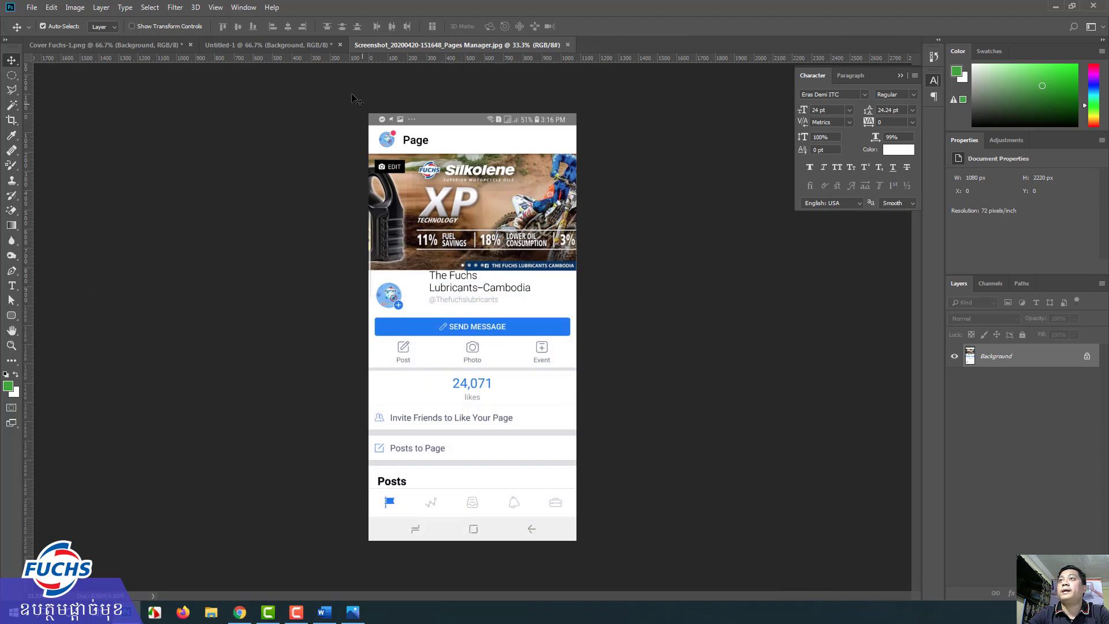
Close the phone screenshot document, leaving Untitled-1 open
{"action": "left_click", "coordinate": [315, 49]}
{"action": "left_click", "coordinate": [519, 46]}
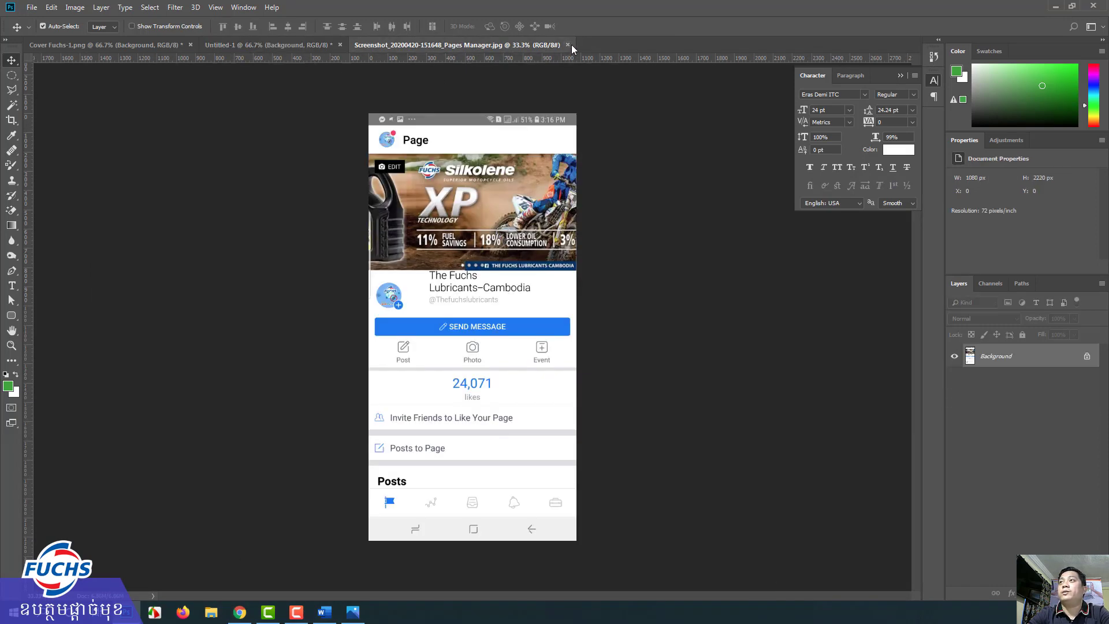
{"action": "left_click", "coordinate": [568, 44]}
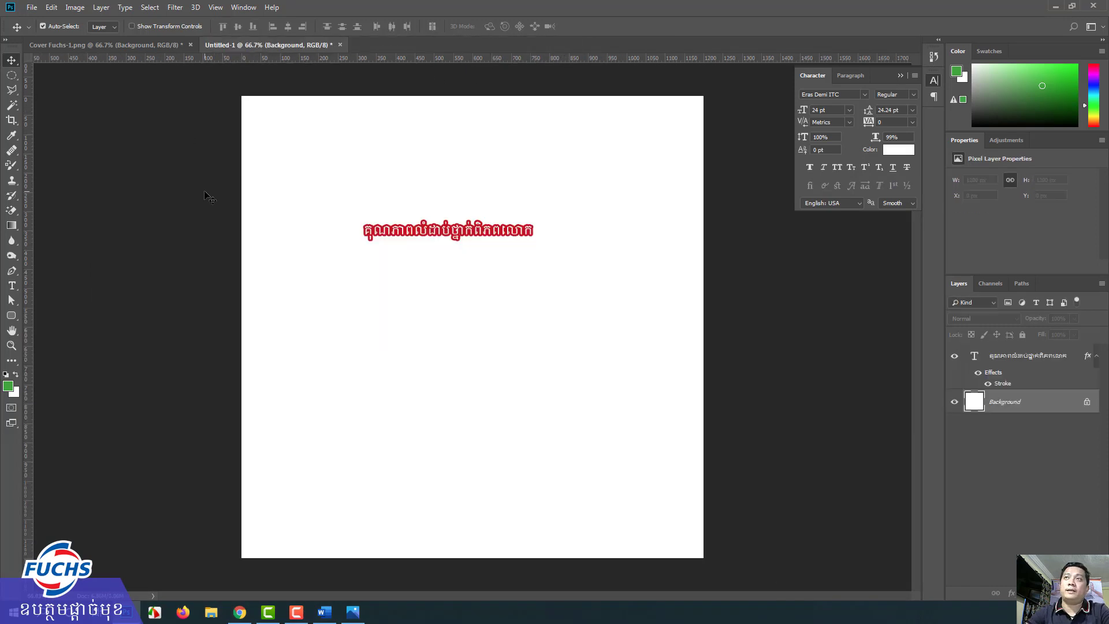
Close the Untitled-1 text document without saving changes
{"action": "left_click", "coordinate": [134, 44]}
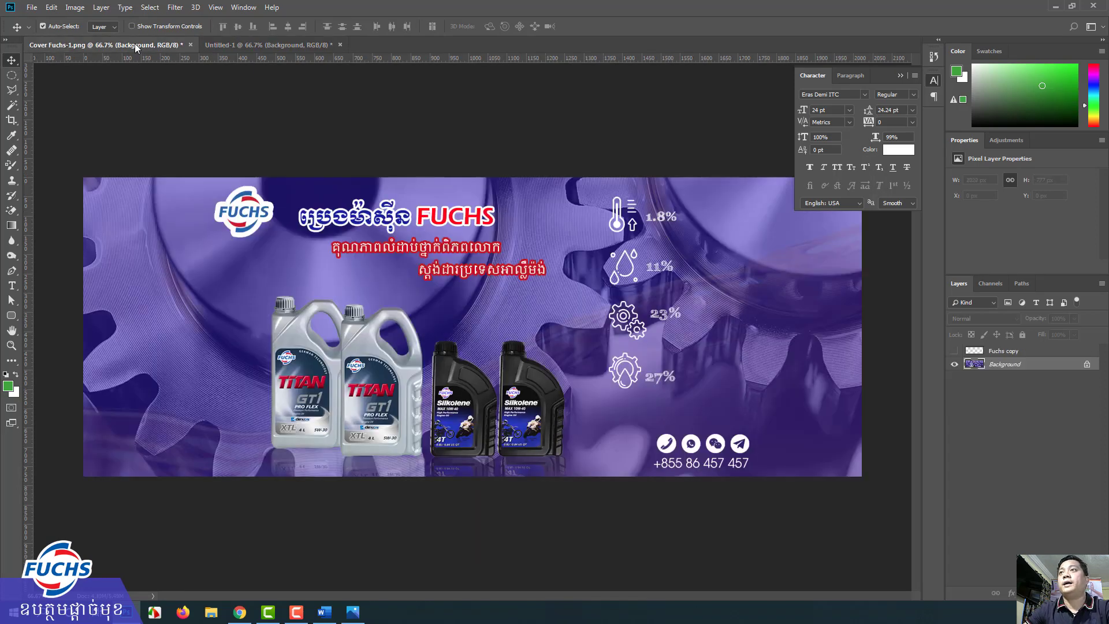
{"action": "left_click", "coordinate": [295, 44]}
{"action": "left_click", "coordinate": [341, 45]}
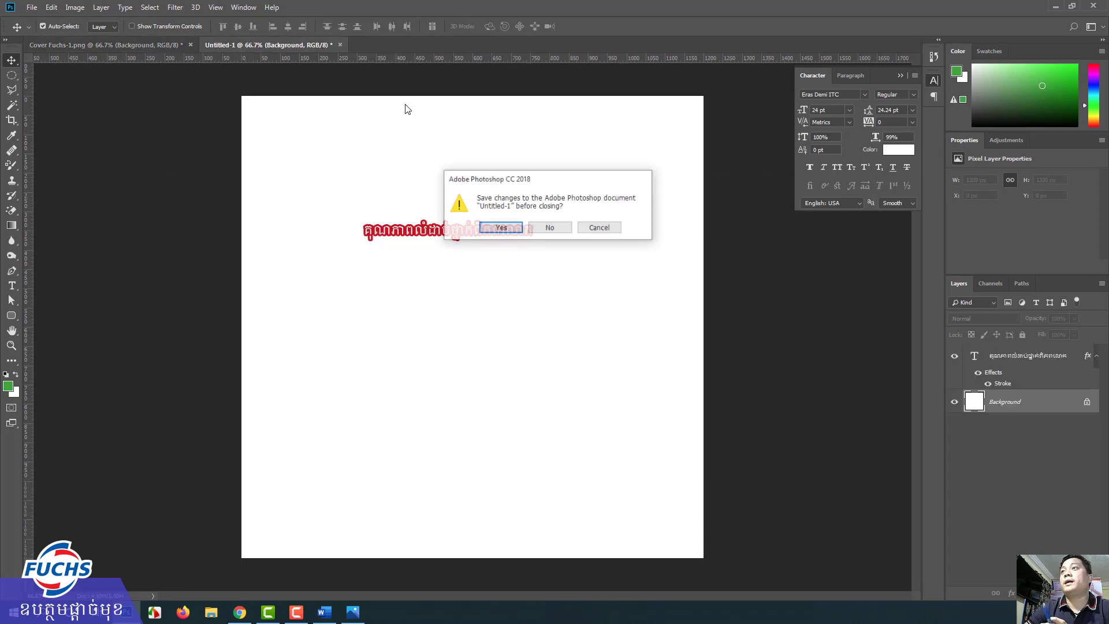
{"action": "left_click", "coordinate": [551, 228]}
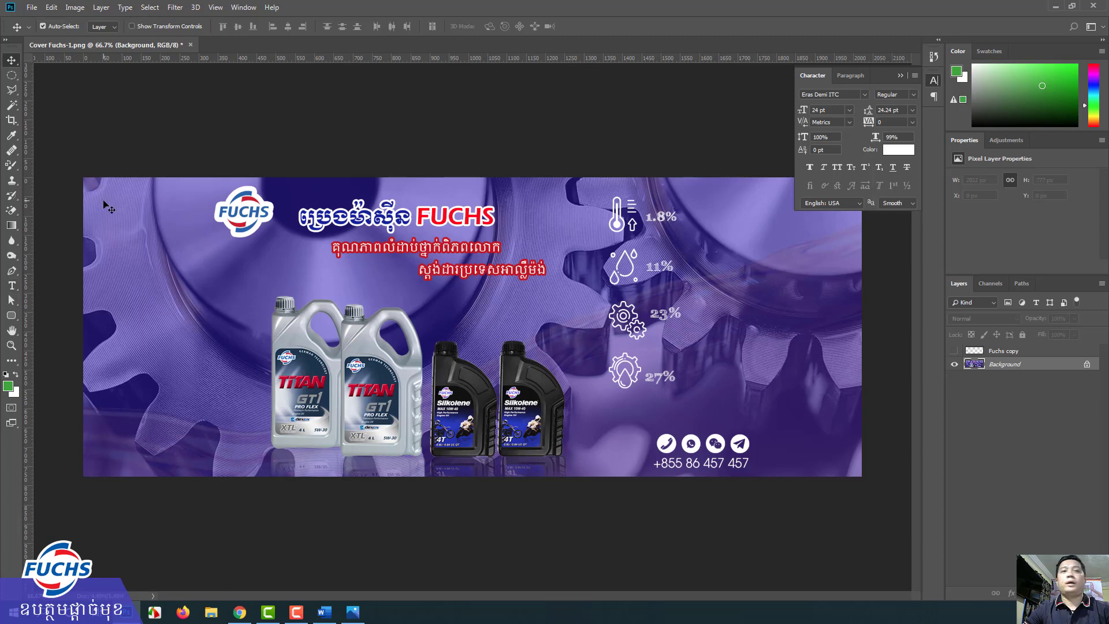
Create a new blank document 2022 px wide by 777 px high
{"action": "left_click", "coordinate": [32, 8]}
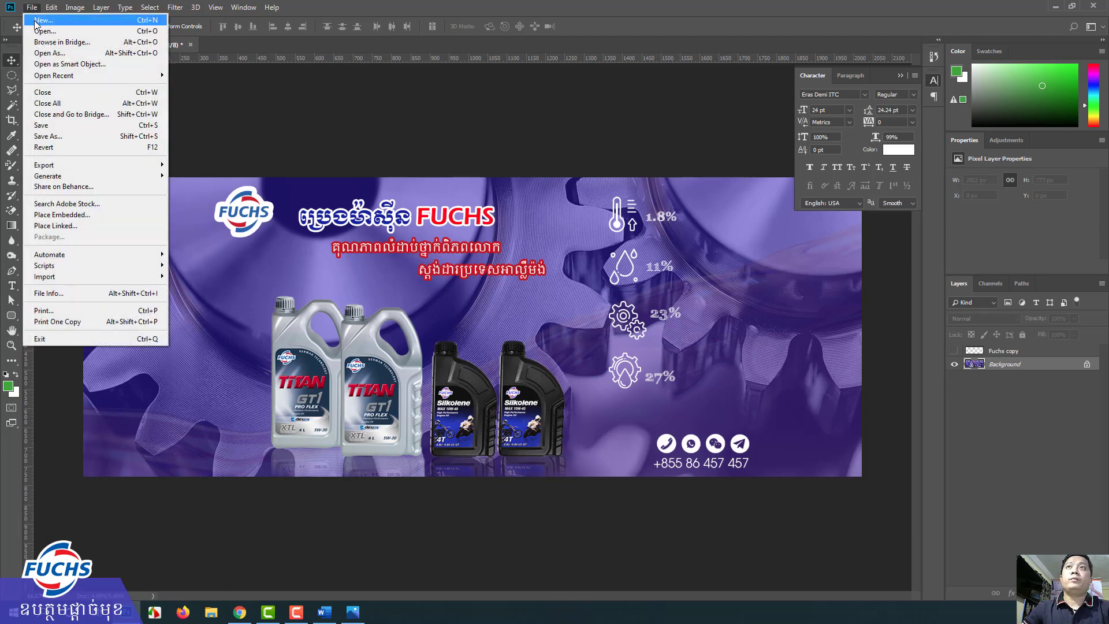
{"action": "left_click", "coordinate": [38, 21]}
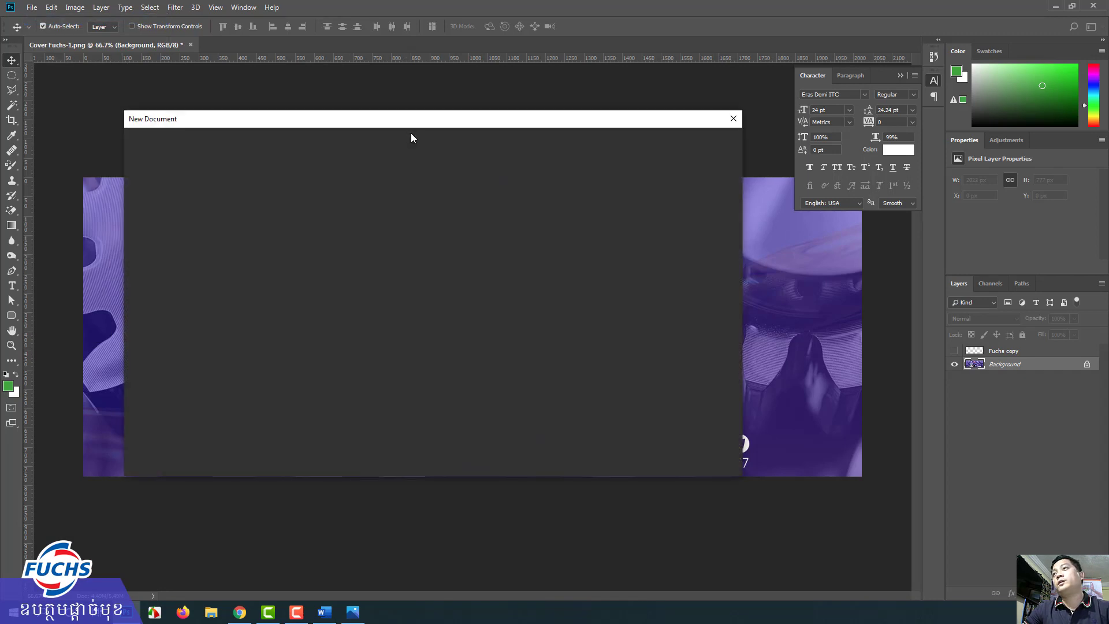
{"action": "double_click", "coordinate": [600, 223]}
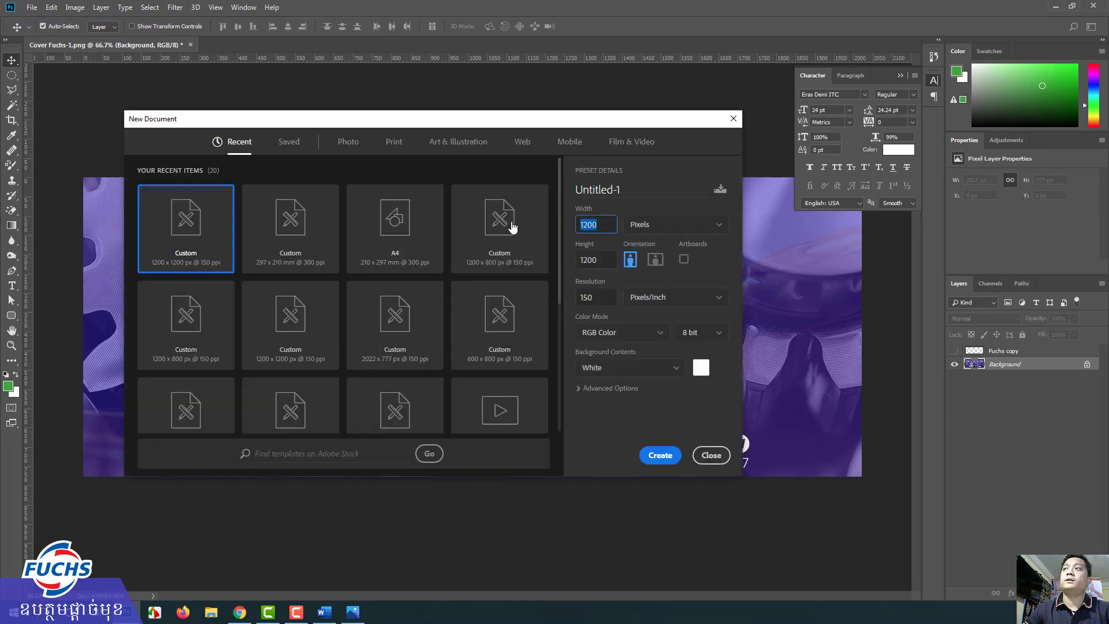
{"action": "type", "text": "2022"}
{"action": "key", "text": "Tab"}
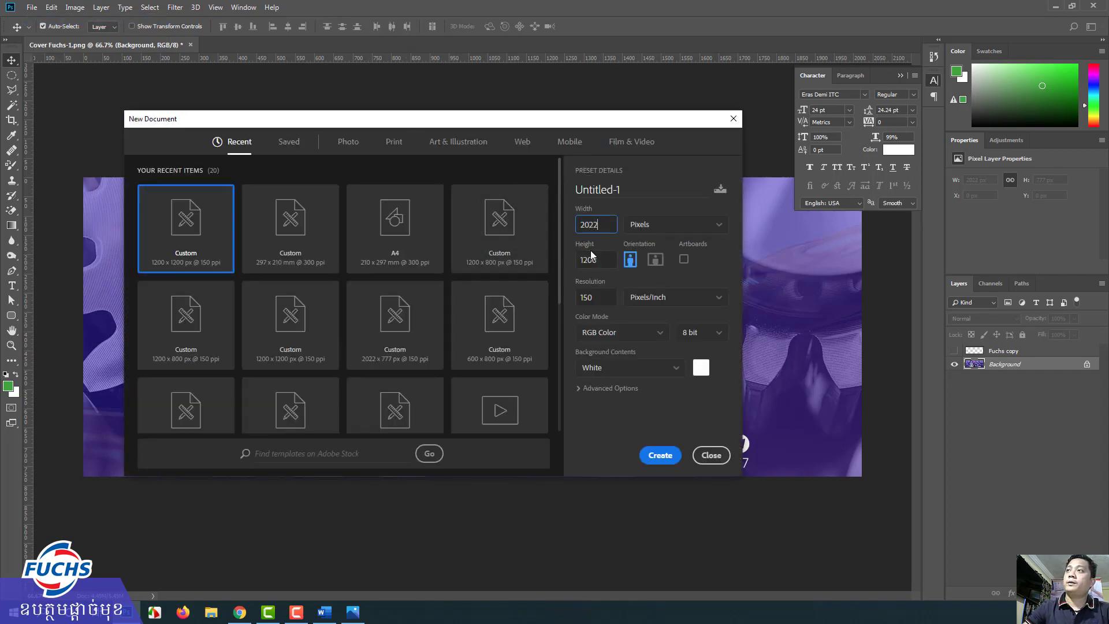
{"action": "type", "text": "777"}
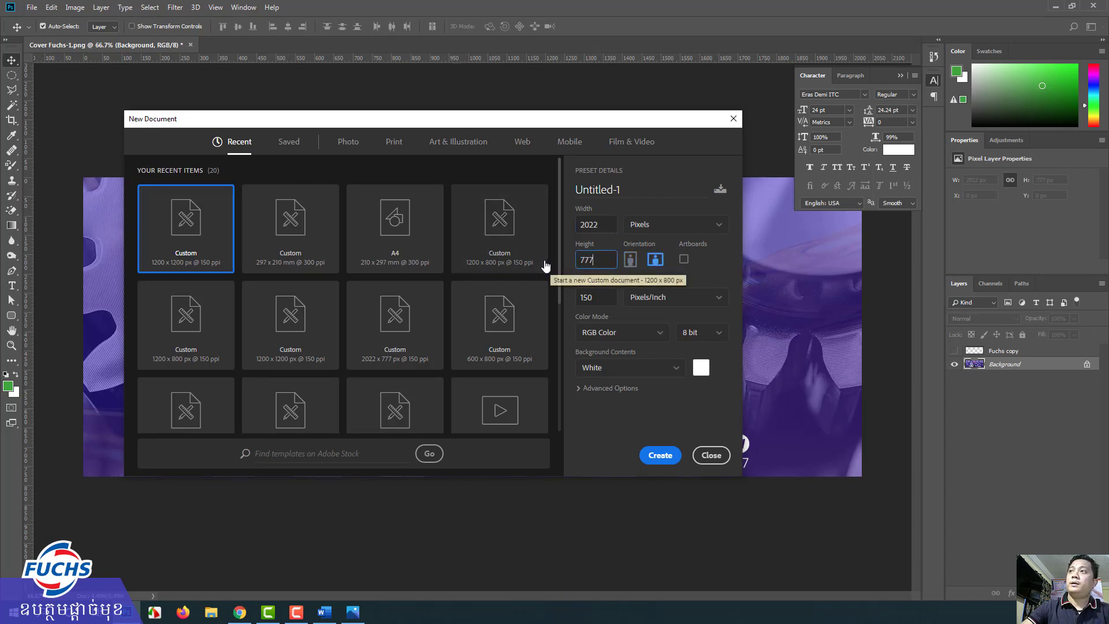
{"action": "left_click", "coordinate": [663, 455]}
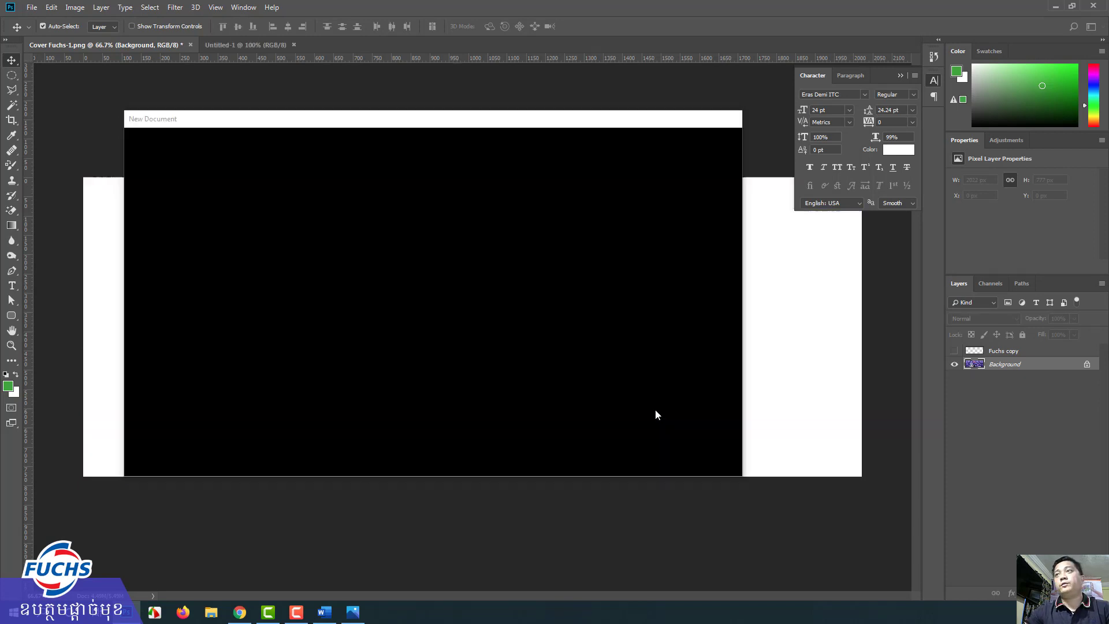
{"action": "left_click", "coordinate": [11, 299]}
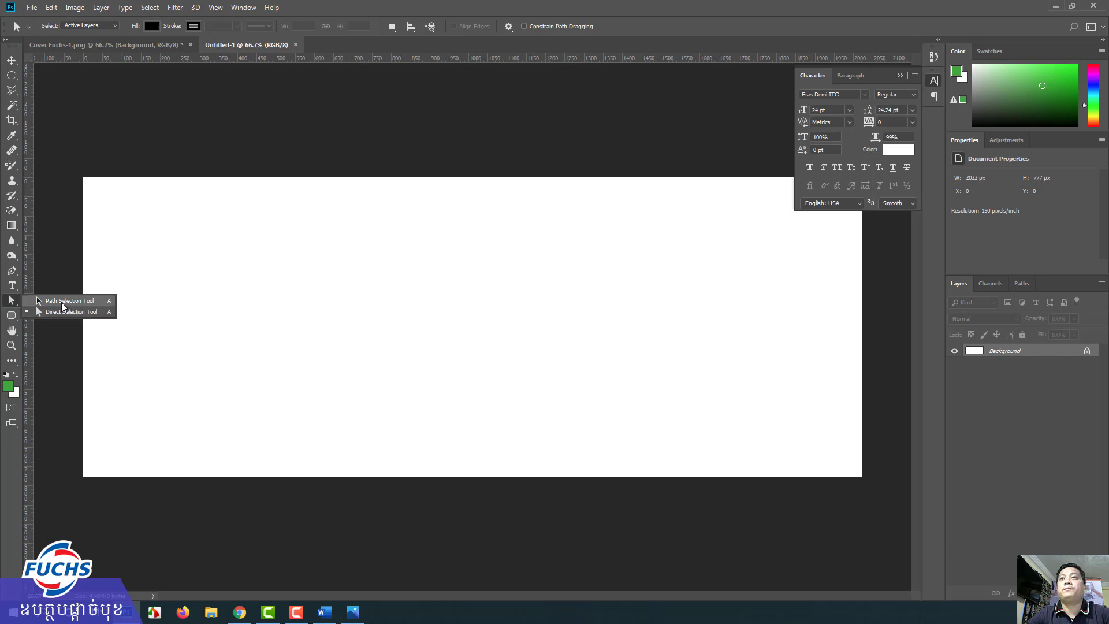
{"action": "left_click", "coordinate": [11, 270]}
{"action": "left_click", "coordinate": [245, 306]}
{"action": "left_click_drag", "start_coordinate": [421, 273], "coordinate": [460, 314]}
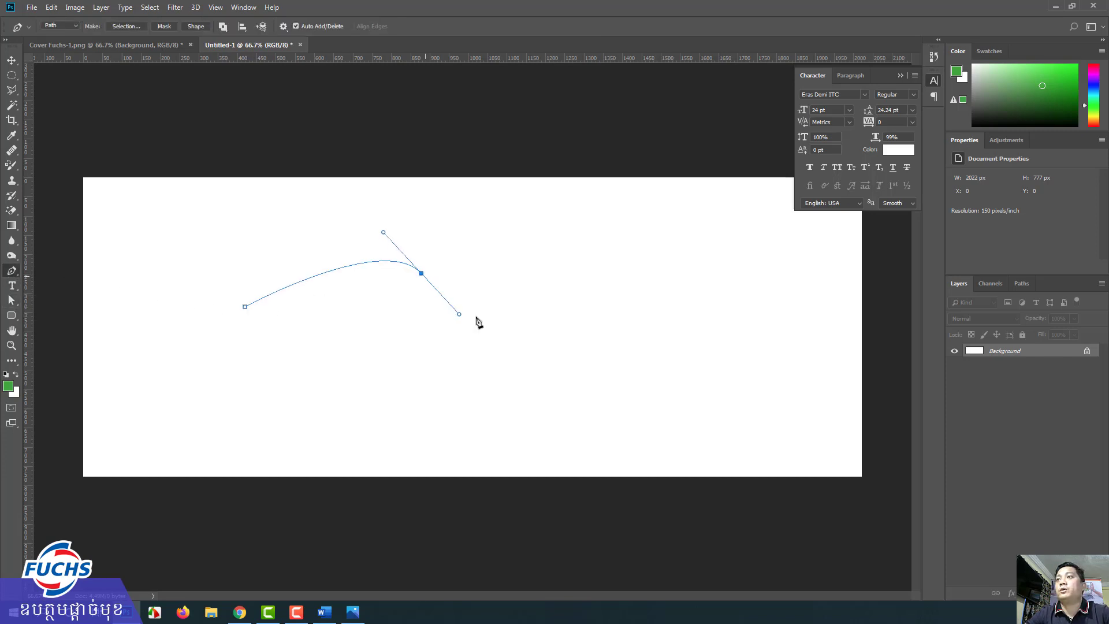
{"action": "left_click_drag", "start_coordinate": [508, 364], "coordinate": [461, 411]}
{"action": "left_click_drag", "start_coordinate": [352, 420], "coordinate": [243, 408]}
{"action": "left_click_drag", "start_coordinate": [188, 349], "coordinate": [203, 321]}
{"action": "left_click", "coordinate": [245, 307]}
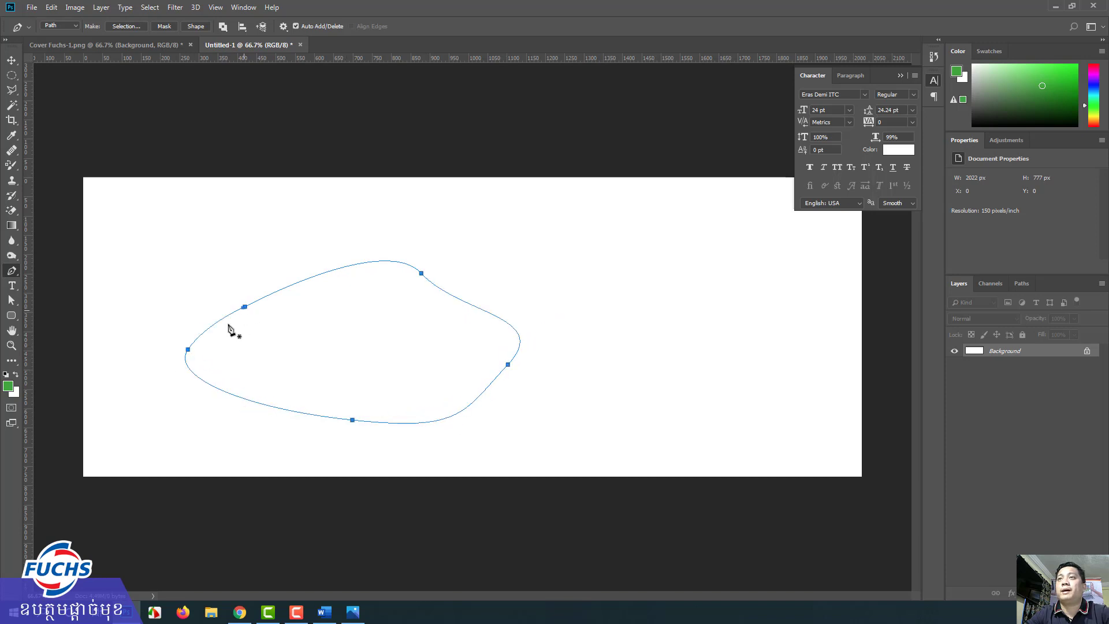
{"action": "left_click", "coordinate": [11, 301]}
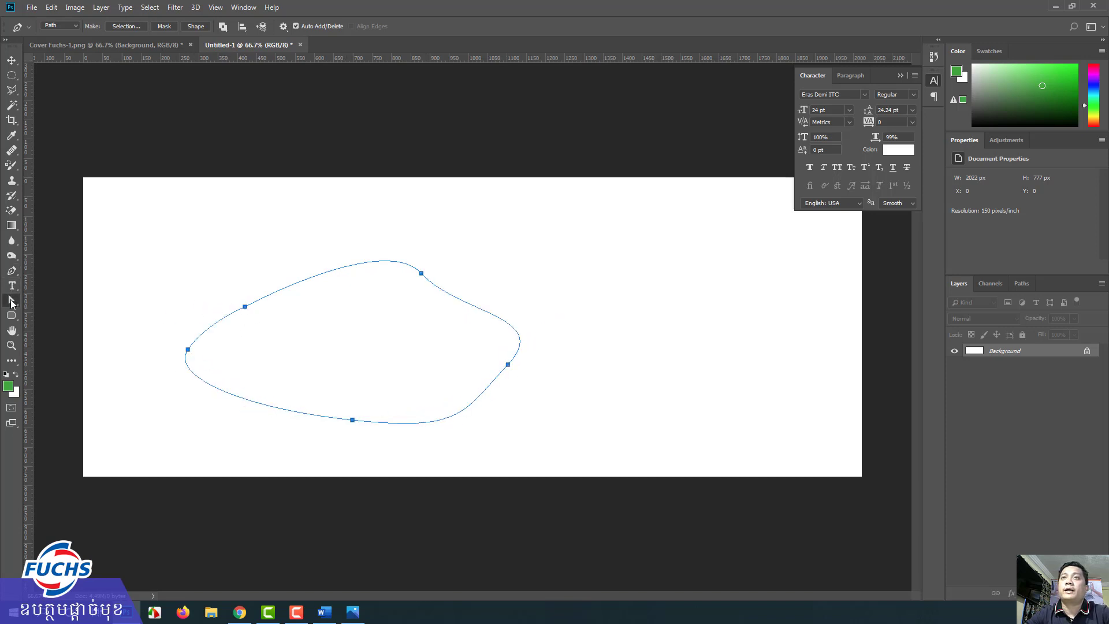
{"action": "left_click", "coordinate": [46, 308]}
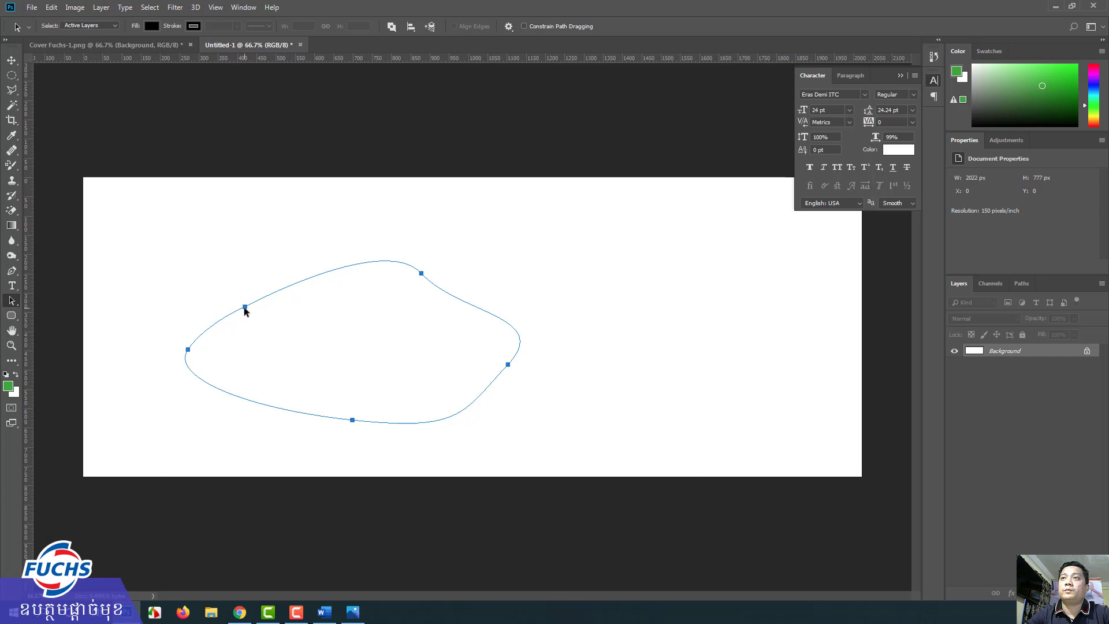
{"action": "left_click_drag", "start_coordinate": [245, 307], "coordinate": [393, 263]}
{"action": "right_click", "coordinate": [16, 307]}
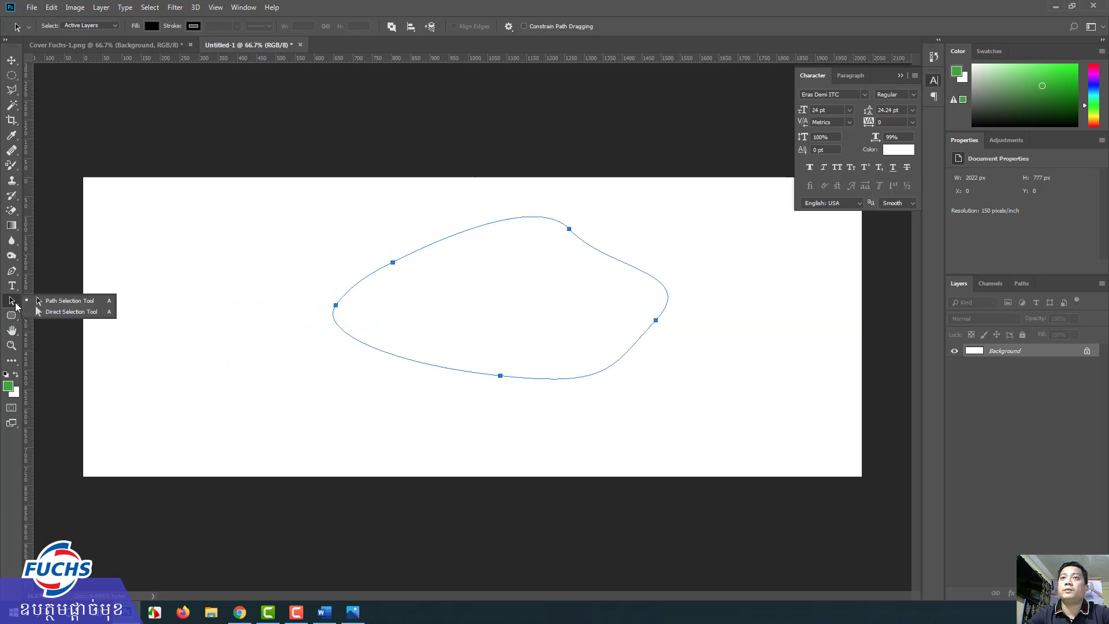
{"action": "left_click", "coordinate": [47, 312]}
{"action": "mouse_move", "coordinate": [292, 283]}
{"action": "left_mouse_down"}
{"action": "mouse_move", "coordinate": [341, 321]}
{"action": "mouse_move", "coordinate": [382, 324]}
{"action": "mouse_move", "coordinate": [321, 292]}
{"action": "mouse_move", "coordinate": [341, 346]}
{"action": "mouse_move", "coordinate": [345, 312]}
{"action": "left_mouse_up"}
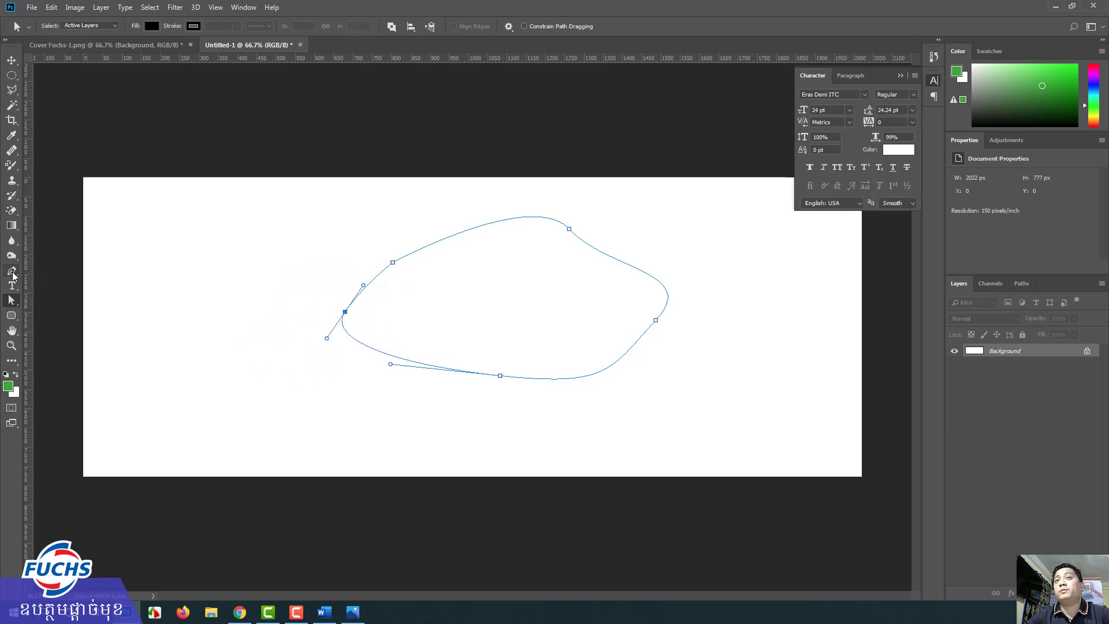
{"action": "left_click", "coordinate": [11, 271]}
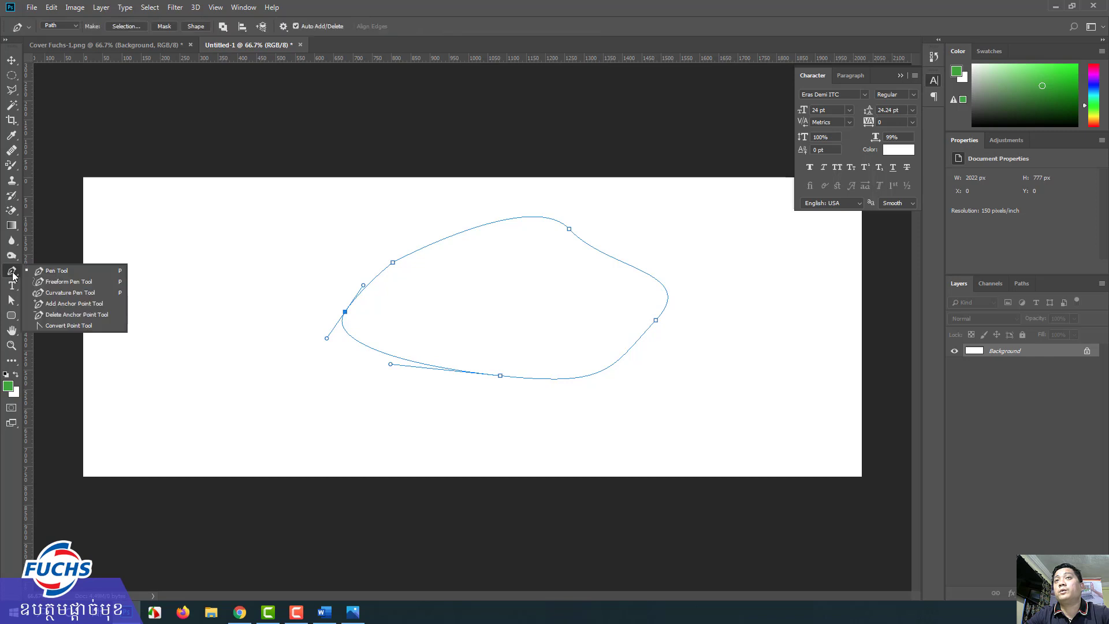
{"action": "left_click", "coordinate": [50, 272]}
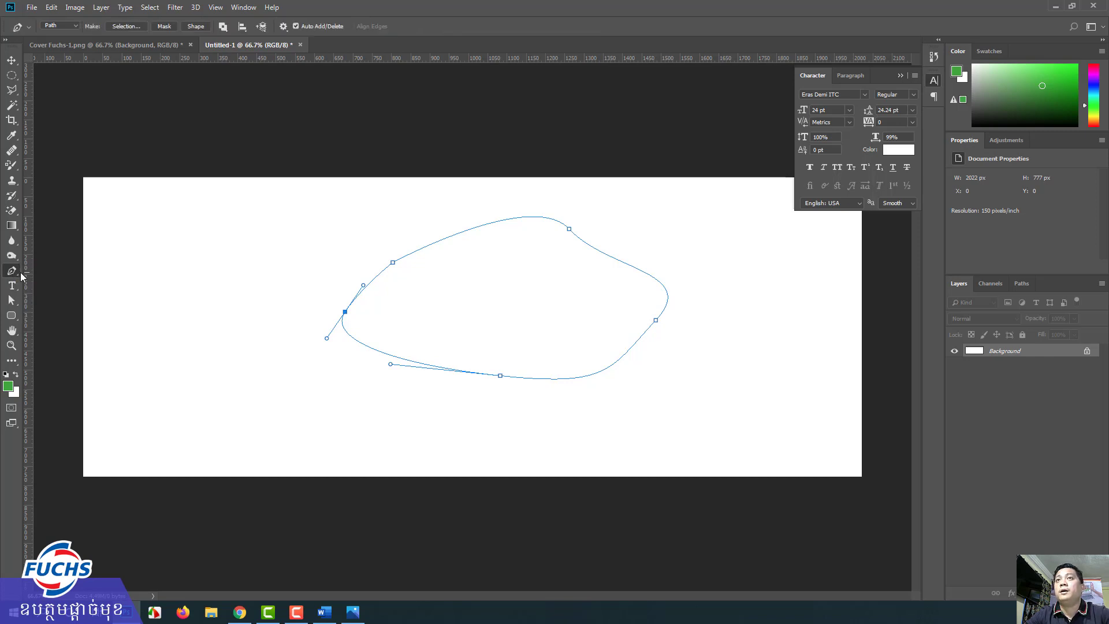
{"action": "left_click", "coordinate": [19, 65]}
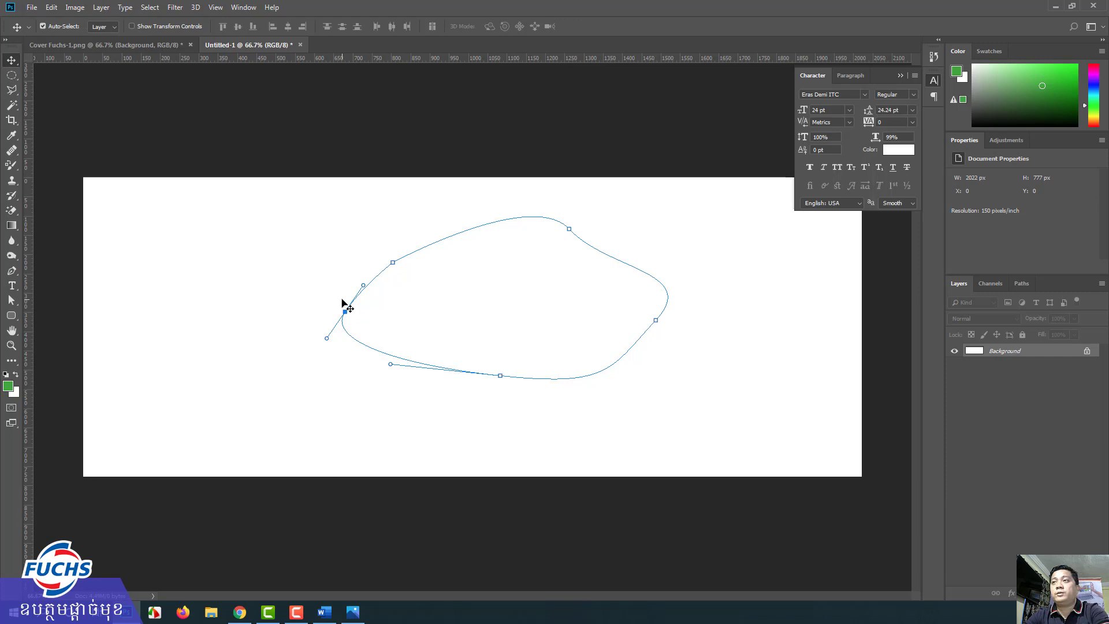
{"action": "key", "text": "ctrl+Return"}
{"action": "key", "text": "ctrl+d"}
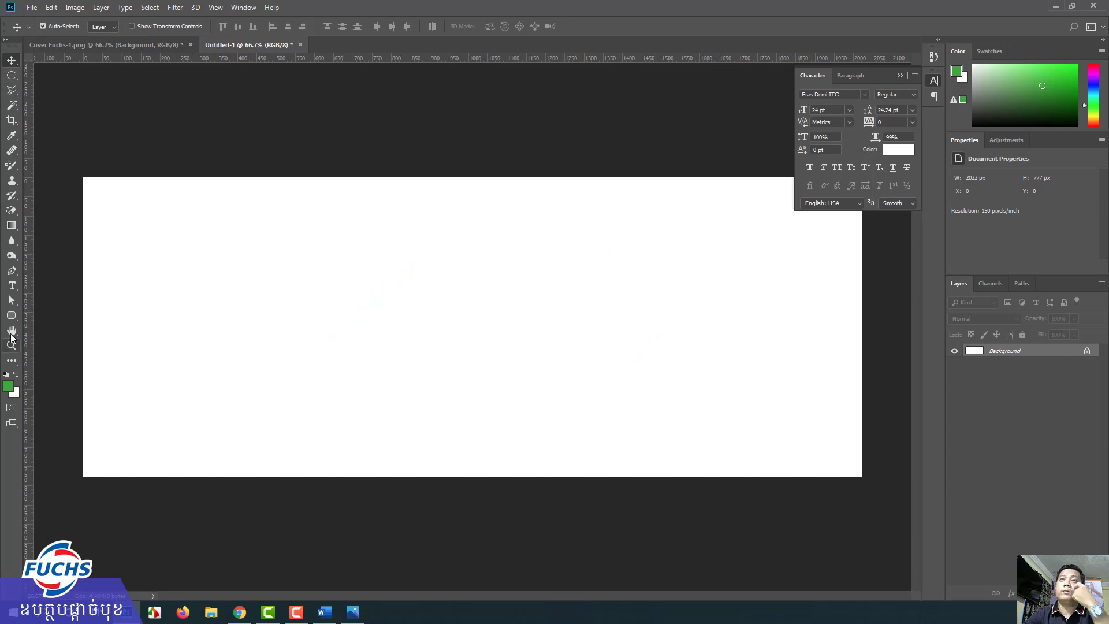
{"action": "left_click", "coordinate": [13, 317]}
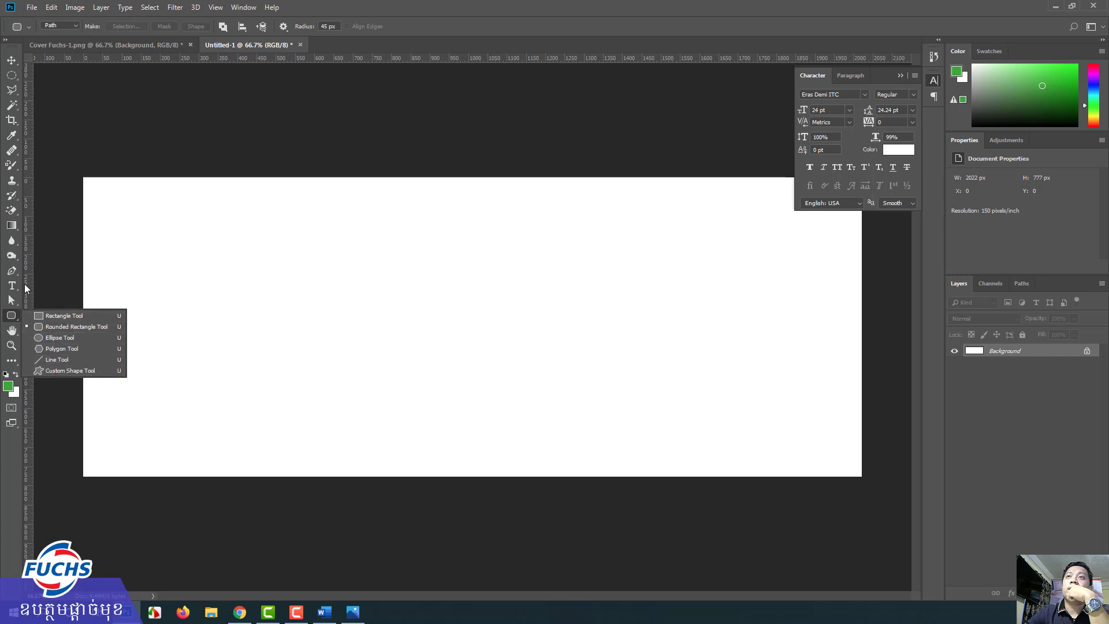
{"action": "left_click", "coordinate": [12, 75]}
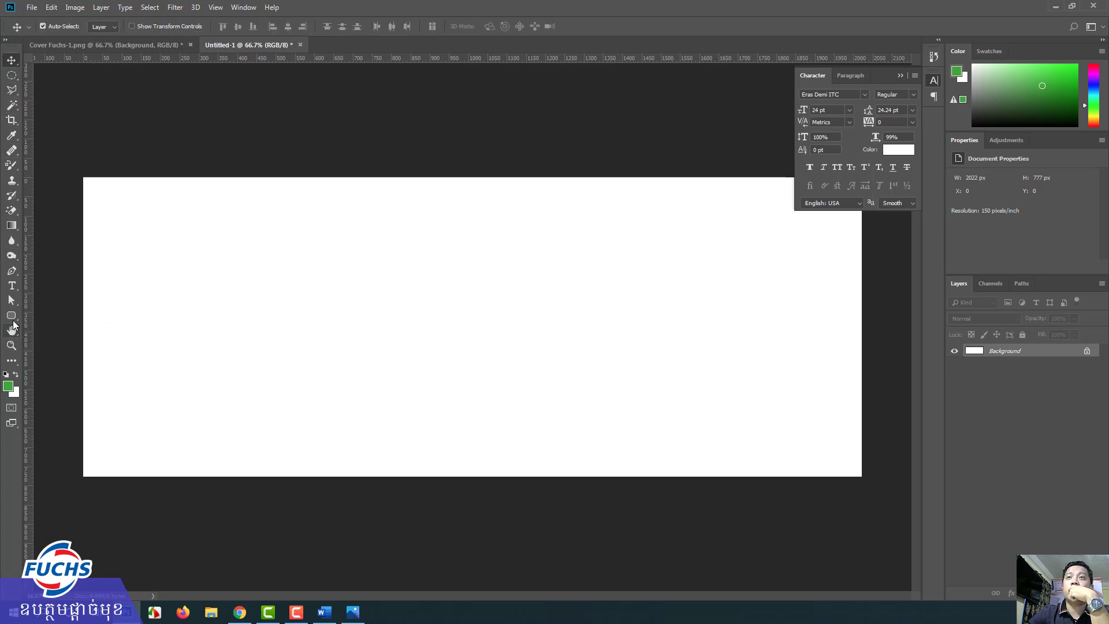
{"action": "left_click_drag", "start_coordinate": [12, 316], "coordinate": [36, 317]}
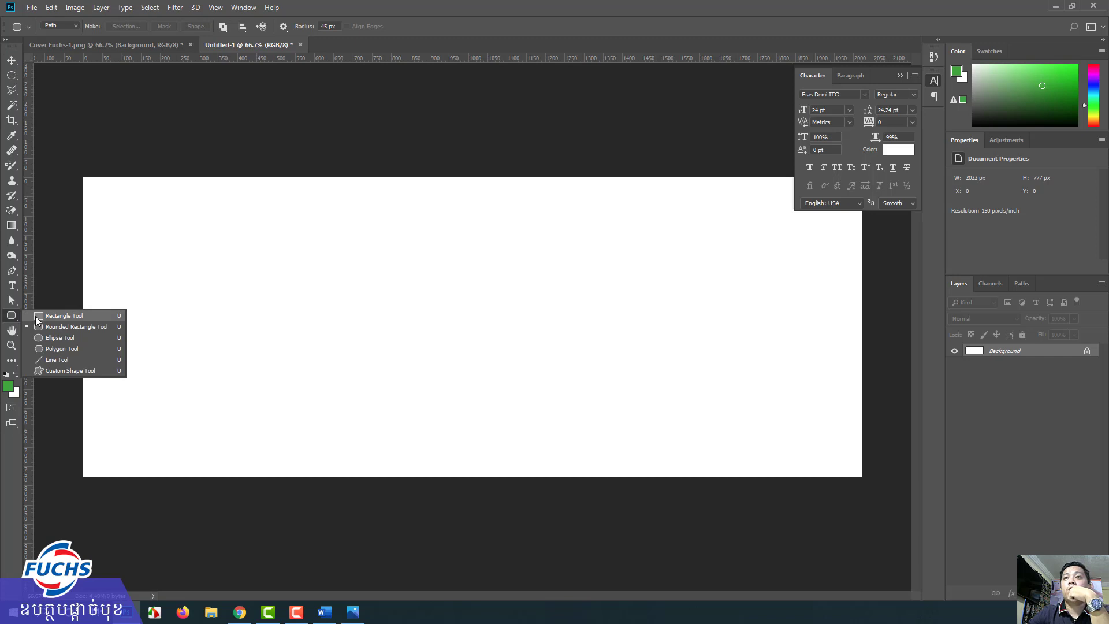
{"action": "left_click", "coordinate": [36, 317]}
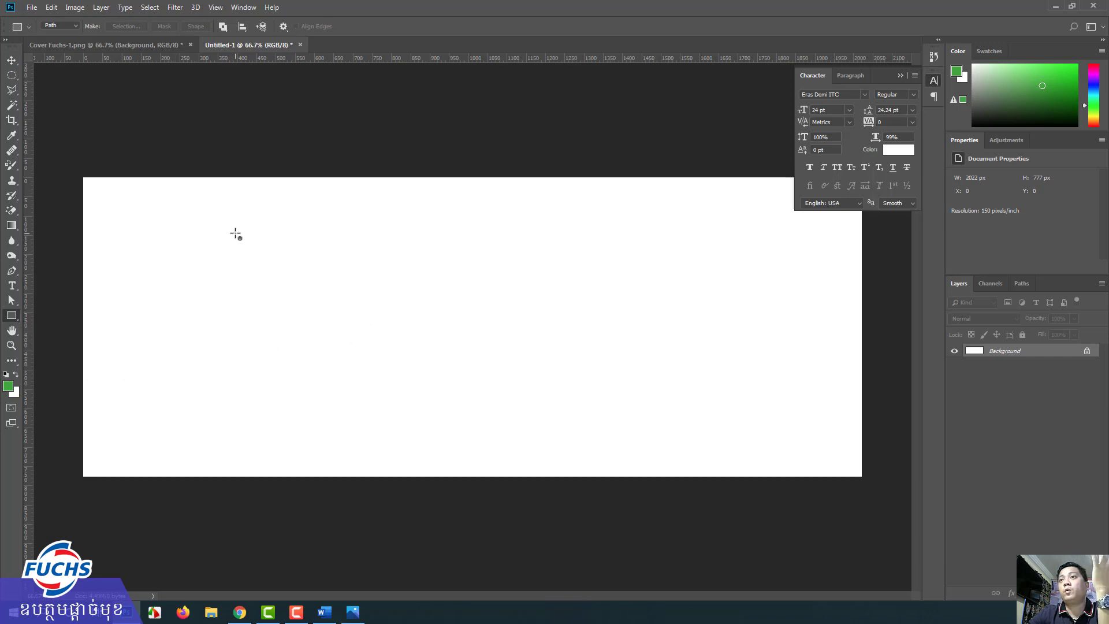
{"action": "left_click_drag", "start_coordinate": [235, 234], "coordinate": [463, 400]}
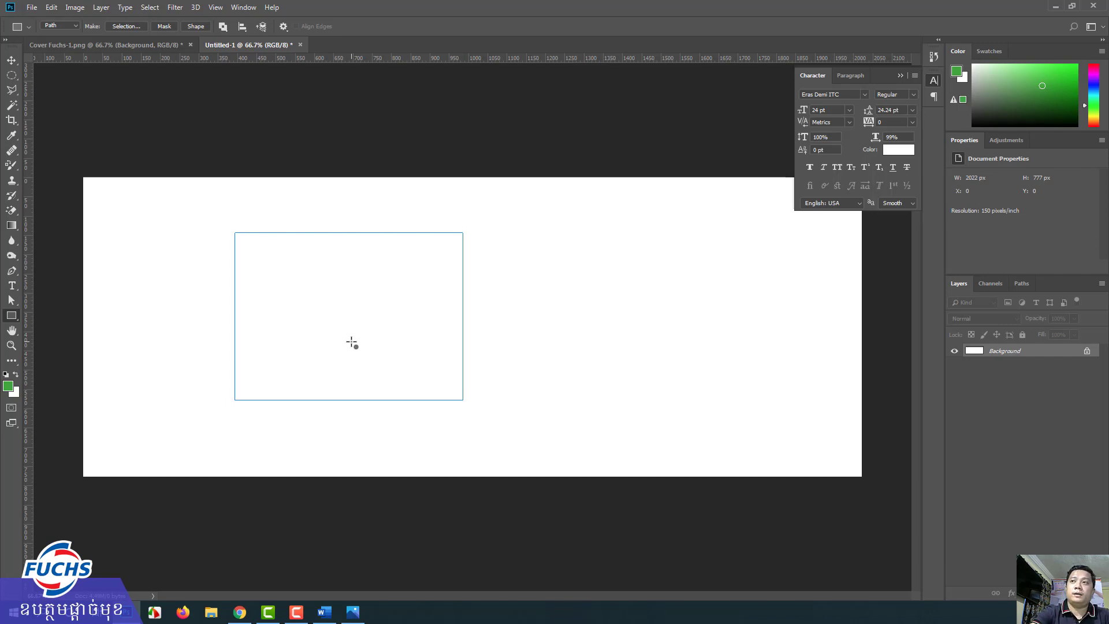
{"action": "key", "text": "ctrl+Return"}
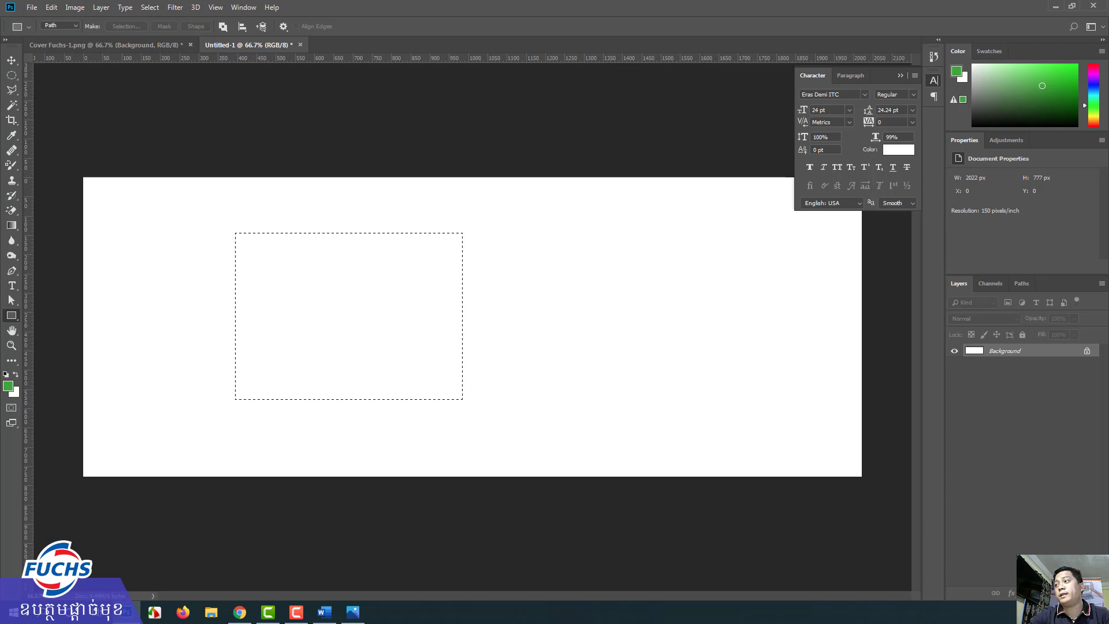
{"action": "key", "text": "ctrl+shift+alt+n"}
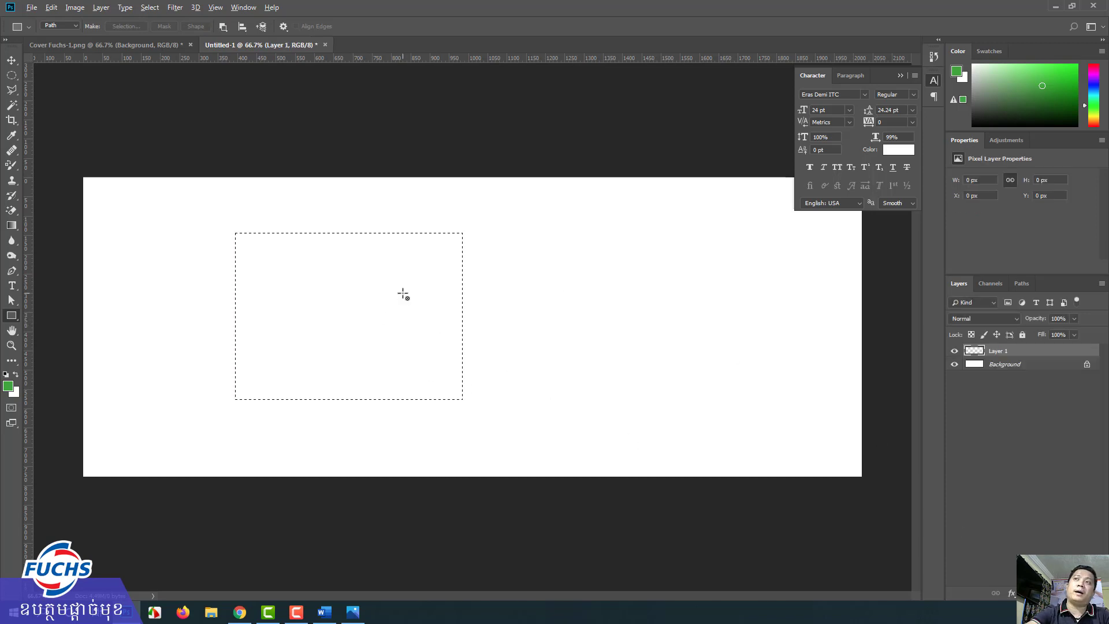
{"action": "key", "text": "alt+BackSpace"}
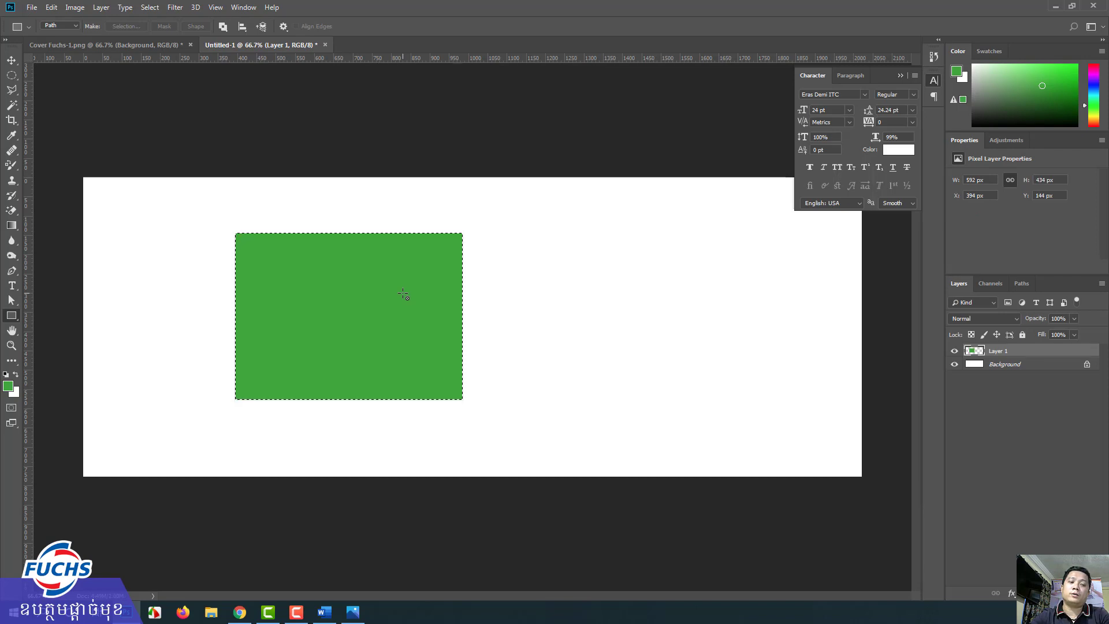
{"action": "key", "text": "ctrl+d"}
{"action": "key", "text": "v"}
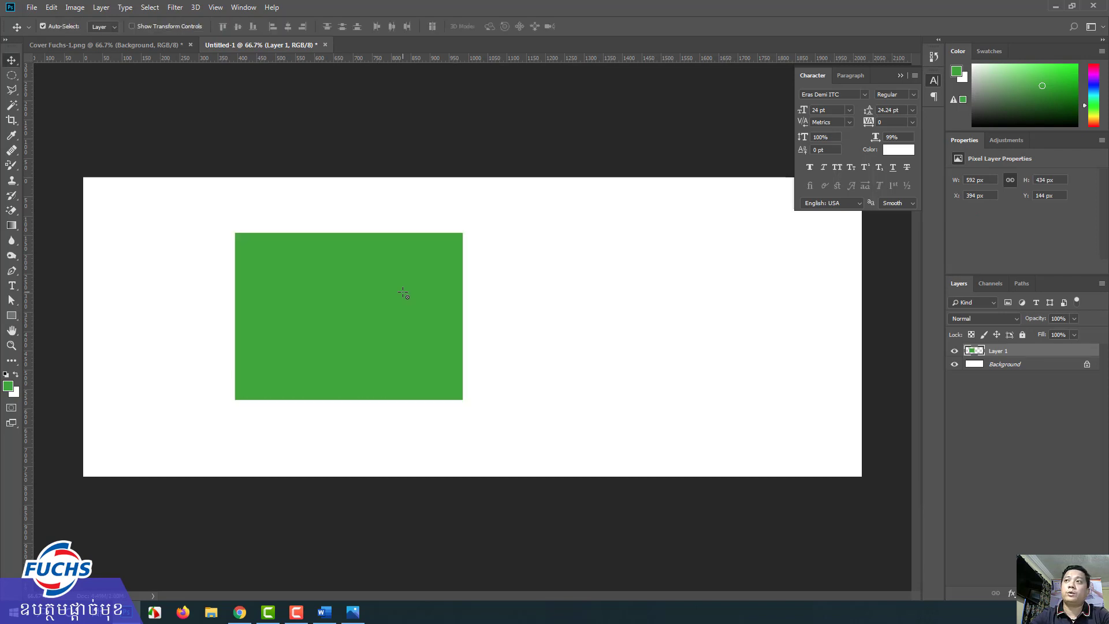
{"action": "left_click_drag", "start_coordinate": [357, 322], "coordinate": [448, 327]}
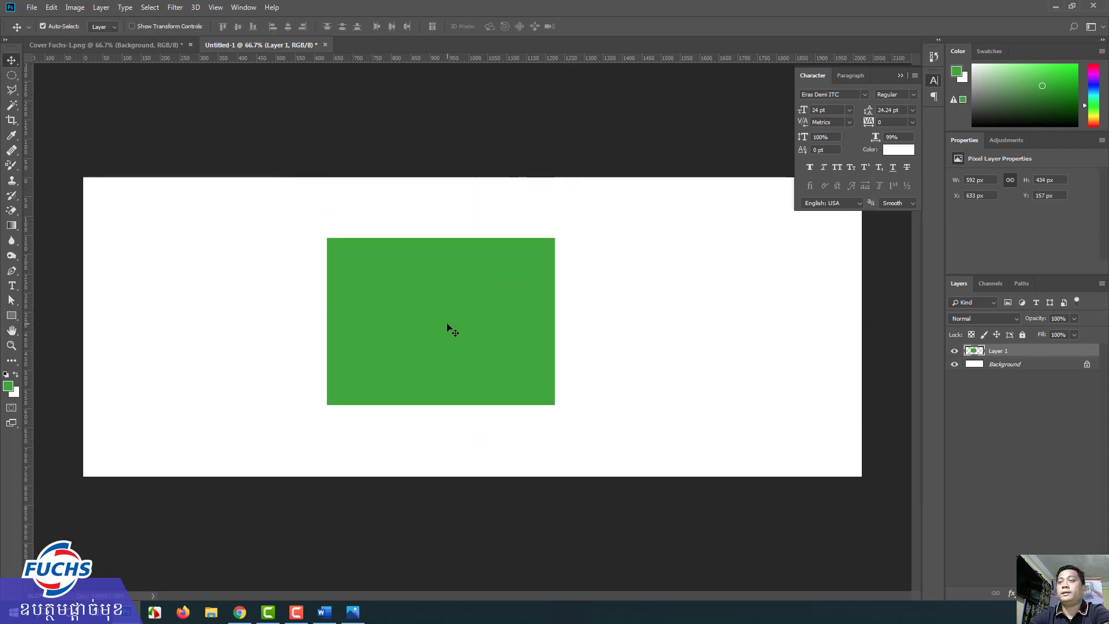
{"action": "key", "text": "Delete"}
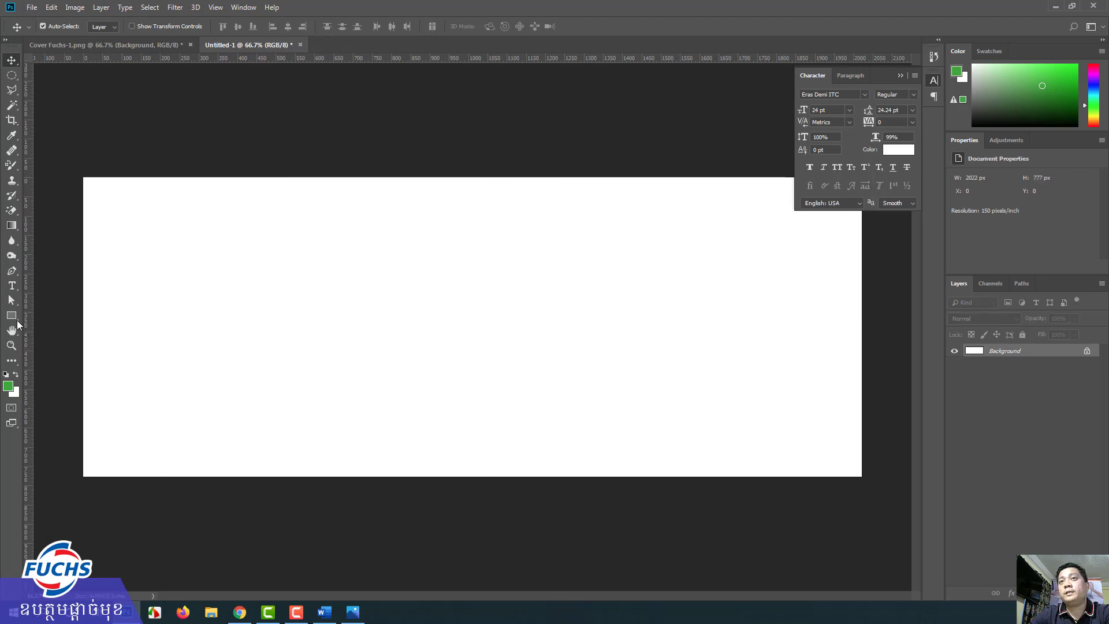
{"action": "left_click", "coordinate": [14, 318]}
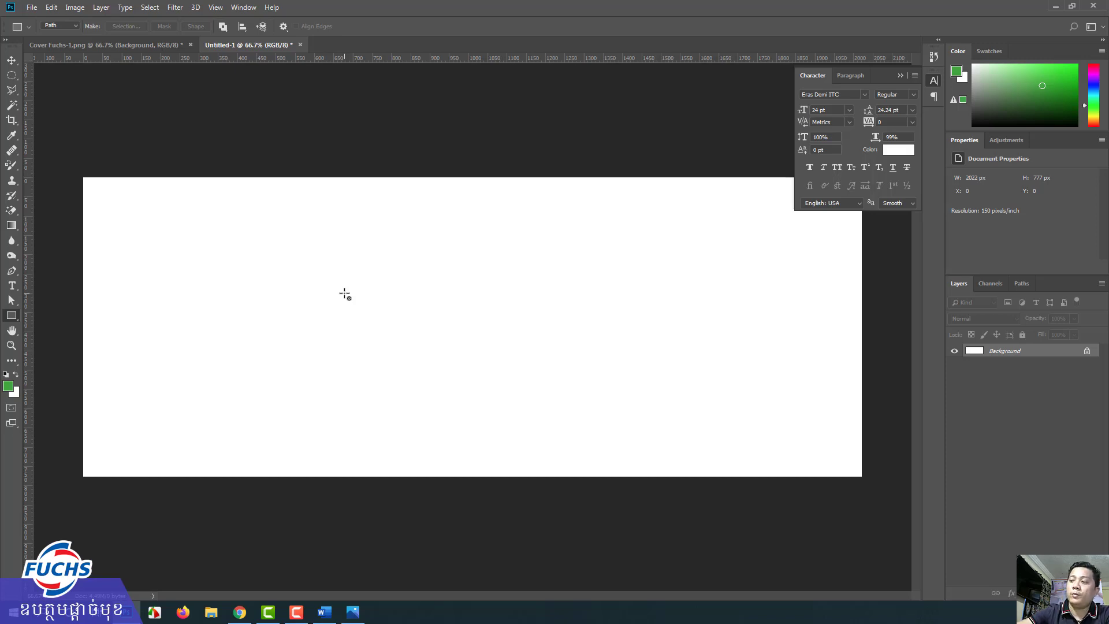
{"action": "left_click", "coordinate": [345, 295]}
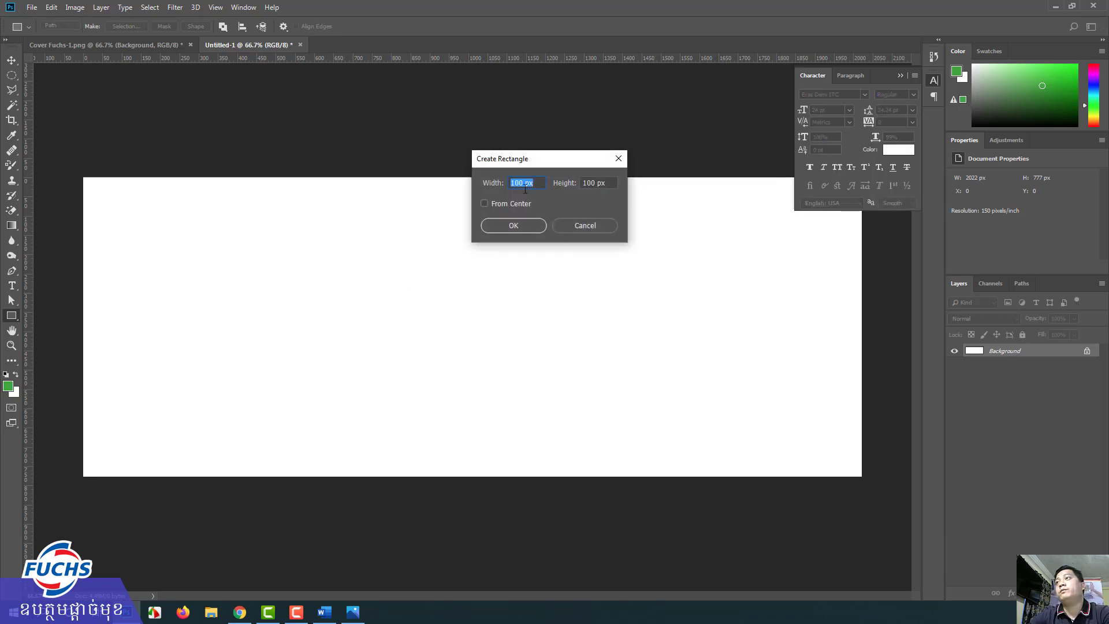
{"action": "left_click_drag", "start_coordinate": [549, 160], "coordinate": [542, 213]}
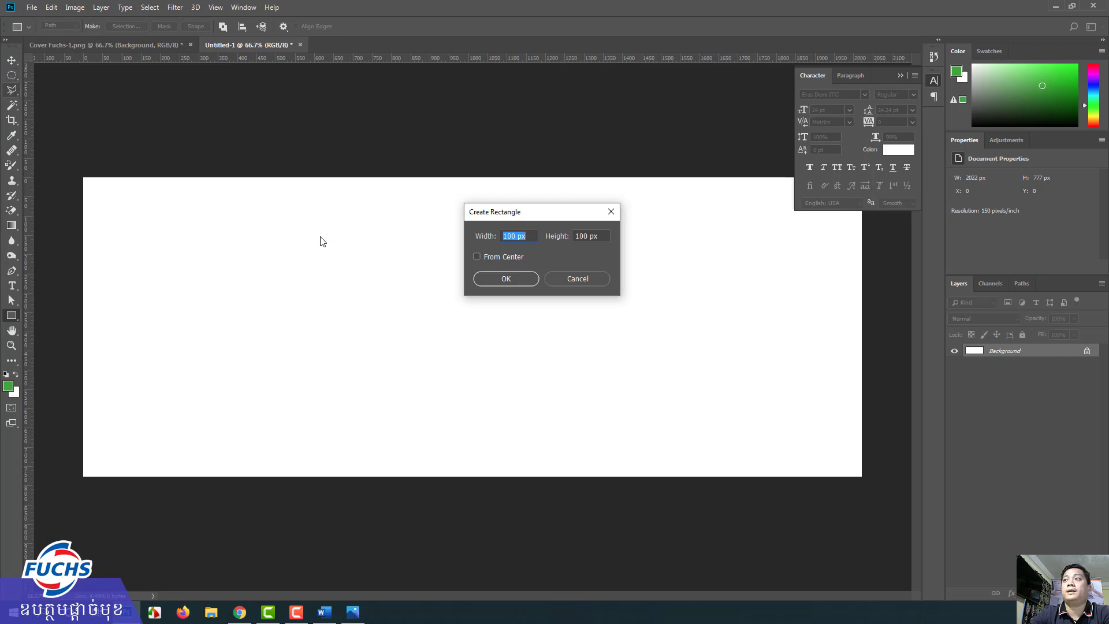
{"action": "left_click", "coordinate": [502, 280]}
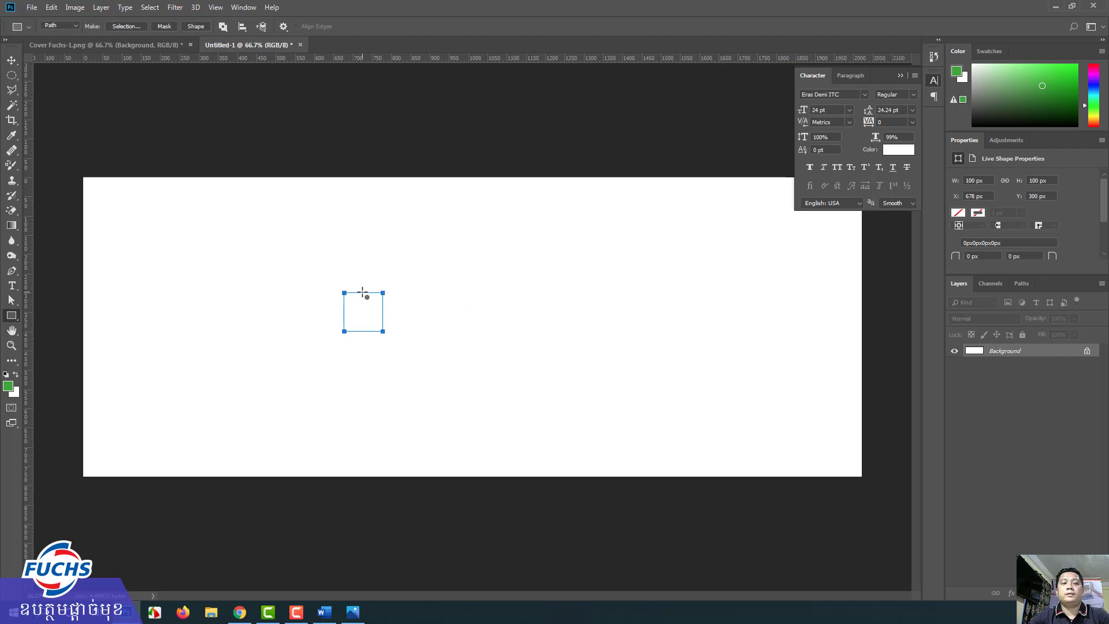
{"action": "key", "text": "ctrl+z"}
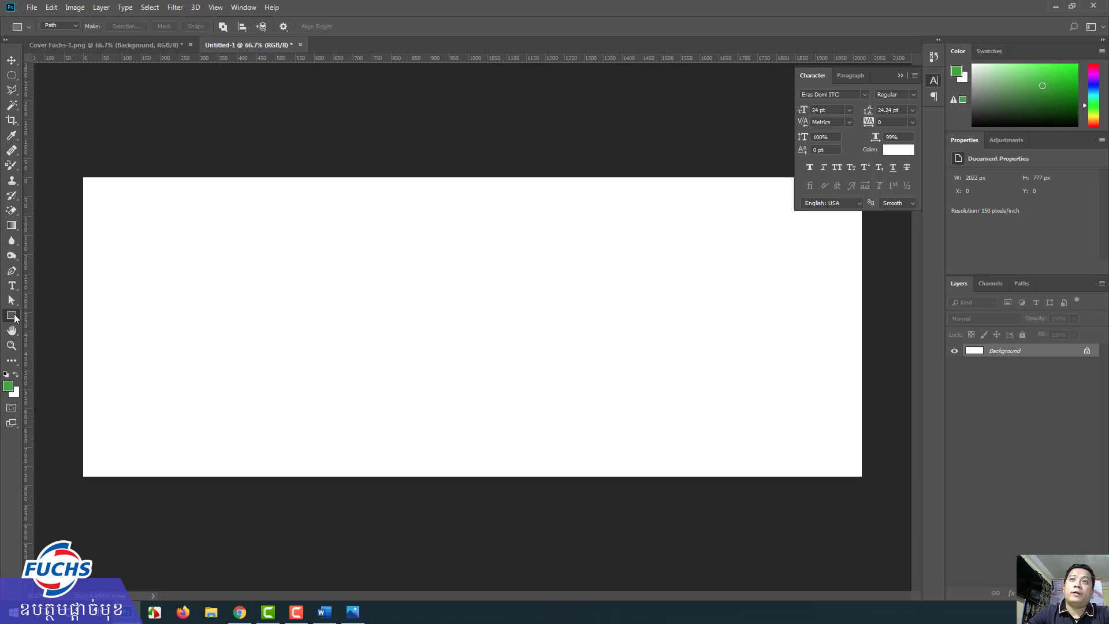
{"action": "right_click", "coordinate": [12, 315]}
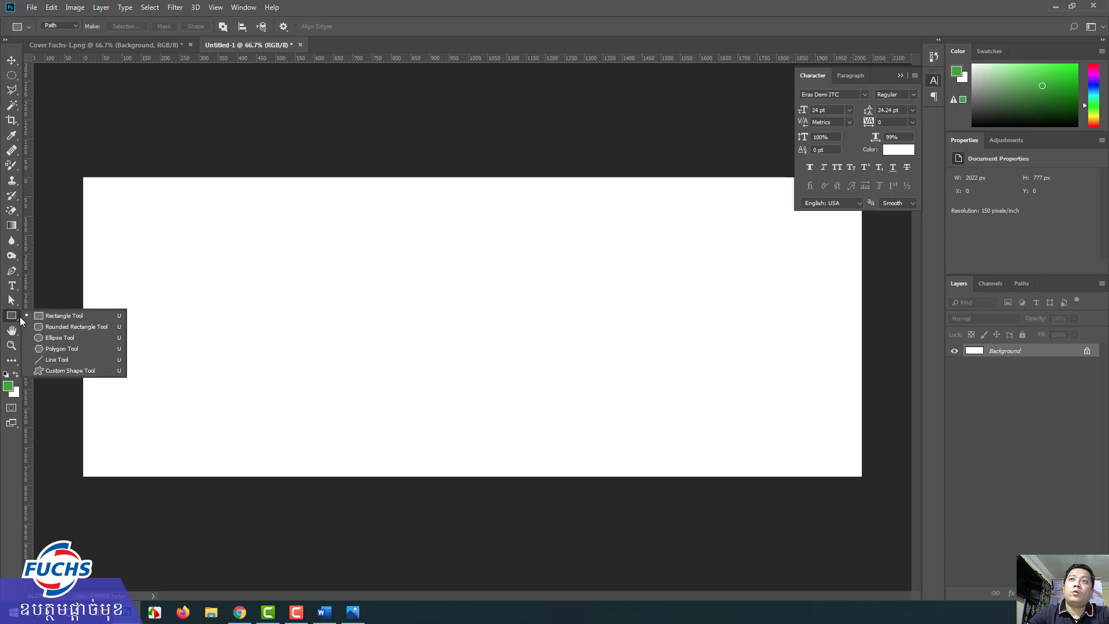
{"action": "left_click", "coordinate": [49, 327]}
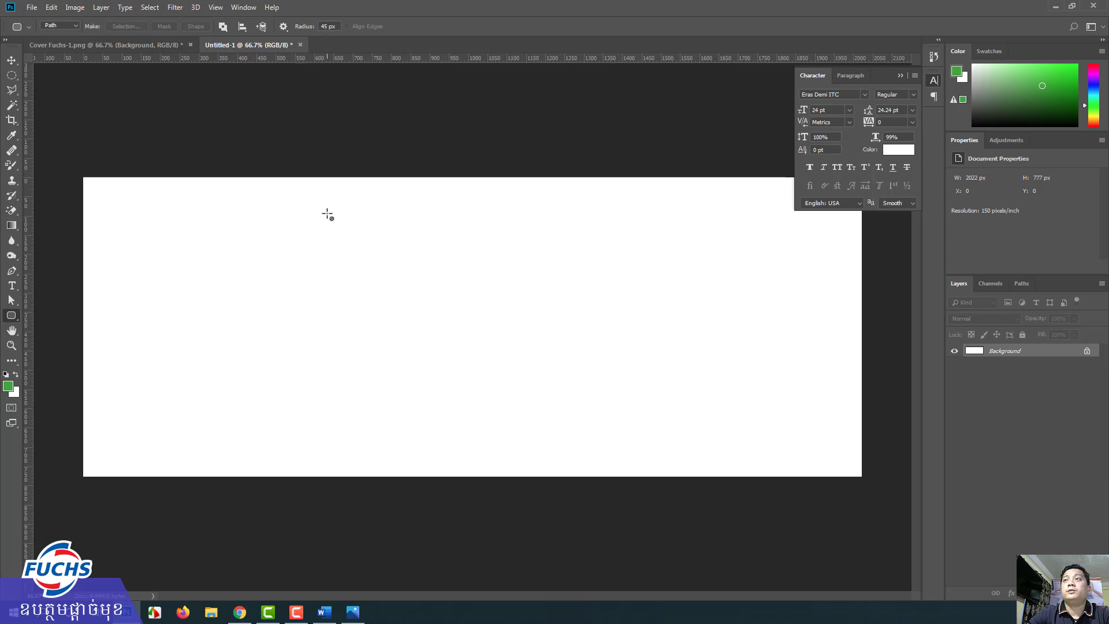
{"action": "left_click_drag", "start_coordinate": [312, 261], "coordinate": [543, 399]}
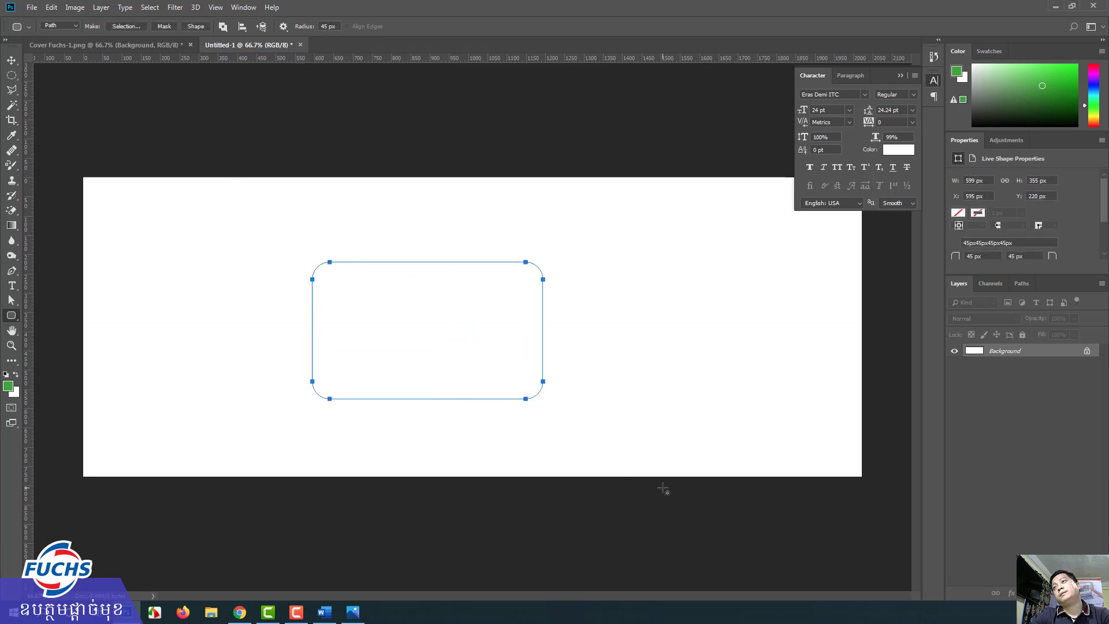
{"action": "key", "text": "Escape"}
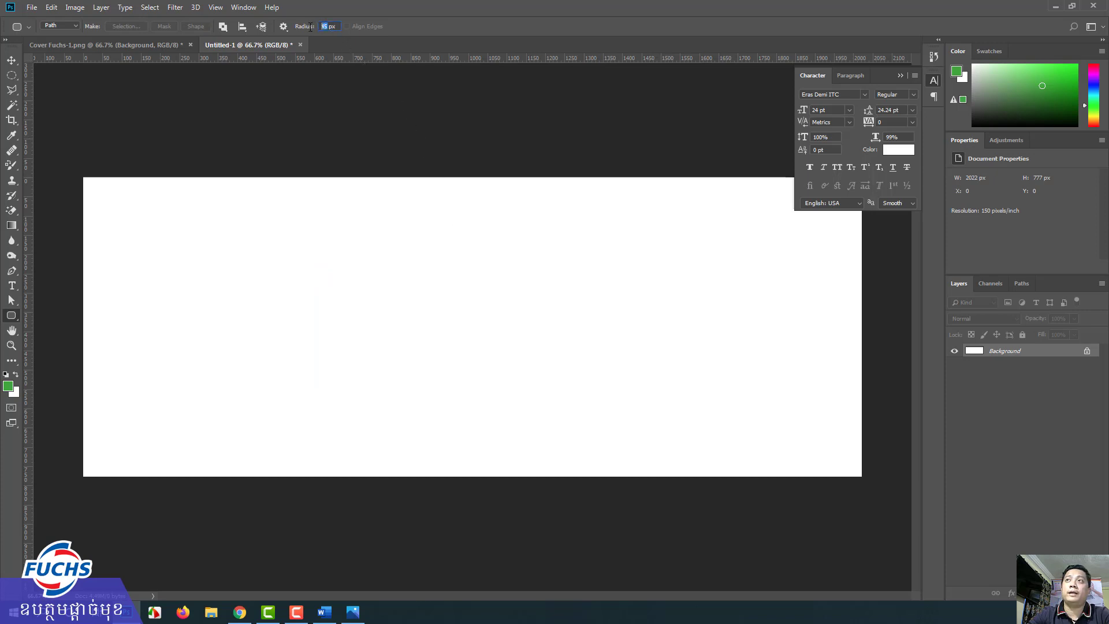
{"action": "type", "text": "10"}
{"action": "key", "text": "Return"}
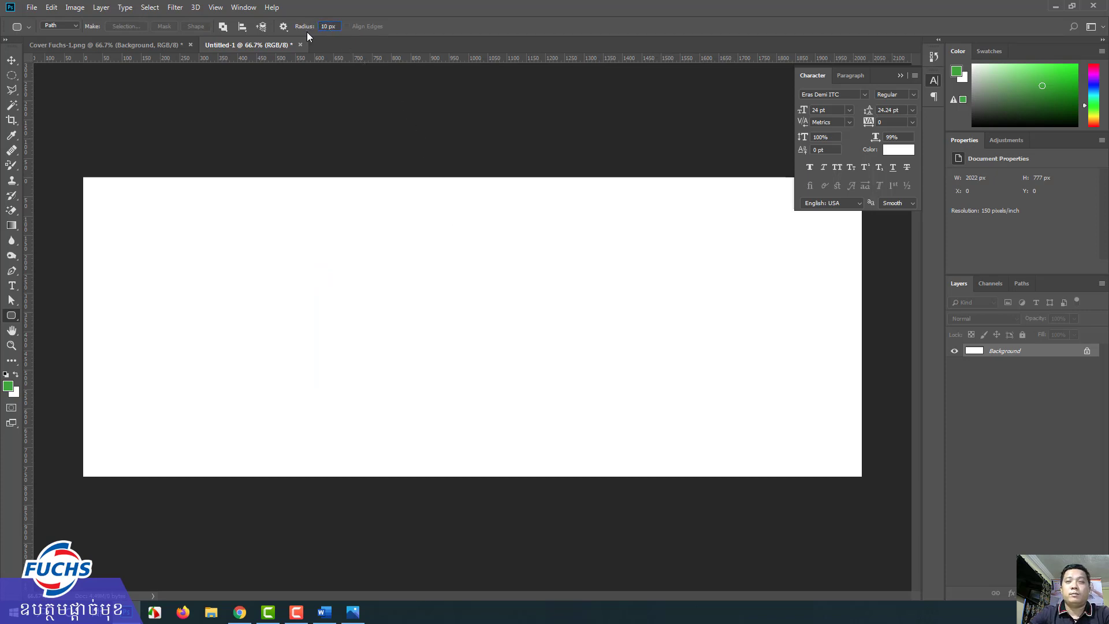
{"action": "left_click_drag", "start_coordinate": [299, 260], "coordinate": [477, 389]}
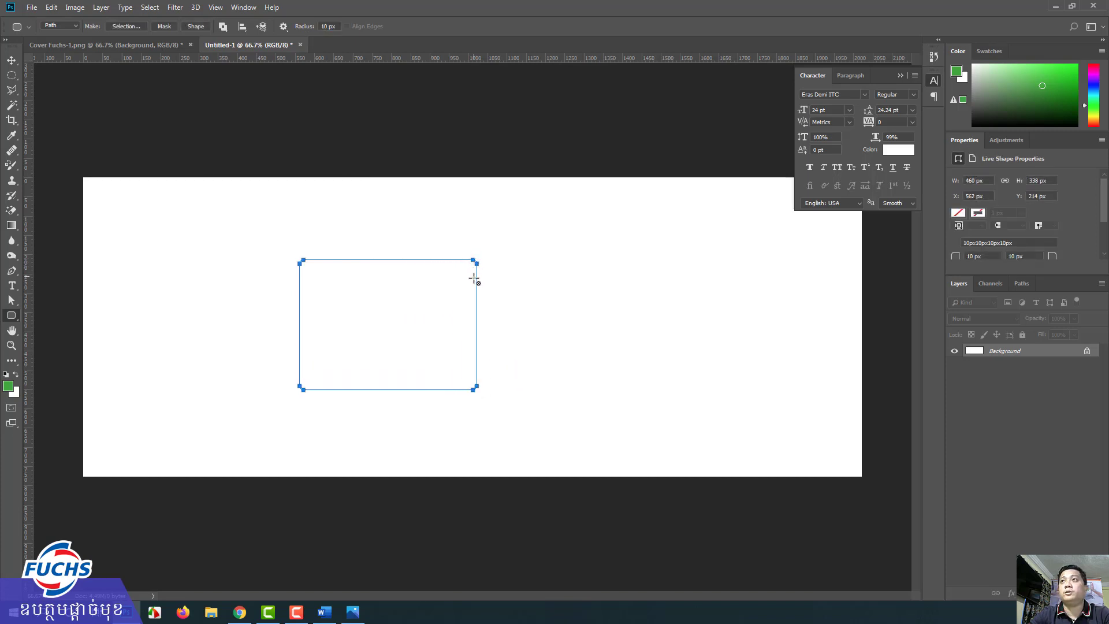
{"action": "key", "text": "Escape"}
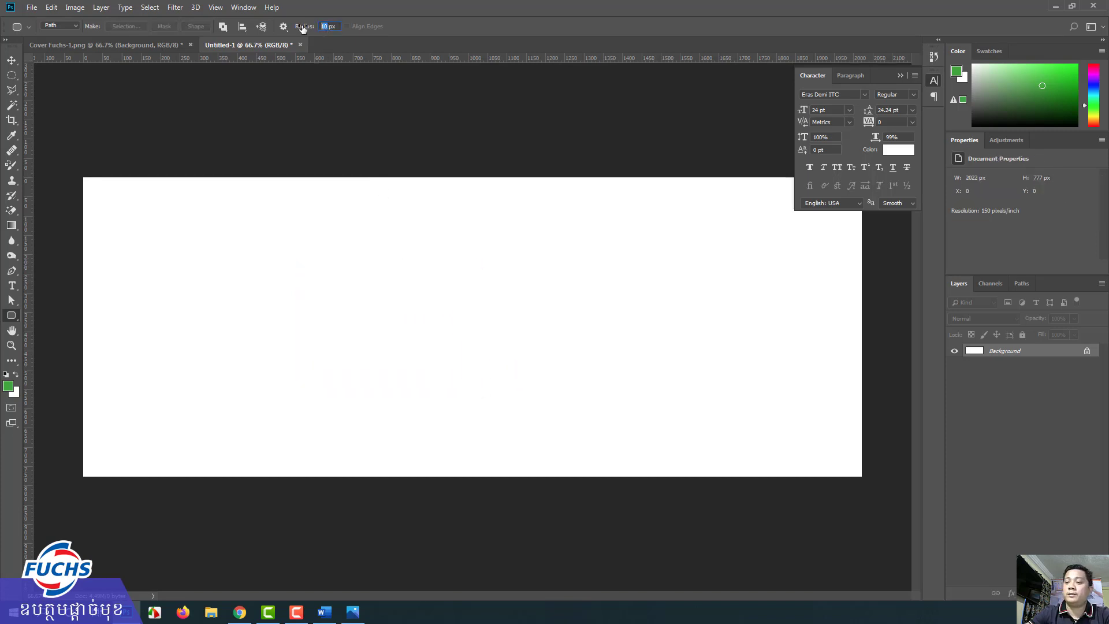
{"action": "type", "text": "45"}
{"action": "key", "text": "Return"}
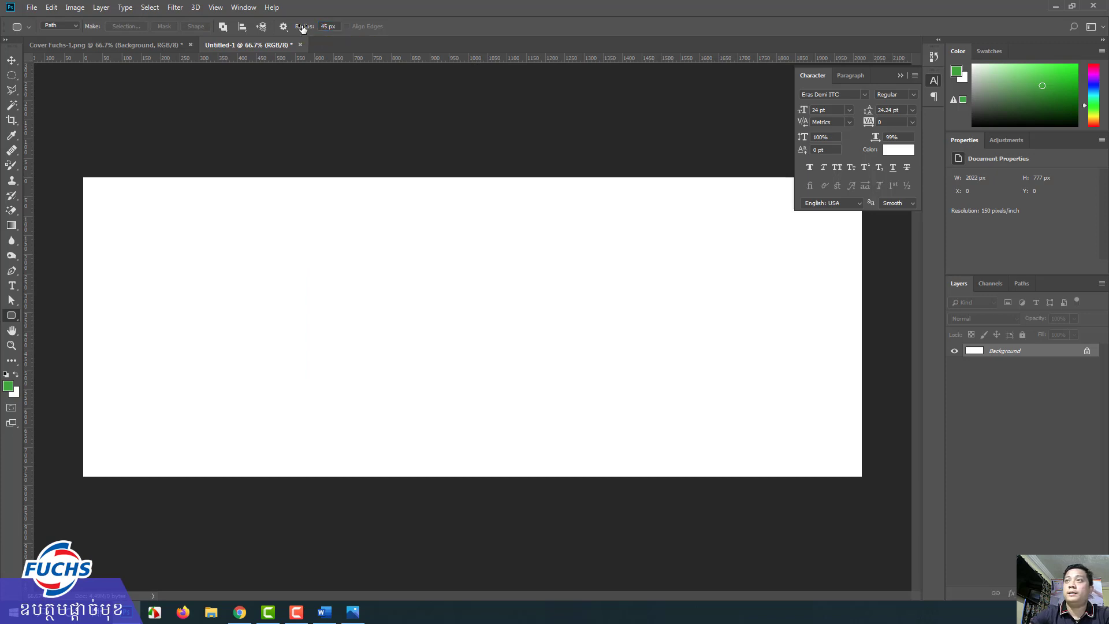
{"action": "mouse_move", "coordinate": [376, 217]}
{"action": "left_mouse_down"}
{"action": "mouse_move", "coordinate": [614, 410]}
{"action": "mouse_move", "coordinate": [590, 401]}
{"action": "left_mouse_up"}
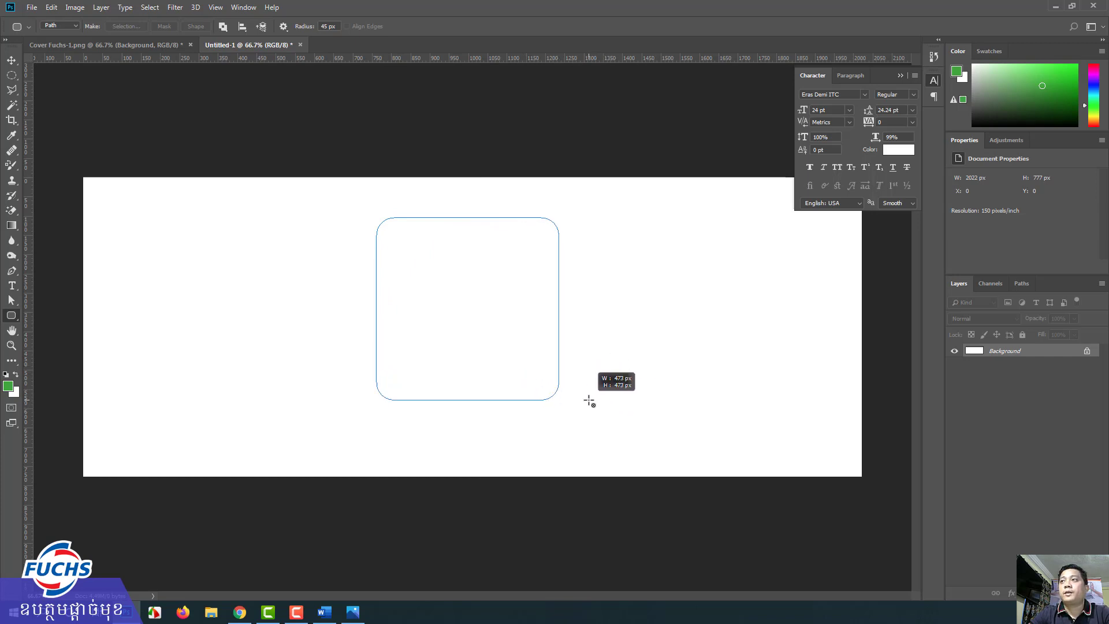
{"action": "left_click_drag", "start_coordinate": [589, 401], "coordinate": [590, 401]}
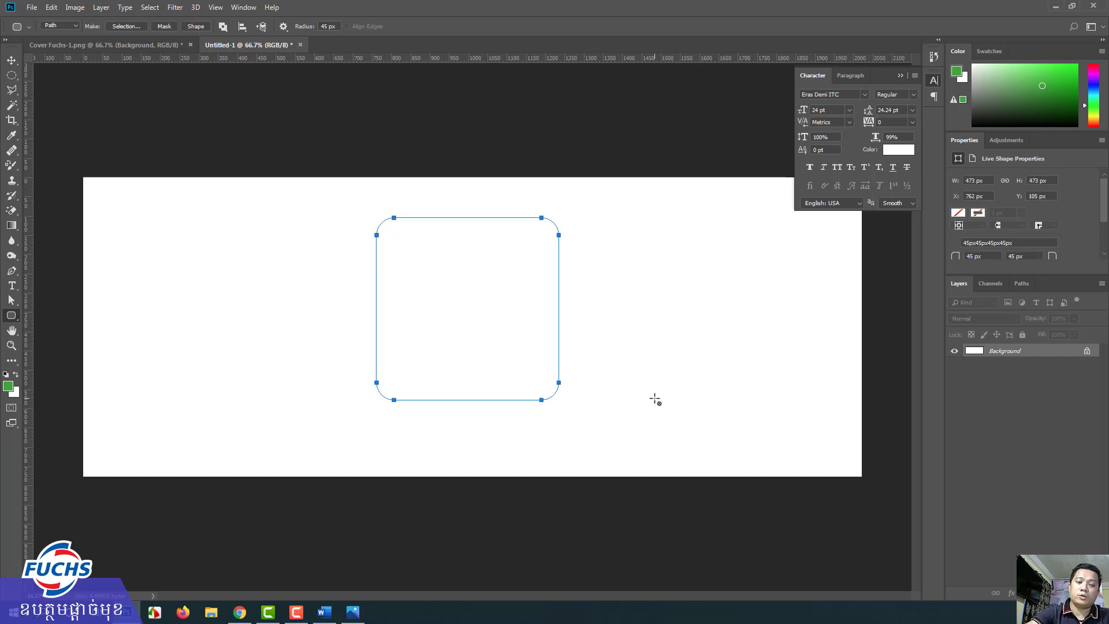
{"action": "key", "text": "ctrl+Return"}
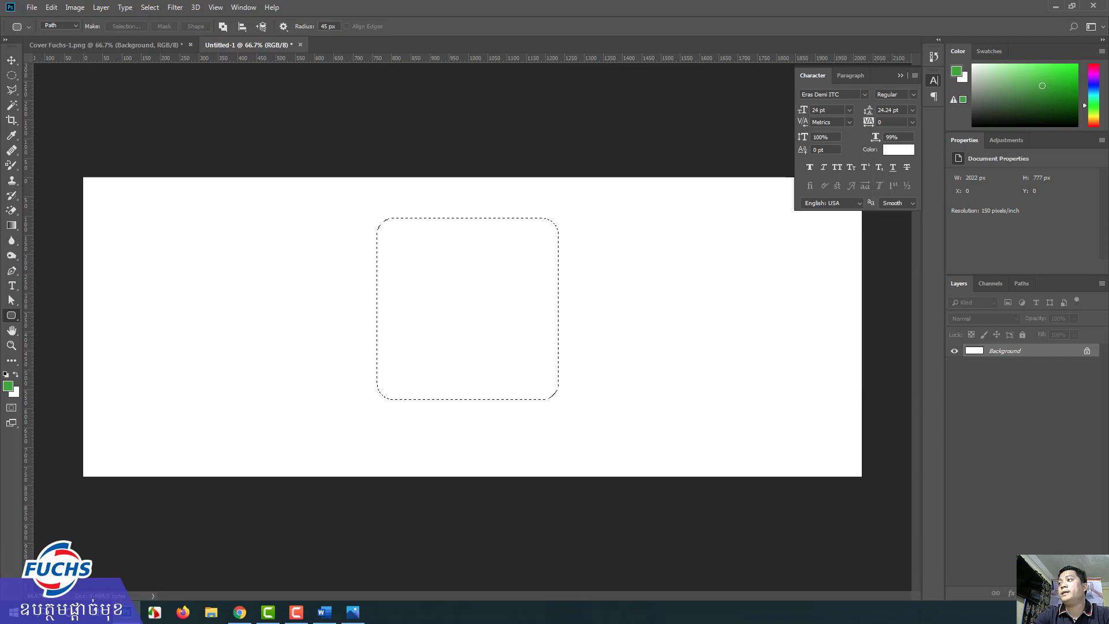
{"action": "key", "text": "ctrl+shift+alt+n"}
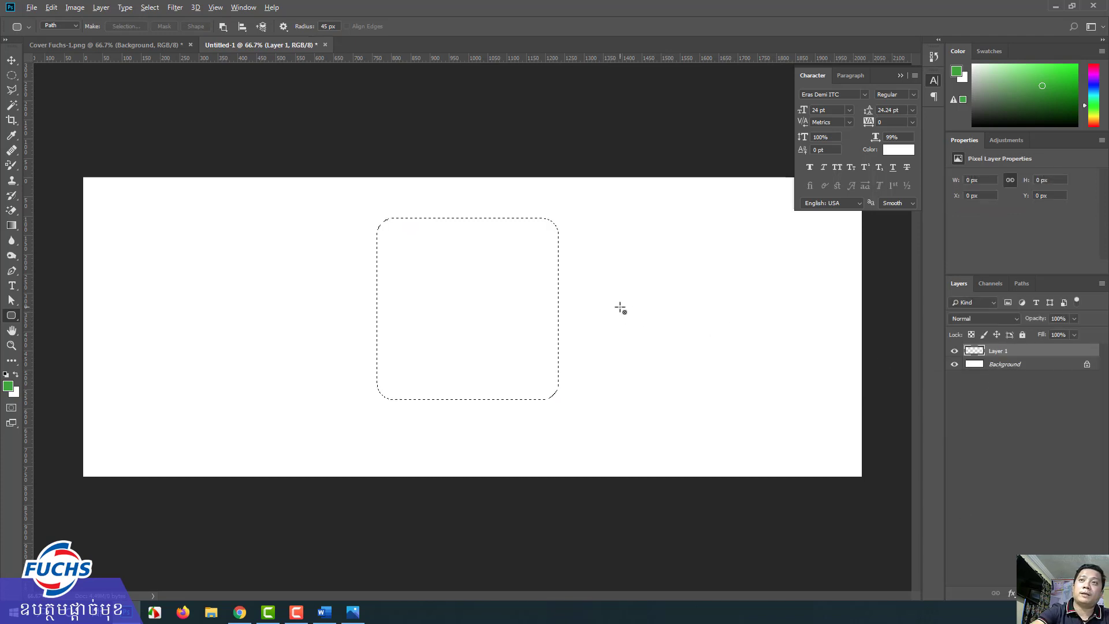
{"action": "key", "text": "alt+BackSpace"}
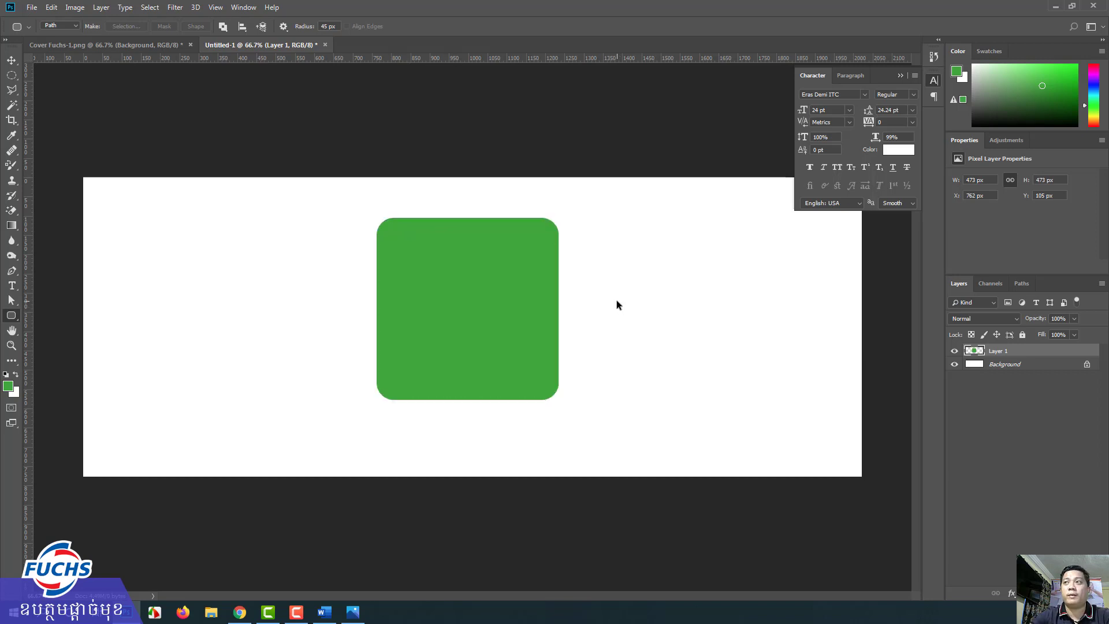
{"action": "key", "text": "v"}
{"action": "left_click_drag", "start_coordinate": [500, 314], "coordinate": [530, 295]}
{"action": "key", "text": "Delete"}
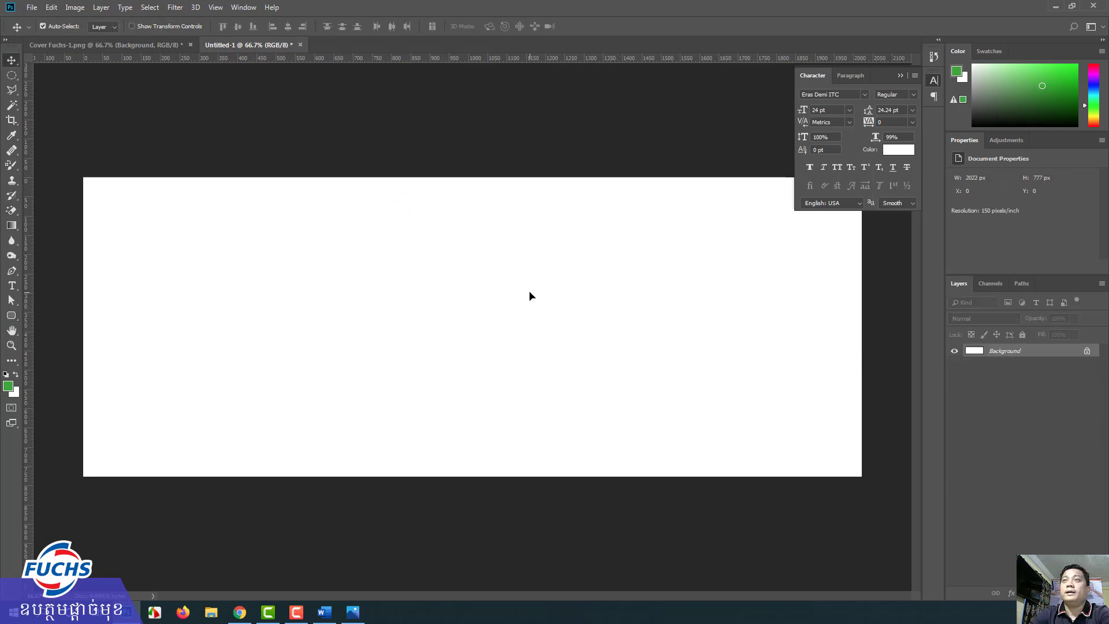
Draw a trial octagon path with the Polygon Tool, then remove it
{"action": "left_click", "coordinate": [12, 316]}
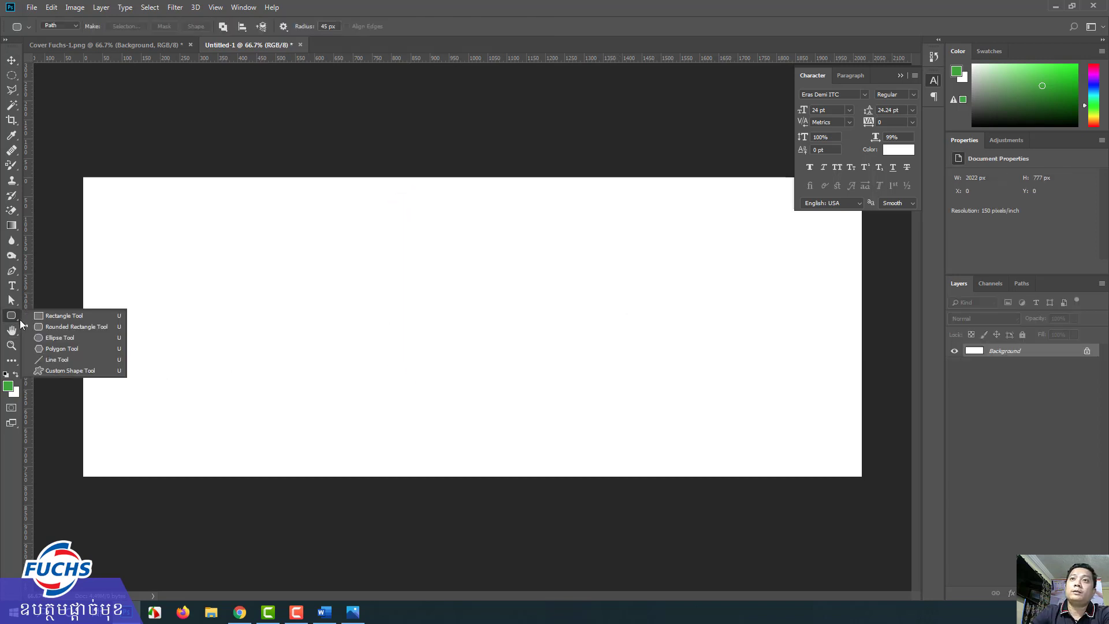
{"action": "left_click", "coordinate": [46, 349]}
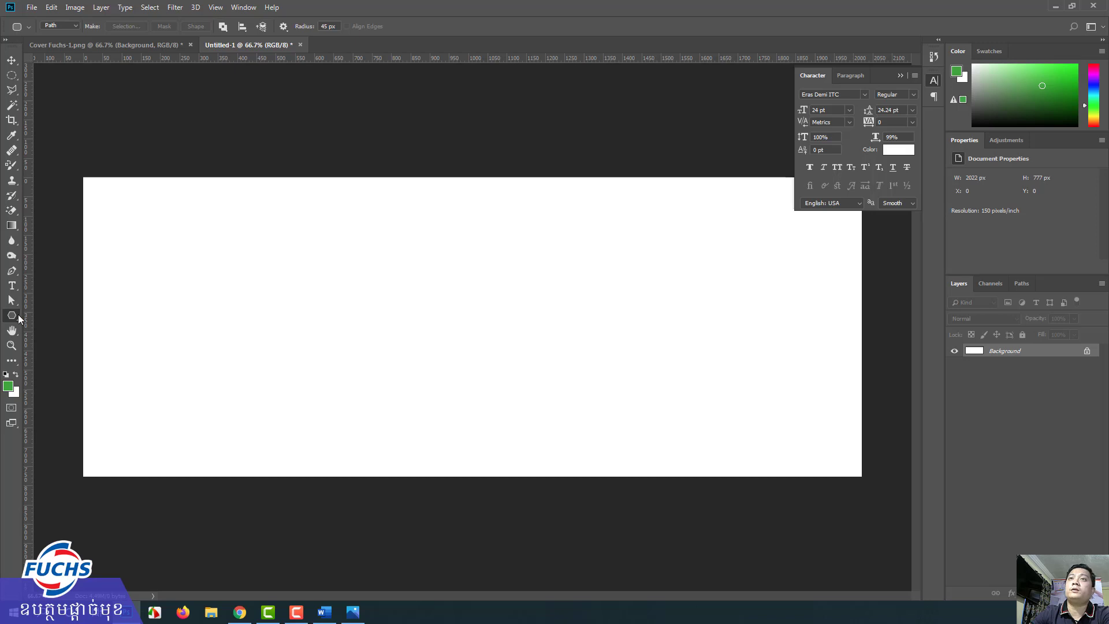
{"action": "mouse_move", "coordinate": [369, 323]}
{"action": "left_mouse_down"}
{"action": "mouse_move", "coordinate": [349, 246]}
{"action": "mouse_move", "coordinate": [443, 283]}
{"action": "left_mouse_up"}
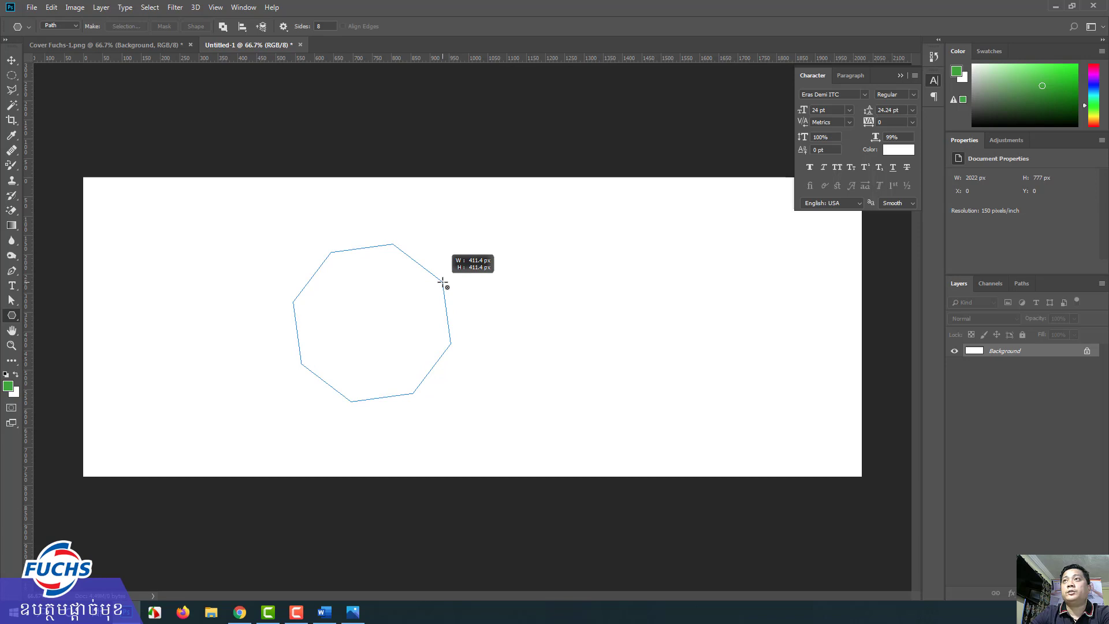
{"action": "left_click_drag", "start_coordinate": [443, 282], "coordinate": [446, 287]}
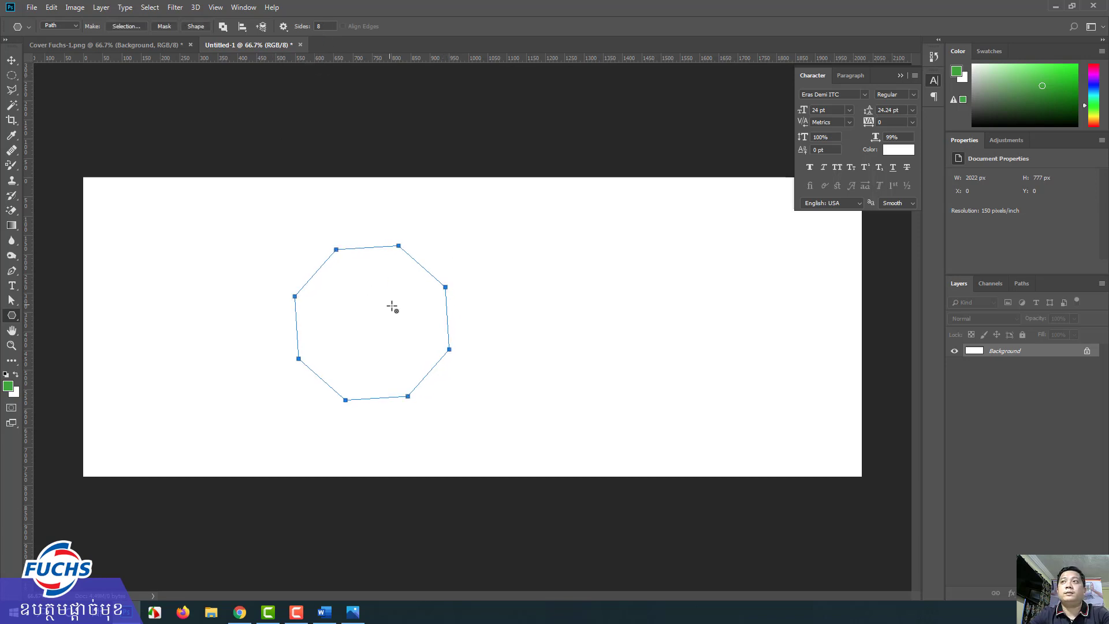
{"action": "key", "text": "Escape"}
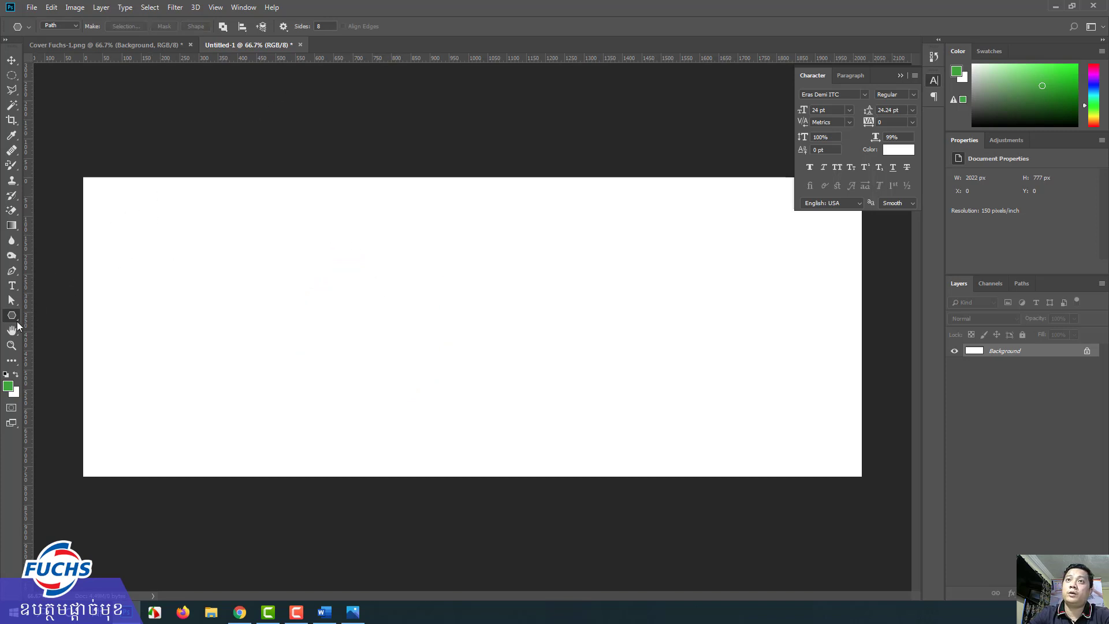
Cycle through Rectangle and Rounded Rectangle tools, ending back on the Polygon Tool
{"action": "right_click", "coordinate": [17, 321]}
{"action": "left_click", "coordinate": [42, 317]}
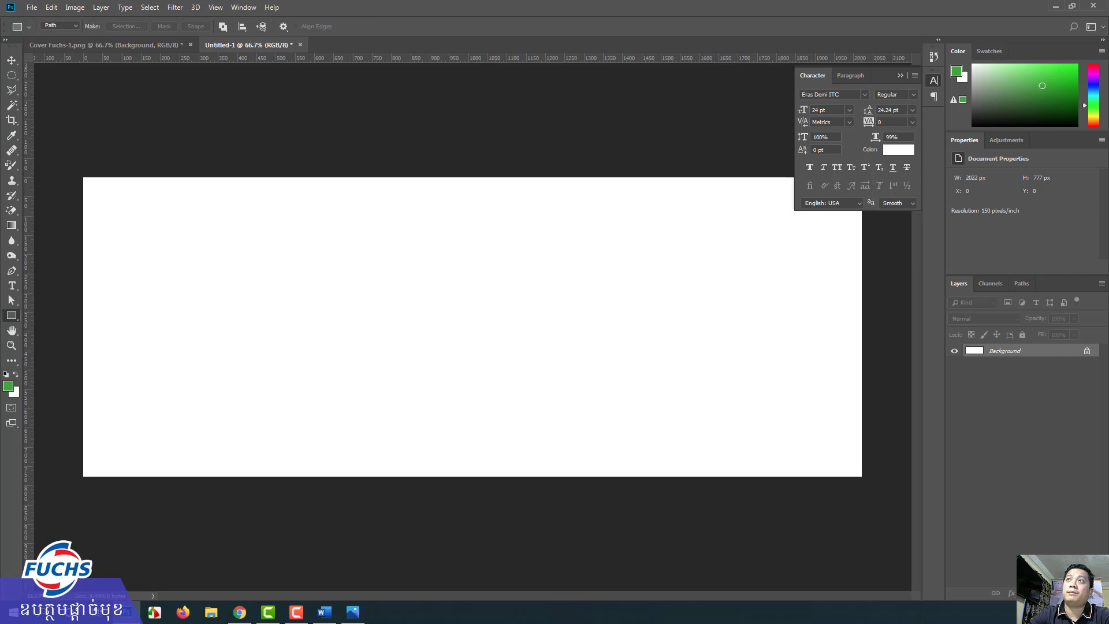
{"action": "right_click", "coordinate": [17, 320]}
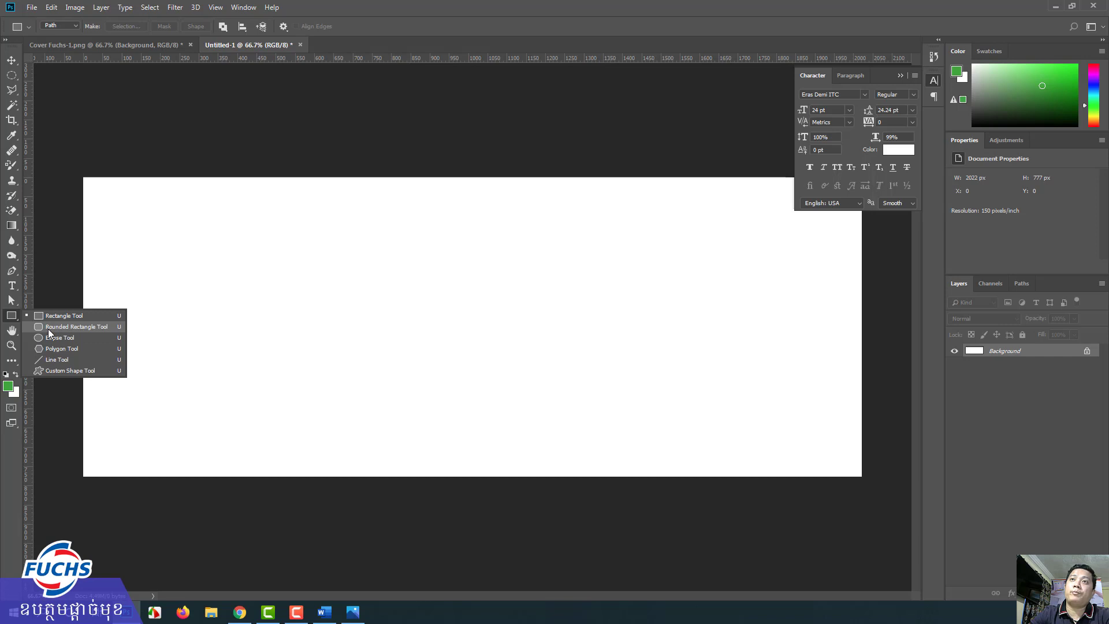
{"action": "left_click", "coordinate": [47, 327]}
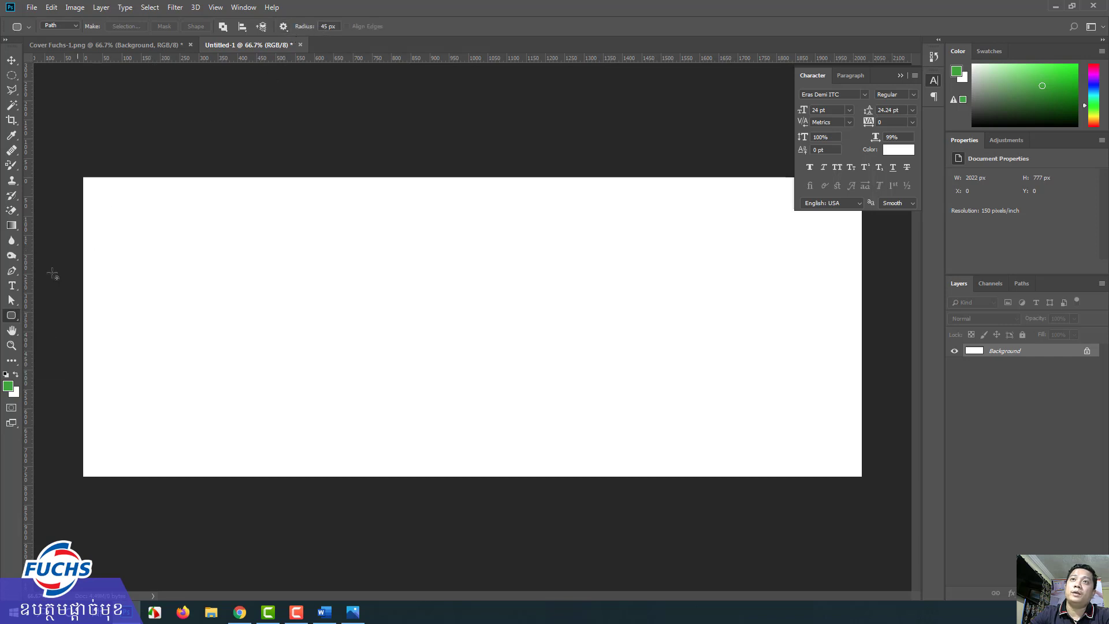
{"action": "right_click", "coordinate": [15, 319]}
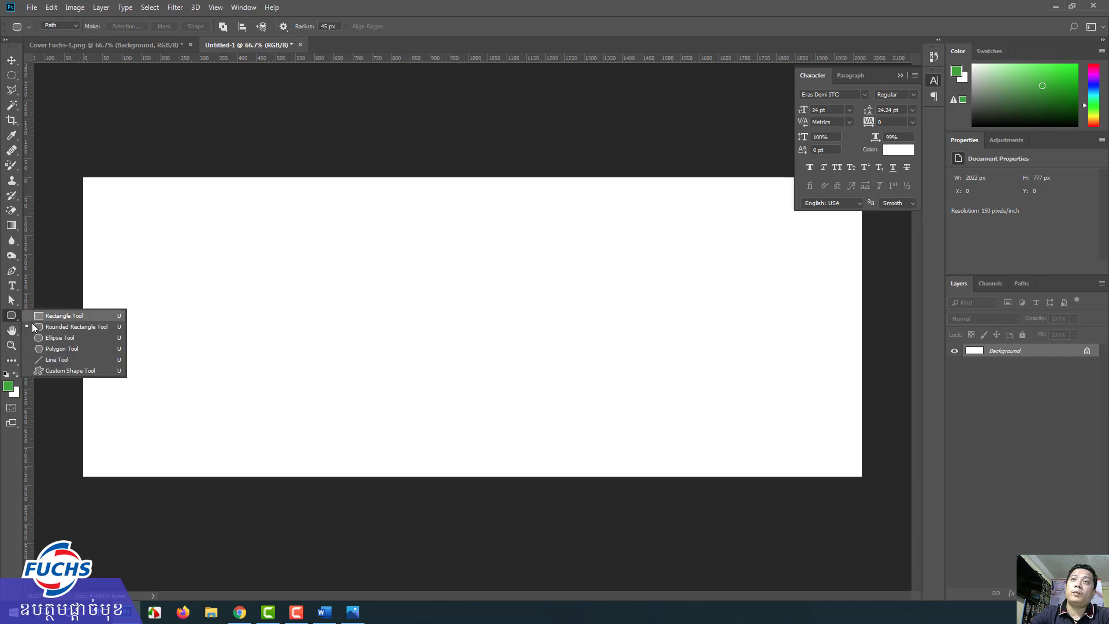
{"action": "left_click", "coordinate": [51, 350]}
Draw a regular six-sided polygon path and turn it into a selection
{"action": "double_click", "coordinate": [321, 26]}
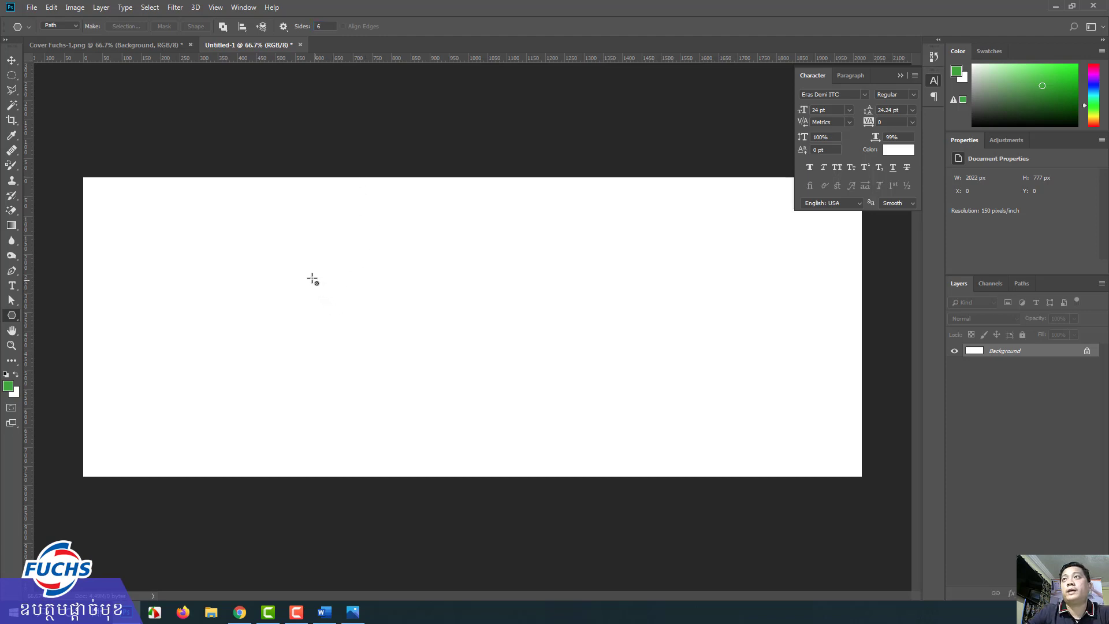
{"action": "mouse_move", "coordinate": [309, 276]}
{"action": "left_mouse_down"}
{"action": "mouse_move", "coordinate": [361, 314]}
{"action": "mouse_move", "coordinate": [411, 315]}
{"action": "mouse_move", "coordinate": [362, 288]}
{"action": "mouse_move", "coordinate": [342, 304]}
{"action": "mouse_move", "coordinate": [339, 328]}
{"action": "left_mouse_up"}
{"action": "key", "text": "shift"}
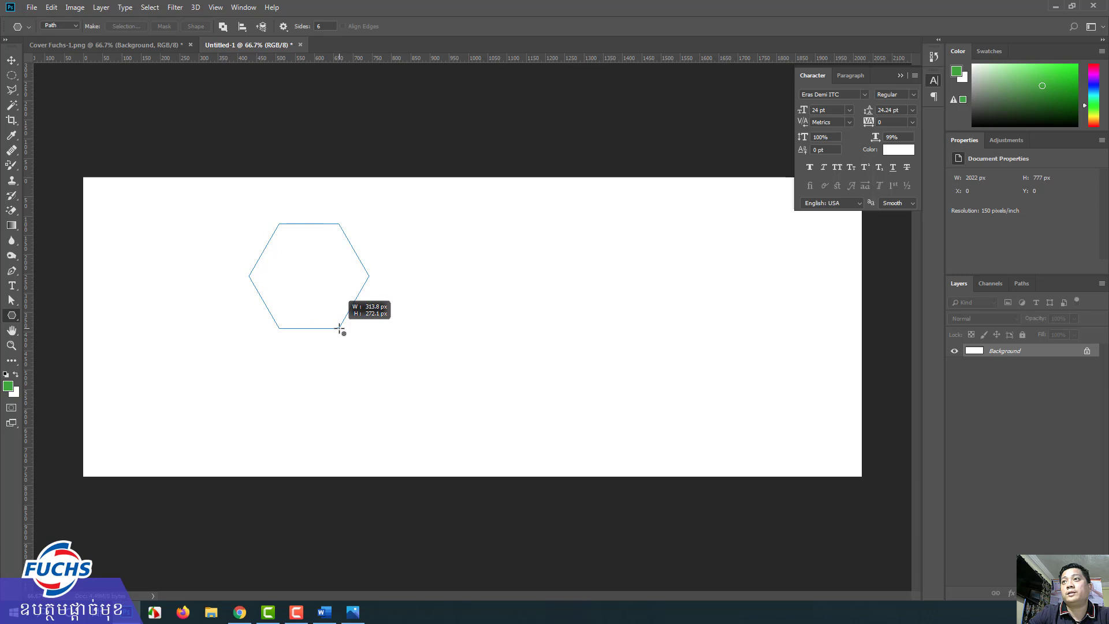
{"action": "left_click_drag", "start_coordinate": [340, 329], "coordinate": [341, 330]}
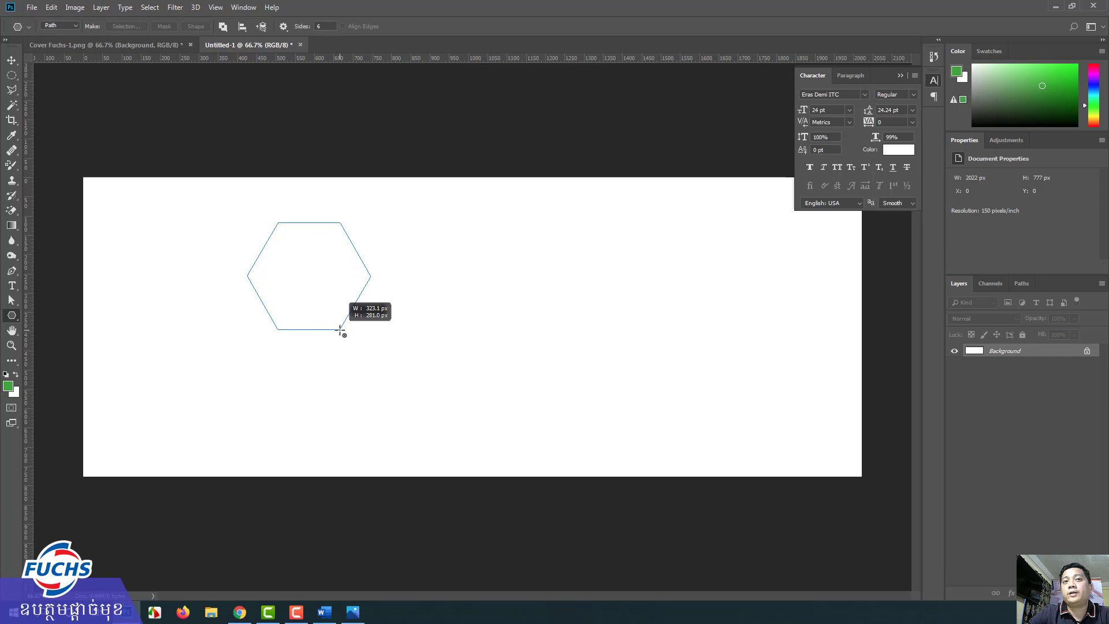
{"action": "left_click_drag", "start_coordinate": [341, 330], "coordinate": [340, 330]}
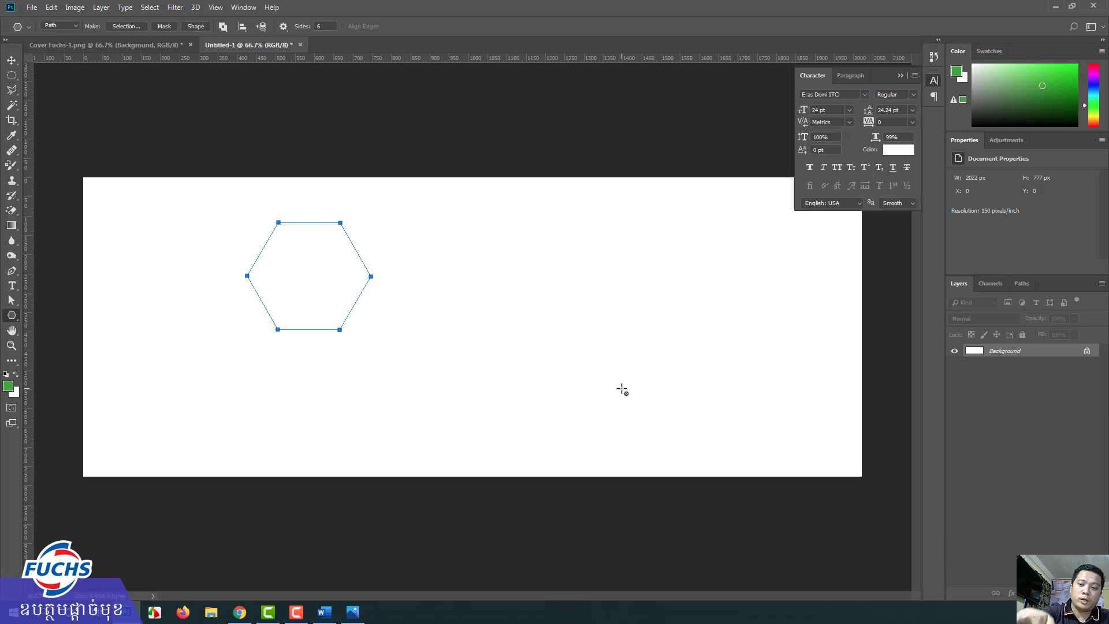
{"action": "key", "text": "ctrl+Return"}
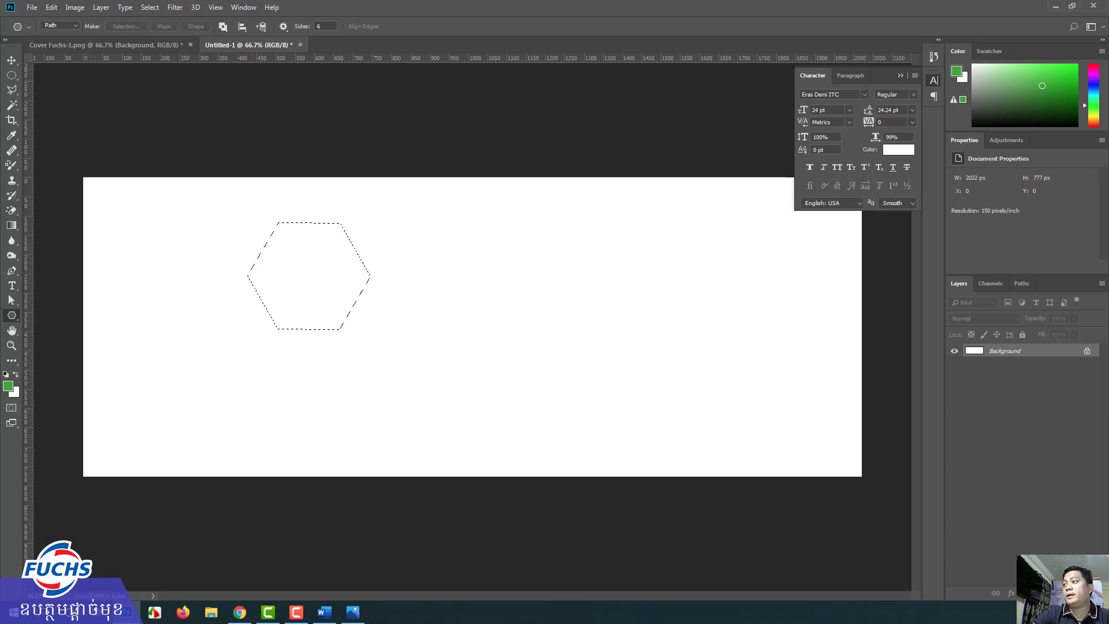
Fill the hexagon selection with green on a new layer and deselect
{"action": "key", "text": "ctrl+shift+alt+n"}
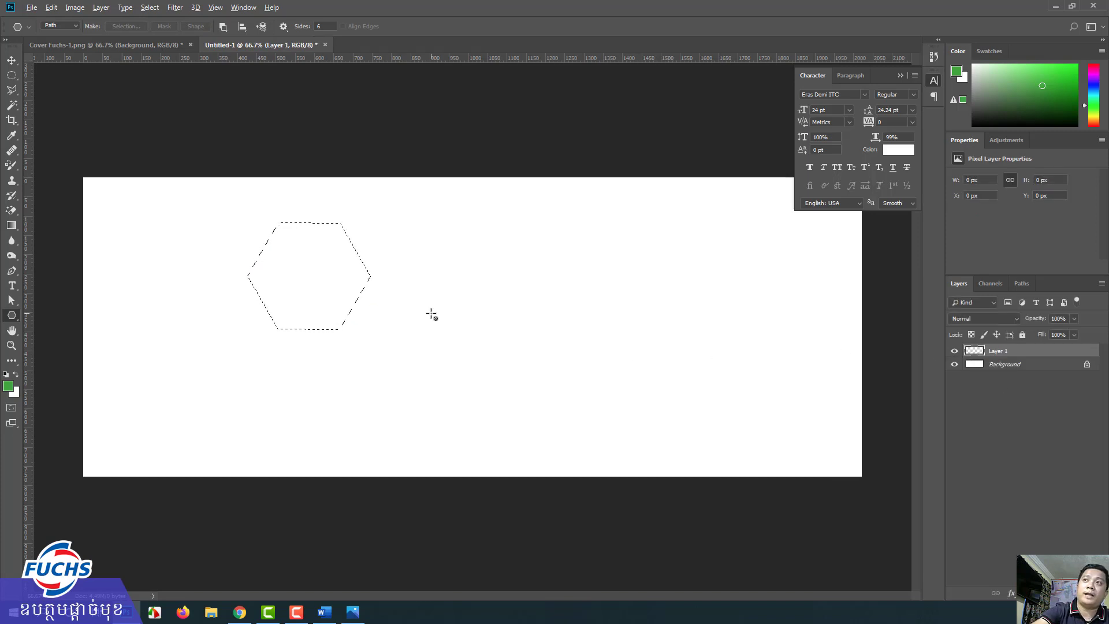
{"action": "key", "text": "alt+BackSpace"}
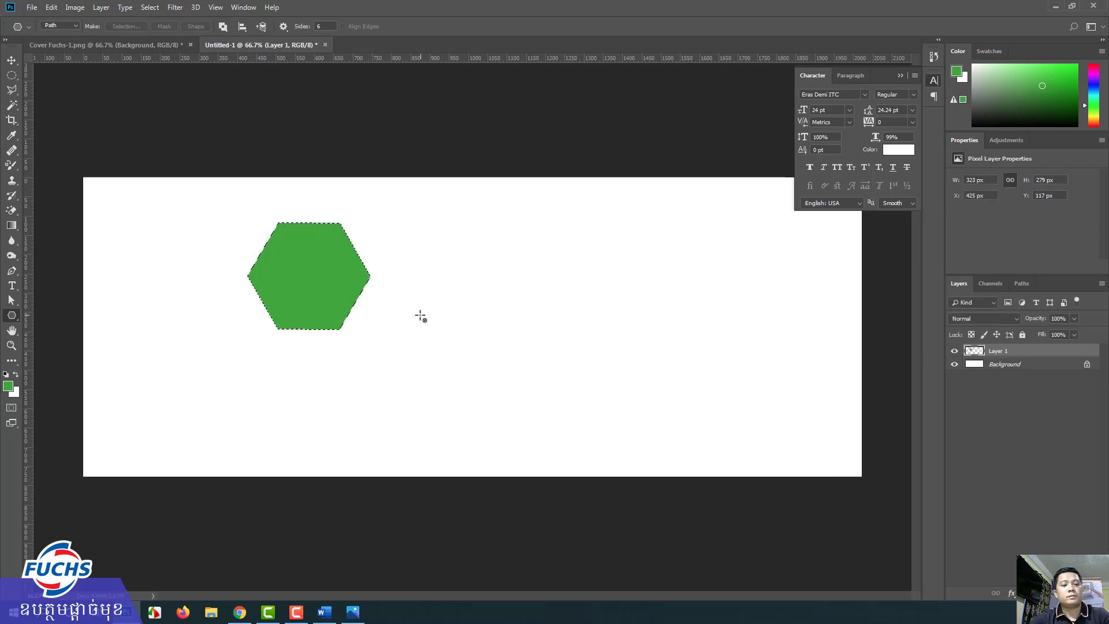
{"action": "key", "text": "ctrl+d"}
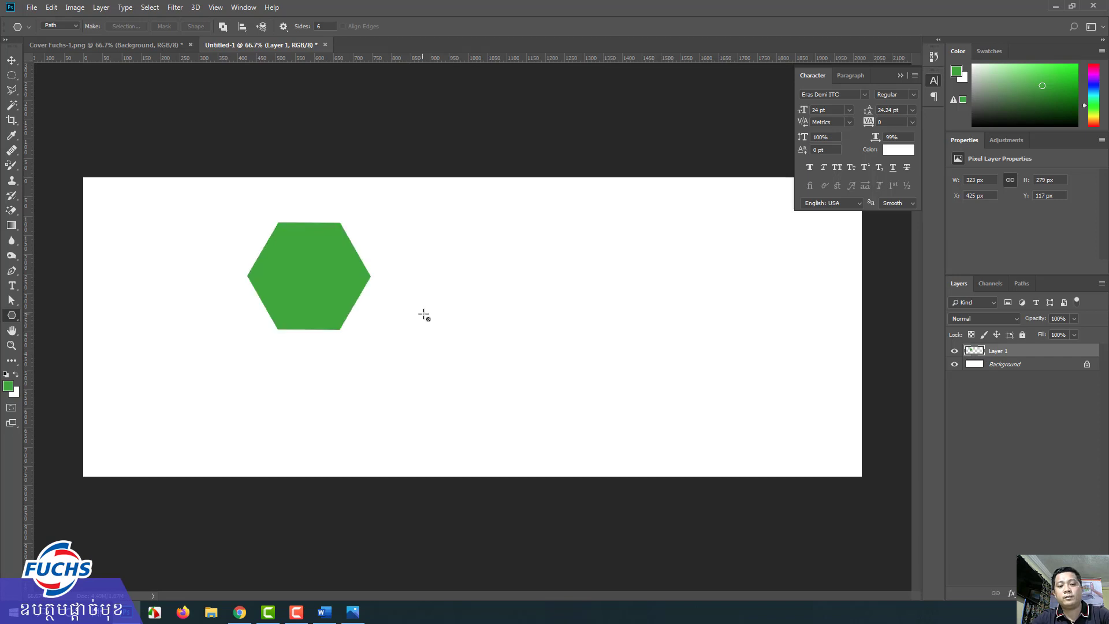
{"action": "key", "text": "v"}
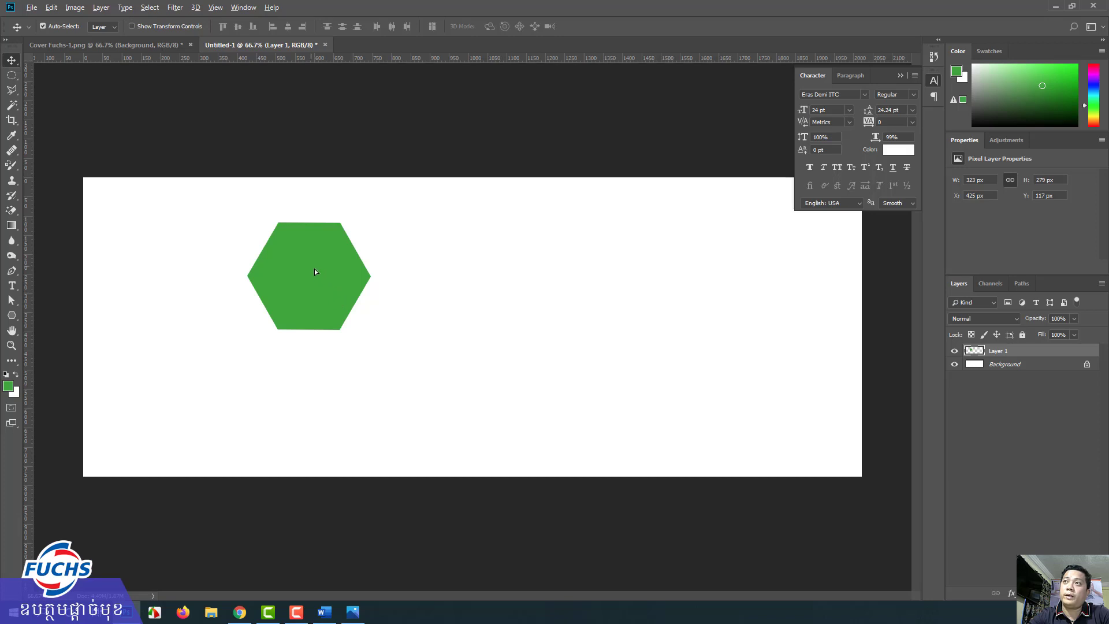
Duplicate the green hexagon into a three-hexagon cluster, nudging copies into place
{"action": "mouse_move", "coordinate": [315, 271]}
{"action": "left_mouse_down"}
{"action": "mouse_move", "coordinate": [407, 328]}
{"action": "mouse_move", "coordinate": [366, 370]}
{"action": "mouse_move", "coordinate": [320, 385]}
{"action": "left_mouse_up"}
{"action": "key", "text": "Up"}
{"action": "key", "text": "Up"}
{"action": "key", "text": "Up"}
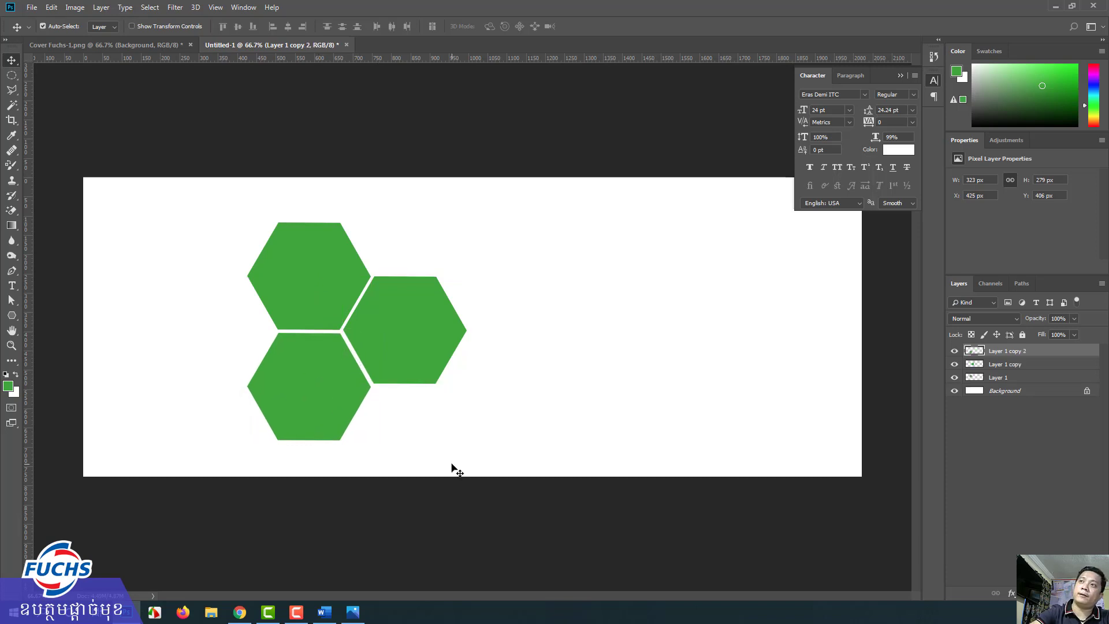
{"action": "key", "text": "Right"}
{"action": "key", "text": "Up"}
{"action": "key", "text": "Up"}
{"action": "key", "text": "Up"}
{"action": "key", "text": "Up"}
{"action": "key", "text": "Up"}
{"action": "key", "text": "Up"}
{"action": "key", "text": "Down"}
{"action": "key", "text": "Down"}
{"action": "key", "text": "Down"}
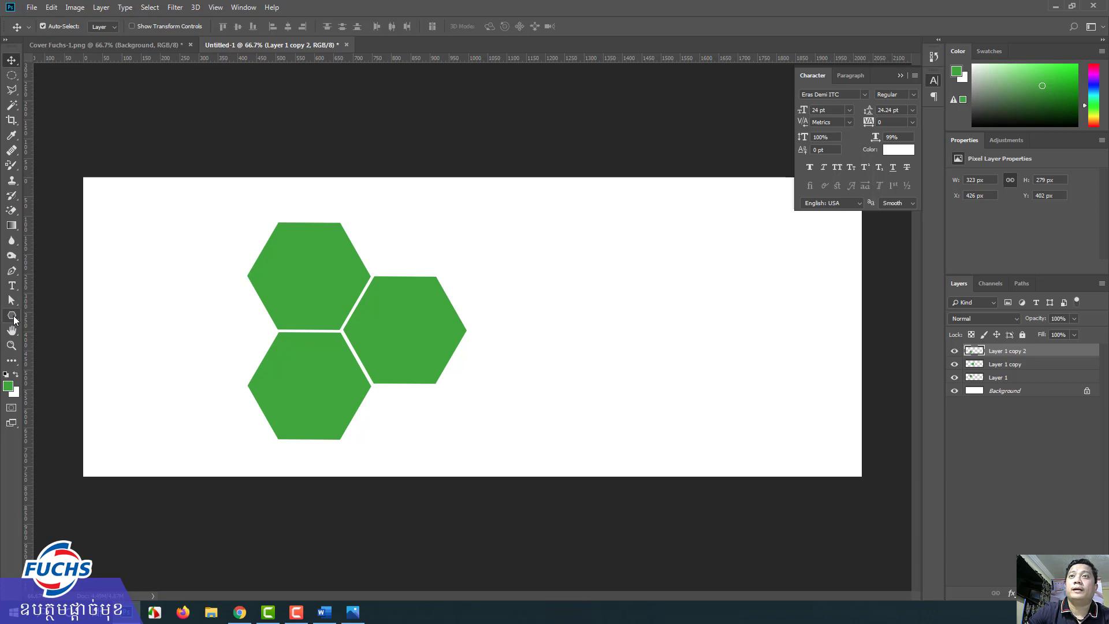
Delete the three hexagon layers, leaving only the white Background
{"action": "left_click", "coordinate": [12, 317]}
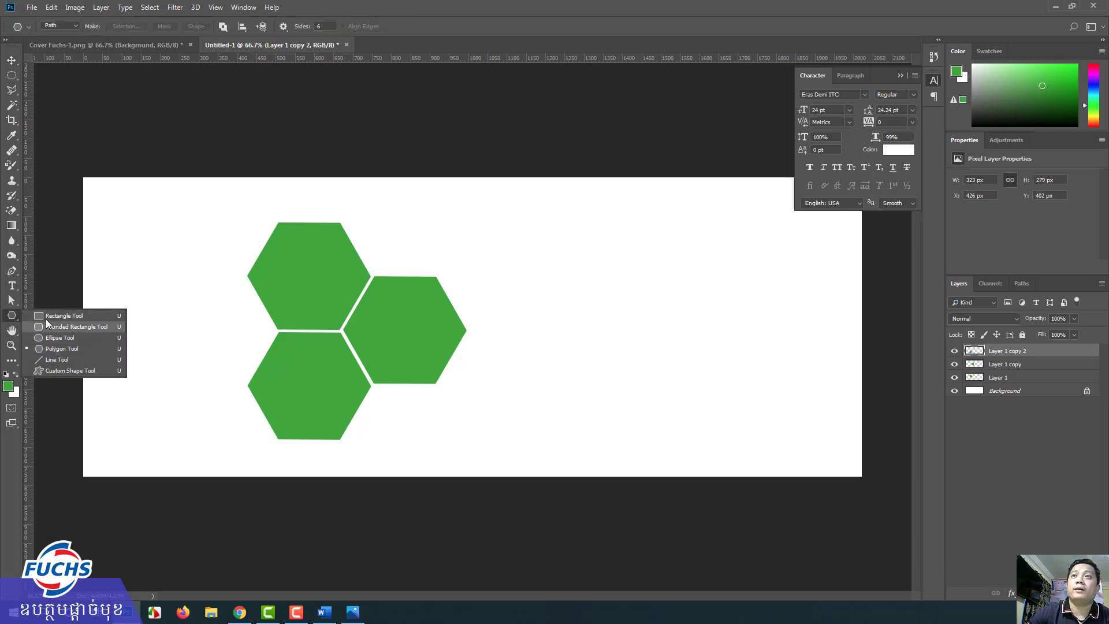
{"action": "left_click", "coordinate": [12, 300]}
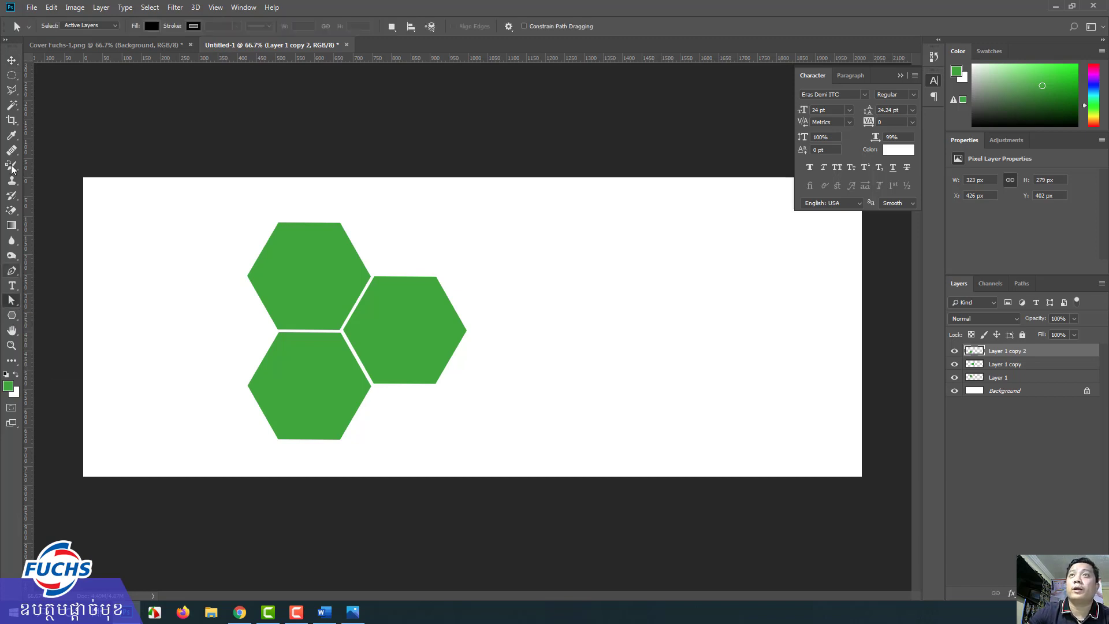
{"action": "left_click", "coordinate": [11, 60]}
{"action": "left_click", "coordinate": [297, 284]}
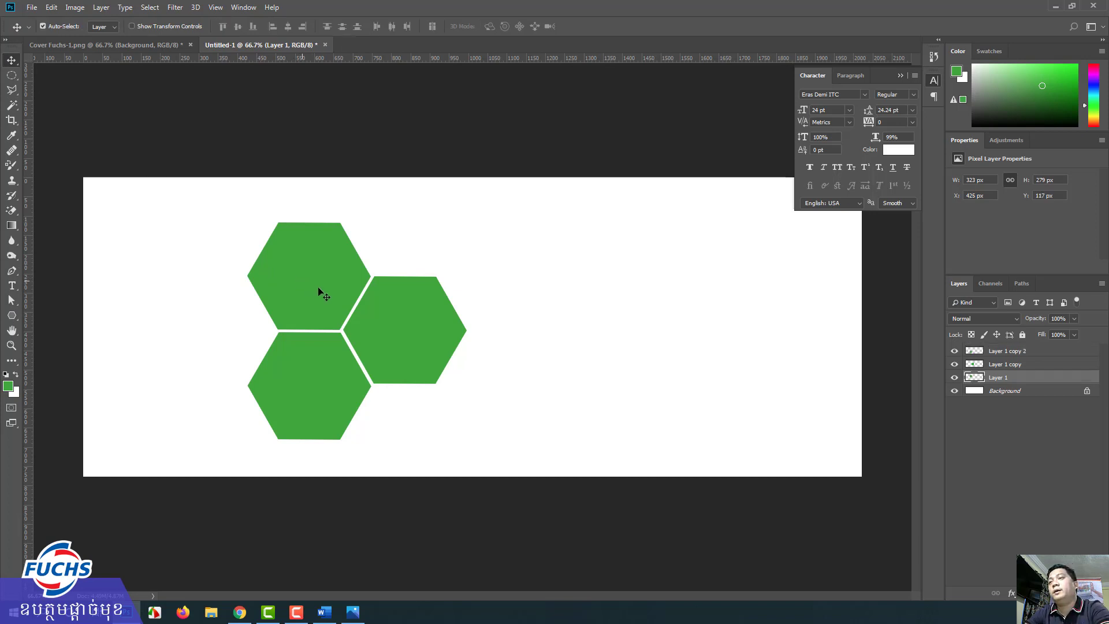
{"action": "key", "text": "Delete"}
{"action": "key", "text": "Delete"}
{"action": "key", "text": "Delete"}
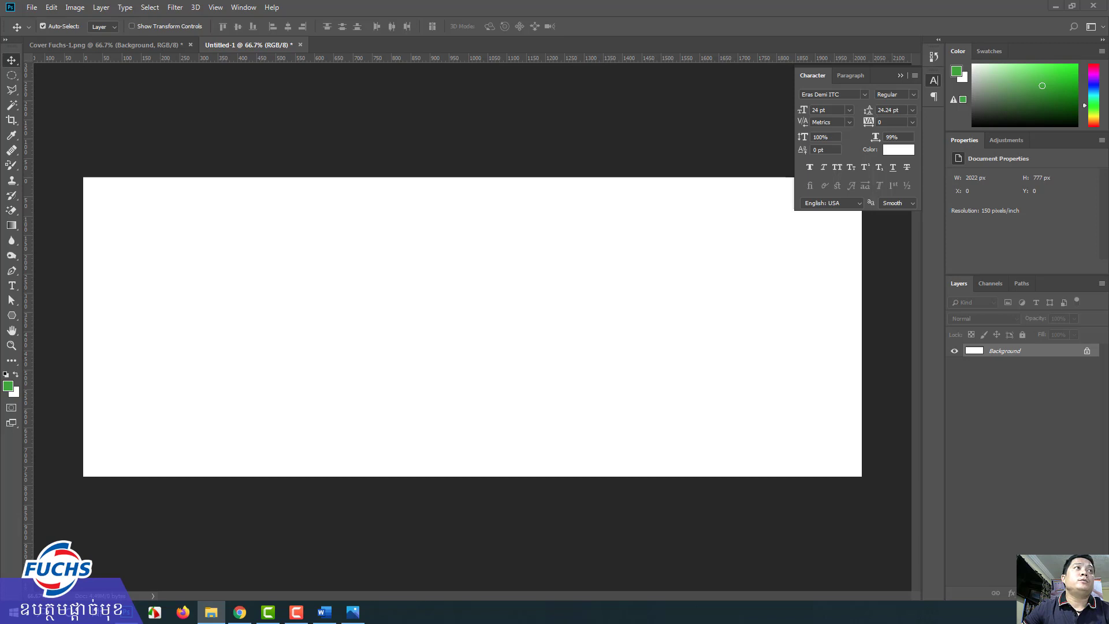
Remove the Fonts folder from Exercise-05 and minimize the File Explorer window
{"action": "left_click", "coordinate": [211, 612]}
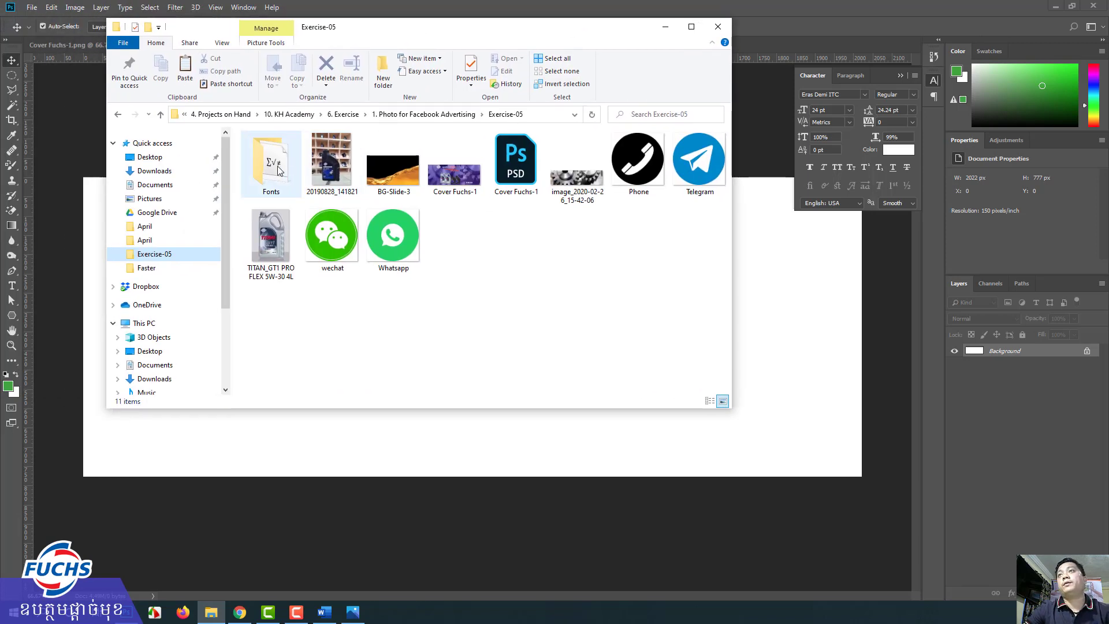
{"action": "left_click", "coordinate": [280, 170]}
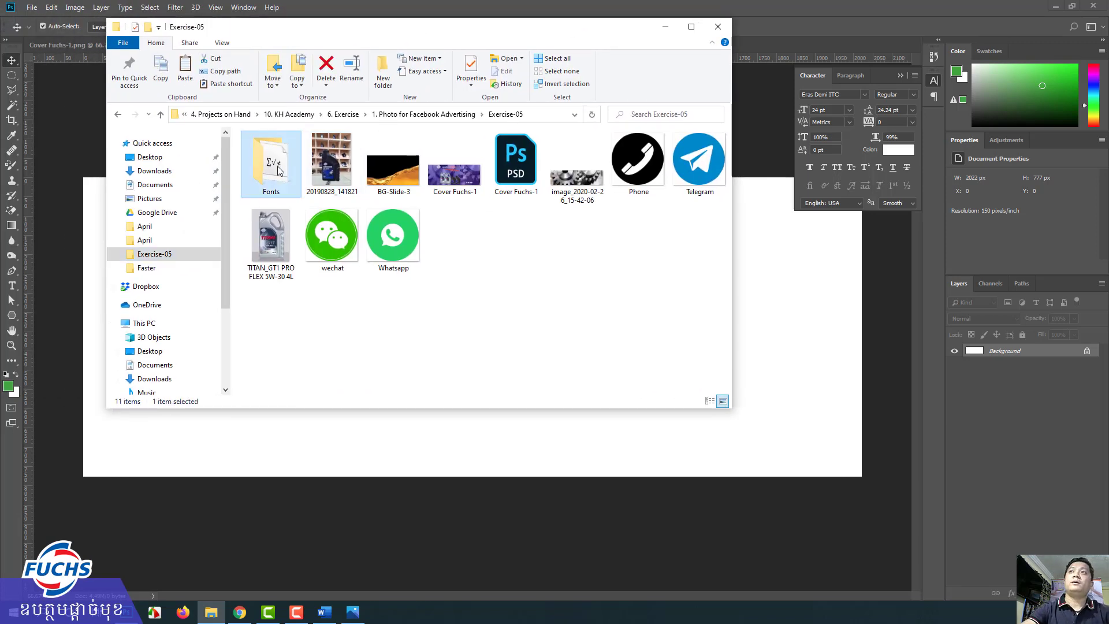
{"action": "key", "text": "Delete"}
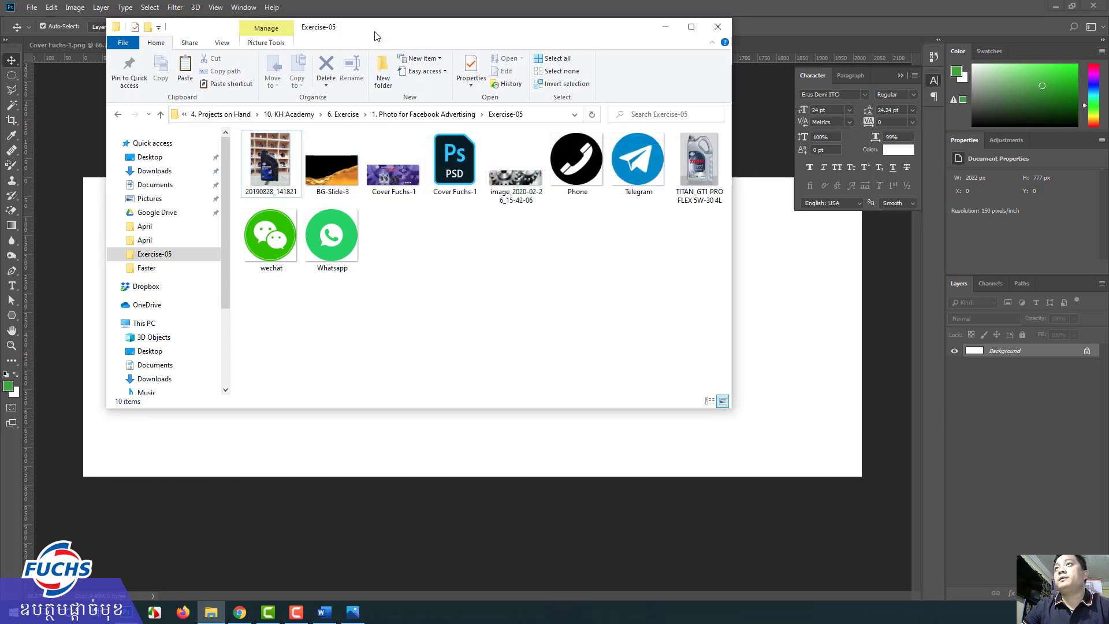
{"action": "left_click_drag", "start_coordinate": [376, 33], "coordinate": [430, 73]}
{"action": "left_click", "coordinate": [719, 67]}
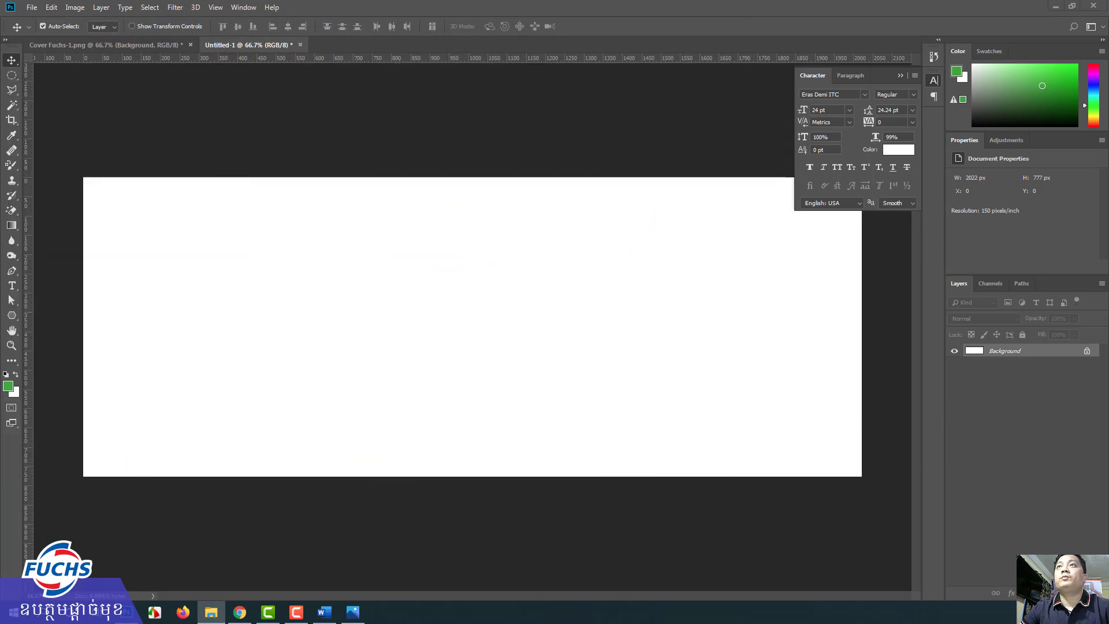
Open the gears PNG and copy it into the Untitled-1 canvas as Layer 1
{"action": "left_click", "coordinate": [104, 44]}
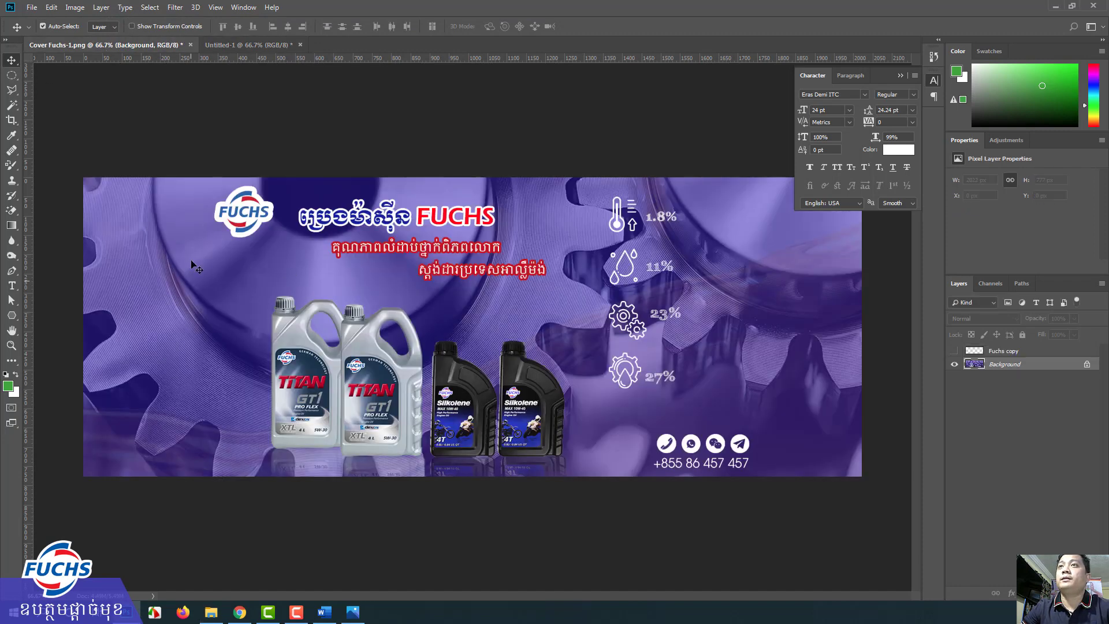
{"action": "left_click", "coordinate": [256, 46]}
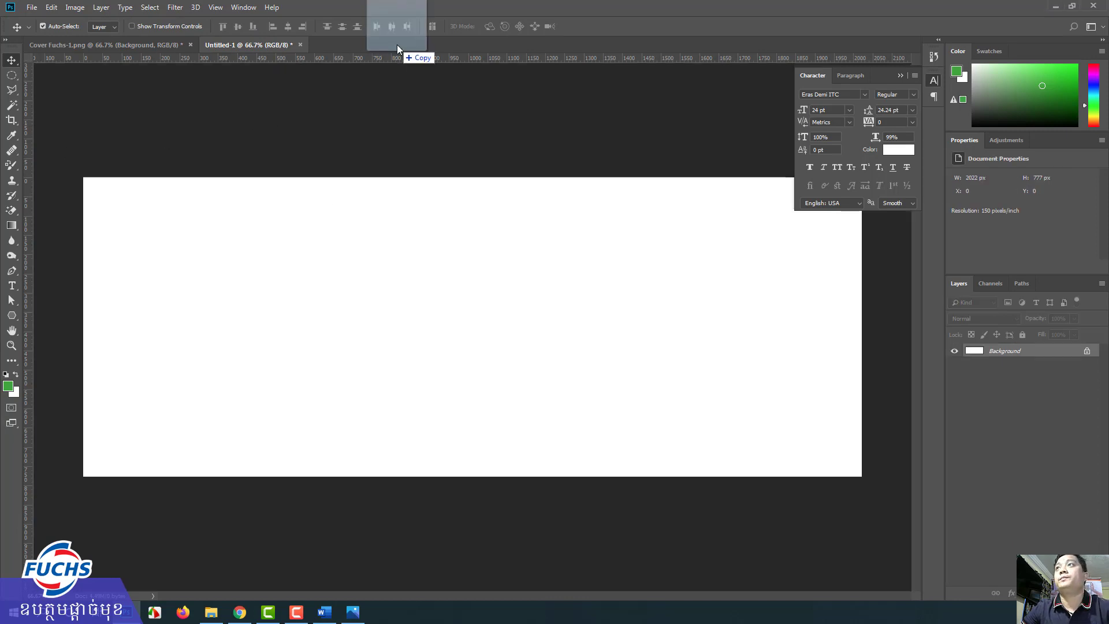
{"action": "left_click_drag", "start_coordinate": [376, 72], "coordinate": [397, 44]}
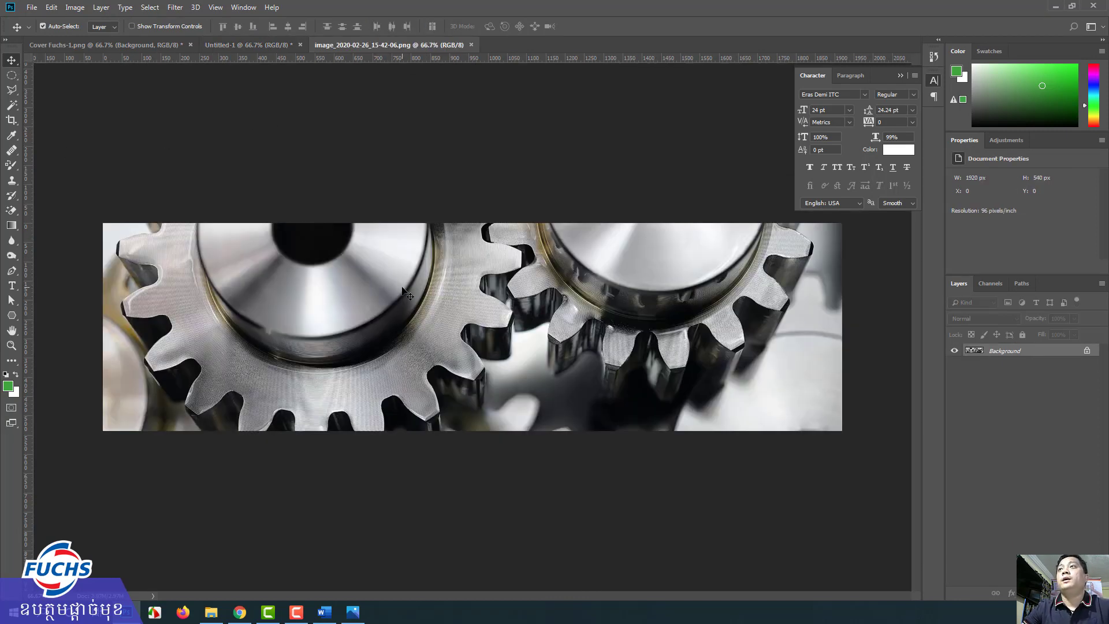
{"action": "mouse_move", "coordinate": [415, 315]}
{"action": "left_mouse_down"}
{"action": "mouse_move", "coordinate": [243, 51]}
{"action": "mouse_move", "coordinate": [464, 329]}
{"action": "mouse_move", "coordinate": [453, 283]}
{"action": "left_mouse_up"}
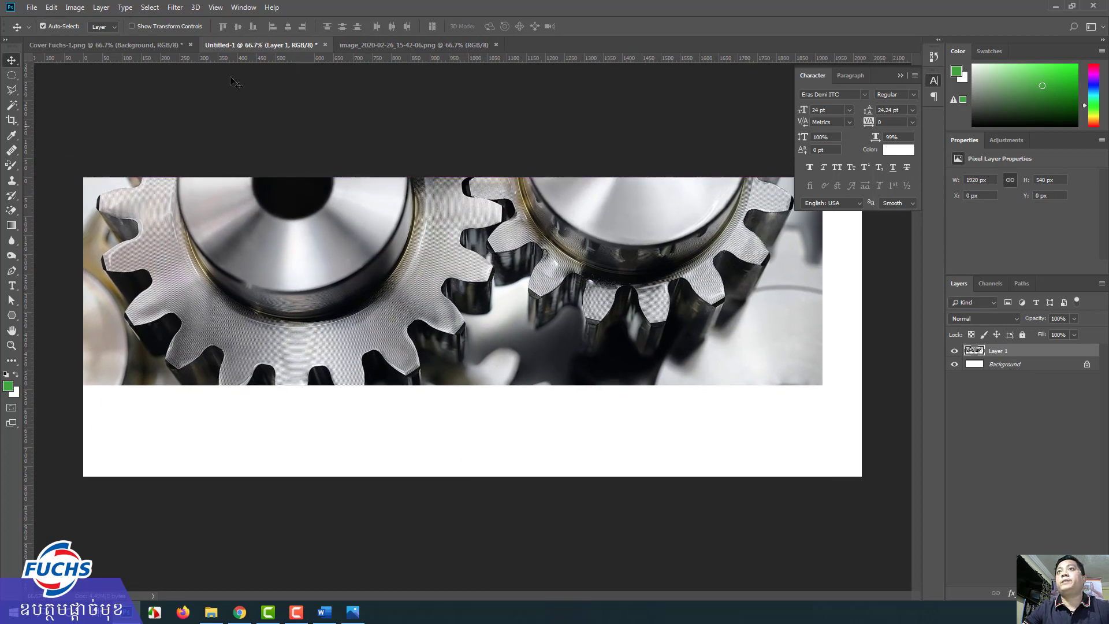
{"action": "left_click", "coordinate": [140, 46]}
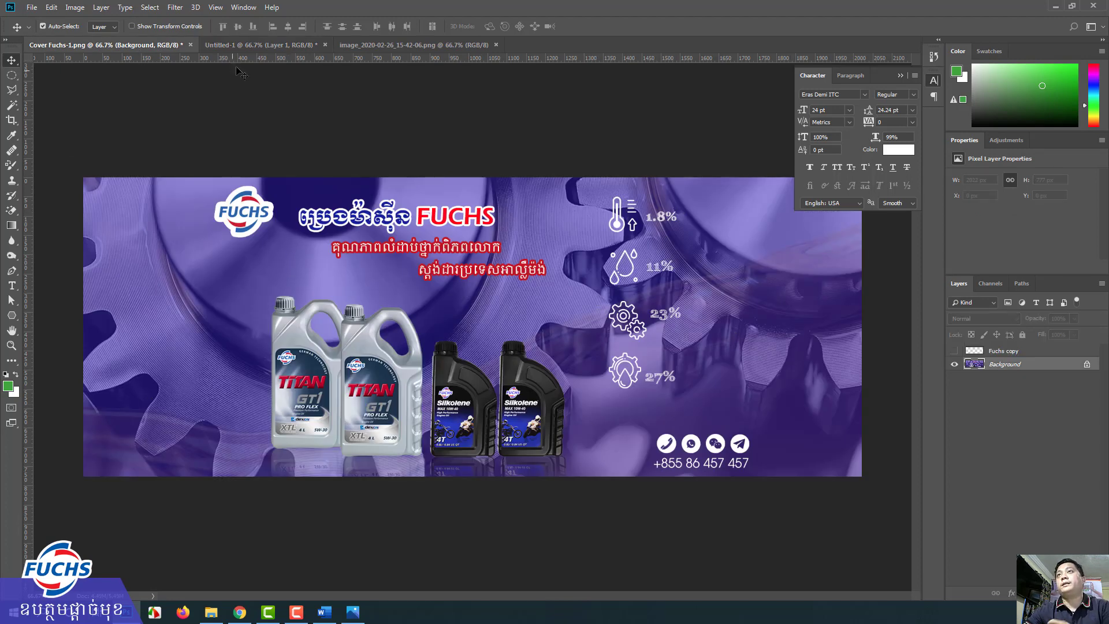
{"action": "left_click", "coordinate": [283, 42]}
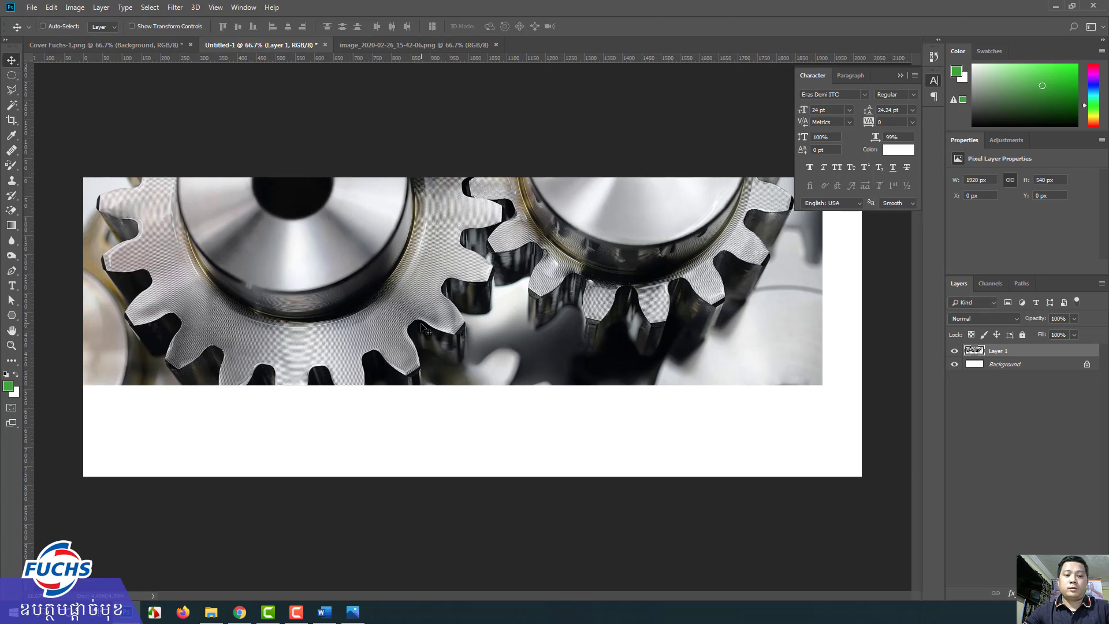
Scale the gears photo with Ctrl+T to cover the full 2022×777 canvas, then view Cover Fuchs-1.png
{"action": "key", "text": "ctrl+t"}
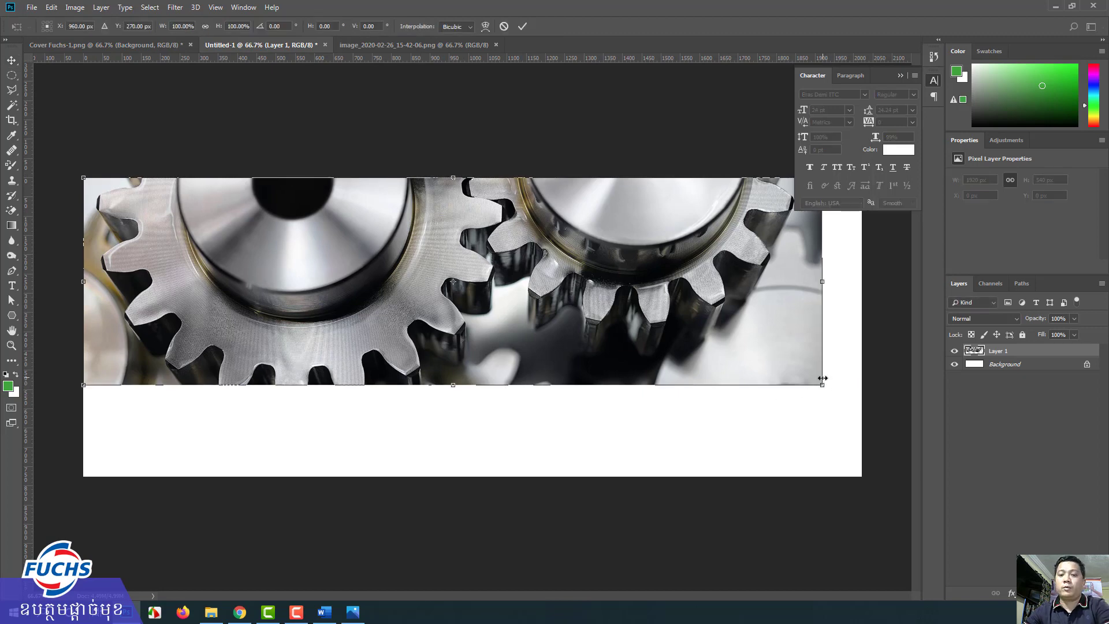
{"action": "key", "text": "ctrl+minus"}
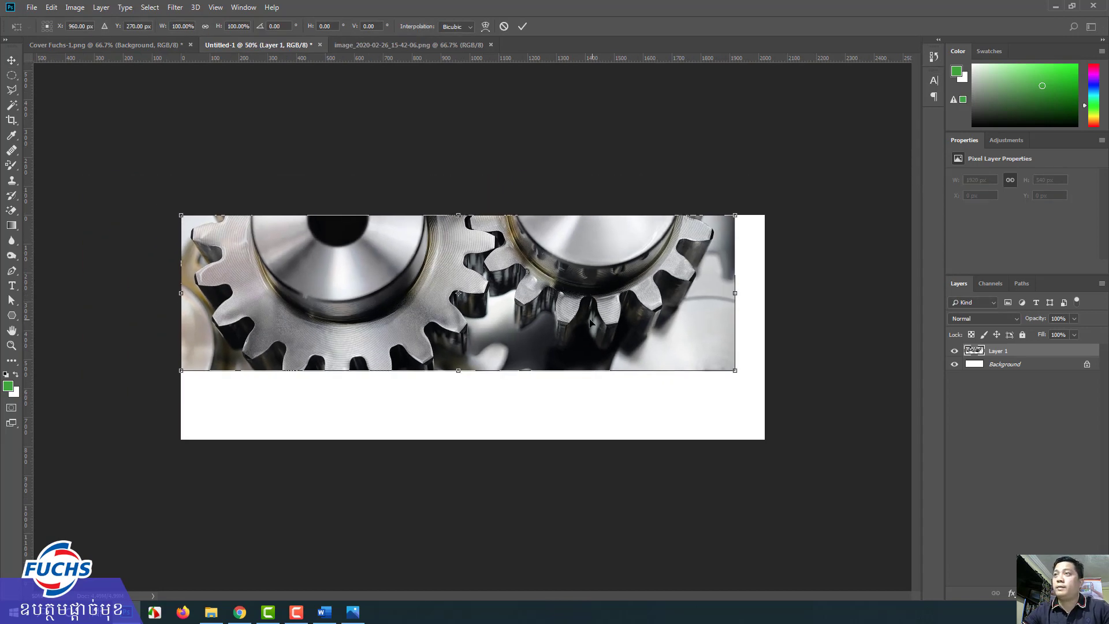
{"action": "left_click_drag", "start_coordinate": [734, 370], "coordinate": [869, 405]}
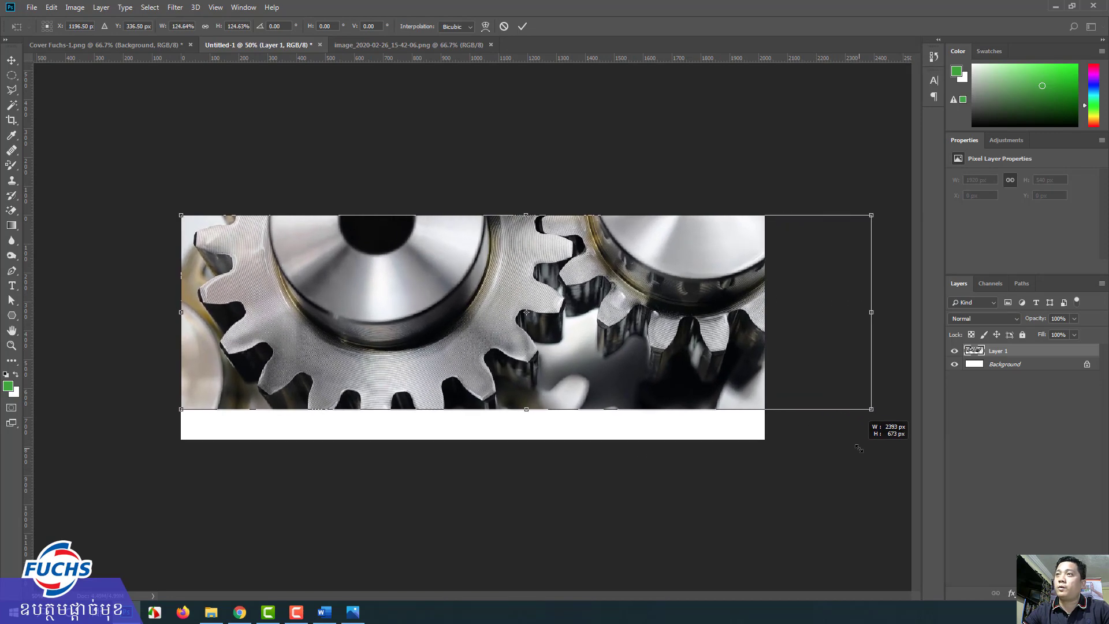
{"action": "left_click_drag", "start_coordinate": [180, 404], "coordinate": [80, 477]}
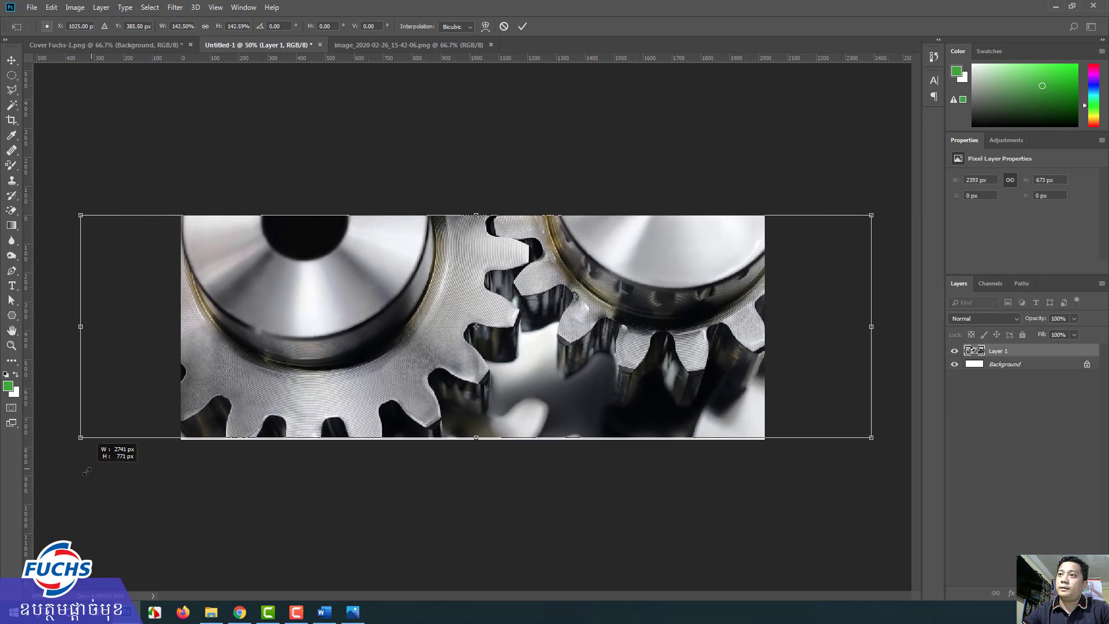
{"action": "key", "text": "Return"}
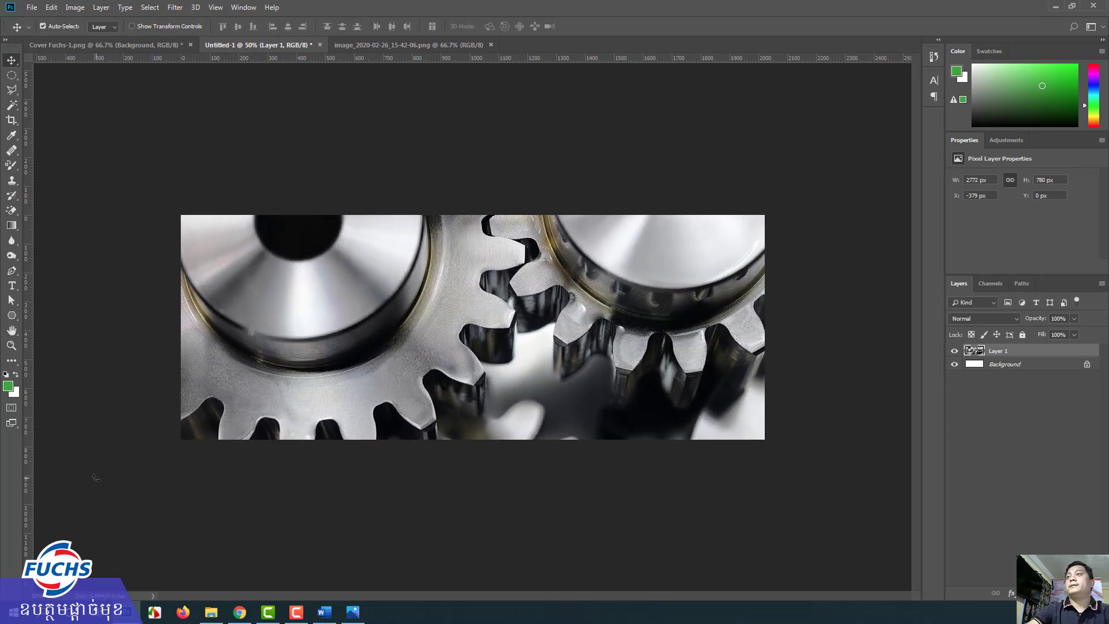
{"action": "left_click", "coordinate": [132, 46]}
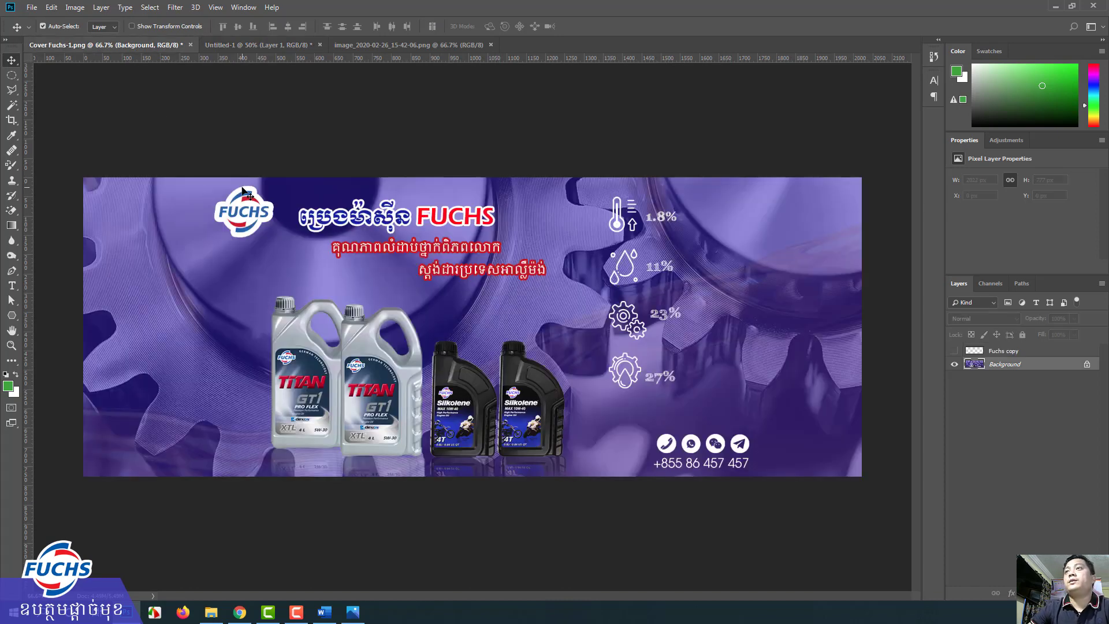
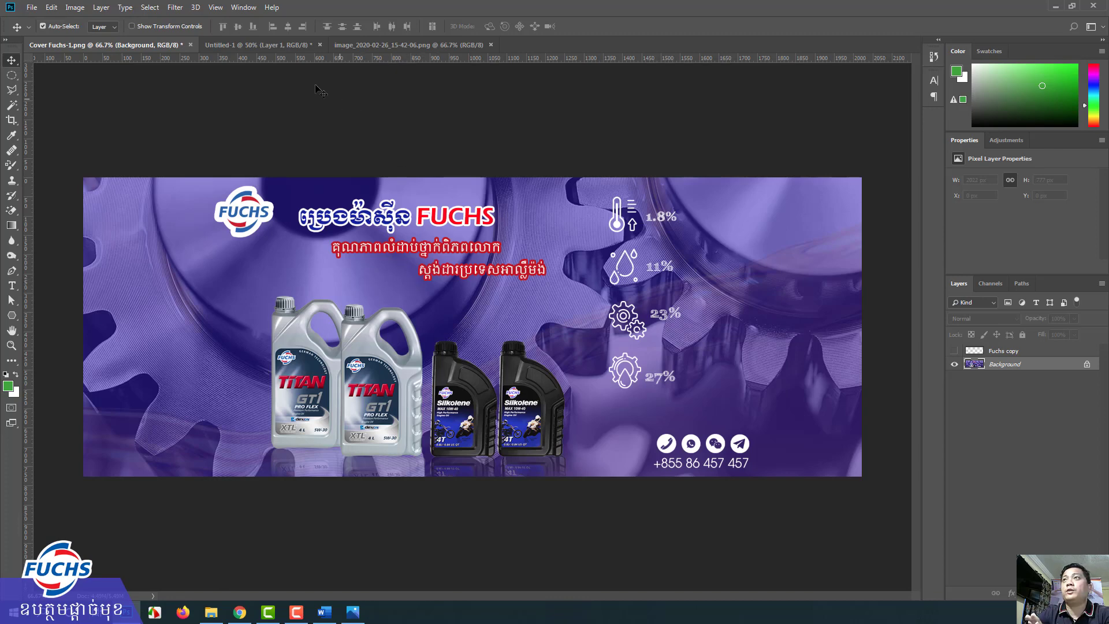
Compare the Untitled-1 gears document with the finished Cover Fuchs-1, then bring up the Exercise-05 folder
{"action": "left_click", "coordinate": [235, 45]}
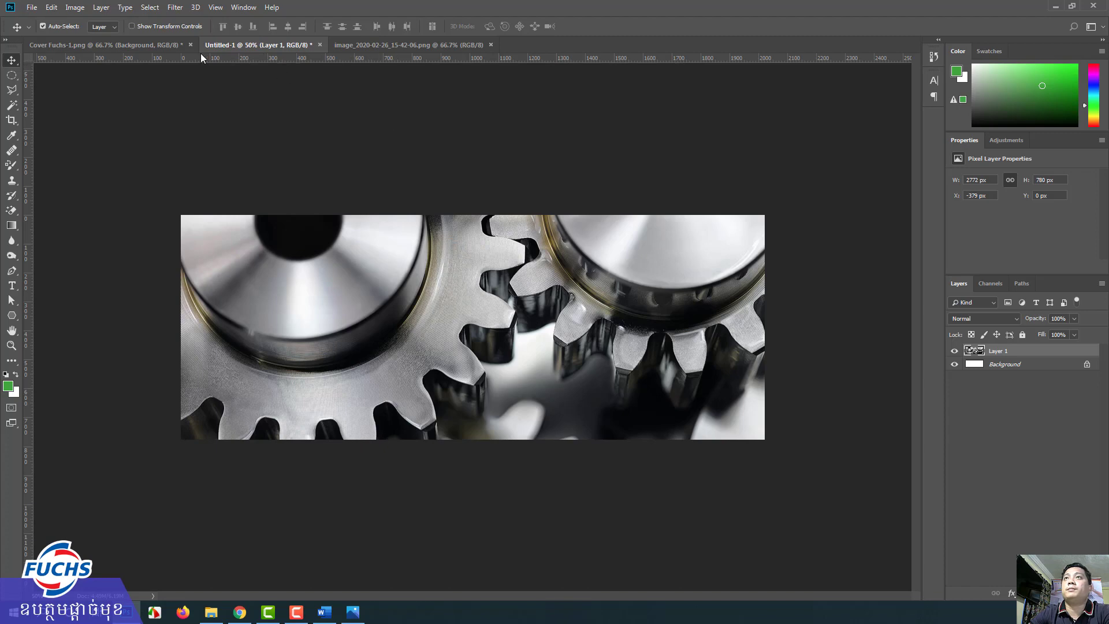
{"action": "left_click", "coordinate": [158, 44]}
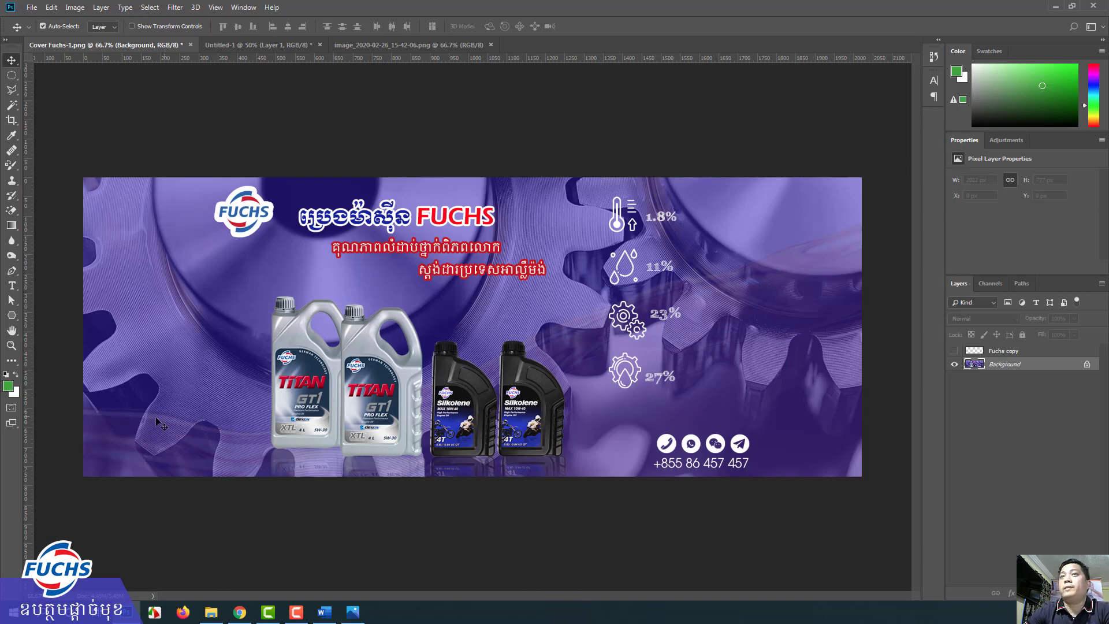
{"action": "left_click", "coordinate": [211, 613]}
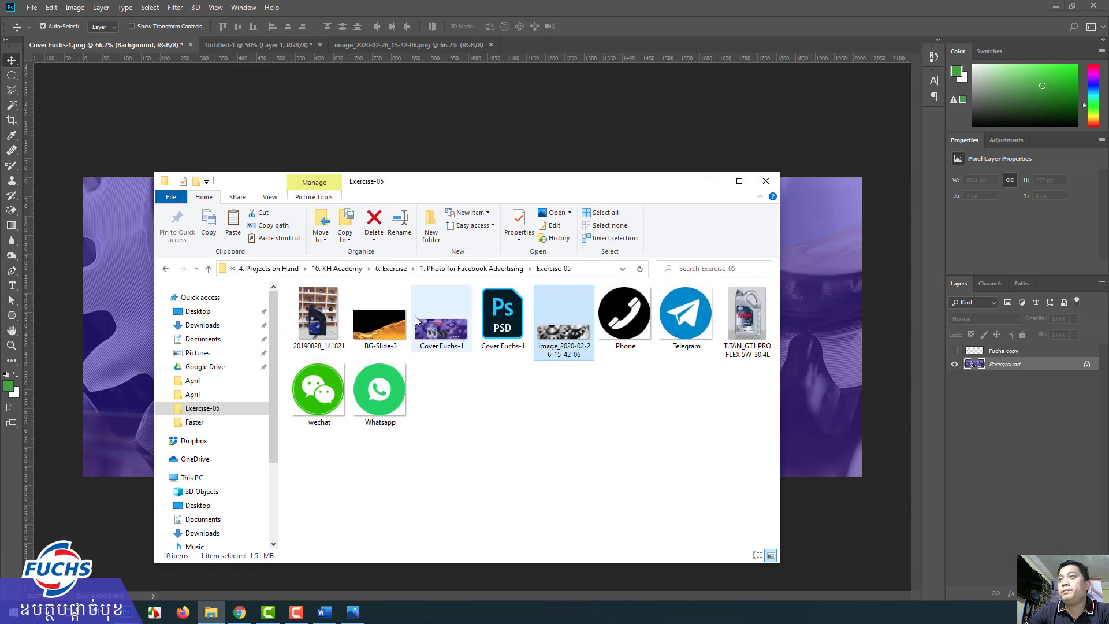
Open the BG-Slide-3 oil wave image in Photoshop and close the extra gears image document
{"action": "left_click", "coordinate": [377, 327]}
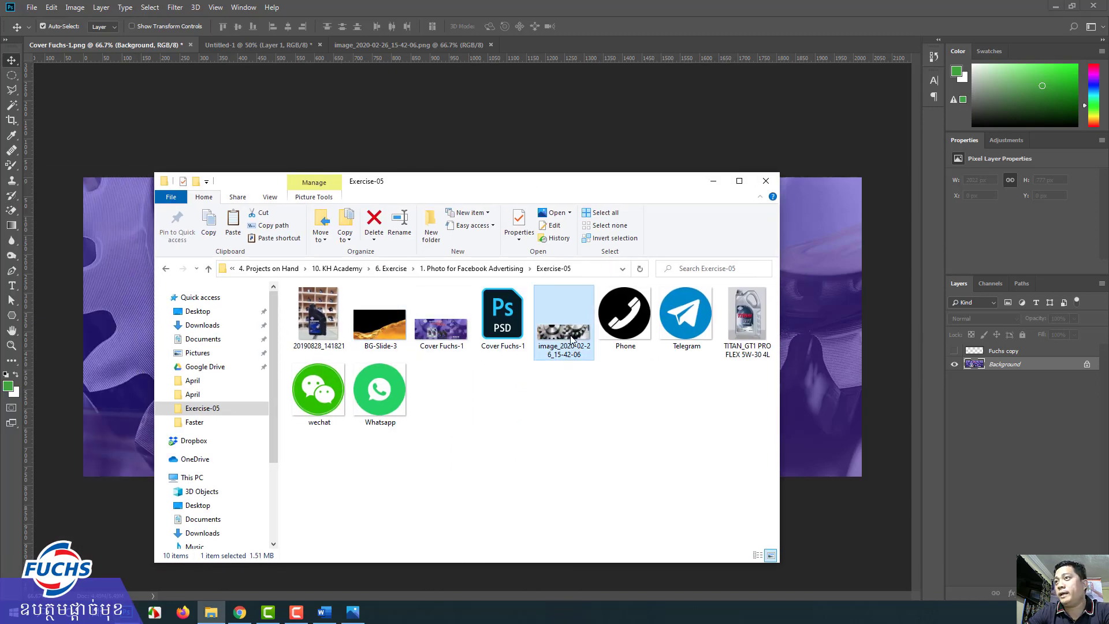
{"action": "left_click_drag", "start_coordinate": [377, 330], "coordinate": [570, 44]}
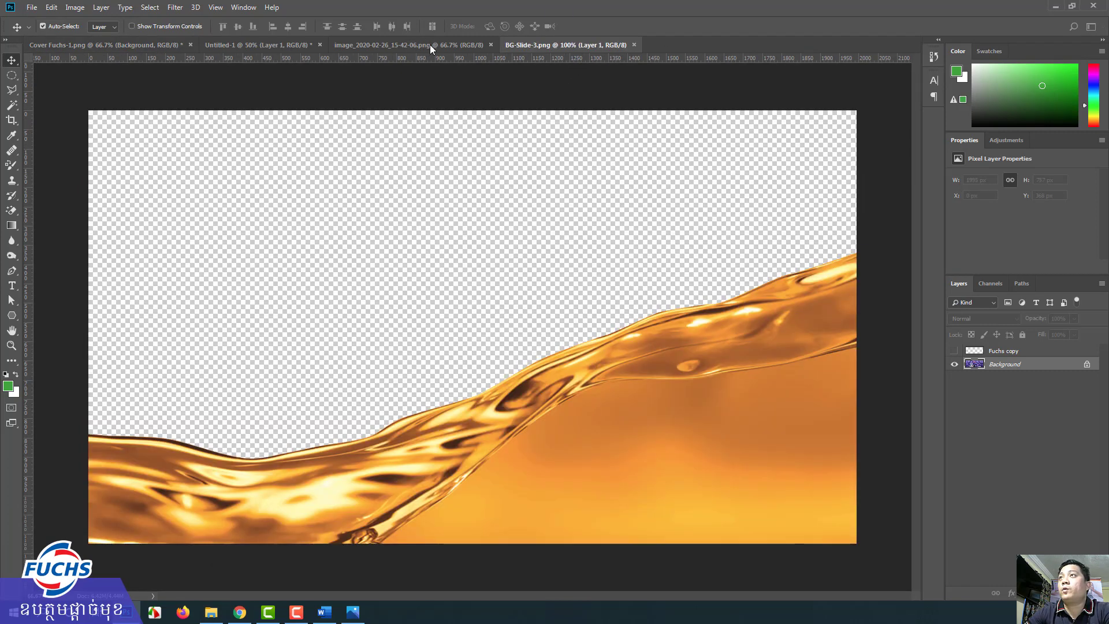
{"action": "left_click", "coordinate": [430, 45]}
{"action": "left_click", "coordinate": [491, 45]}
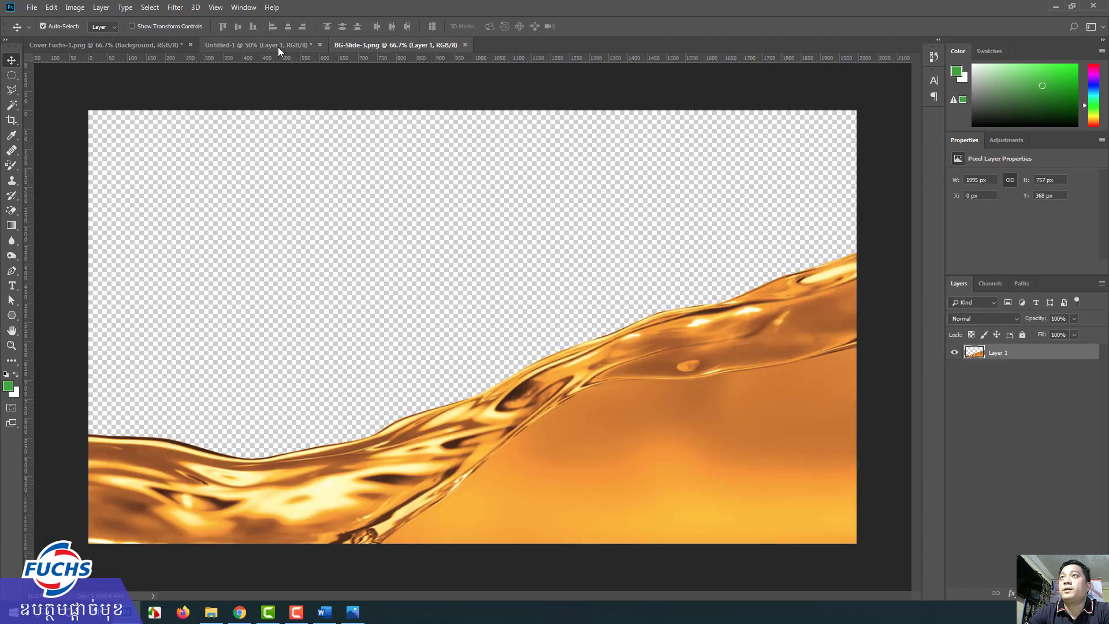
{"action": "left_click", "coordinate": [266, 44]}
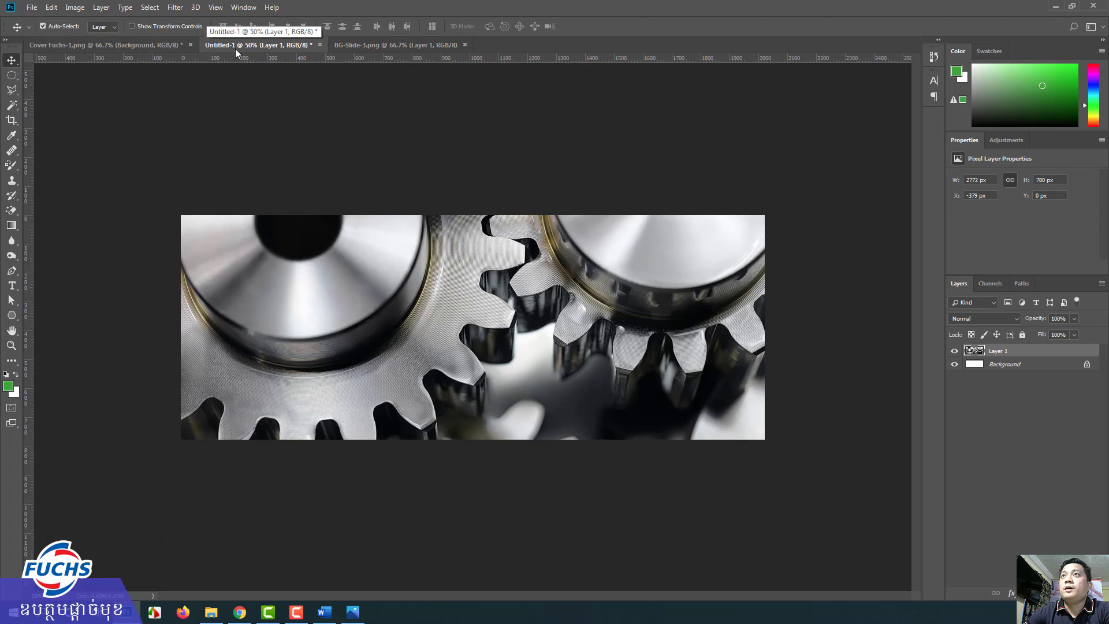
Move the oil wave onto the bottom of the Untitled-1 gears image and close BG-Slide-3
{"action": "left_click", "coordinate": [358, 46]}
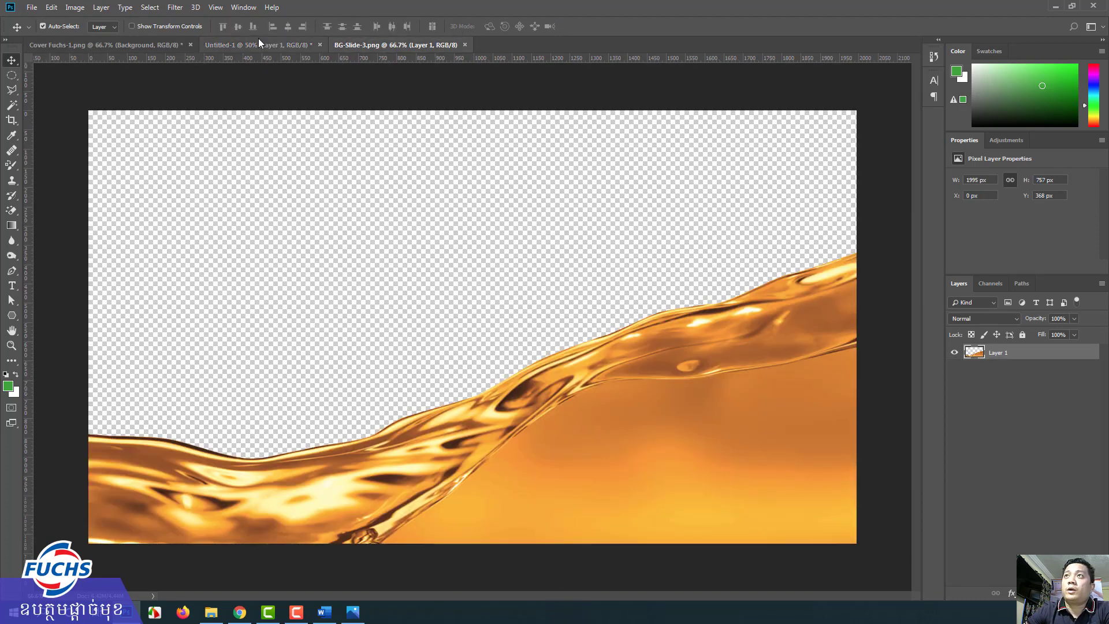
{"action": "mouse_move", "coordinate": [654, 372]}
{"action": "left_mouse_down"}
{"action": "mouse_move", "coordinate": [286, 85]}
{"action": "mouse_move", "coordinate": [502, 317]}
{"action": "mouse_move", "coordinate": [536, 388]}
{"action": "left_mouse_up"}
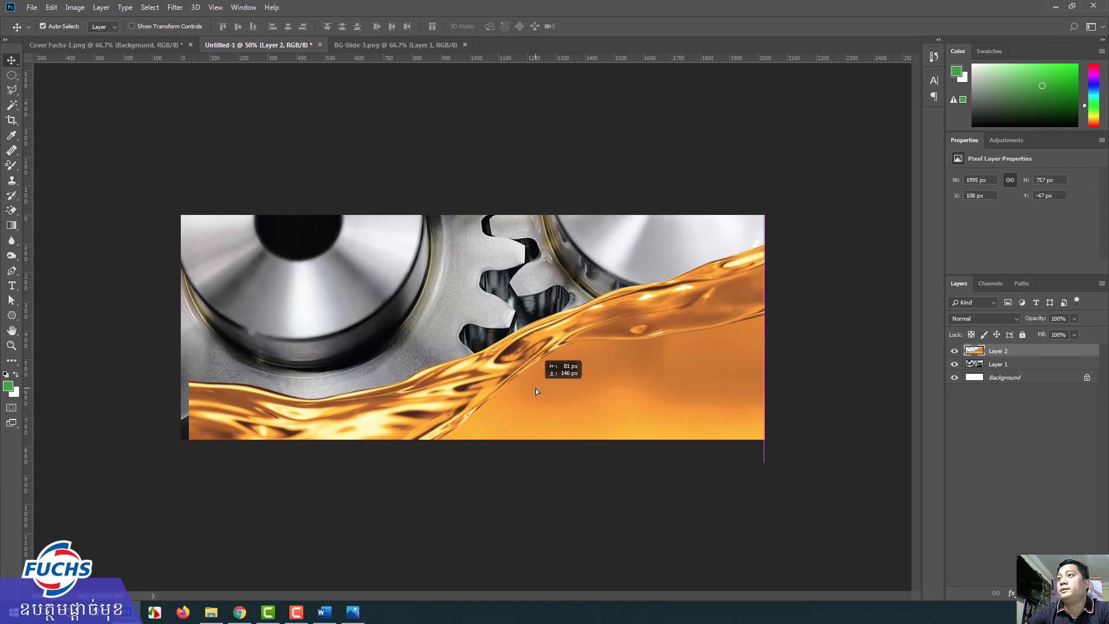
{"action": "left_click", "coordinate": [338, 44]}
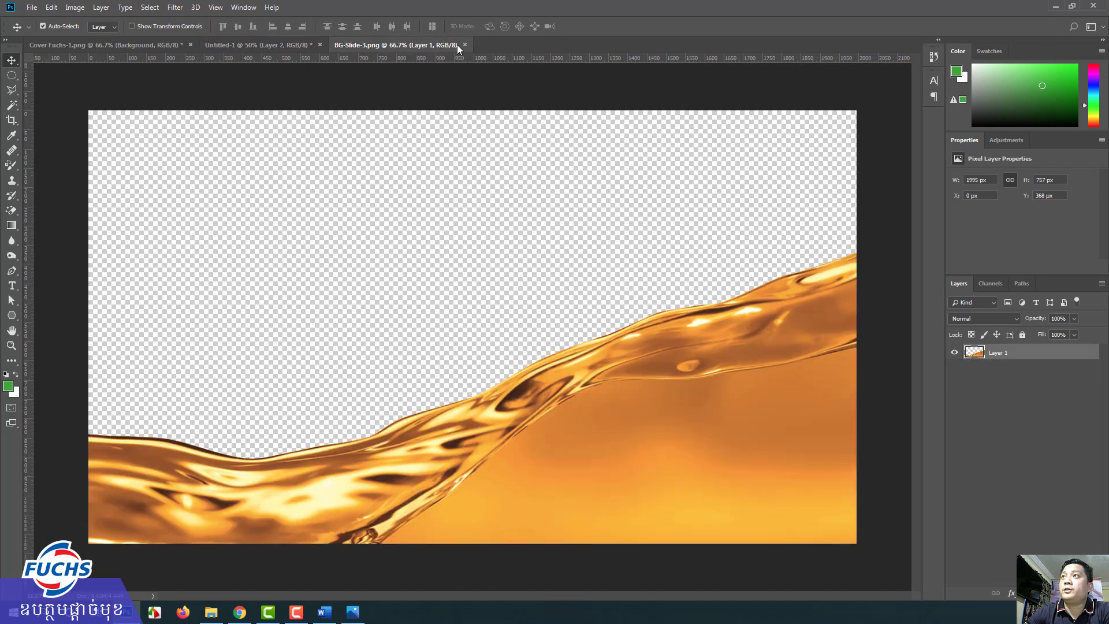
{"action": "left_click", "coordinate": [465, 45]}
{"action": "left_click", "coordinate": [116, 44]}
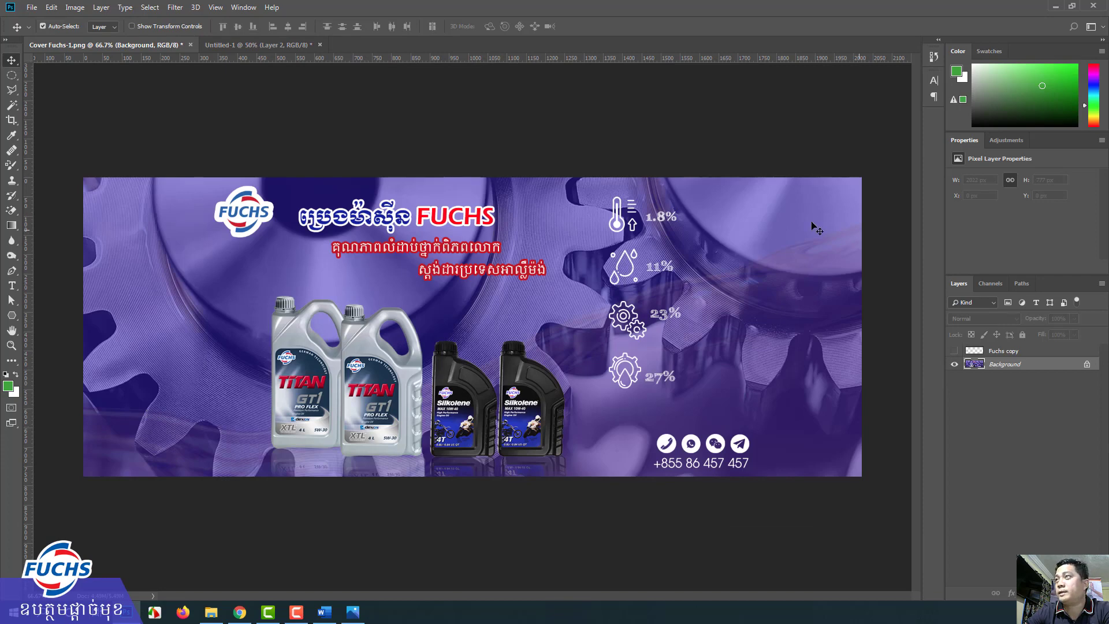
Scale the oil wave layer to about 102% so it covers the gears image's left edge
{"action": "left_click", "coordinate": [259, 45]}
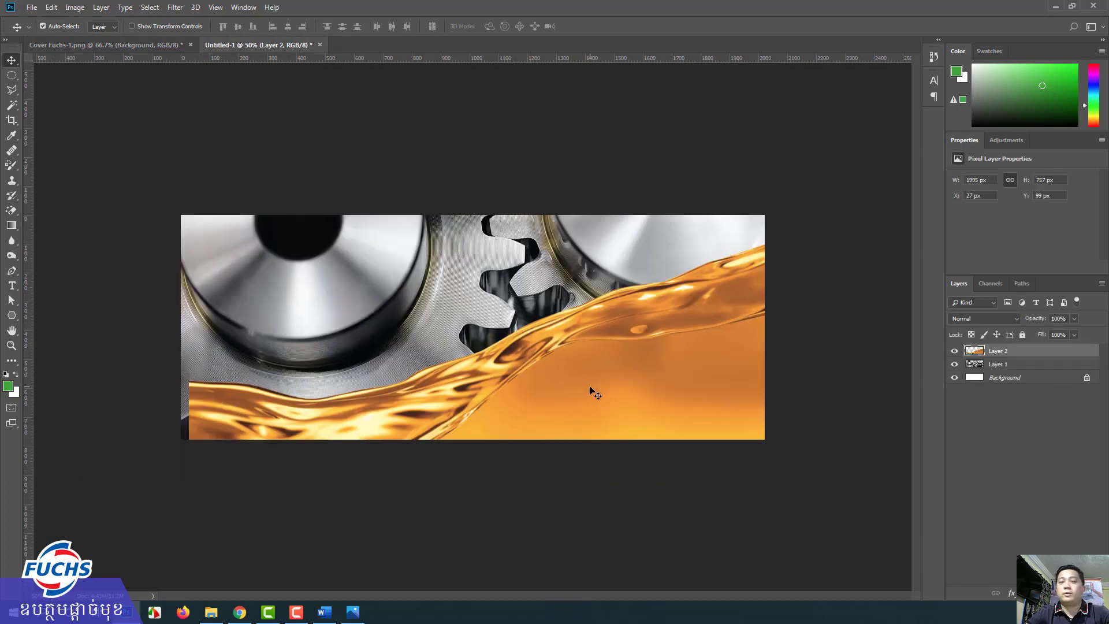
{"action": "key", "text": "ctrl+t"}
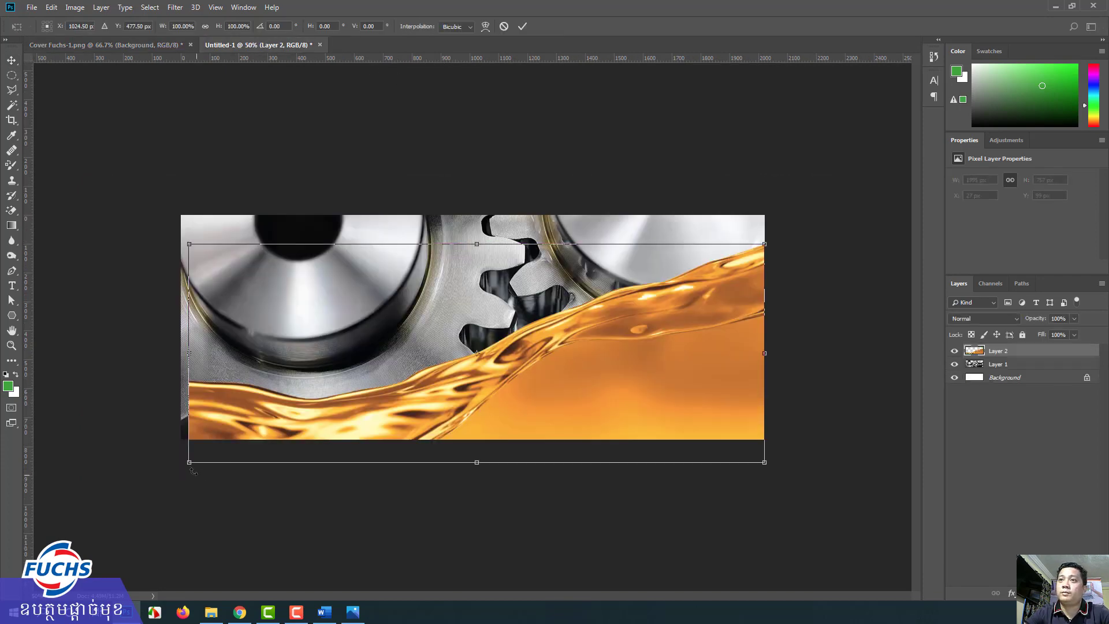
{"action": "left_click_drag", "start_coordinate": [184, 464], "coordinate": [174, 468]}
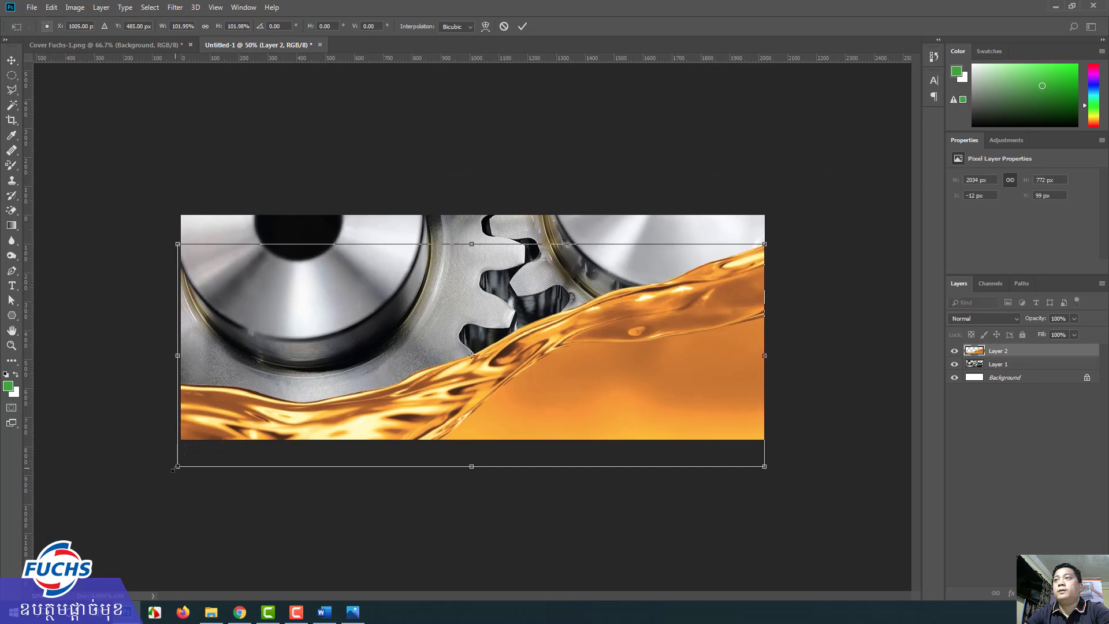
{"action": "key", "text": "Return"}
{"action": "left_click", "coordinate": [104, 45]}
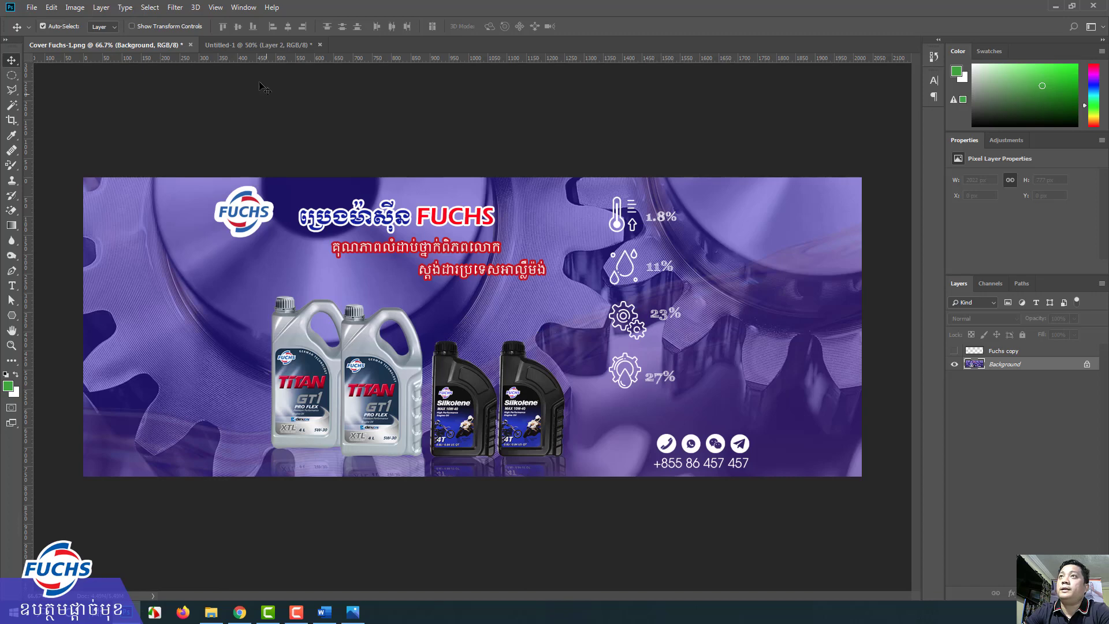
{"action": "left_click", "coordinate": [261, 47]}
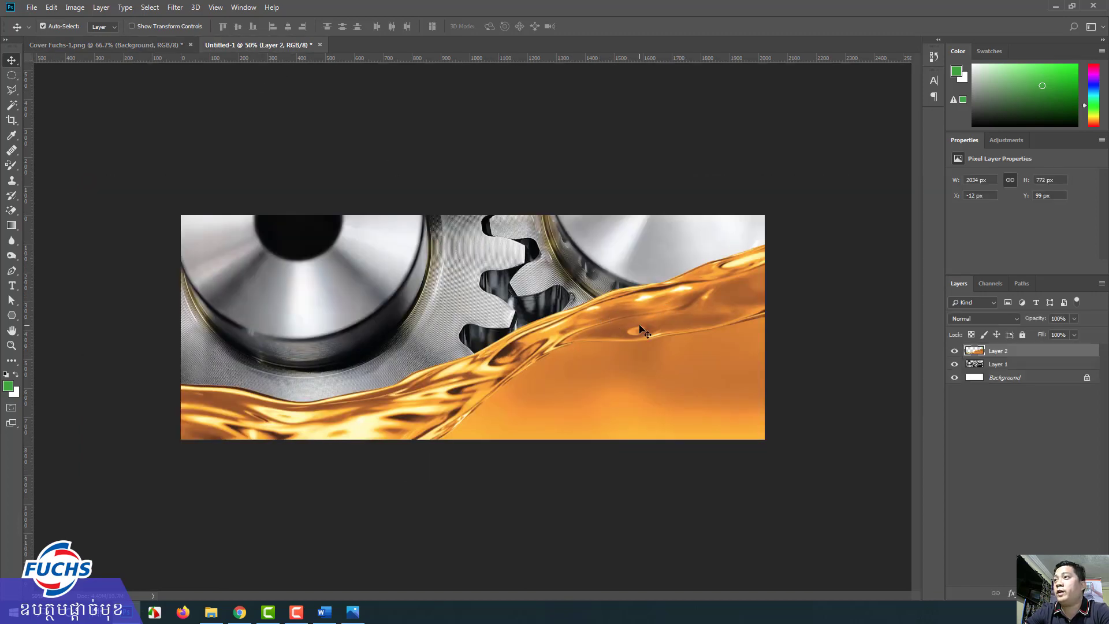
Set the oil wave layer (Layer 2) opacity to 40%, checking against the finished cover
{"action": "left_click", "coordinate": [1074, 319]}
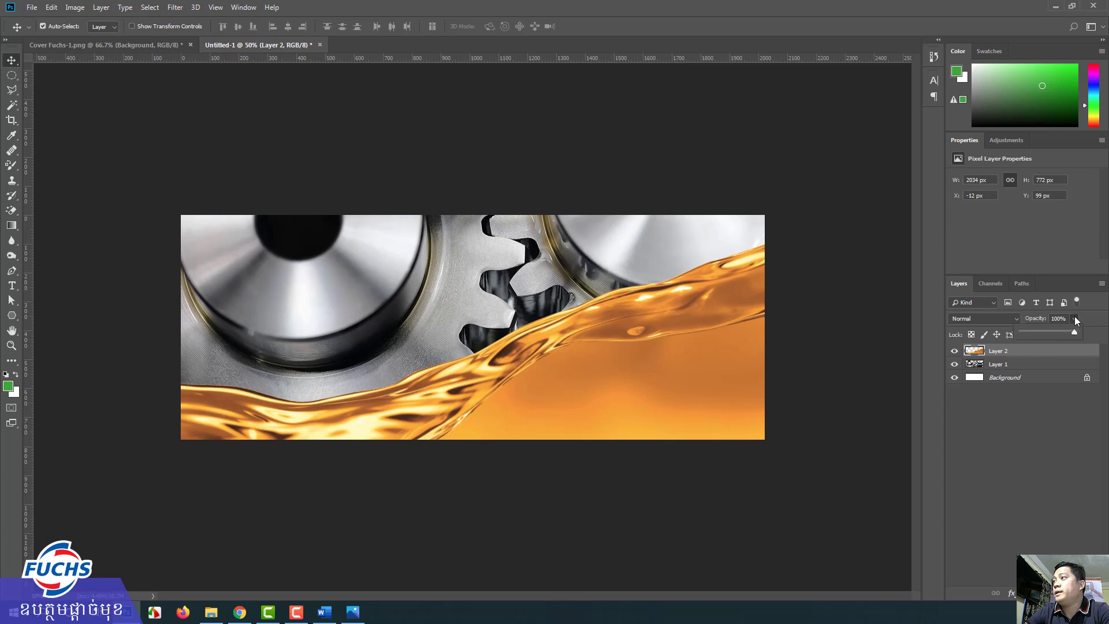
{"action": "left_click", "coordinate": [1049, 331]}
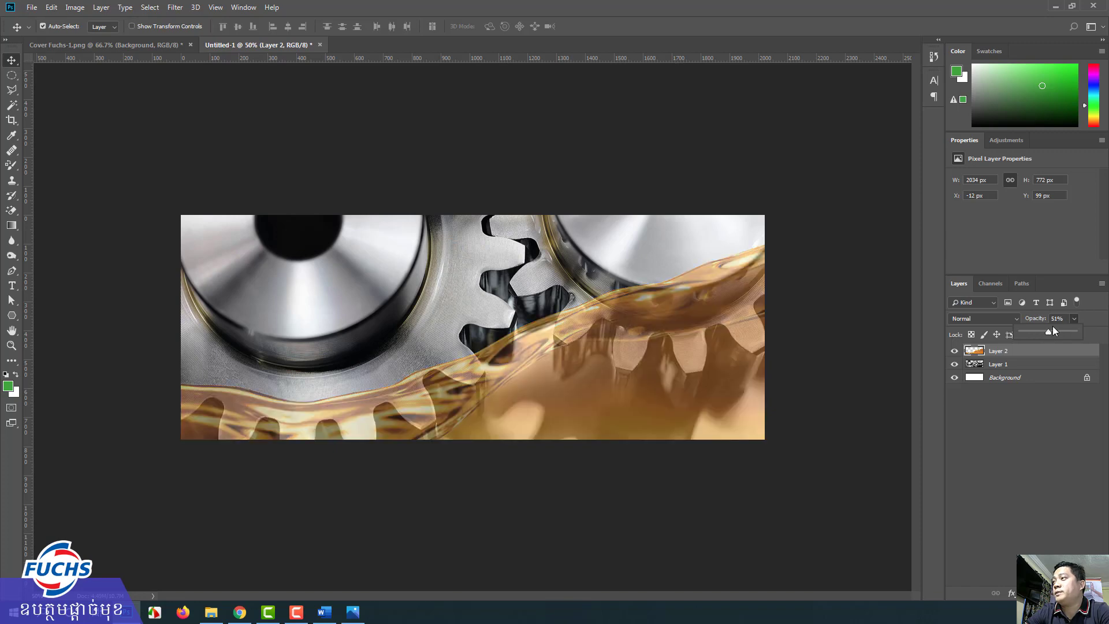
{"action": "left_click_drag", "start_coordinate": [1024, 322], "coordinate": [1028, 321]}
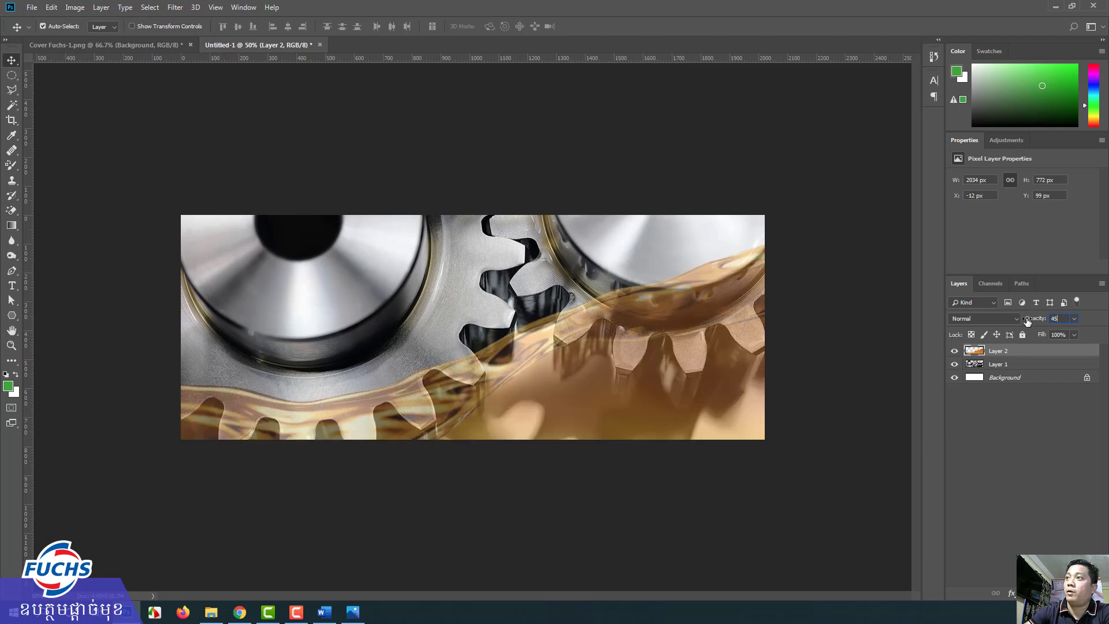
{"action": "left_click", "coordinate": [1047, 321]}
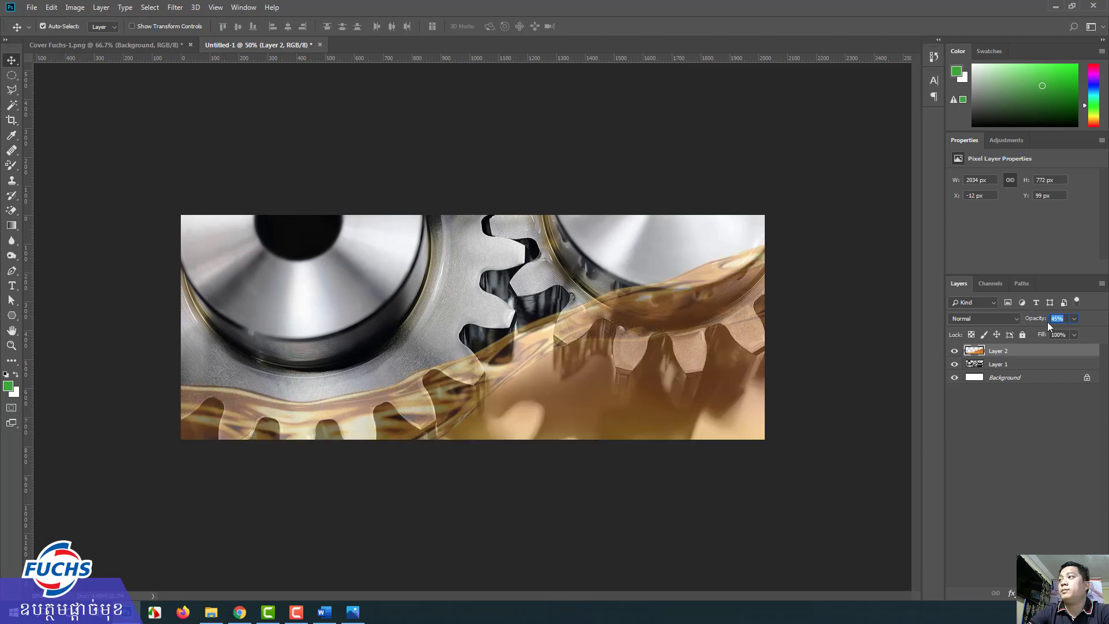
{"action": "type", "text": "40"}
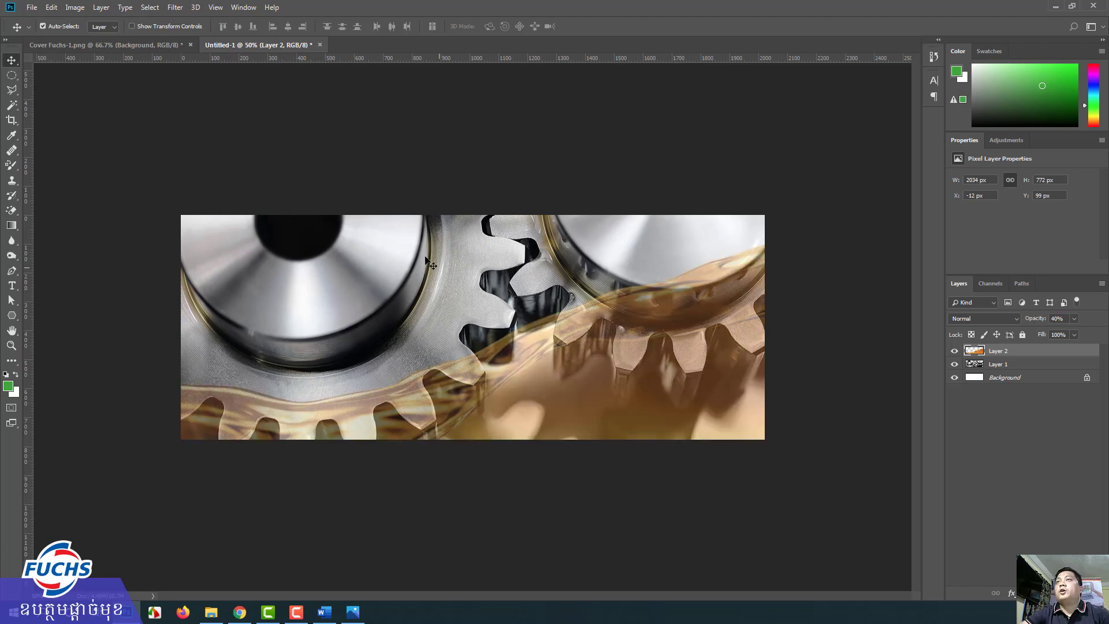
{"action": "left_click", "coordinate": [131, 45]}
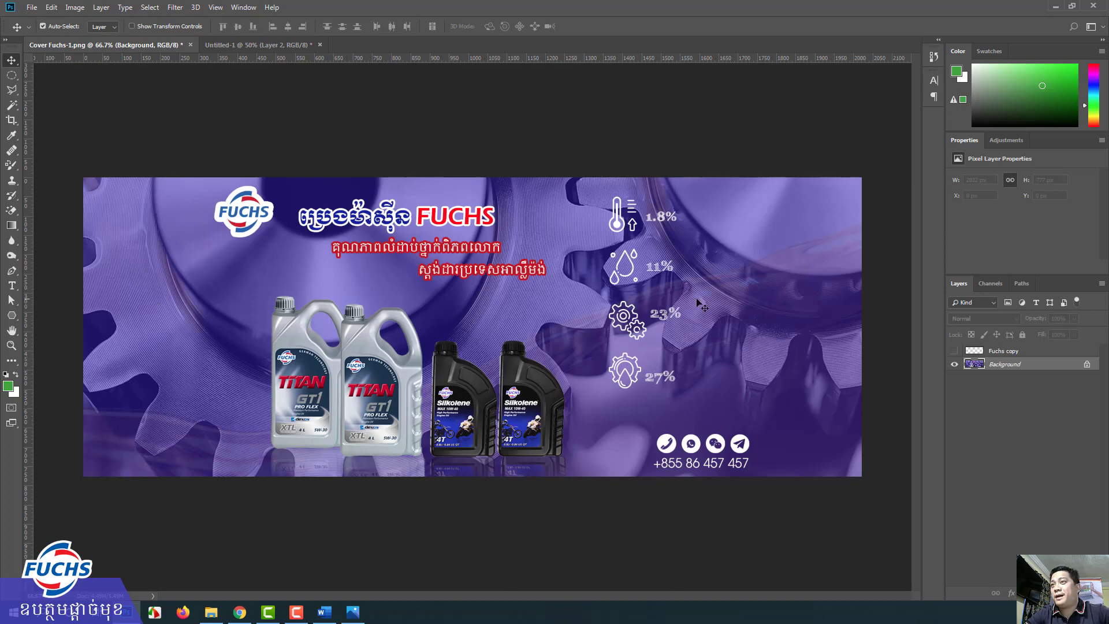
{"action": "left_click", "coordinate": [260, 45]}
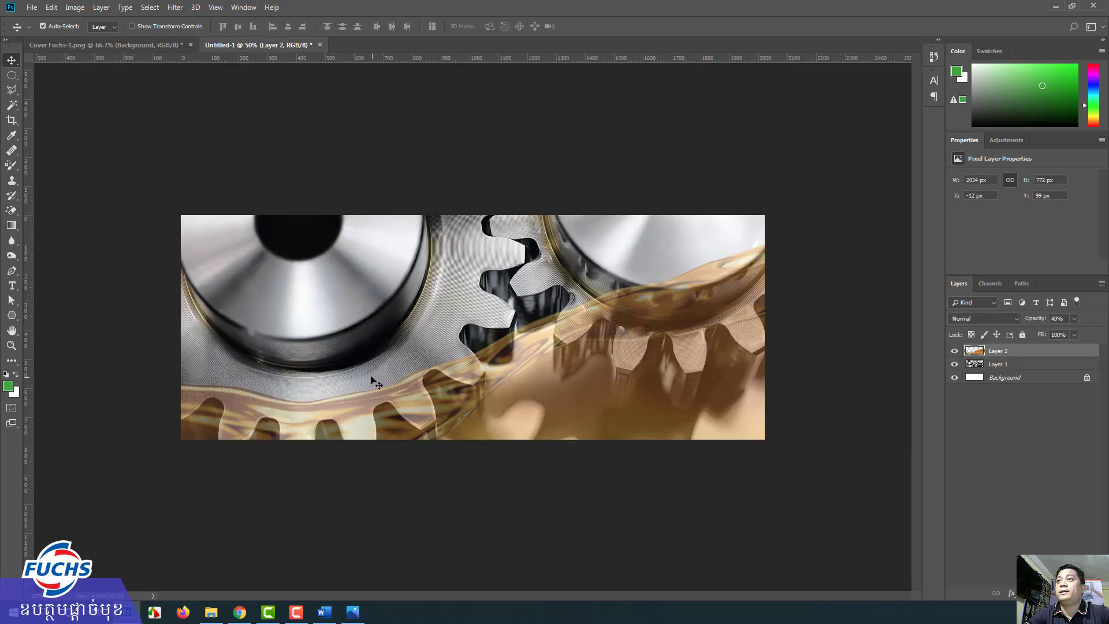
Add a new empty layer above the oil wave, then view the Cover Fuchs-1 reference
{"action": "left_click", "coordinate": [1073, 594]}
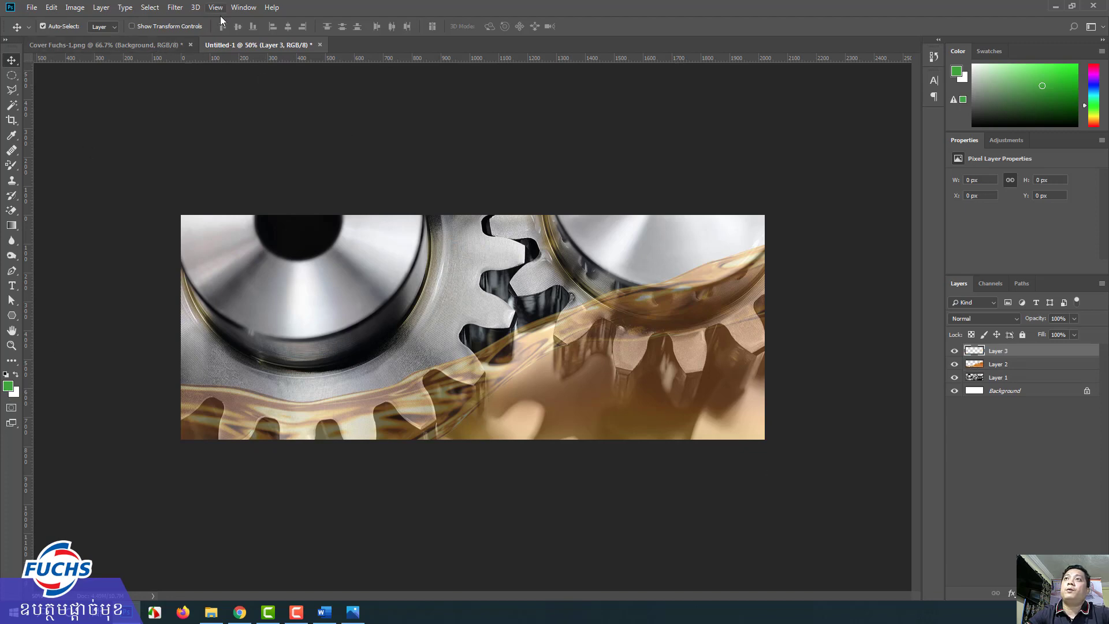
{"action": "left_click", "coordinate": [175, 46]}
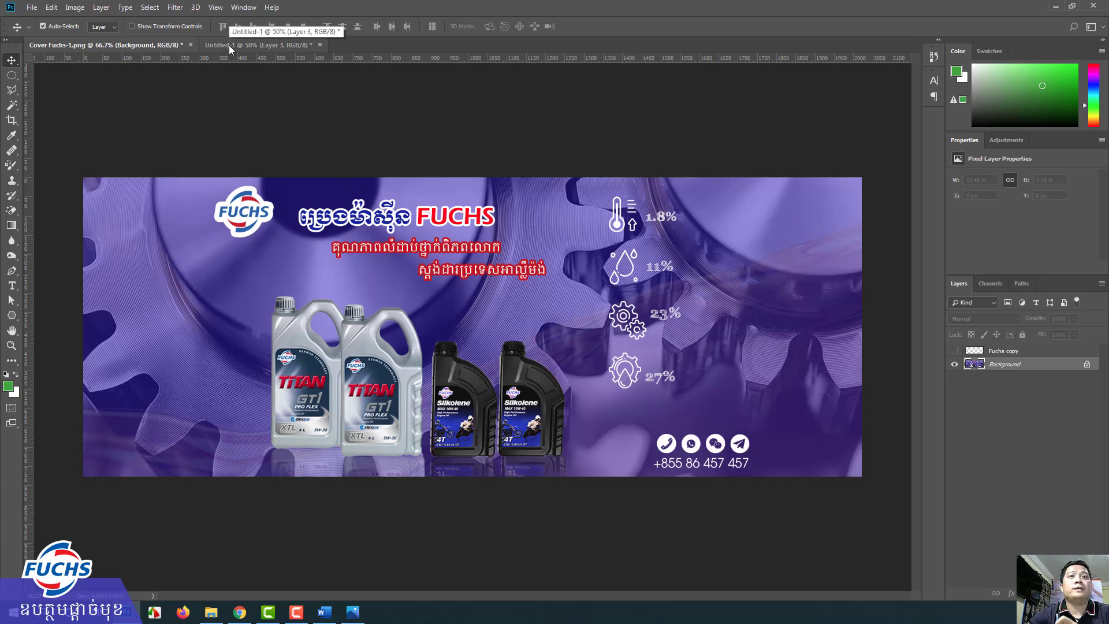
Close the PNG copy of the FUCHS cover document
{"action": "left_click", "coordinate": [211, 612]}
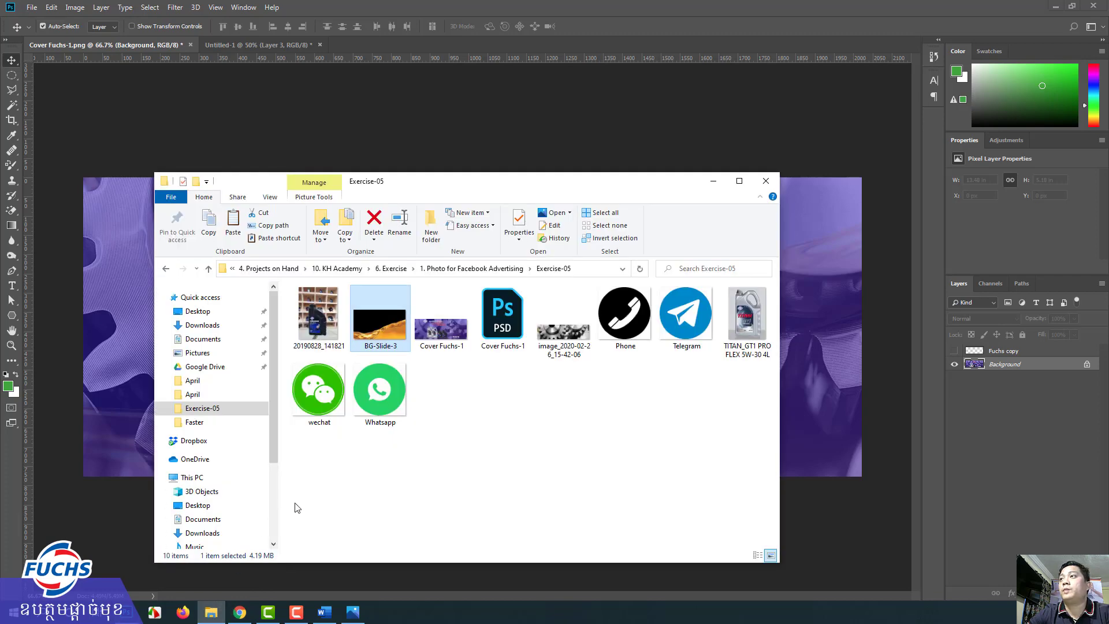
{"action": "left_click", "coordinate": [219, 45]}
{"action": "mouse_move", "coordinate": [146, 56]}
{"action": "left_mouse_down"}
{"action": "mouse_move", "coordinate": [209, 74]}
{"action": "mouse_move", "coordinate": [253, 218]}
{"action": "mouse_move", "coordinate": [256, 191]}
{"action": "left_mouse_up"}
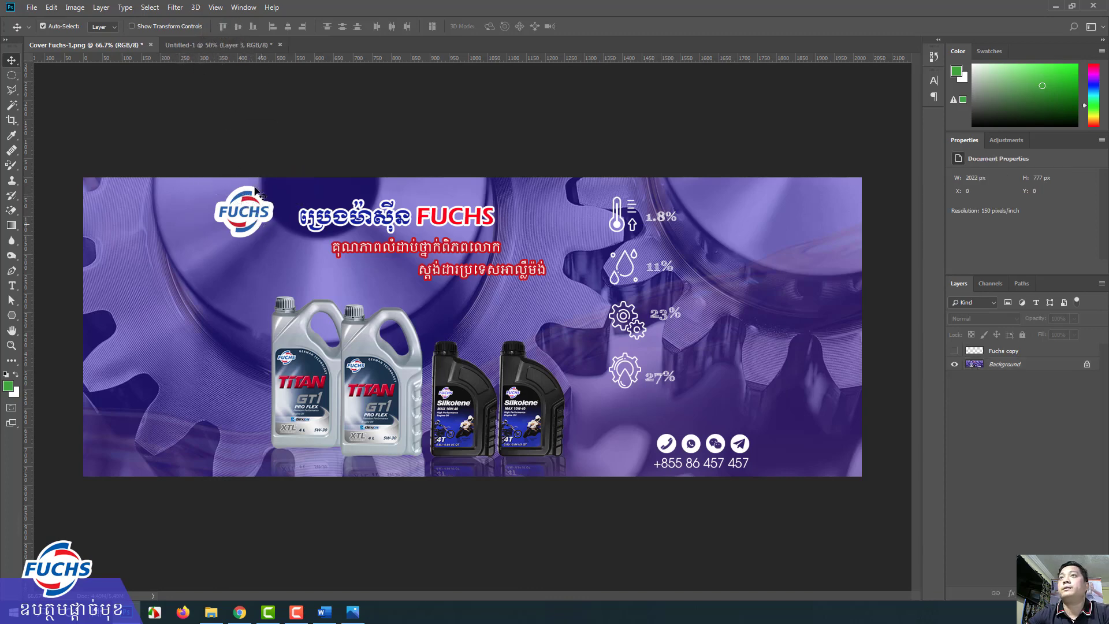
{"action": "left_click", "coordinate": [151, 46]}
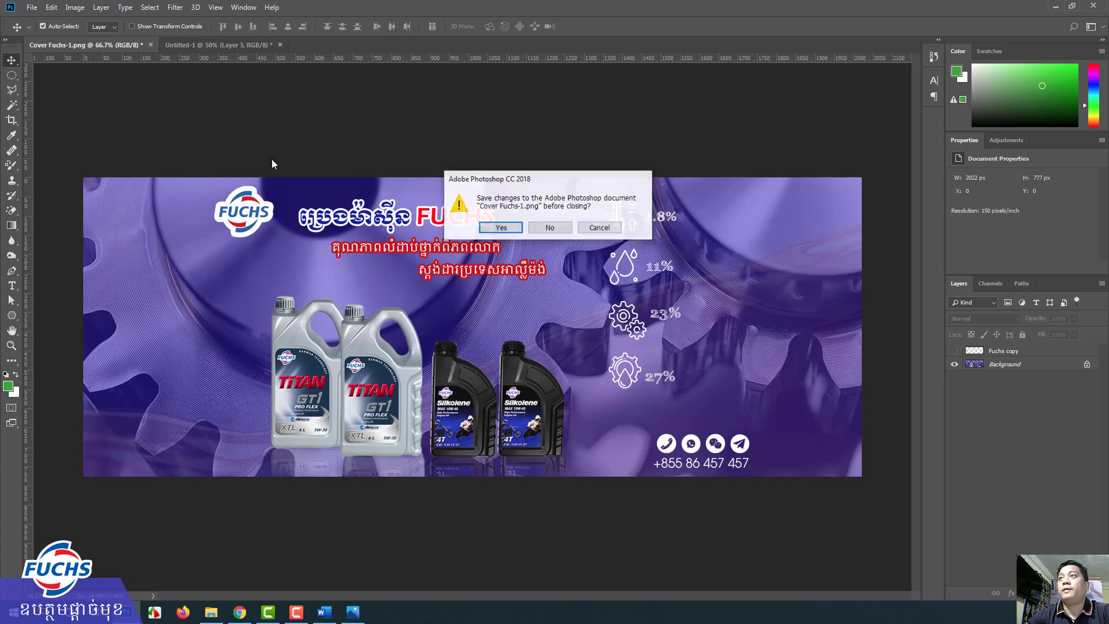
{"action": "left_click", "coordinate": [546, 227]}
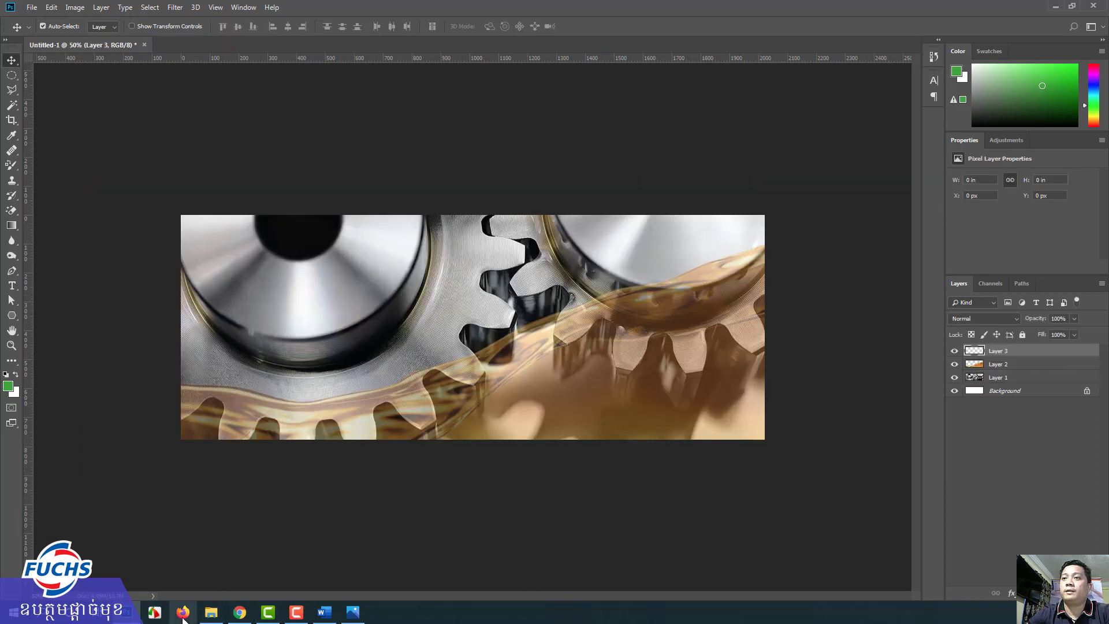
Open Cover Fuchs-1.psd from the Exercise-05 folder and return to the gears document
{"action": "left_click", "coordinate": [211, 613]}
{"action": "double_click", "coordinate": [488, 324]}
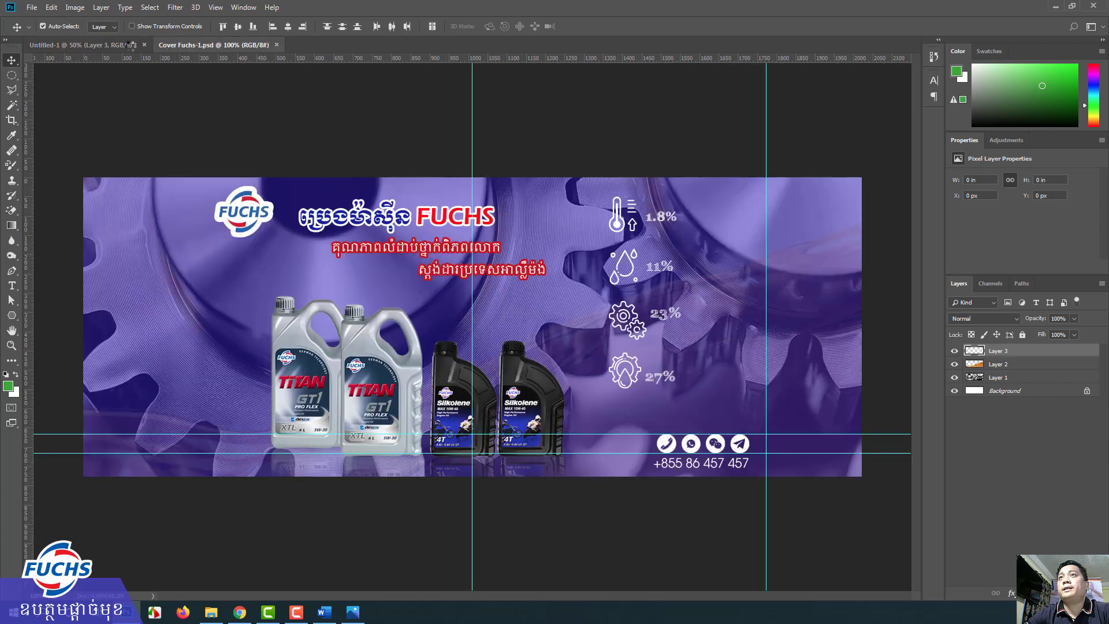
{"action": "left_click", "coordinate": [129, 45]}
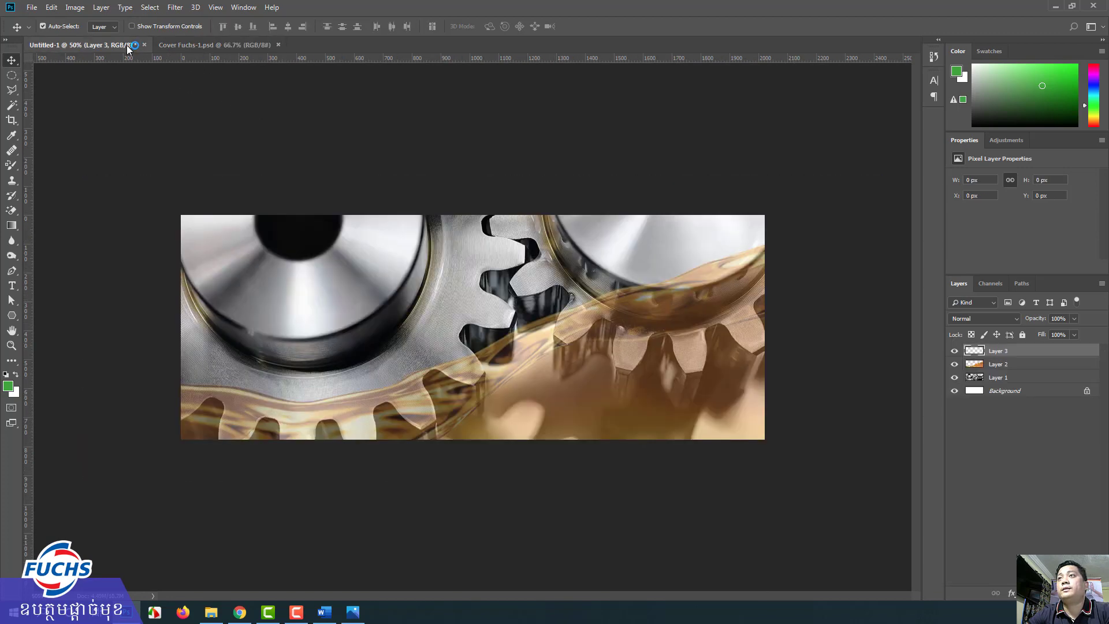
Drag the FUCHS logo from Cover Fuchs-1.psd into the gears document and position it top-left
{"action": "left_click", "coordinate": [192, 45]}
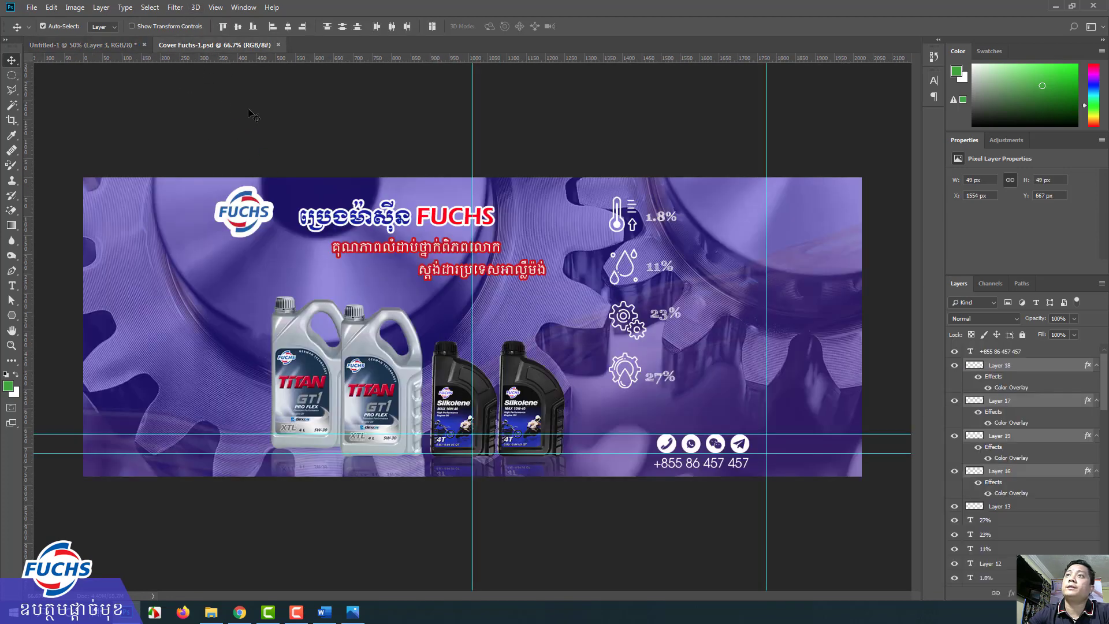
{"action": "mouse_move", "coordinate": [243, 218]}
{"action": "left_mouse_down"}
{"action": "mouse_move", "coordinate": [101, 50]}
{"action": "mouse_move", "coordinate": [272, 256]}
{"action": "mouse_move", "coordinate": [253, 238]}
{"action": "left_mouse_up"}
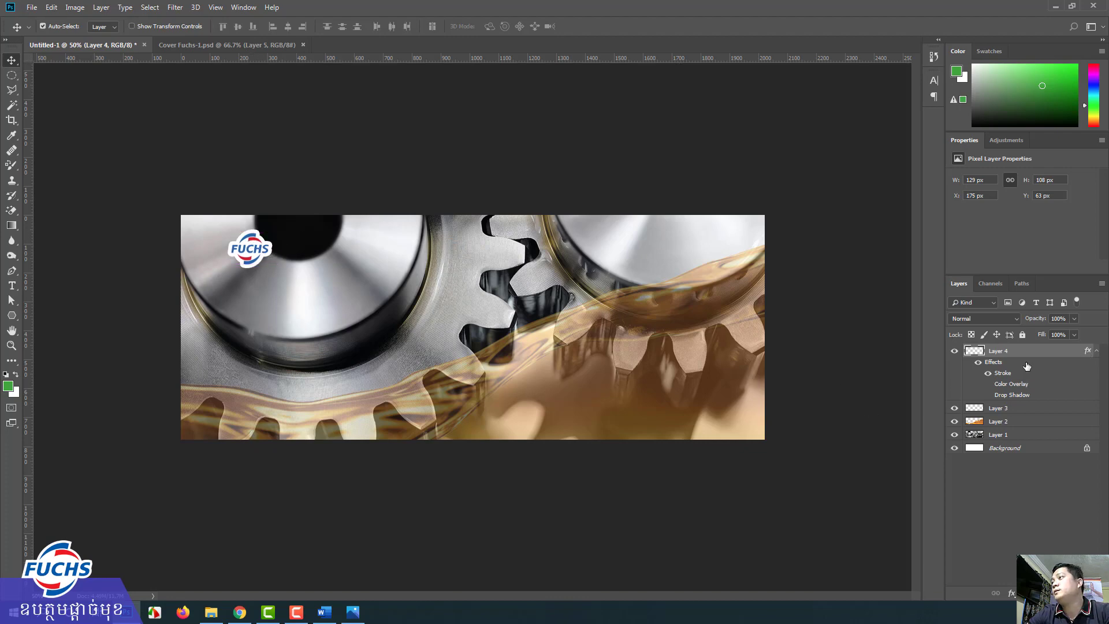
{"action": "right_click", "coordinate": [1075, 356]}
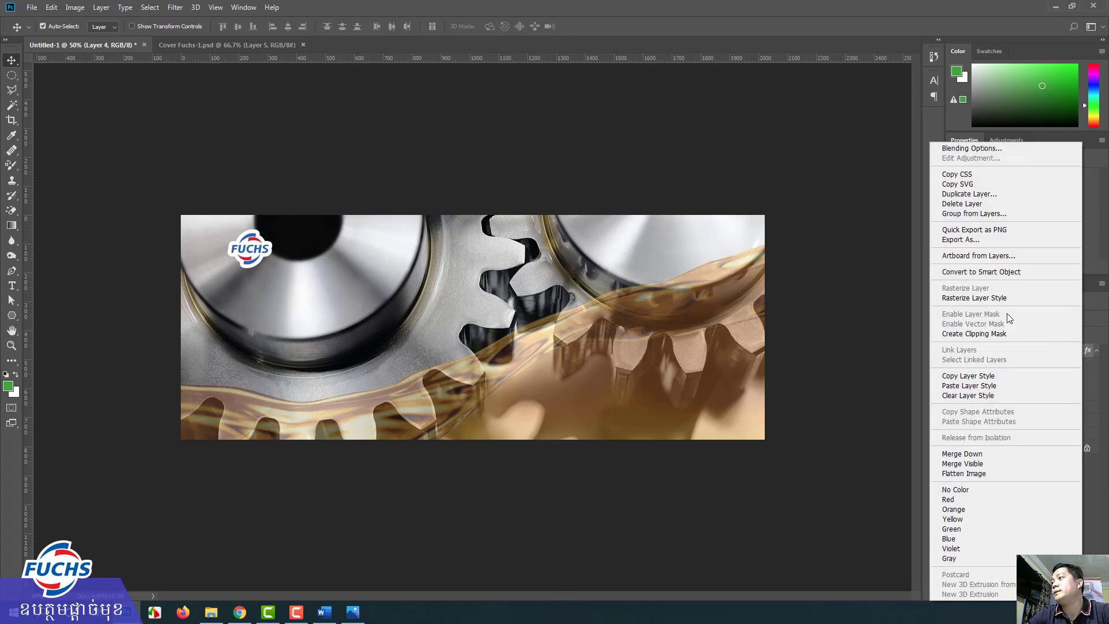
{"action": "key", "text": "Escape"}
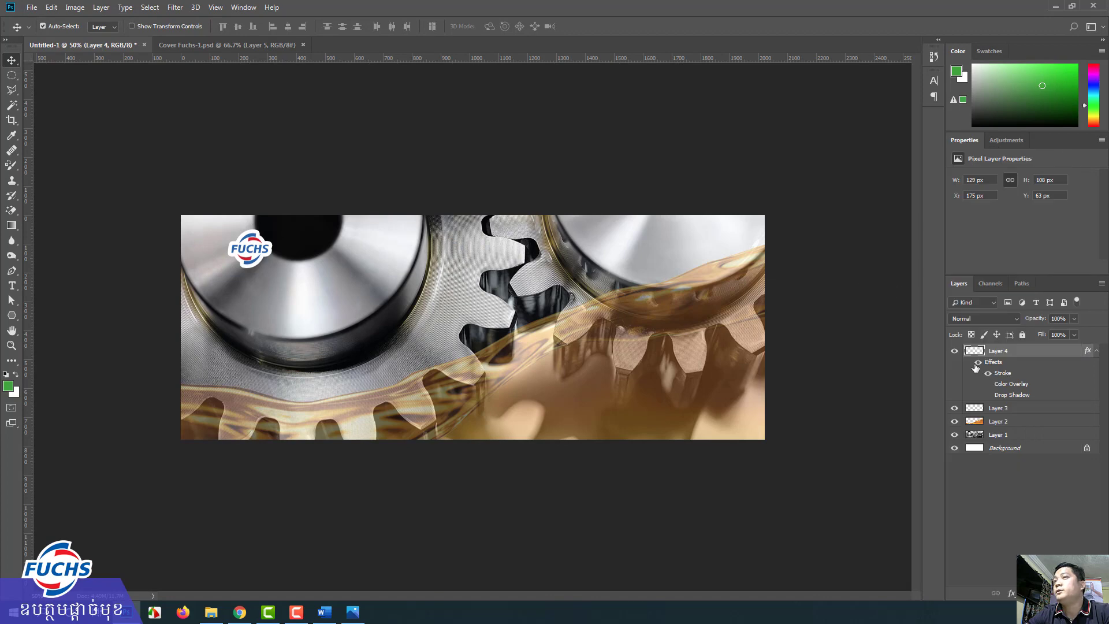
{"action": "left_click", "coordinate": [977, 363]}
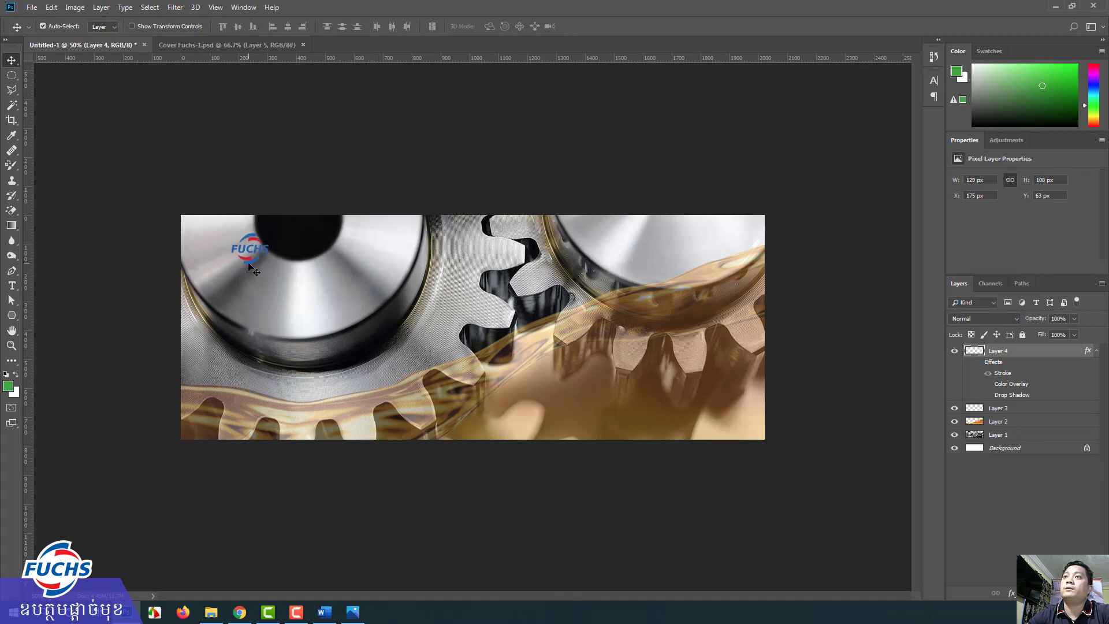
{"action": "left_click_drag", "start_coordinate": [249, 264], "coordinate": [233, 255]}
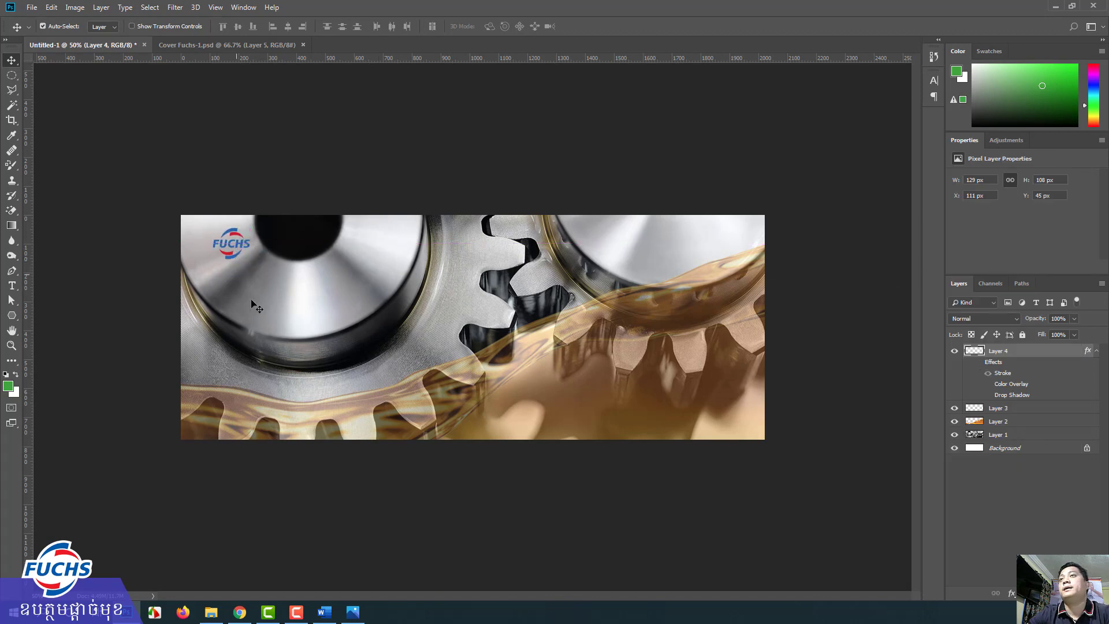
{"action": "left_click", "coordinate": [979, 362]}
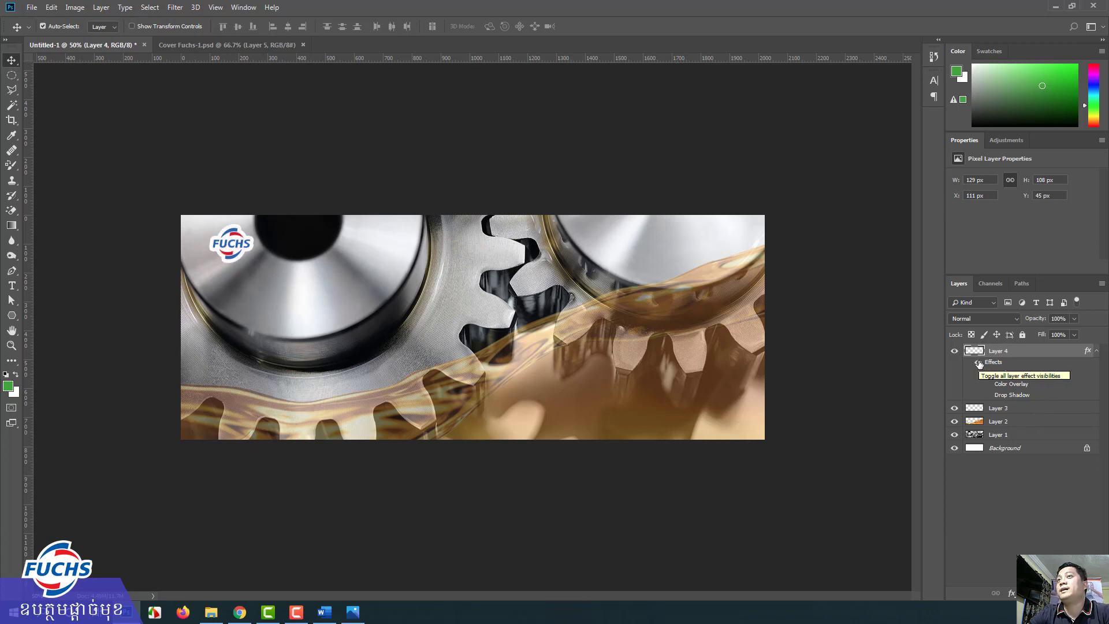
Clear the logo's layer style and give it a white (ffffff) 16 px stroke
{"action": "right_click", "coordinate": [1089, 352]}
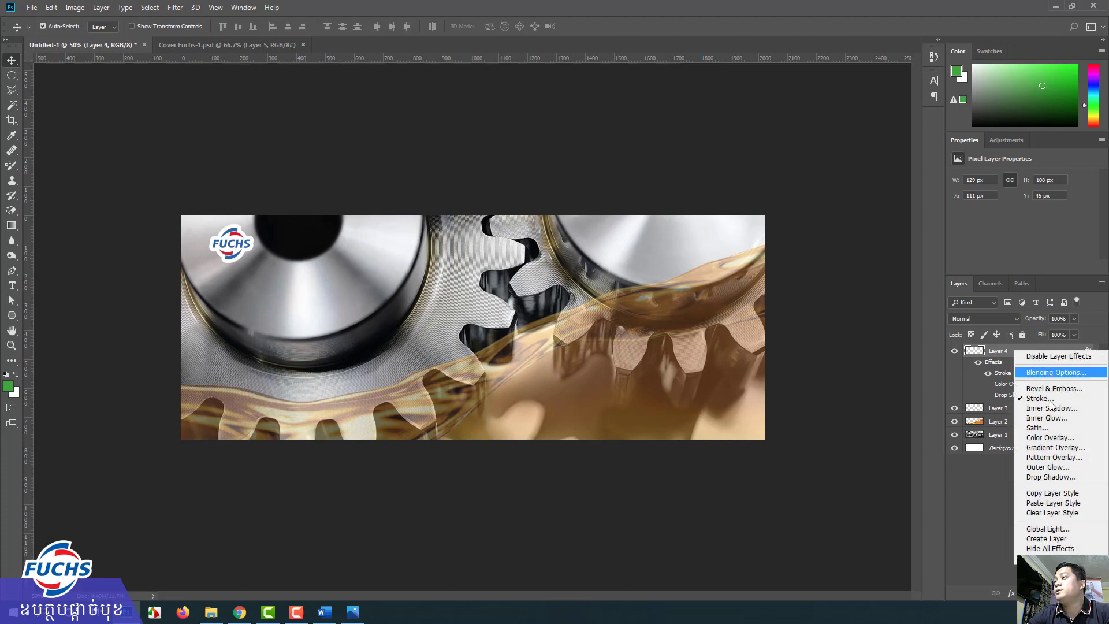
{"action": "left_click", "coordinate": [1043, 513]}
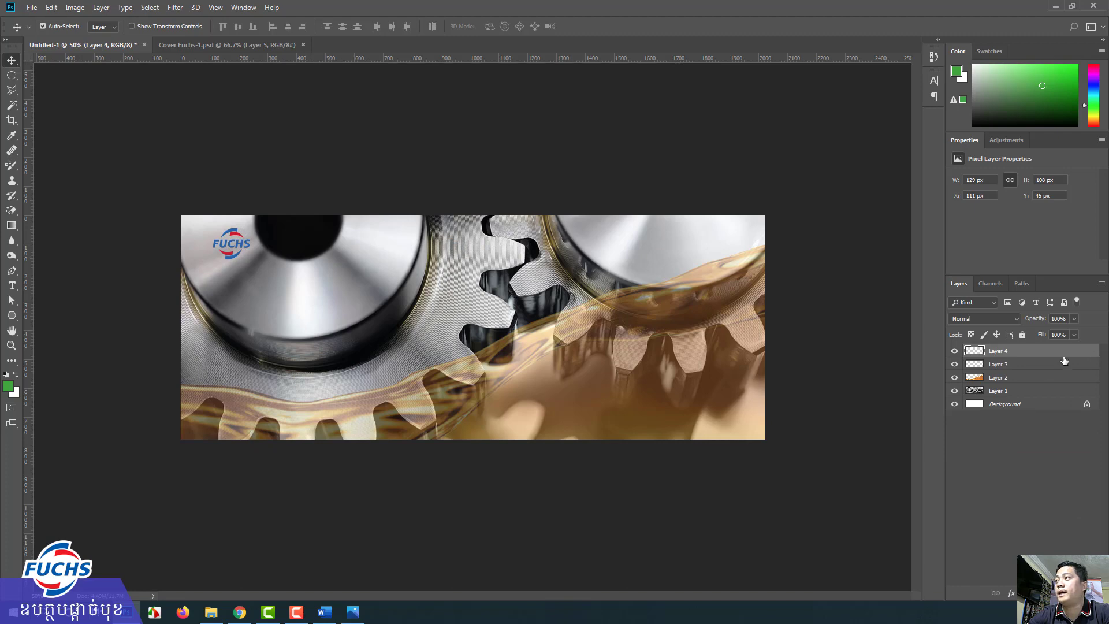
{"action": "double_click", "coordinate": [1086, 359]}
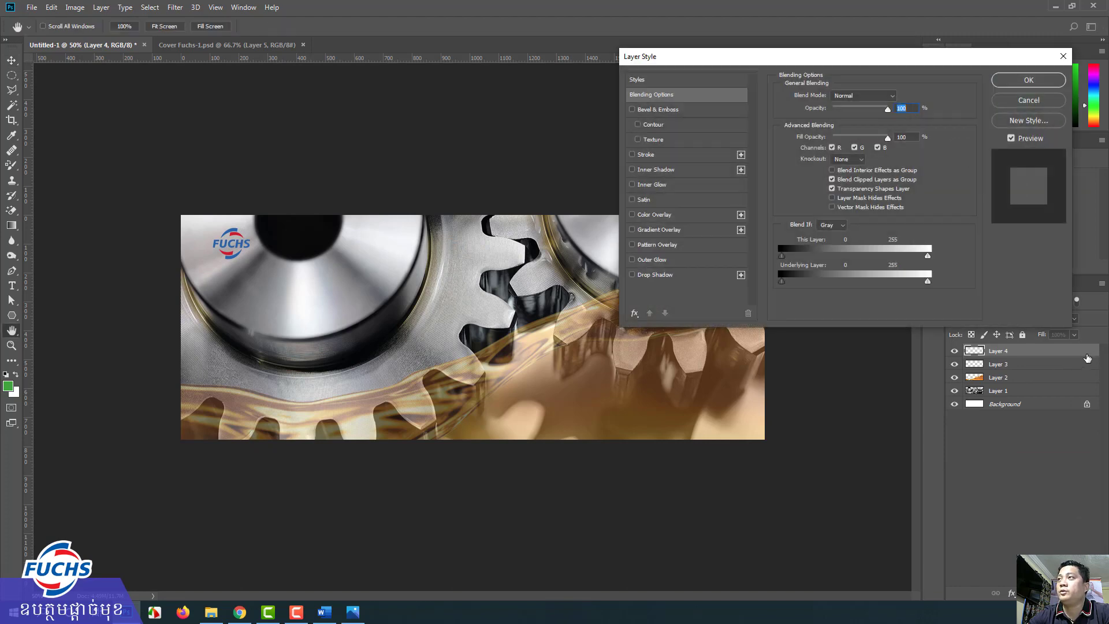
{"action": "left_click", "coordinate": [643, 154]}
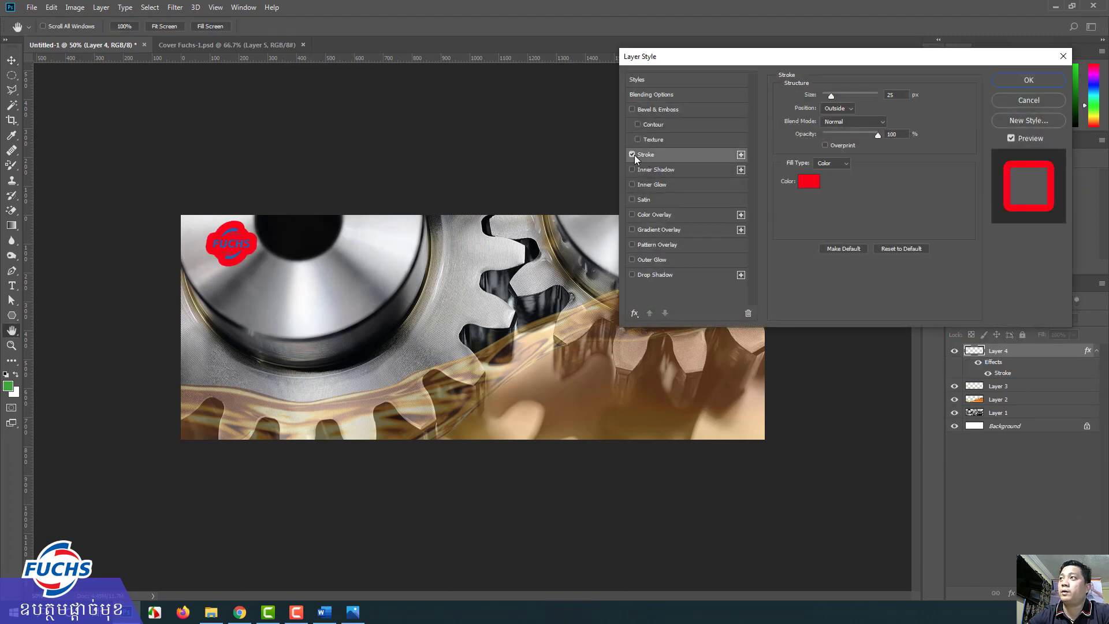
{"action": "left_click", "coordinate": [808, 182]}
{"action": "type", "text": "ffffff"}
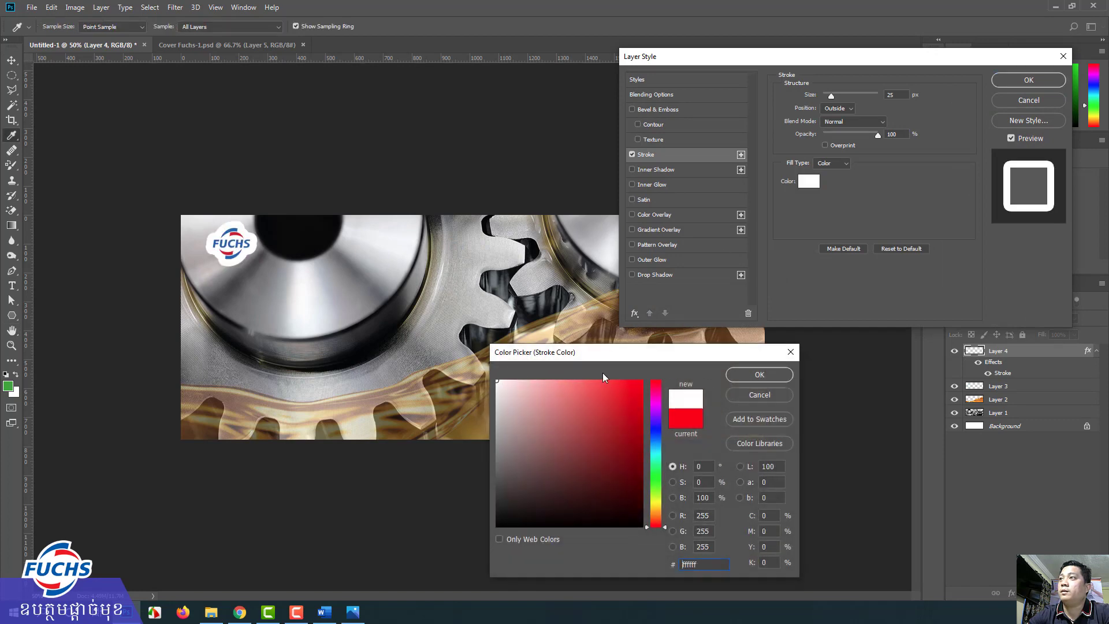
{"action": "left_click", "coordinate": [731, 377]}
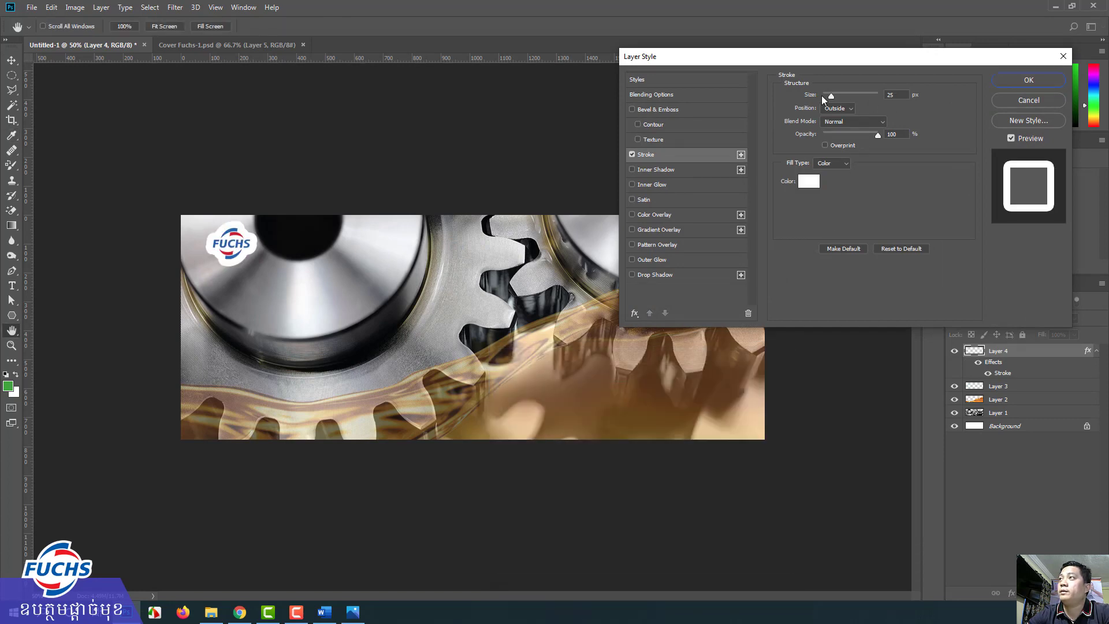
{"action": "left_click_drag", "start_coordinate": [822, 95], "coordinate": [826, 94]}
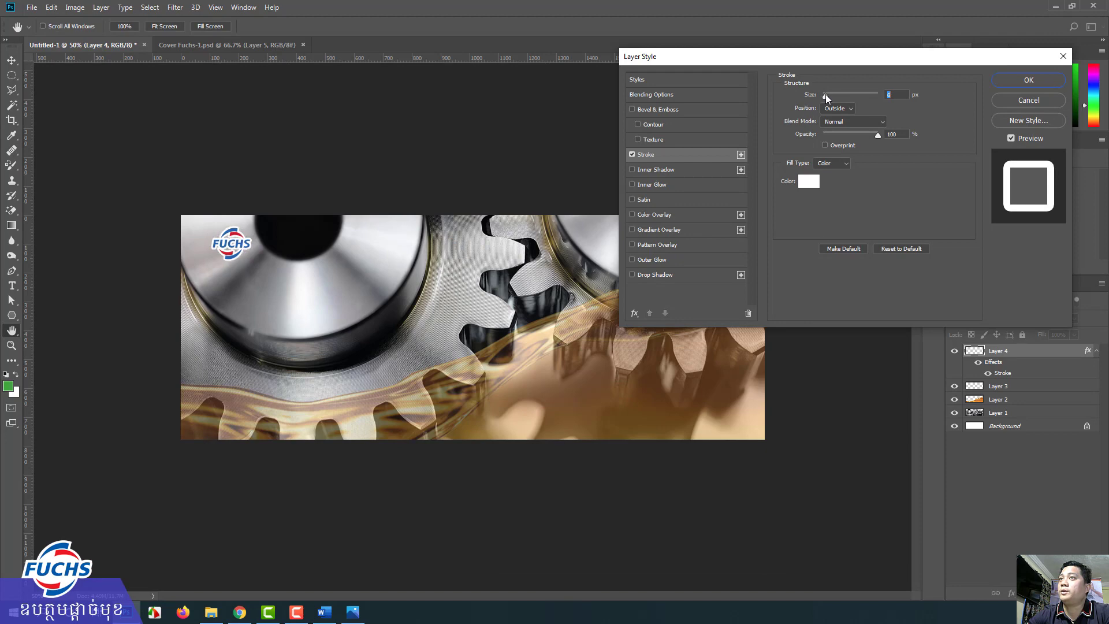
{"action": "left_click_drag", "start_coordinate": [826, 94], "coordinate": [830, 95]}
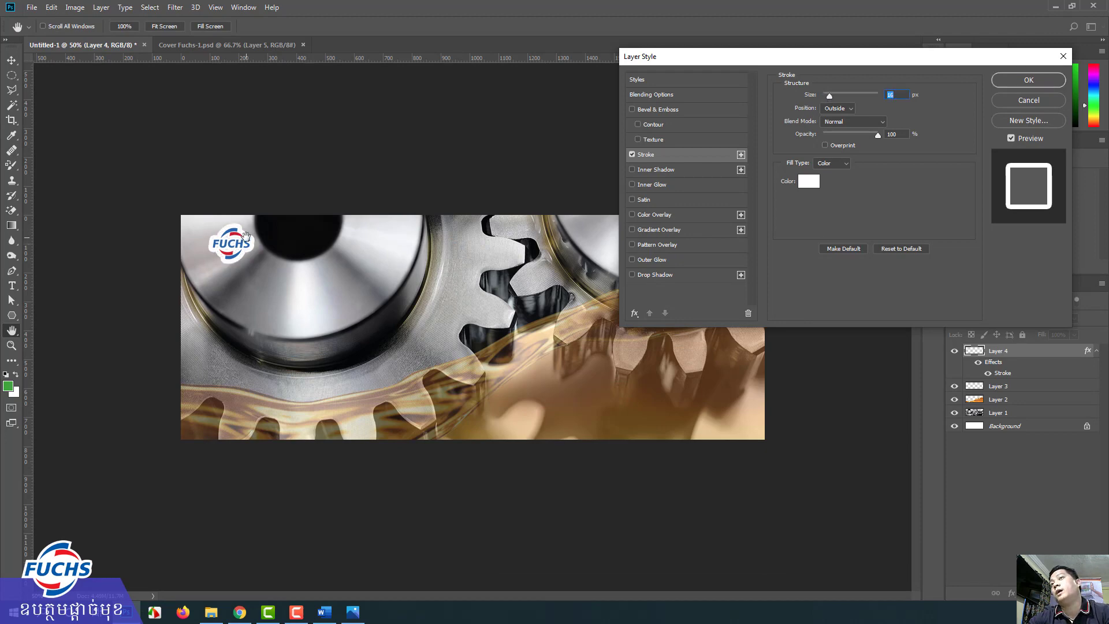
{"action": "left_click", "coordinate": [1017, 80]}
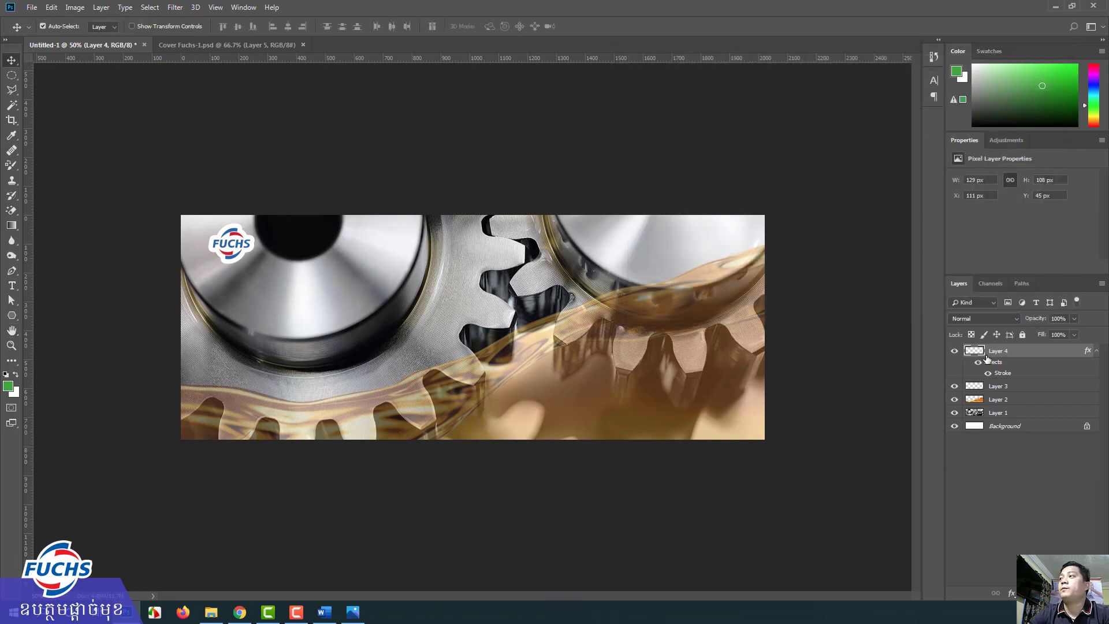
Create a new layer above Layer 3 and fill it with the logo's blue, sampled with the Eyedropper
{"action": "left_click", "coordinate": [982, 389]}
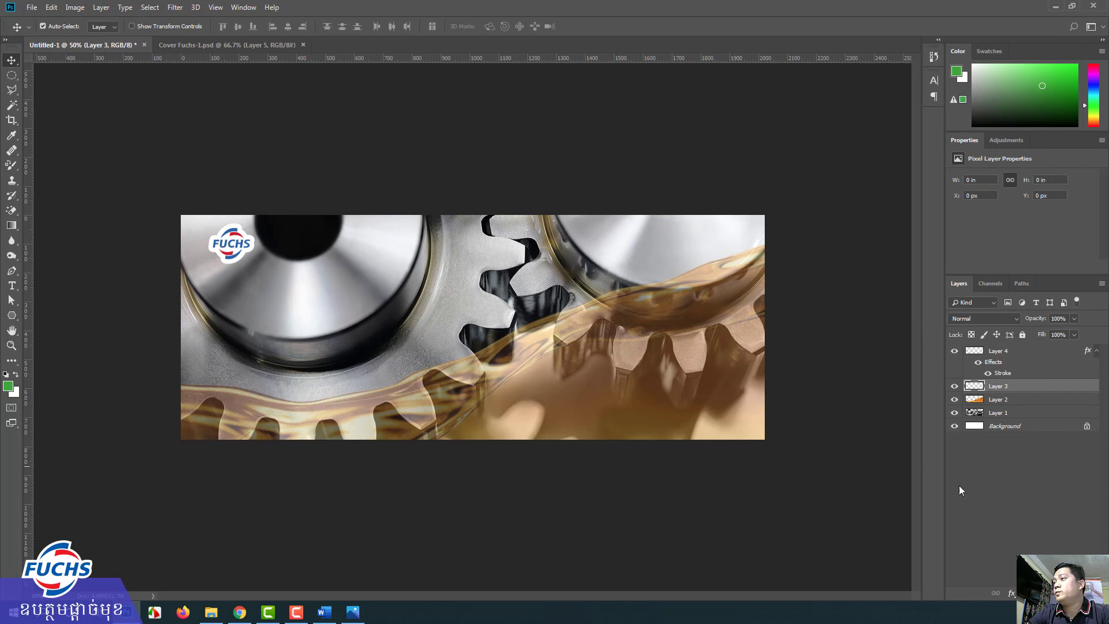
{"action": "key", "text": "ctrl+shift+alt+n"}
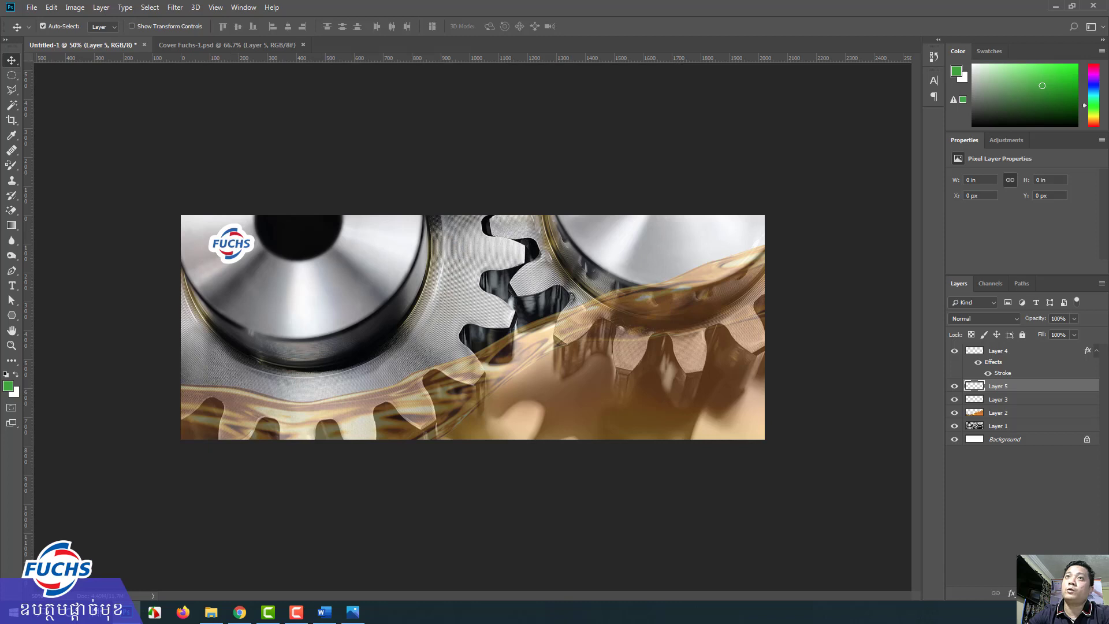
{"action": "left_click", "coordinate": [13, 137]}
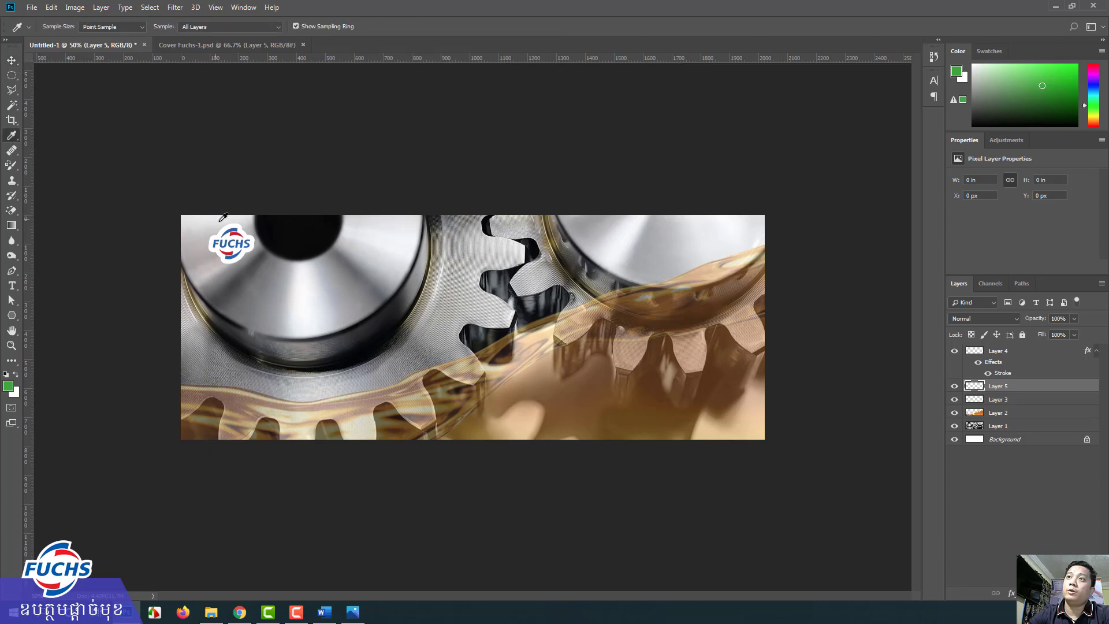
{"action": "left_click", "coordinate": [234, 227]}
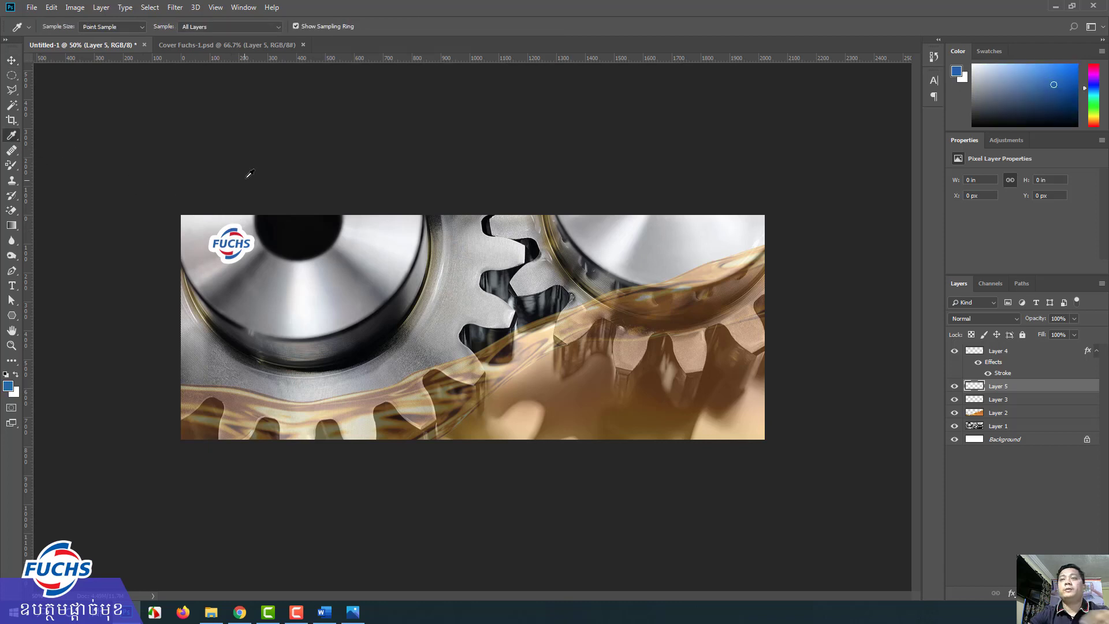
{"action": "key", "text": "alt+BackSpace"}
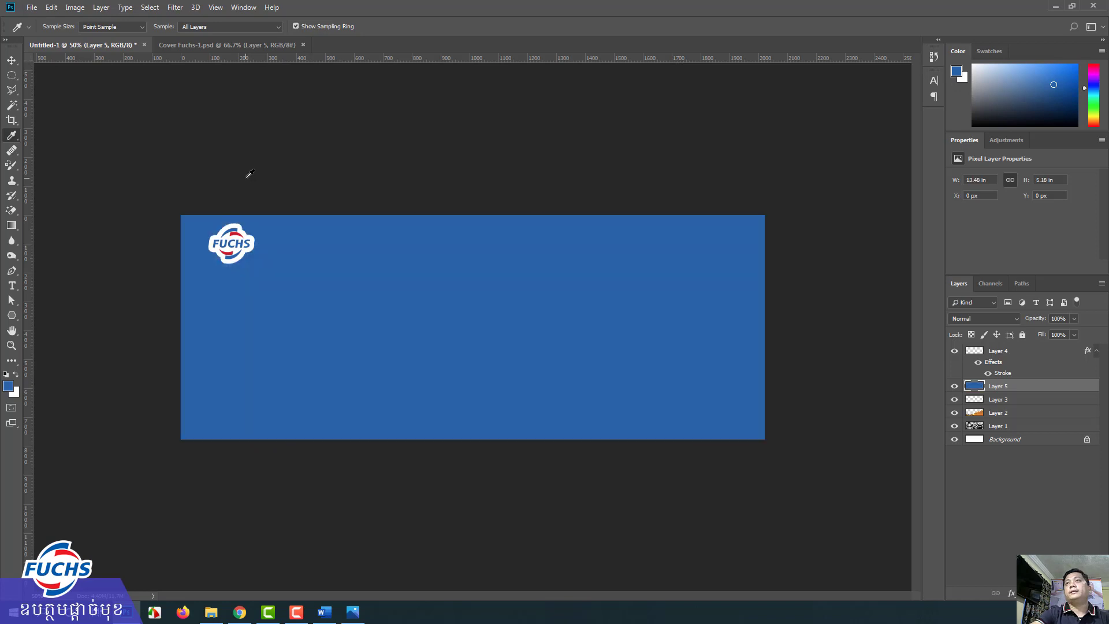
{"action": "left_click", "coordinate": [11, 62]}
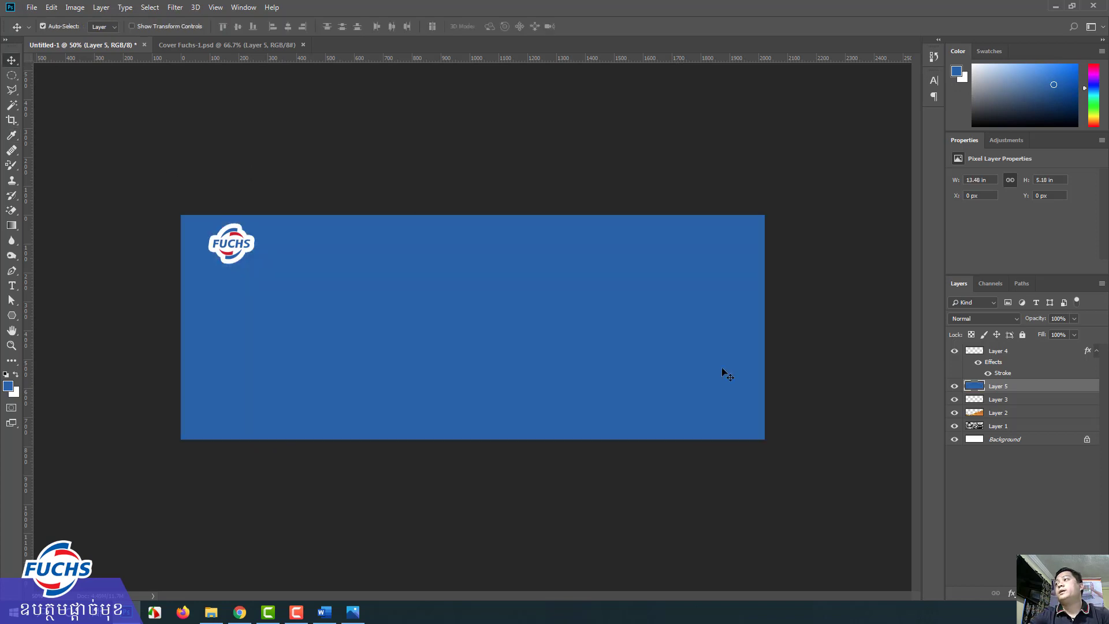
Set the blue Layer 5 opacity to 70%, comparing against the Cover Fuchs-1 banner
{"action": "left_click", "coordinate": [1067, 318]}
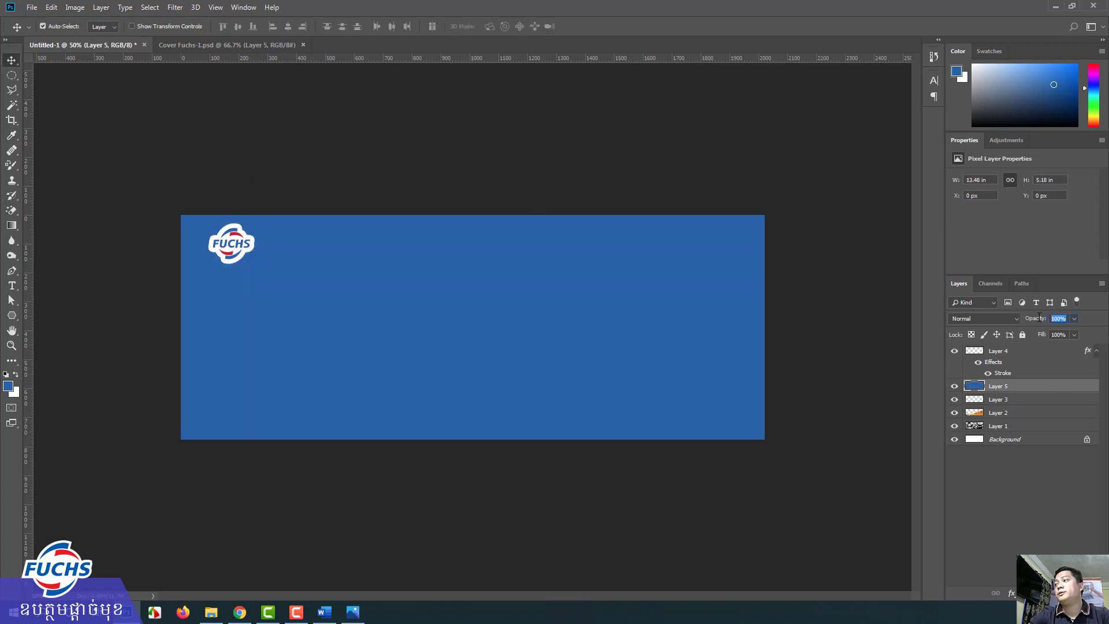
{"action": "type", "text": "20"}
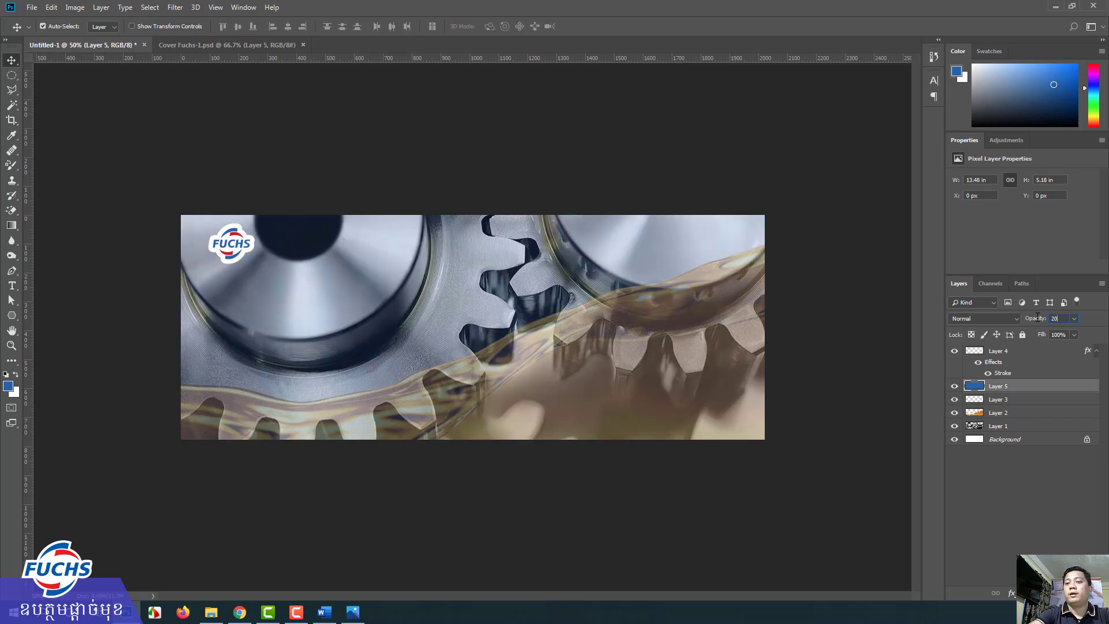
{"action": "type", "text": "5"}
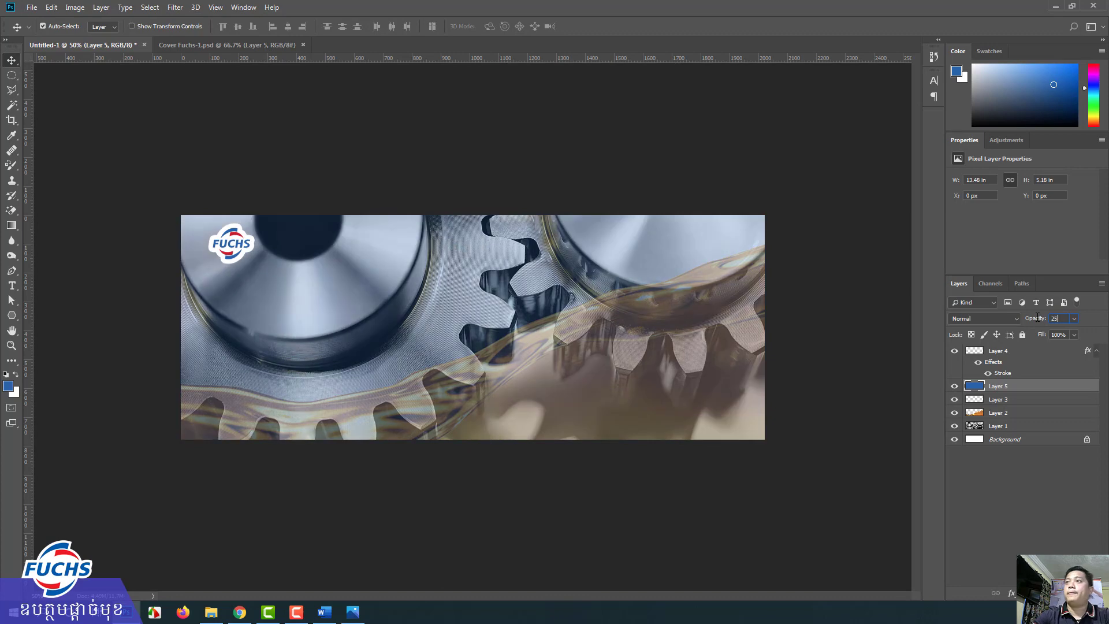
{"action": "left_click", "coordinate": [203, 47]}
{"action": "left_click", "coordinate": [110, 42]}
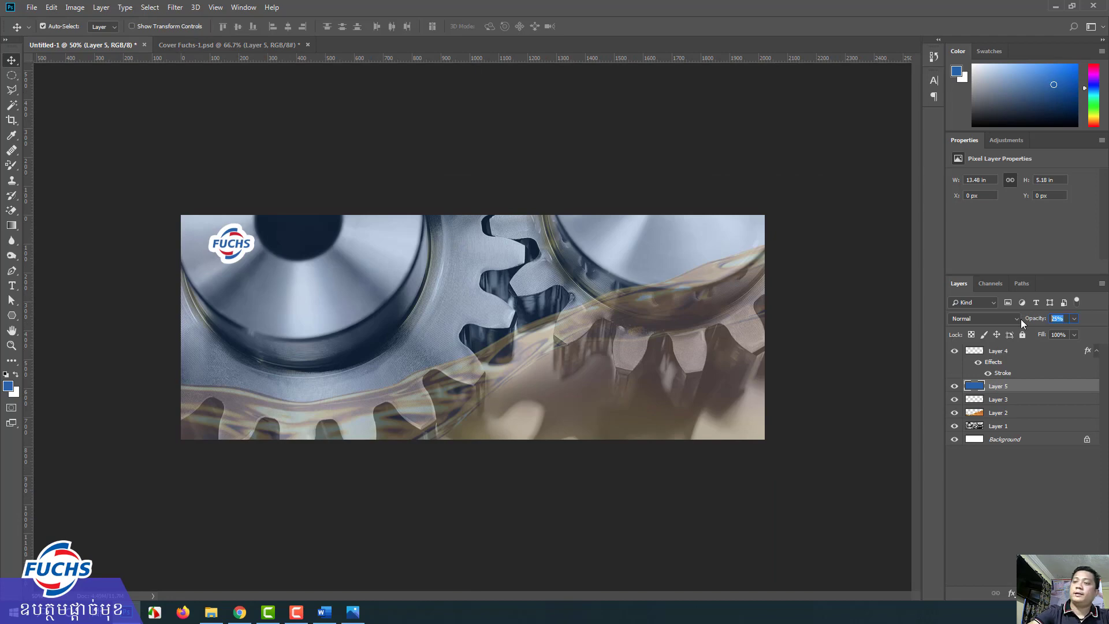
{"action": "type", "text": "50"}
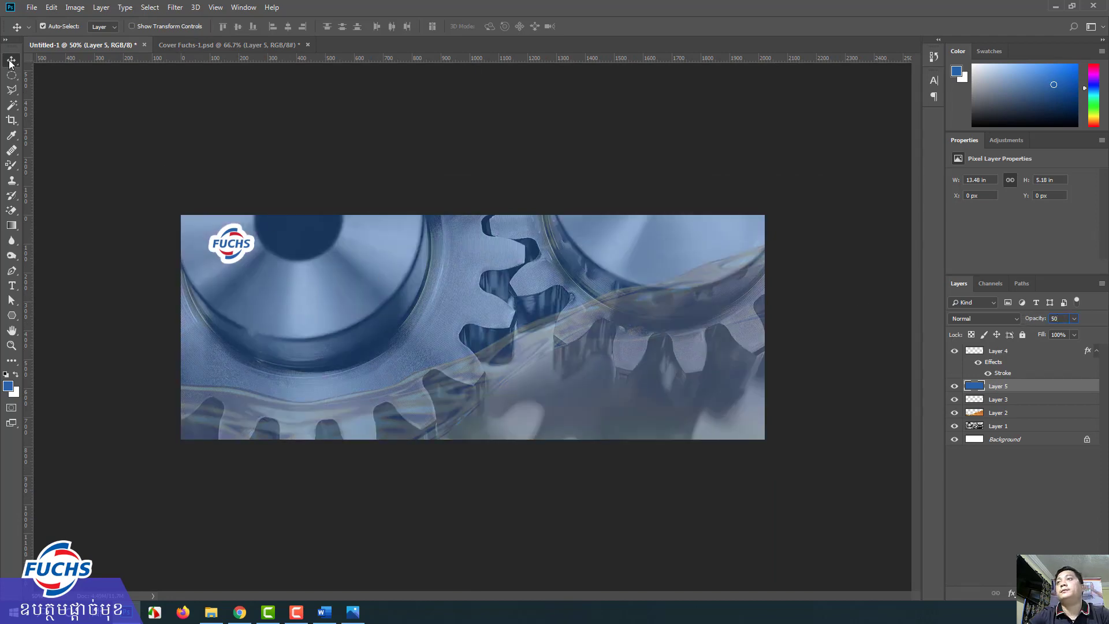
{"action": "left_click", "coordinate": [220, 45]}
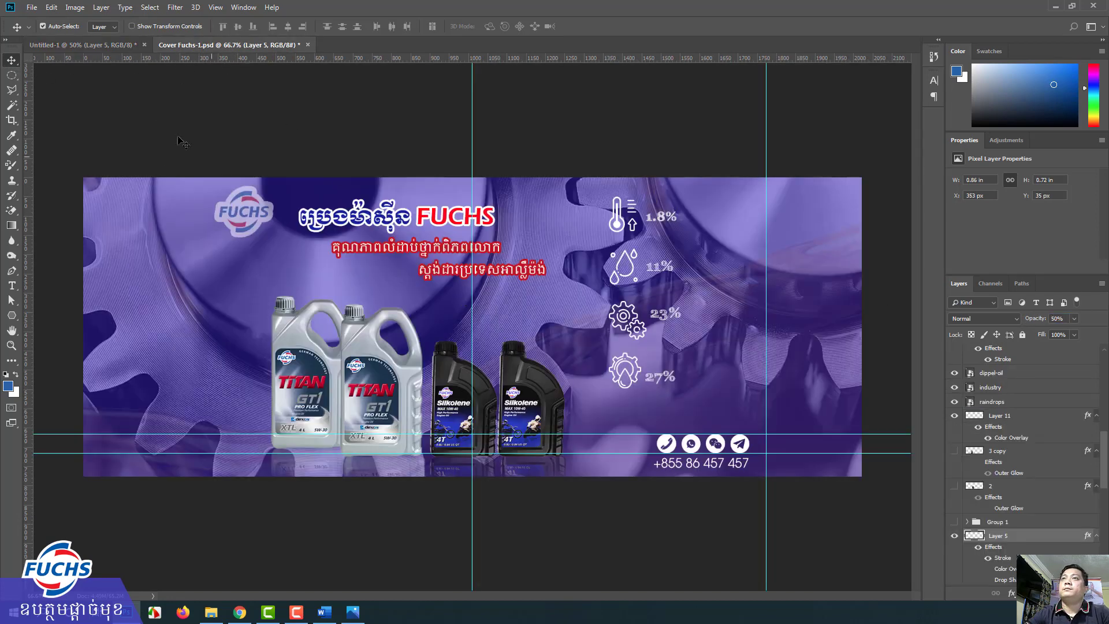
{"action": "left_click", "coordinate": [83, 45]}
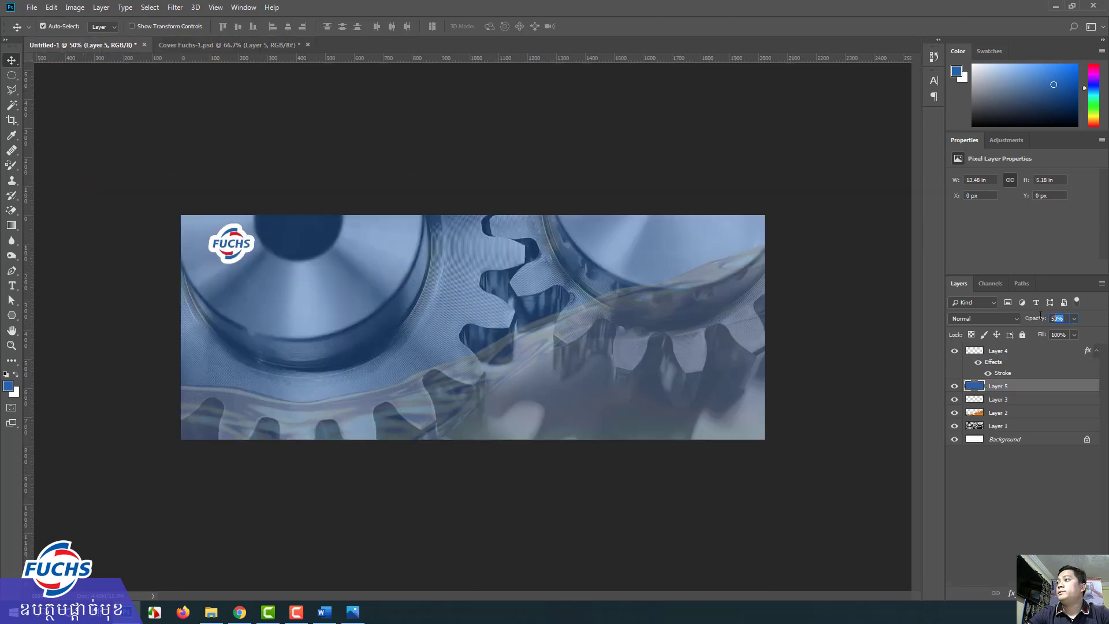
{"action": "type", "text": "35"}
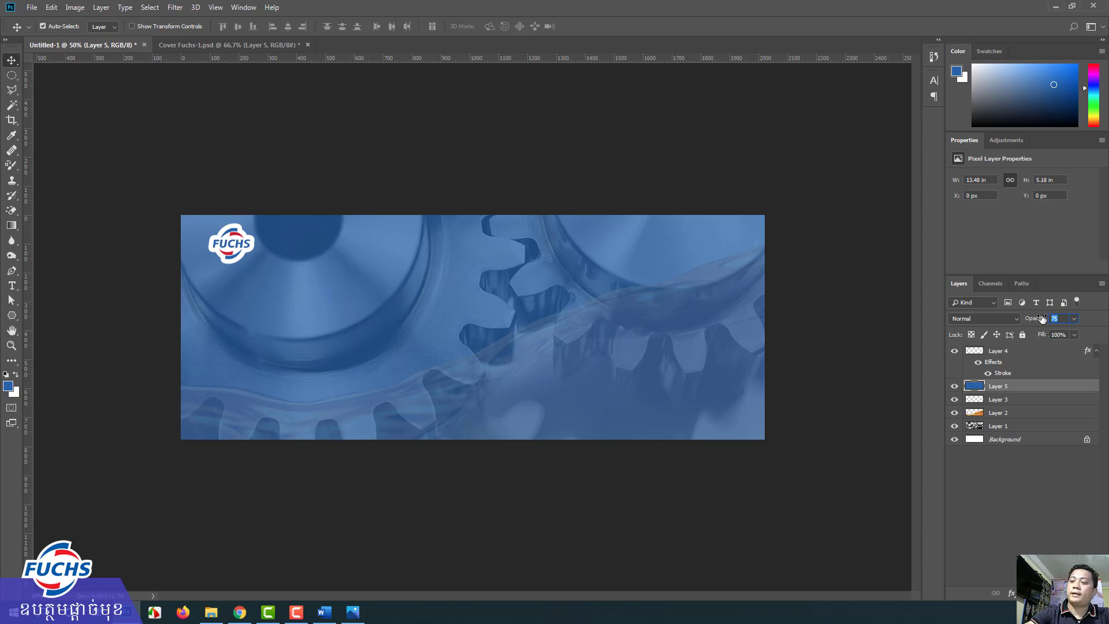
{"action": "type", "text": "70"}
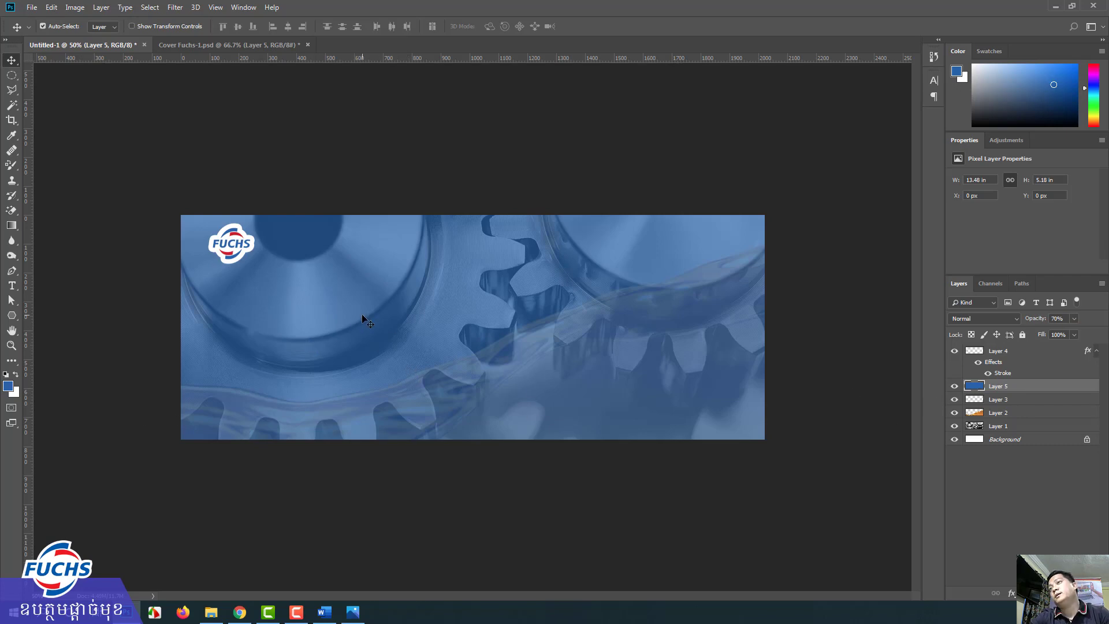
Recheck the finished banner, then open Layer 5's Layer Style settings
{"action": "left_click", "coordinate": [217, 44]}
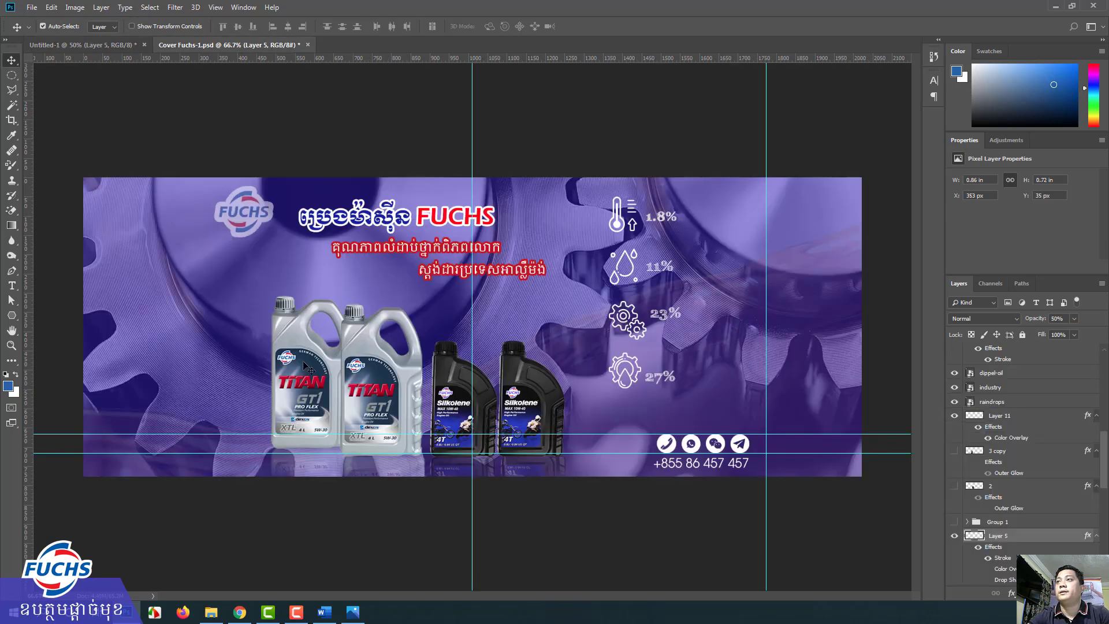
{"action": "left_click", "coordinate": [86, 45]}
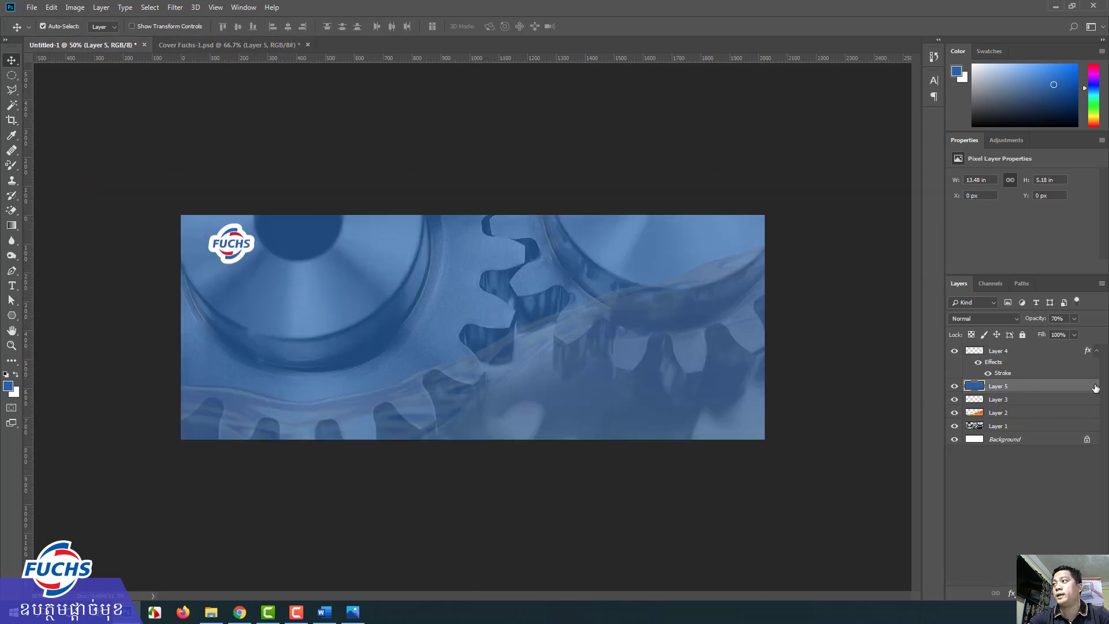
{"action": "double_click", "coordinate": [1093, 388]}
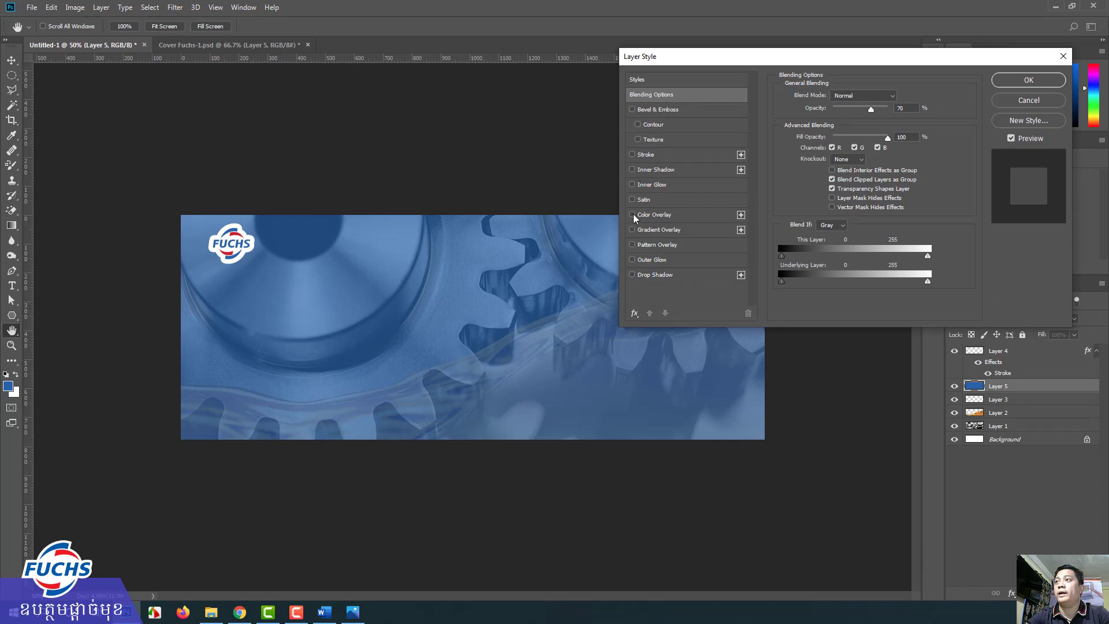
Give Layer 5 a bright blue (#3641cc) Color Overlay, then delete Layer 5
{"action": "left_click", "coordinate": [641, 215]}
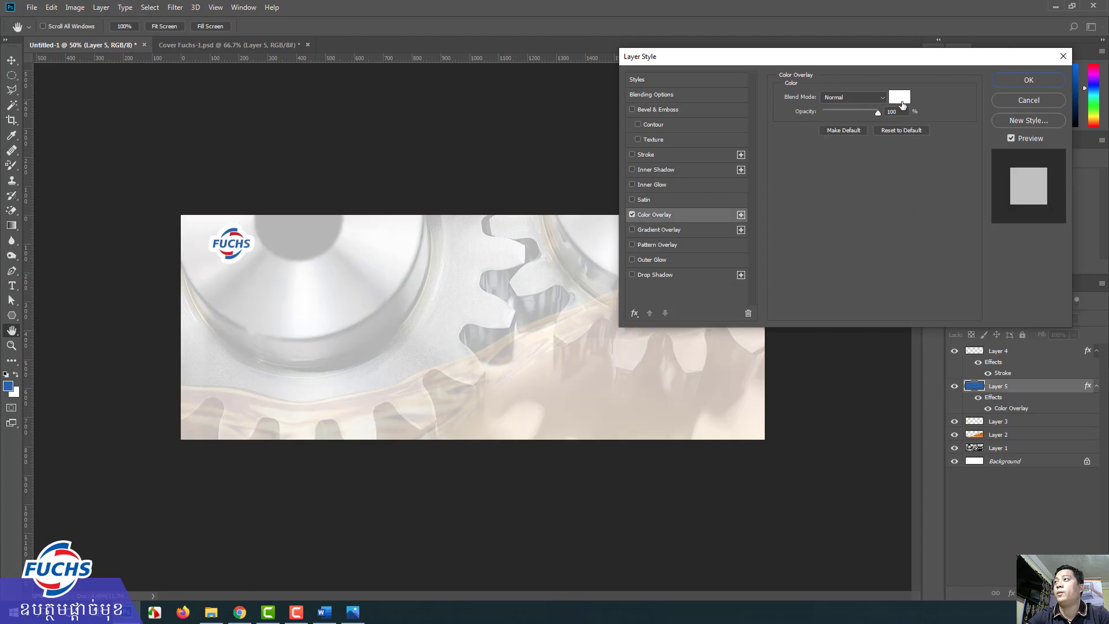
{"action": "left_click", "coordinate": [900, 97]}
{"action": "left_click", "coordinate": [655, 431]}
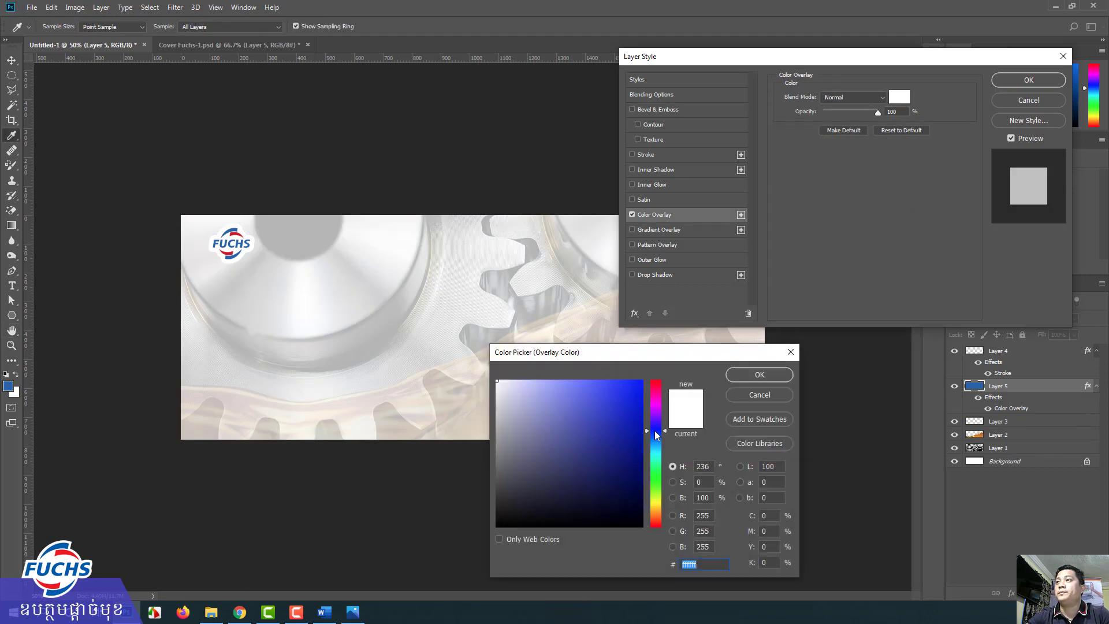
{"action": "left_click", "coordinate": [624, 444]}
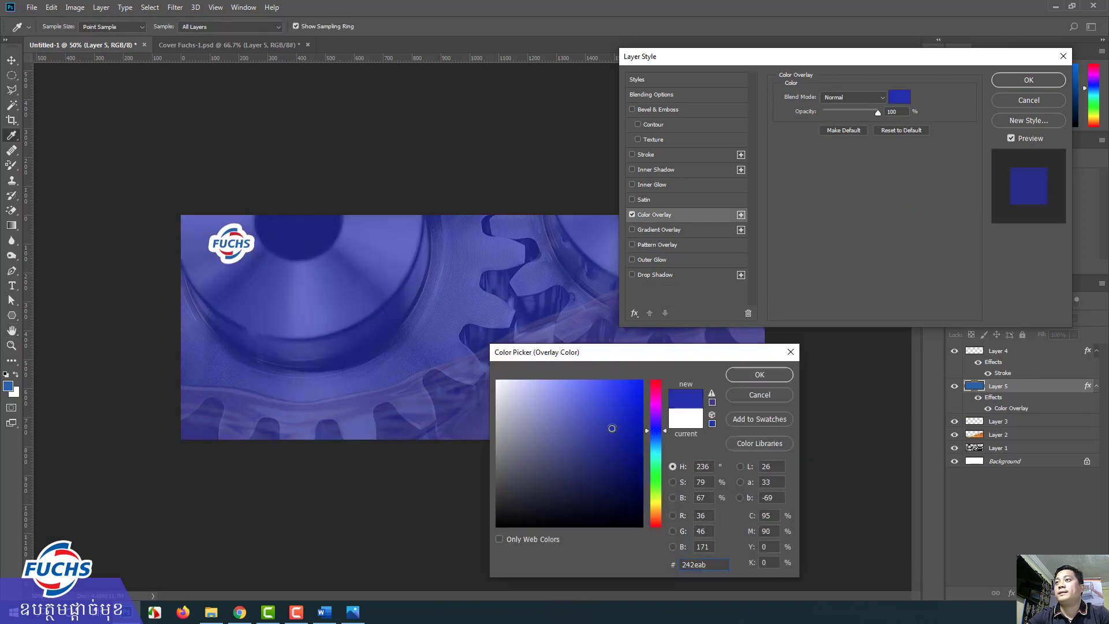
{"action": "left_click_drag", "start_coordinate": [613, 428], "coordinate": [604, 409]}
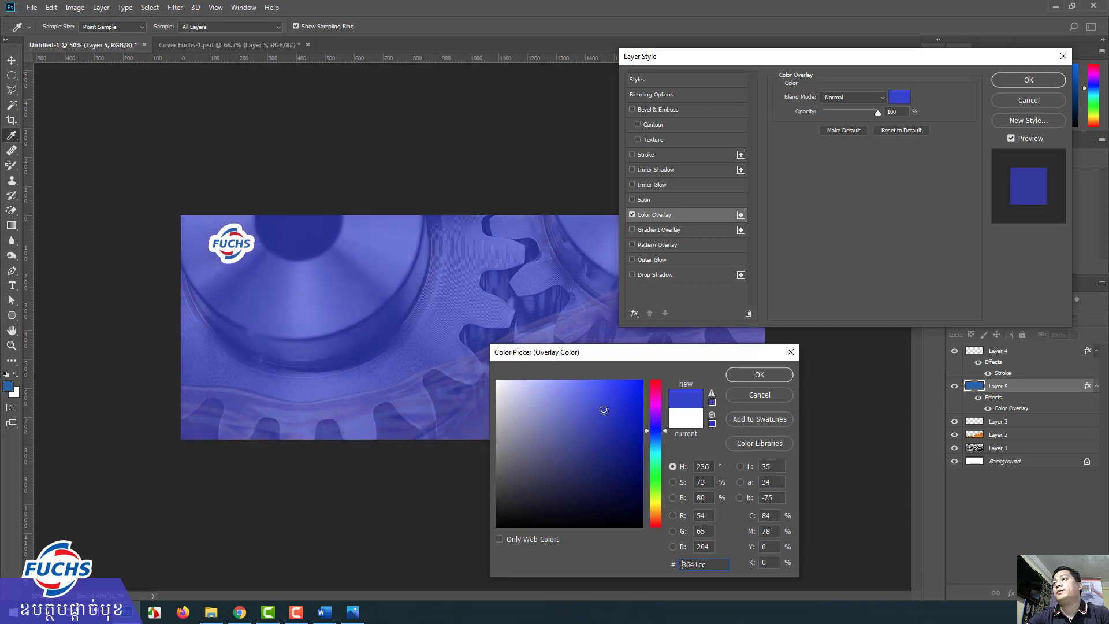
{"action": "left_click", "coordinate": [751, 375]}
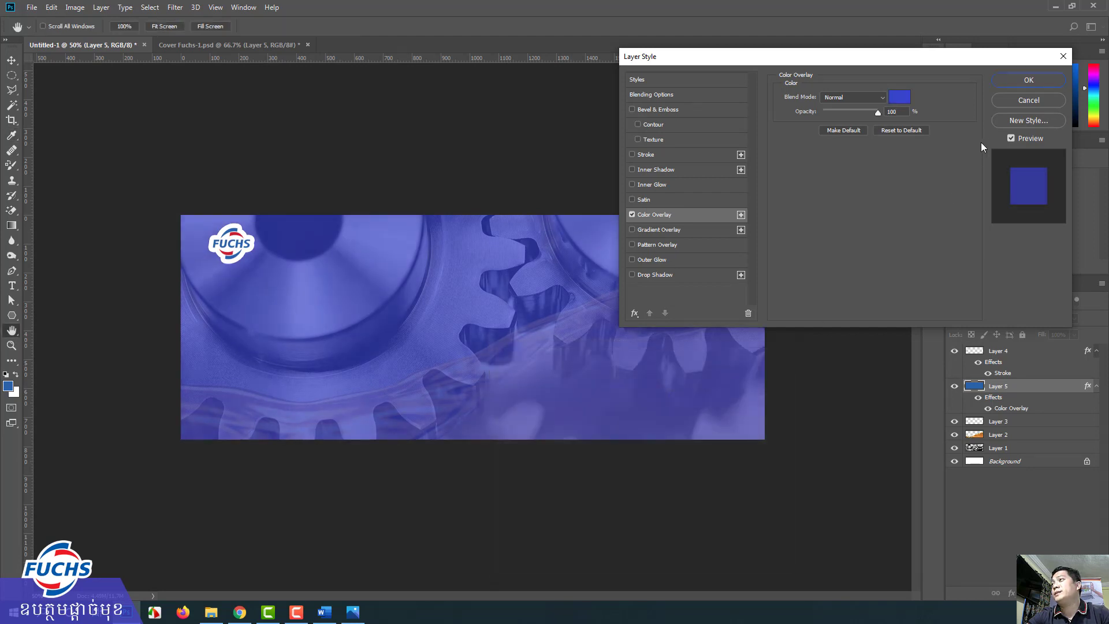
{"action": "left_click", "coordinate": [1012, 81]}
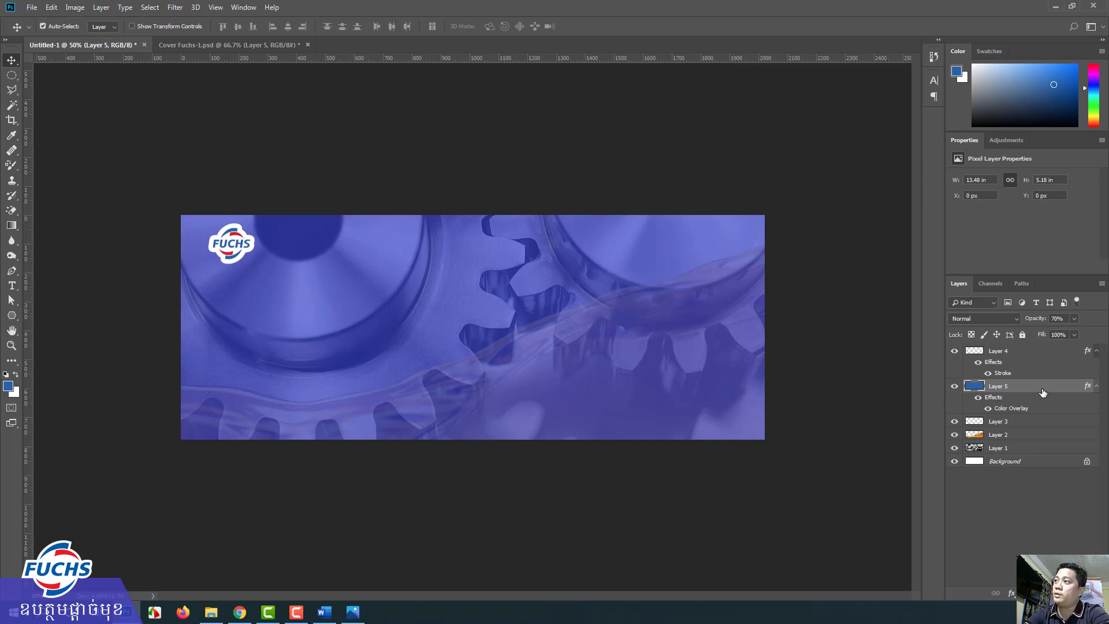
{"action": "key", "text": "Delete"}
Delete the FUCHS logo, gear and oil wave layers from Untitled-1
{"action": "left_click_drag", "start_coordinate": [227, 232], "coordinate": [265, 232]}
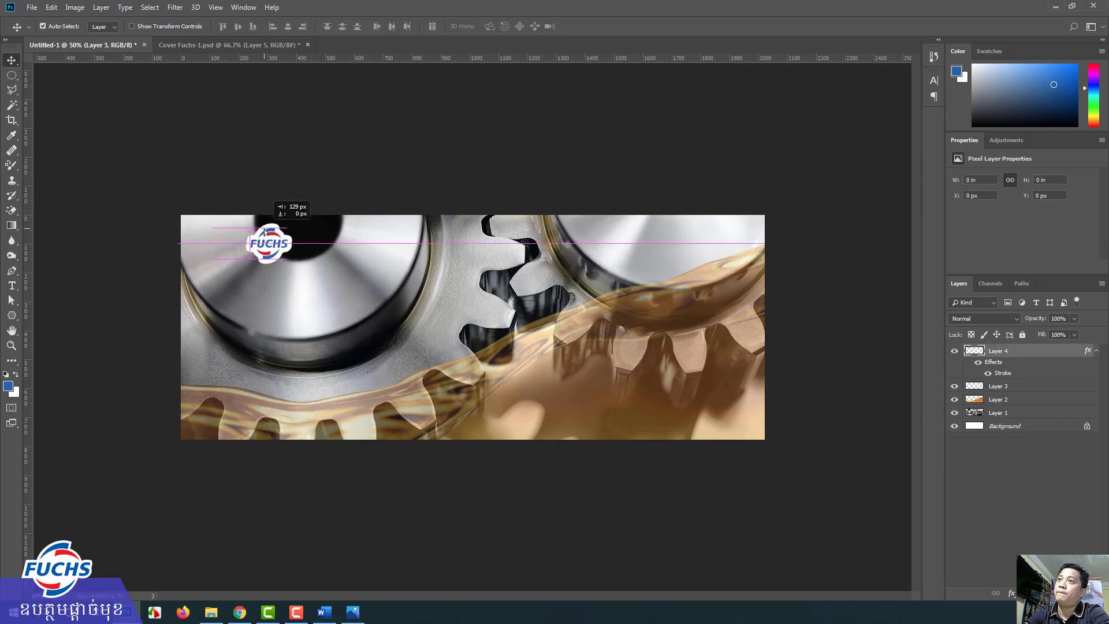
{"action": "key", "text": "Delete"}
{"action": "left_click", "coordinate": [367, 307]}
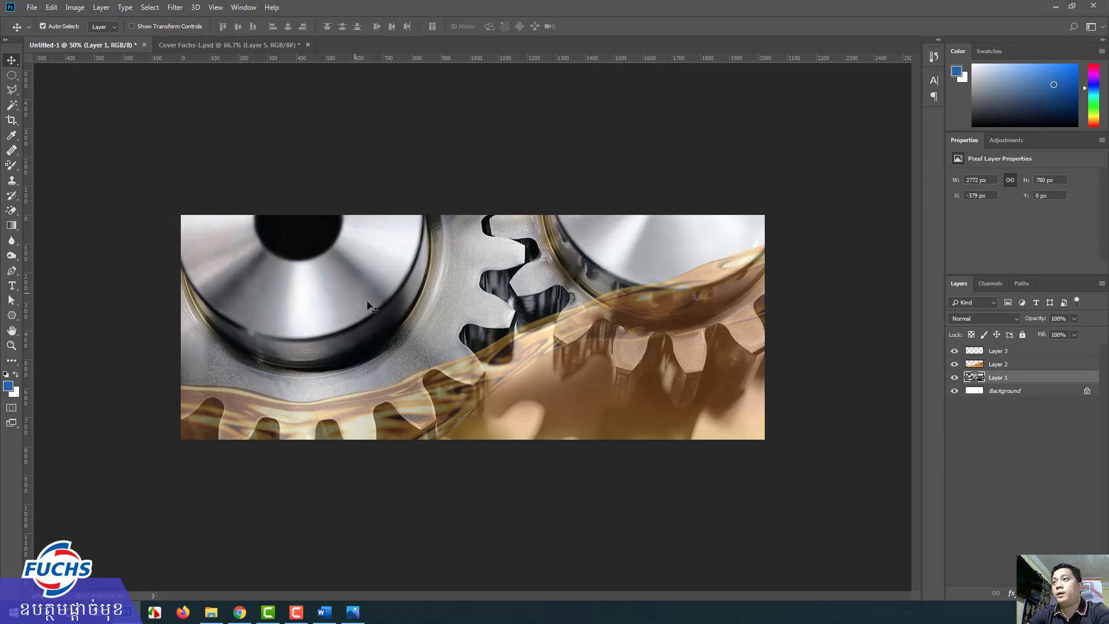
{"action": "key", "text": "Delete"}
{"action": "key", "text": "Delete"}
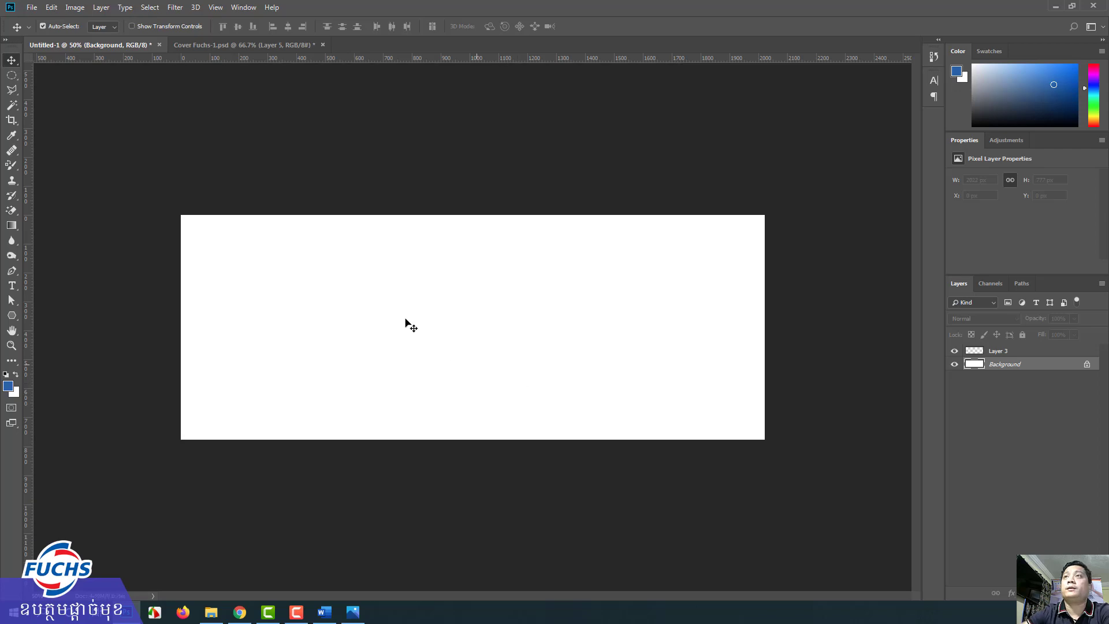
Check the Cover Fuchs-1 banner, undo a test background move, and return to the Exercise-05 folder
{"action": "left_click", "coordinate": [235, 48]}
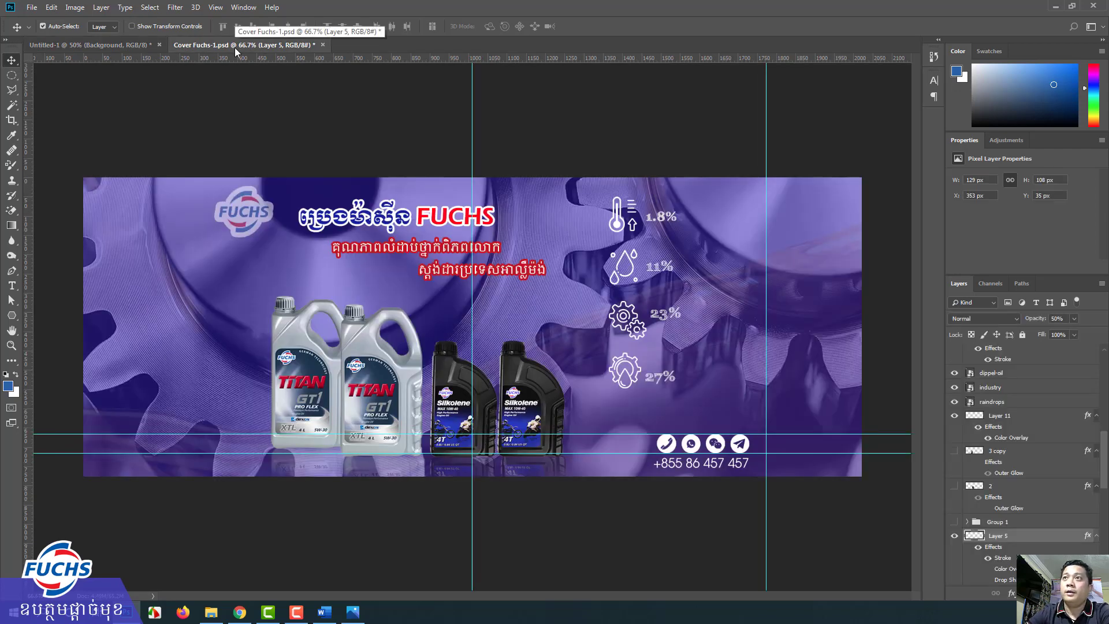
{"action": "left_click_drag", "start_coordinate": [203, 205], "coordinate": [224, 218]}
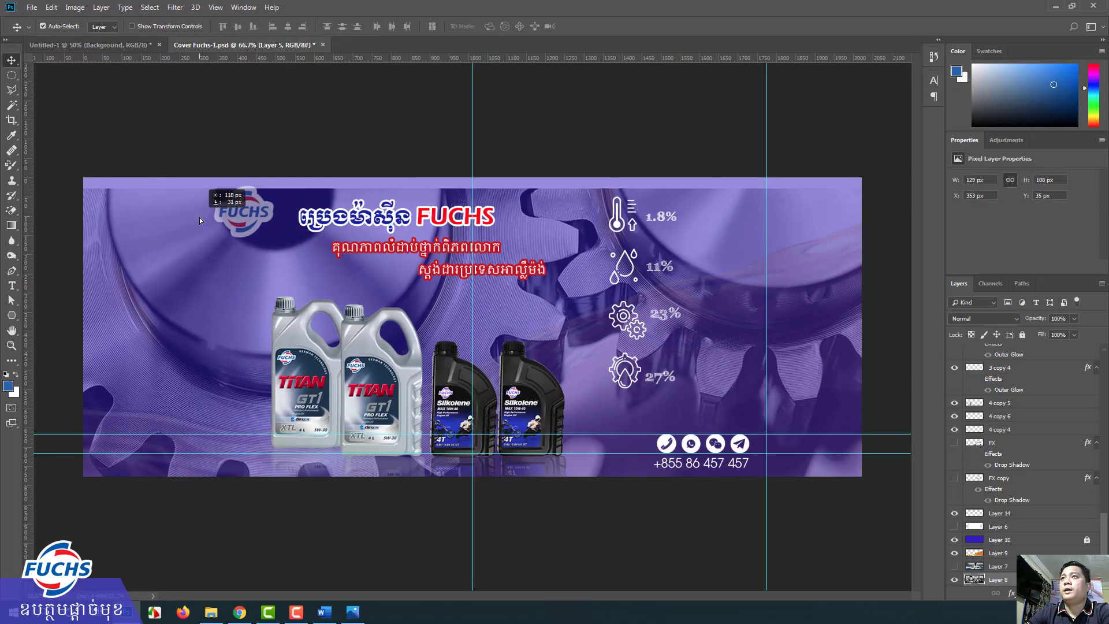
{"action": "key", "text": "ctrl+z"}
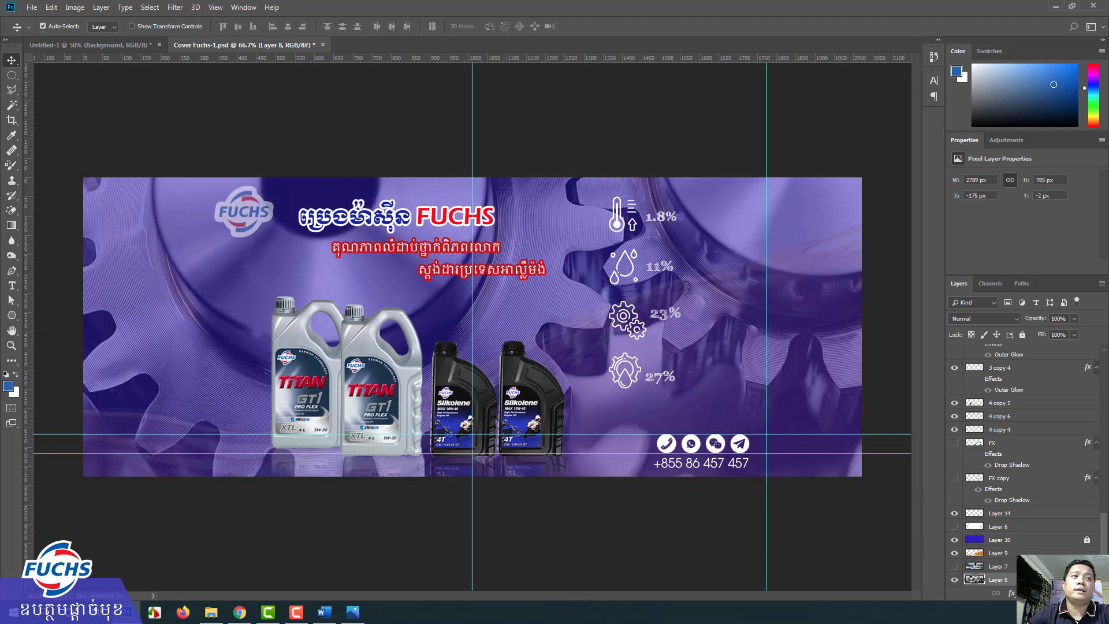
{"action": "key", "text": "alt+Tab"}
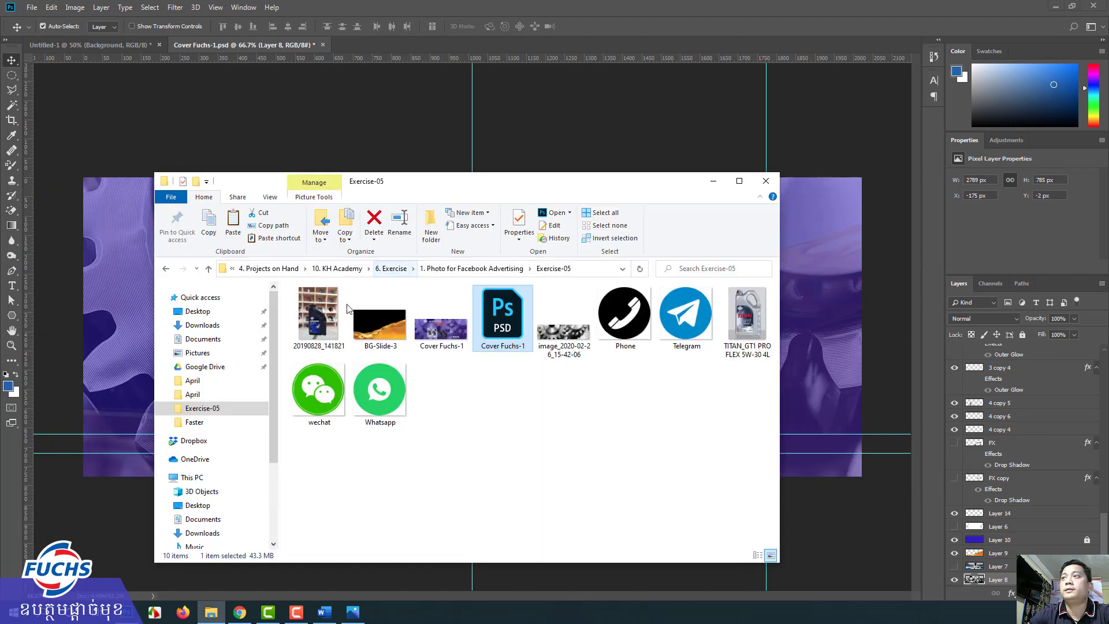
Open the gears photo in Photoshop and drag it into Untitled-1 as a new layer
{"action": "left_click", "coordinate": [557, 338]}
{"action": "left_click_drag", "start_coordinate": [557, 338], "coordinate": [467, 44]}
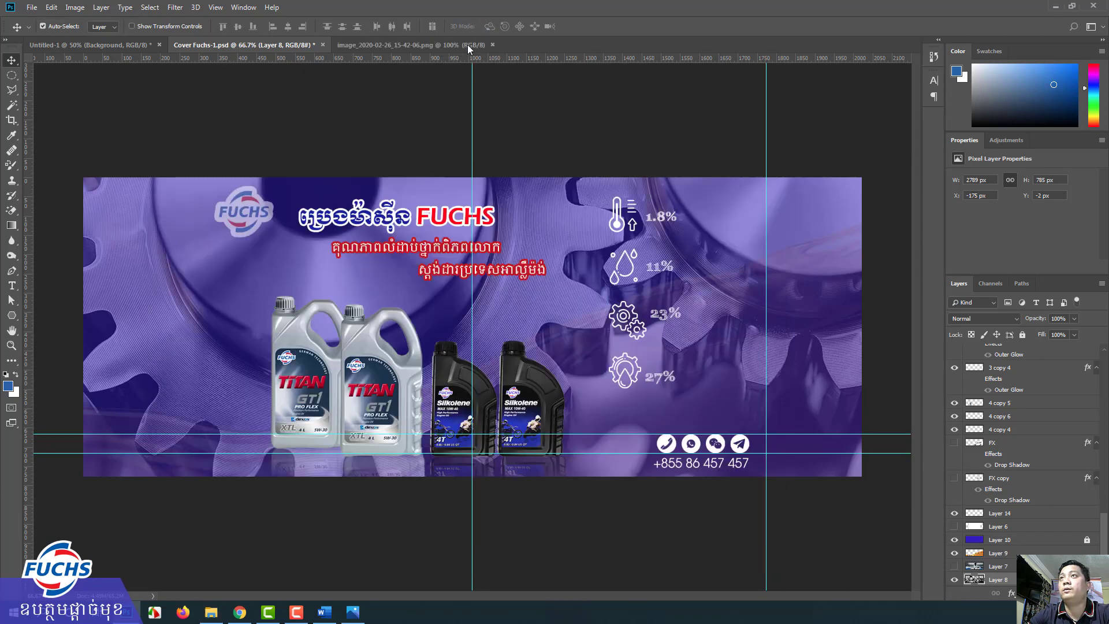
{"action": "left_click", "coordinate": [82, 46]}
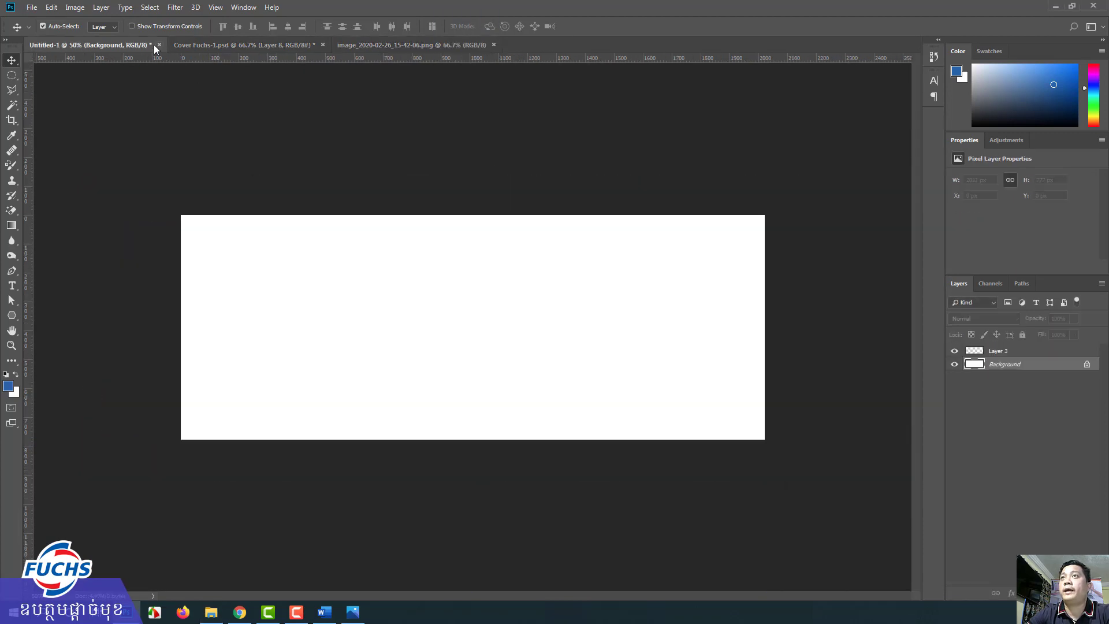
{"action": "left_click", "coordinate": [362, 46]}
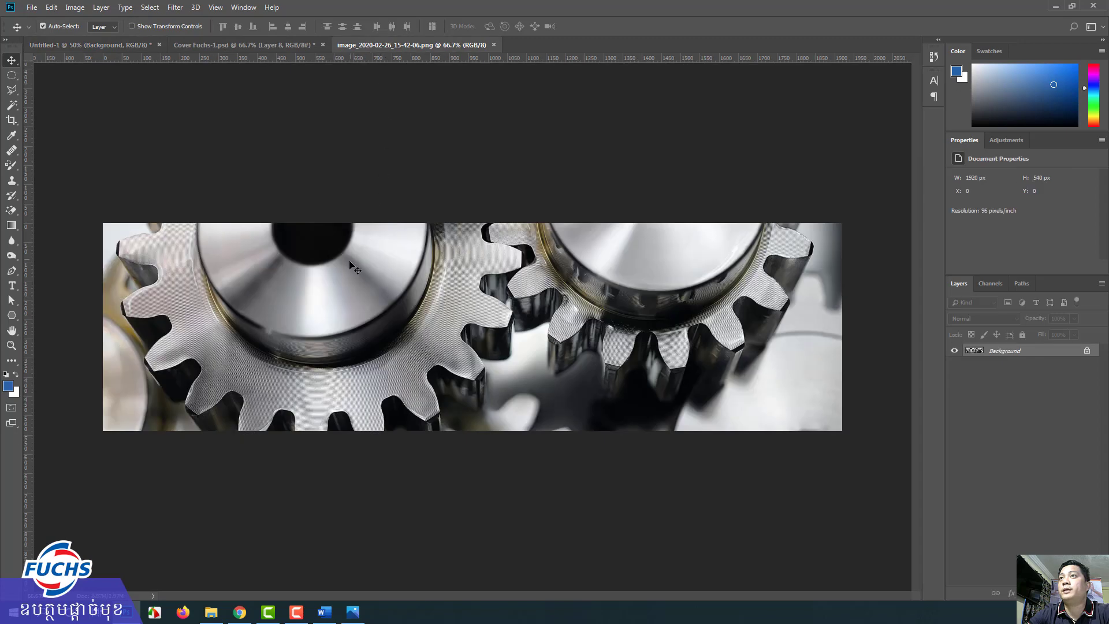
{"action": "left_click", "coordinate": [252, 45]}
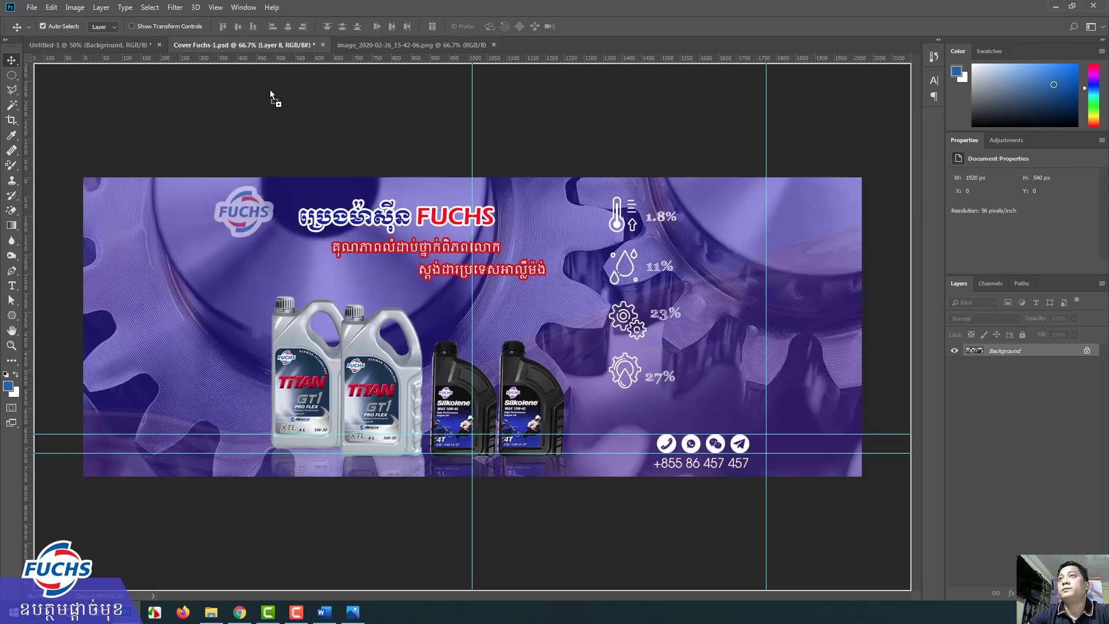
{"action": "mouse_move", "coordinate": [275, 99]}
{"action": "left_mouse_down"}
{"action": "mouse_move", "coordinate": [138, 47]}
{"action": "mouse_move", "coordinate": [105, 46]}
{"action": "mouse_move", "coordinate": [268, 49]}
{"action": "left_mouse_up"}
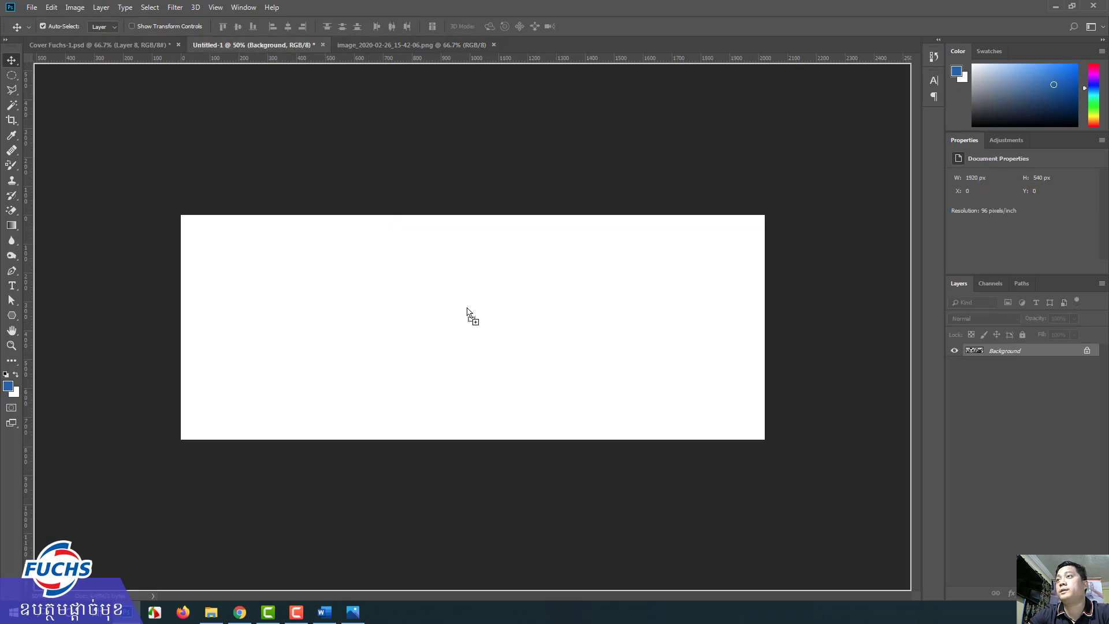
{"action": "mouse_move", "coordinate": [268, 49]}
{"action": "left_mouse_down"}
{"action": "mouse_move", "coordinate": [476, 302]}
{"action": "mouse_move", "coordinate": [463, 282]}
{"action": "left_mouse_up"}
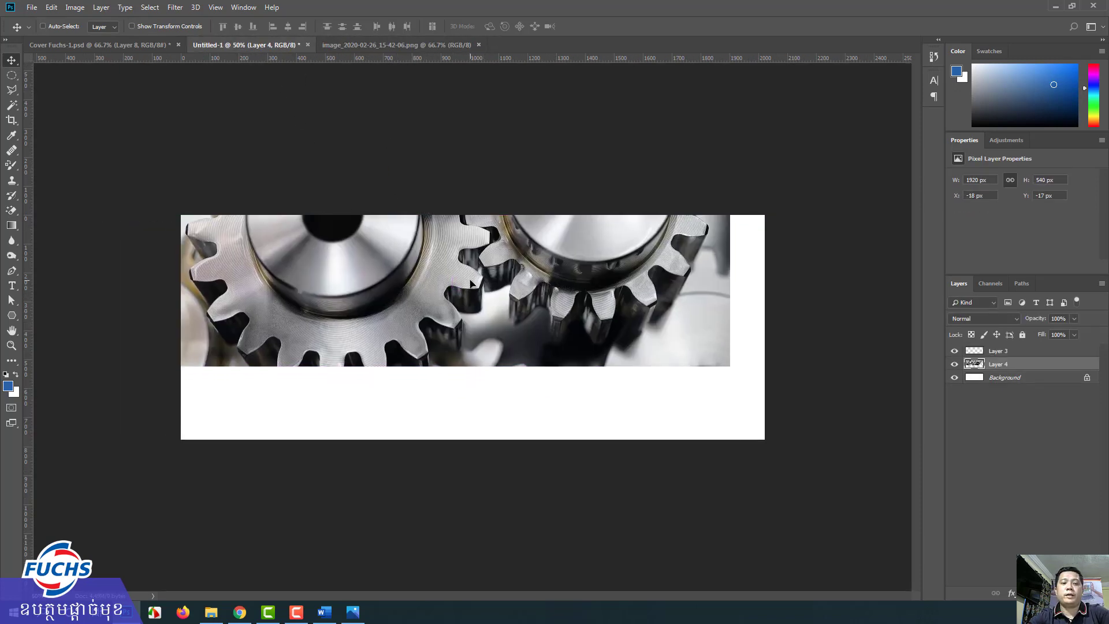
Enlarge the gears photo to cover the whole canvas and close the extra png document
{"action": "key", "text": "ctrl+t"}
{"action": "left_click_drag", "start_coordinate": [727, 365], "coordinate": [861, 410]}
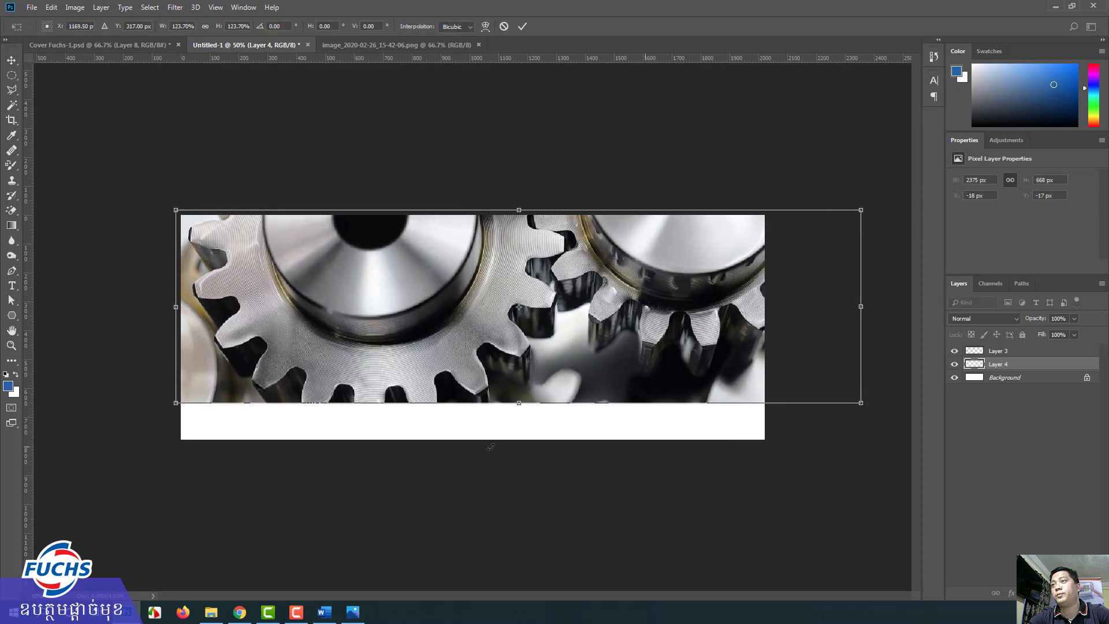
{"action": "left_click_drag", "start_coordinate": [176, 411], "coordinate": [58, 489]}
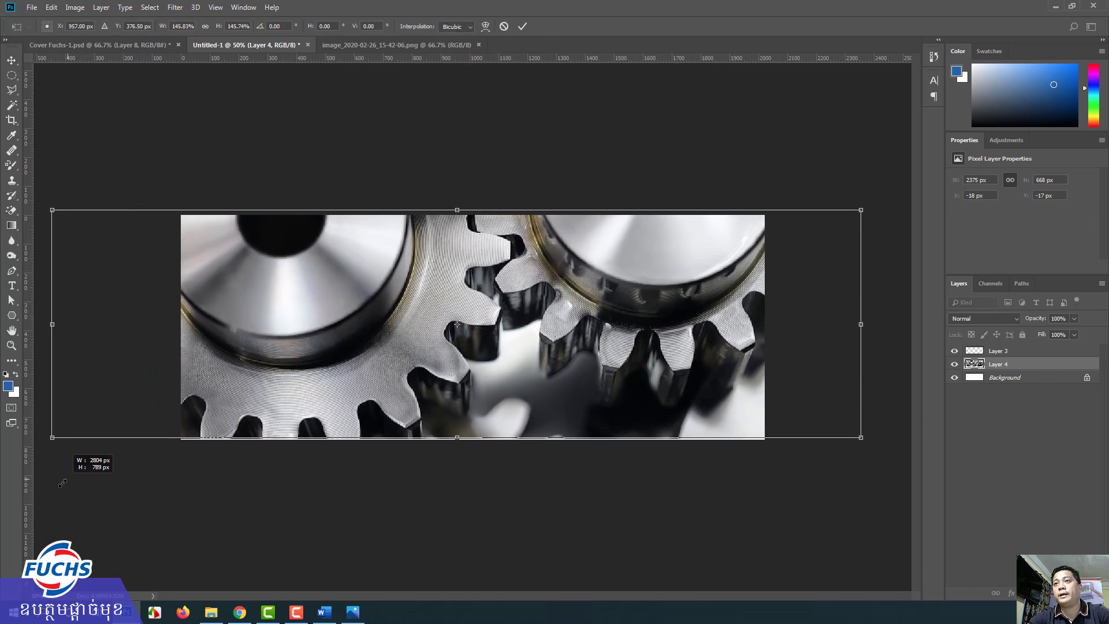
{"action": "key", "text": "Return"}
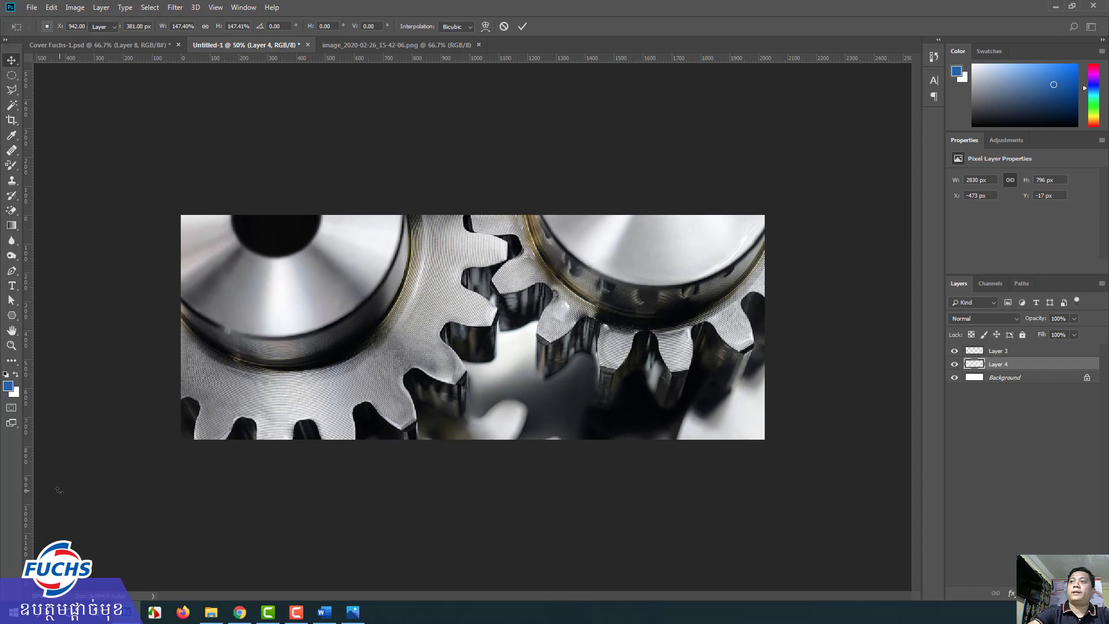
{"action": "left_click", "coordinate": [348, 45]}
{"action": "left_click", "coordinate": [478, 45]}
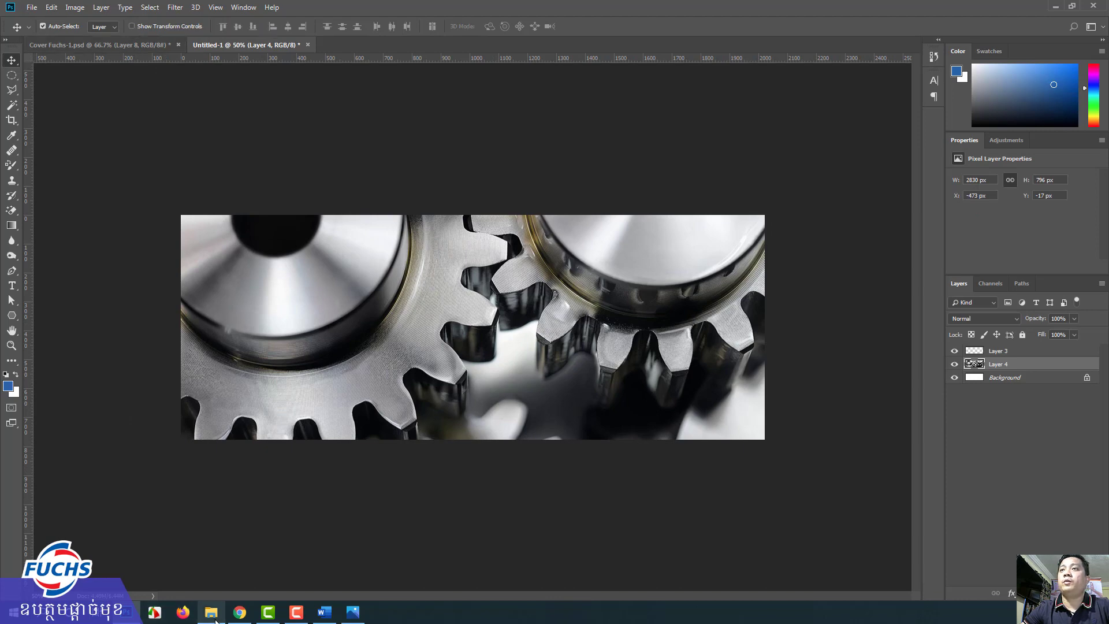
Open BG-Slide-3 from Exercise-05 and copy its orange oil wave into the gear banner
{"action": "left_click", "coordinate": [108, 43]}
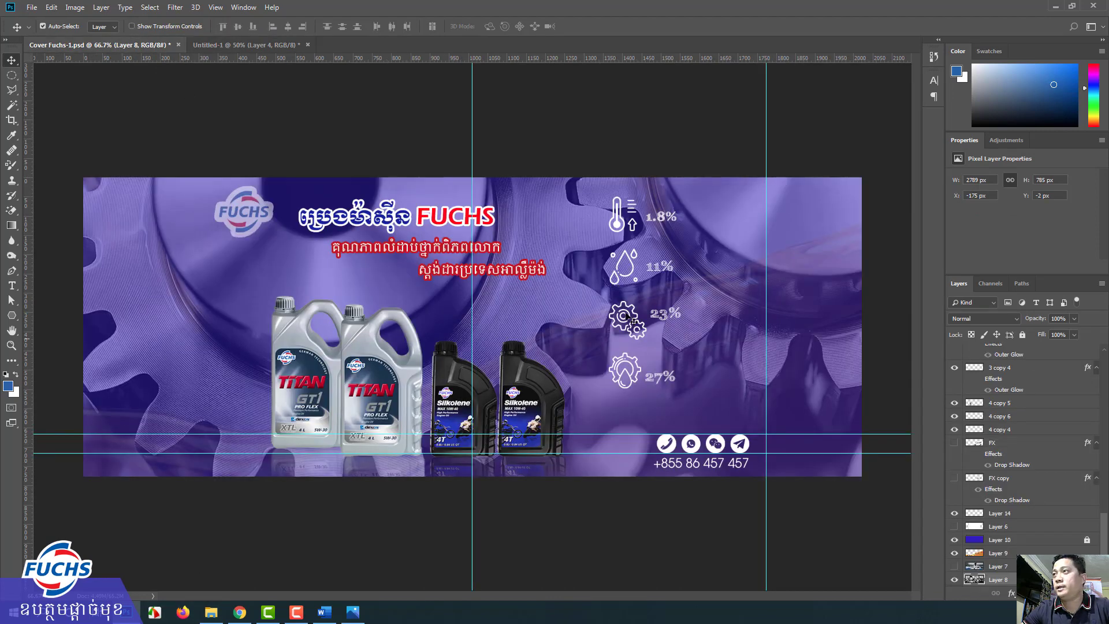
{"action": "left_click", "coordinate": [249, 47]}
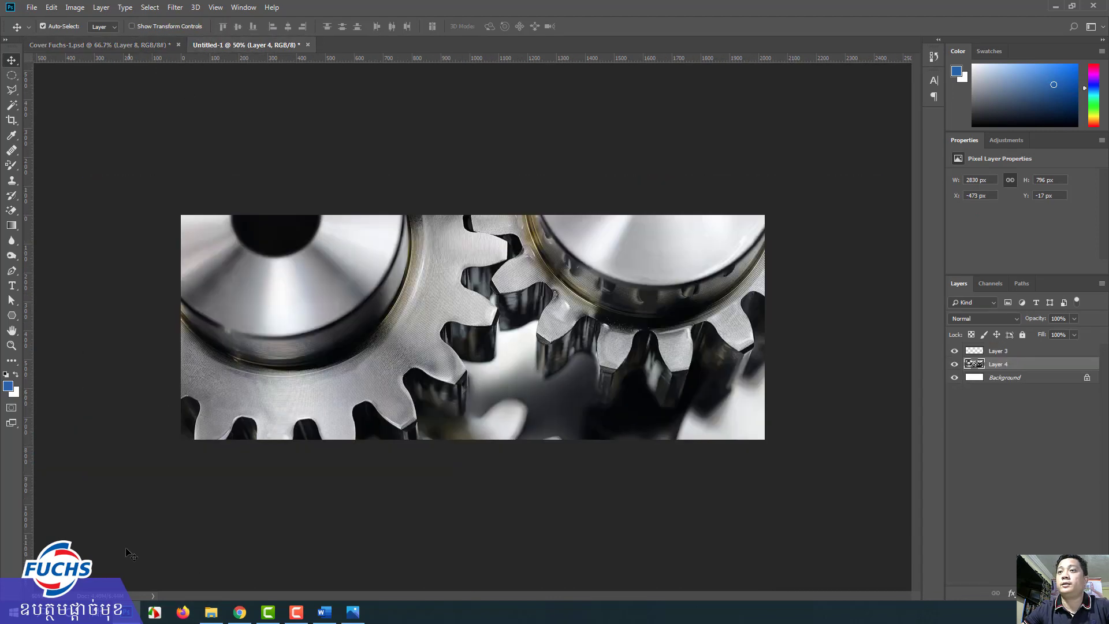
{"action": "left_click", "coordinate": [211, 612]}
{"action": "left_click_drag", "start_coordinate": [379, 324], "coordinate": [363, 47]}
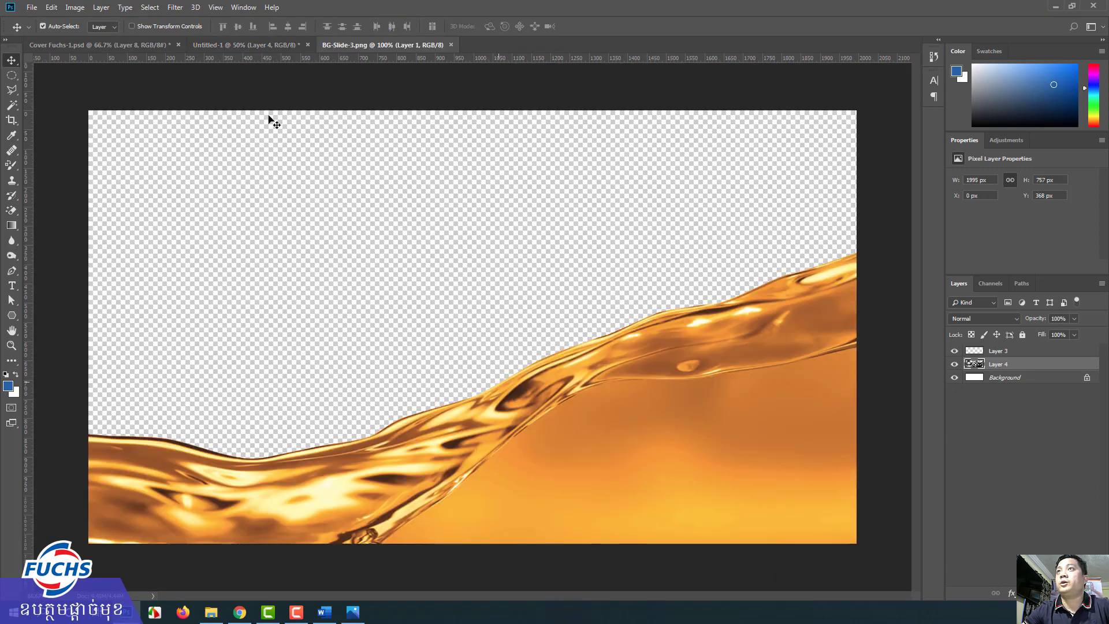
{"action": "mouse_move", "coordinate": [248, 144]}
{"action": "left_mouse_down"}
{"action": "mouse_move", "coordinate": [488, 369]}
{"action": "mouse_move", "coordinate": [551, 382]}
{"action": "left_mouse_up"}
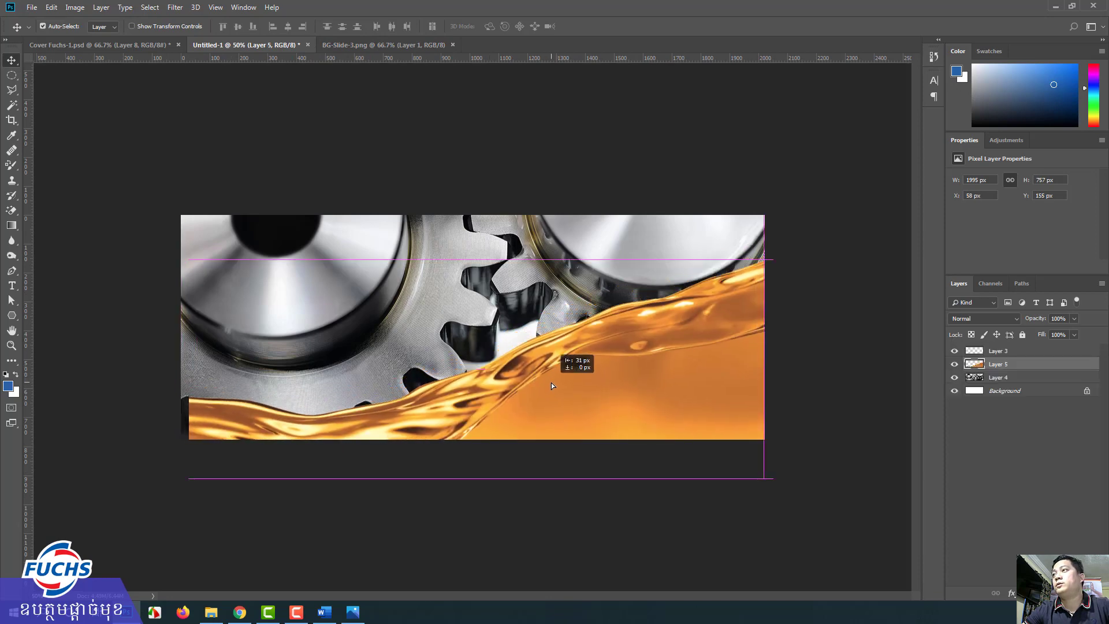
Stretch the oil wave across the canvas bottom and set its opacity to 20%
{"action": "key", "text": "ctrl+t"}
{"action": "left_click_drag", "start_coordinate": [181, 479], "coordinate": [174, 486]}
{"action": "key", "text": "Return"}
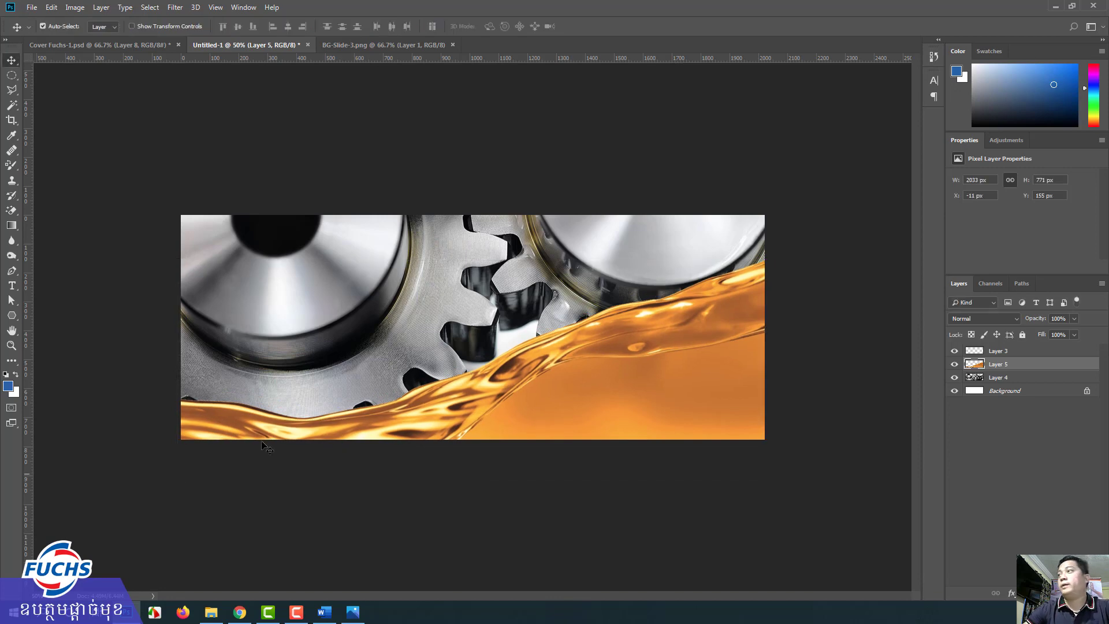
{"action": "left_click", "coordinate": [1059, 318]}
{"action": "type", "text": "20"}
{"action": "key", "text": "Return"}
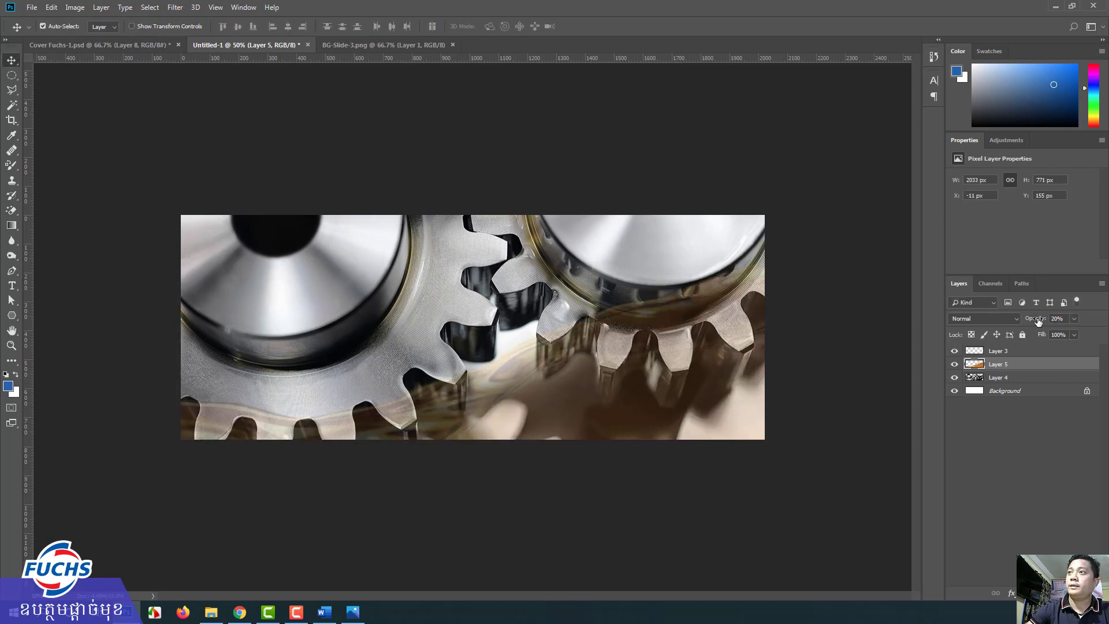
Delete the empty Layer 3 and a stray new empty layer
{"action": "left_click", "coordinate": [994, 351]}
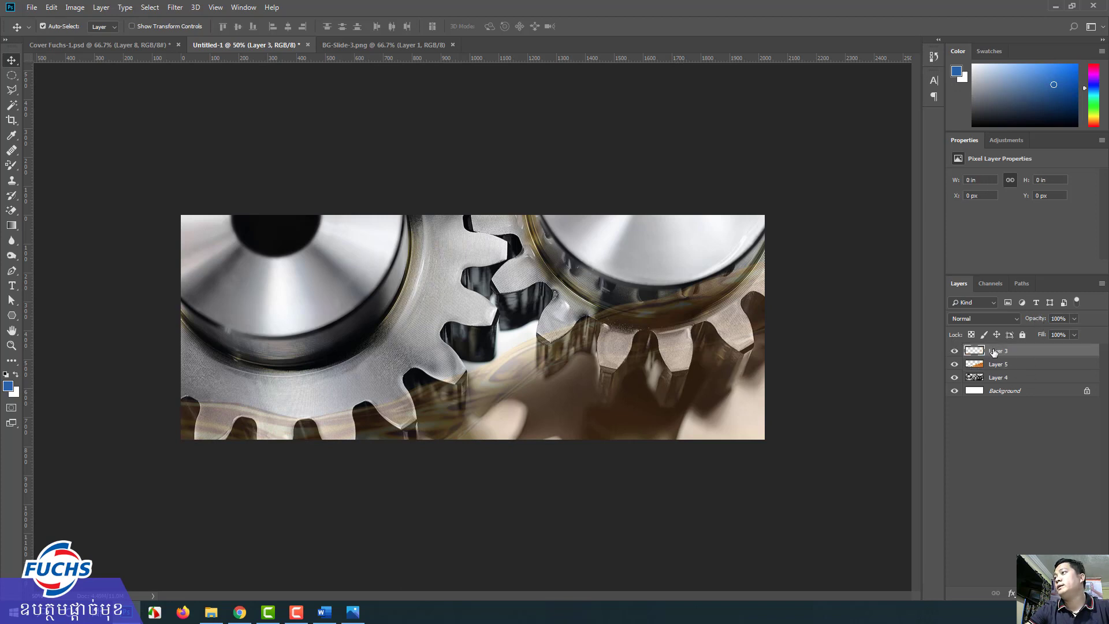
{"action": "left_click_drag", "start_coordinate": [994, 352], "coordinate": [1096, 593]}
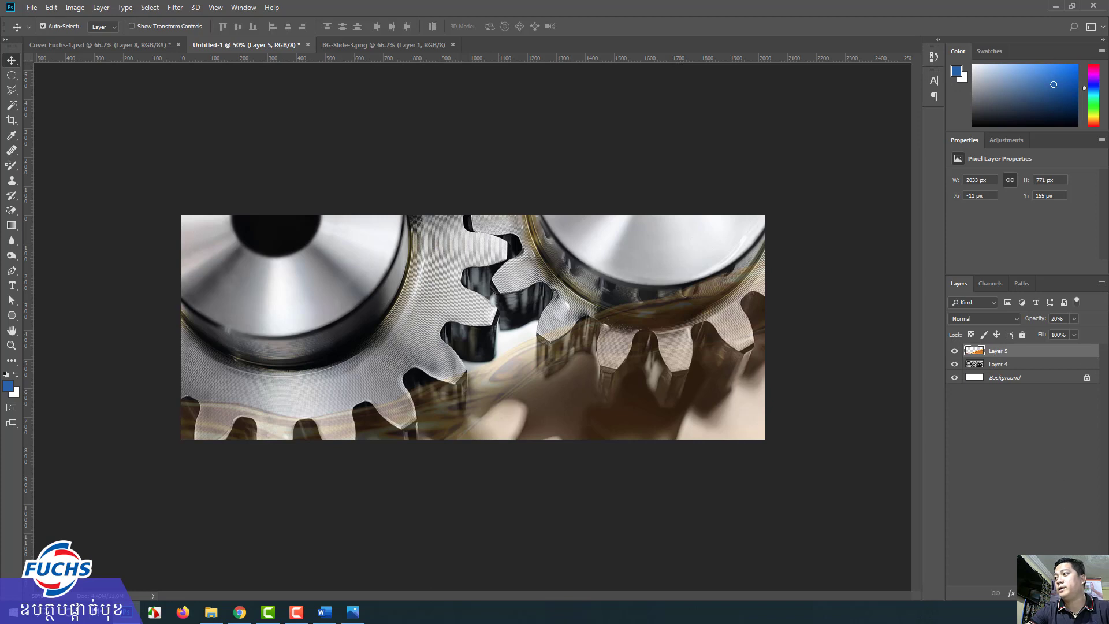
{"action": "left_click", "coordinate": [1074, 593]}
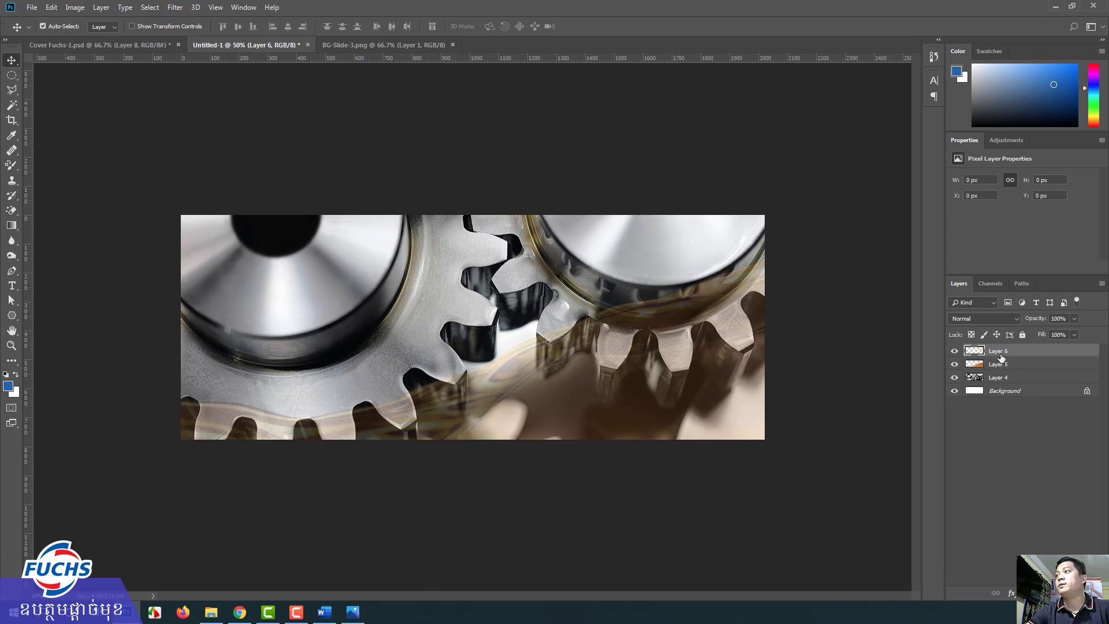
{"action": "left_click_drag", "start_coordinate": [1001, 354], "coordinate": [1096, 593]}
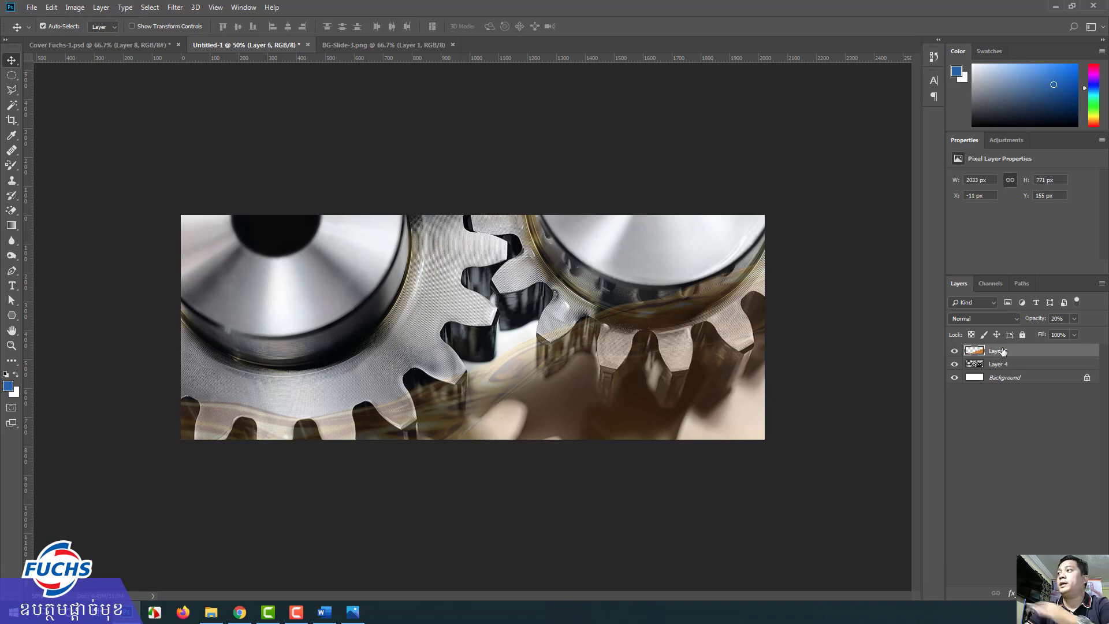
Create a new Layer 6 above the oil wave and fill it with dark blue
{"action": "left_click", "coordinate": [101, 8]}
{"action": "mouse_move", "coordinate": [108, 20]}
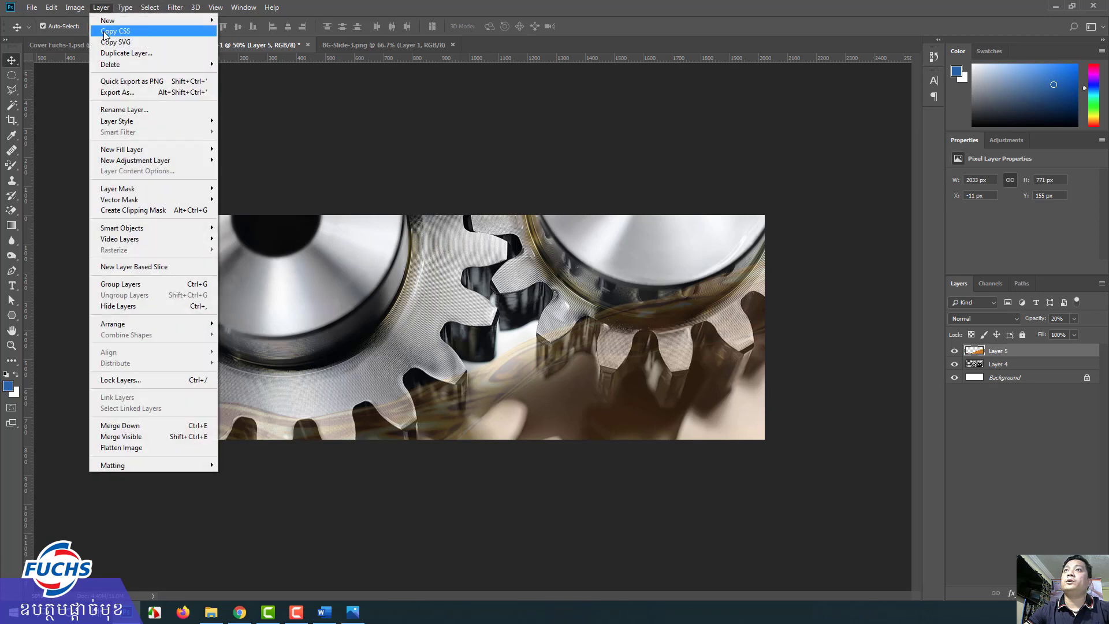
{"action": "left_click", "coordinate": [269, 25]}
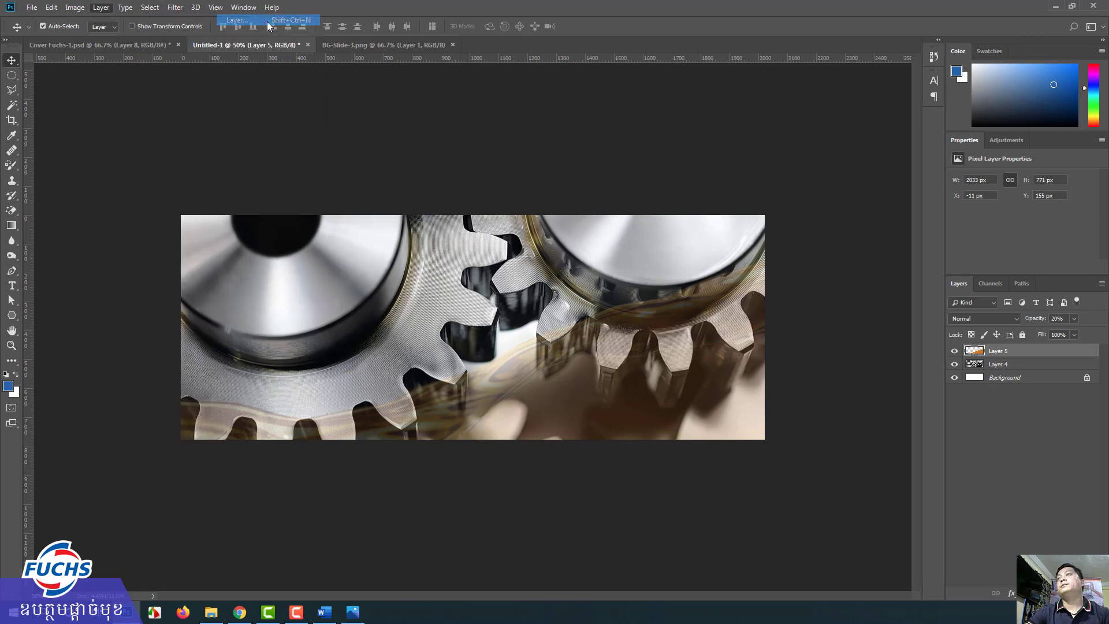
{"action": "left_click", "coordinate": [509, 232]}
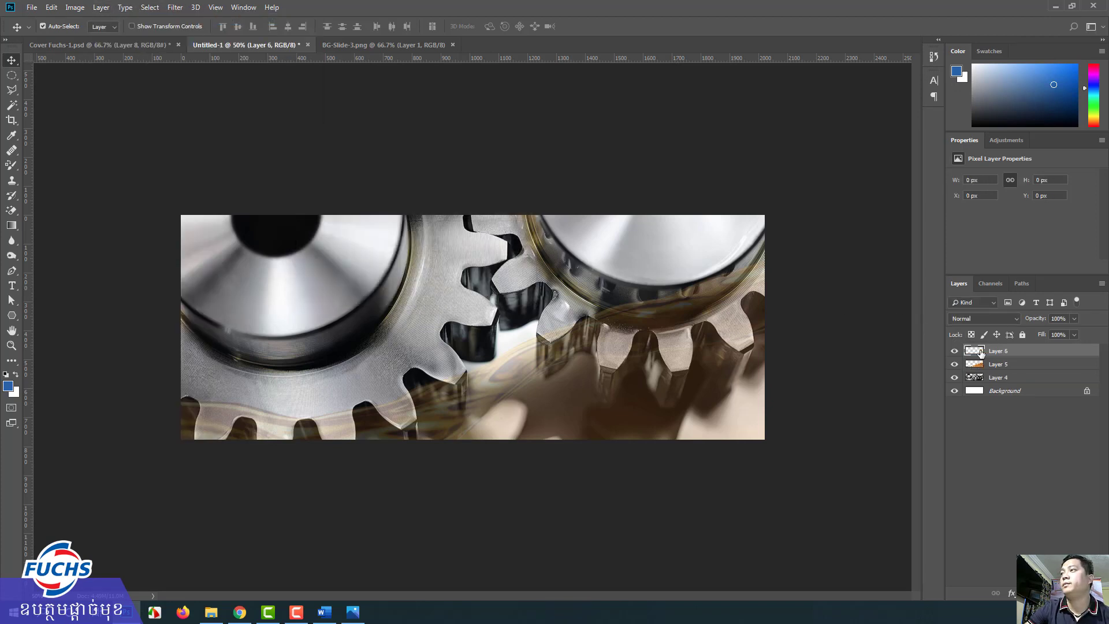
{"action": "left_click", "coordinate": [7, 387]}
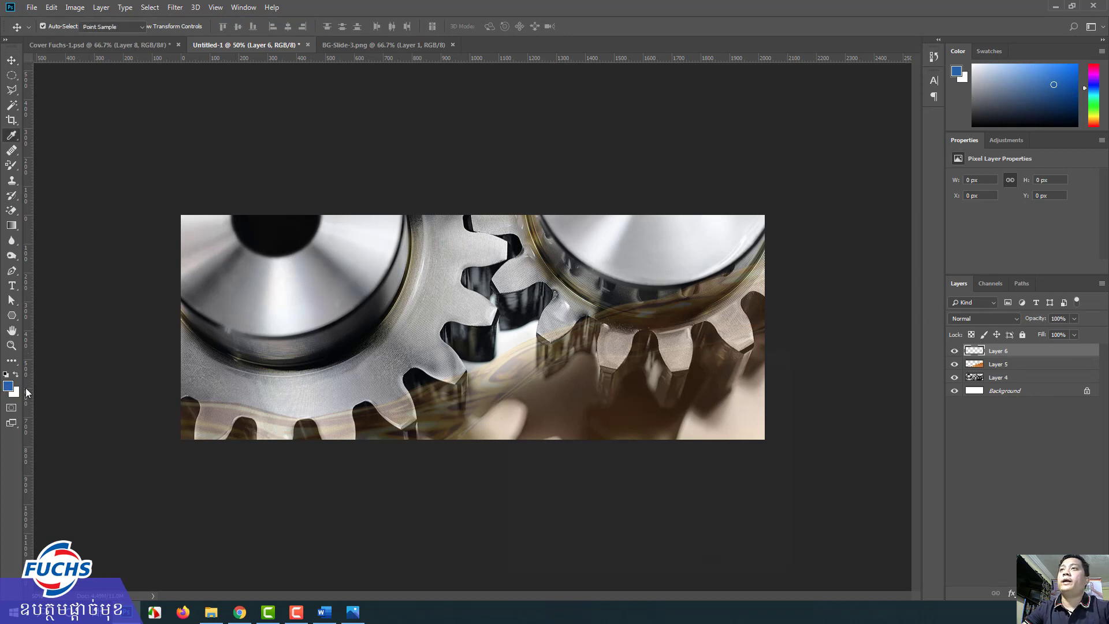
{"action": "left_click", "coordinate": [604, 394]}
{"action": "left_click_drag", "start_coordinate": [589, 406], "coordinate": [615, 455]}
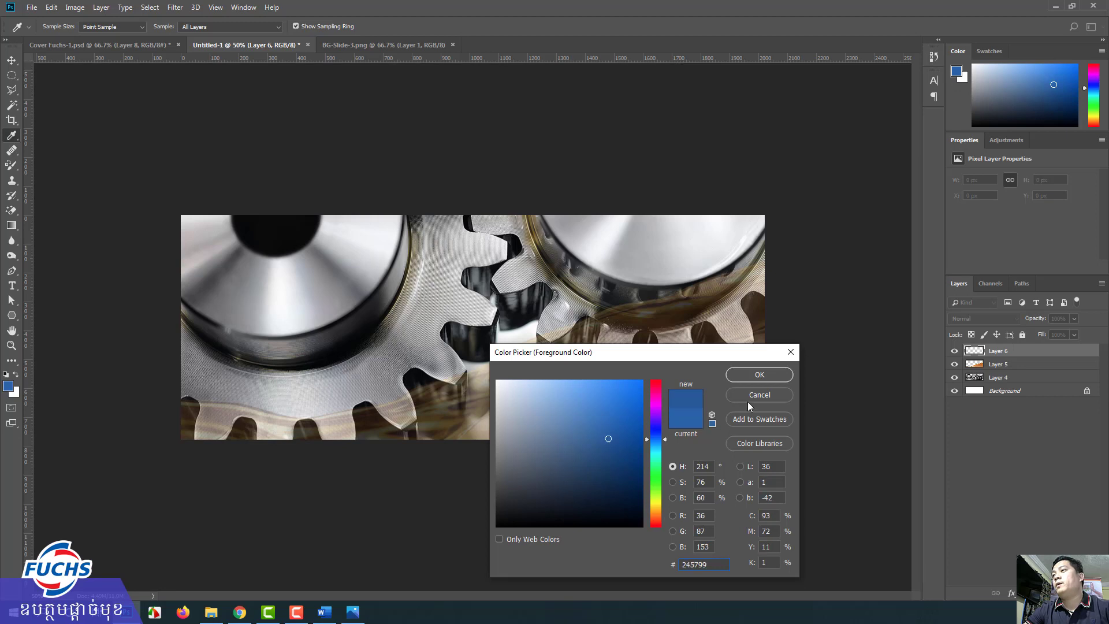
{"action": "left_click", "coordinate": [771, 374]}
{"action": "key", "text": "alt+BackSpace"}
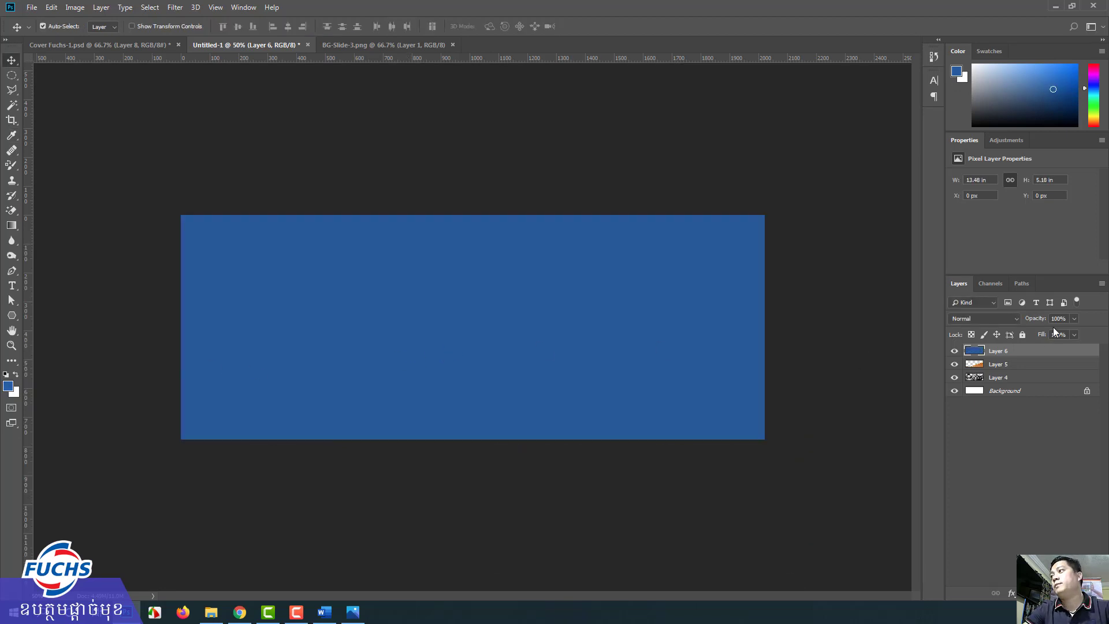
Lower the blue layer's opacity to about 63% and show the BG-Slide-3 image
{"action": "left_click", "coordinate": [1068, 319]}
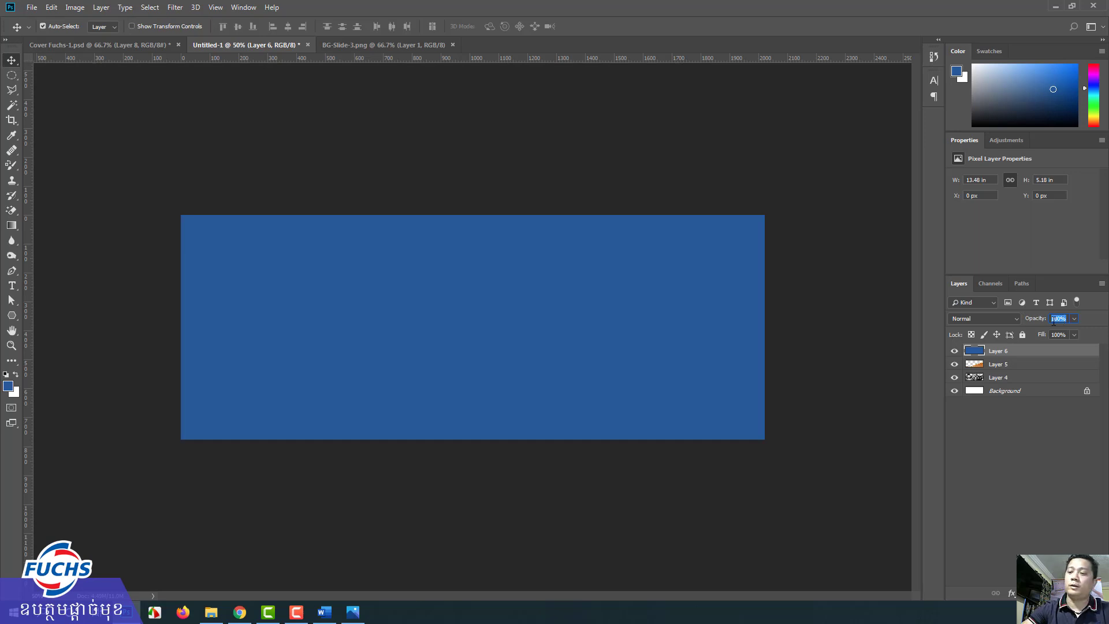
{"action": "type", "text": "70"}
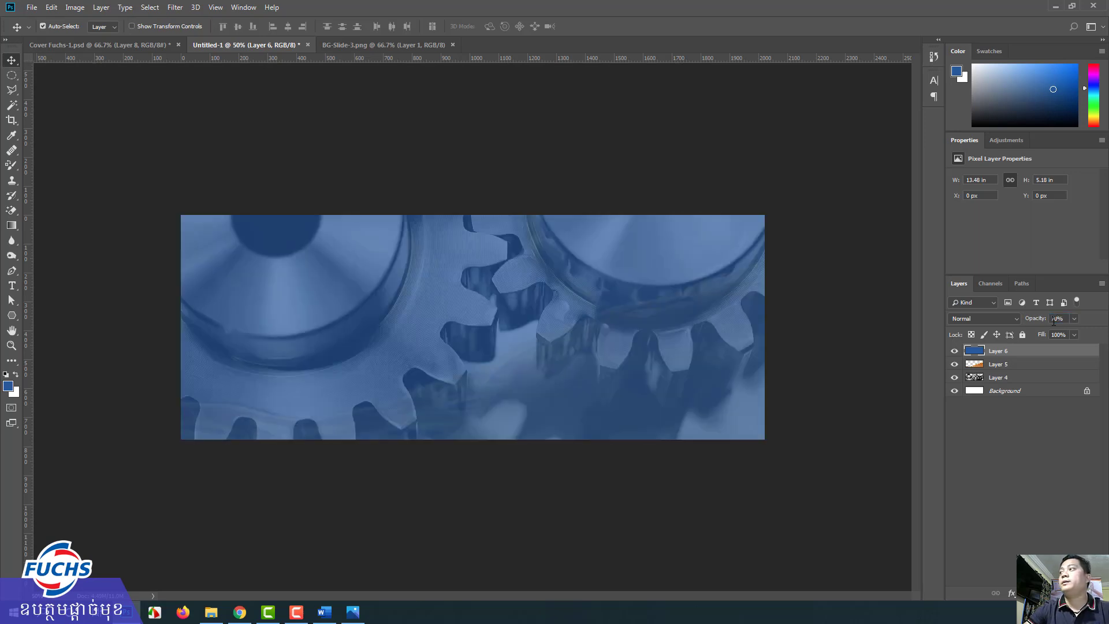
{"action": "left_click_drag", "start_coordinate": [1066, 334], "coordinate": [1062, 336]}
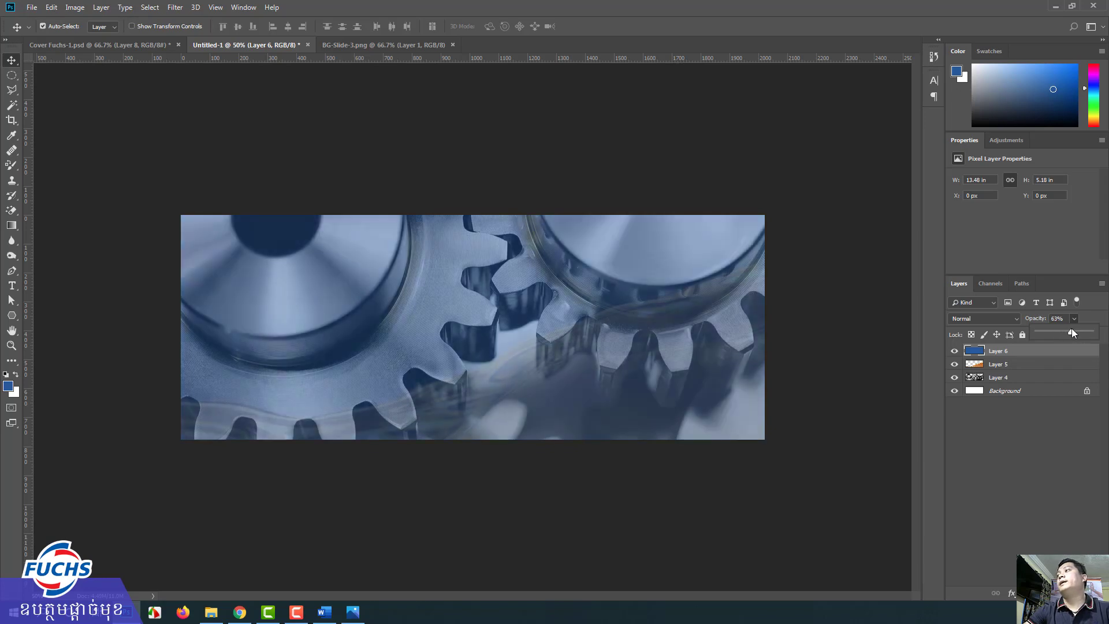
{"action": "key", "text": "Return"}
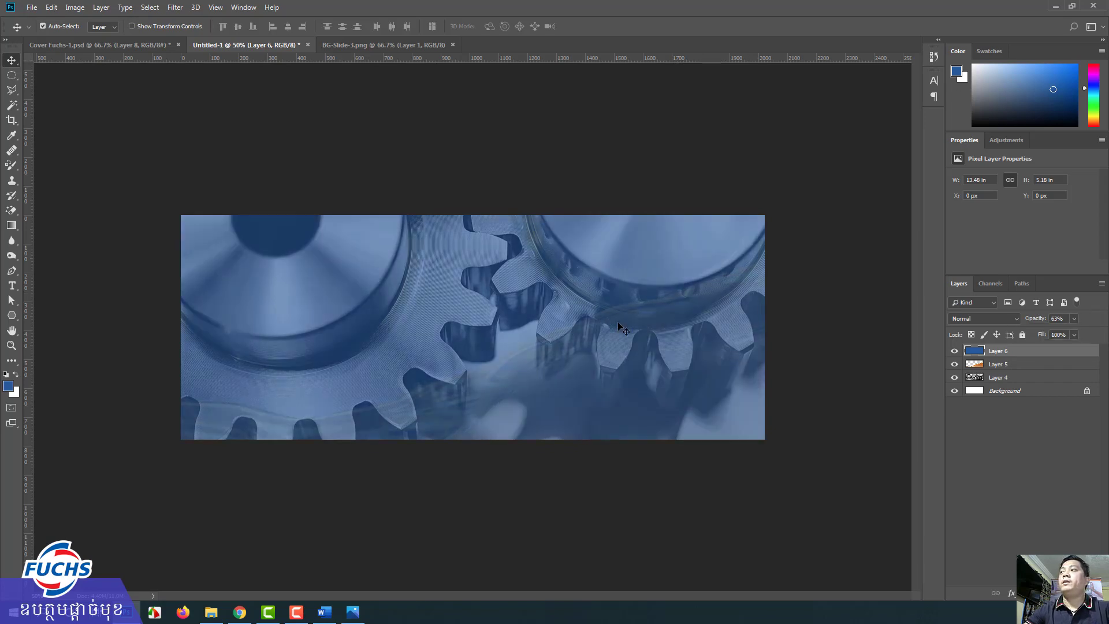
{"action": "left_click", "coordinate": [335, 44]}
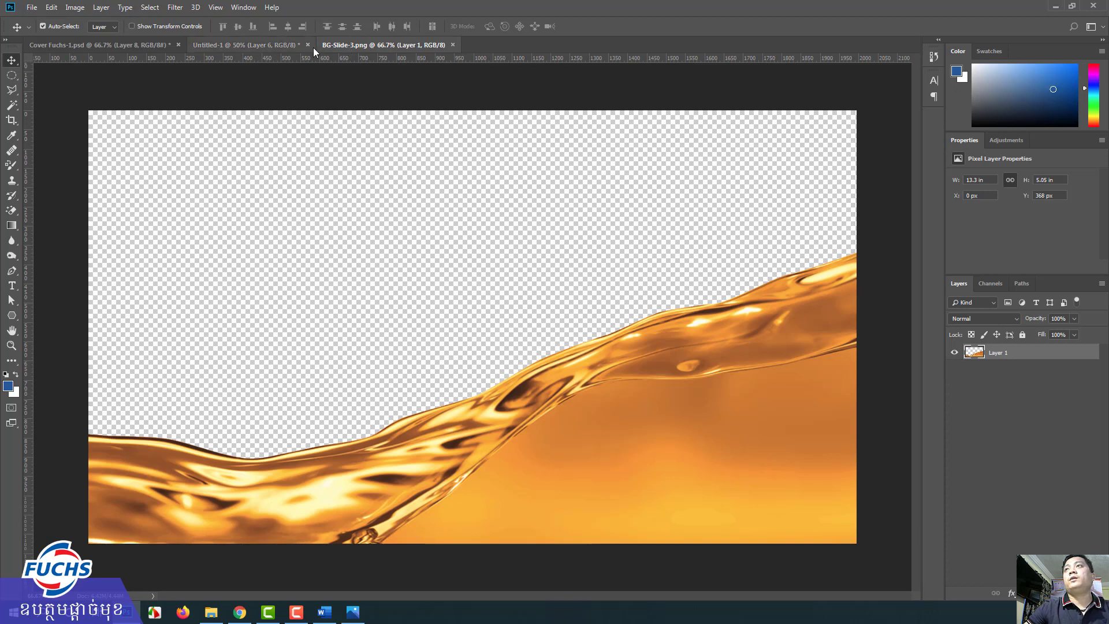
Close BG-Slide-3 and set the Cover Fuchs-1 FUCHS logo layer to 100% opacity
{"action": "left_click", "coordinate": [452, 45]}
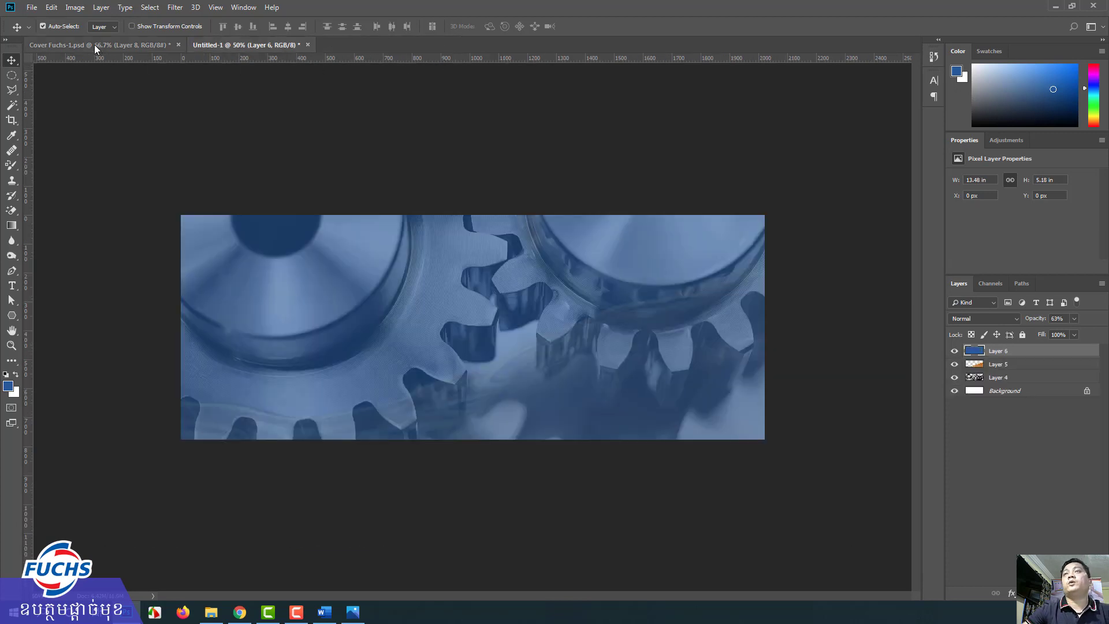
{"action": "left_click", "coordinate": [94, 44]}
{"action": "left_click", "coordinate": [247, 222]}
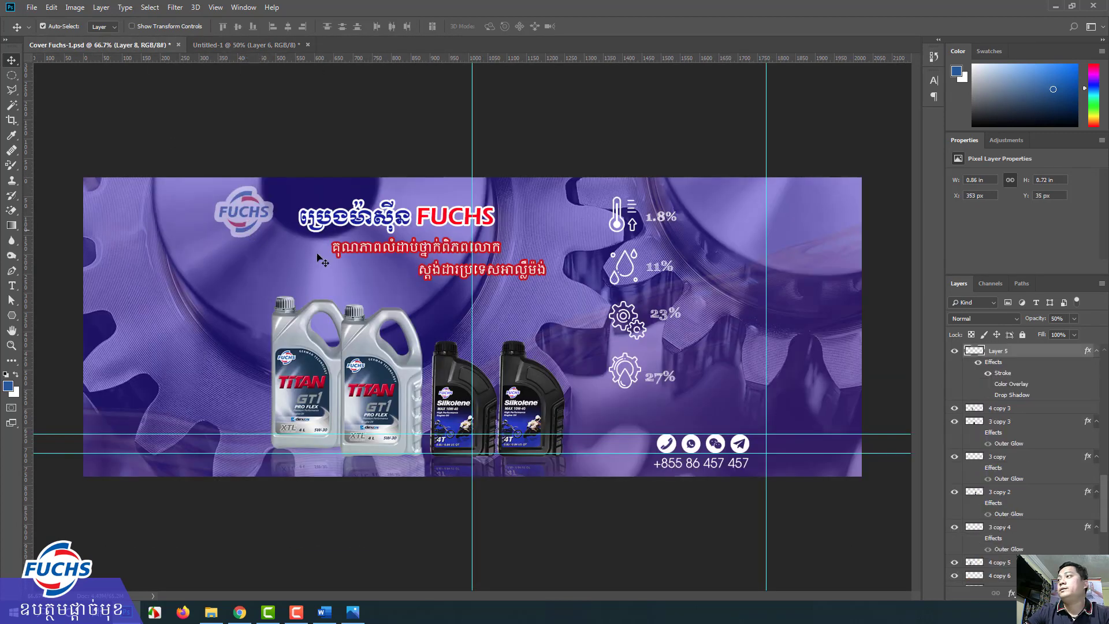
{"action": "left_click_drag", "start_coordinate": [1074, 323], "coordinate": [1101, 332]}
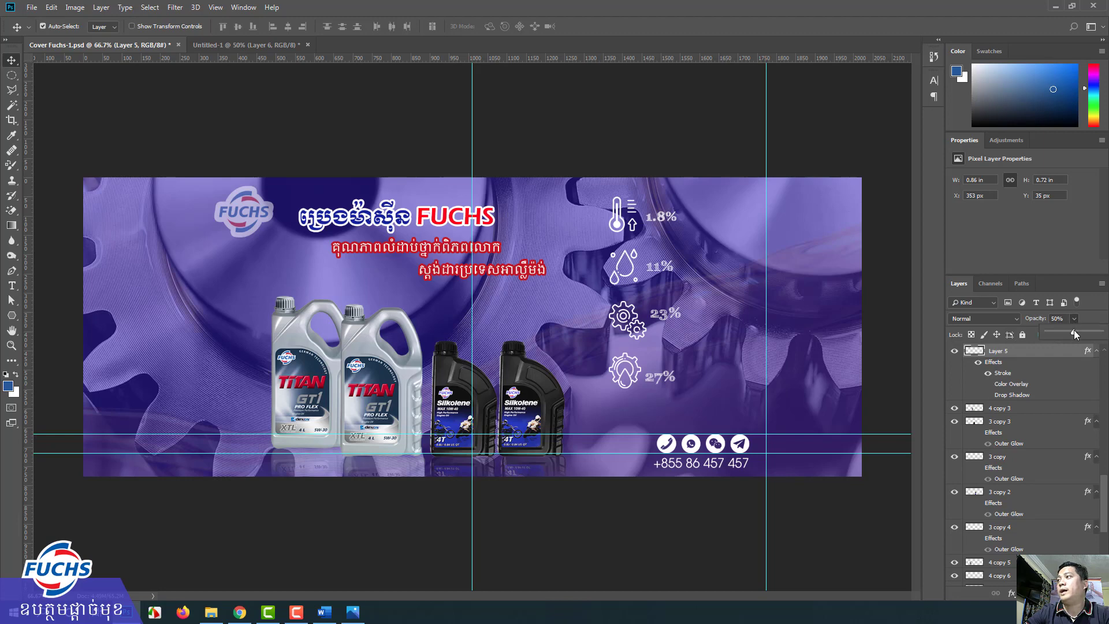
{"action": "left_click_drag", "start_coordinate": [242, 200], "coordinate": [223, 218]}
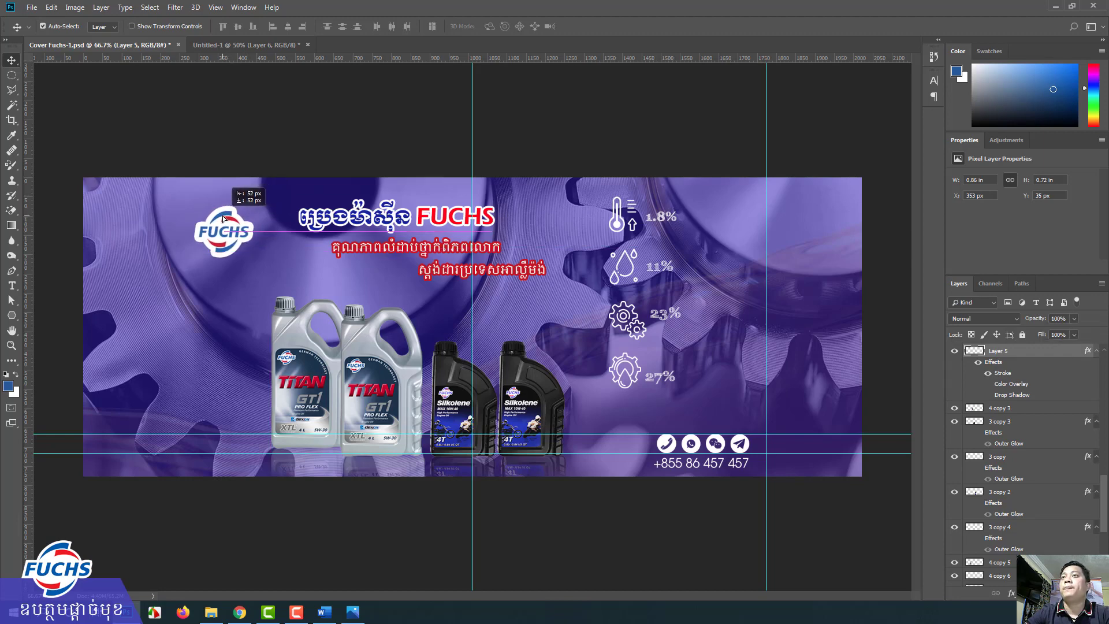
{"action": "left_click_drag", "start_coordinate": [223, 217], "coordinate": [235, 89]}
{"action": "key", "text": "ctrl+z"}
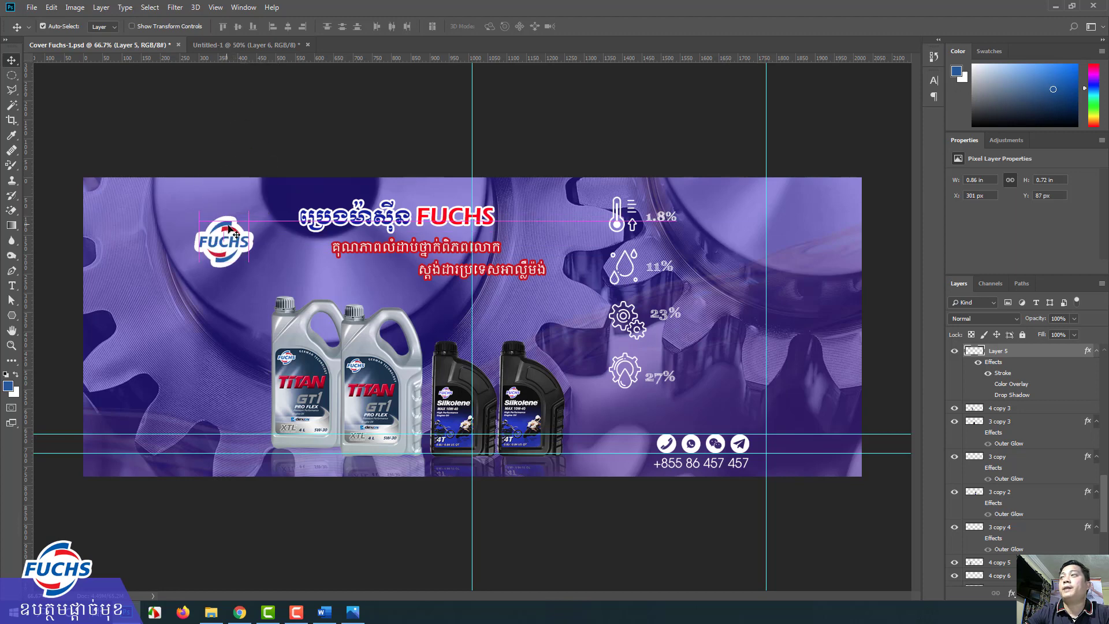
Clear the FUCHS logo's layer style and drop the logo onto the gear image
{"action": "right_click", "coordinate": [1087, 350]}
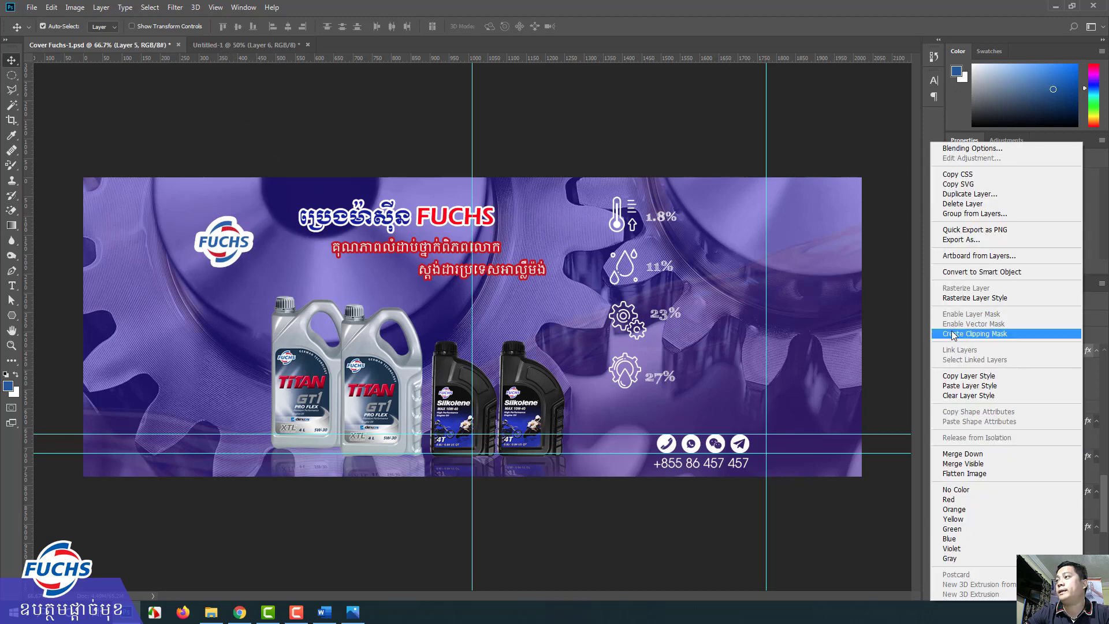
{"action": "left_click", "coordinate": [944, 397]}
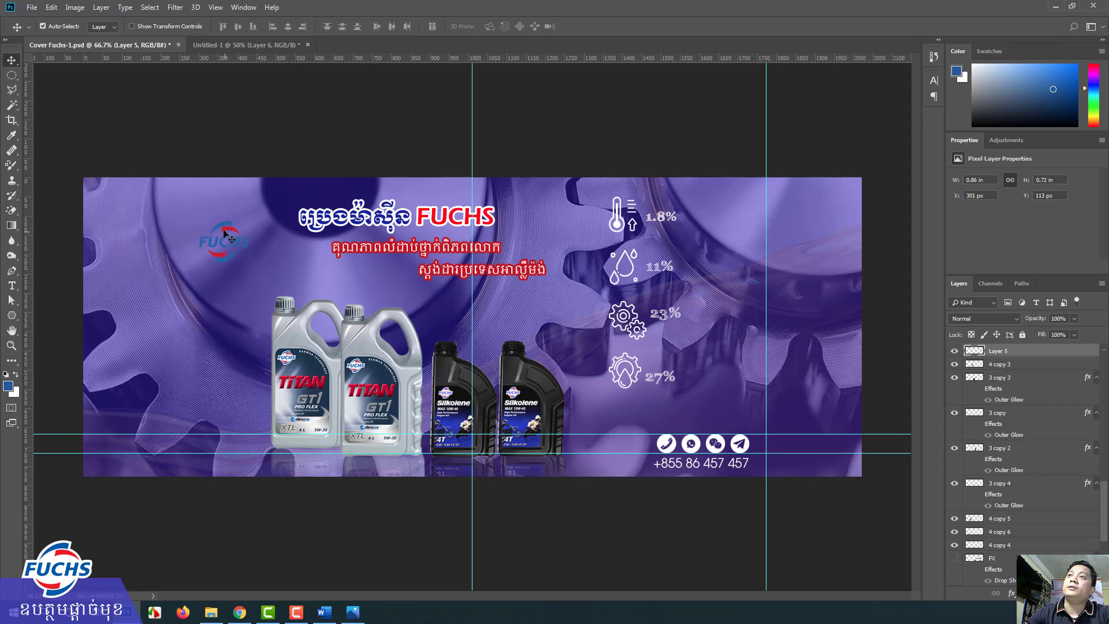
{"action": "left_click_drag", "start_coordinate": [225, 236], "coordinate": [226, 44]}
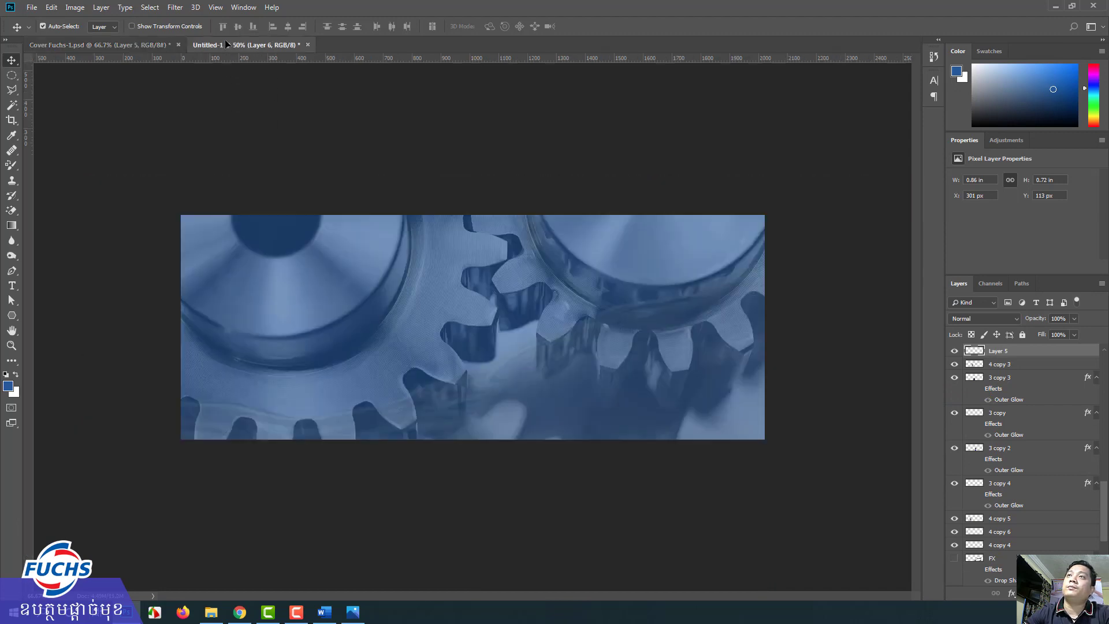
{"action": "mouse_move", "coordinate": [226, 44]}
{"action": "left_mouse_down"}
{"action": "mouse_move", "coordinate": [252, 272]}
{"action": "mouse_move", "coordinate": [218, 236]}
{"action": "left_mouse_up"}
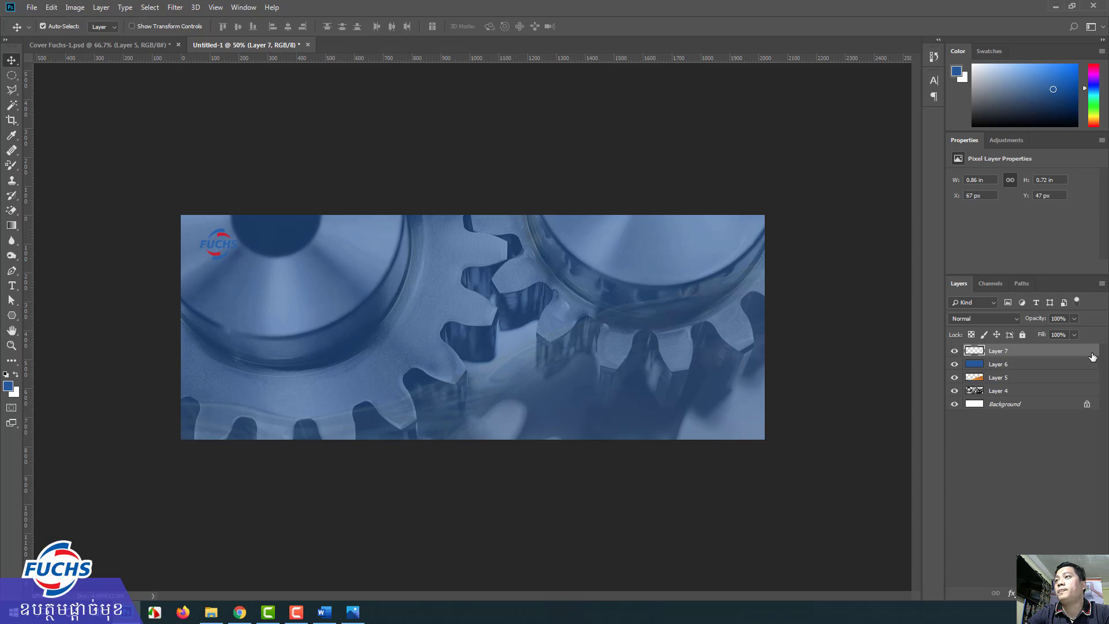
Give the logo layer a 13 px white Stroke and return to the Cover Fuchs-1 banner
{"action": "double_click", "coordinate": [1092, 357]}
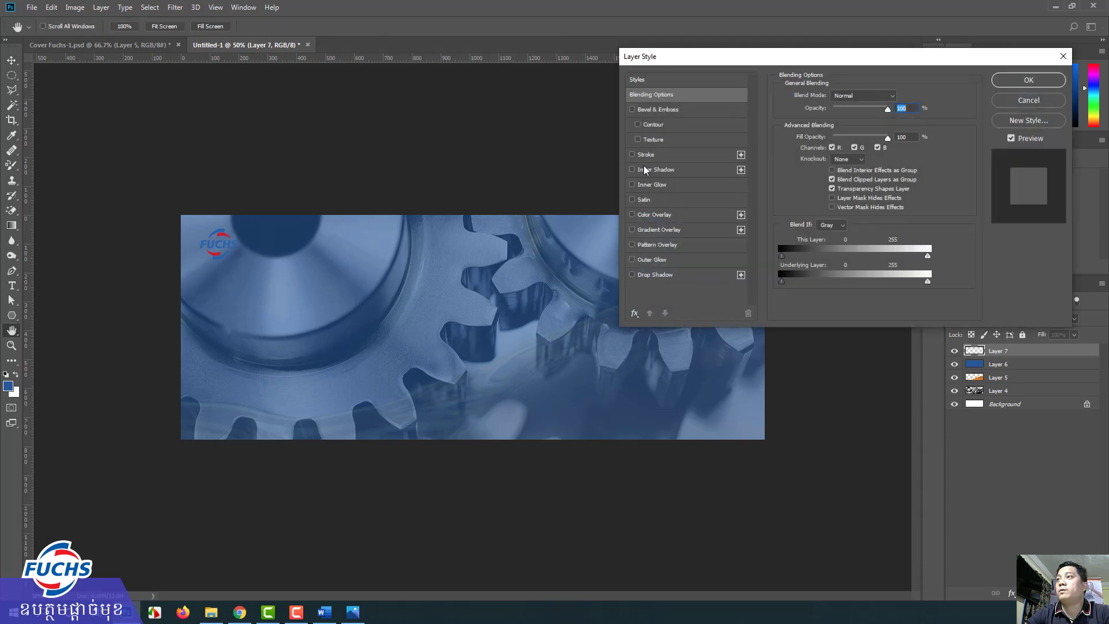
{"action": "left_click", "coordinate": [641, 156]}
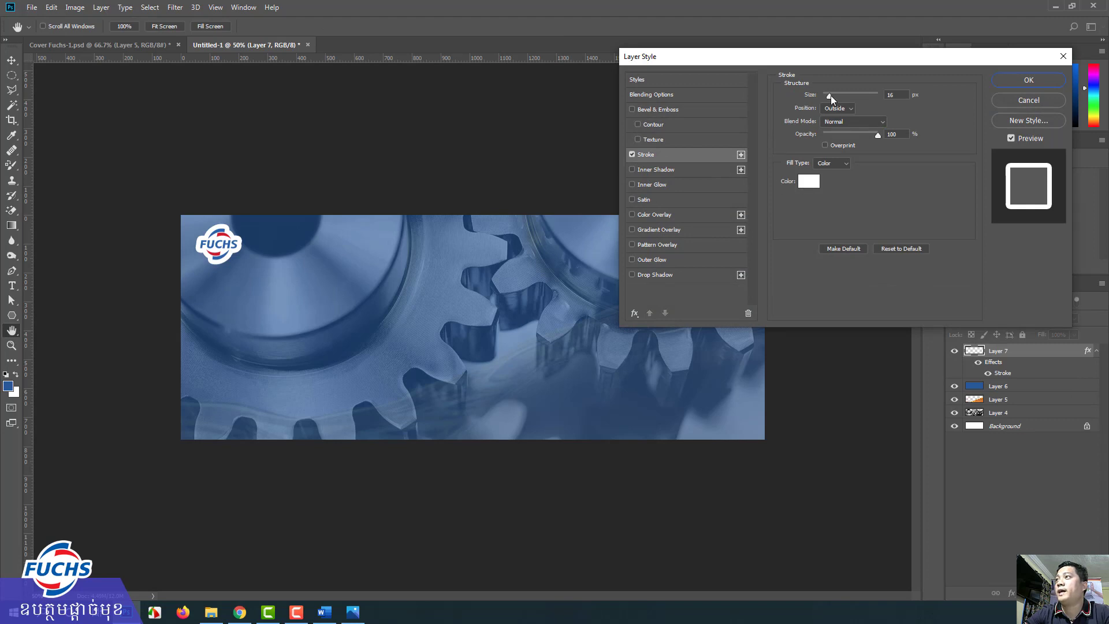
{"action": "left_click_drag", "start_coordinate": [831, 95], "coordinate": [830, 95]}
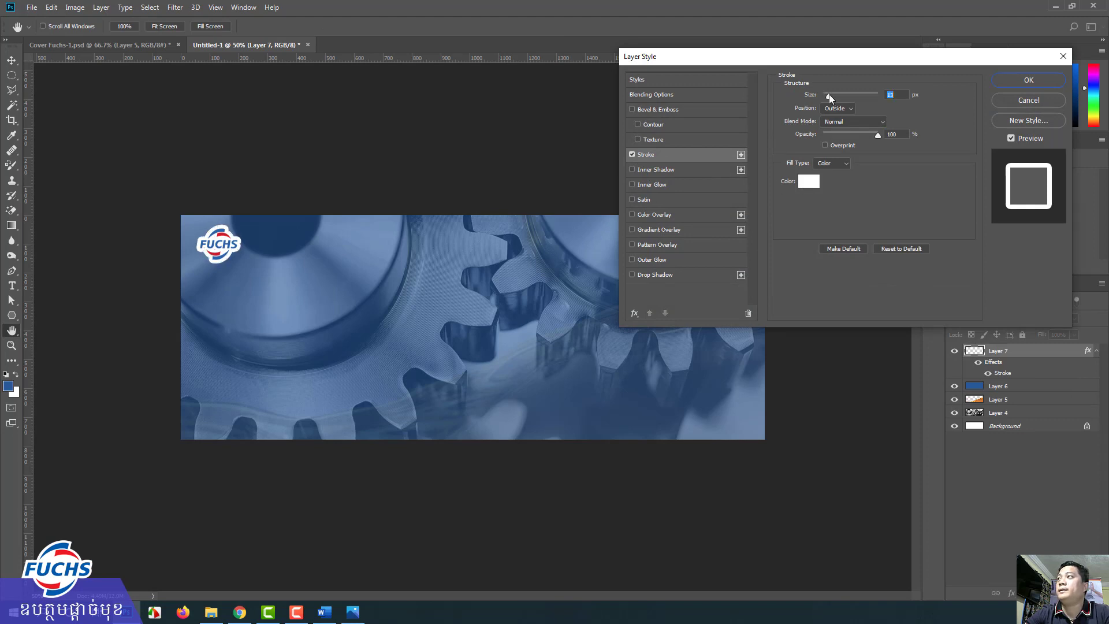
{"action": "left_click", "coordinate": [1030, 84]}
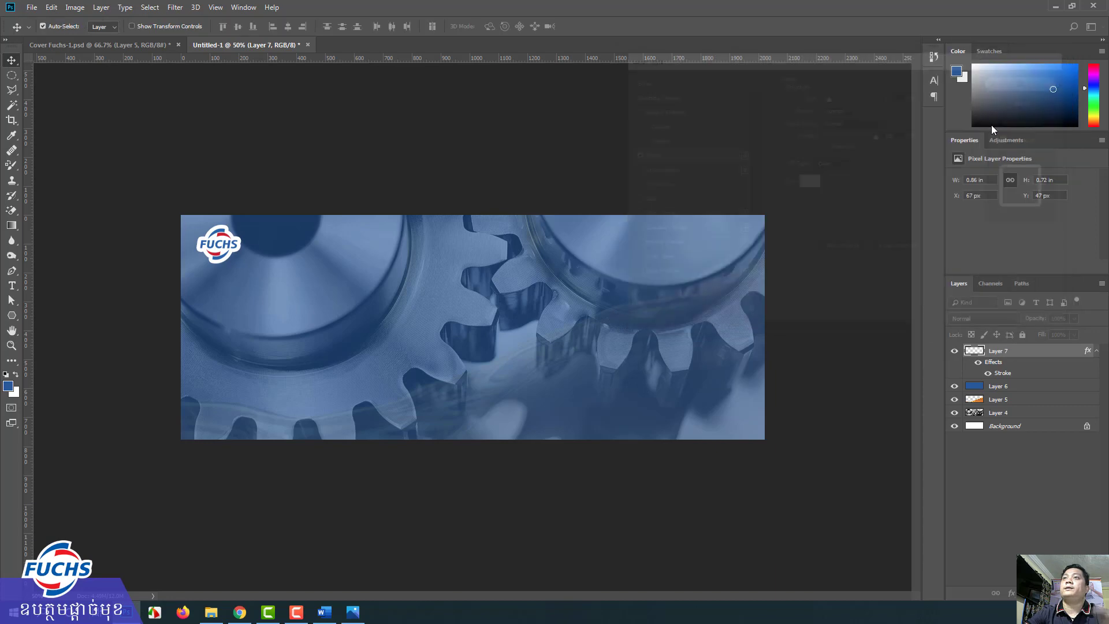
{"action": "left_click", "coordinate": [130, 44]}
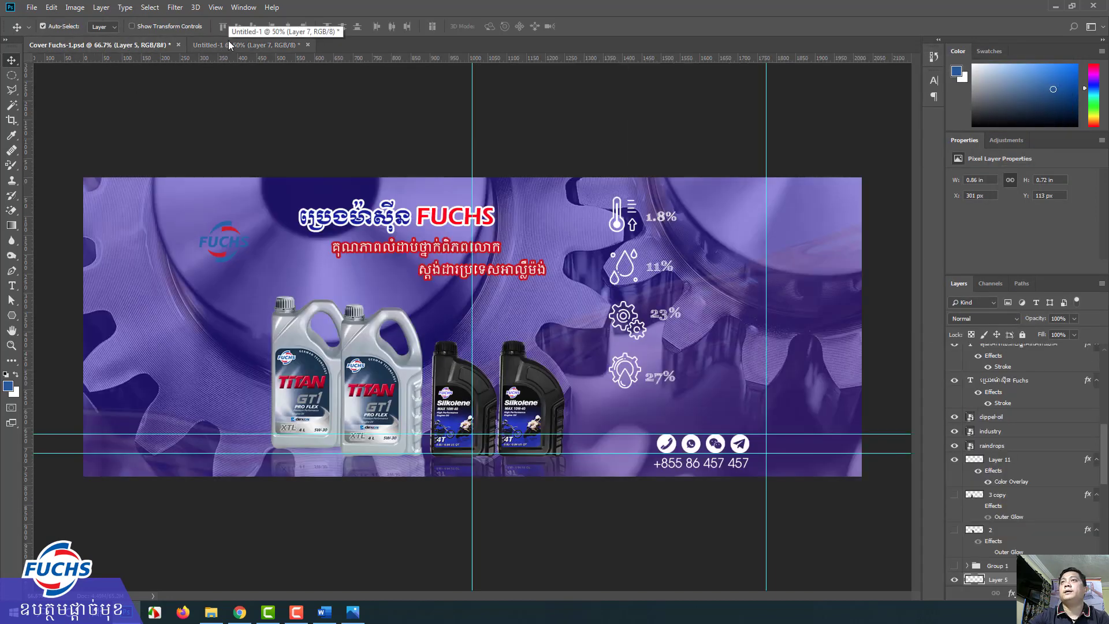
Save the gear banner as Ex-05.psd in the Exercise-05 folder, accepting Maximize Compatibility
{"action": "left_click", "coordinate": [226, 44]}
{"action": "left_click", "coordinate": [32, 7]}
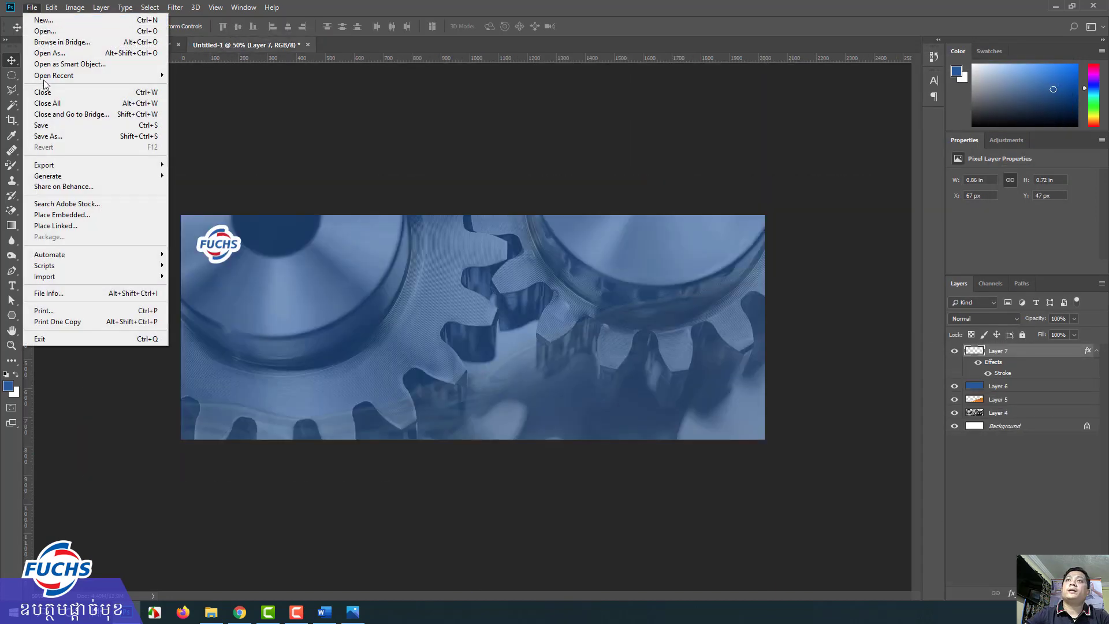
{"action": "left_click", "coordinate": [133, 130]}
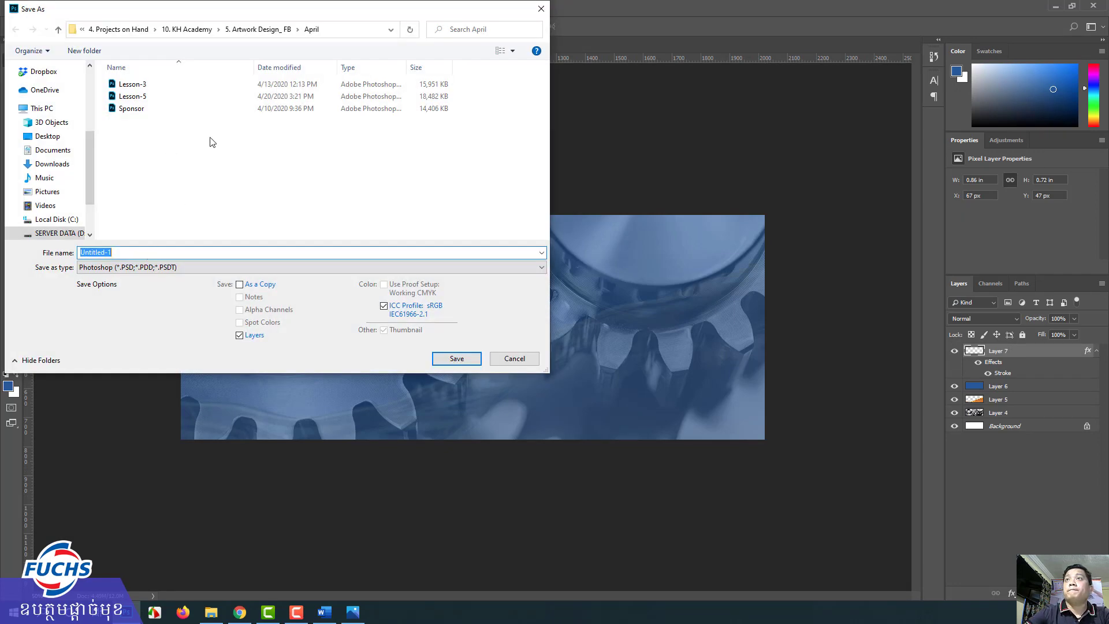
{"action": "left_click", "coordinate": [196, 34]}
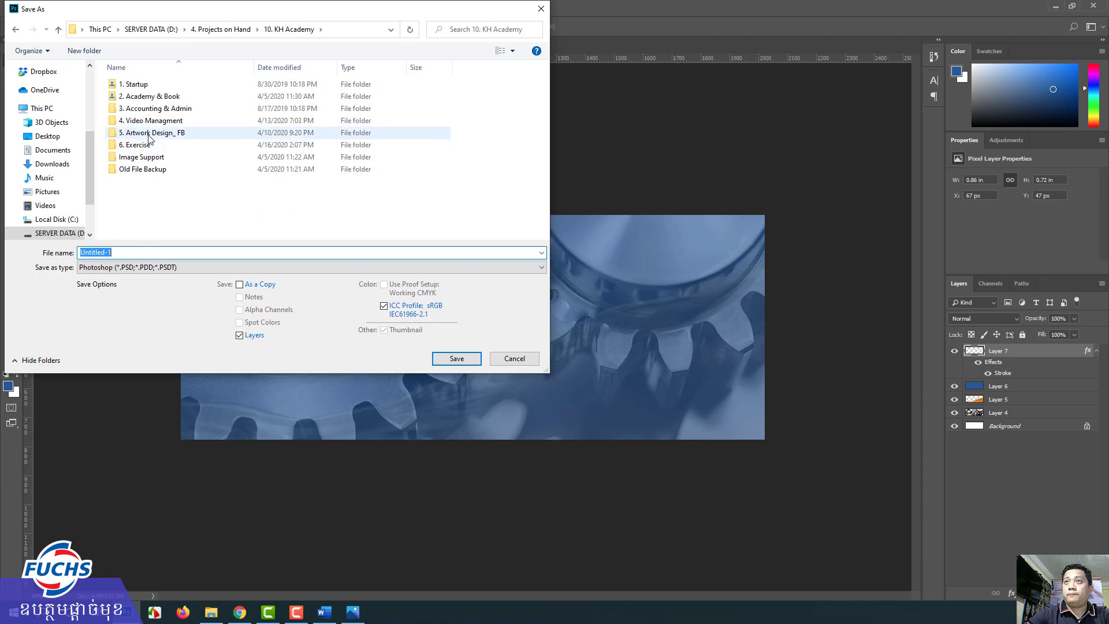
{"action": "double_click", "coordinate": [170, 85]}
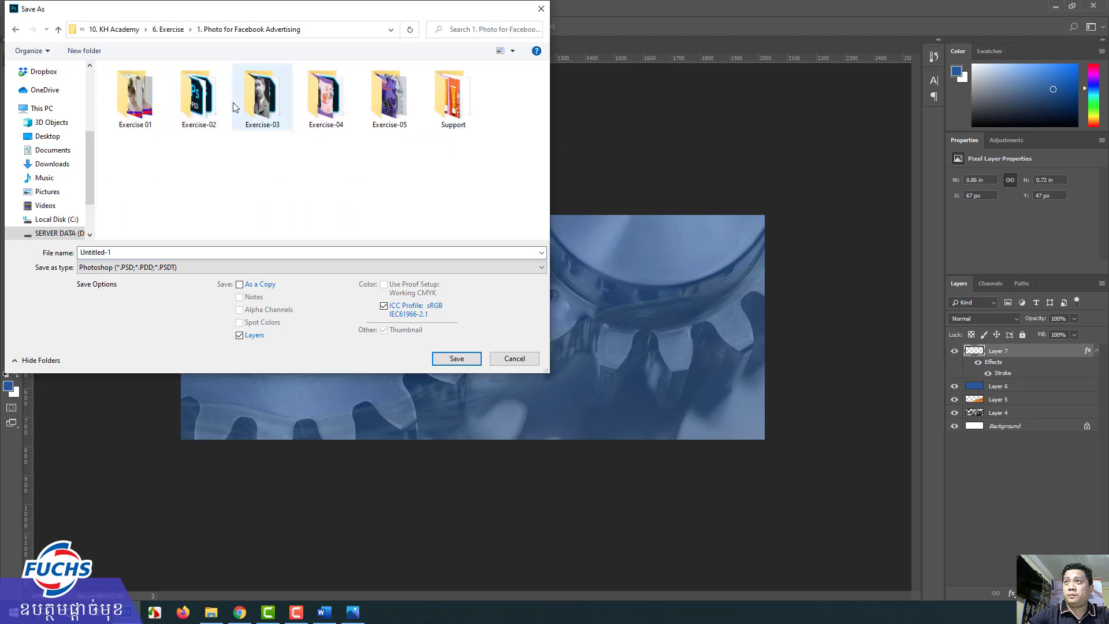
{"action": "double_click", "coordinate": [389, 114]}
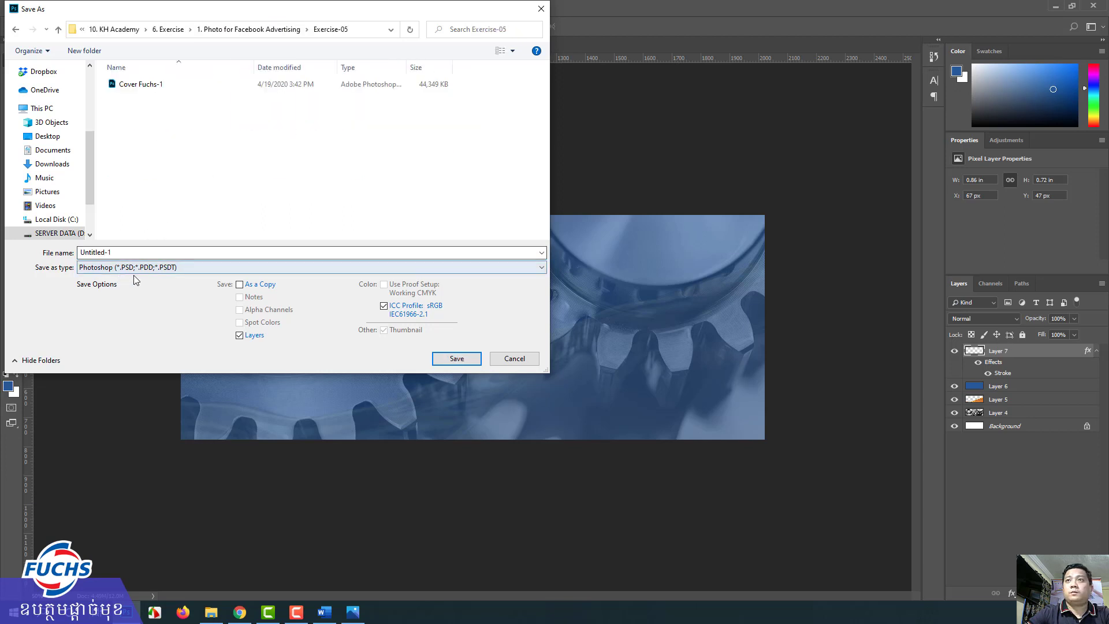
{"action": "double_click", "coordinate": [119, 253]}
{"action": "type", "text": "Ex-05"}
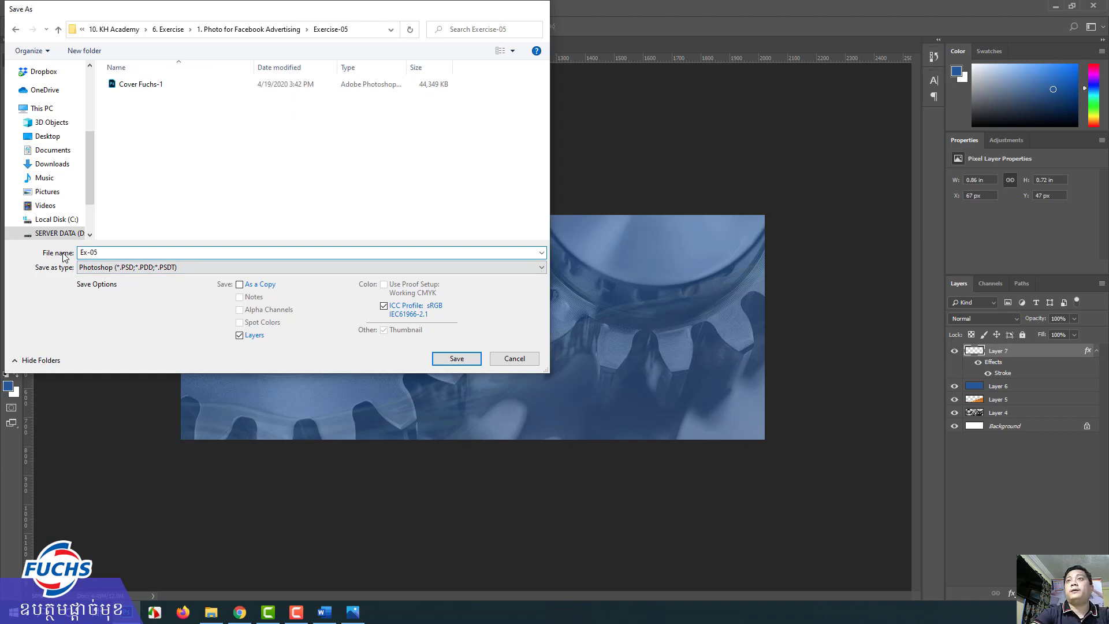
{"action": "key", "text": "Return"}
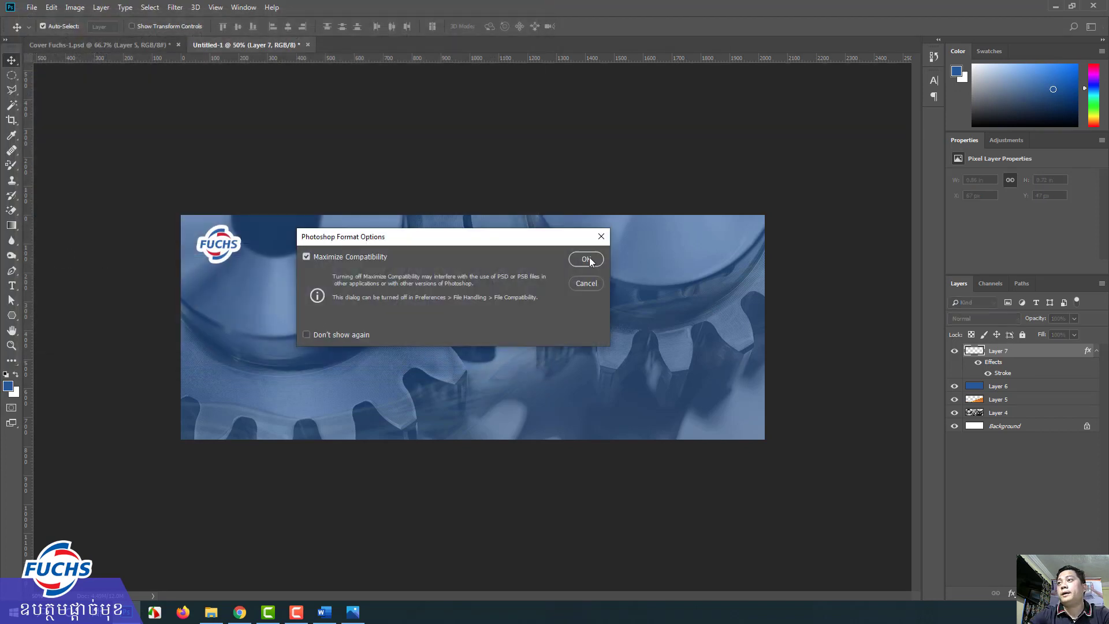
{"action": "left_click", "coordinate": [587, 259]}
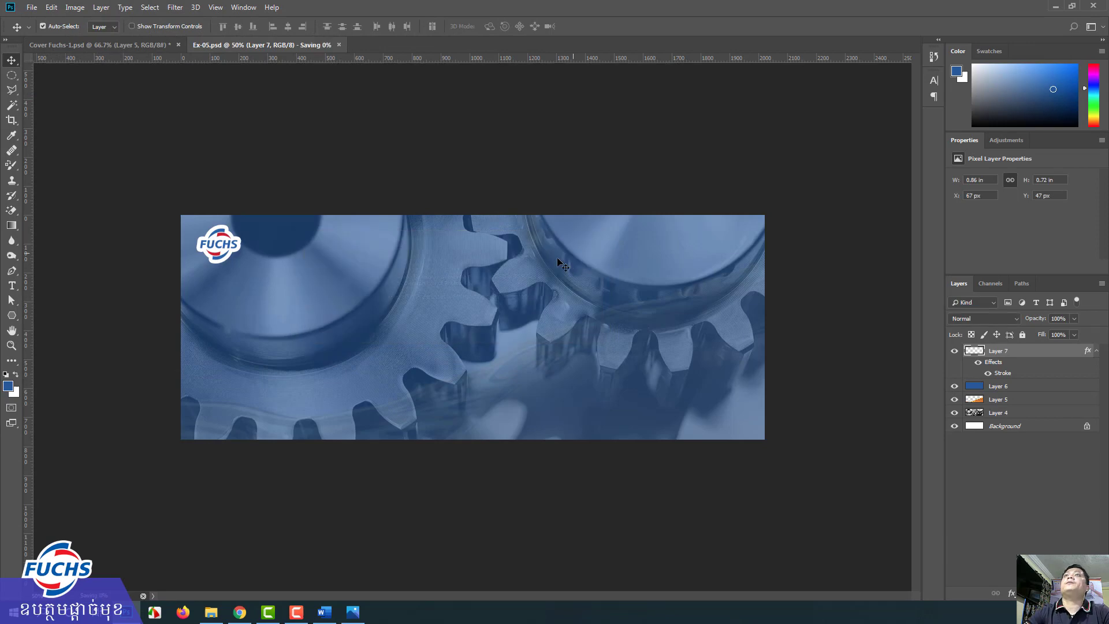
{"action": "left_click", "coordinate": [224, 615]}
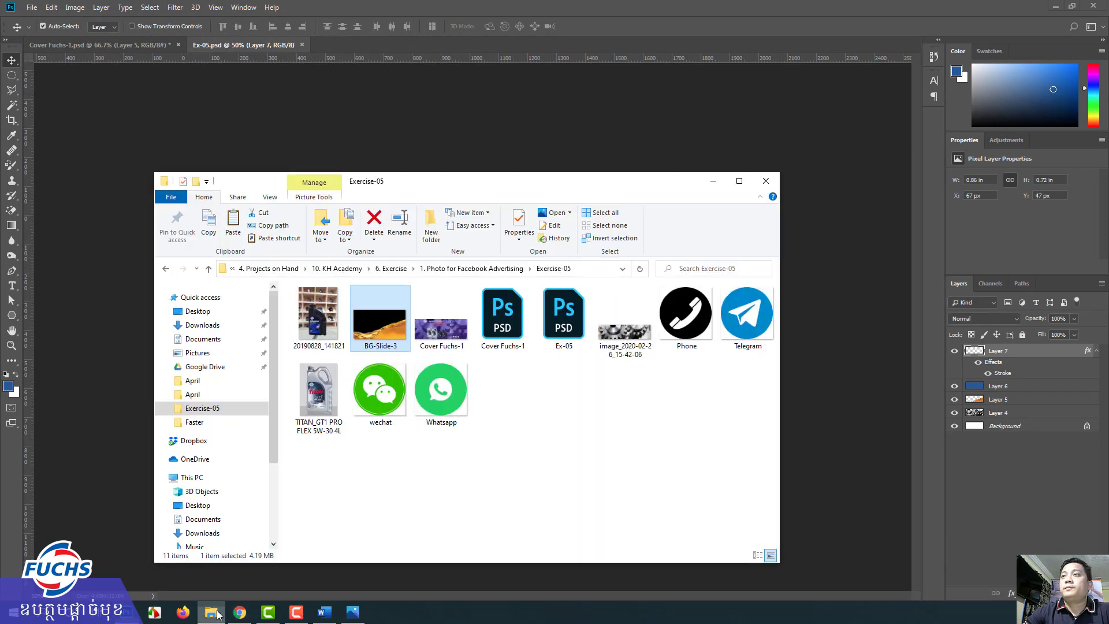
Drag TITAN_GT1 PRO FLEX 5W-30 4L.jpg from the Exercise-05 folder into Photoshop to open it
{"action": "left_click", "coordinate": [139, 46]}
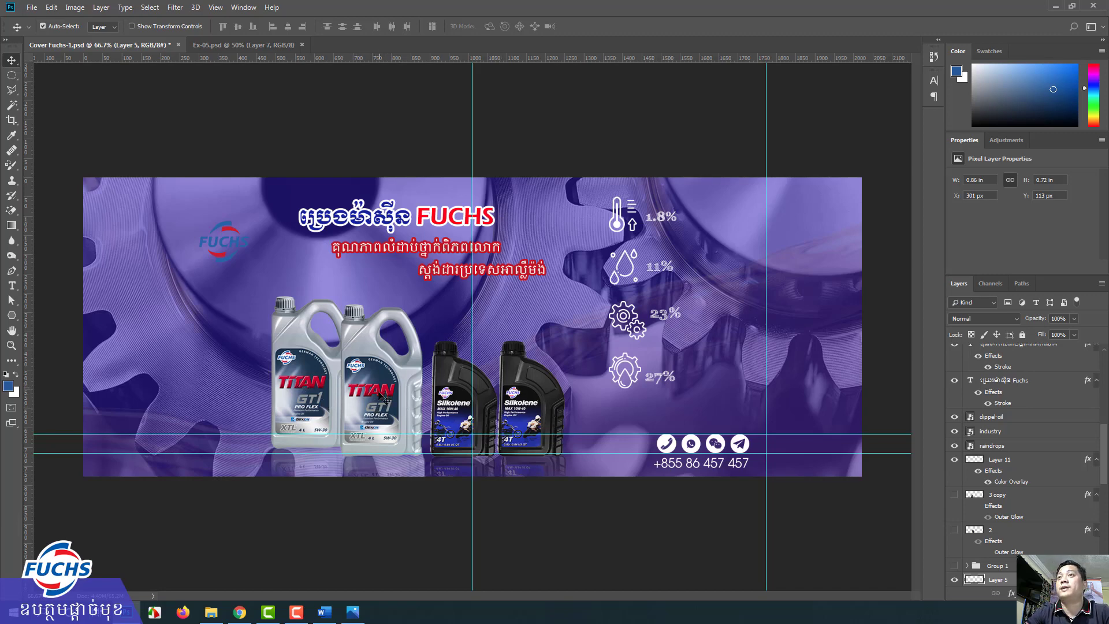
{"action": "left_click", "coordinate": [240, 49]}
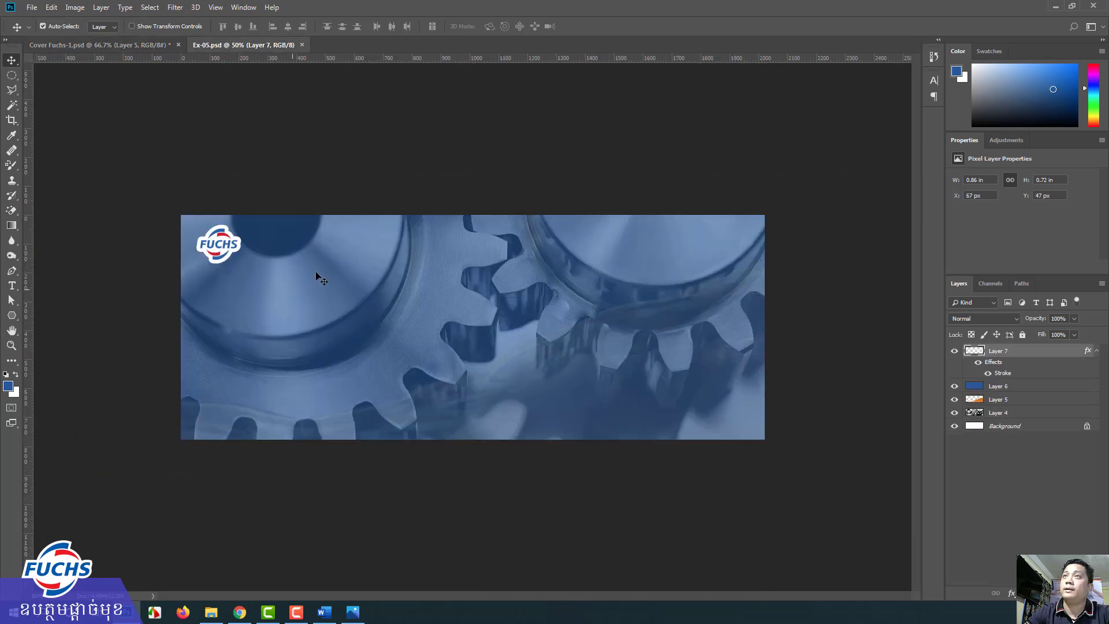
{"action": "left_click", "coordinate": [211, 612]}
{"action": "left_click", "coordinate": [322, 381]}
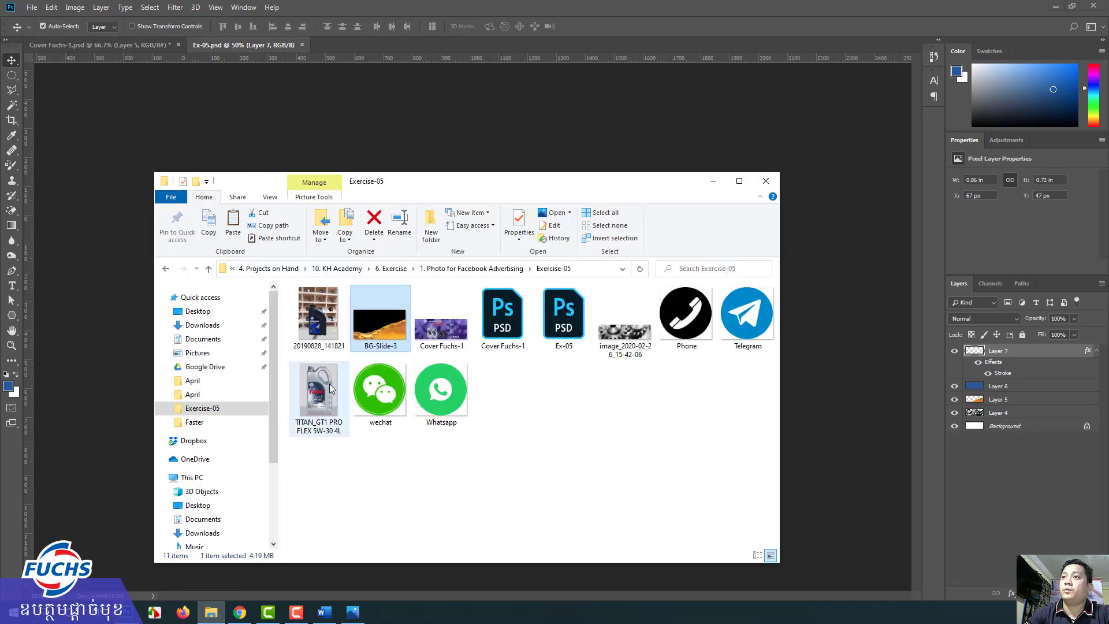
{"action": "left_click_drag", "start_coordinate": [322, 381], "coordinate": [366, 47]}
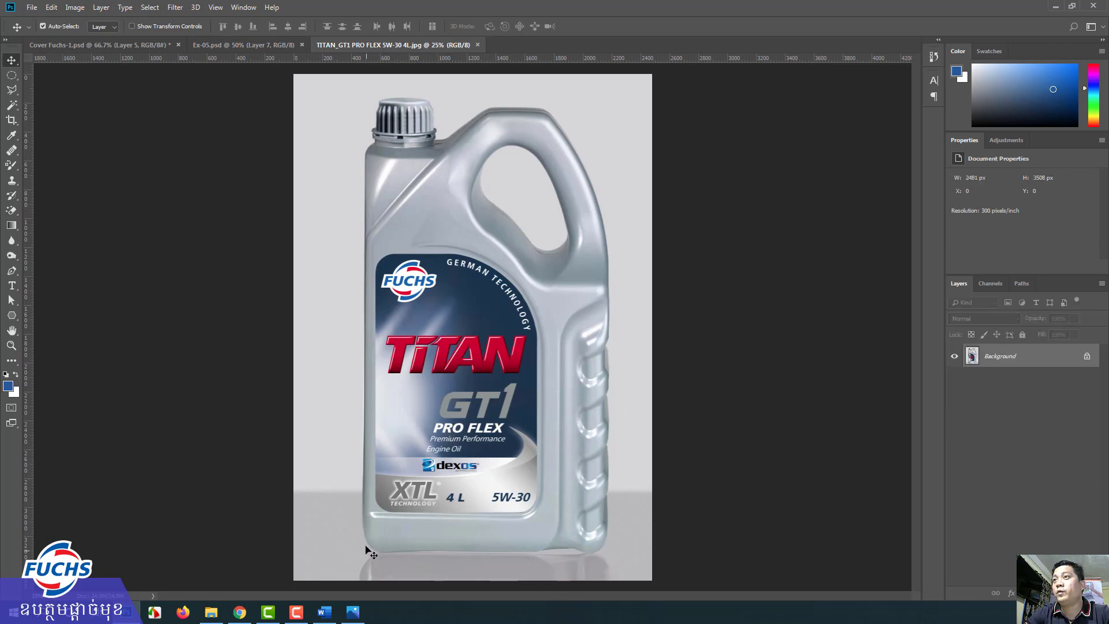
Trace a Pen path down the jug's left edge, along its base and up the right side
{"action": "left_click", "coordinate": [12, 271]}
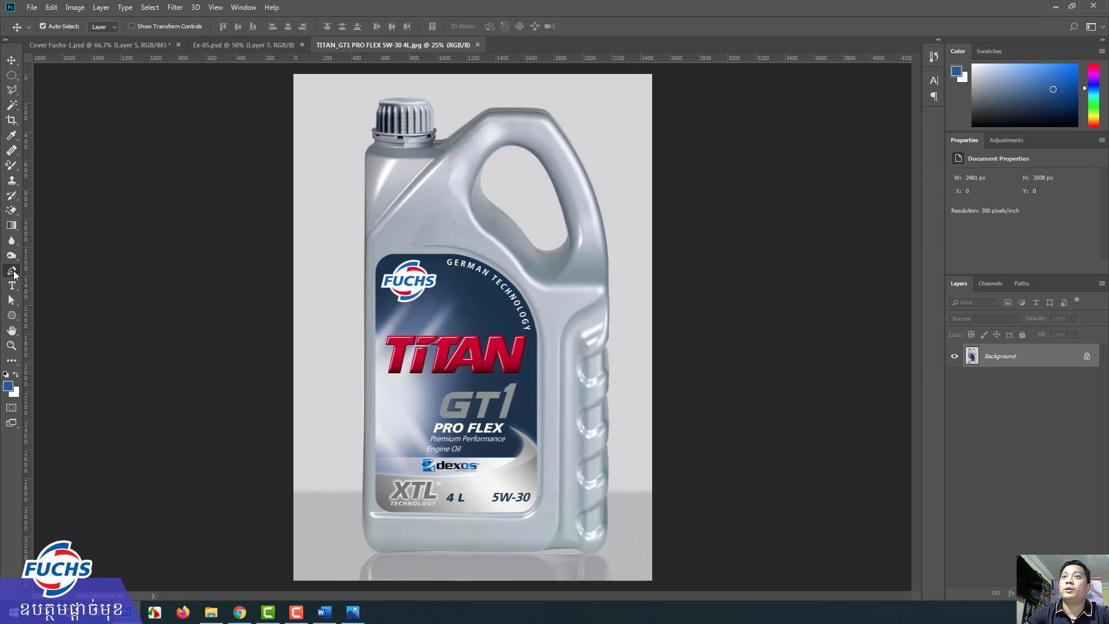
{"action": "left_click", "coordinate": [363, 374]}
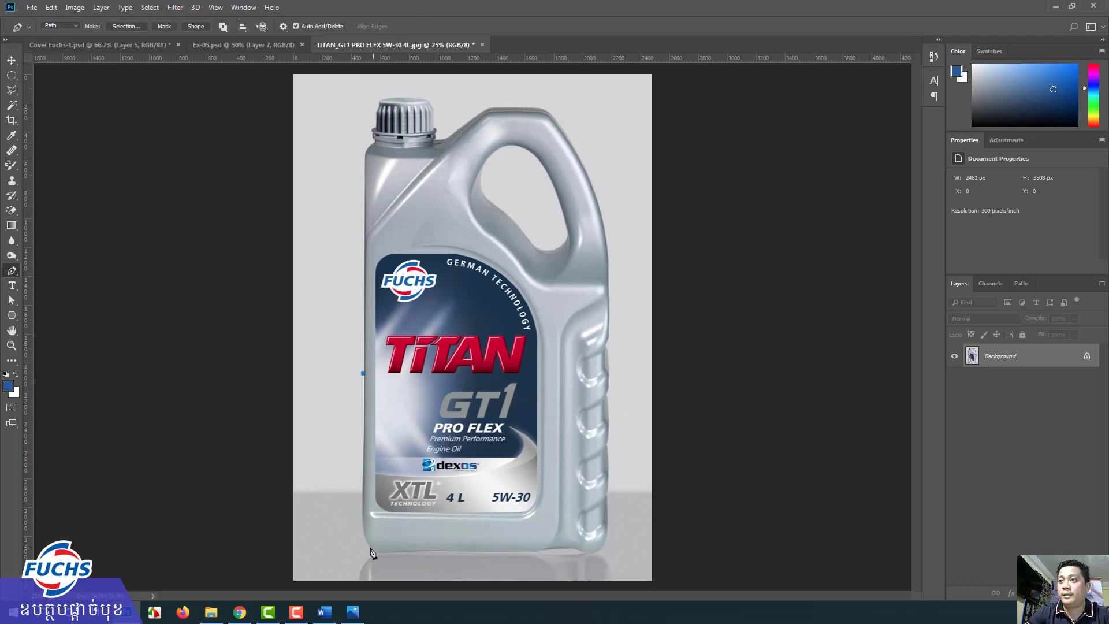
{"action": "left_click", "coordinate": [362, 518]}
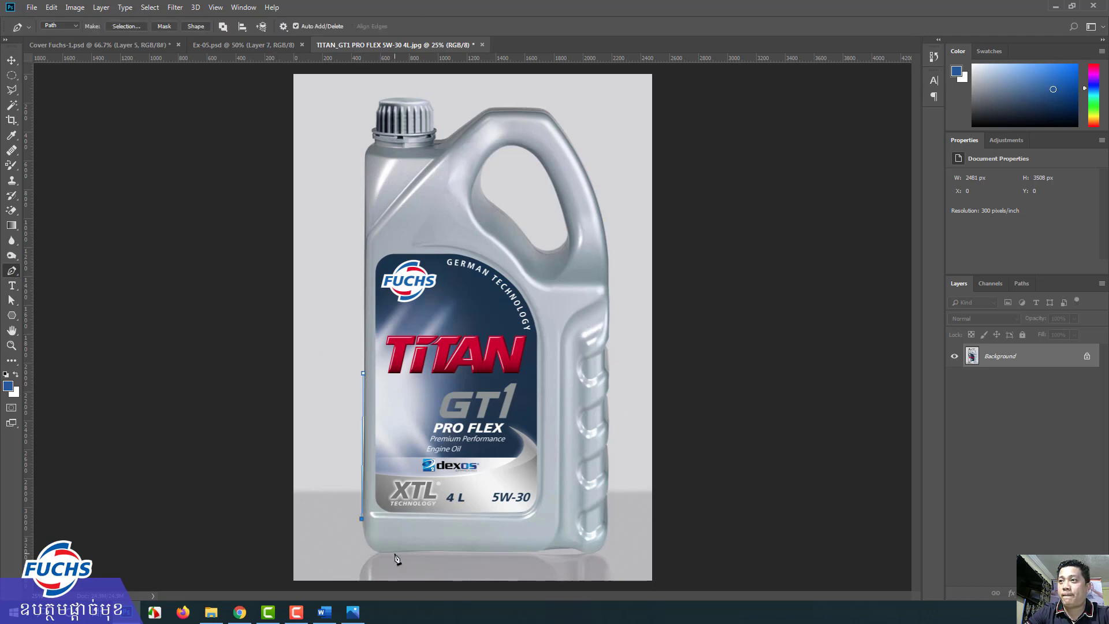
{"action": "mouse_move", "coordinate": [397, 551]}
{"action": "left_mouse_down"}
{"action": "mouse_move", "coordinate": [442, 550]}
{"action": "mouse_move", "coordinate": [435, 543]}
{"action": "left_mouse_up"}
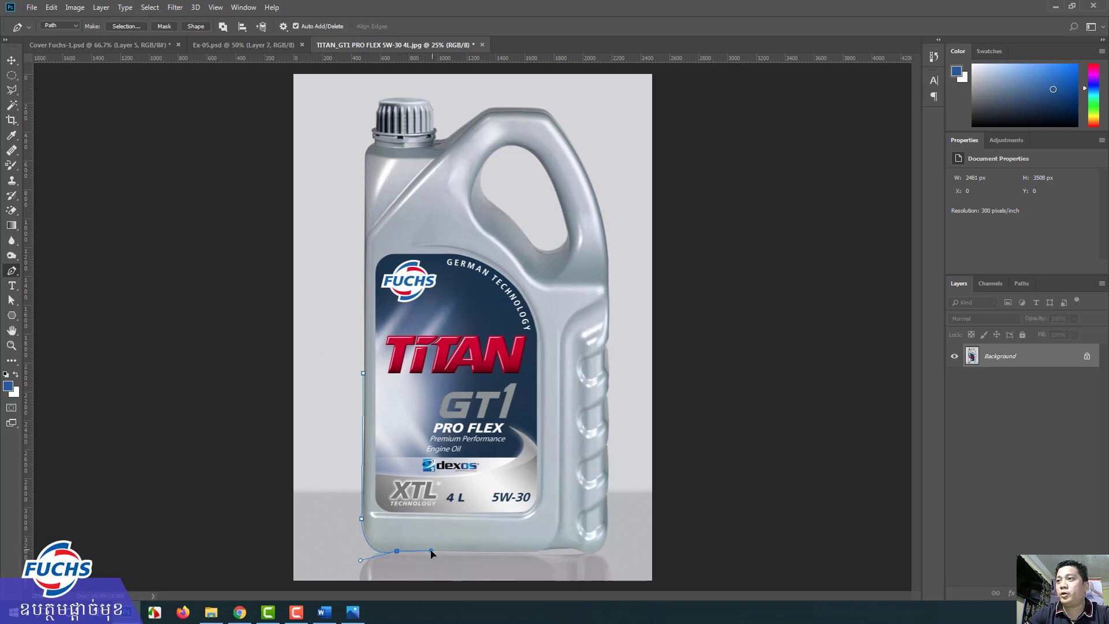
{"action": "left_click_drag", "start_coordinate": [519, 552], "coordinate": [534, 555]}
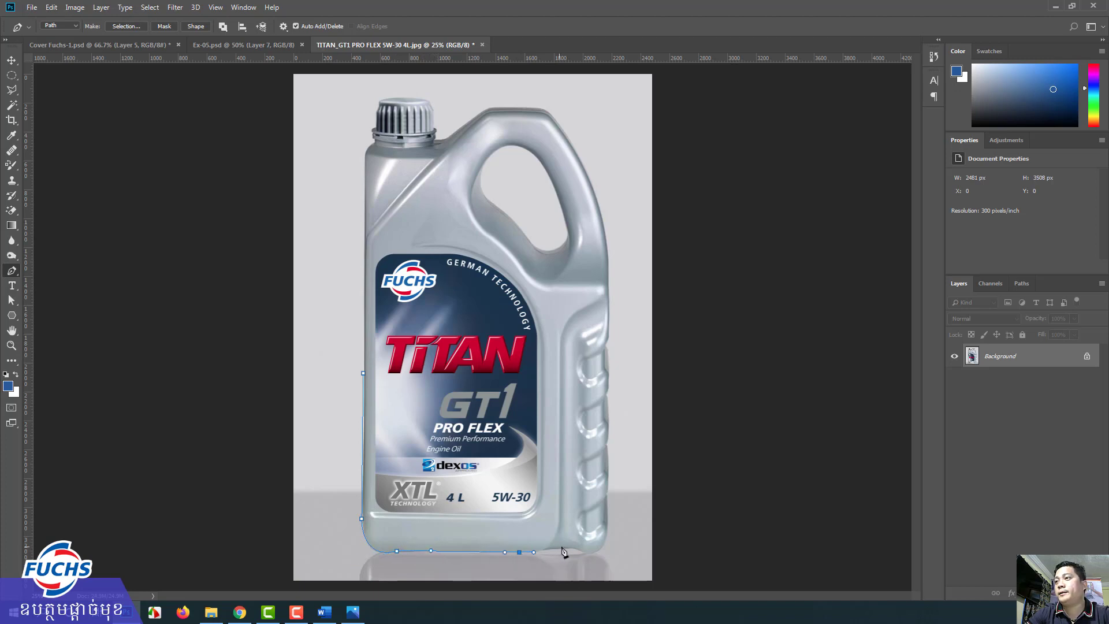
{"action": "left_click", "coordinate": [602, 545]}
{"action": "right_click", "coordinate": [603, 552]}
{"action": "key", "text": "Escape"}
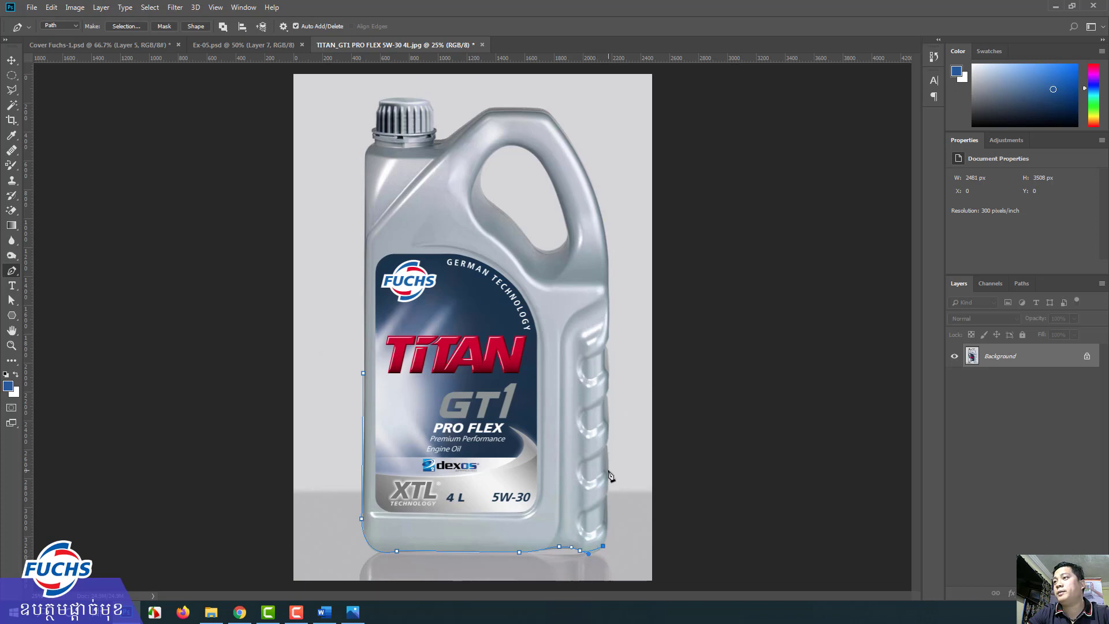
{"action": "left_click_drag", "start_coordinate": [607, 476], "coordinate": [607, 463]}
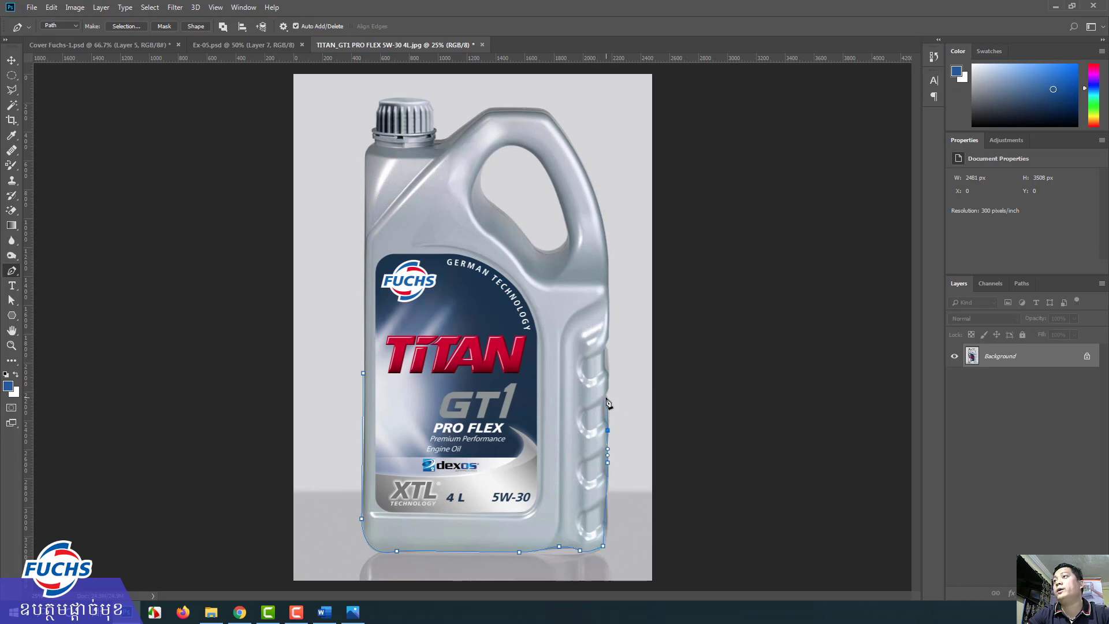
{"action": "left_click_drag", "start_coordinate": [643, 371], "coordinate": [691, 318]}
{"action": "left_click_drag", "start_coordinate": [684, 149], "coordinate": [678, 135]}
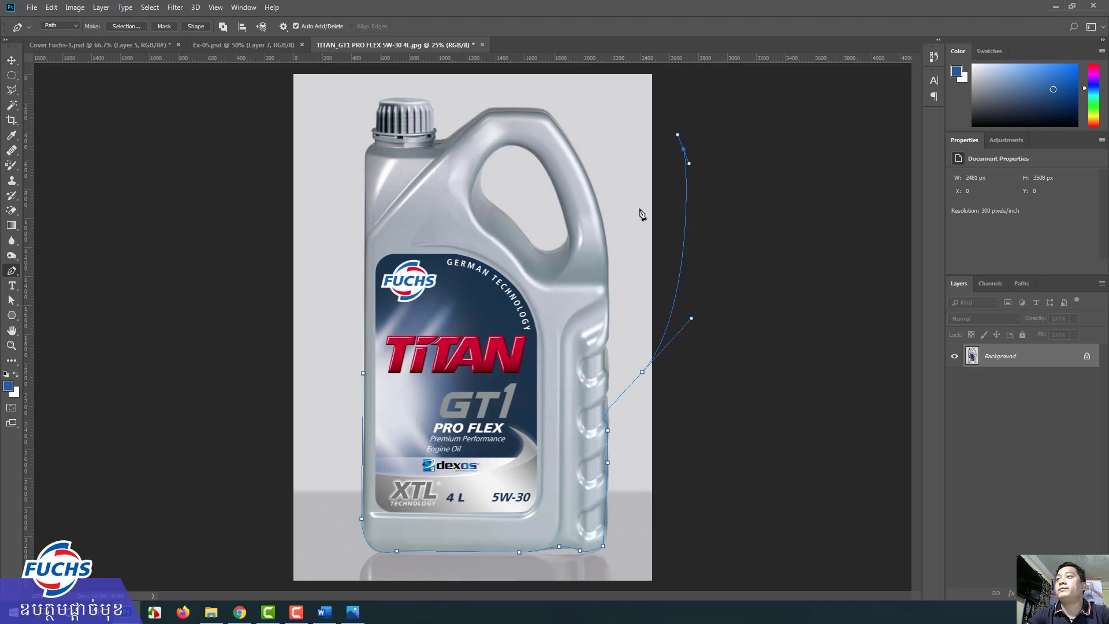
{"action": "key", "text": "ctrl+alt+z"}
{"action": "key", "text": "ctrl+alt+z"}
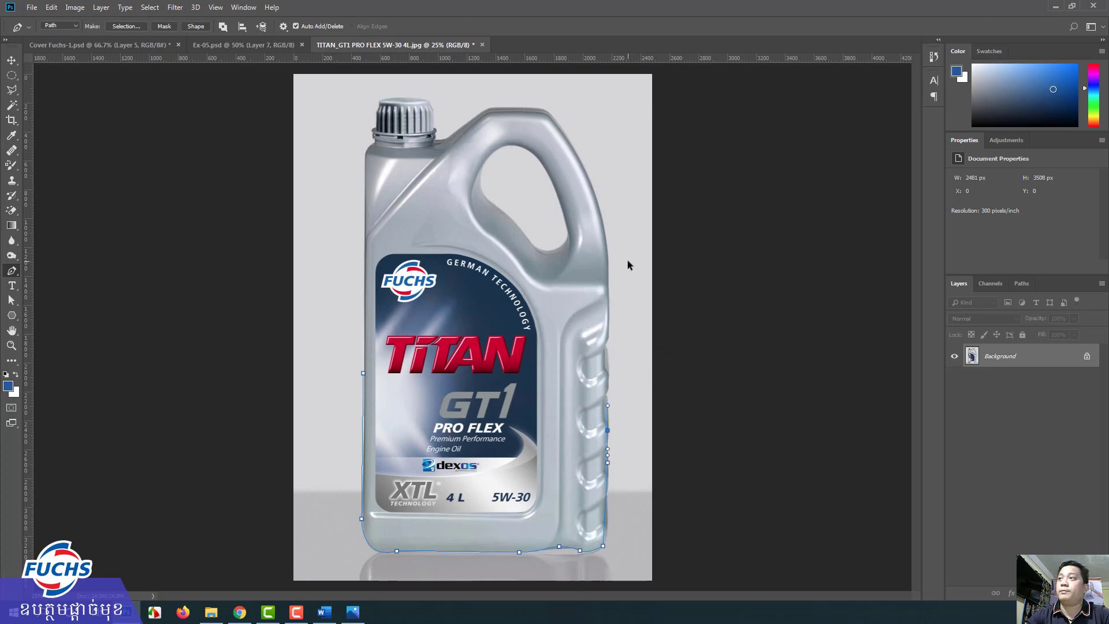
Continue the path over the jug's top and cap and close it at the start point
{"action": "left_click_drag", "start_coordinate": [634, 249], "coordinate": [626, 214]}
{"action": "left_click_drag", "start_coordinate": [603, 146], "coordinate": [591, 134]}
{"action": "left_click_drag", "start_coordinate": [502, 83], "coordinate": [472, 85]}
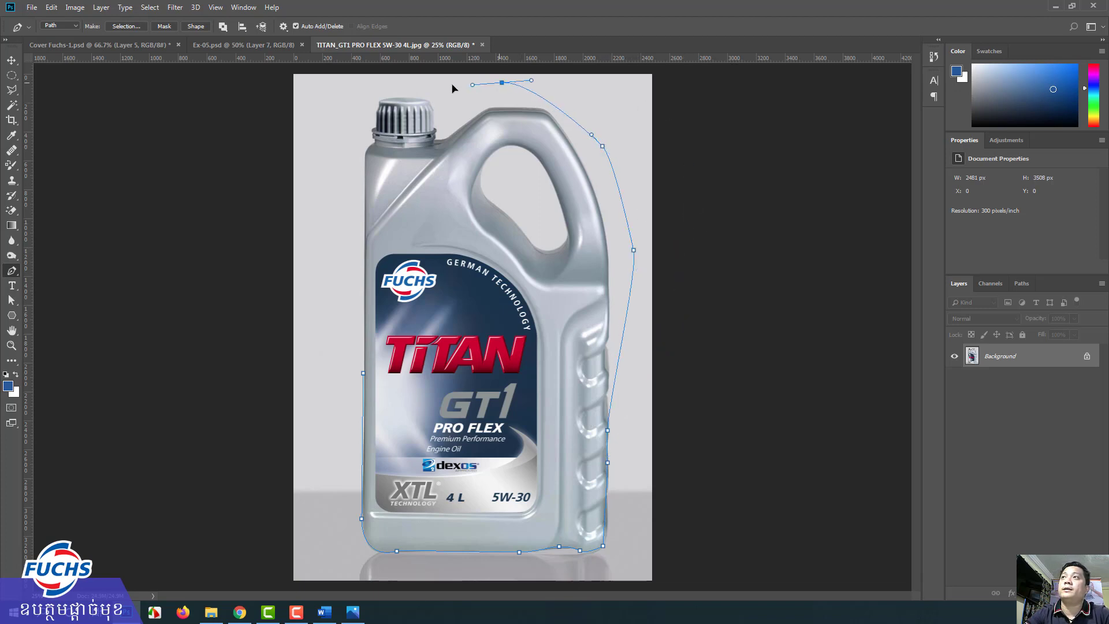
{"action": "left_click", "coordinate": [404, 85]}
{"action": "left_click", "coordinate": [340, 111]}
{"action": "left_click_drag", "start_coordinate": [327, 274], "coordinate": [339, 321]}
{"action": "left_click_drag", "start_coordinate": [357, 361], "coordinate": [359, 368]}
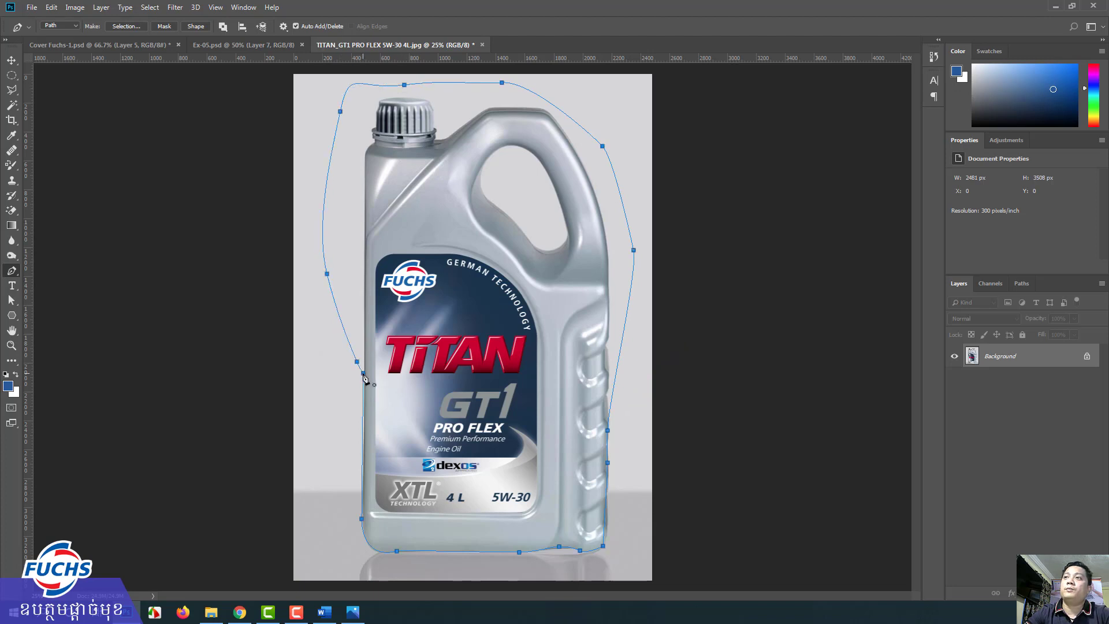
{"action": "left_click", "coordinate": [363, 374]}
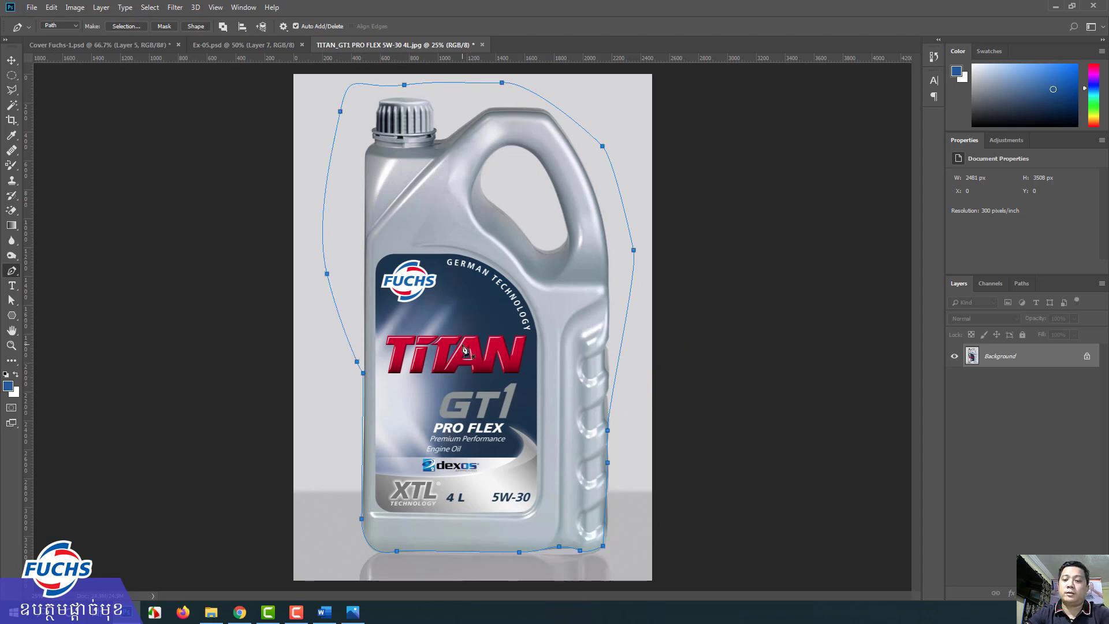
Convert the closed path into a selection with a 1 px Feather Radius
{"action": "right_click", "coordinate": [477, 259]}
{"action": "left_click", "coordinate": [513, 307]}
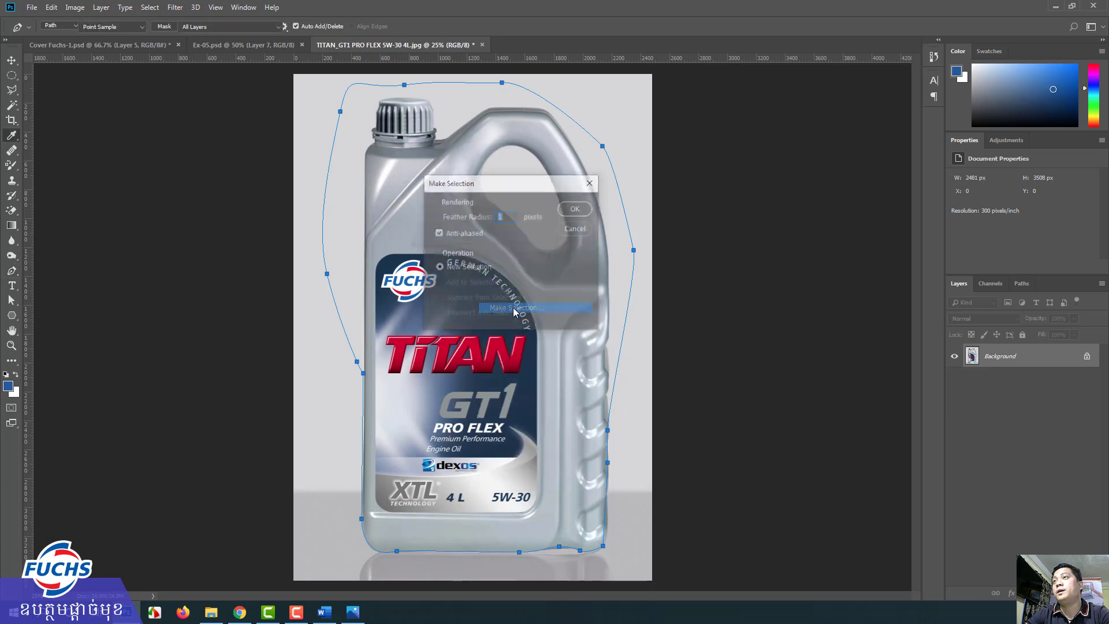
{"action": "left_click", "coordinate": [569, 209]}
{"action": "left_click", "coordinate": [10, 61]}
Drag the cut-out jug into Ex-05.psd and shrink it to about 40%, centred
{"action": "mouse_move", "coordinate": [426, 225]}
{"action": "left_mouse_down"}
{"action": "mouse_move", "coordinate": [208, 51]}
{"action": "mouse_move", "coordinate": [438, 302]}
{"action": "left_mouse_up"}
{"action": "key", "text": "ctrl+t"}
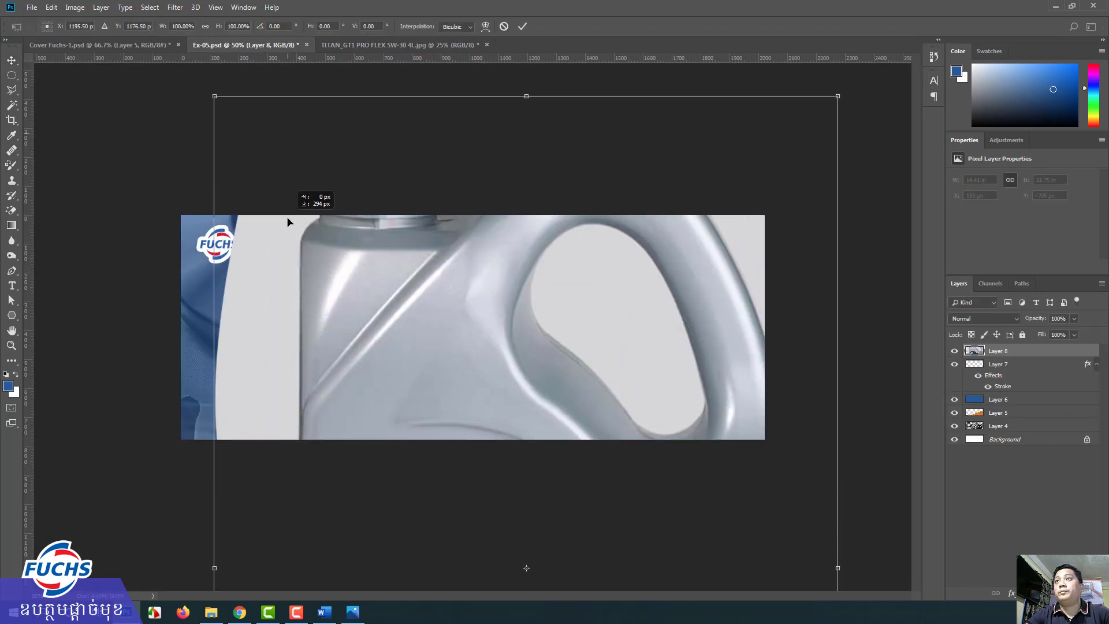
{"action": "mouse_move", "coordinate": [223, 101]}
{"action": "left_mouse_down"}
{"action": "mouse_move", "coordinate": [301, 181]}
{"action": "mouse_move", "coordinate": [454, 407]}
{"action": "left_mouse_up"}
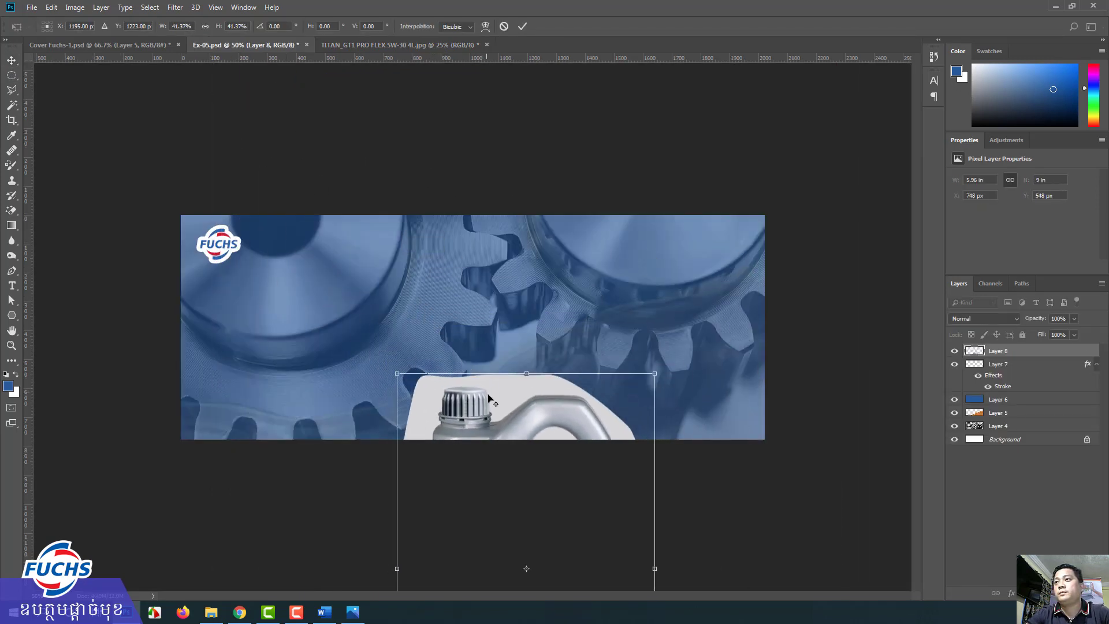
{"action": "mouse_move", "coordinate": [647, 387]}
{"action": "left_mouse_down"}
{"action": "mouse_move", "coordinate": [624, 153]}
{"action": "mouse_move", "coordinate": [554, 260]}
{"action": "left_mouse_up"}
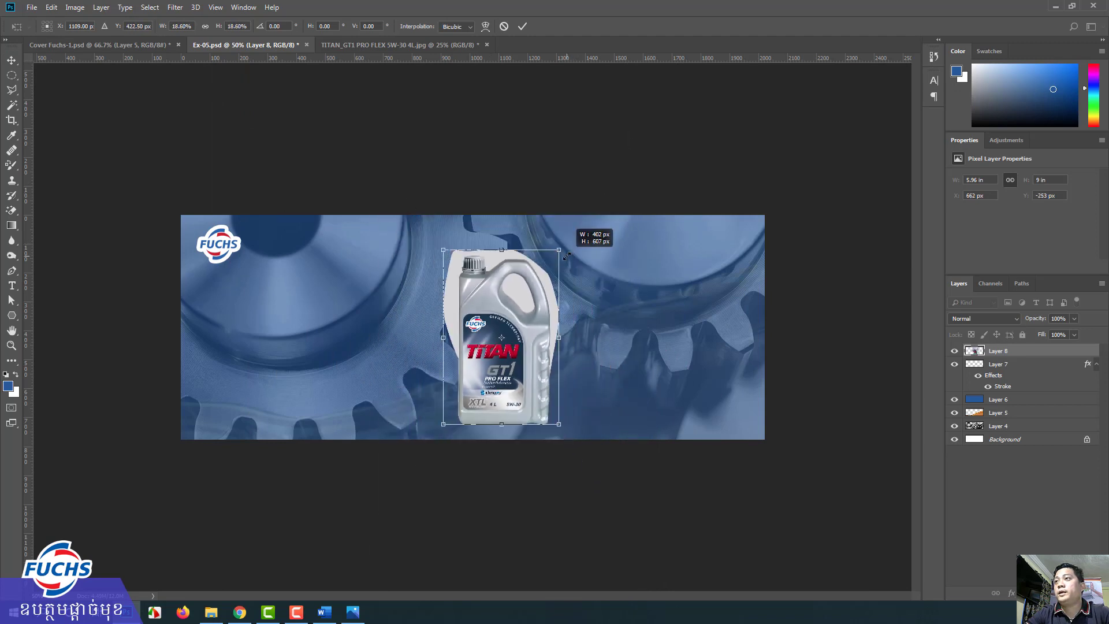
{"action": "key", "text": "Return"}
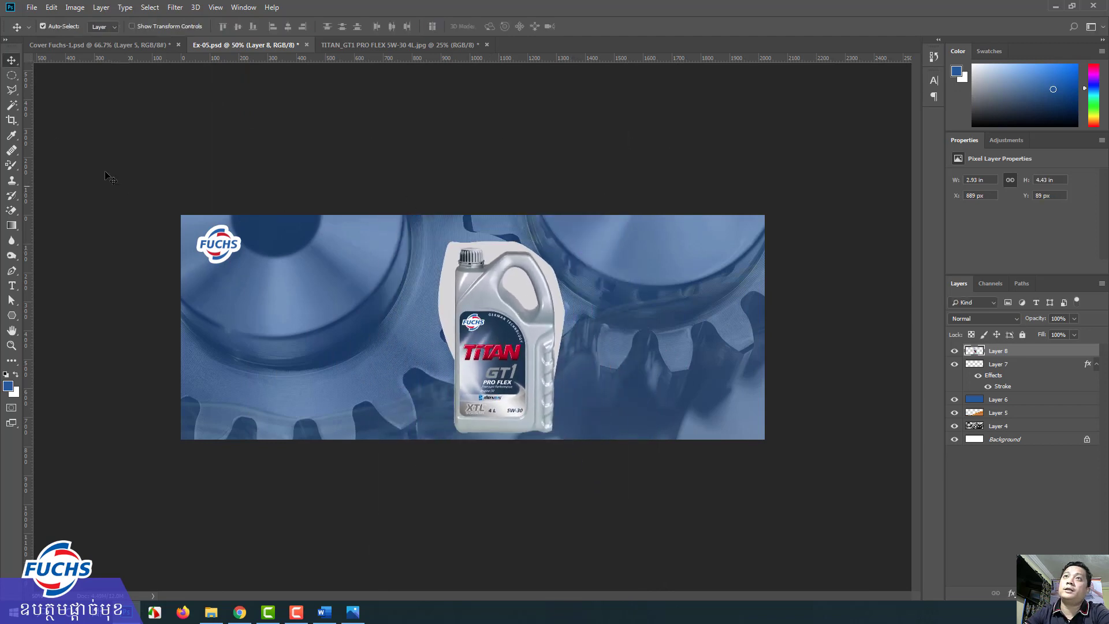
Remove the jug's leftover white areas with the Magic Wand at Tolerance 5
{"action": "key", "text": "w"}
{"action": "left_click", "coordinate": [518, 291]}
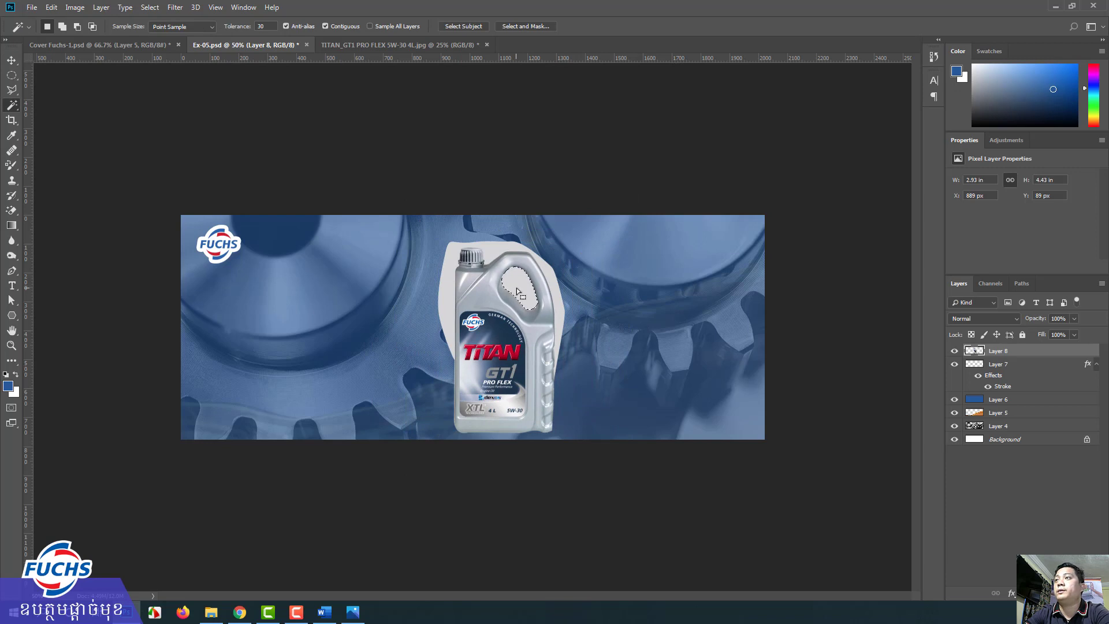
{"action": "key", "text": "Delete"}
{"action": "left_click", "coordinate": [549, 271]}
{"action": "key", "text": "Delete"}
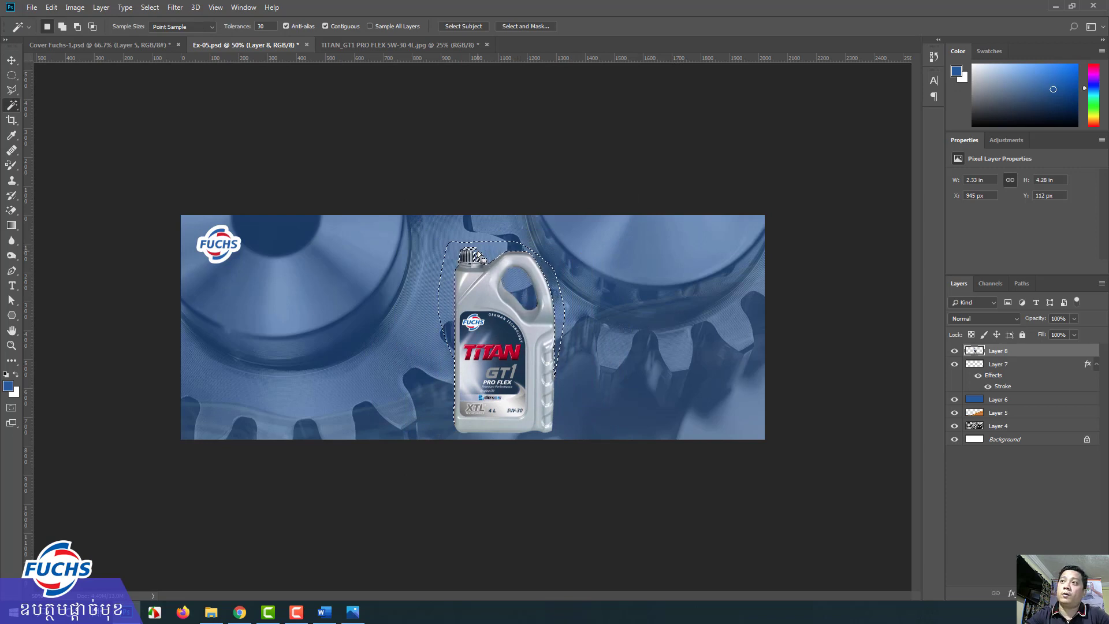
{"action": "key", "text": "ctrl+z"}
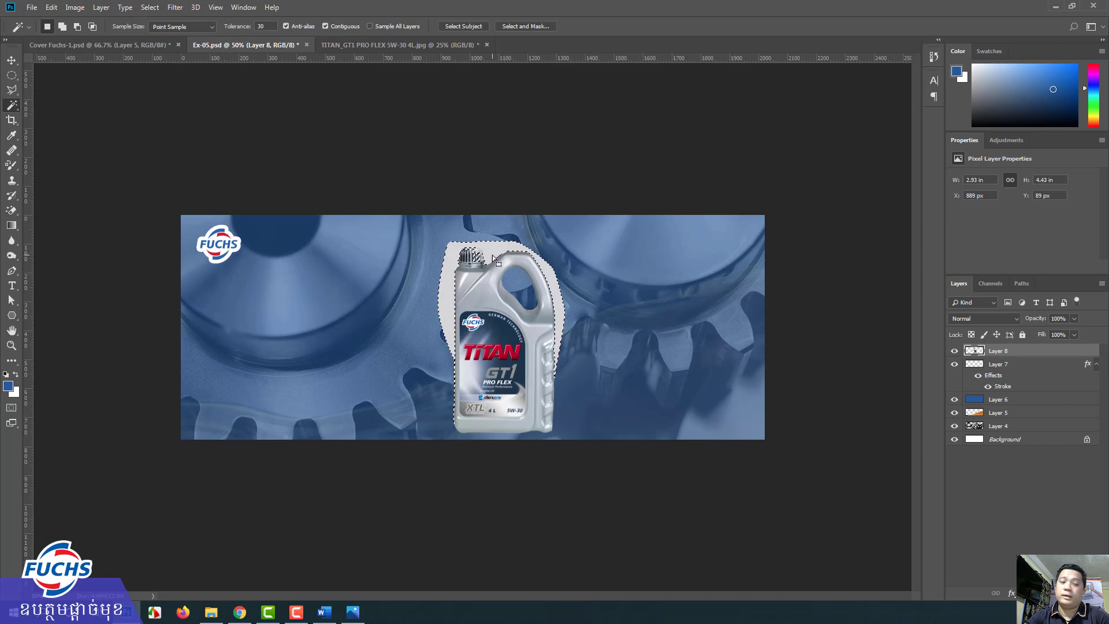
{"action": "key", "text": "ctrl+d"}
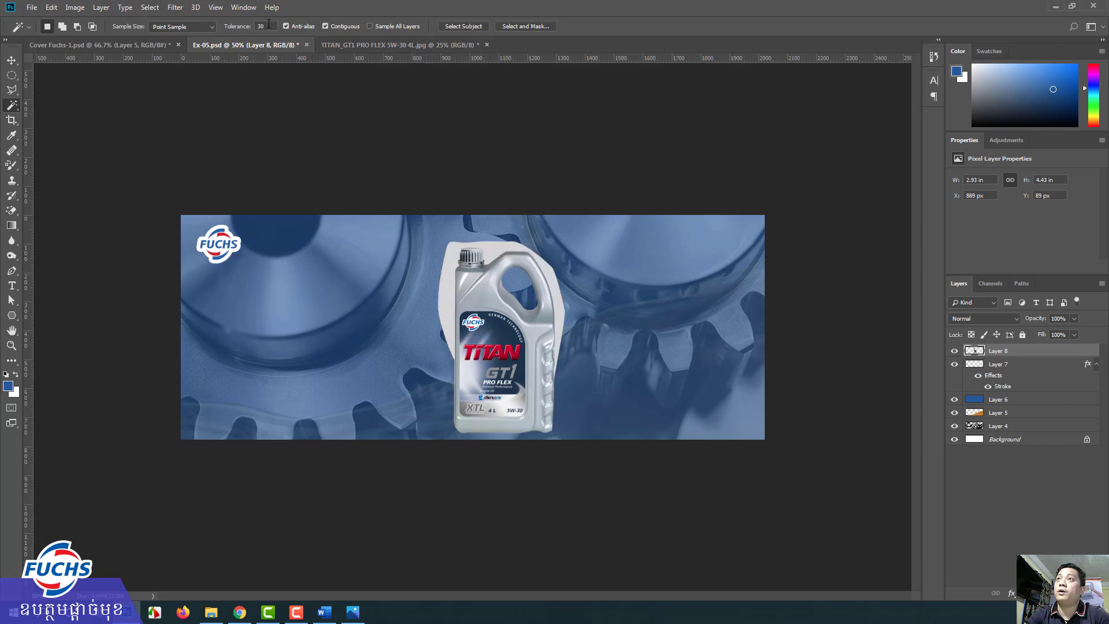
{"action": "type", "text": "5"}
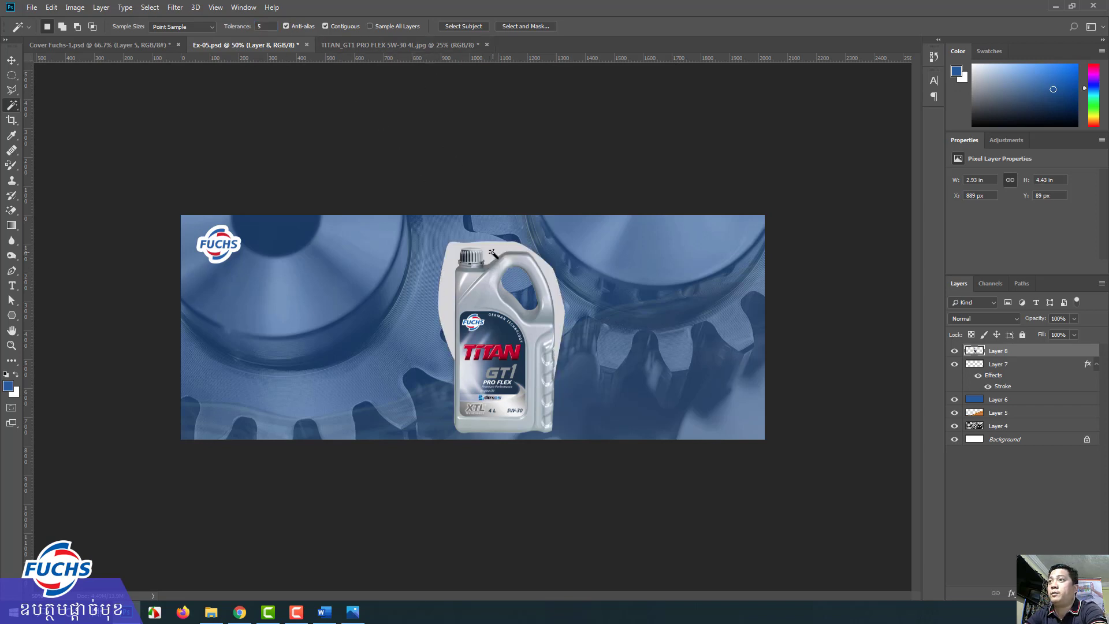
{"action": "left_click", "coordinate": [492, 252]}
{"action": "key", "text": "Delete"}
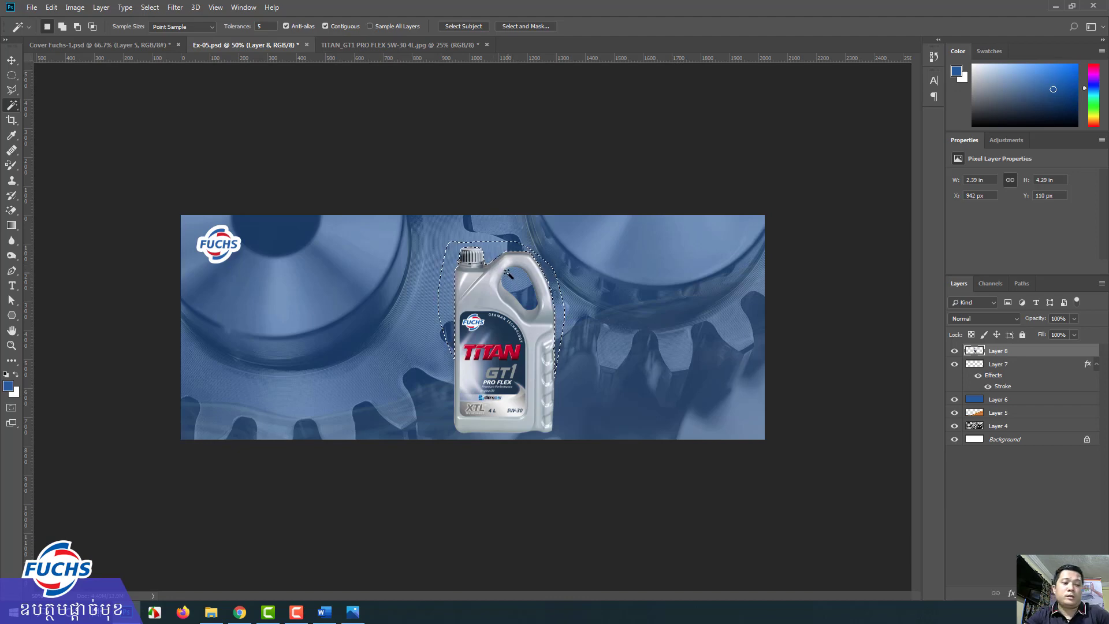
{"action": "key", "text": "ctrl+d"}
Move the jug left near the banner's bottom edge and shrink it to about 65%
{"action": "key", "text": "v"}
{"action": "left_click_drag", "start_coordinate": [463, 307], "coordinate": [411, 307]}
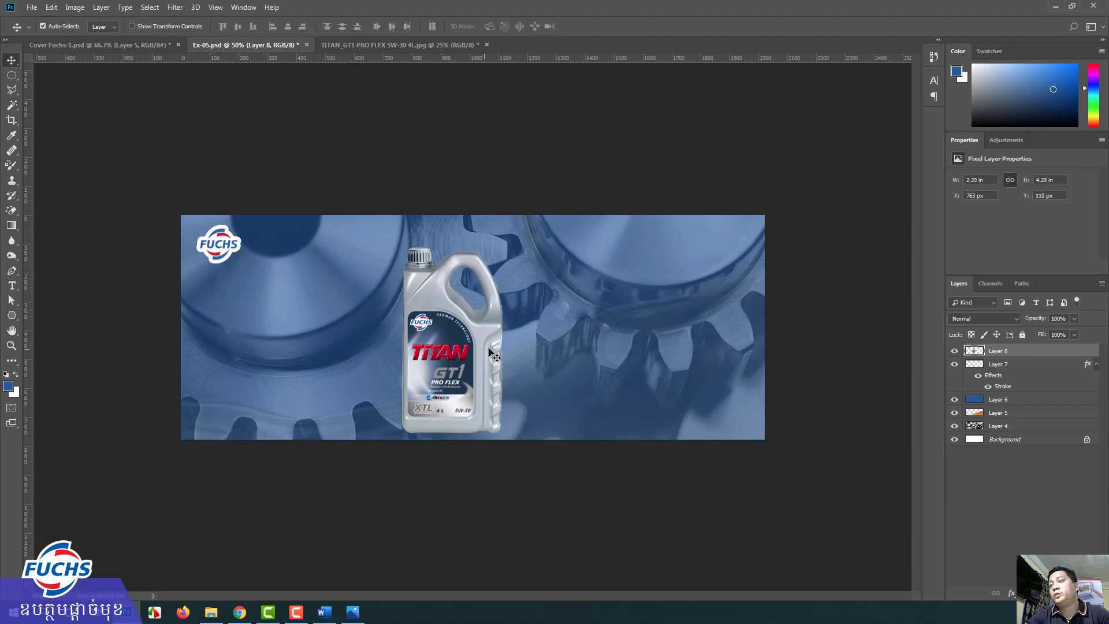
{"action": "key", "text": "ctrl"}
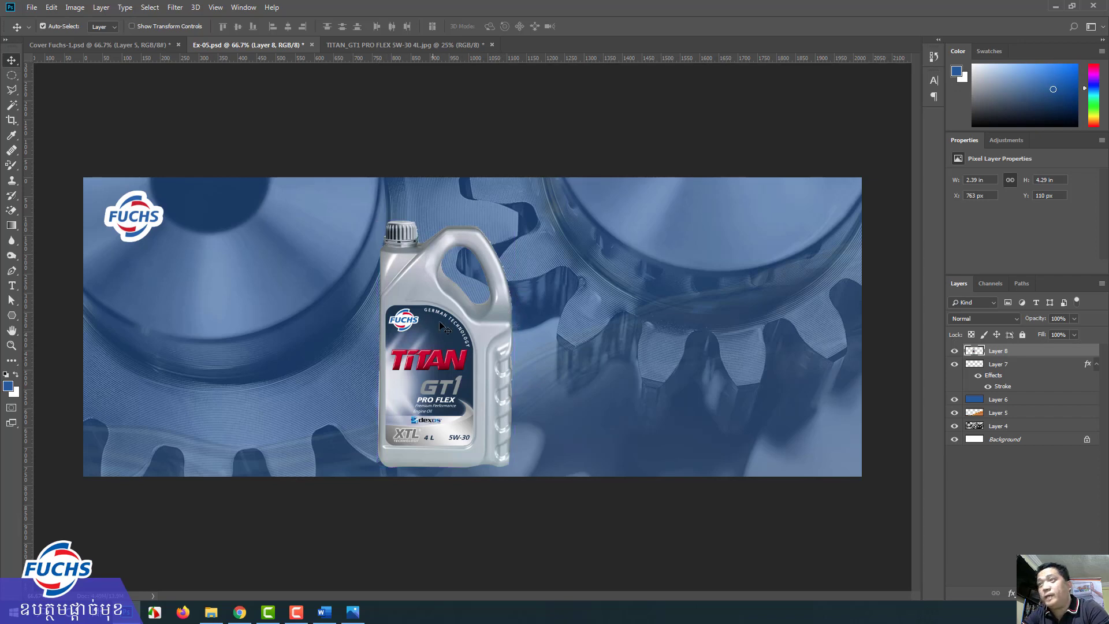
{"action": "left_click_drag", "start_coordinate": [415, 231], "coordinate": [340, 227]}
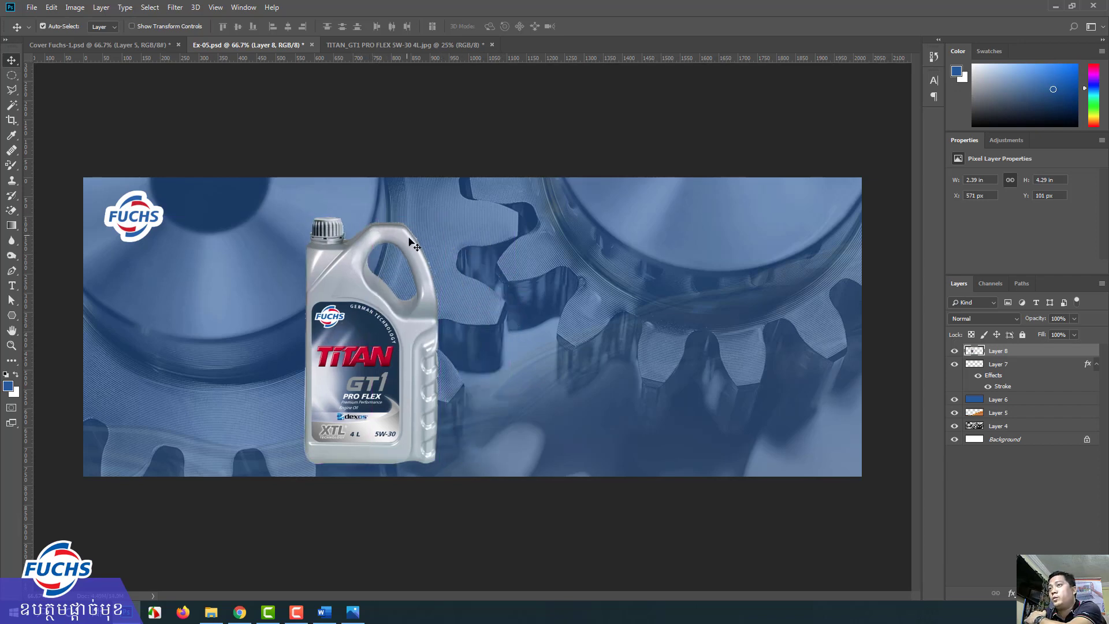
{"action": "mouse_move", "coordinate": [387, 370]}
{"action": "left_mouse_down"}
{"action": "mouse_move", "coordinate": [371, 364]}
{"action": "mouse_move", "coordinate": [374, 352]}
{"action": "left_mouse_up"}
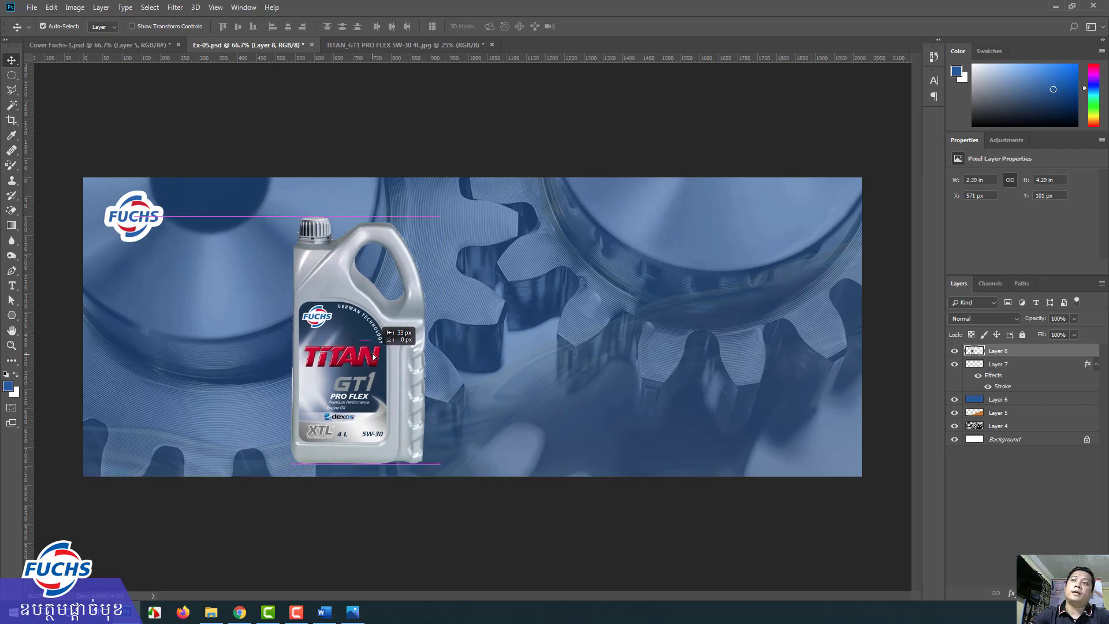
{"action": "key", "text": "ctrl+t"}
{"action": "left_click_drag", "start_coordinate": [428, 216], "coordinate": [380, 303]}
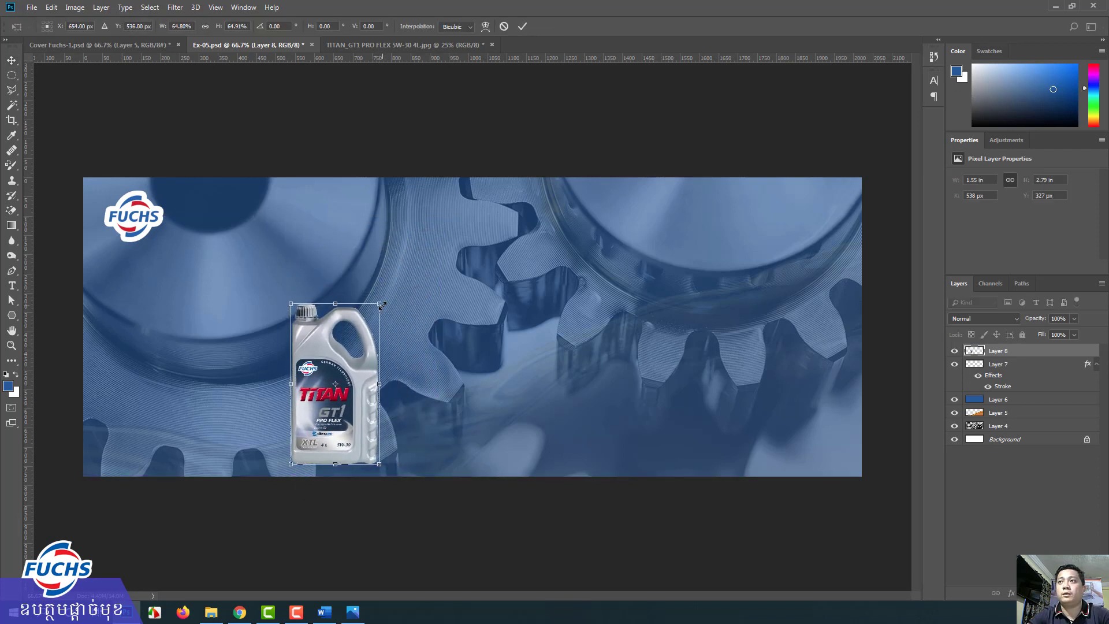
{"action": "key", "text": "Return"}
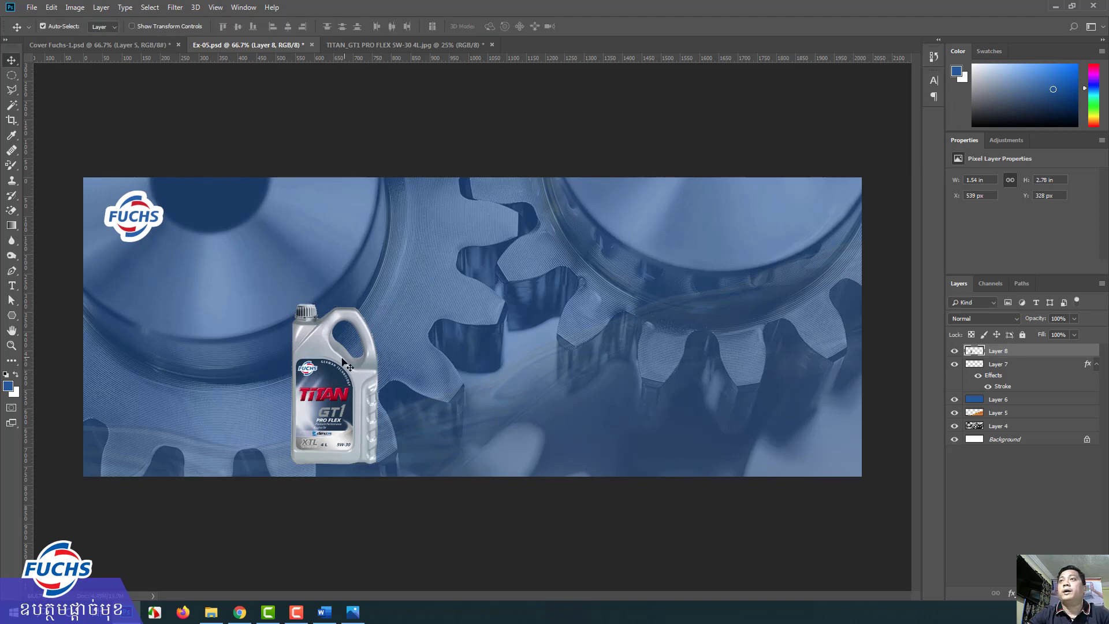
Copy the Silkolene bottle into the gear banner and duplicate the TITAN jug and Silkolene bottle
{"action": "left_click", "coordinate": [137, 46]}
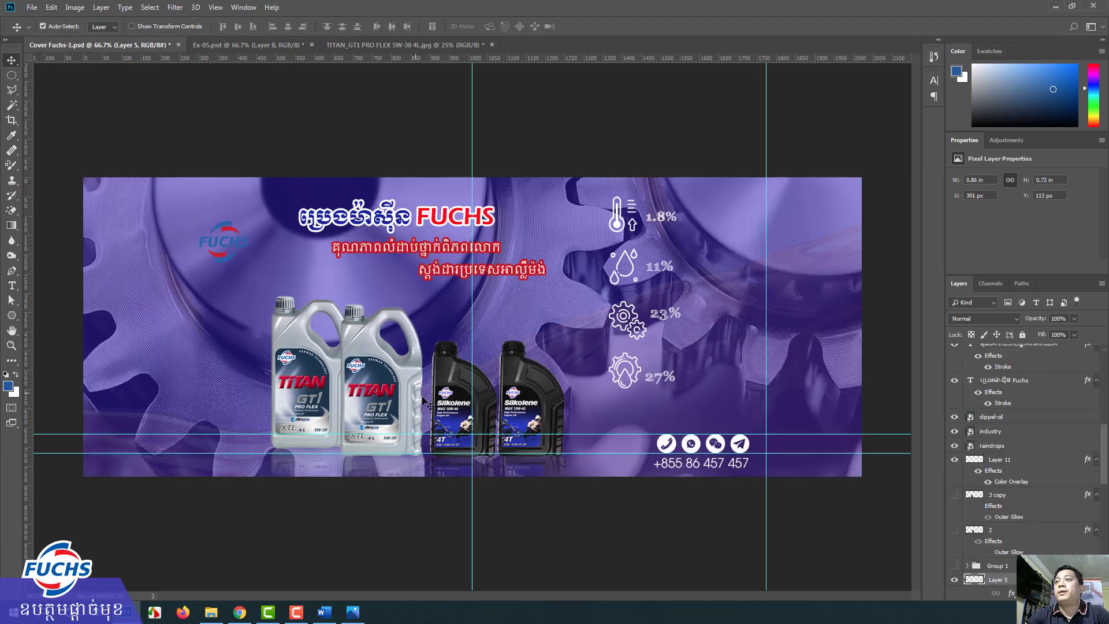
{"action": "mouse_move", "coordinate": [442, 389]}
{"action": "left_mouse_down"}
{"action": "mouse_move", "coordinate": [398, 329]}
{"action": "mouse_move", "coordinate": [276, 52]}
{"action": "mouse_move", "coordinate": [414, 383]}
{"action": "mouse_move", "coordinate": [463, 401]}
{"action": "left_mouse_up"}
{"action": "left_click_drag", "start_coordinate": [372, 397], "coordinate": [361, 375]}
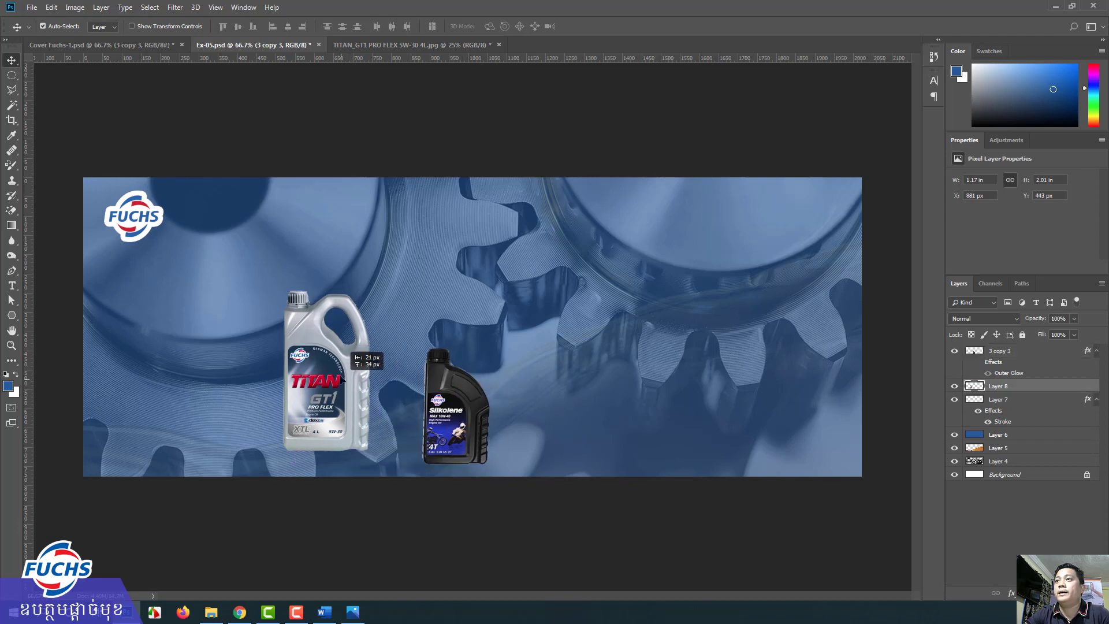
{"action": "left_click_drag", "start_coordinate": [456, 375], "coordinate": [473, 399]}
{"action": "left_click_drag", "start_coordinate": [330, 380], "coordinate": [367, 388]}
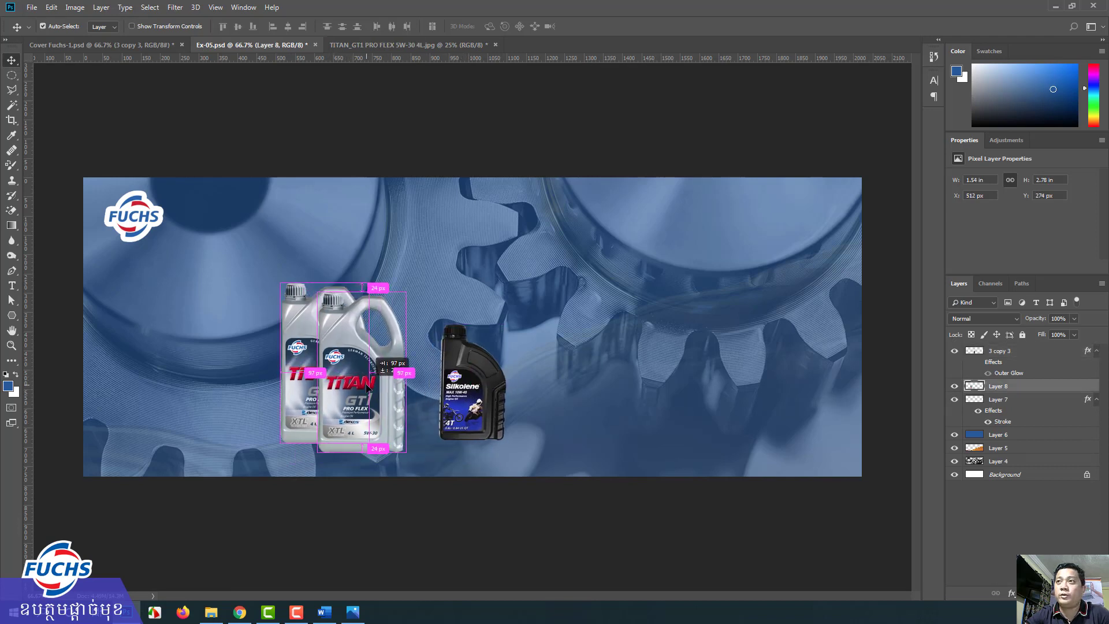
{"action": "left_click_drag", "start_coordinate": [368, 389], "coordinate": [367, 388]}
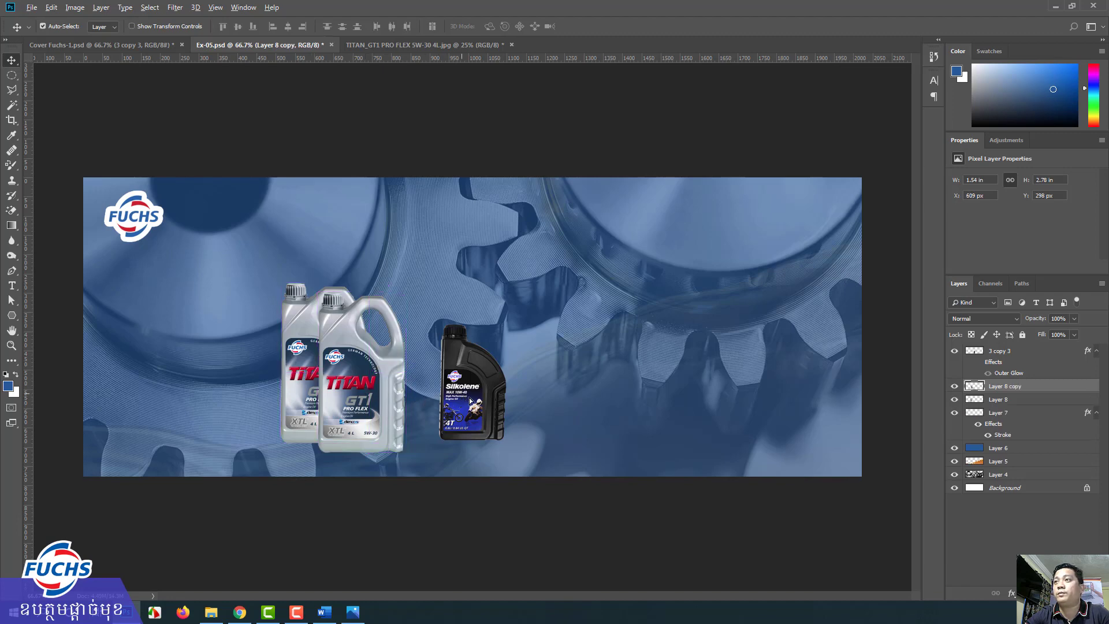
{"action": "left_click_drag", "start_coordinate": [471, 400], "coordinate": [496, 413]}
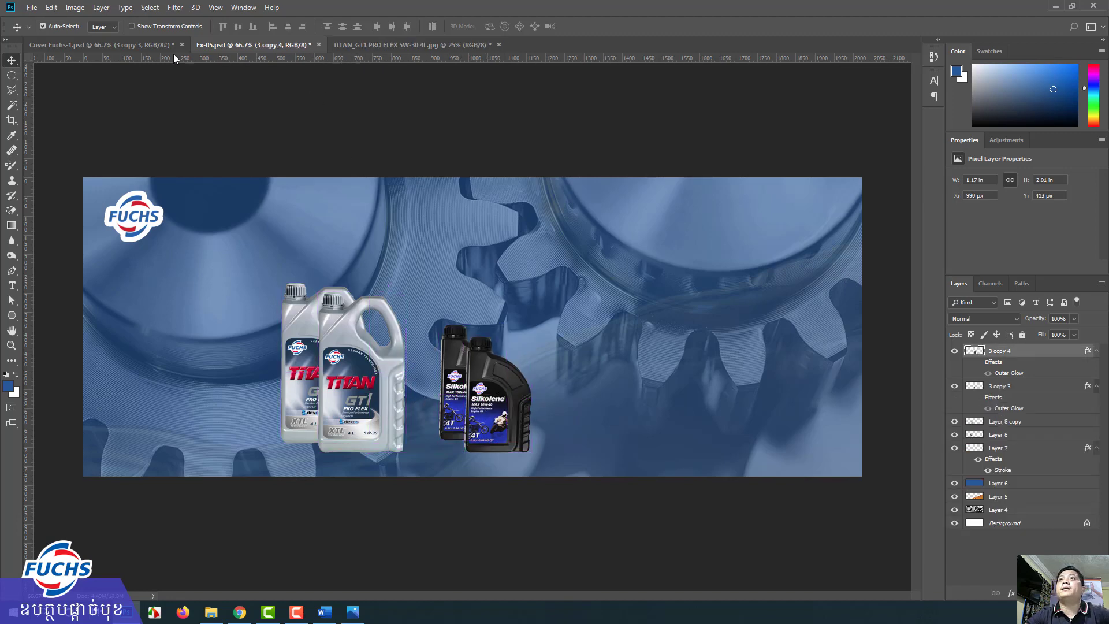
Compare against the Cover Fuchs-1 reference and nudge the TITAN jugs and Silkolene bottles into place
{"action": "left_click", "coordinate": [158, 48]}
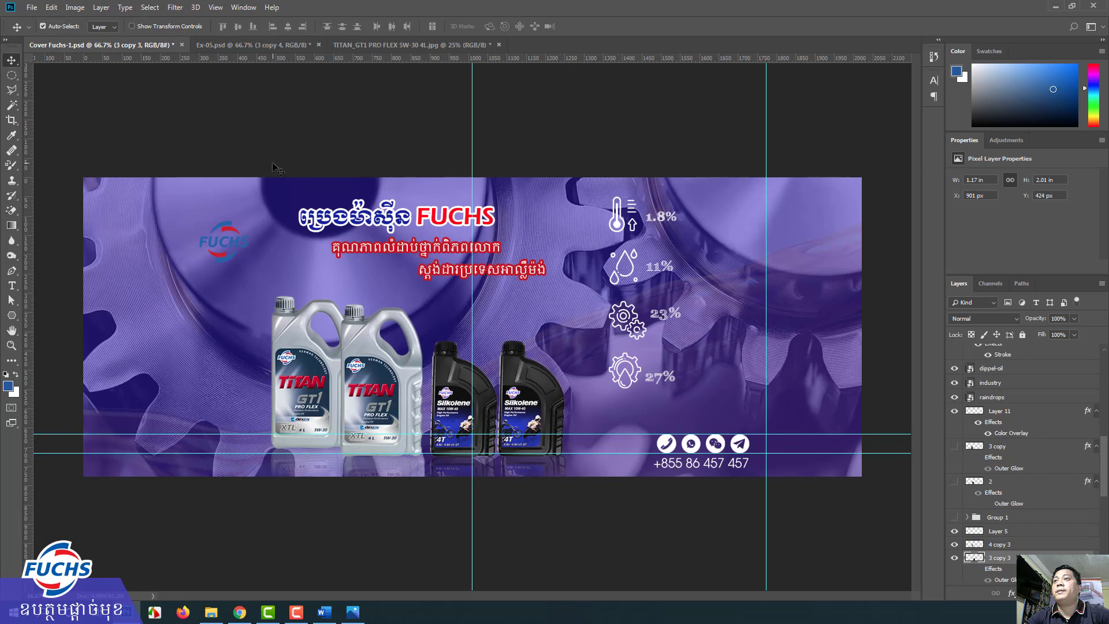
{"action": "left_click", "coordinate": [254, 45]}
{"action": "mouse_move", "coordinate": [296, 378]}
{"action": "left_mouse_down"}
{"action": "mouse_move", "coordinate": [289, 387]}
{"action": "mouse_move", "coordinate": [289, 376]}
{"action": "left_mouse_up"}
{"action": "left_click_drag", "start_coordinate": [454, 393], "coordinate": [451, 397]}
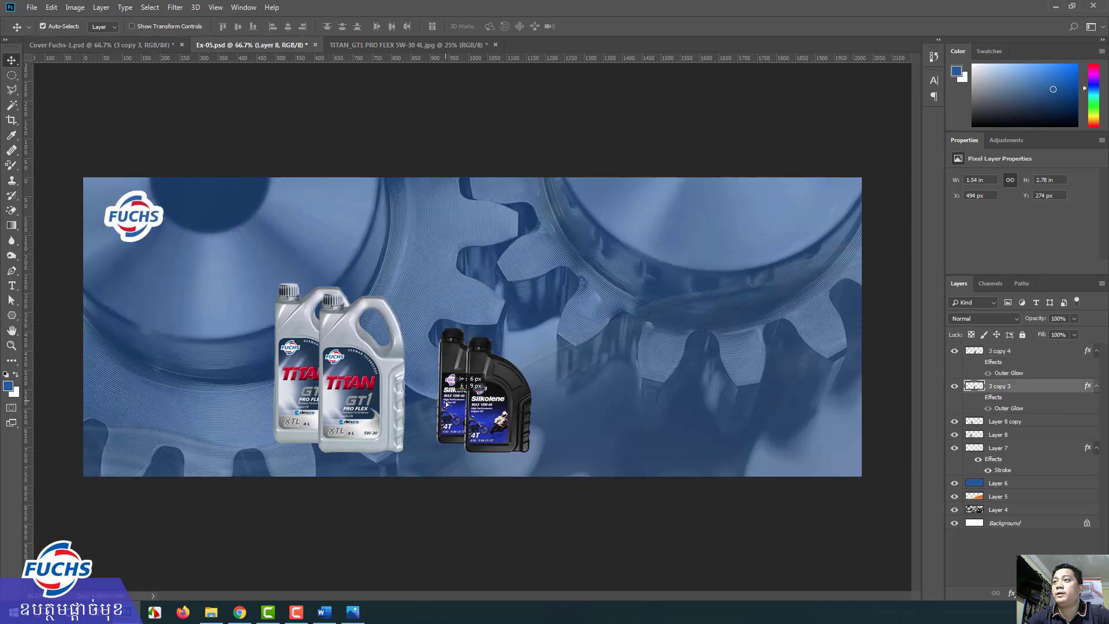
{"action": "left_click", "coordinate": [134, 47]}
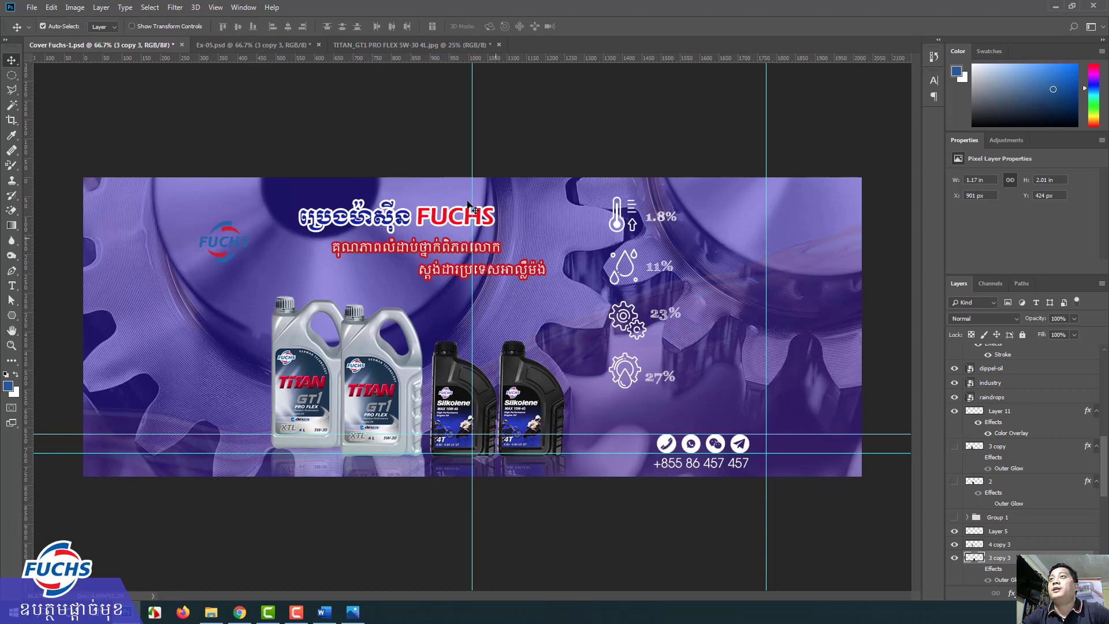
{"action": "left_click", "coordinate": [246, 45]}
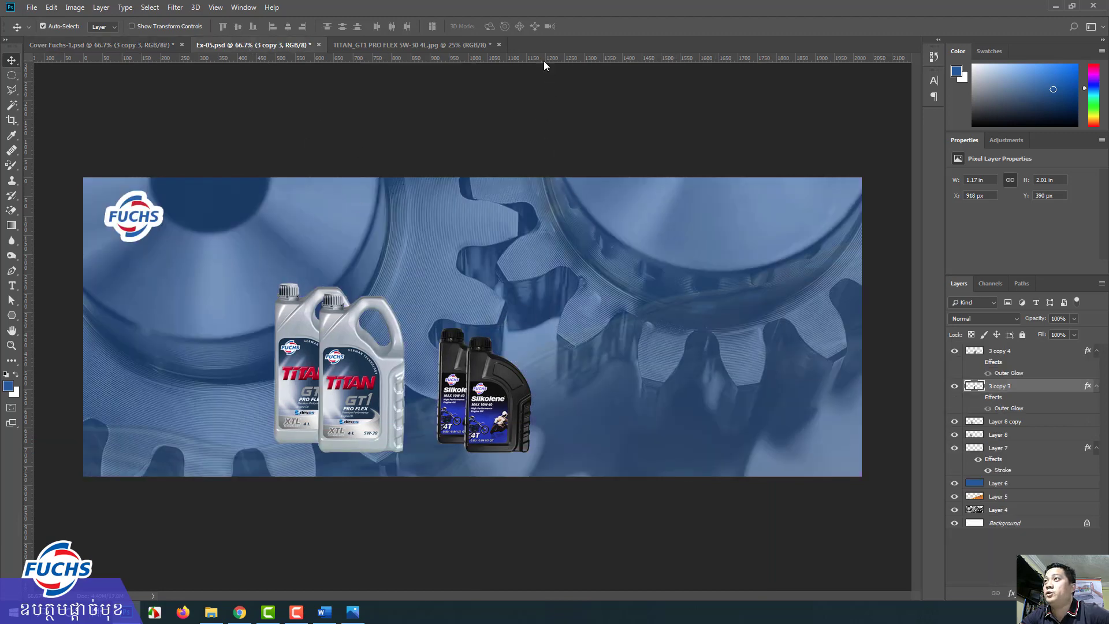
Drag two horizontal guides near the banner's bottom edge and view the Cover Fuchs-1 reference
{"action": "left_click_drag", "start_coordinate": [543, 58], "coordinate": [639, 458]}
{"action": "left_click_drag", "start_coordinate": [485, 60], "coordinate": [585, 432]}
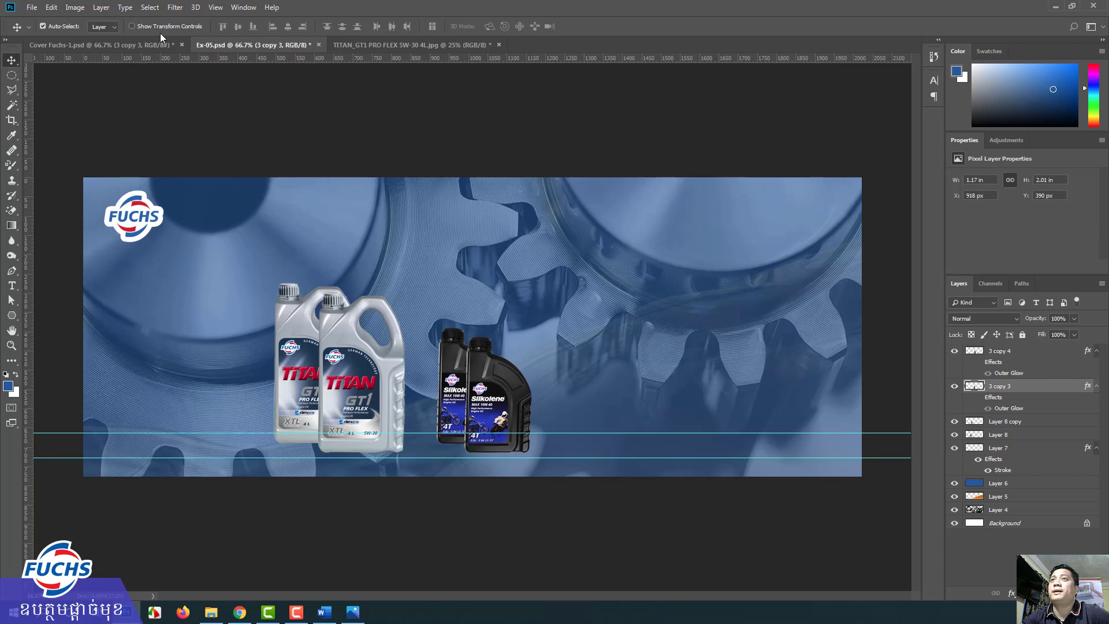
{"action": "left_click", "coordinate": [116, 45]}
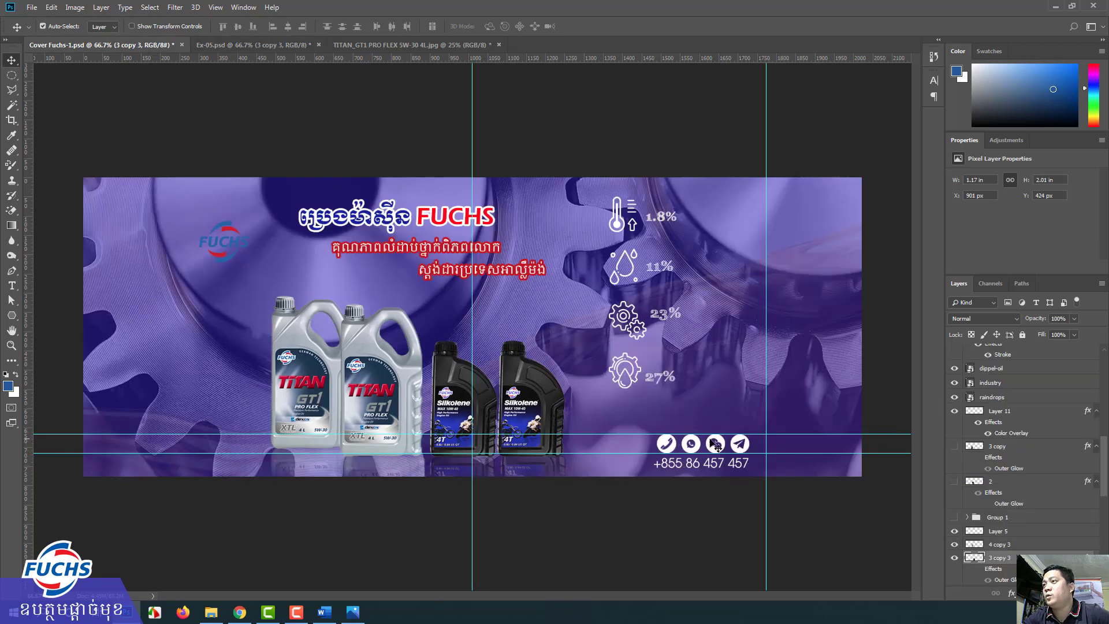
Close the TITAN bottle image without saving and return to the Ex-05 banner
{"action": "left_click", "coordinate": [355, 46]}
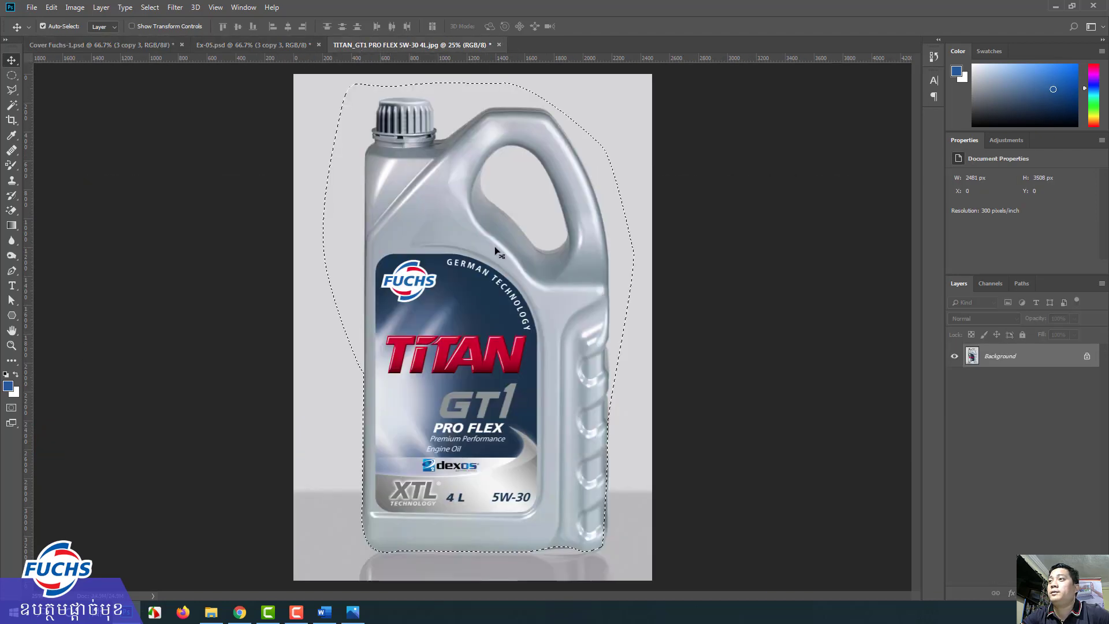
{"action": "left_click", "coordinate": [501, 45]}
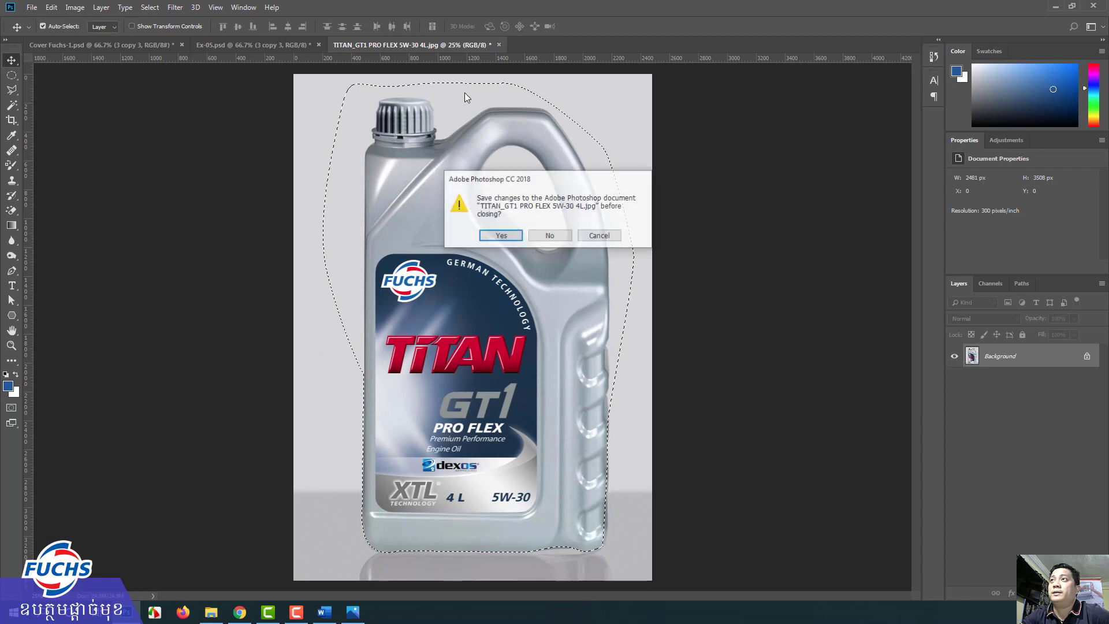
{"action": "left_click", "coordinate": [549, 235]}
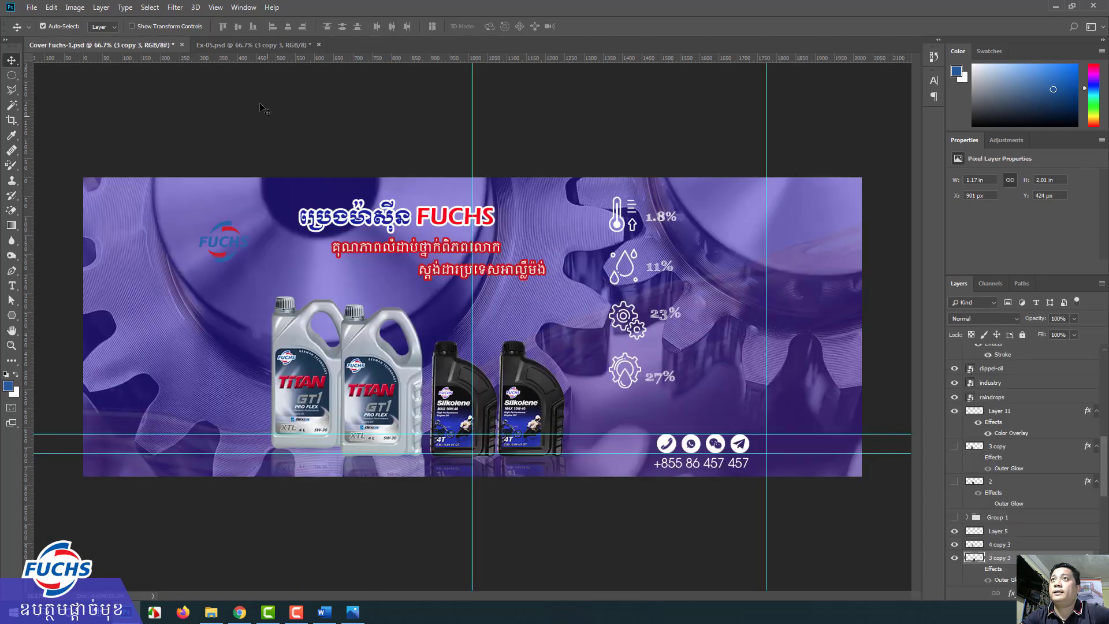
{"action": "left_click", "coordinate": [262, 46]}
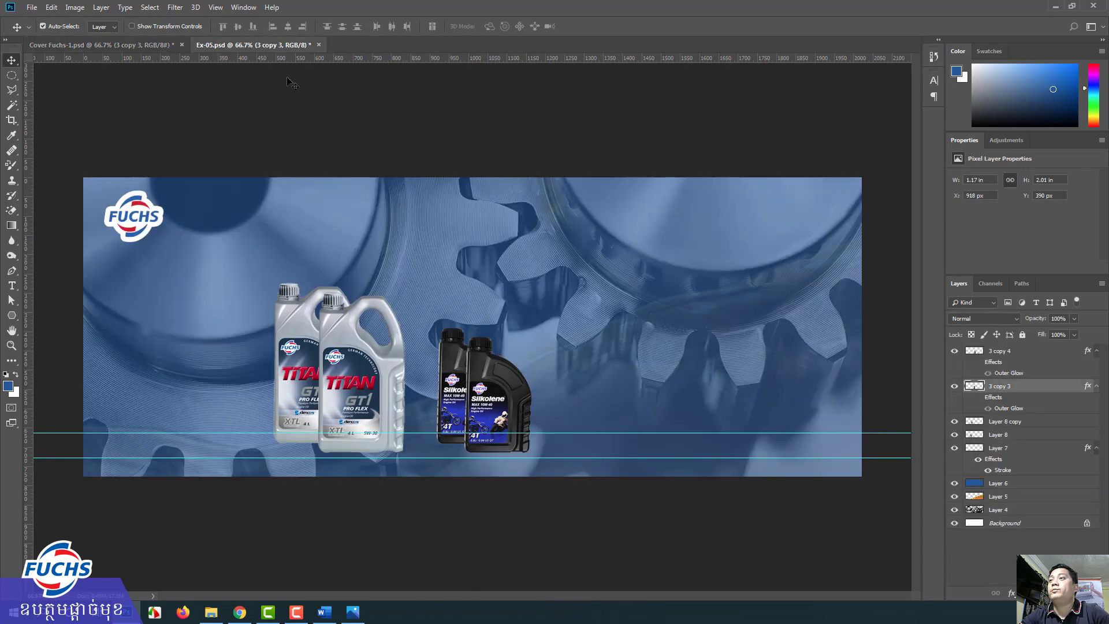
Place wechat.png in Ex-05 scaled to about a third, adjust the guide, and close wechat.png
{"action": "left_click", "coordinate": [211, 612]}
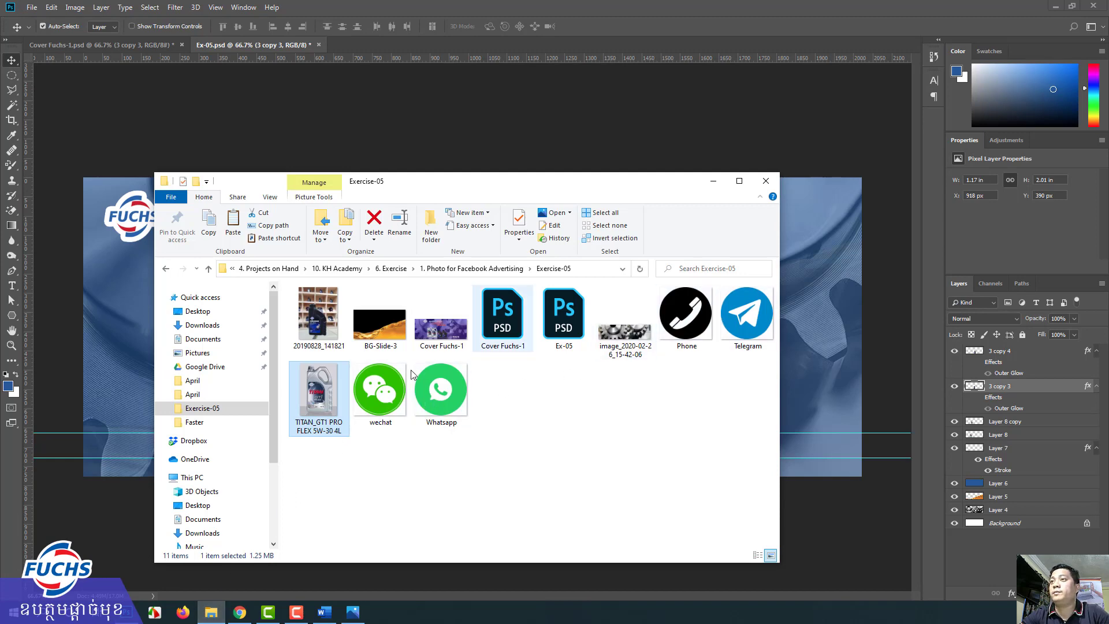
{"action": "left_click_drag", "start_coordinate": [380, 388], "coordinate": [359, 42]}
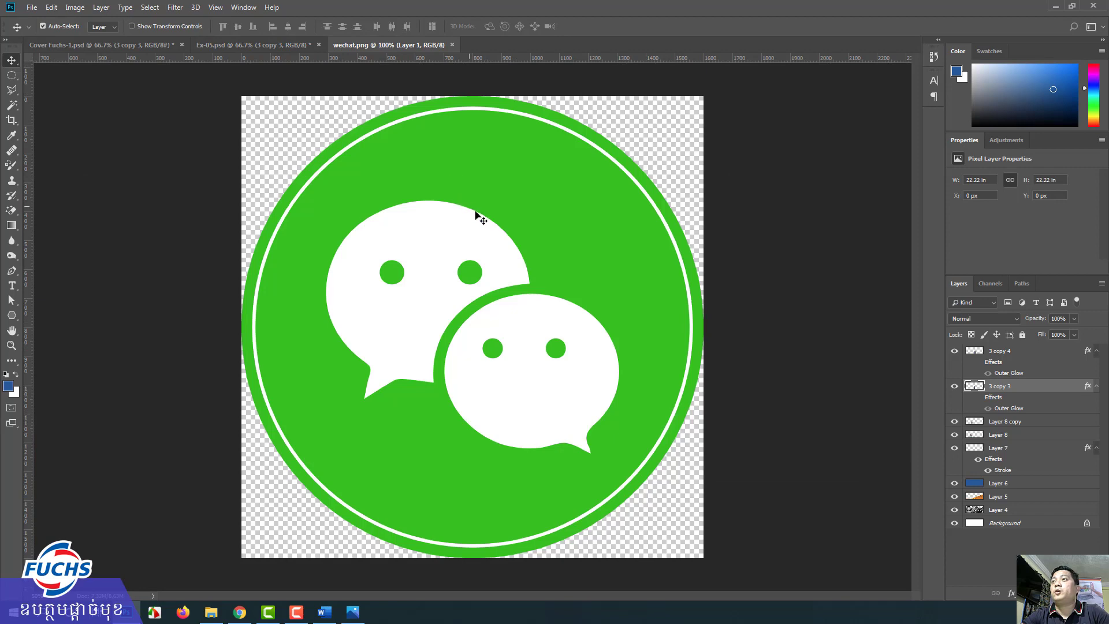
{"action": "mouse_move", "coordinate": [512, 210]}
{"action": "left_mouse_down"}
{"action": "mouse_move", "coordinate": [388, 132]}
{"action": "mouse_move", "coordinate": [557, 364]}
{"action": "mouse_move", "coordinate": [600, 353]}
{"action": "left_mouse_up"}
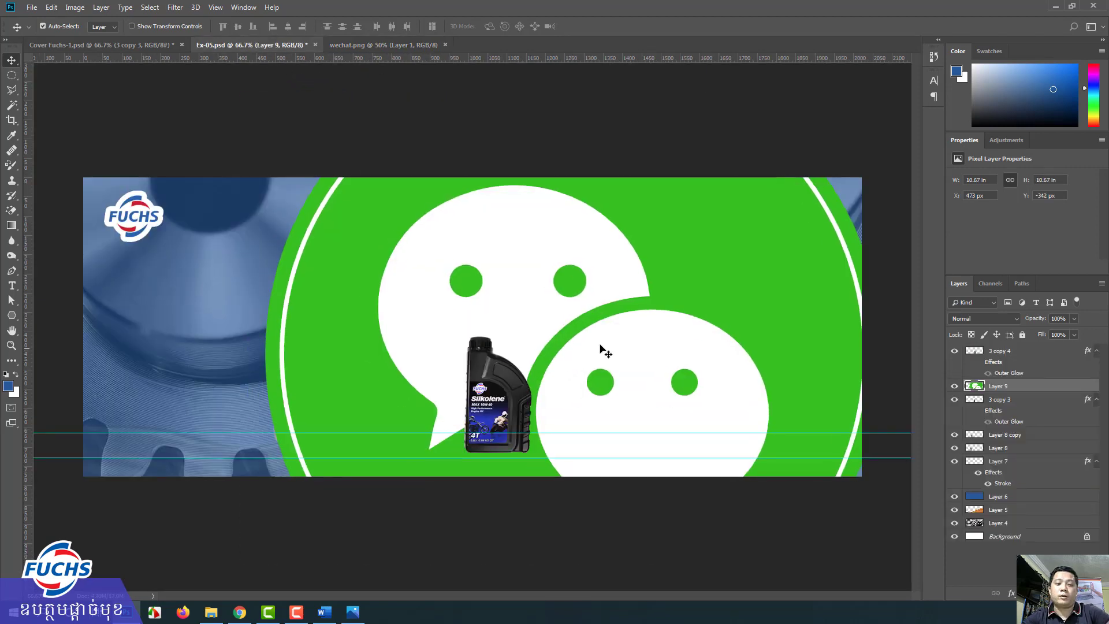
{"action": "key", "text": "ctrl+t"}
{"action": "left_click_drag", "start_coordinate": [332, 151], "coordinate": [331, 216]}
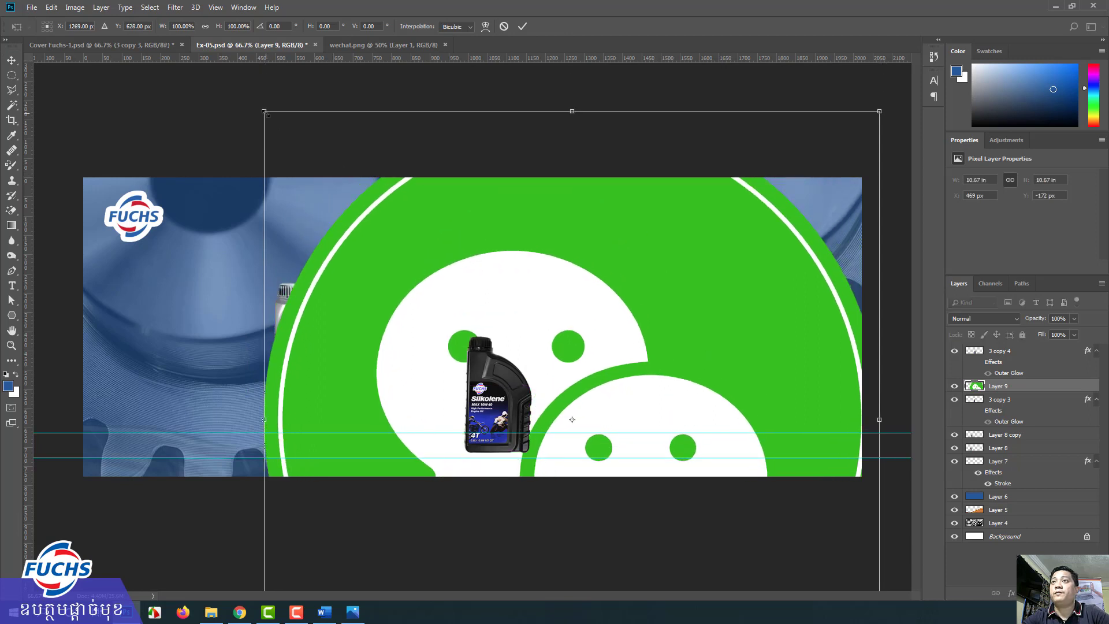
{"action": "mouse_move", "coordinate": [267, 114]}
{"action": "left_mouse_down"}
{"action": "mouse_move", "coordinate": [562, 411]}
{"action": "mouse_move", "coordinate": [731, 441]}
{"action": "left_mouse_up"}
{"action": "key", "text": "Return"}
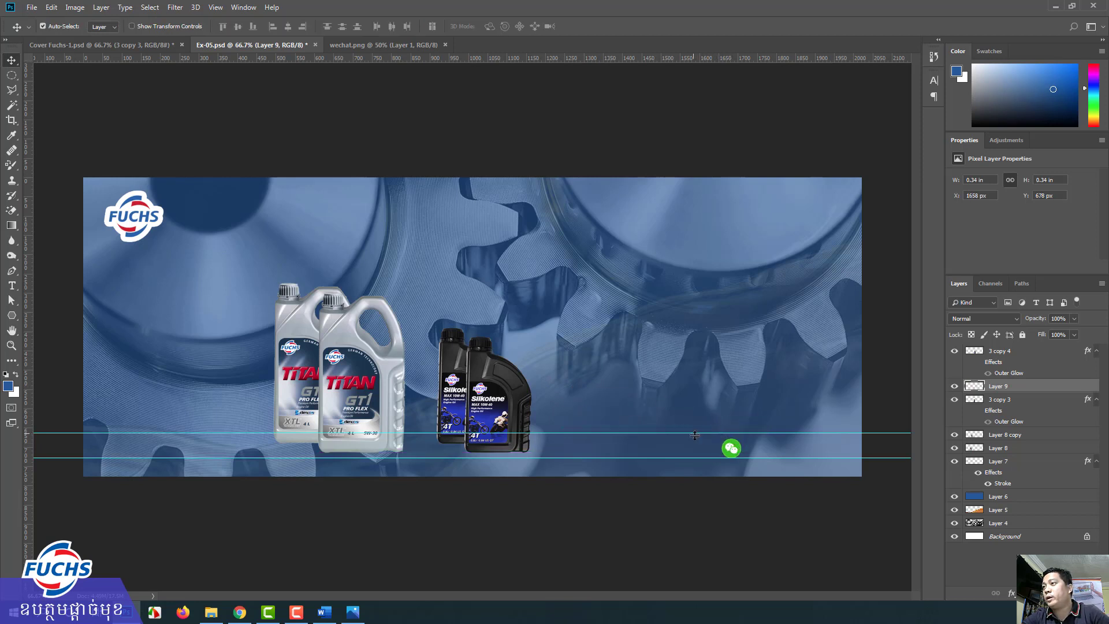
{"action": "left_click_drag", "start_coordinate": [695, 433], "coordinate": [693, 438]}
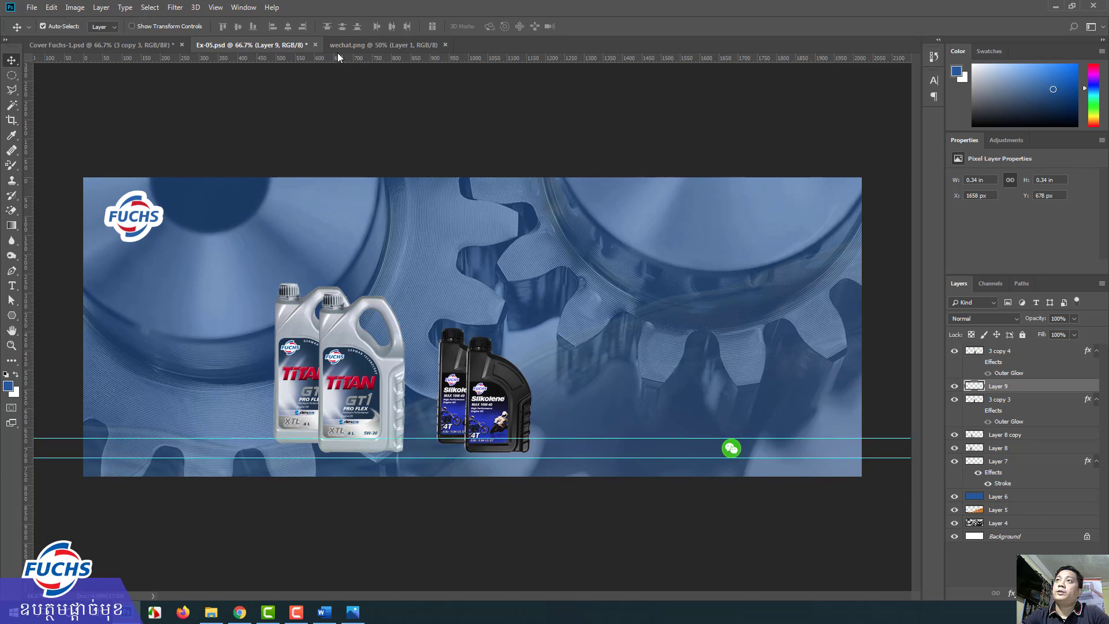
{"action": "left_click", "coordinate": [445, 45]}
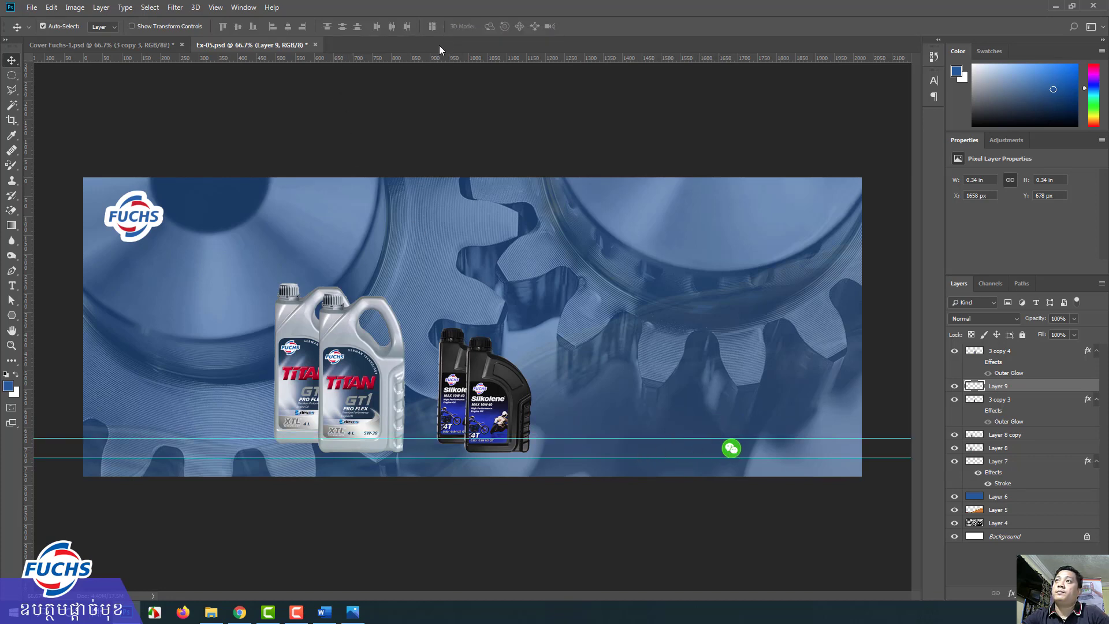
Bring Telegram.png into Ex-05, shrink it to match WeChat beside it, and zoom in on both icons
{"action": "left_click", "coordinate": [211, 612]}
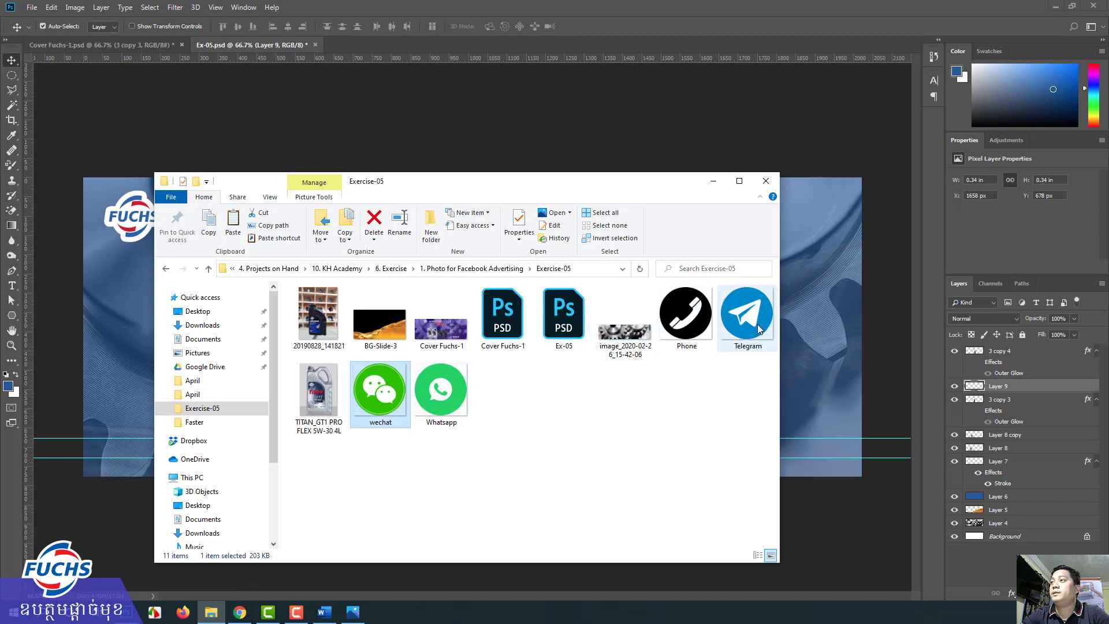
{"action": "left_click_drag", "start_coordinate": [745, 315], "coordinate": [390, 45]}
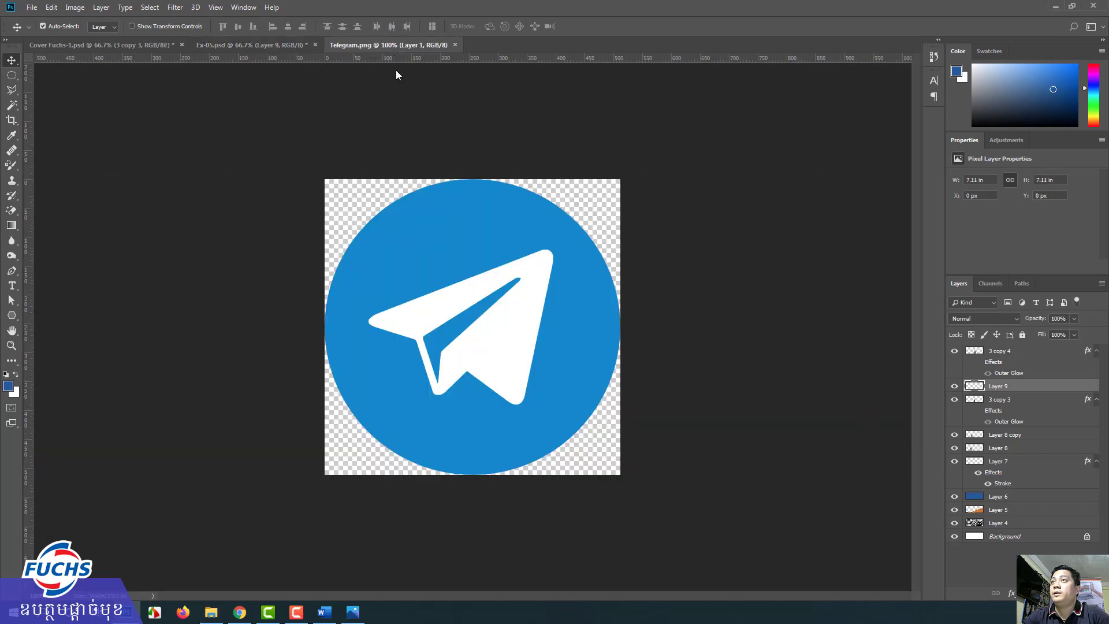
{"action": "mouse_move", "coordinate": [403, 203]}
{"action": "left_mouse_down"}
{"action": "mouse_move", "coordinate": [285, 50]}
{"action": "mouse_move", "coordinate": [636, 300]}
{"action": "mouse_move", "coordinate": [748, 363]}
{"action": "left_mouse_up"}
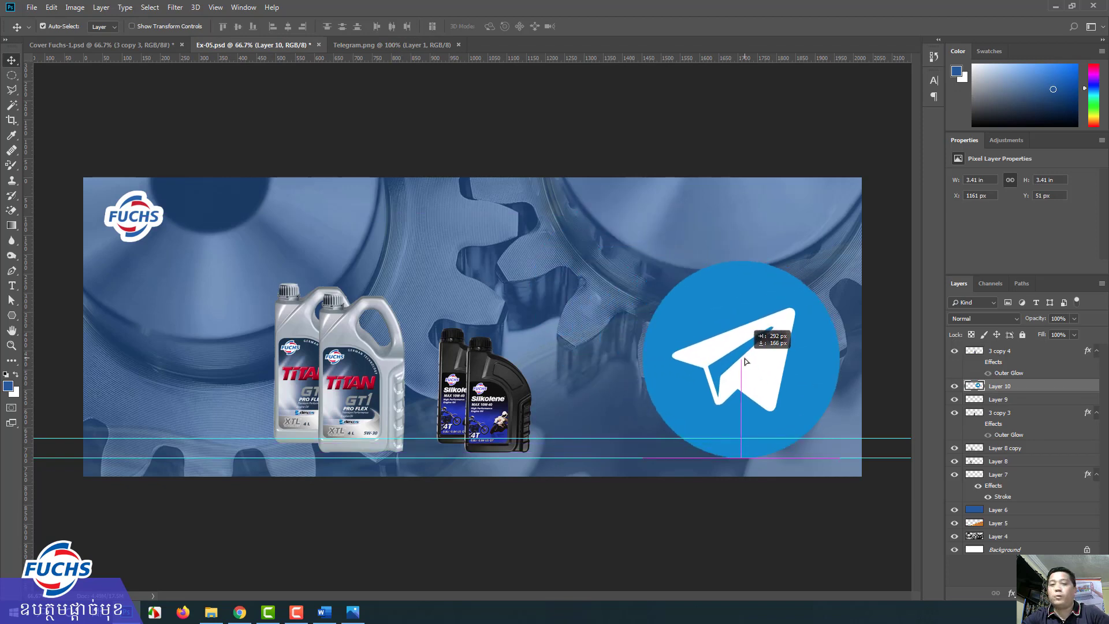
{"action": "key", "text": "ctrl+t"}
{"action": "left_click_drag", "start_coordinate": [670, 280], "coordinate": [806, 452]}
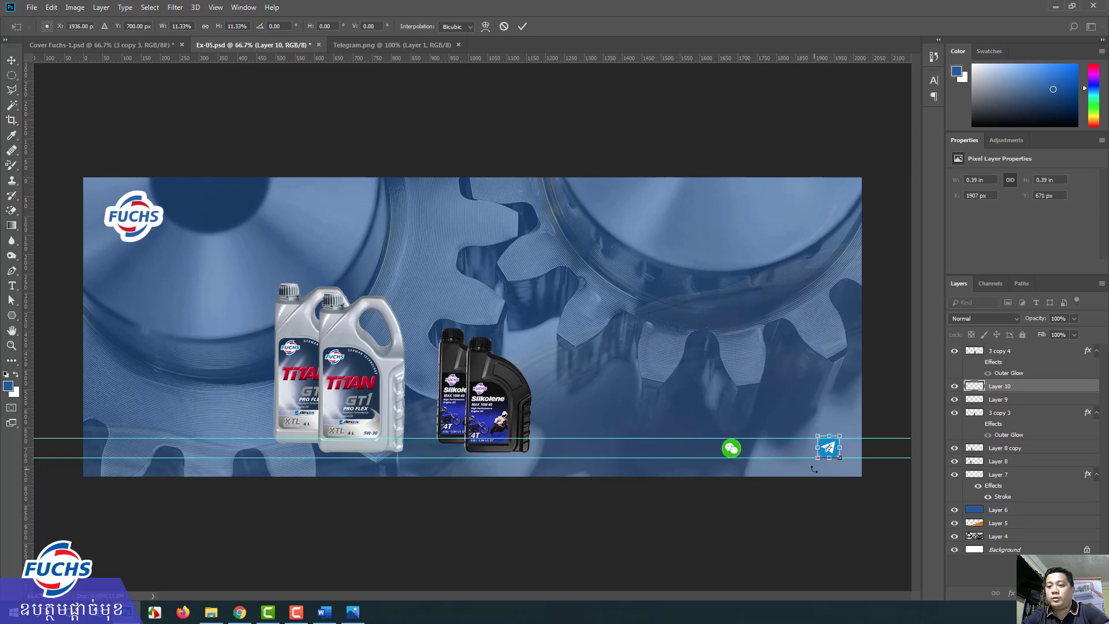
{"action": "key", "text": "ctrl+plus"}
{"action": "left_click_drag", "start_coordinate": [820, 472], "coordinate": [488, 341]}
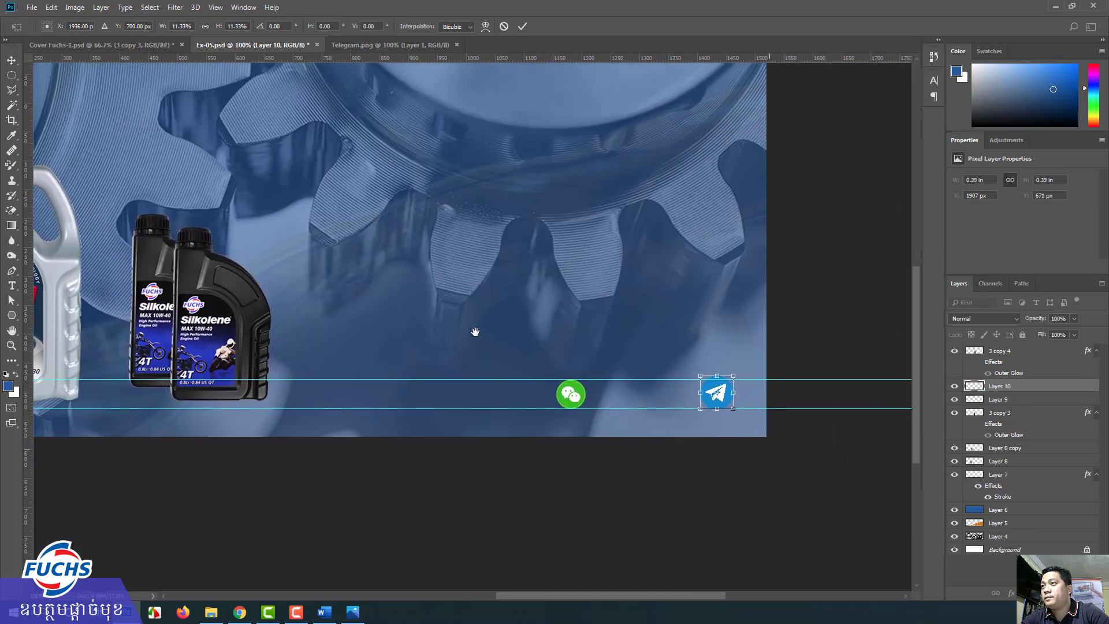
{"action": "left_click_drag", "start_coordinate": [694, 360], "coordinate": [571, 375]}
{"action": "key", "text": "Return"}
{"action": "key", "text": "ctrl+plus"}
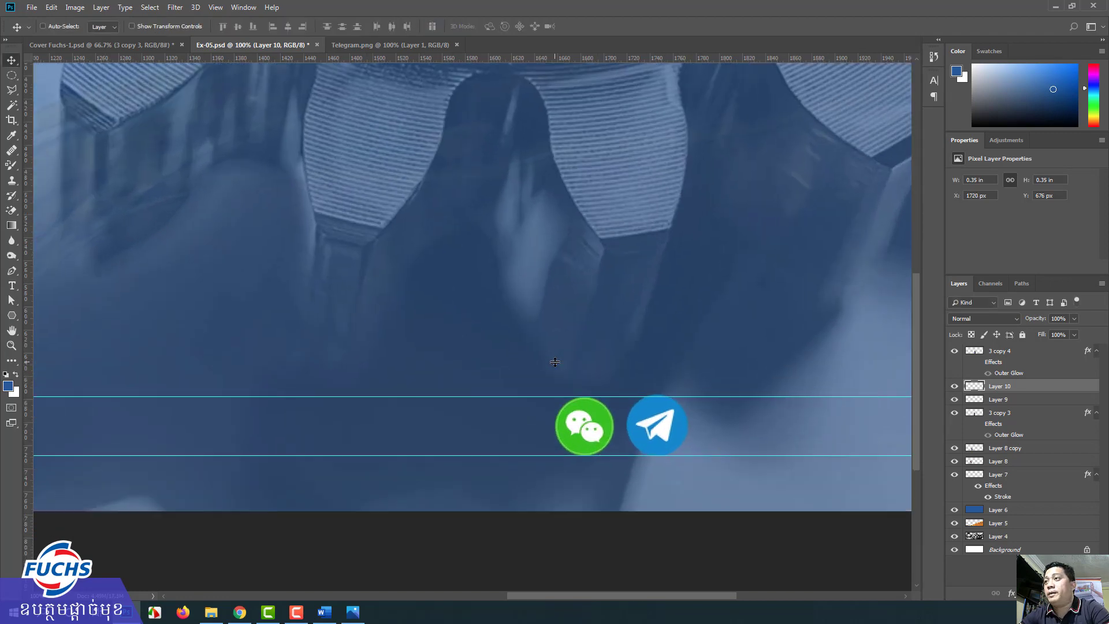
{"action": "left_click_drag", "start_coordinate": [588, 431], "coordinate": [514, 401]}
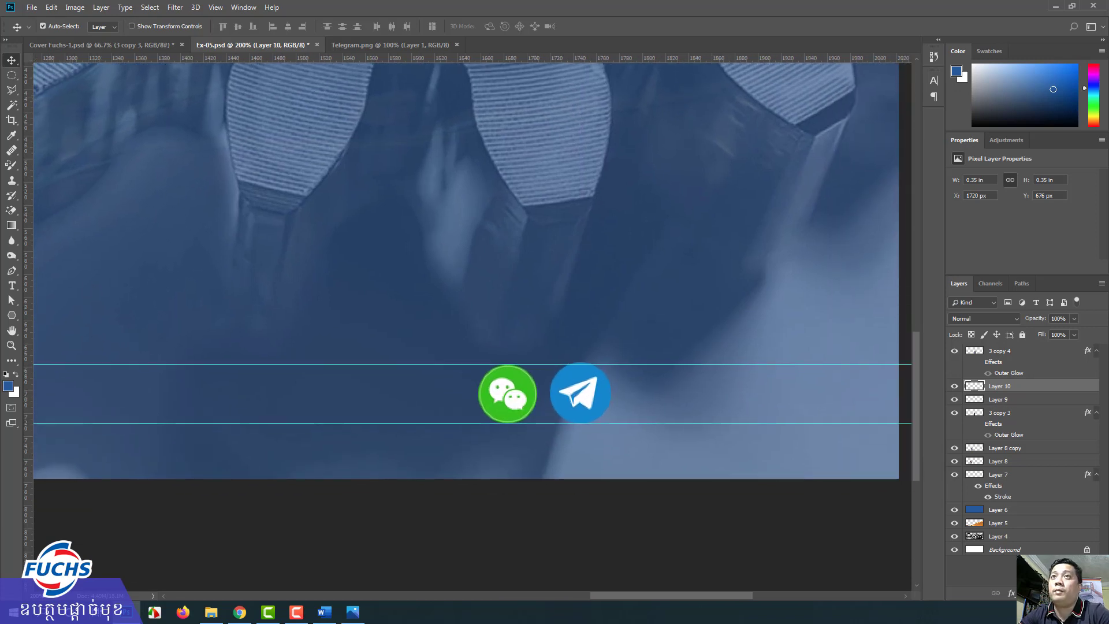
Try a Magic Wand selection around the Telegram circle, deselect, and make the WeChat layer active
{"action": "left_click", "coordinate": [12, 104]}
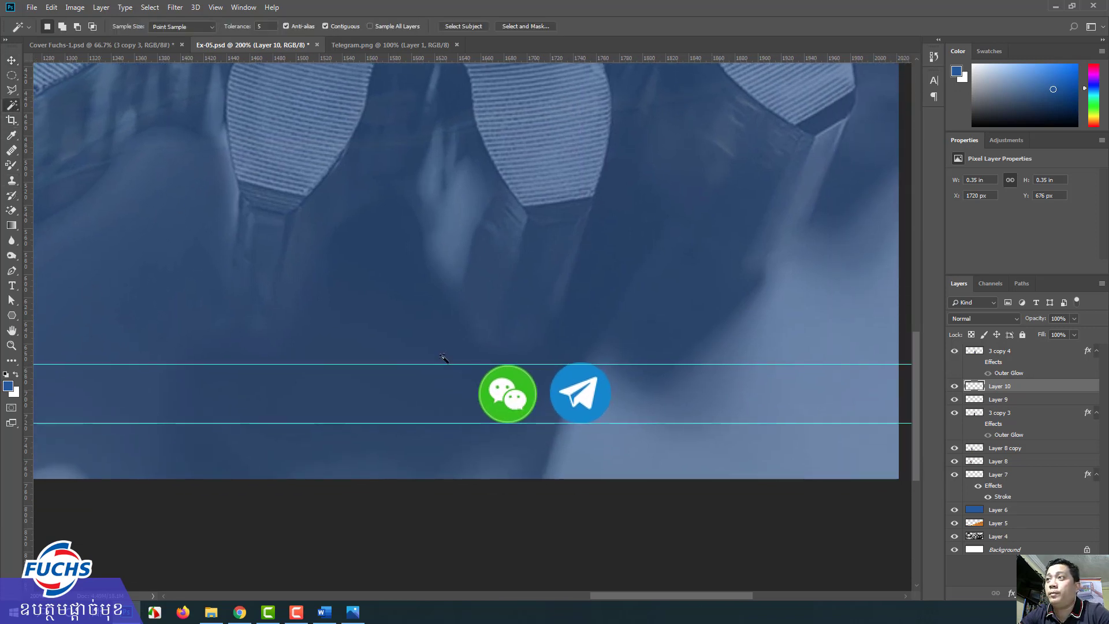
{"action": "left_click", "coordinate": [494, 393]}
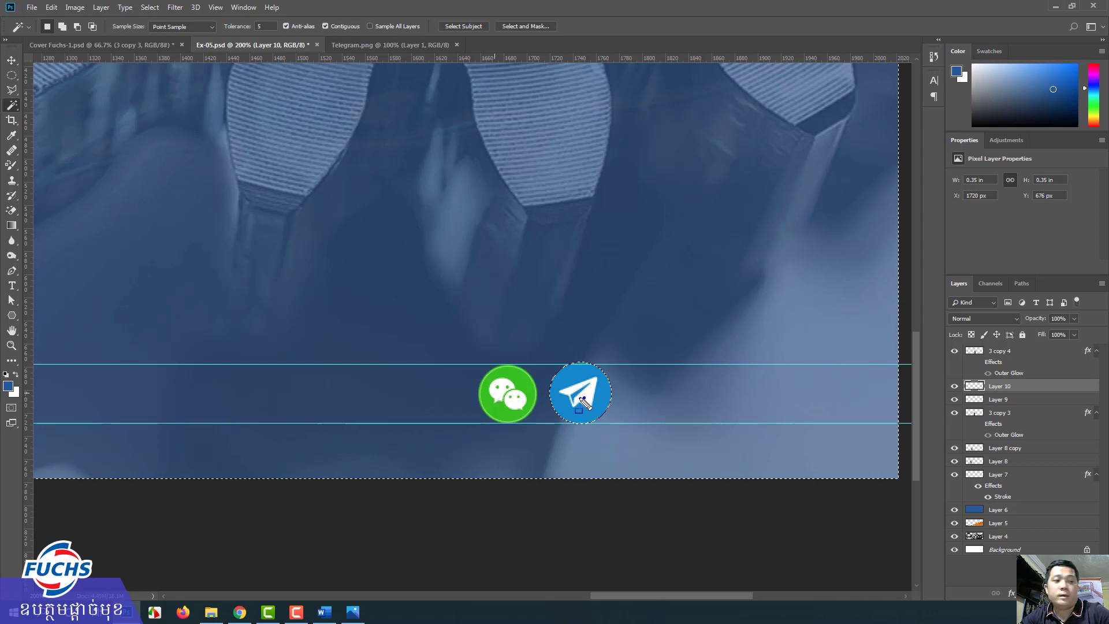
{"action": "key", "text": "ctrl+d"}
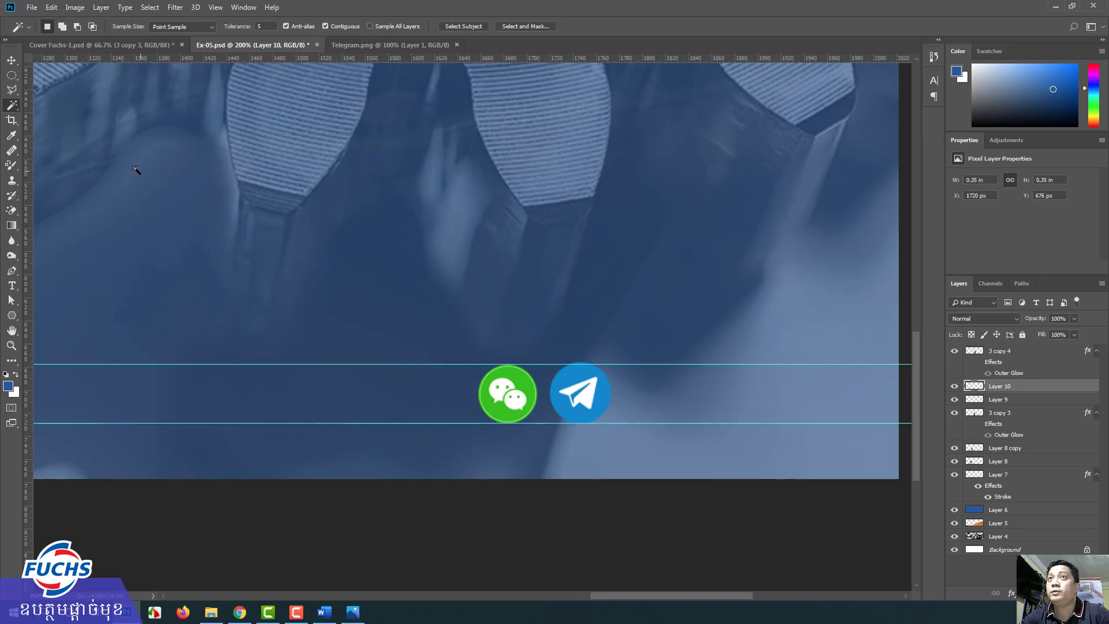
{"action": "key", "text": "v"}
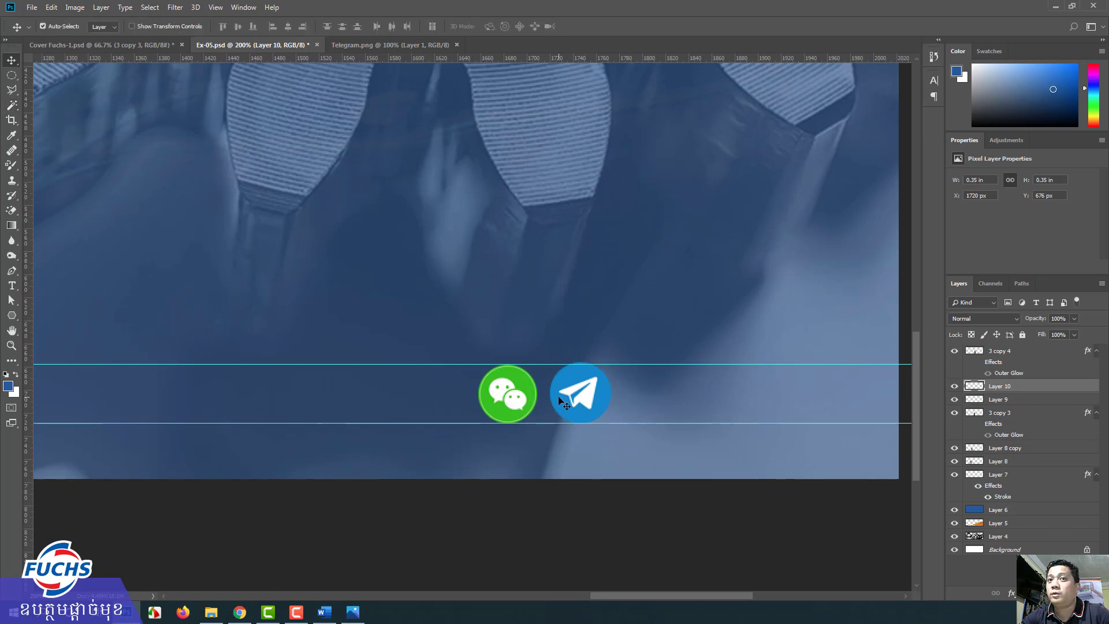
{"action": "left_click", "coordinate": [517, 399]}
{"action": "left_click", "coordinate": [565, 397]}
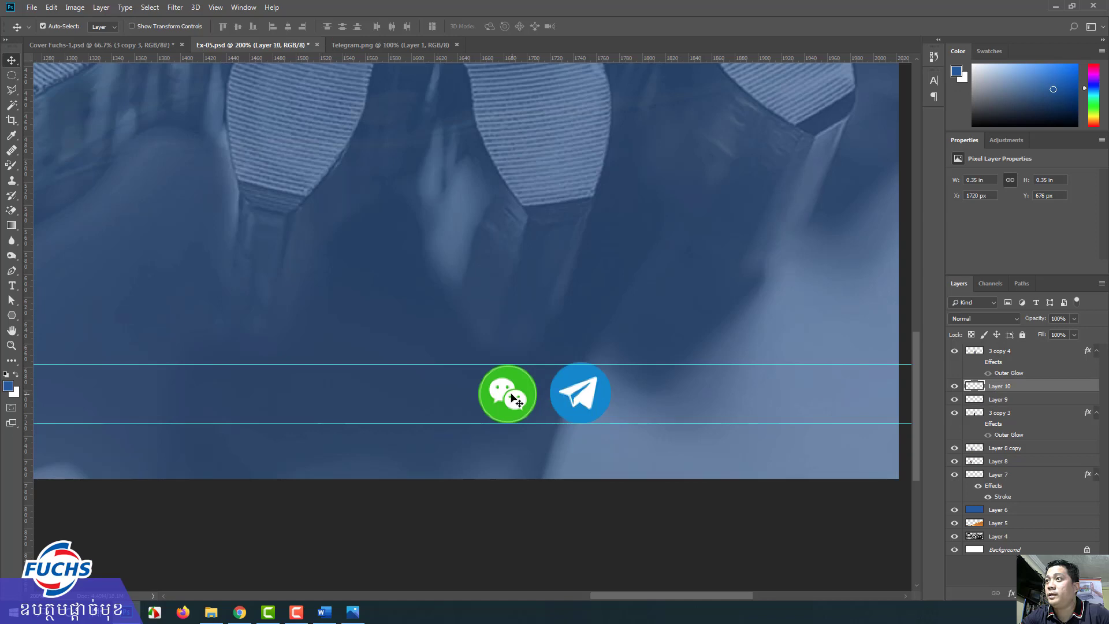
{"action": "left_click", "coordinate": [501, 394]}
Cut both white speech bubbles out of the WeChat icon using the Magic Wand
{"action": "left_click", "coordinate": [11, 105]}
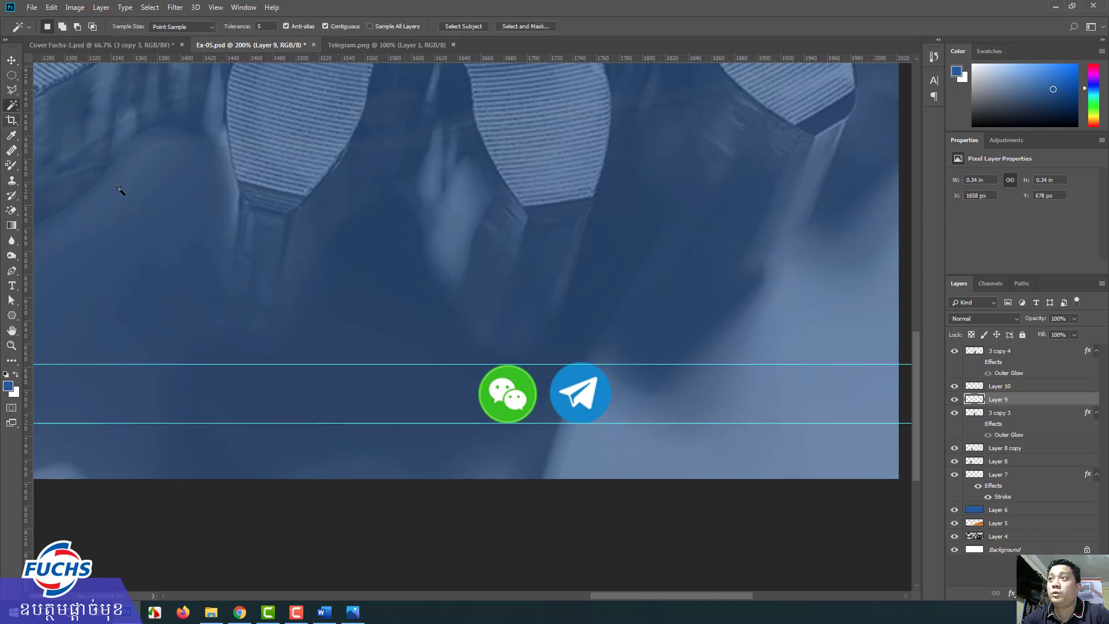
{"action": "left_click", "coordinate": [498, 397]}
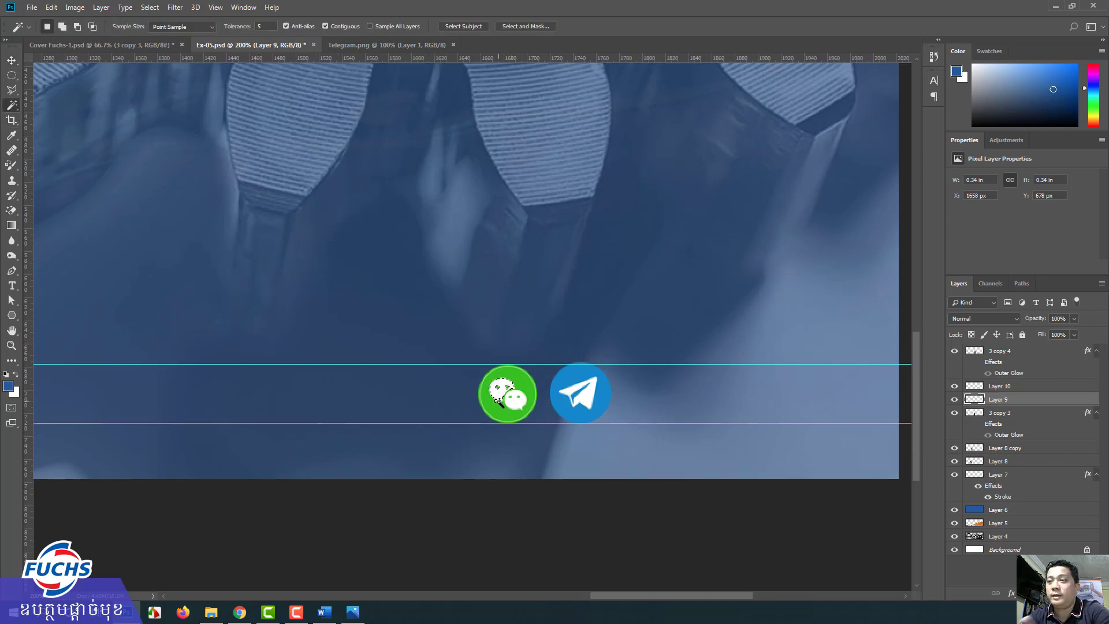
{"action": "key", "text": "Delete"}
{"action": "left_click", "coordinate": [512, 399]}
{"action": "key", "text": "Delete"}
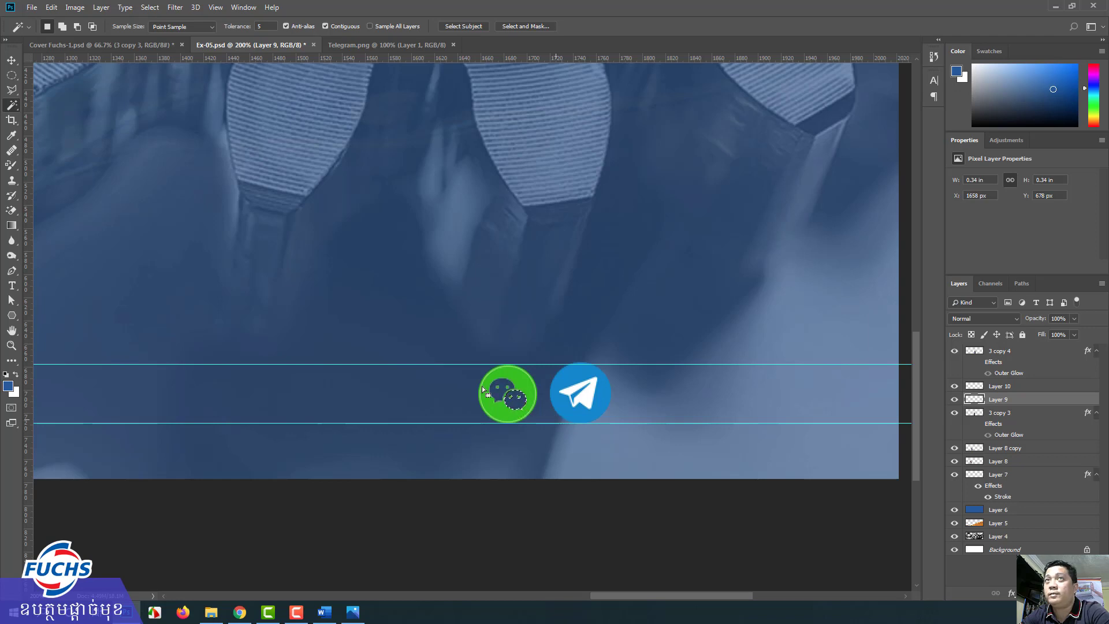
Select the Telegram layer and Magic Wand its white paper plane
{"action": "left_click", "coordinate": [11, 60]}
{"action": "left_click", "coordinate": [592, 389]}
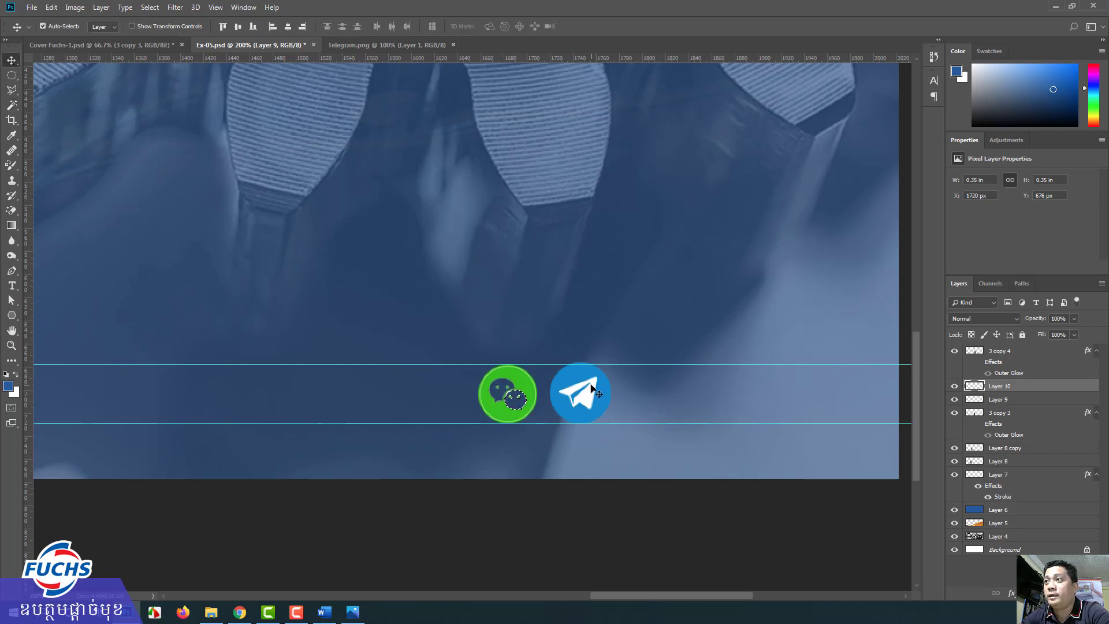
{"action": "key", "text": "ctrl+d"}
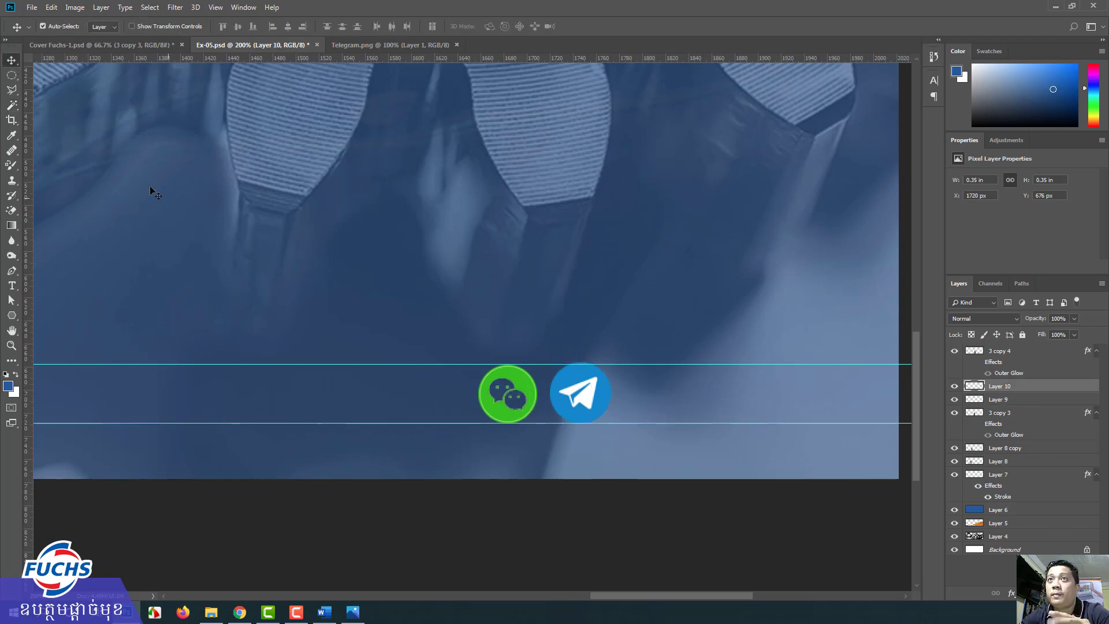
{"action": "left_click", "coordinate": [11, 104]}
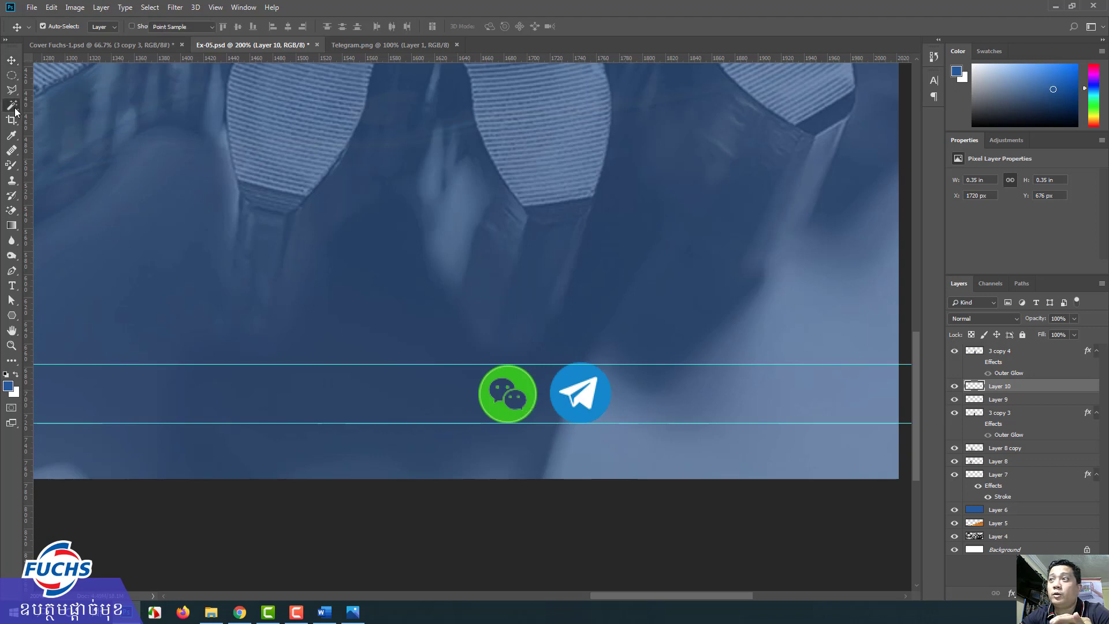
{"action": "left_click", "coordinate": [587, 397]}
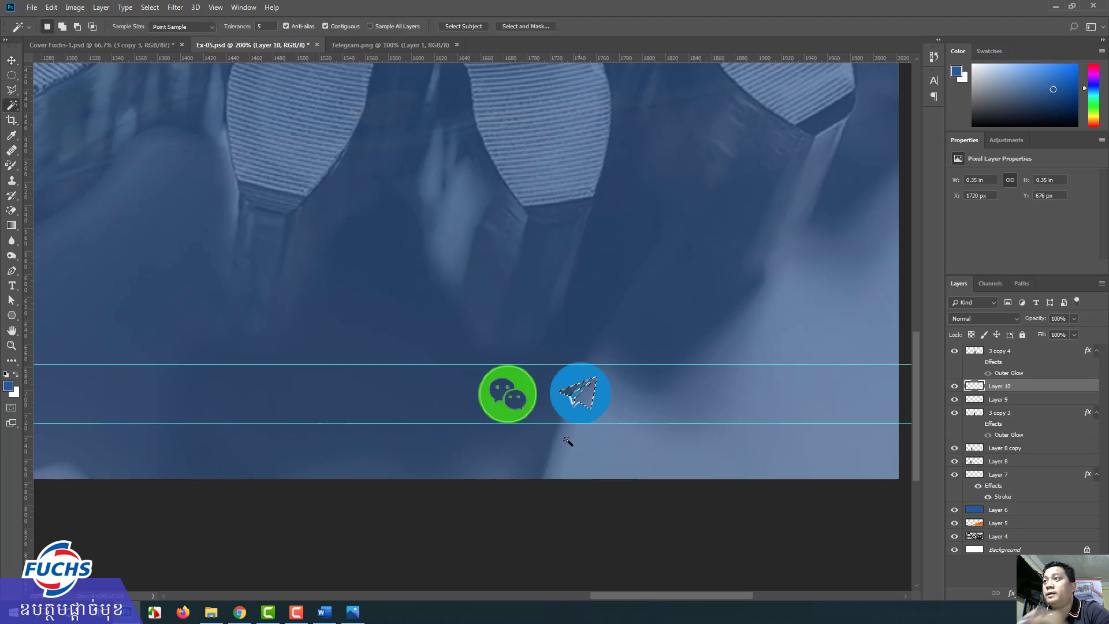
Zoom out, compare with the Cover Fuchs-1 design, and select the WeChat icon layer
{"action": "key", "text": "v"}
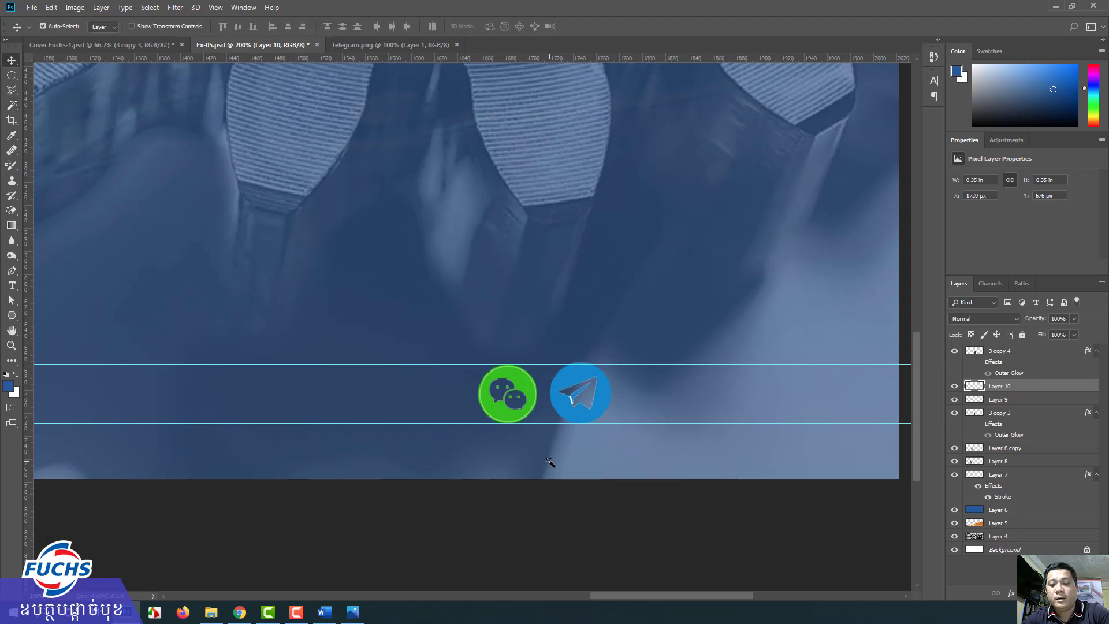
{"action": "key", "text": "ctrl+minus"}
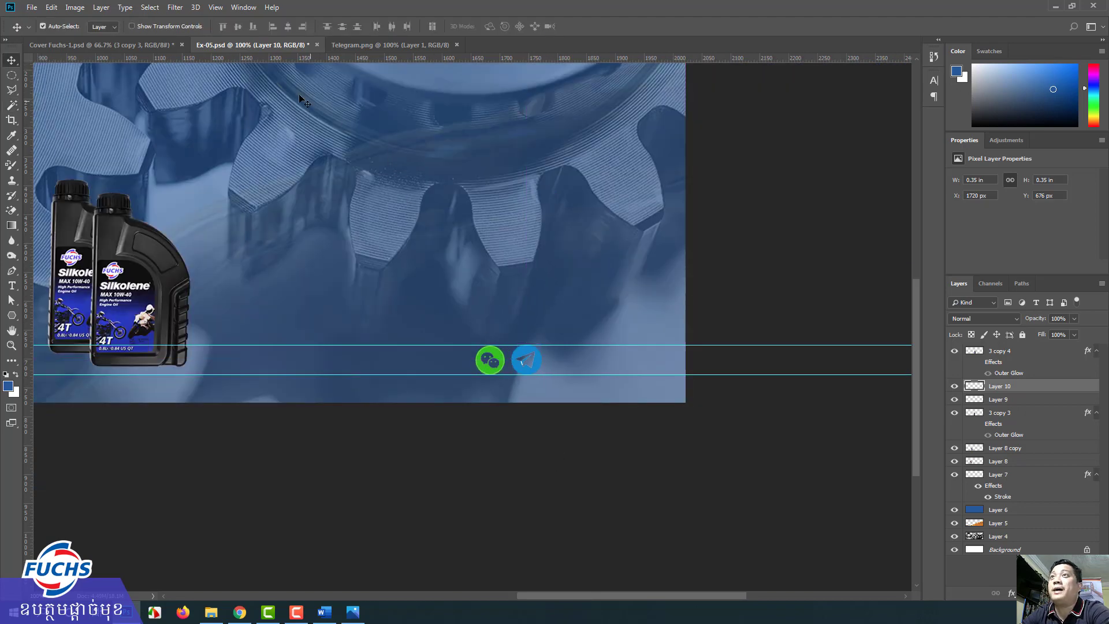
{"action": "left_click", "coordinate": [158, 40]}
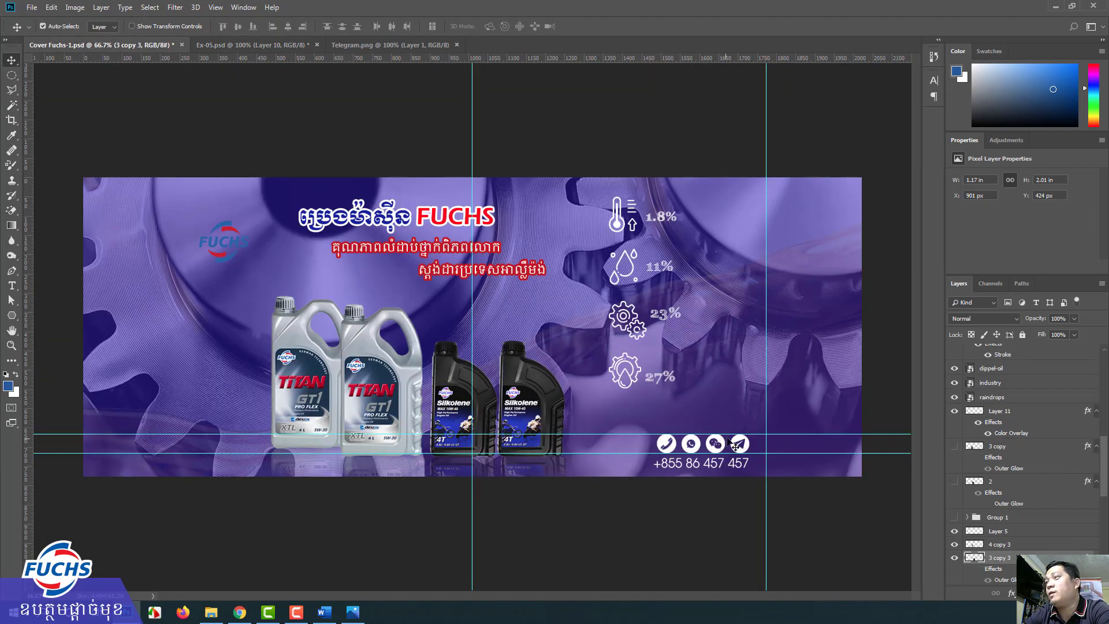
{"action": "left_click", "coordinate": [253, 45]}
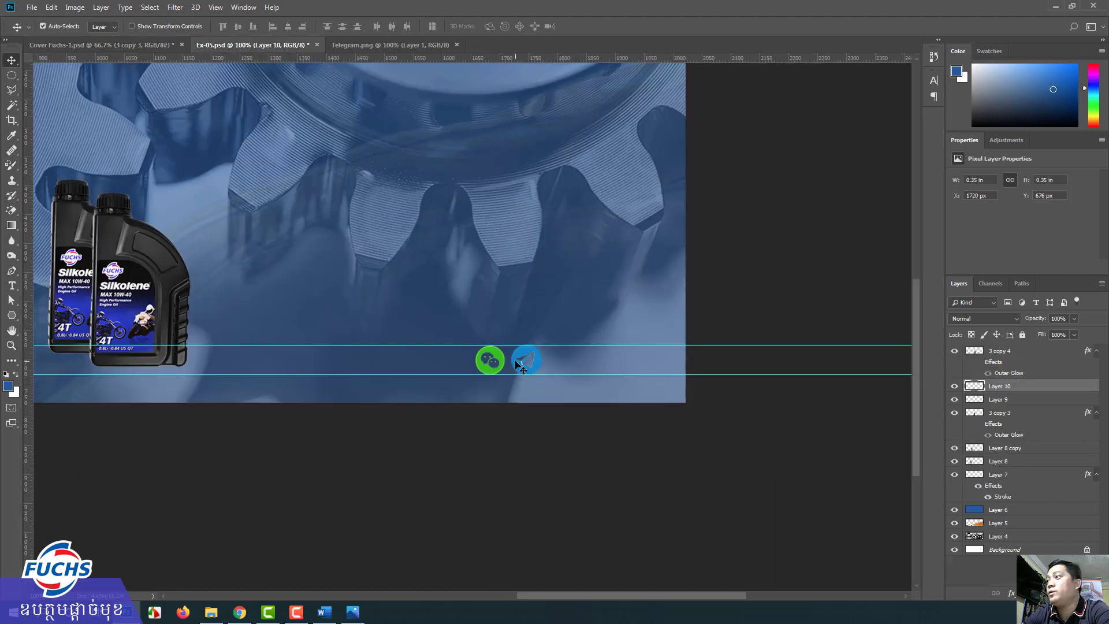
{"action": "left_click", "coordinate": [1074, 399]}
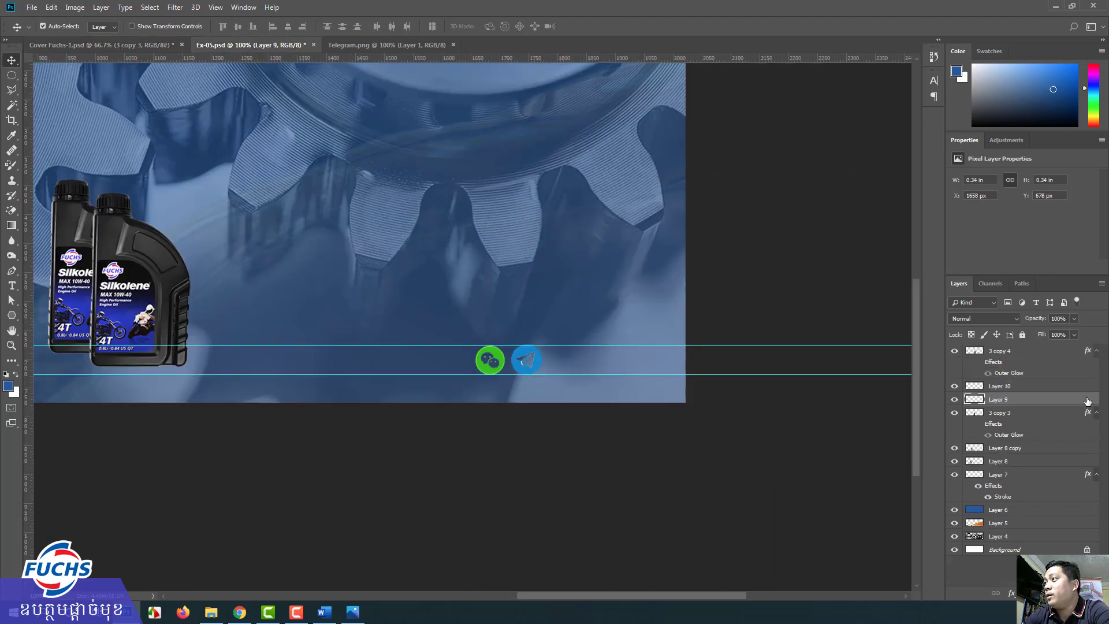
Add a white (#ffffff) Color Overlay layer style to the WeChat icon
{"action": "double_click", "coordinate": [1089, 400]}
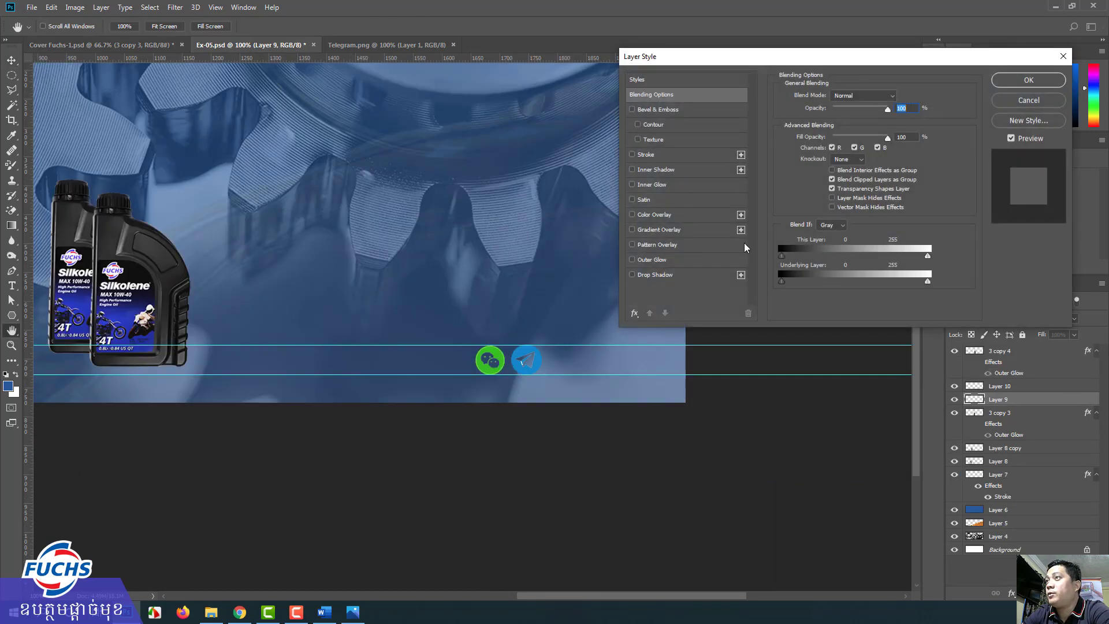
{"action": "left_click", "coordinate": [660, 215]}
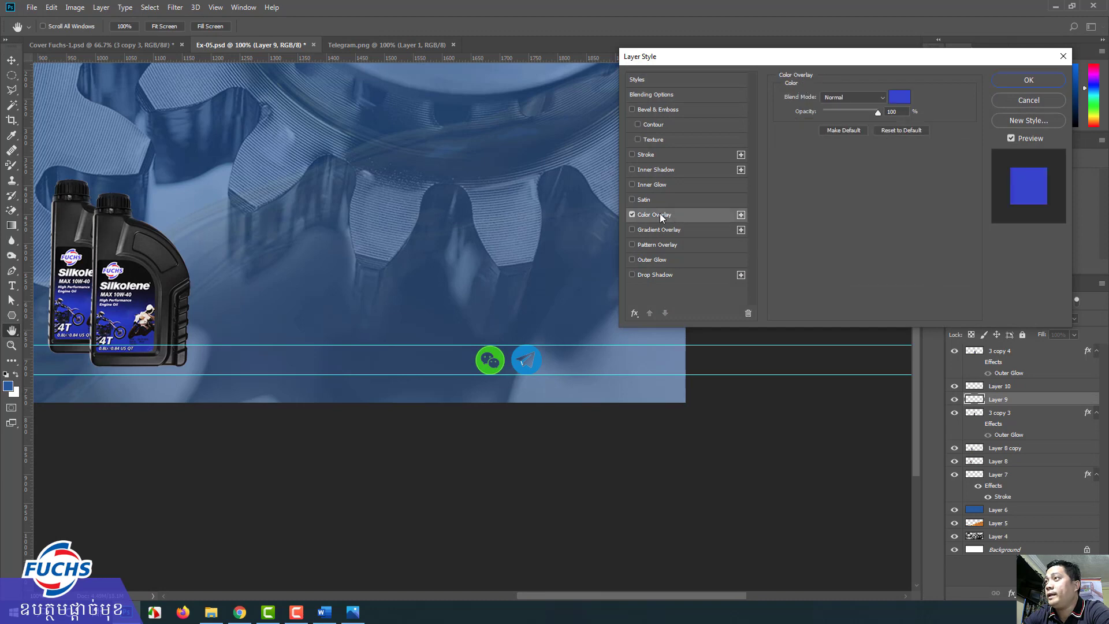
{"action": "left_click", "coordinate": [900, 98]}
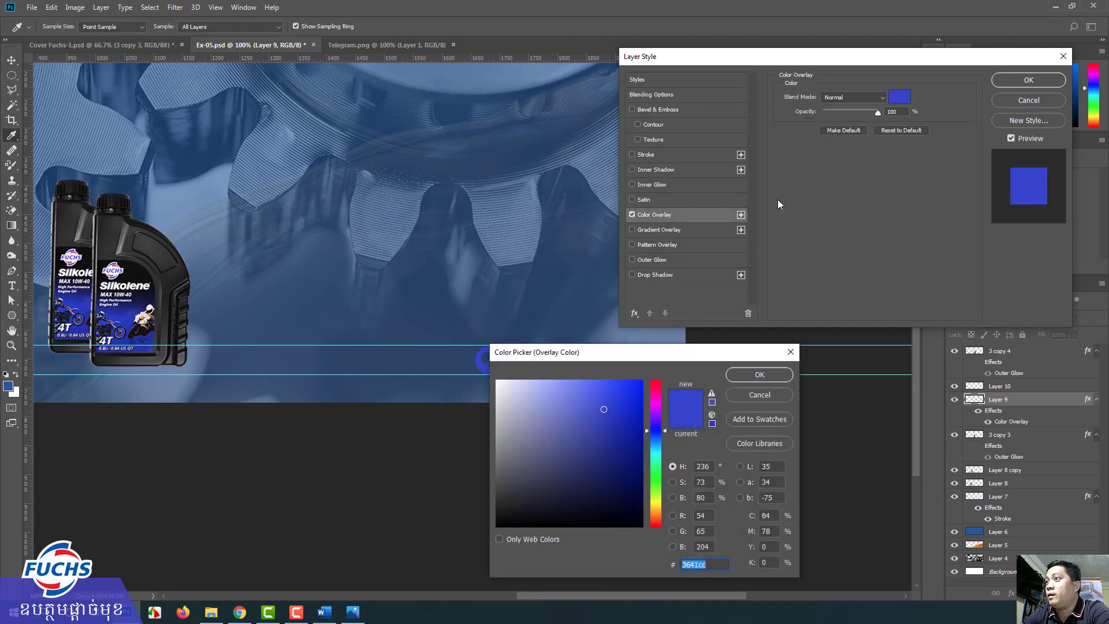
{"action": "left_click_drag", "start_coordinate": [541, 384], "coordinate": [497, 381]}
{"action": "left_click", "coordinate": [759, 374]}
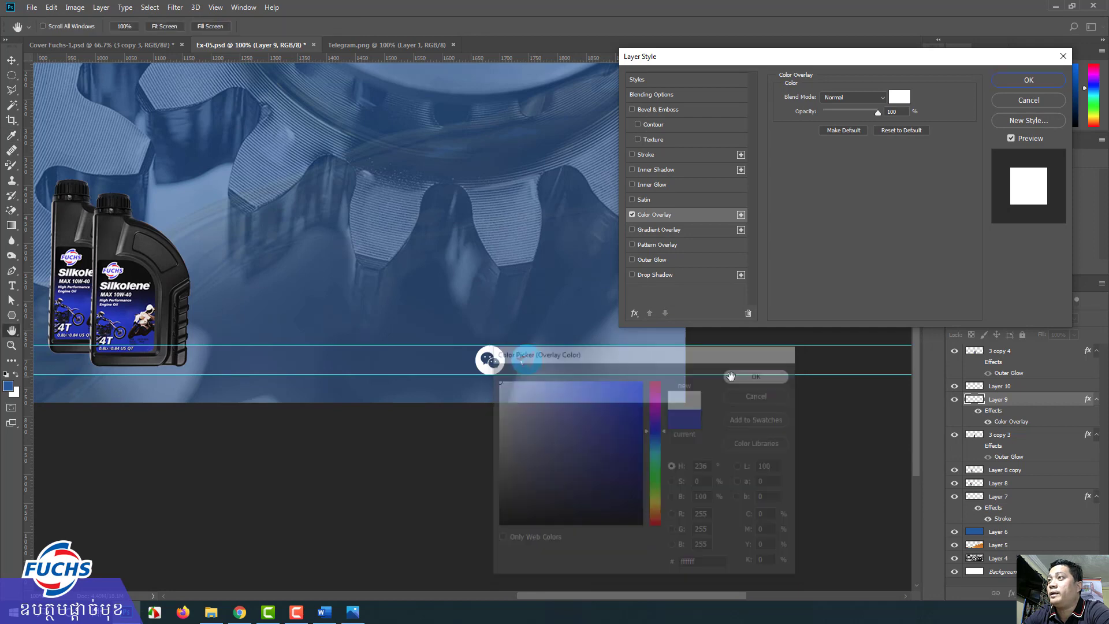
{"action": "left_click", "coordinate": [1029, 80]}
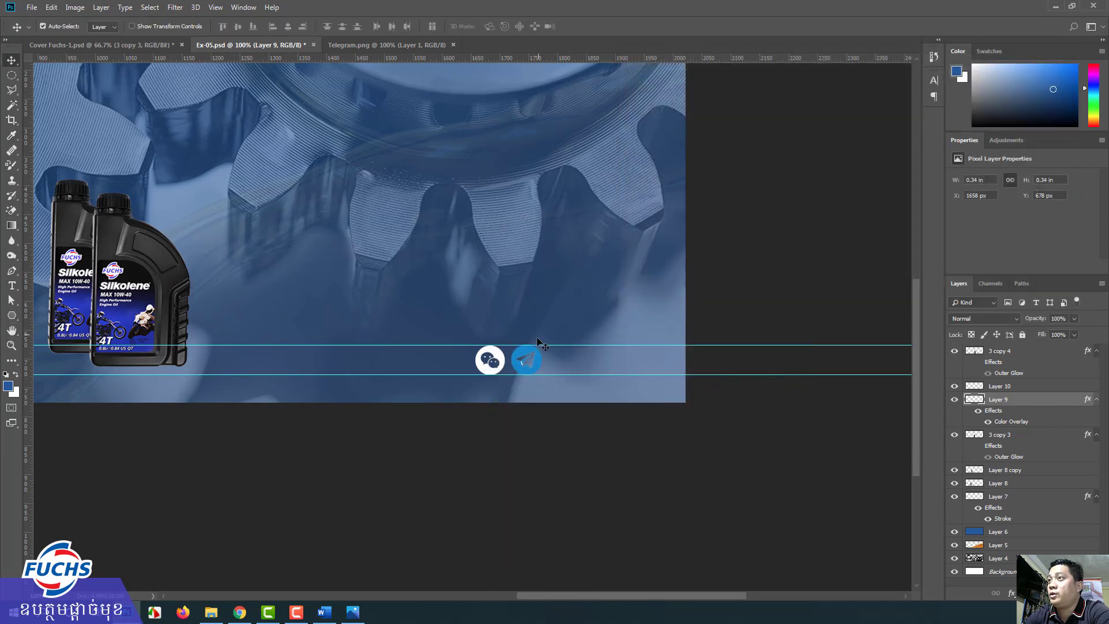
Apply the same white overlay to the Telegram icon and fit the banner in view
{"action": "left_click", "coordinate": [526, 358]}
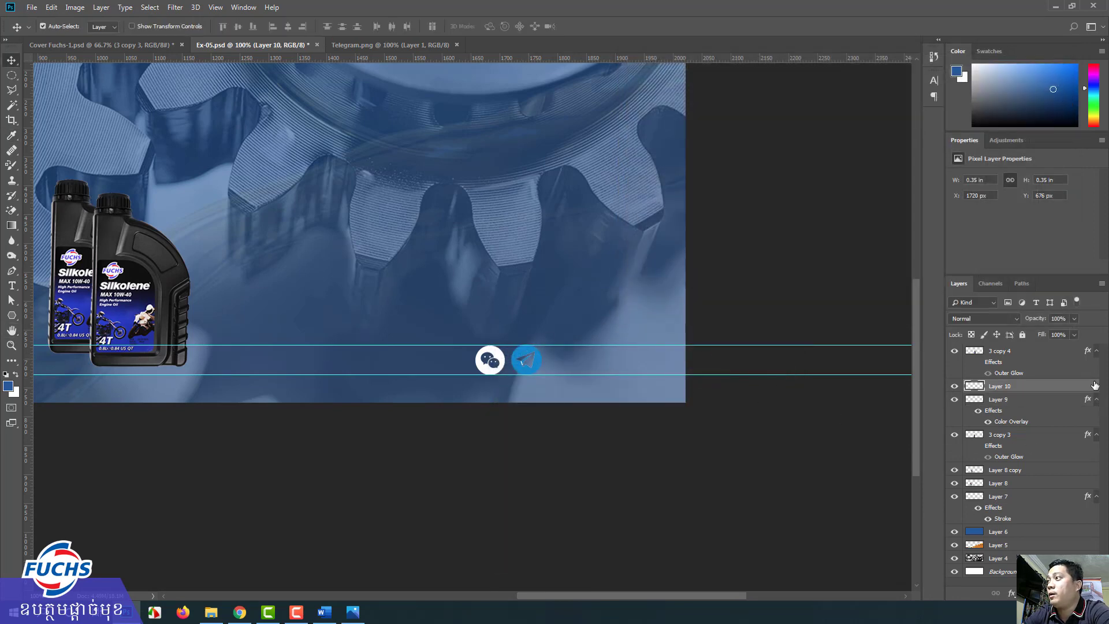
{"action": "double_click", "coordinate": [1095, 388]}
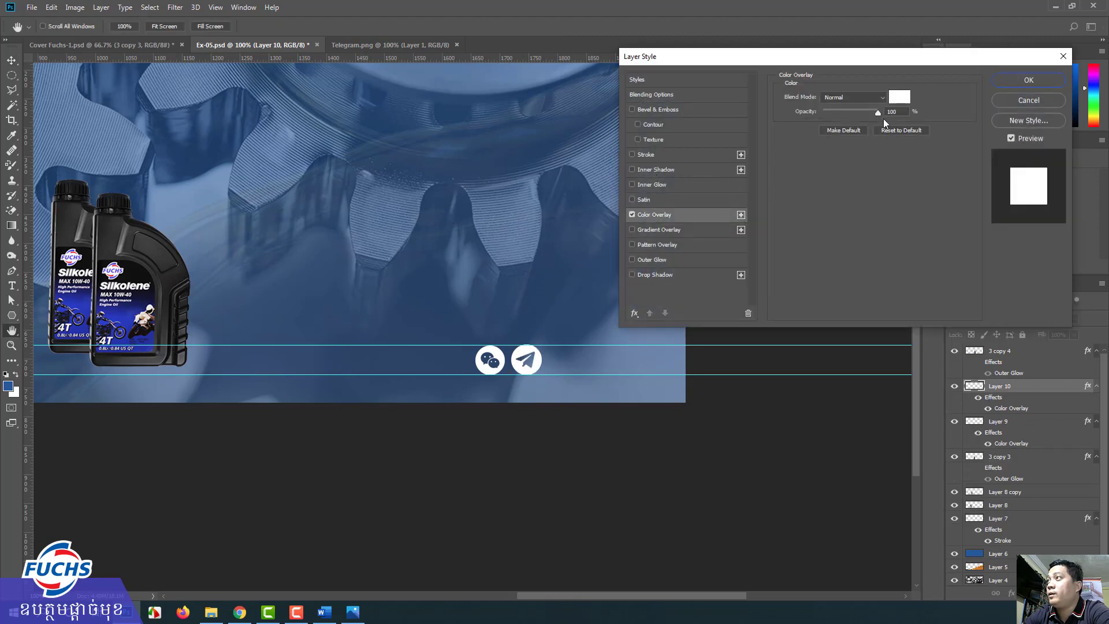
{"action": "left_click", "coordinate": [1028, 81]}
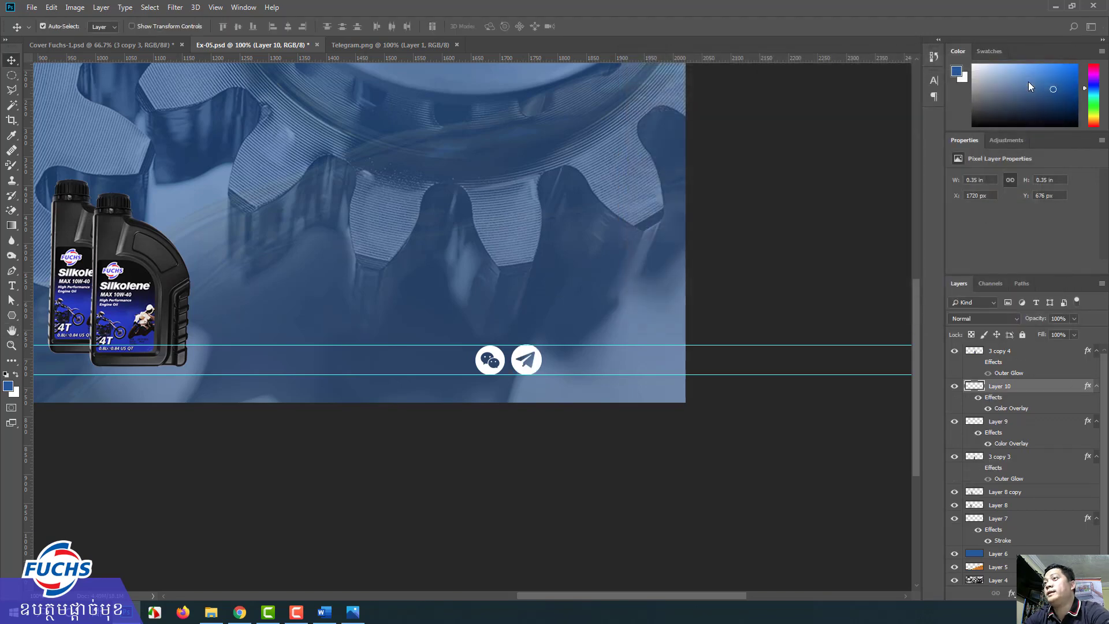
{"action": "key", "text": "ctrl+0"}
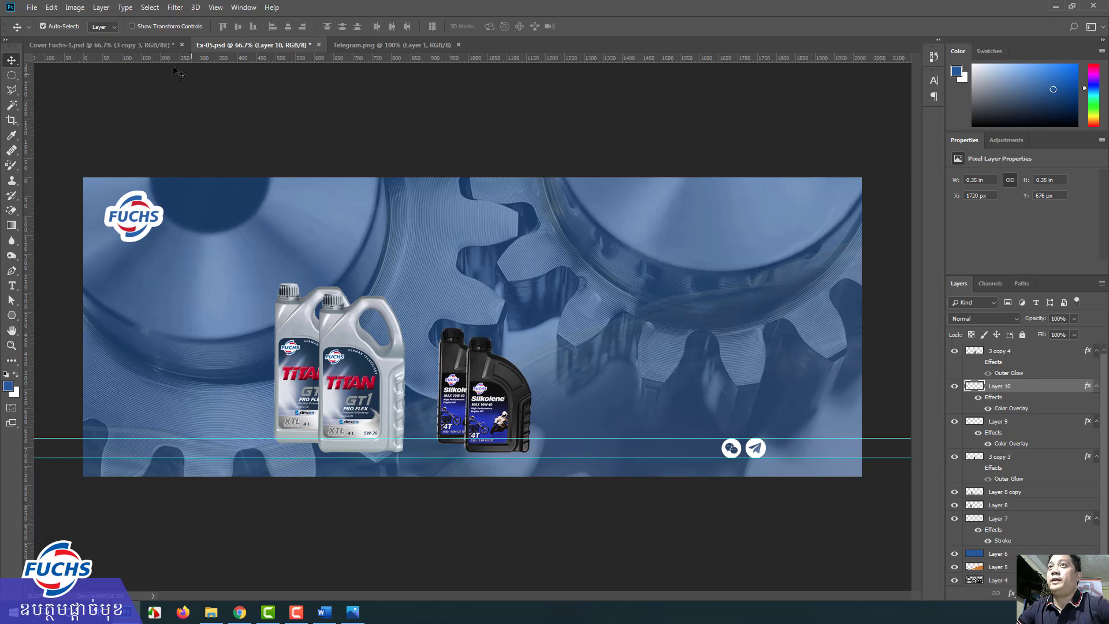
Compare the purple Cover Fuchs-1 design with Ex-05, checking the Exercise-05 folder in between
{"action": "left_click", "coordinate": [147, 46]}
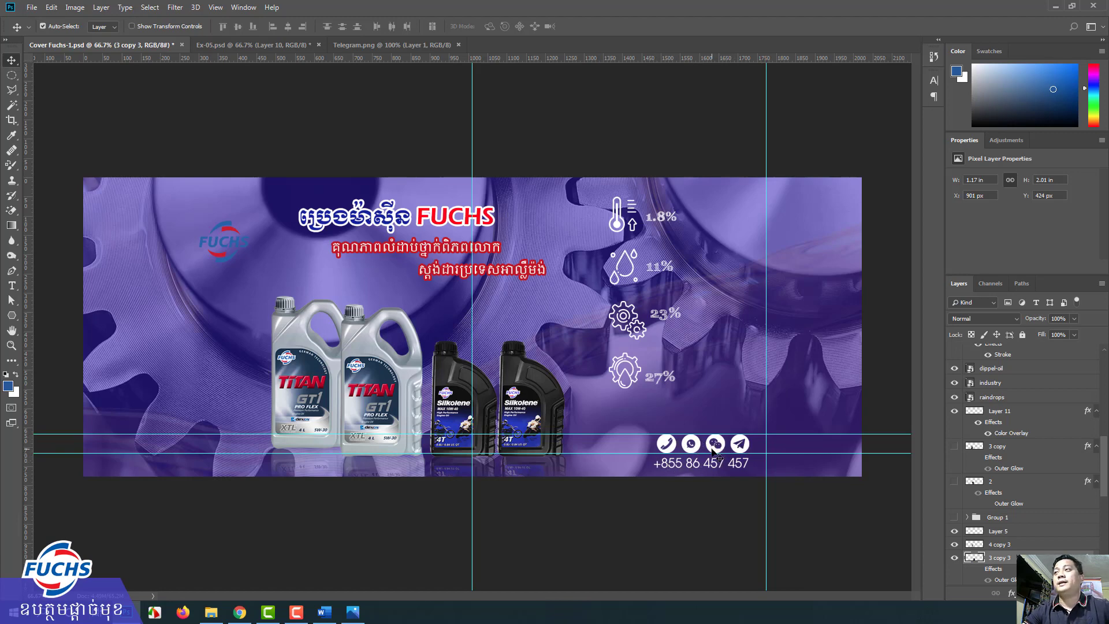
{"action": "left_click", "coordinate": [249, 47]}
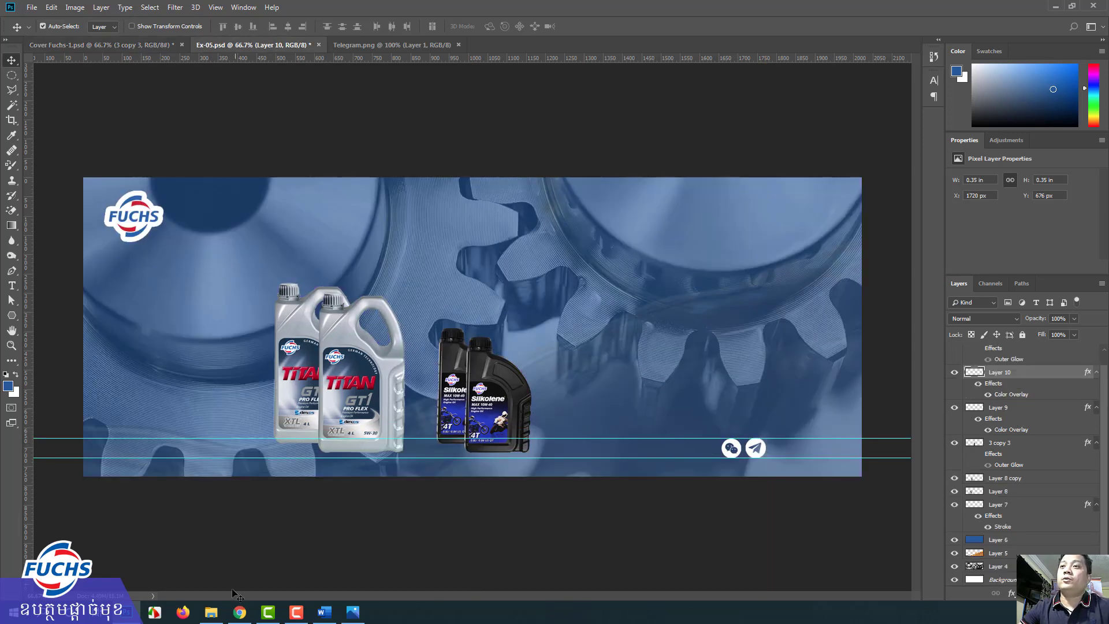
{"action": "left_click", "coordinate": [212, 613]}
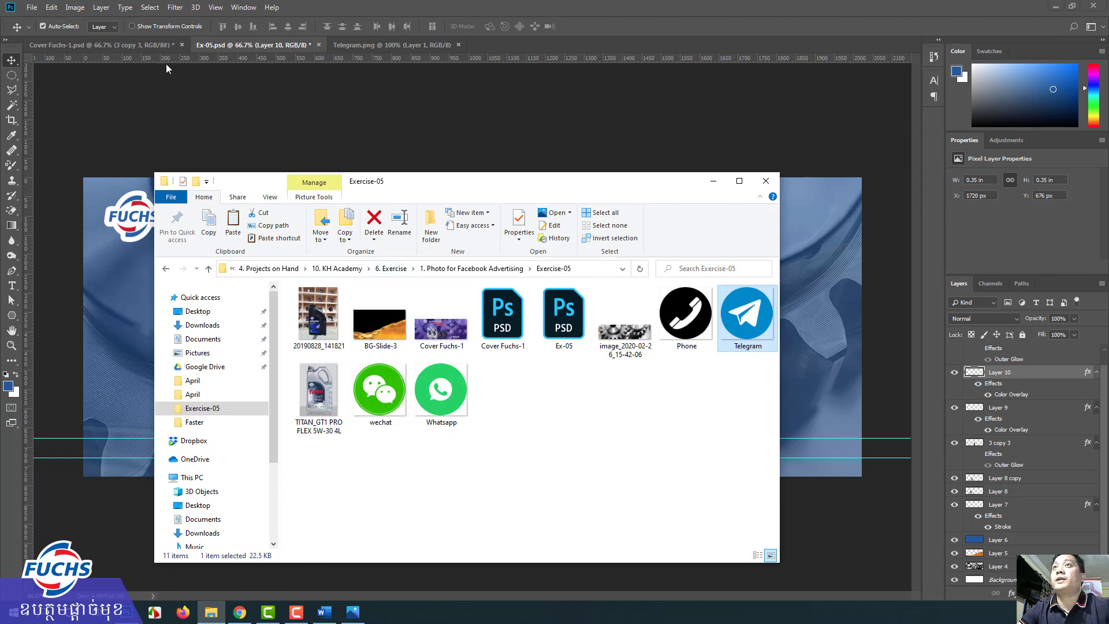
{"action": "left_click", "coordinate": [154, 46]}
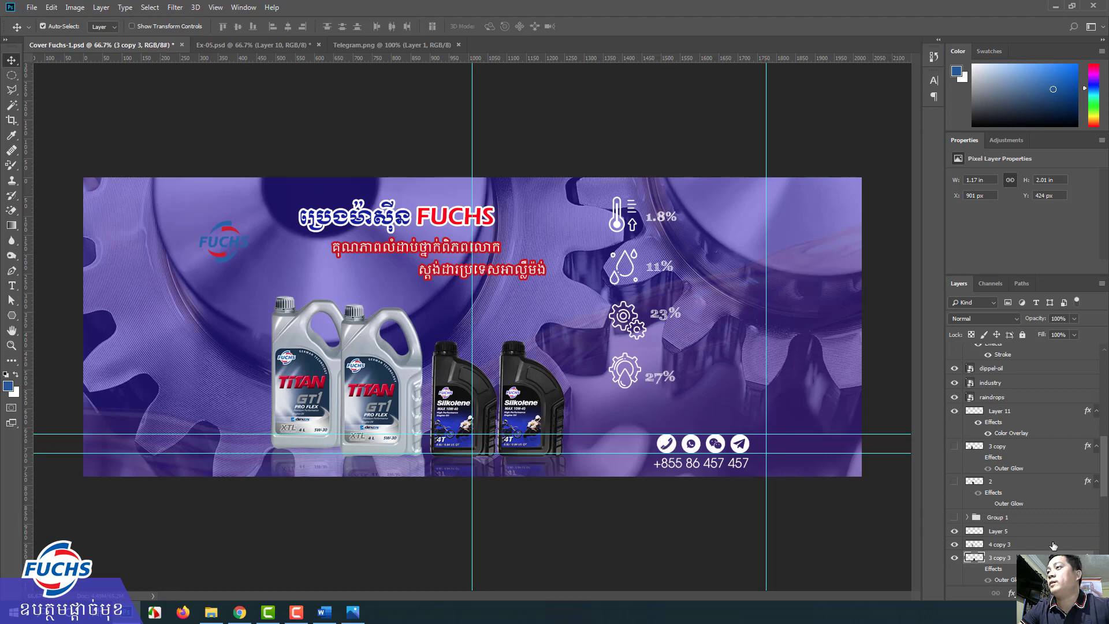
{"action": "left_click", "coordinate": [665, 450]}
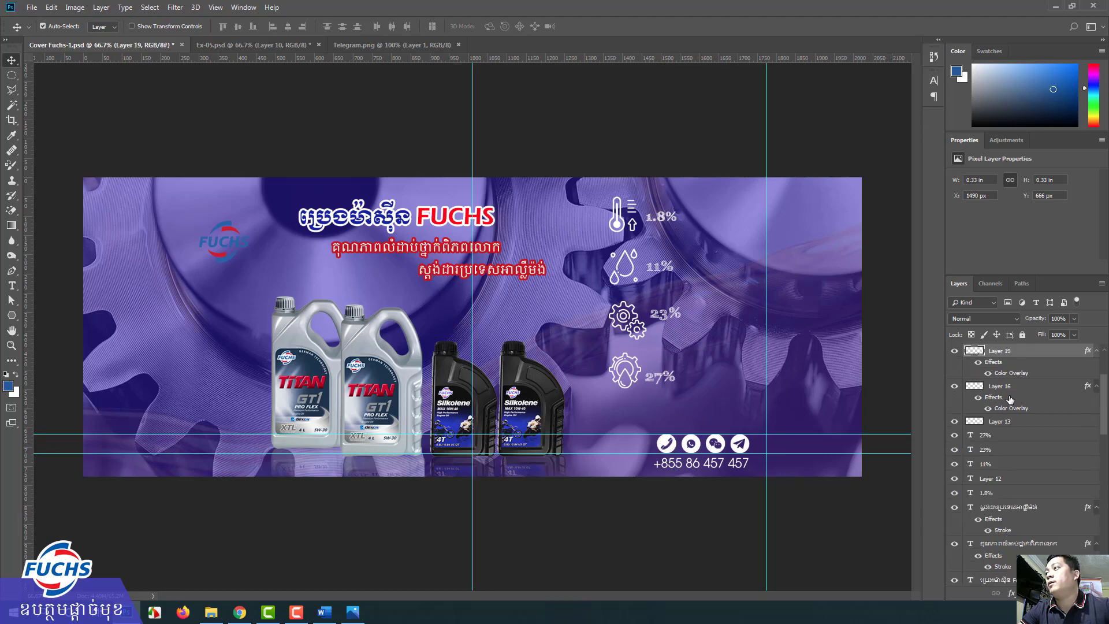
{"action": "double_click", "coordinate": [1088, 352]}
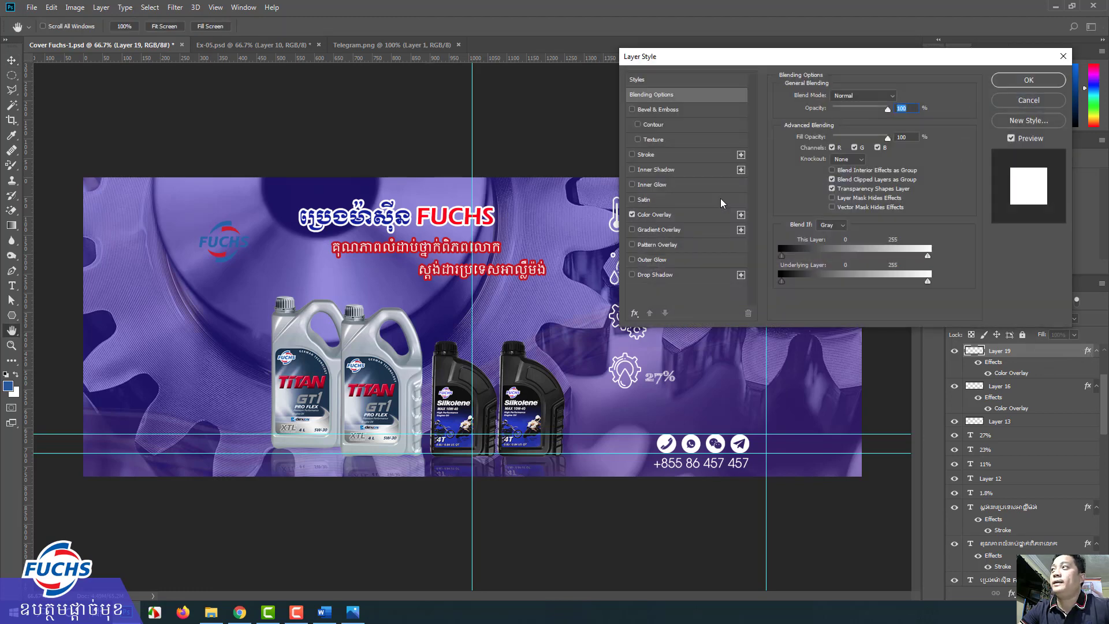
{"action": "left_click", "coordinate": [1020, 82]}
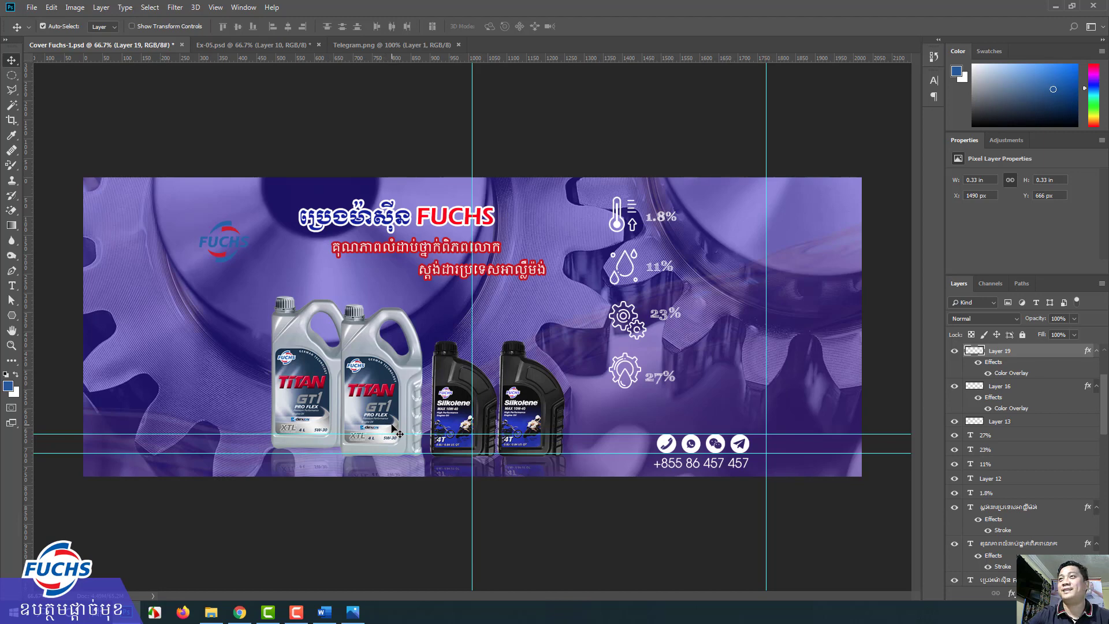
Shift the front TITAN bottle right and raise the left TITAN bottle about 15 px
{"action": "left_click", "coordinate": [254, 45]}
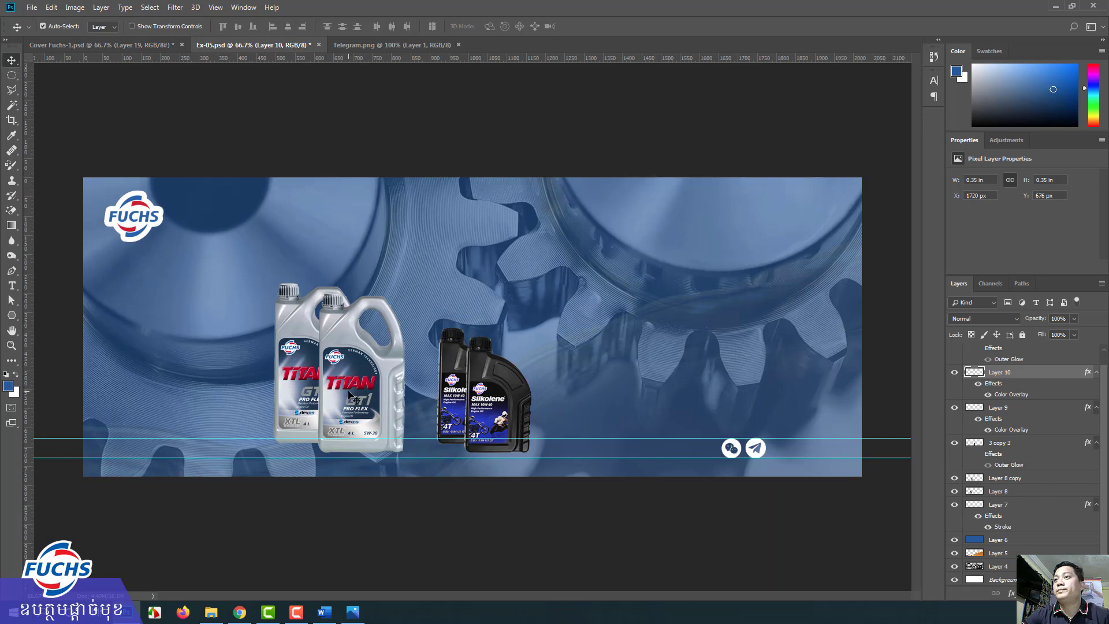
{"action": "left_click_drag", "start_coordinate": [350, 394], "coordinate": [362, 393]}
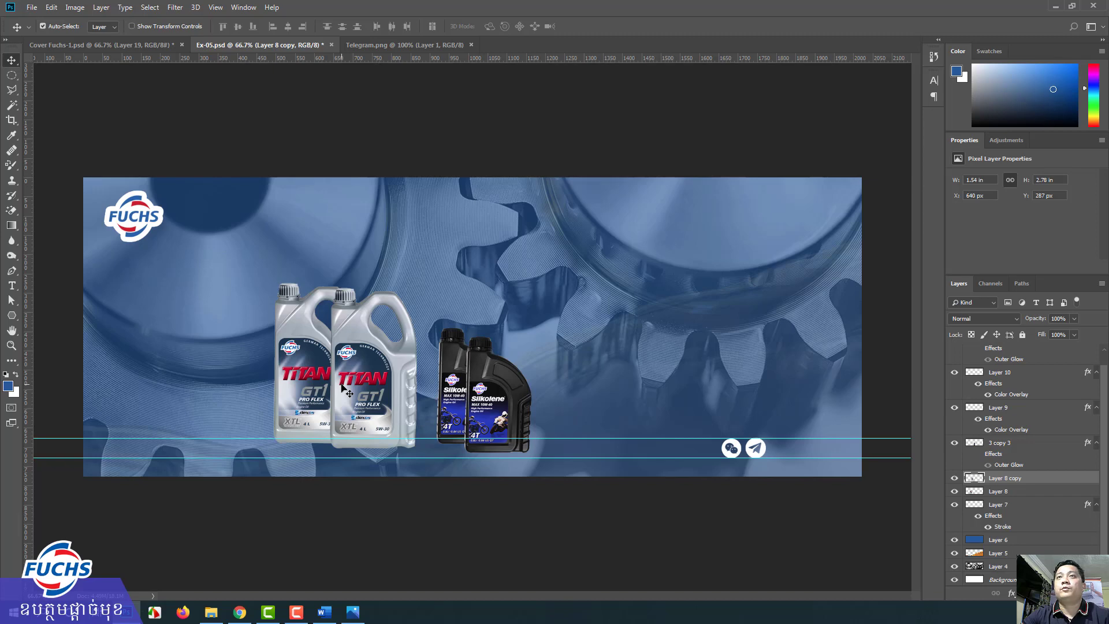
{"action": "left_click", "coordinate": [101, 45]}
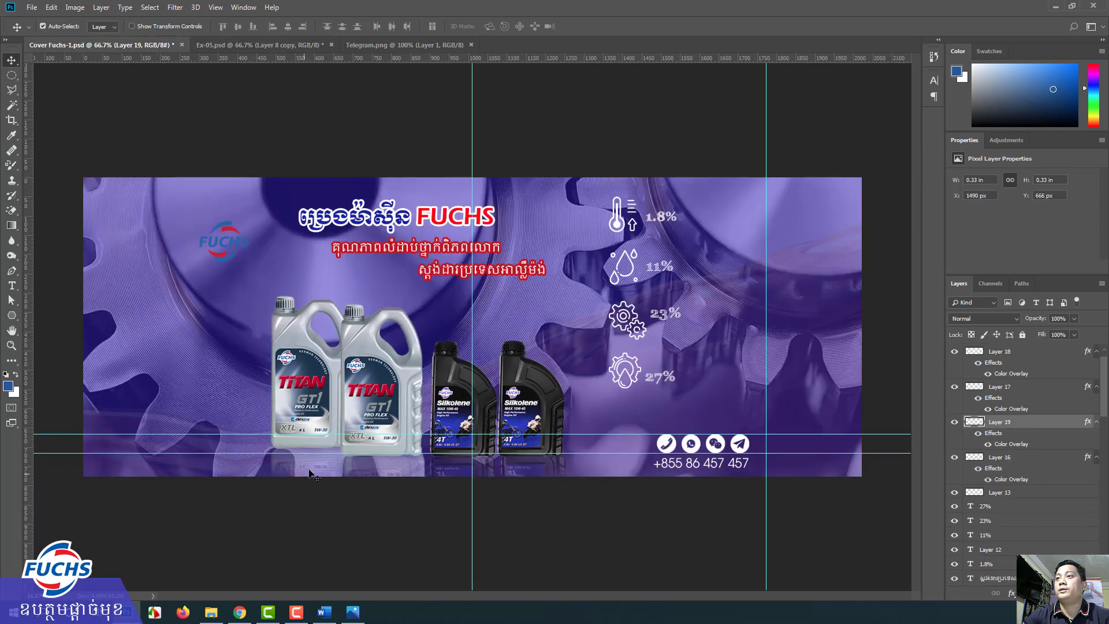
{"action": "left_click", "coordinate": [239, 47]}
{"action": "left_click", "coordinate": [308, 367]}
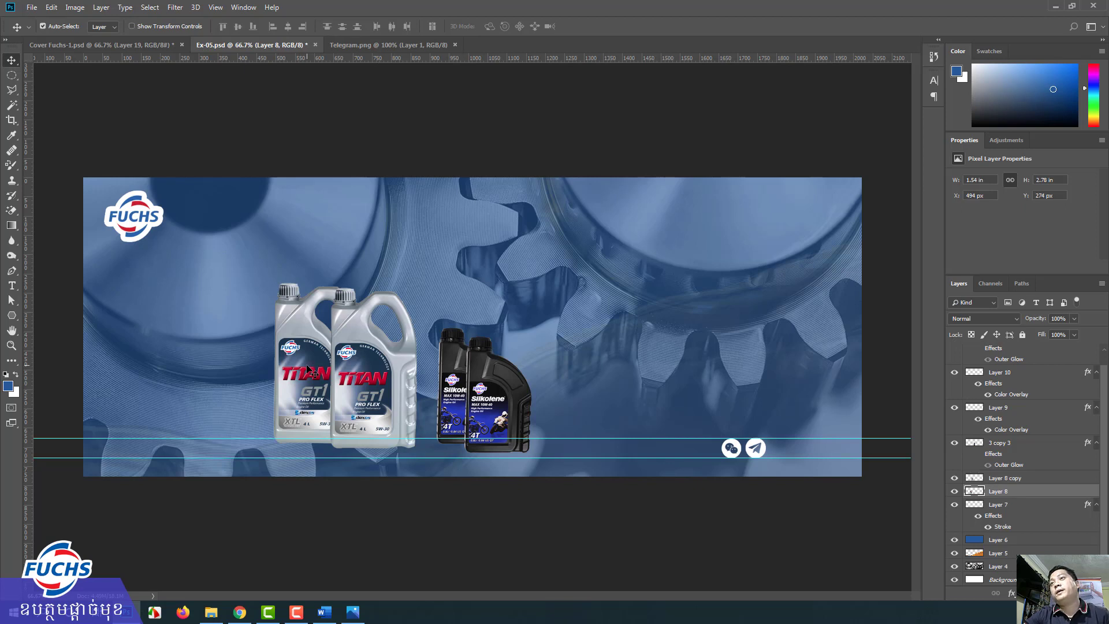
{"action": "left_click_drag", "start_coordinate": [307, 370], "coordinate": [297, 352]}
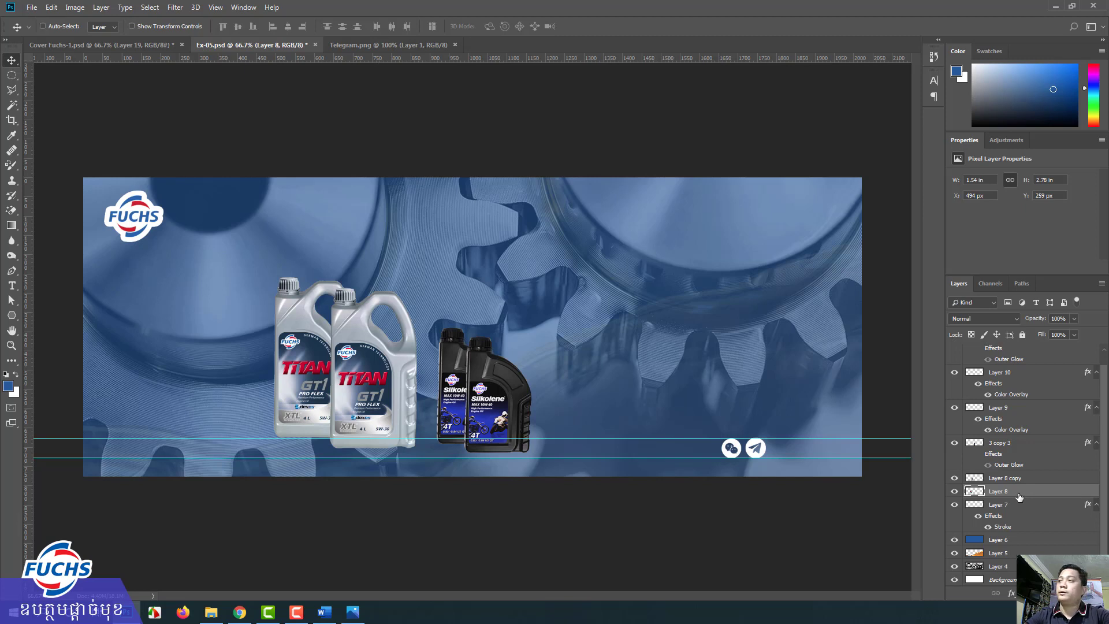
Duplicate the left TITAN bottle layer, toggle visibility to check the copy, and select Layer 8
{"action": "key", "text": "ctrl+j"}
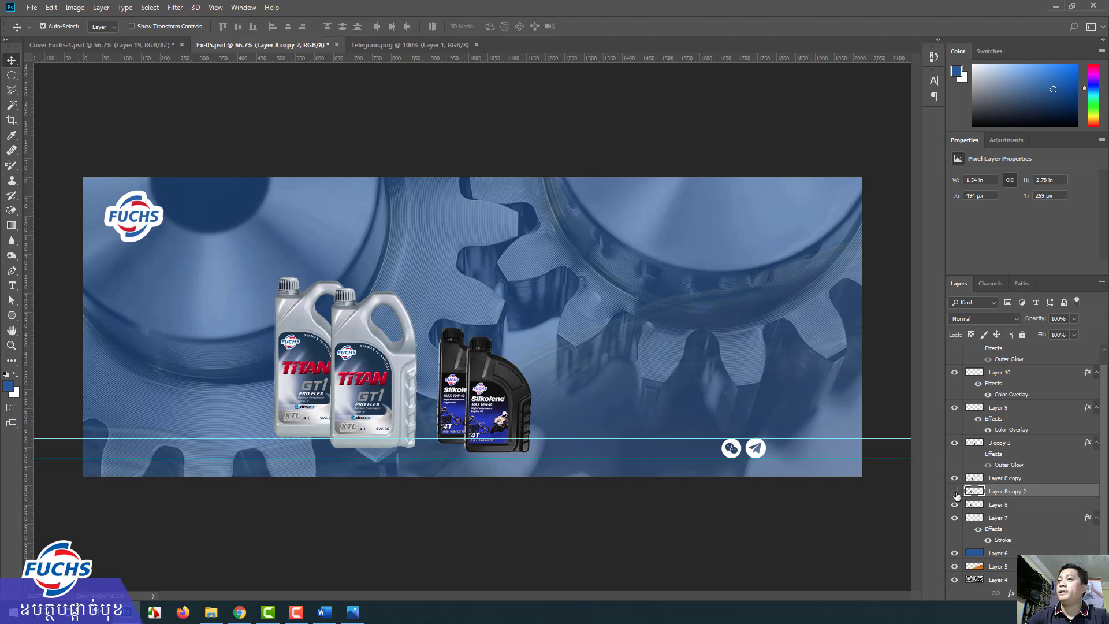
{"action": "left_click", "coordinate": [955, 491]}
{"action": "left_click", "coordinate": [955, 505]}
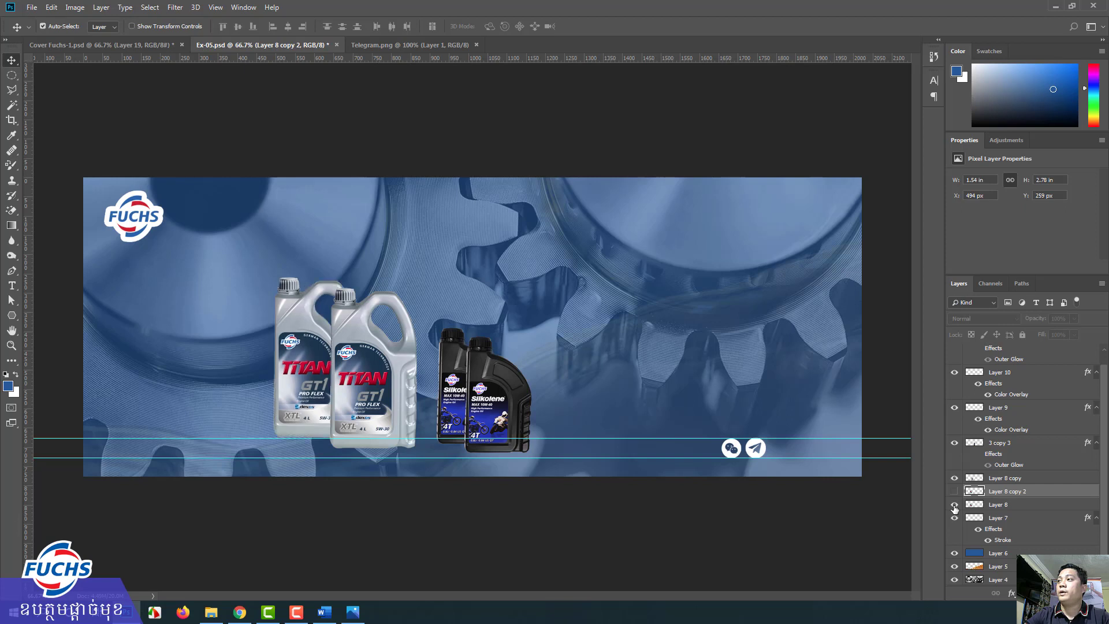
{"action": "left_click", "coordinate": [955, 505]}
{"action": "left_click", "coordinate": [954, 492]}
{"action": "left_click", "coordinate": [954, 491]}
{"action": "left_click", "coordinate": [996, 506]}
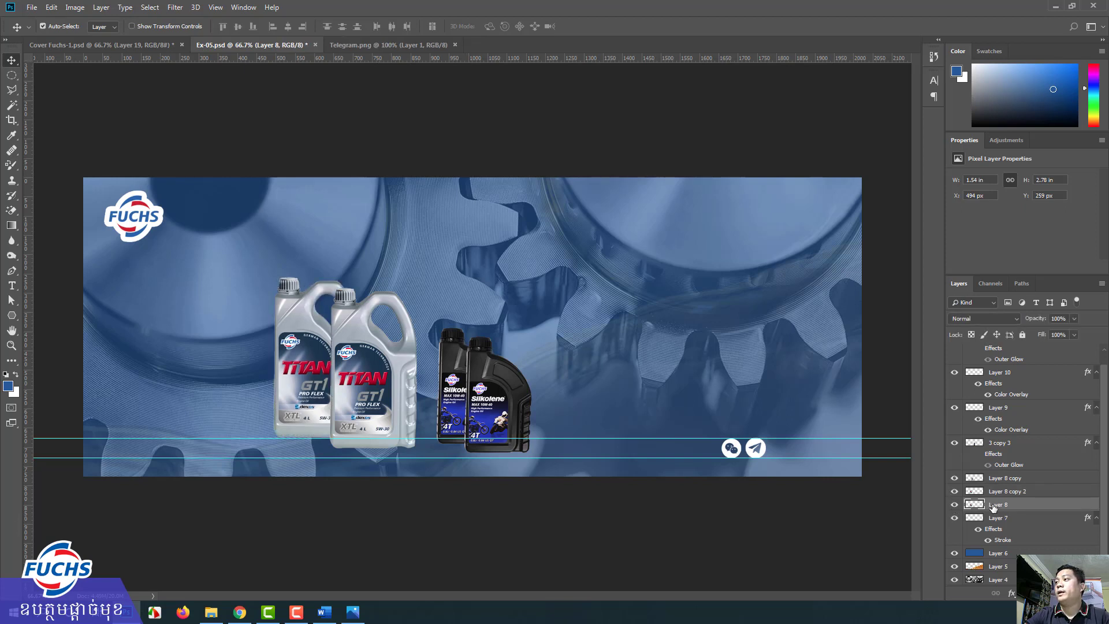
{"action": "key", "text": "ctrl+t"}
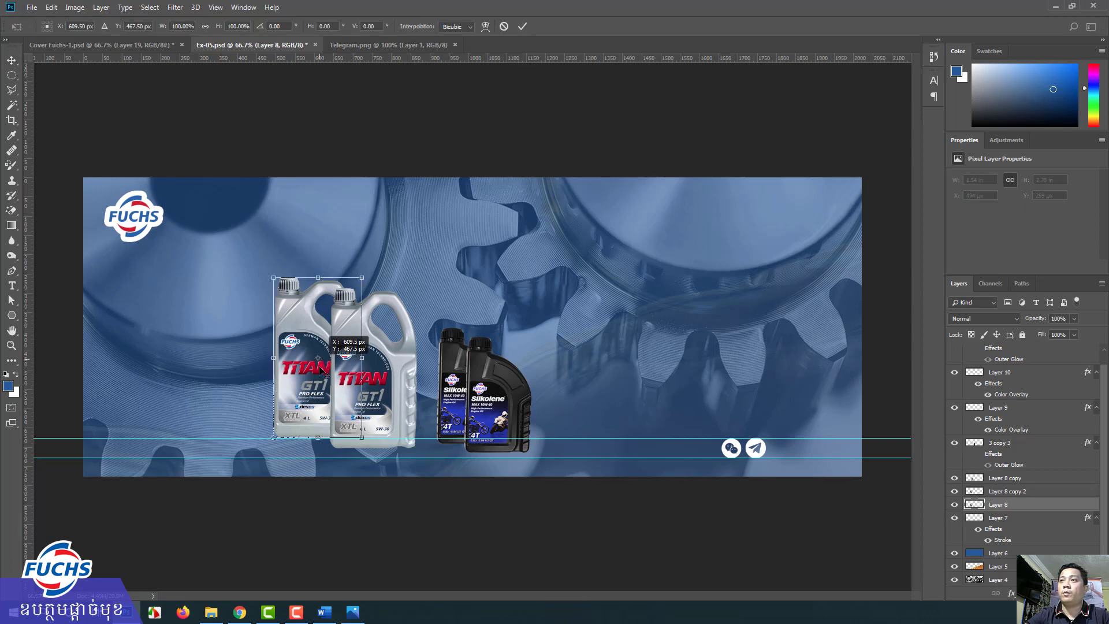
Flip the bottle copy vertically around its bottom edge to form the reflection
{"action": "left_click_drag", "start_coordinate": [320, 358], "coordinate": [319, 437]}
{"action": "right_click", "coordinate": [318, 406]}
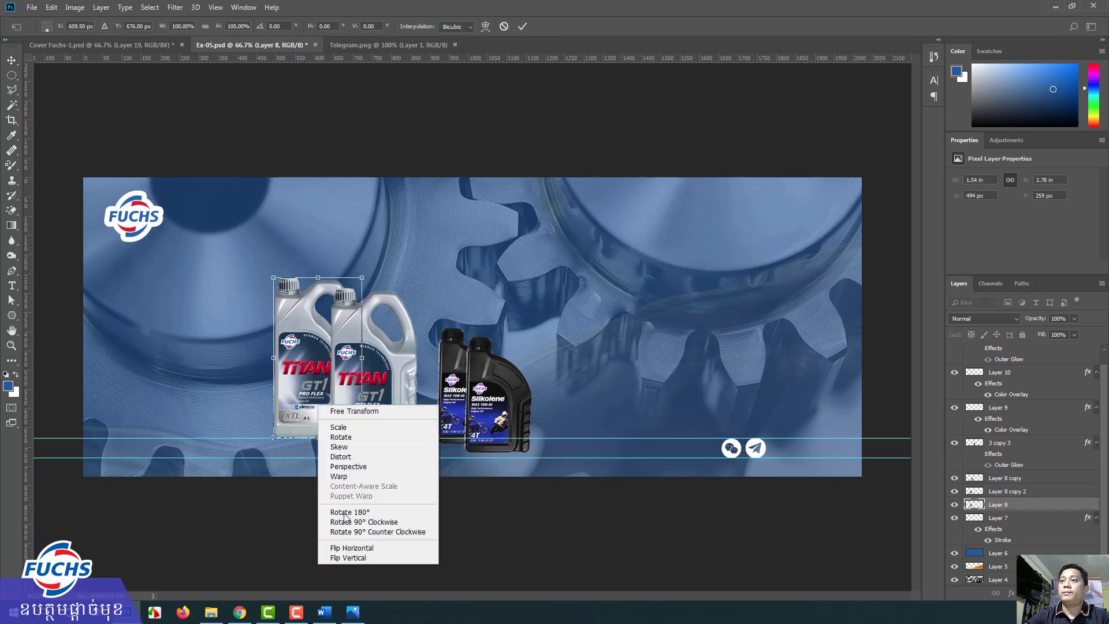
{"action": "left_click", "coordinate": [348, 557]}
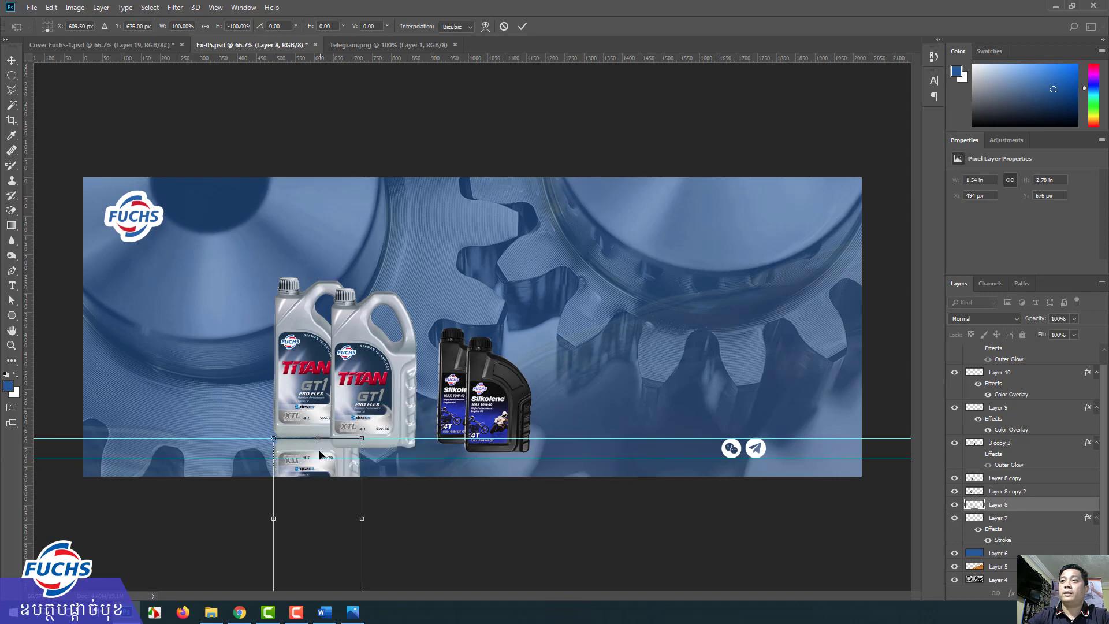
{"action": "key", "text": "Return"}
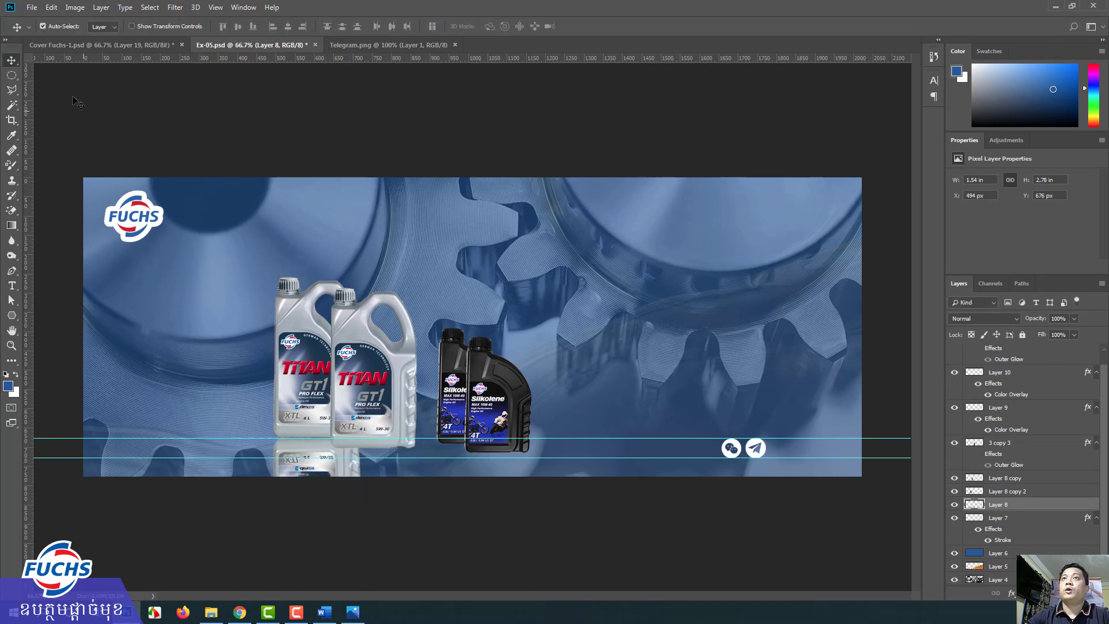
Fade the reflection's lower part by deleting a 35 px feathered rectangular selection
{"action": "left_click", "coordinate": [12, 75]}
{"action": "right_click", "coordinate": [12, 80]}
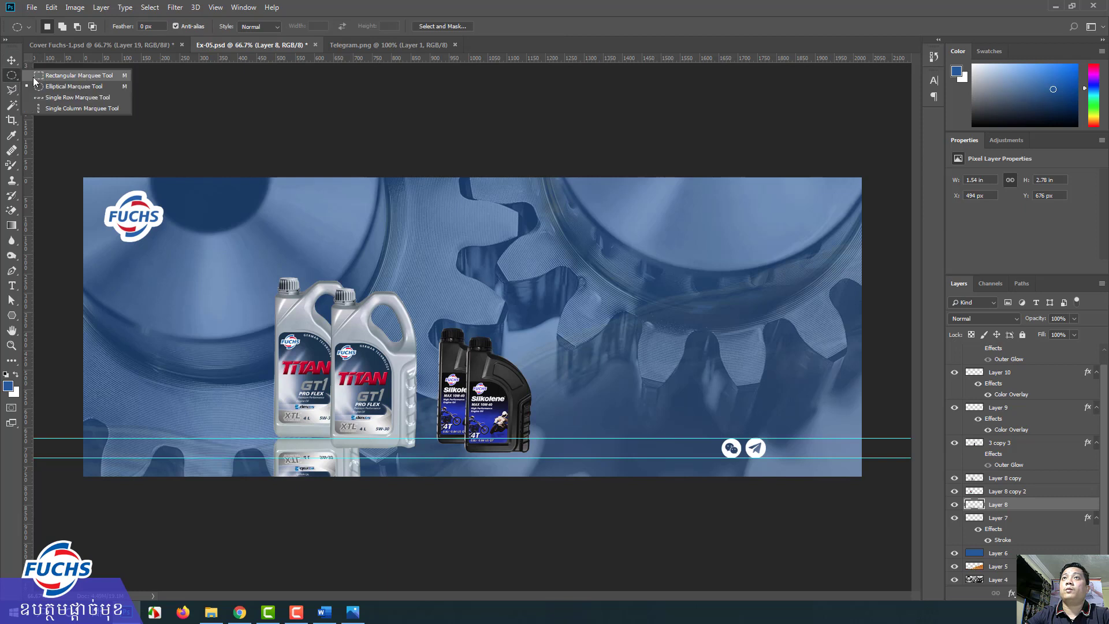
{"action": "left_click", "coordinate": [58, 74]}
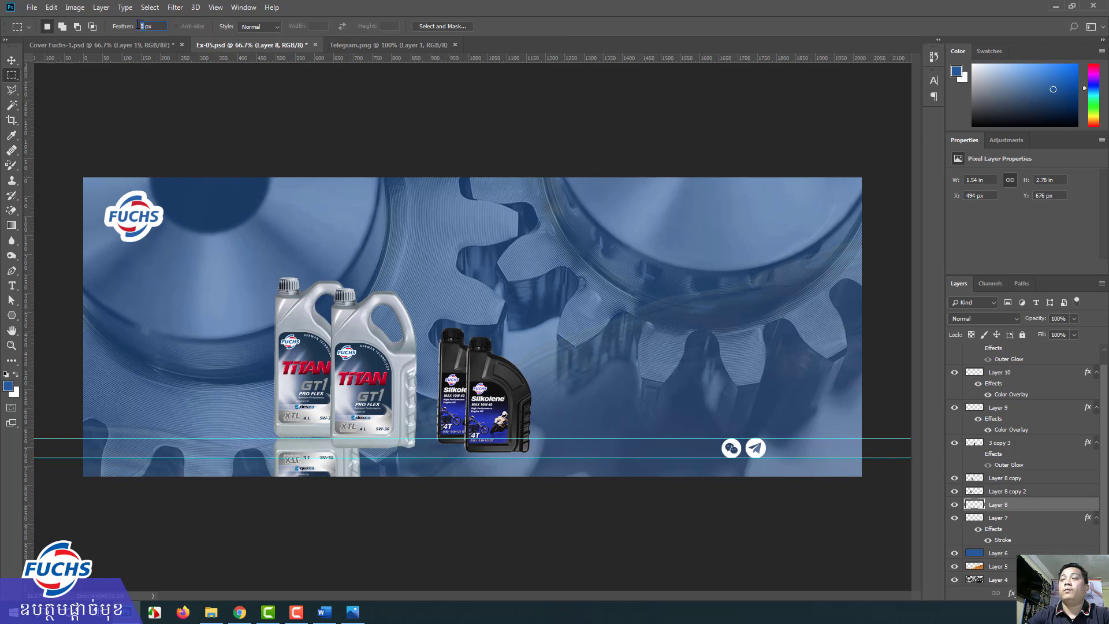
{"action": "type", "text": "35"}
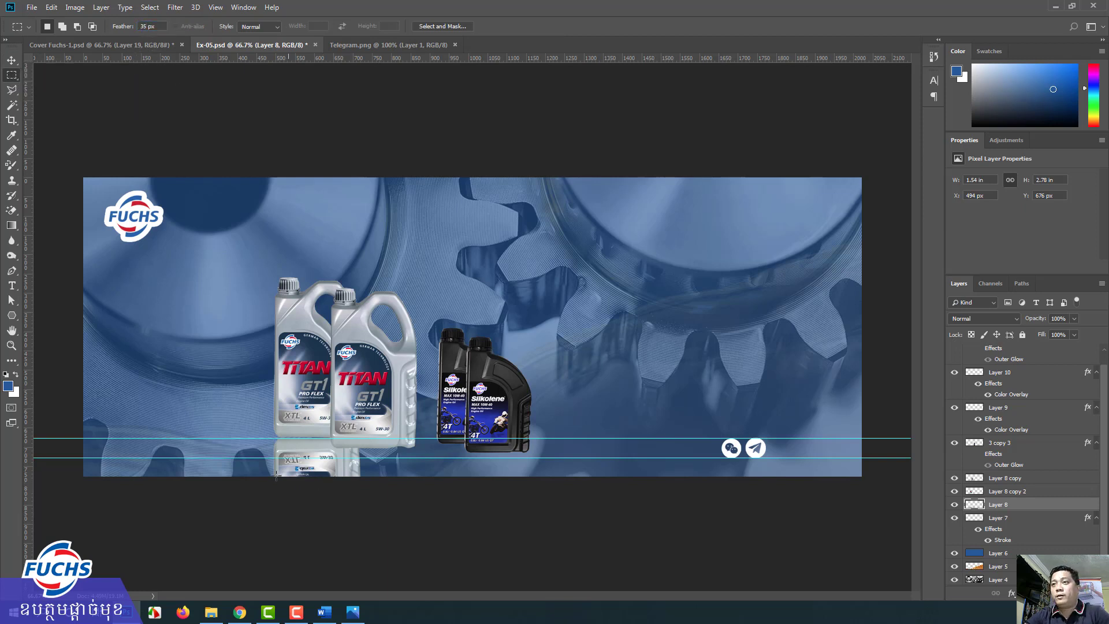
{"action": "left_click_drag", "start_coordinate": [264, 467], "coordinate": [392, 477]}
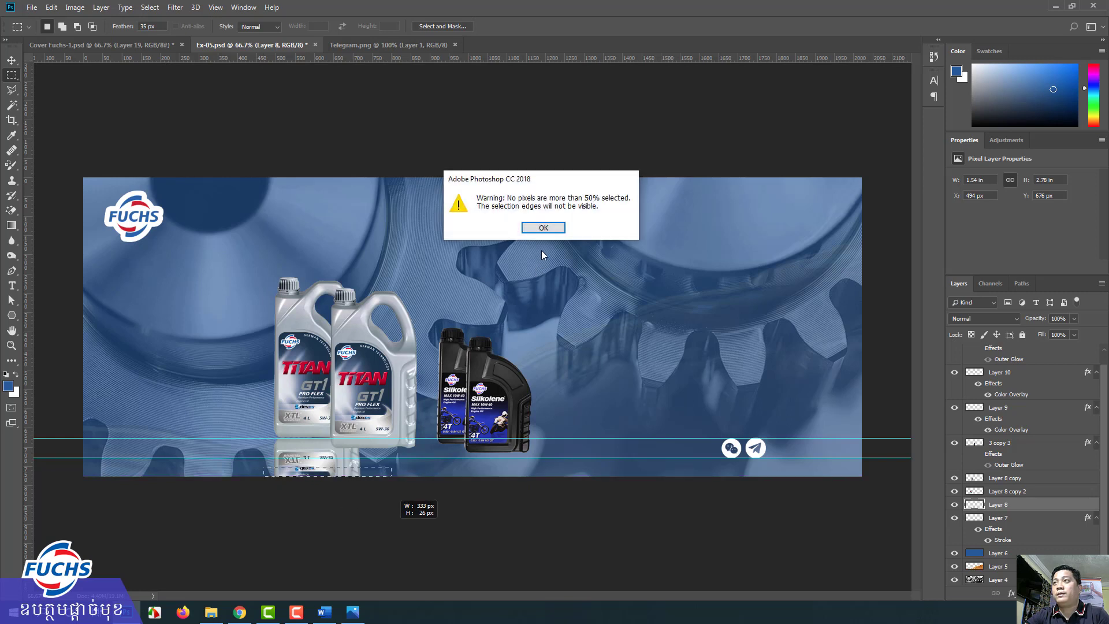
{"action": "left_click", "coordinate": [543, 228]}
{"action": "left_click_drag", "start_coordinate": [206, 267], "coordinate": [549, 395]}
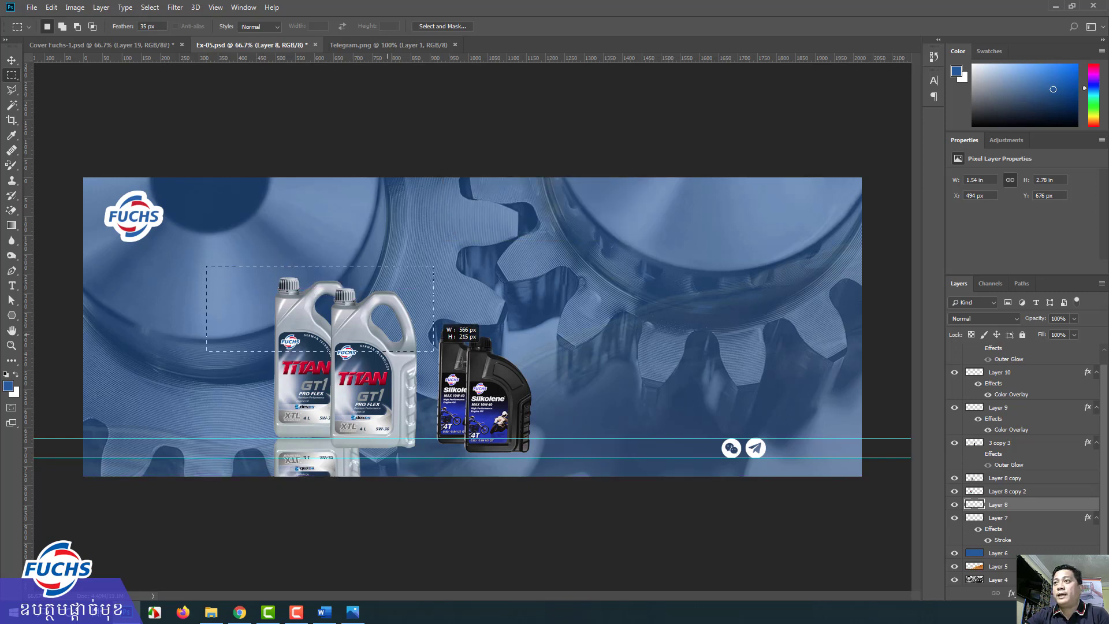
{"action": "left_click_drag", "start_coordinate": [465, 289], "coordinate": [415, 479]}
{"action": "key", "text": "Delete"}
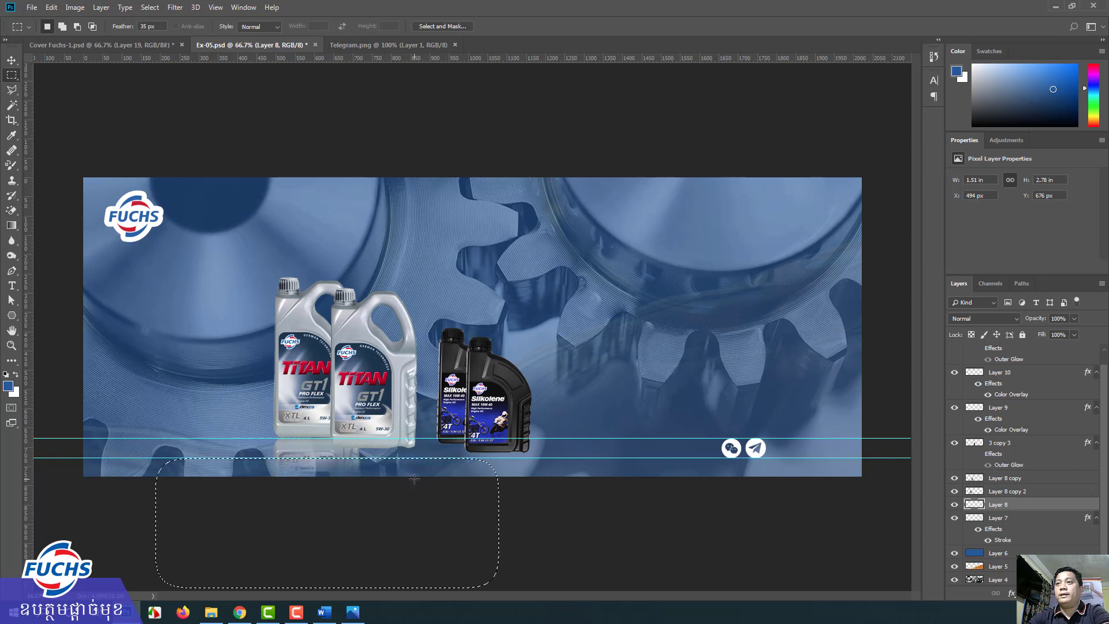
{"action": "key", "text": "Delete"}
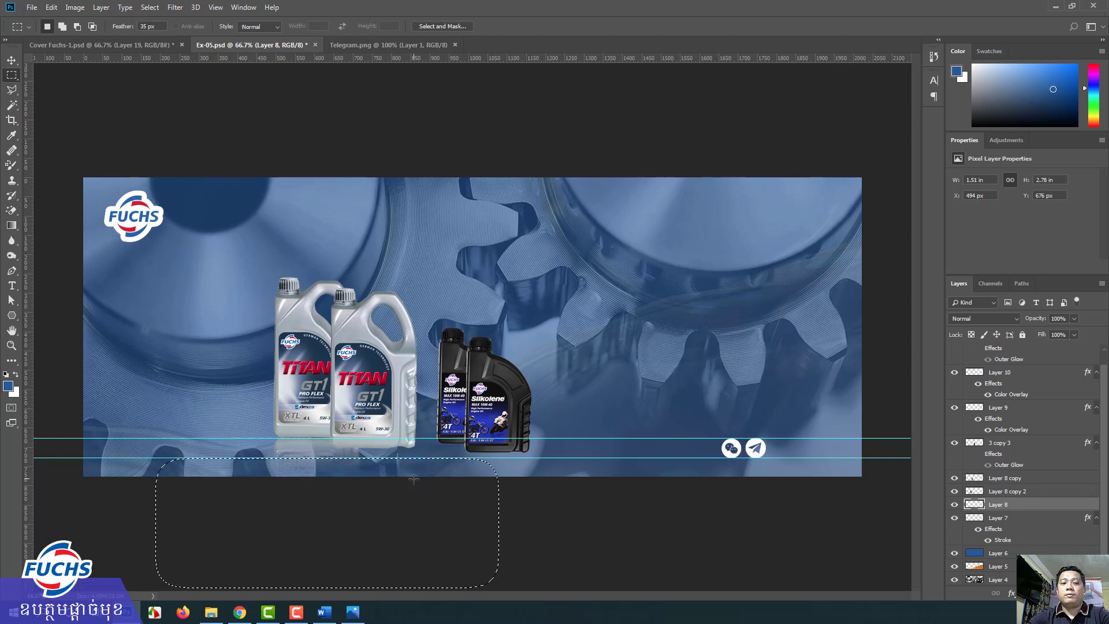
{"action": "key", "text": "ctrl+d"}
{"action": "key", "text": "v"}
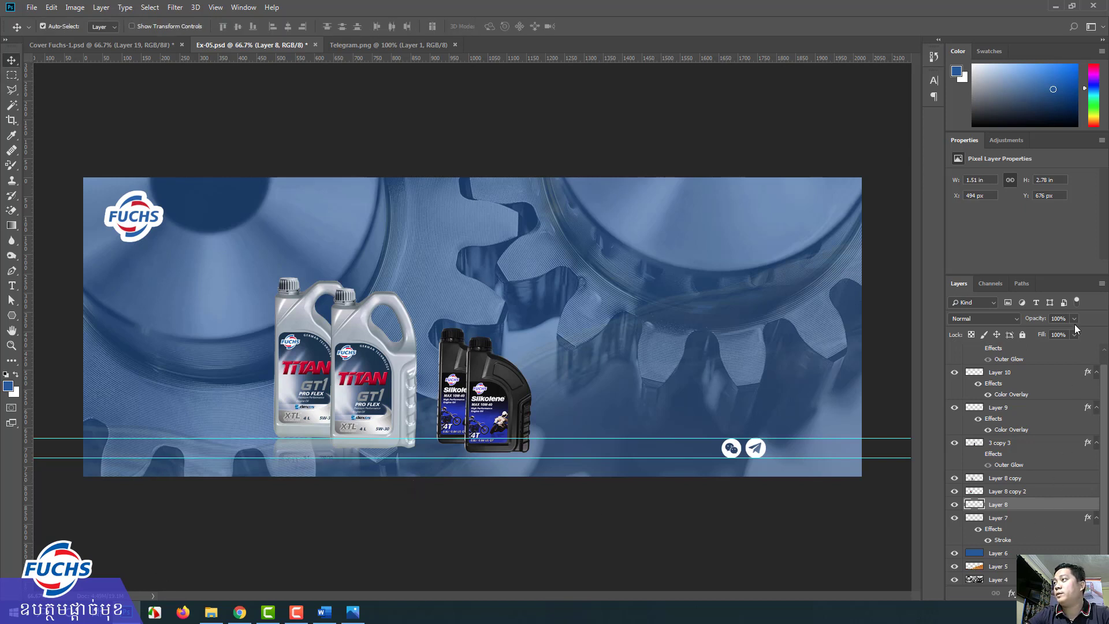
Set the reflection to 50% opacity and line it up beneath the left bottle
{"action": "left_click", "coordinate": [1049, 333]}
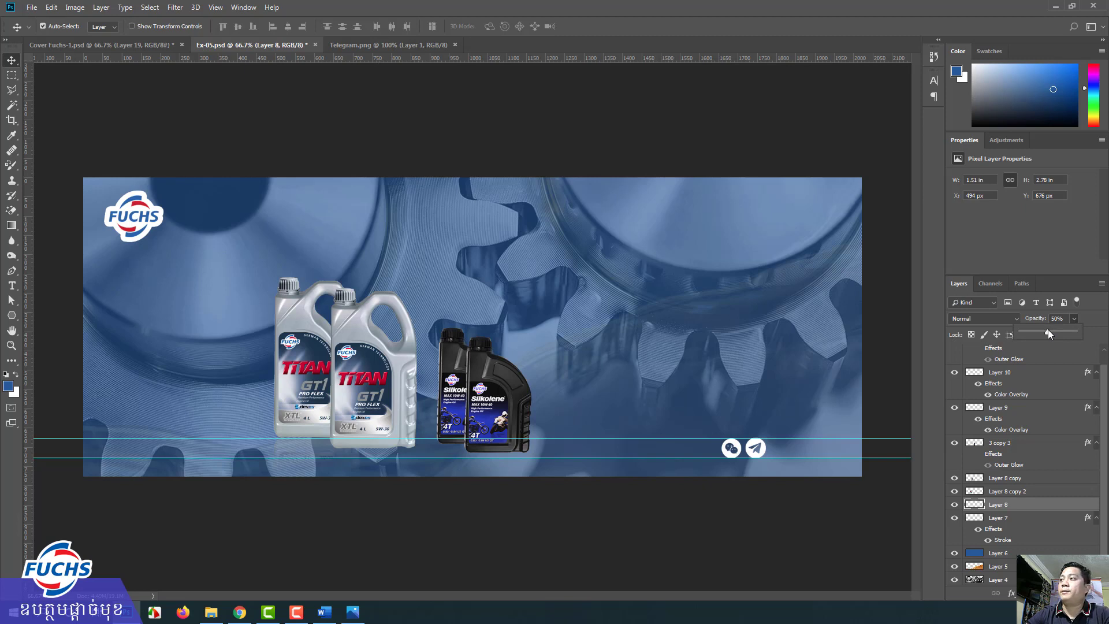
{"action": "left_click", "coordinate": [304, 458]}
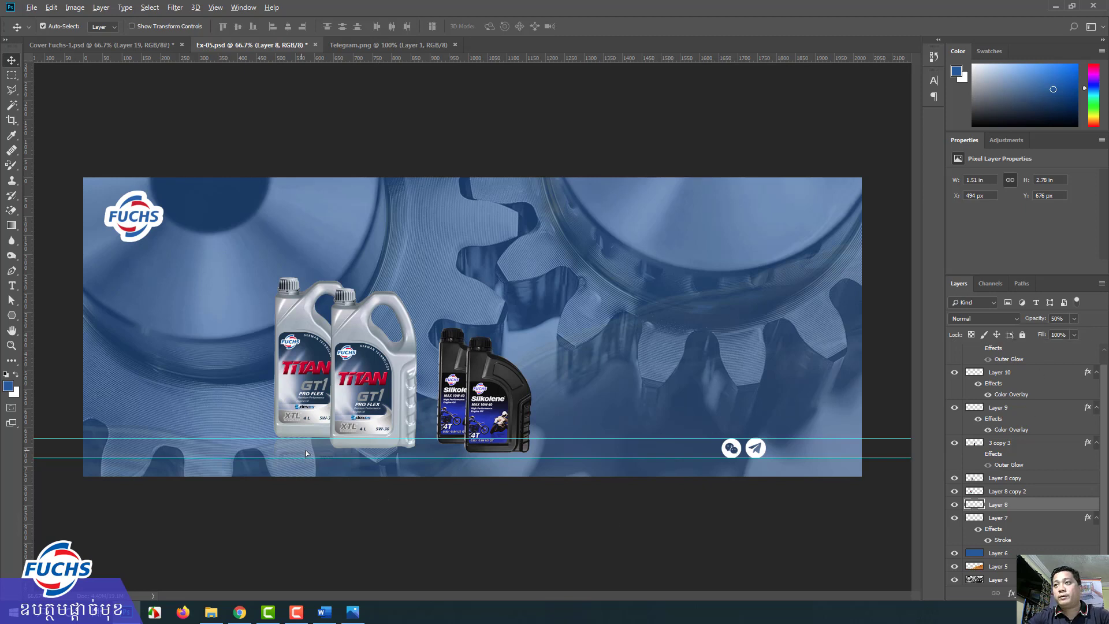
{"action": "left_click_drag", "start_coordinate": [306, 451], "coordinate": [364, 462]}
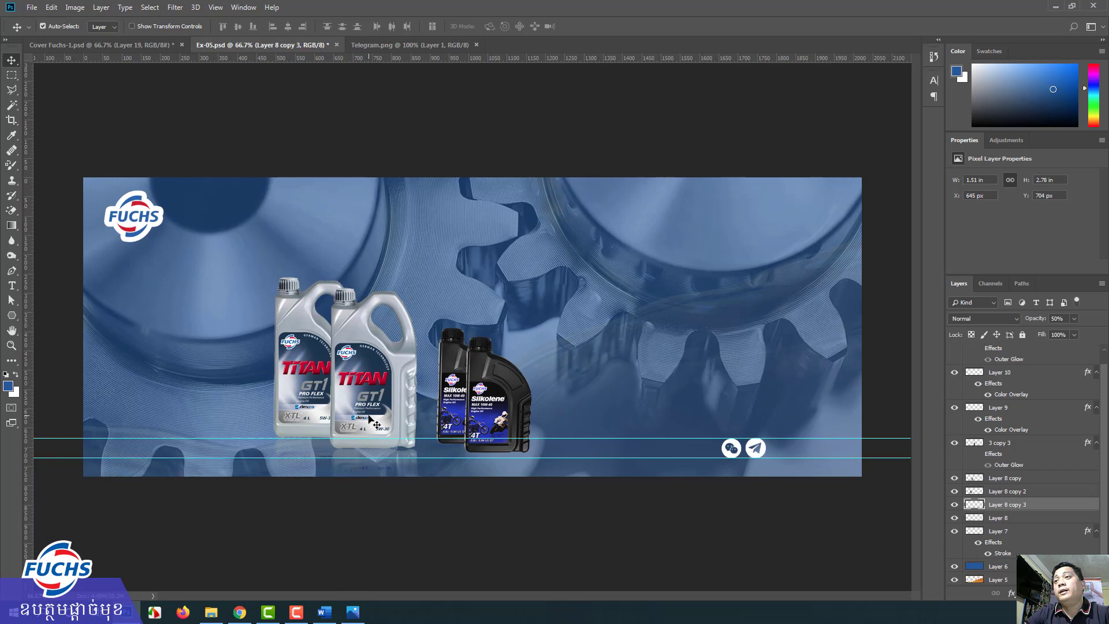
{"action": "left_click_drag", "start_coordinate": [305, 408], "coordinate": [297, 365]}
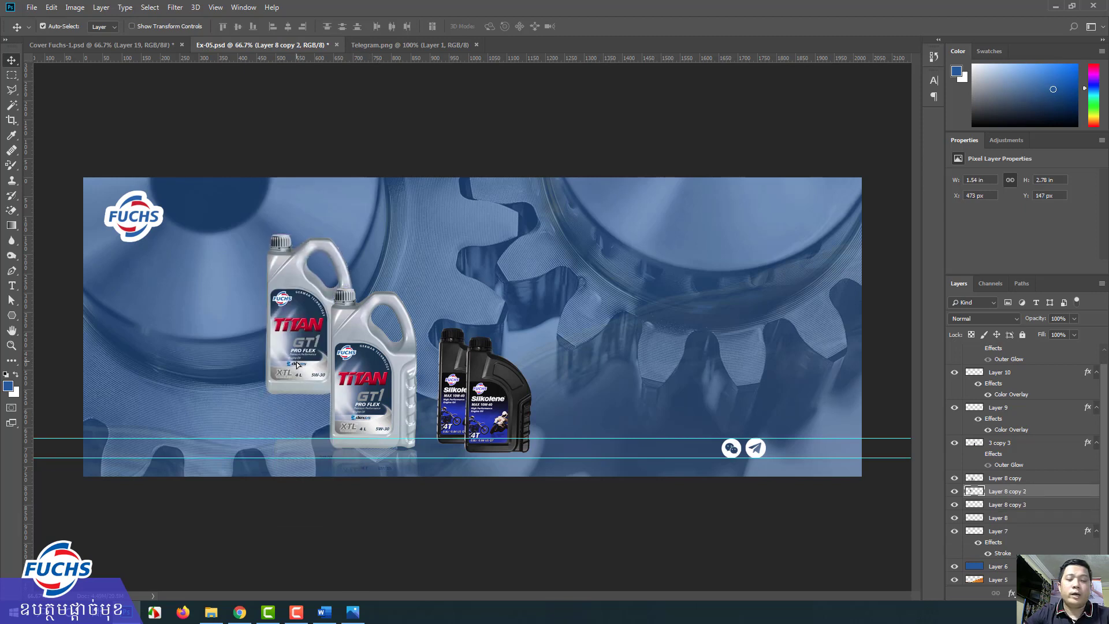
{"action": "key", "text": "ctrl+z"}
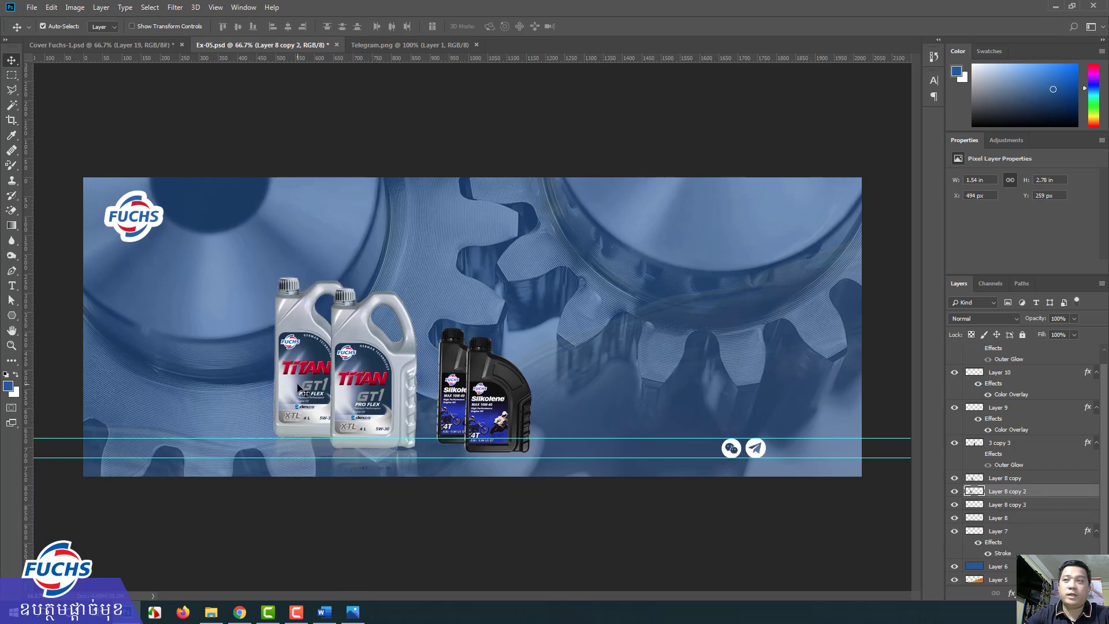
Link the left TITAN bottle with its reflection, move them together, and pick a Silkolene bottle
{"action": "mouse_move", "coordinate": [294, 449]}
{"action": "left_mouse_down"}
{"action": "mouse_move", "coordinate": [226, 308]}
{"action": "mouse_move", "coordinate": [306, 405]}
{"action": "left_mouse_up"}
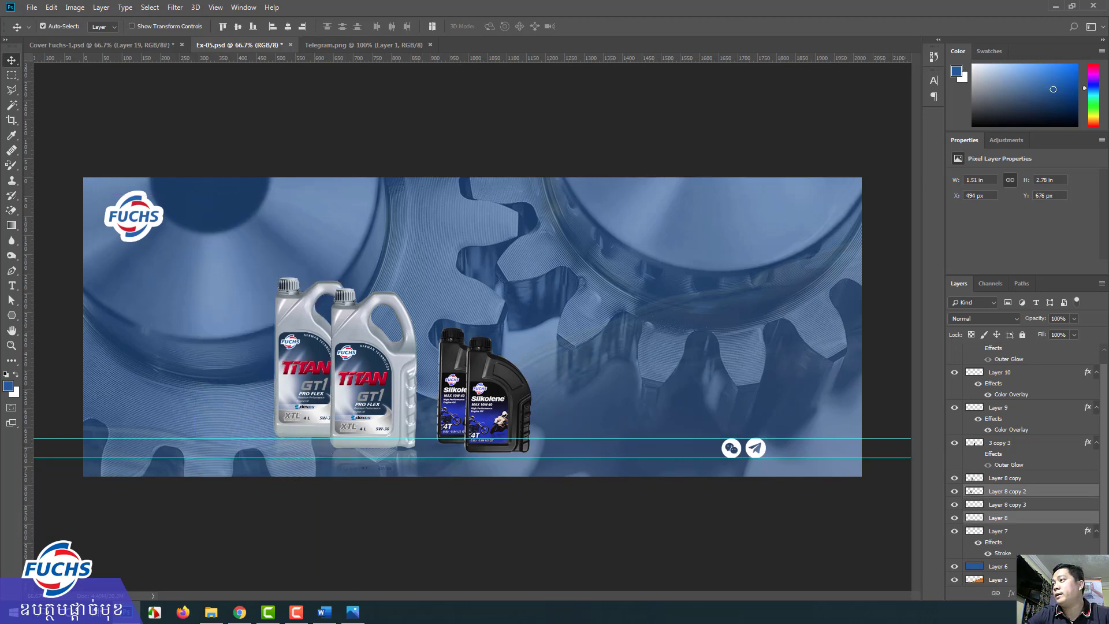
{"action": "left_click", "coordinate": [996, 594]}
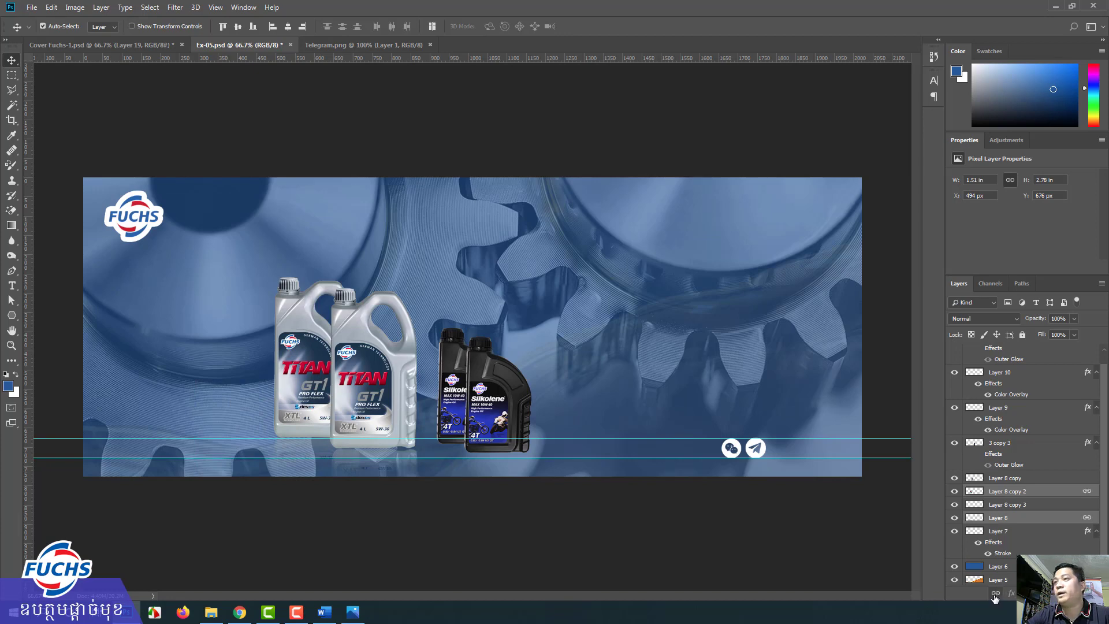
{"action": "mouse_move", "coordinate": [286, 412]}
{"action": "left_mouse_down"}
{"action": "mouse_move", "coordinate": [196, 392]}
{"action": "mouse_move", "coordinate": [274, 370]}
{"action": "left_mouse_up"}
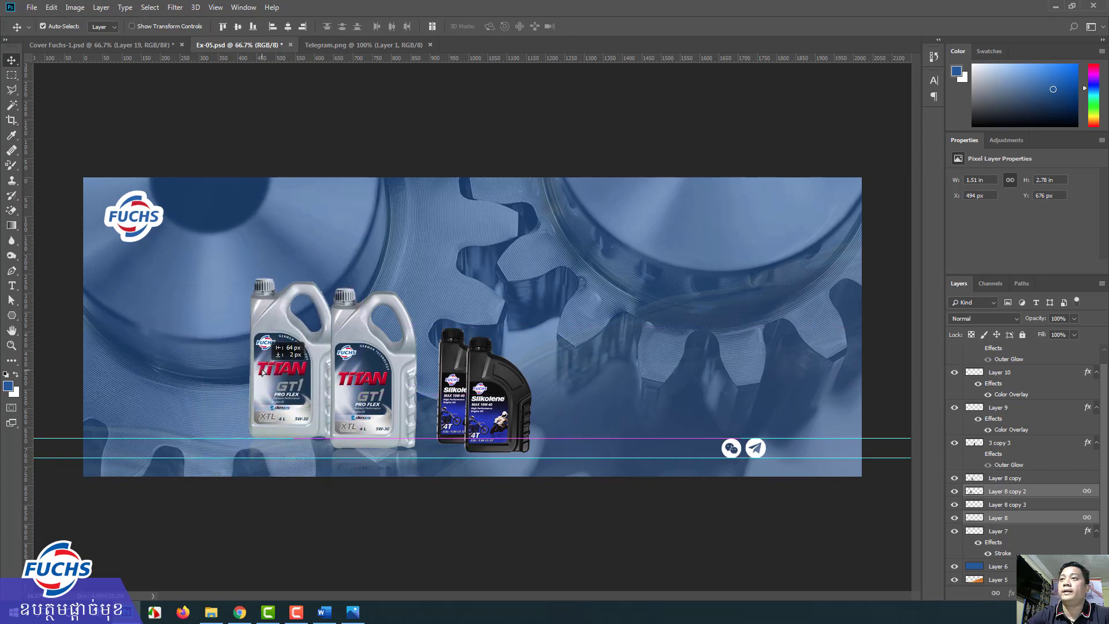
{"action": "left_click_drag", "start_coordinate": [284, 372], "coordinate": [283, 372]}
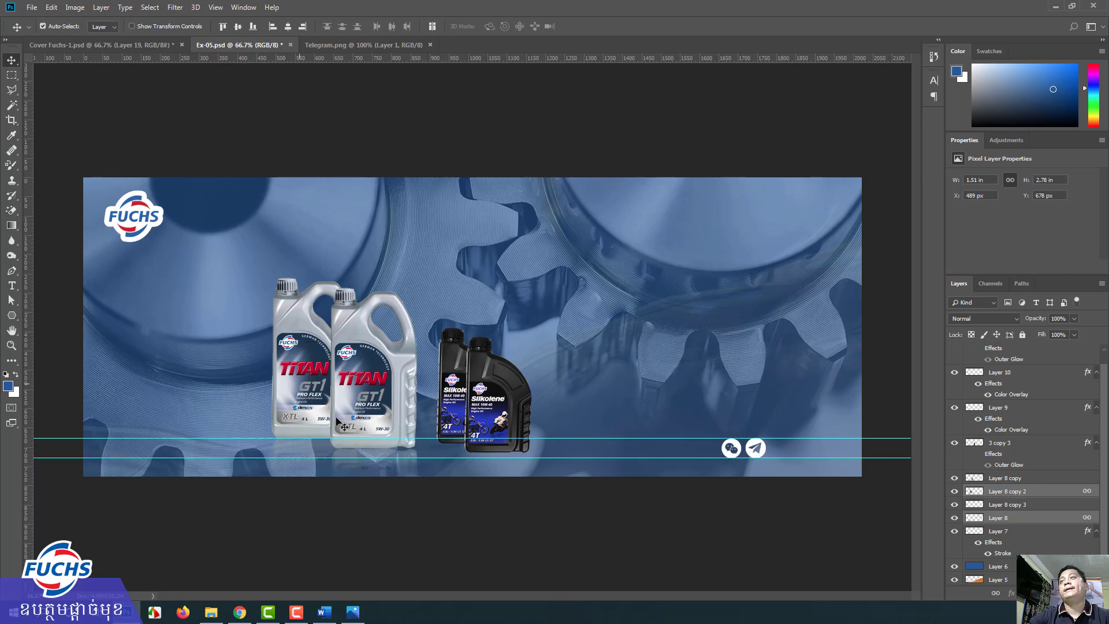
{"action": "left_click", "coordinate": [447, 407]}
{"action": "left_click", "coordinate": [492, 413]}
Select the other Silkolene bottle, then view the finished purple Cover Fuchs-1 banner
{"action": "left_click", "coordinate": [455, 408]}
{"action": "left_click", "coordinate": [490, 414]}
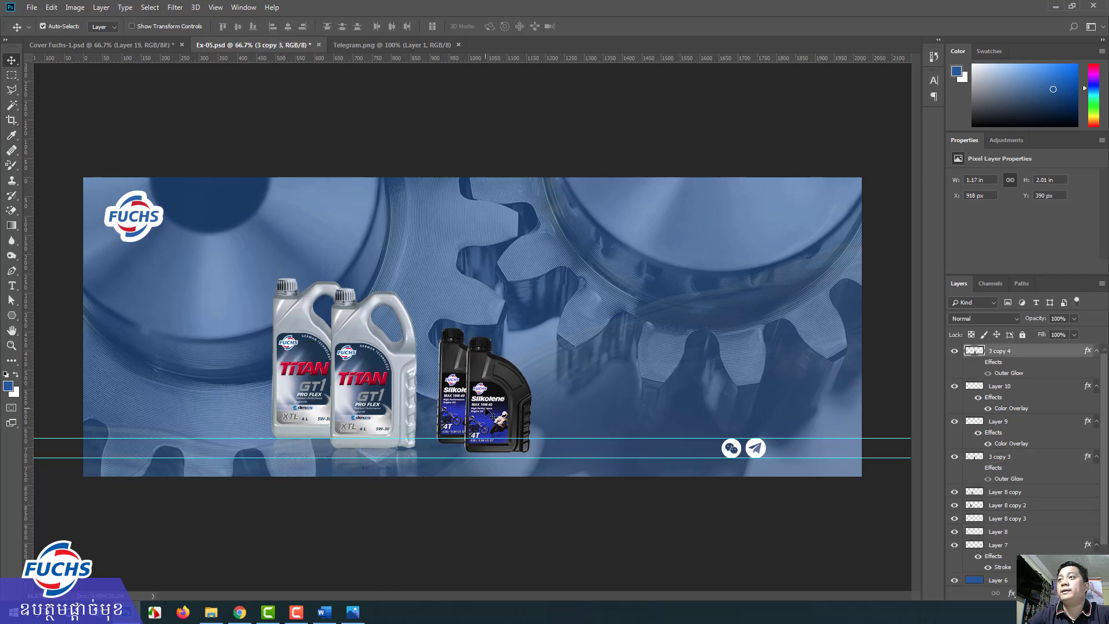
{"action": "left_click", "coordinate": [452, 405]}
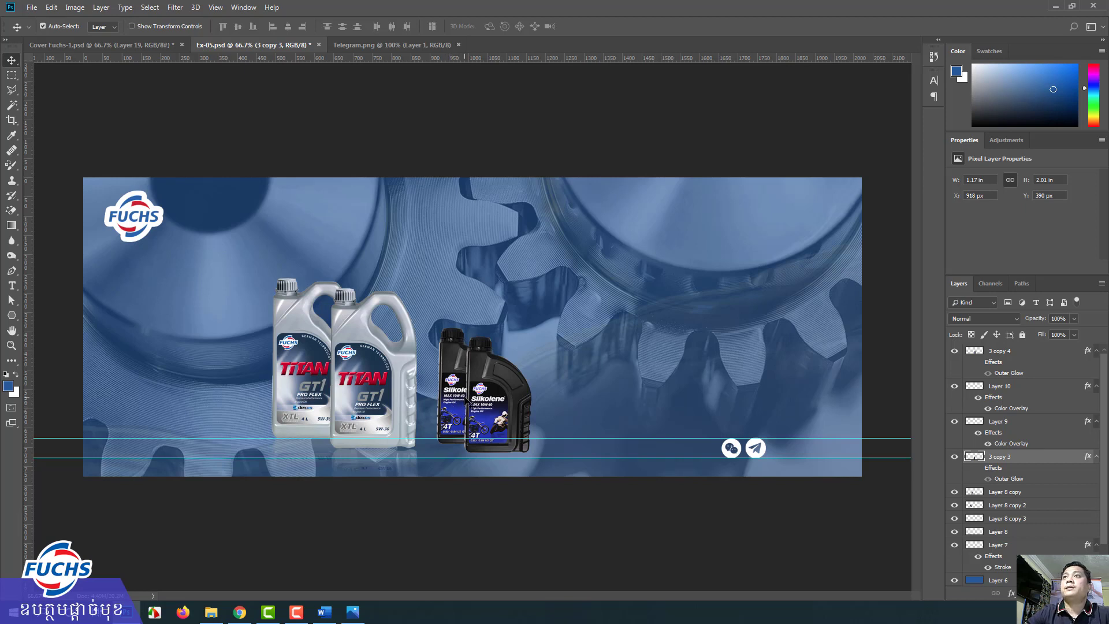
{"action": "left_click", "coordinate": [164, 46]}
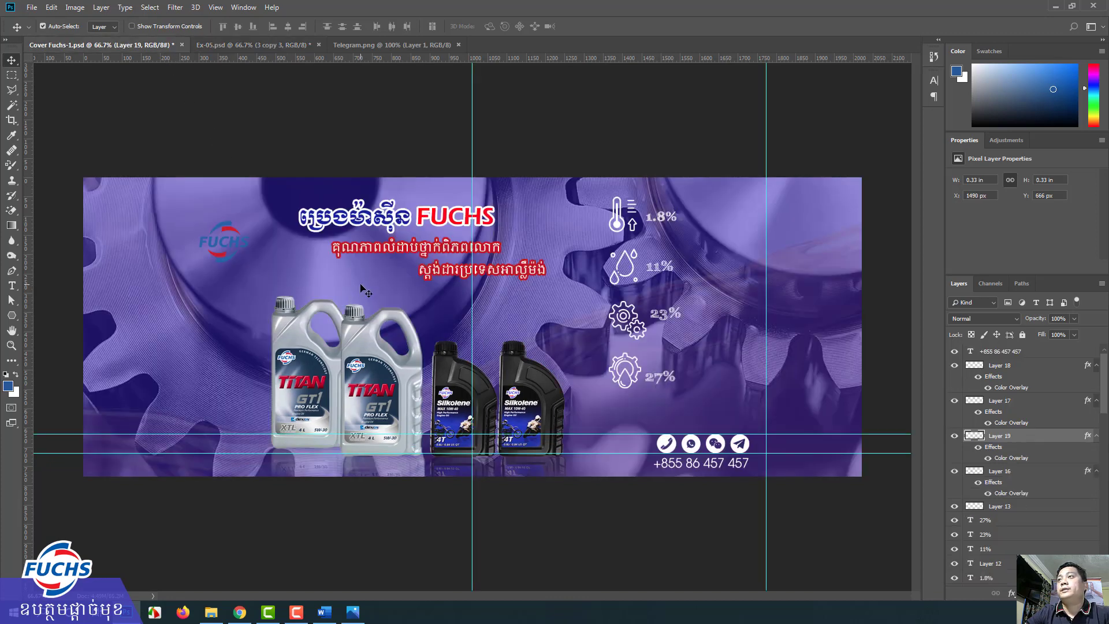